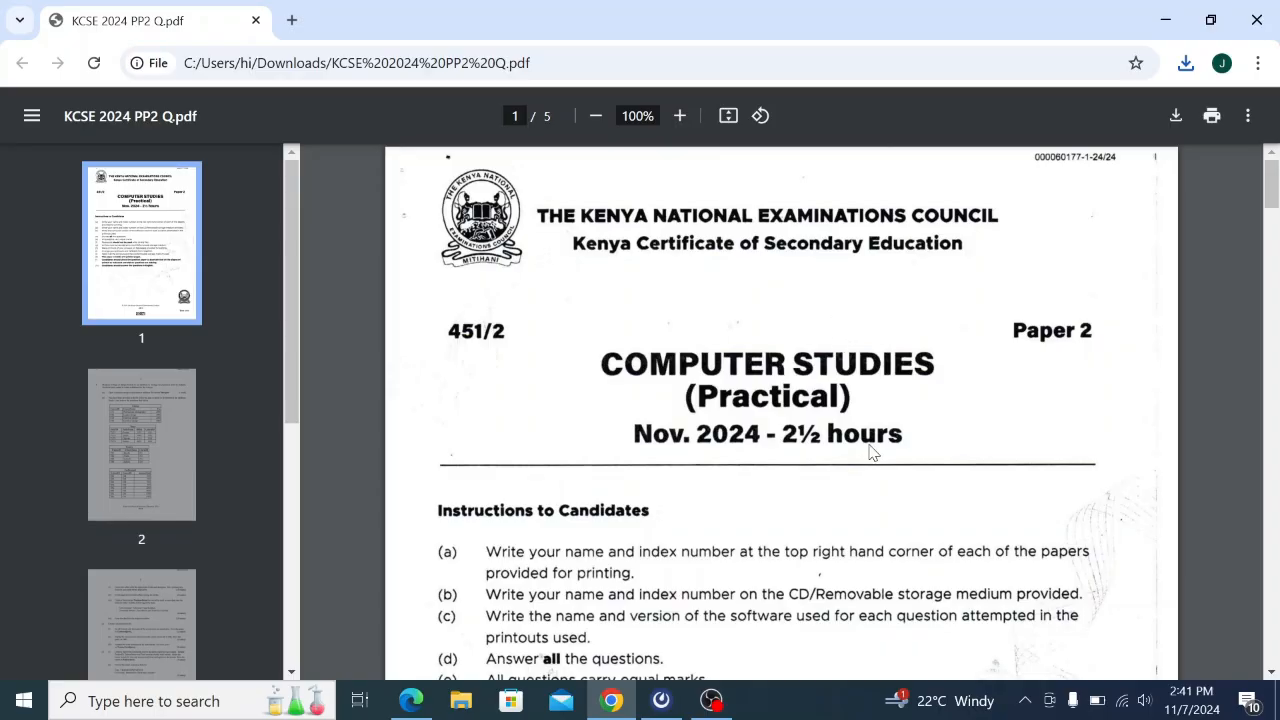
# Scroll through all five pages of the KCSE exam PDF, ending on page 3's report and printing tasks.
pyautogui.scroll(-1, 870, 452)
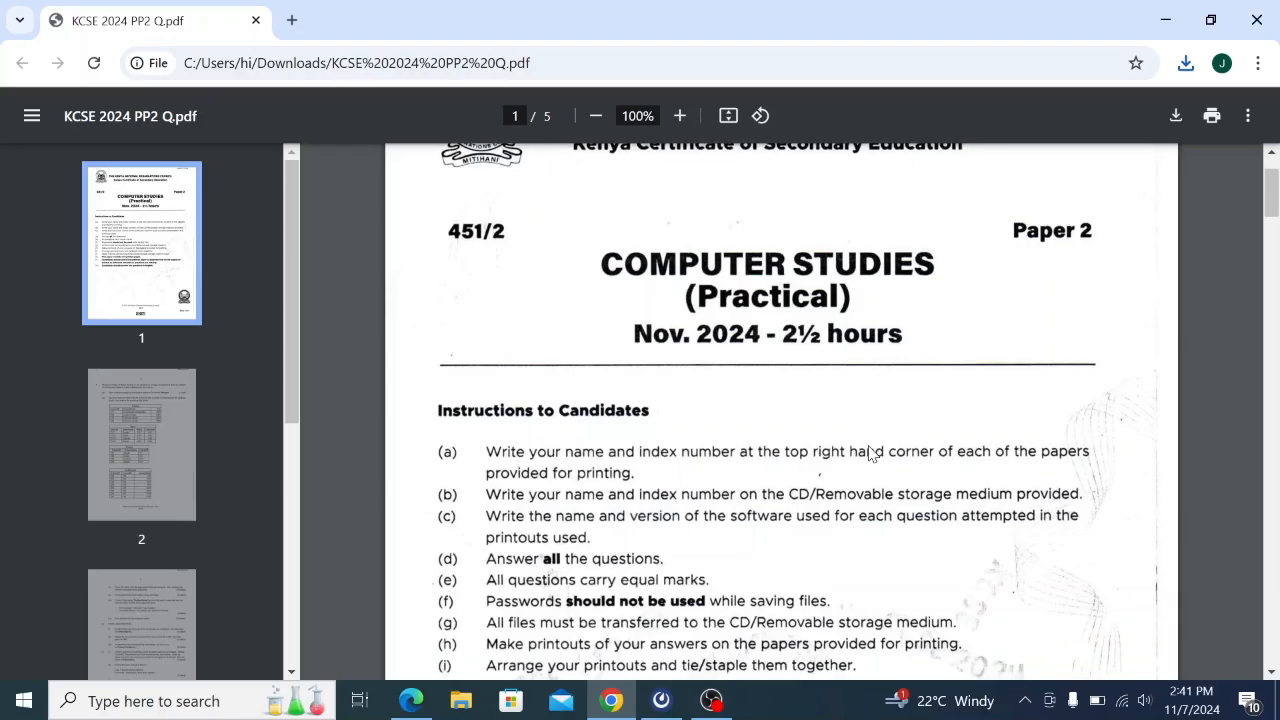
pyautogui.scroll(-1, 870, 452)
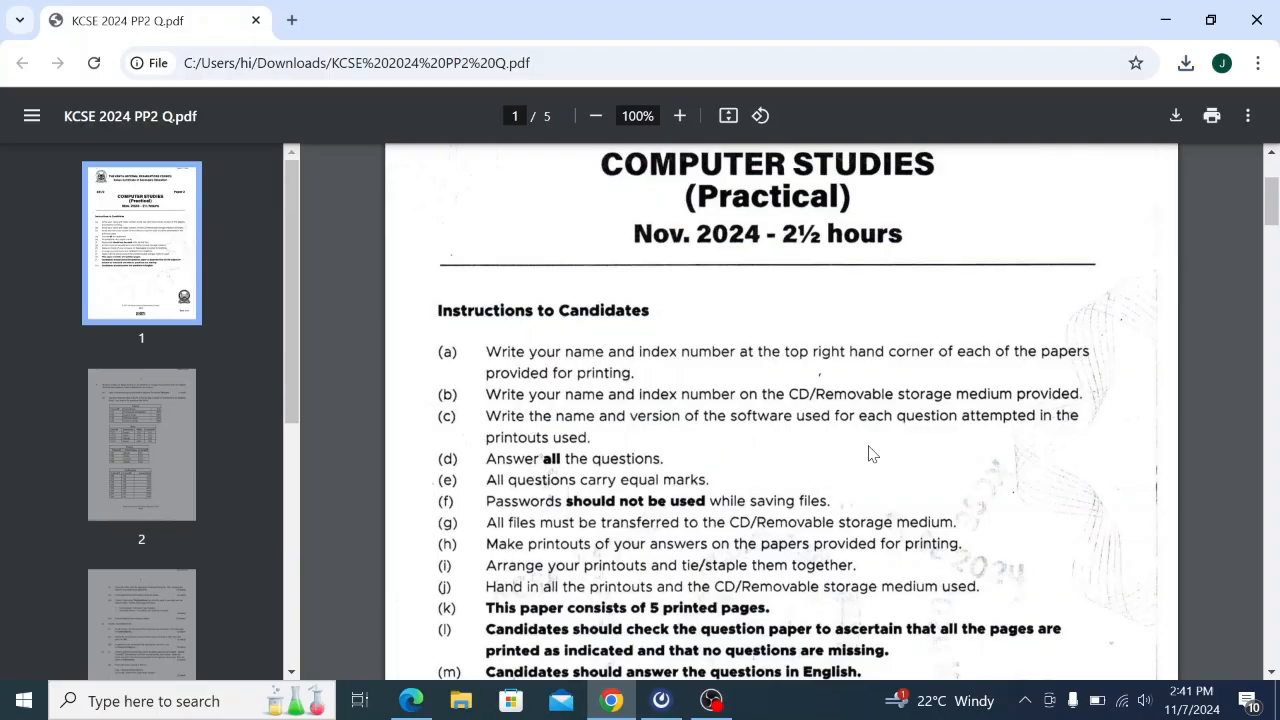
pyautogui.scroll(-8, 870, 452)
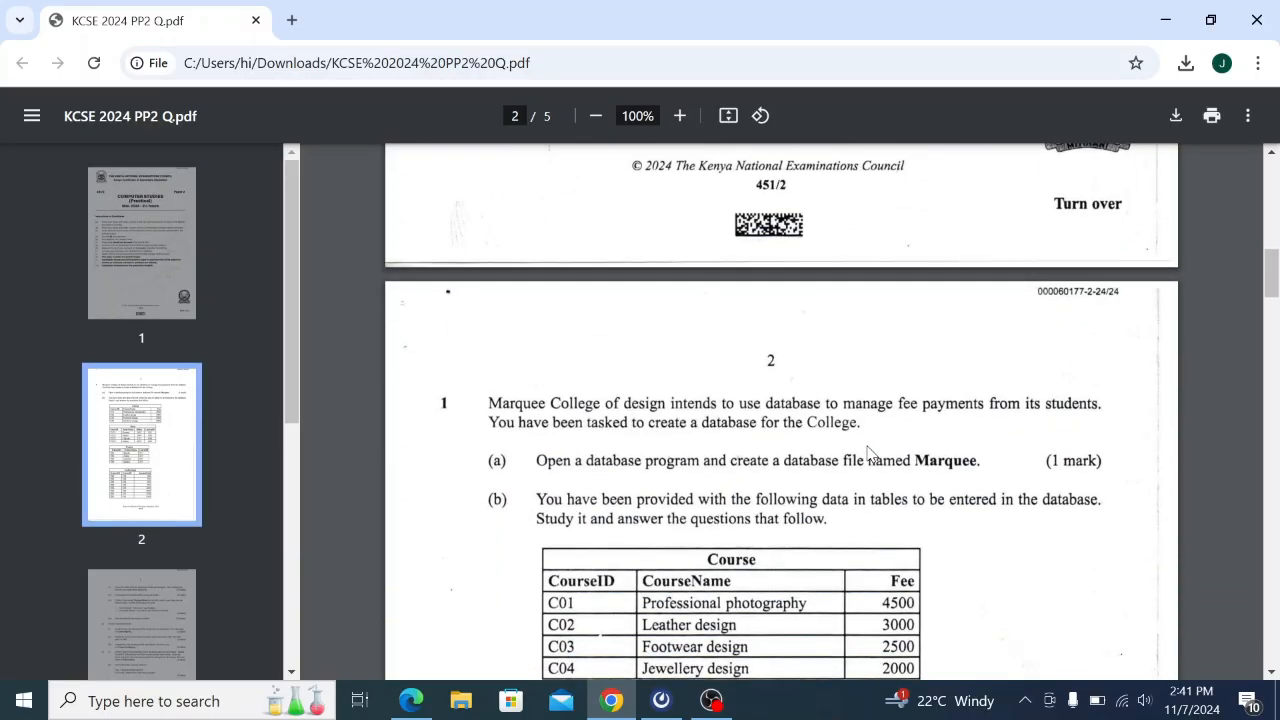
pyautogui.scroll(-1, 870, 452)
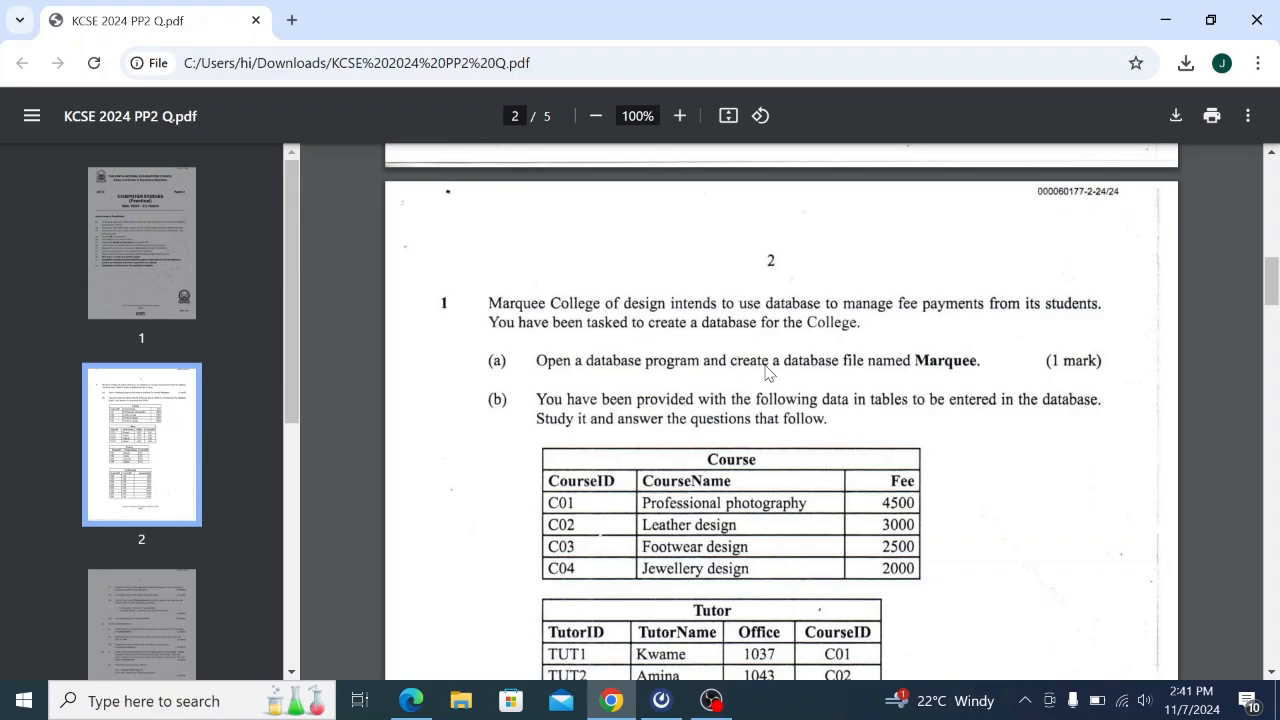
pyautogui.scroll(-3, 770, 372)
pyautogui.scroll(-14, 768, 372)
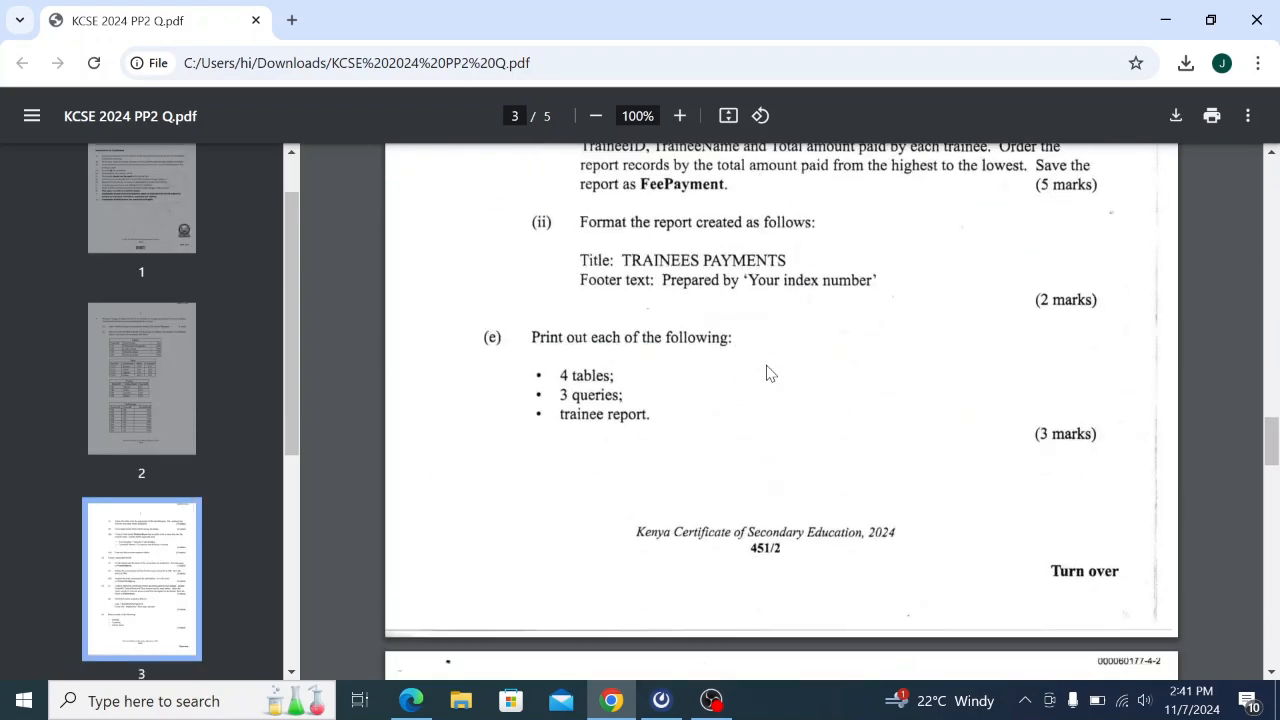
pyautogui.scroll(3, 768, 372)
pyautogui.scroll(15, 768, 372)
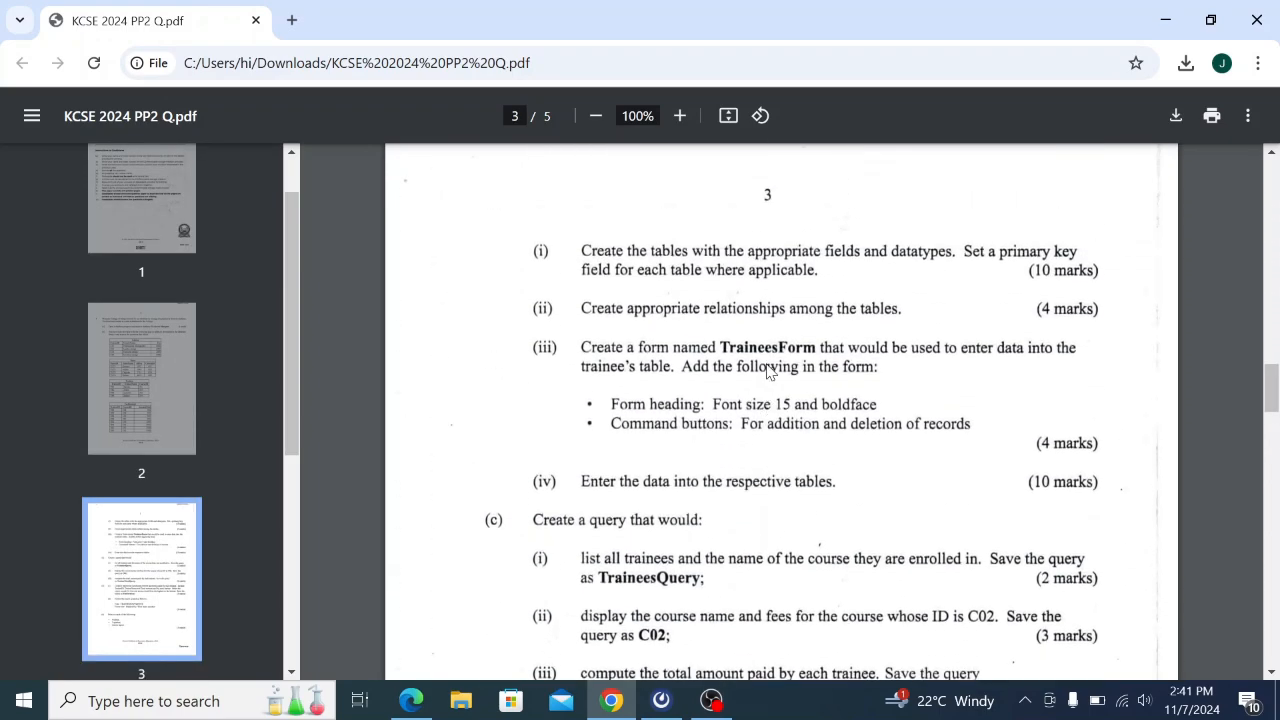
pyautogui.scroll(-11, 770, 372)
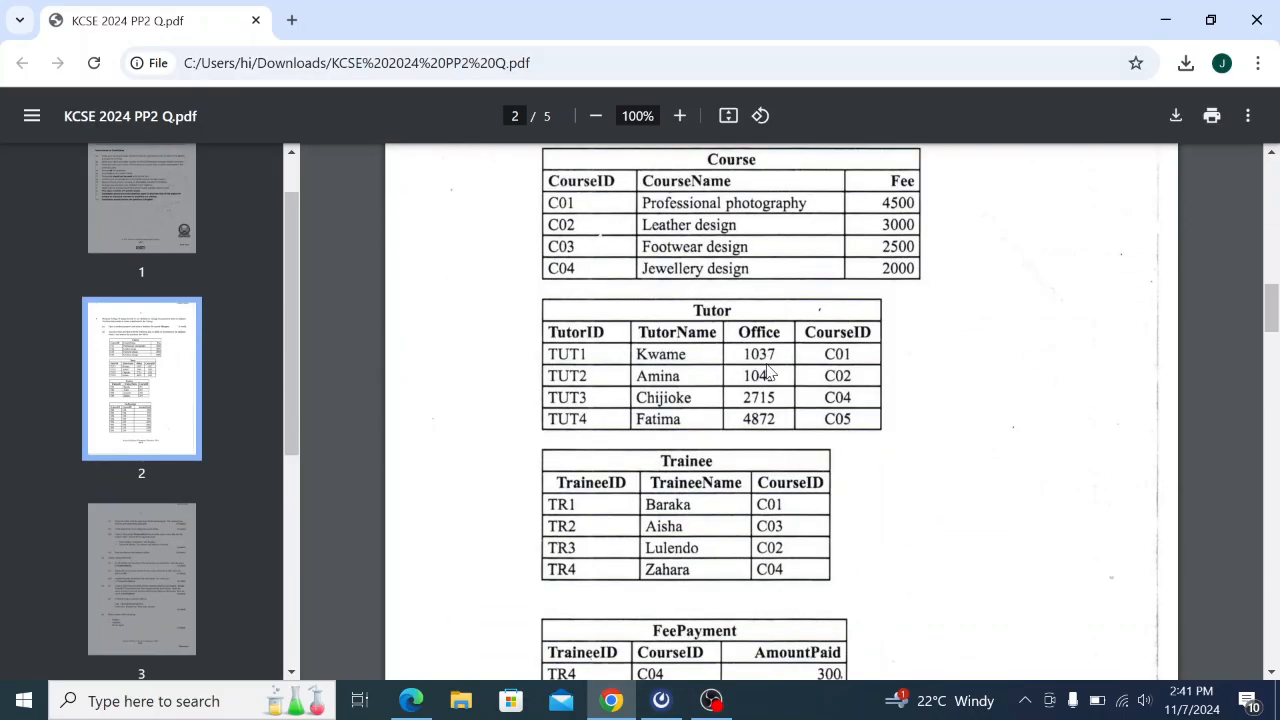
pyautogui.scroll(-12, 770, 372)
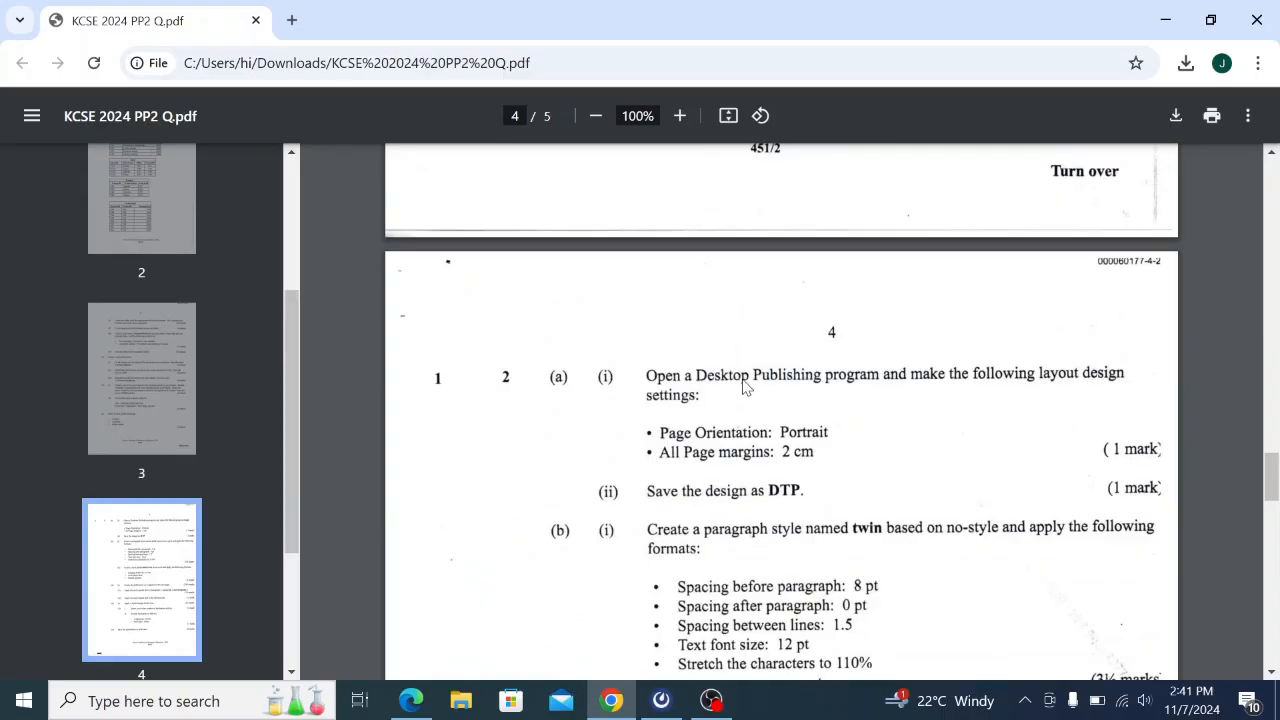
pyautogui.scroll(-1, 743, 387)
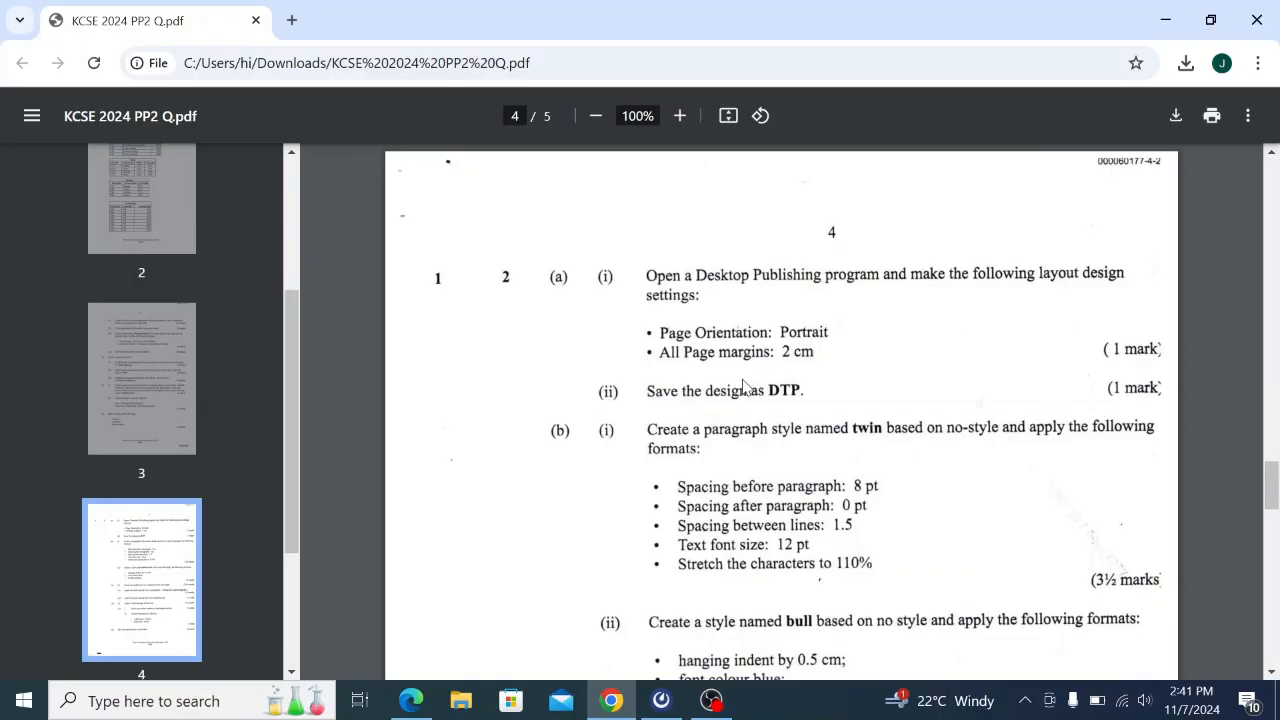
pyautogui.scroll(-8, 744, 388)
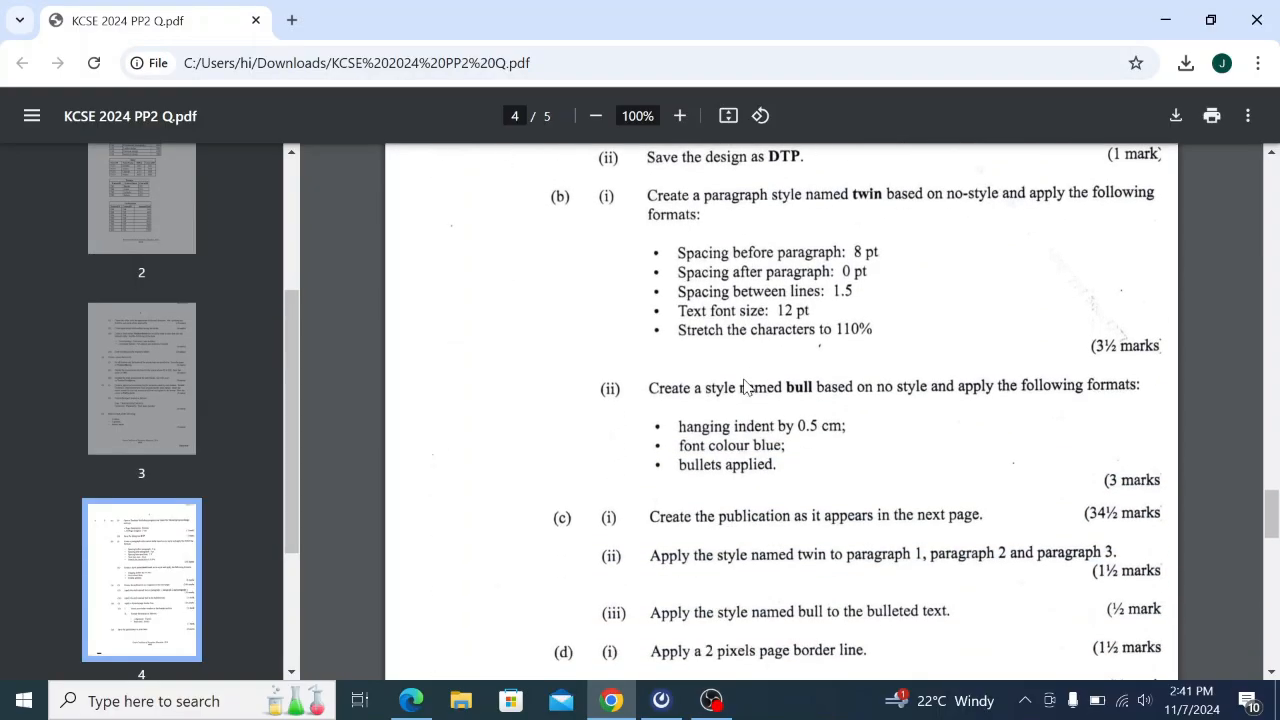
pyautogui.scroll(-5, 745, 387)
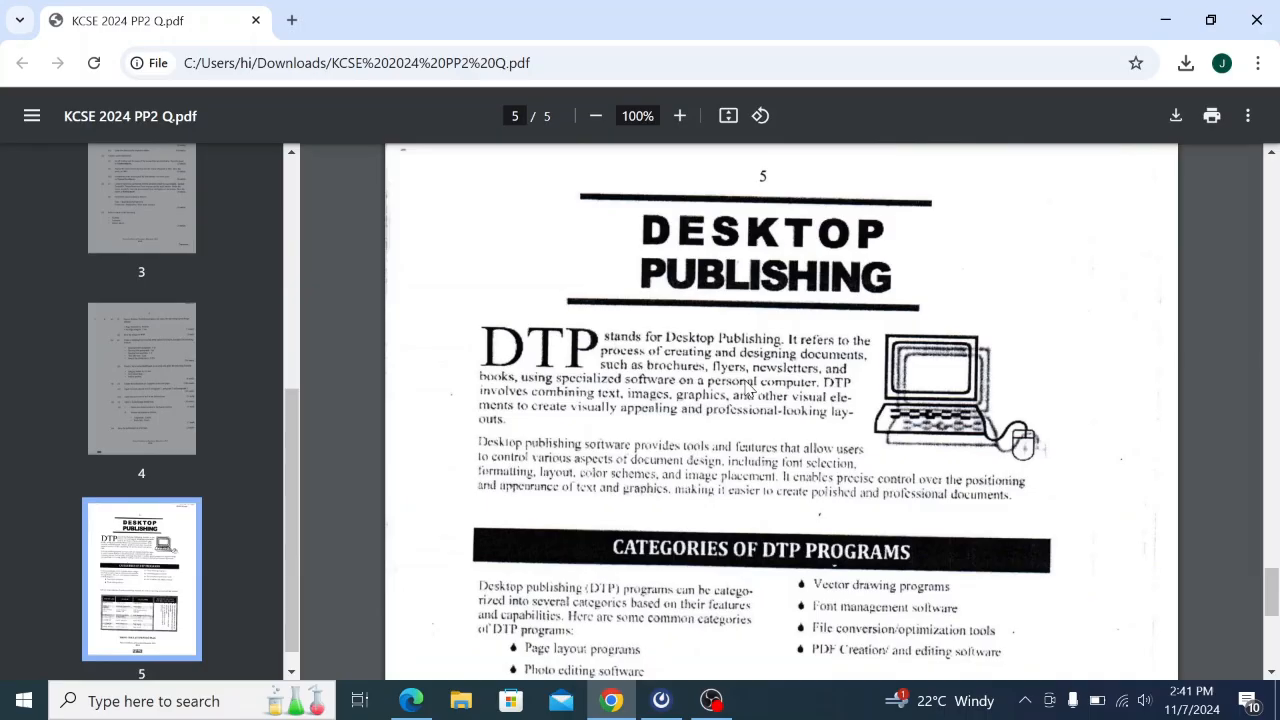
pyautogui.scroll(-5, 745, 388)
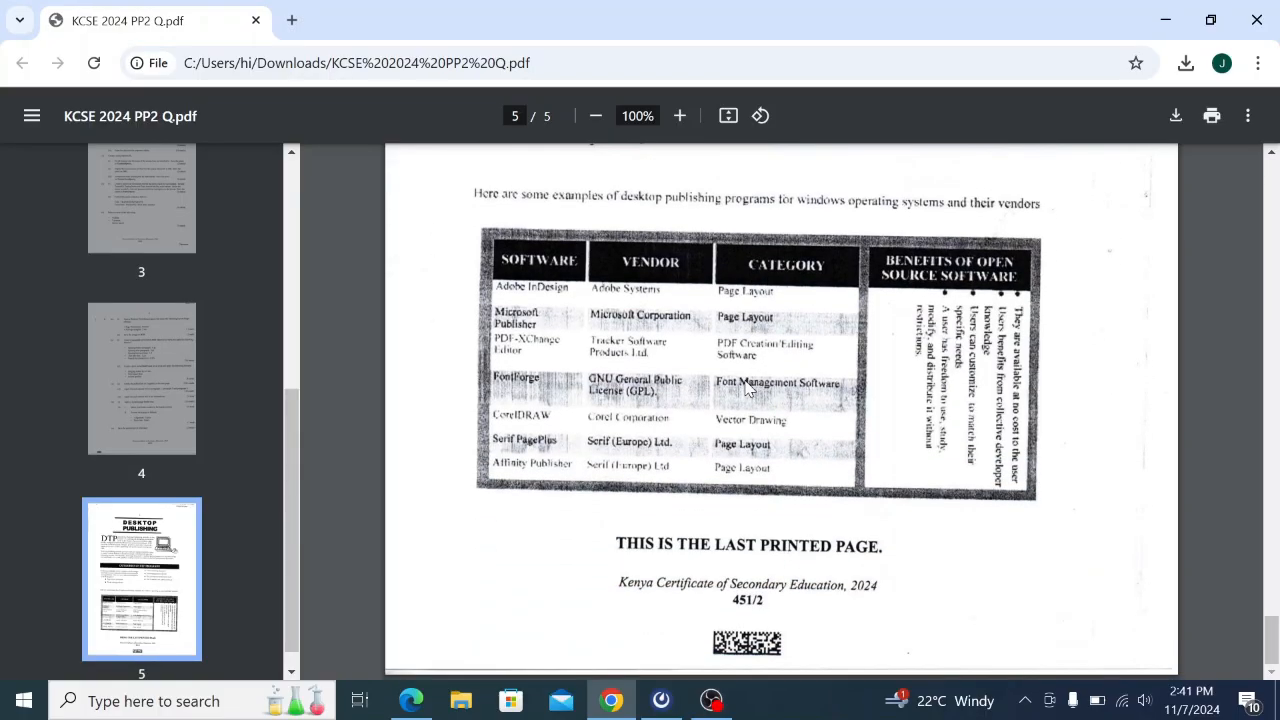
pyautogui.scroll(15, 745, 388)
pyautogui.scroll(15, 745, 388)
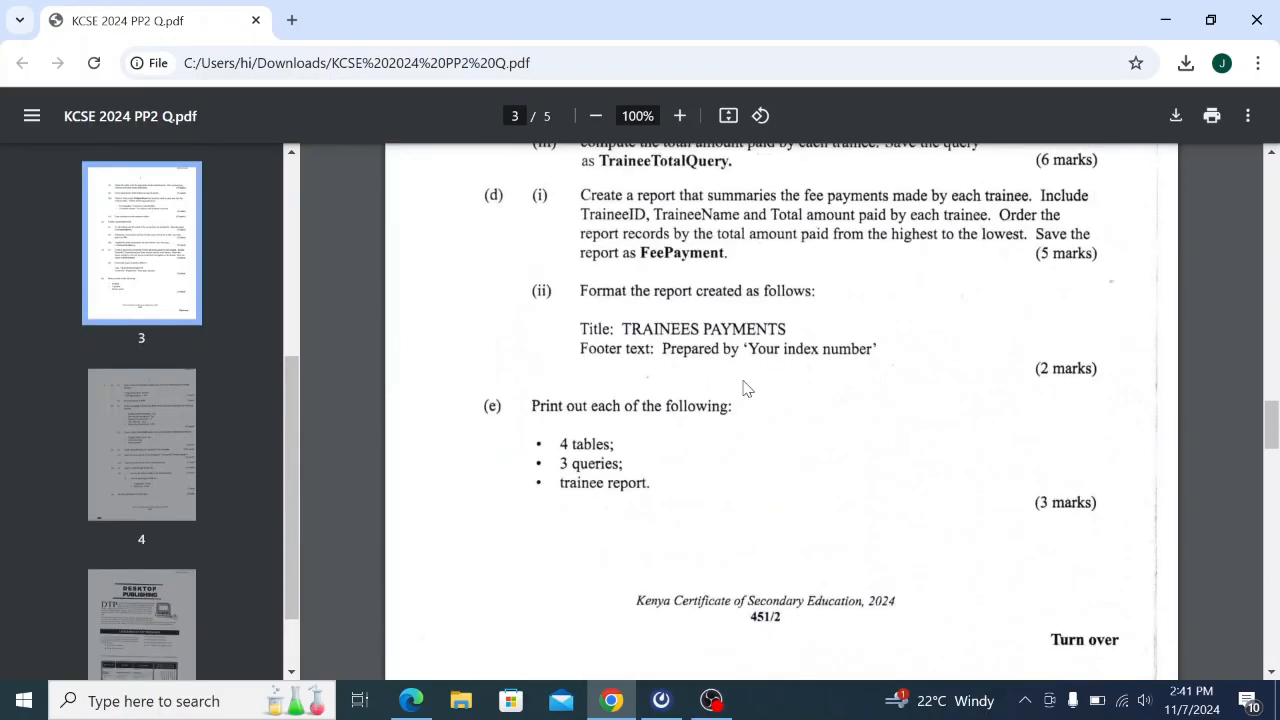
# Scroll back to page 2 of the PDF to show Question 1's Course and Tutor tables.
pyautogui.scroll(5, 745, 388)
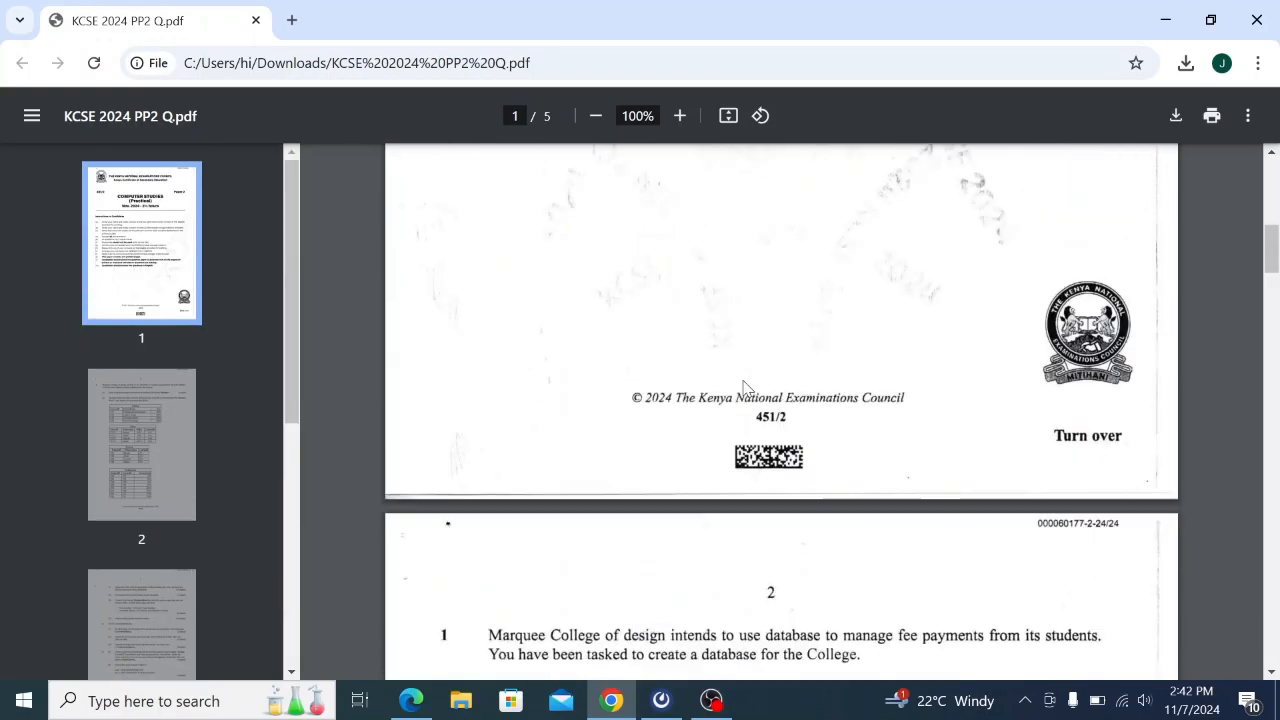
pyautogui.scroll(-2, 745, 388)
pyautogui.scroll(-1, 745, 388)
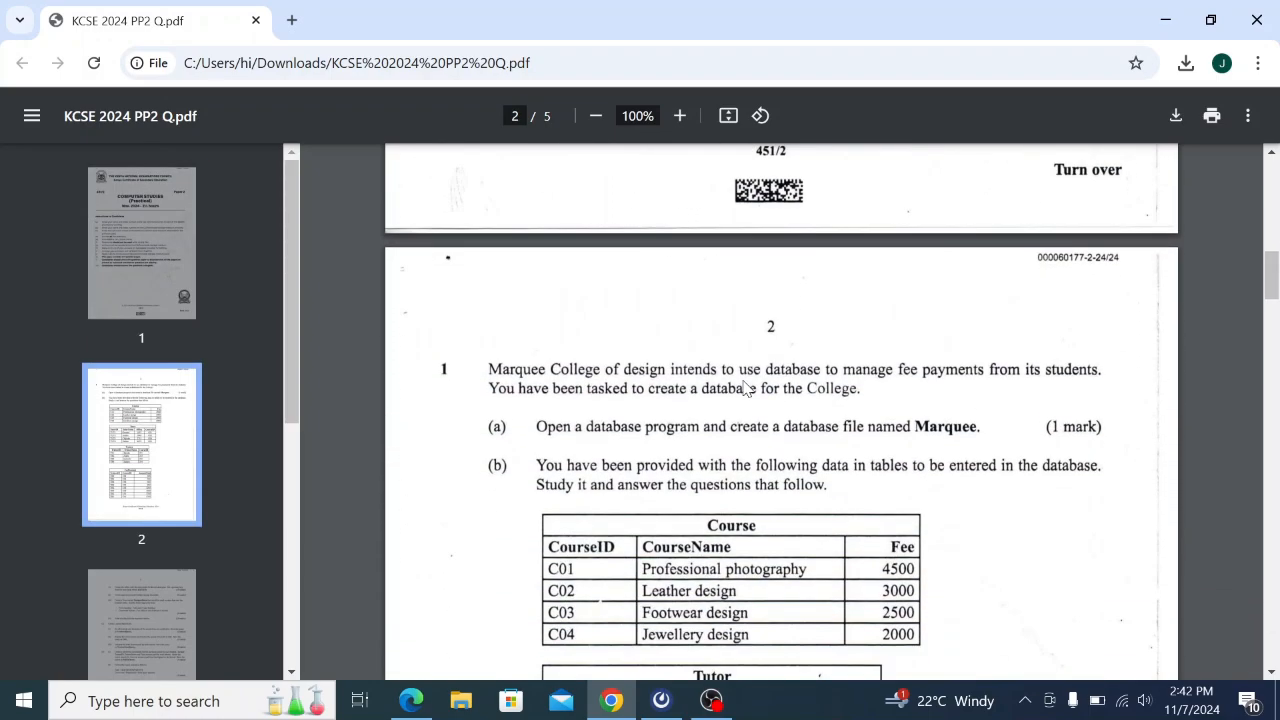
pyautogui.scroll(10, 745, 388)
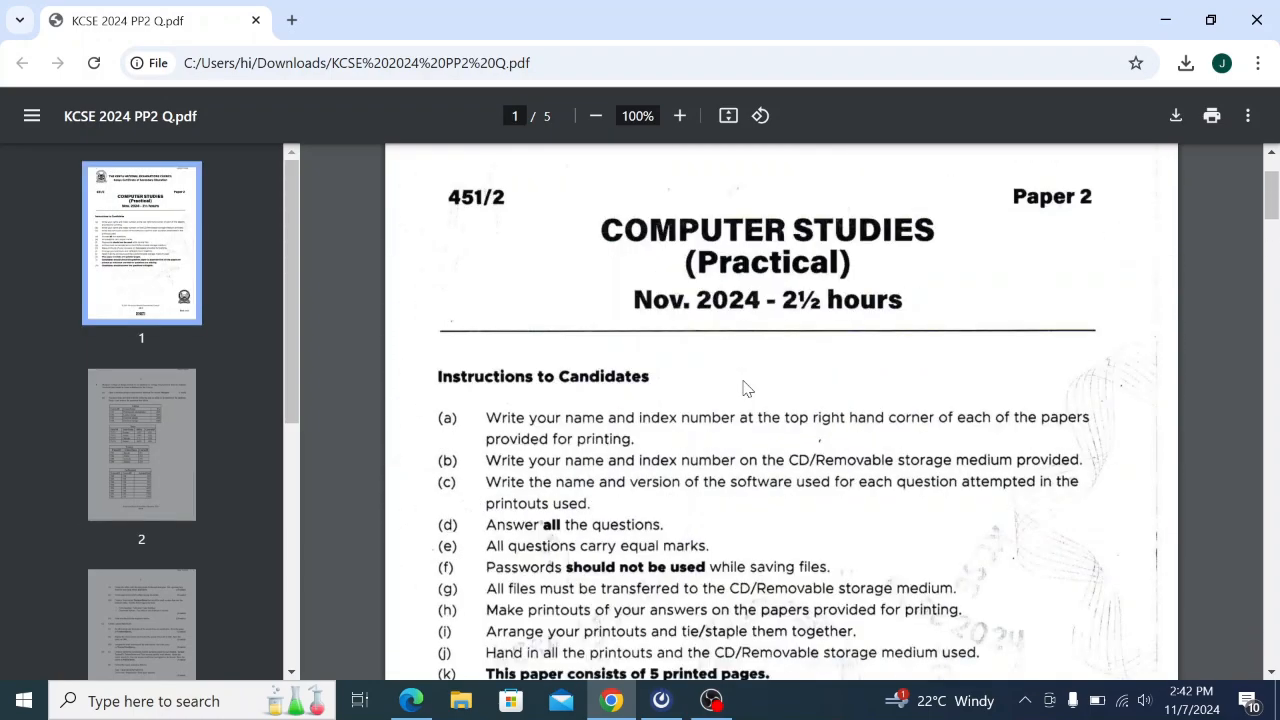
pyautogui.scroll(-9, 745, 388)
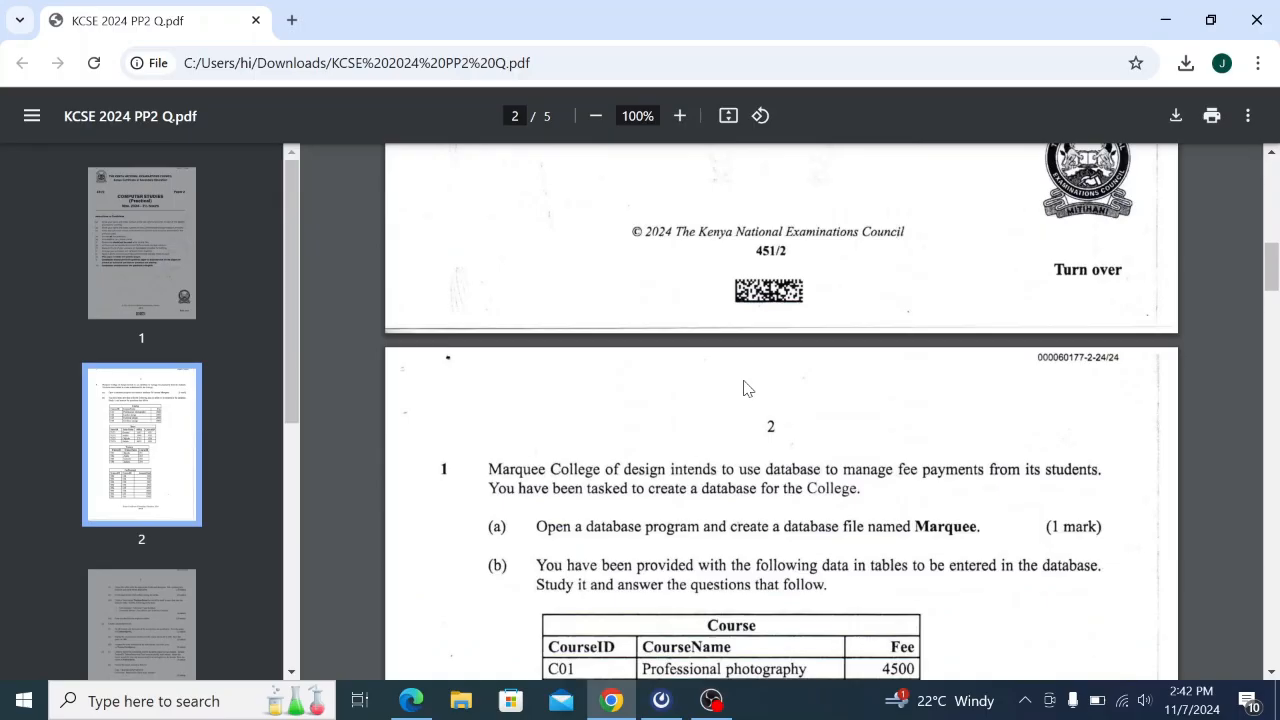
pyautogui.scroll(-2, 745, 388)
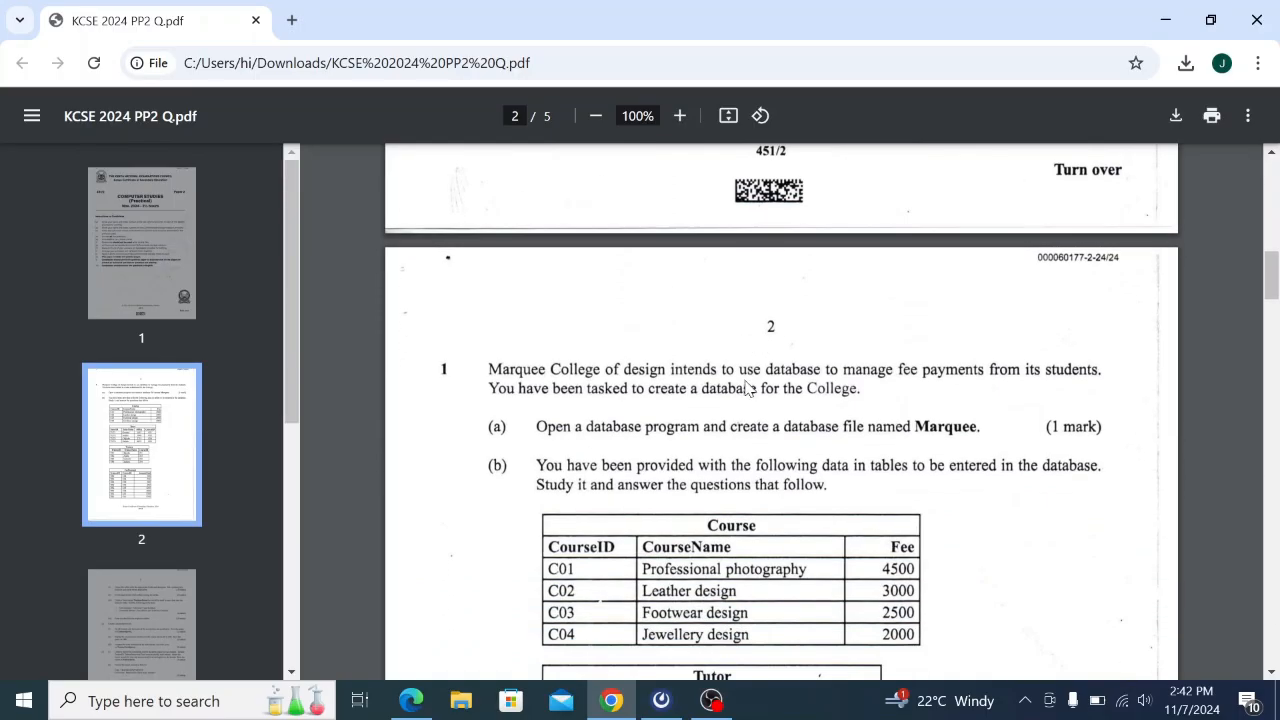
pyautogui.scroll(-11, 745, 388)
pyautogui.scroll(3, 745, 388)
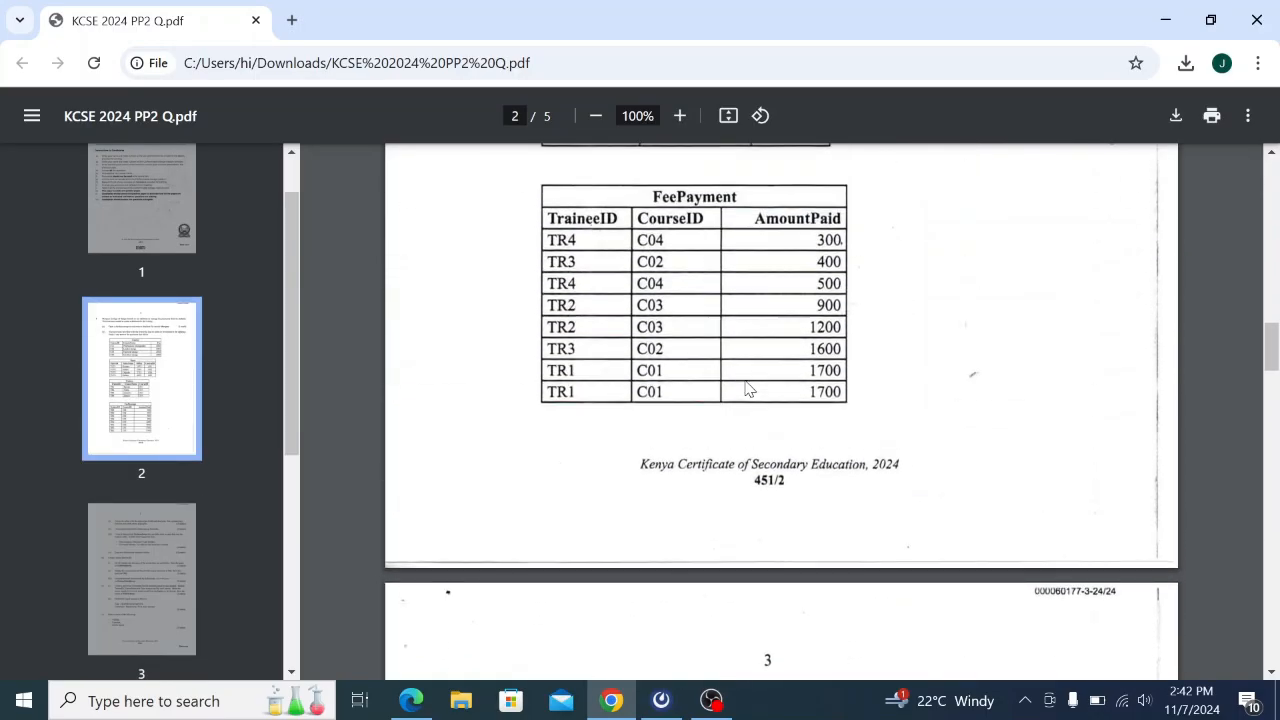
pyautogui.scroll(6, 748, 388)
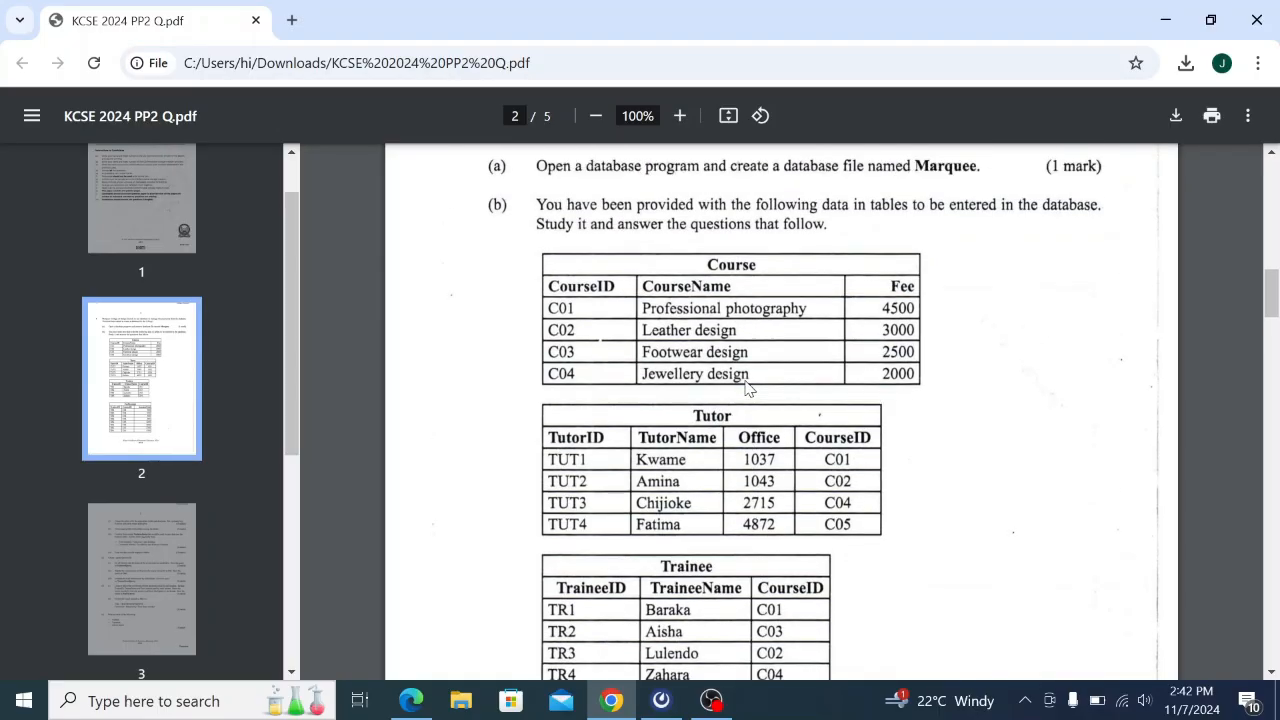
pyautogui.scroll(1, 748, 388)
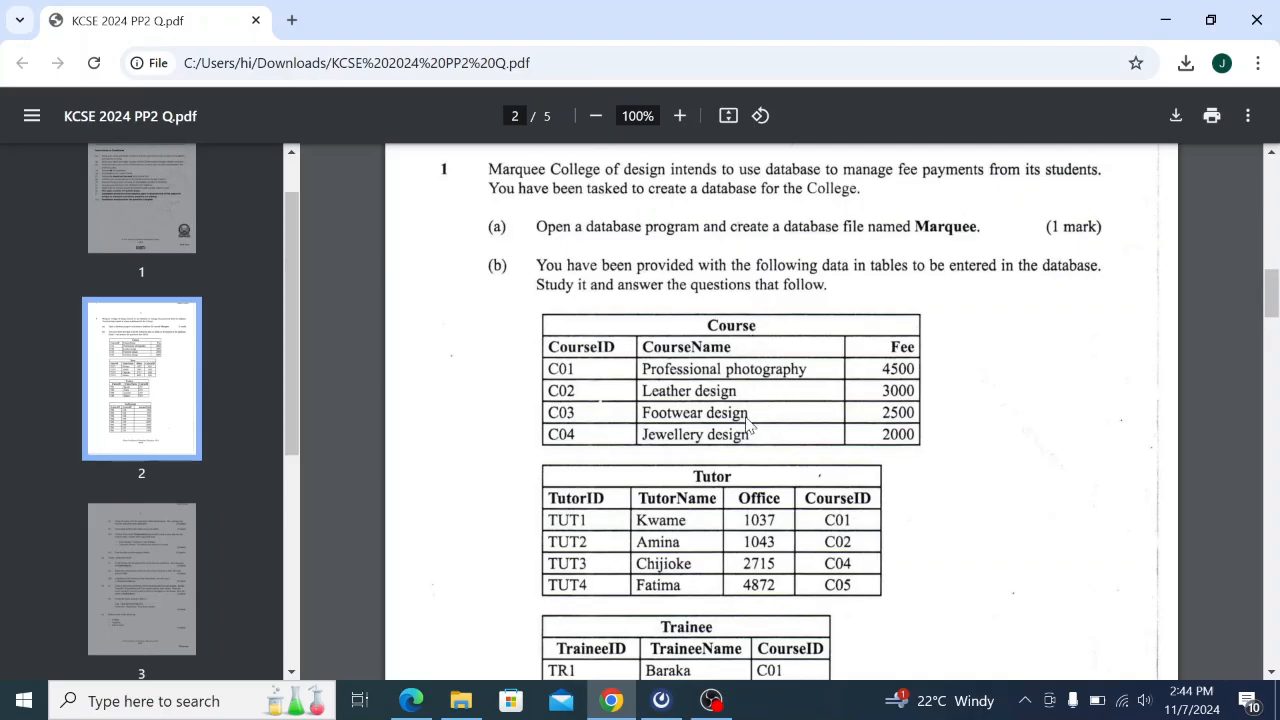
pyautogui.scroll(-4, 748, 425)
pyautogui.scroll(-5, 748, 425)
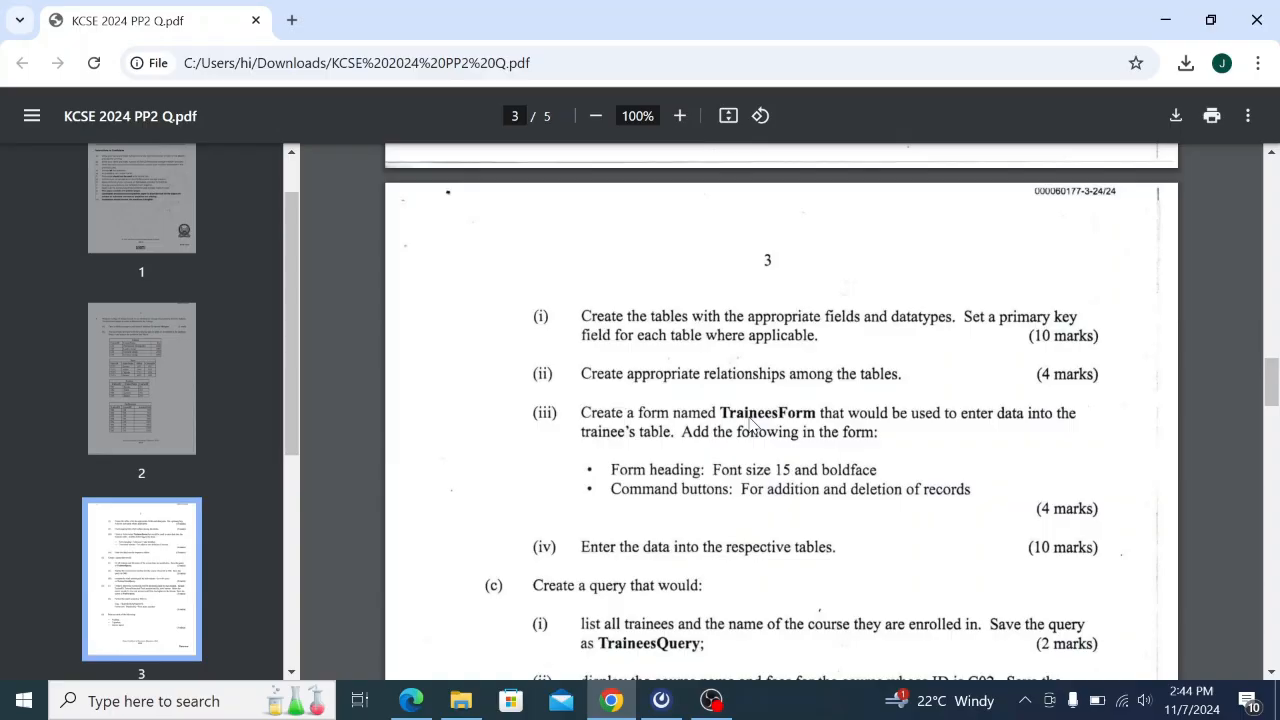
pyautogui.scroll(13, 749, 419)
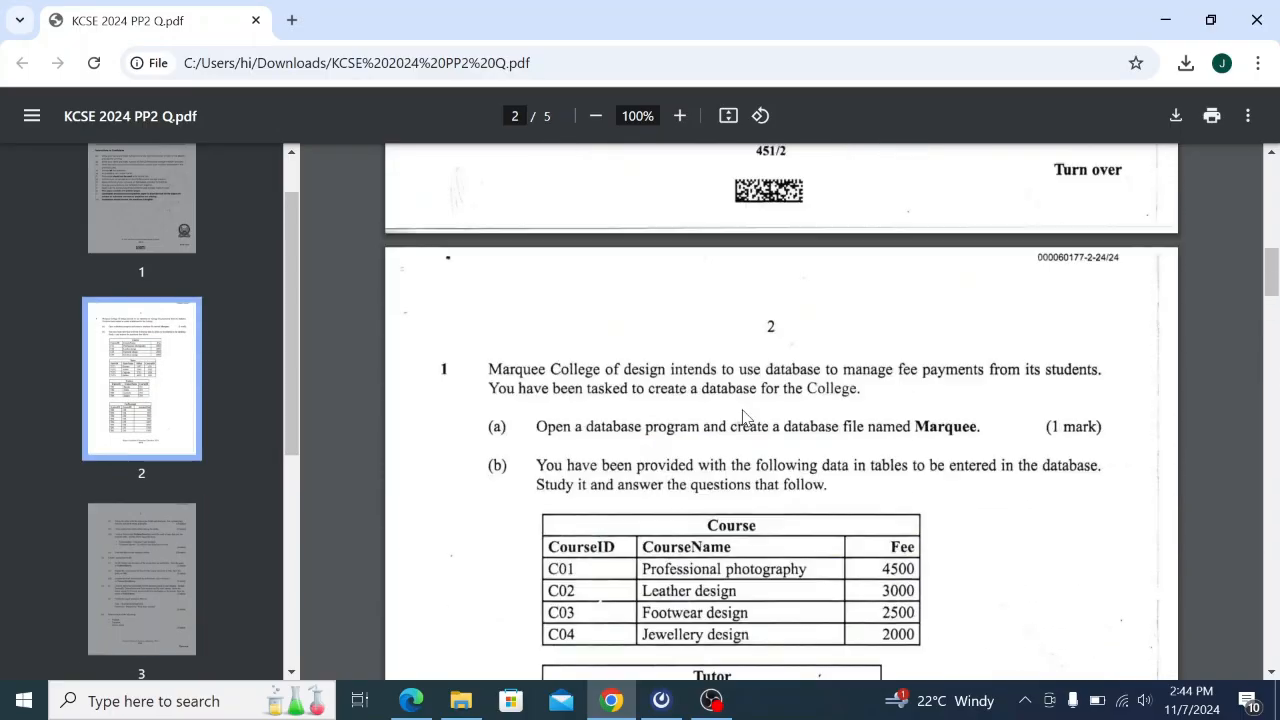
pyautogui.scroll(-1, 742, 418)
pyautogui.scroll(-2, 743, 418)
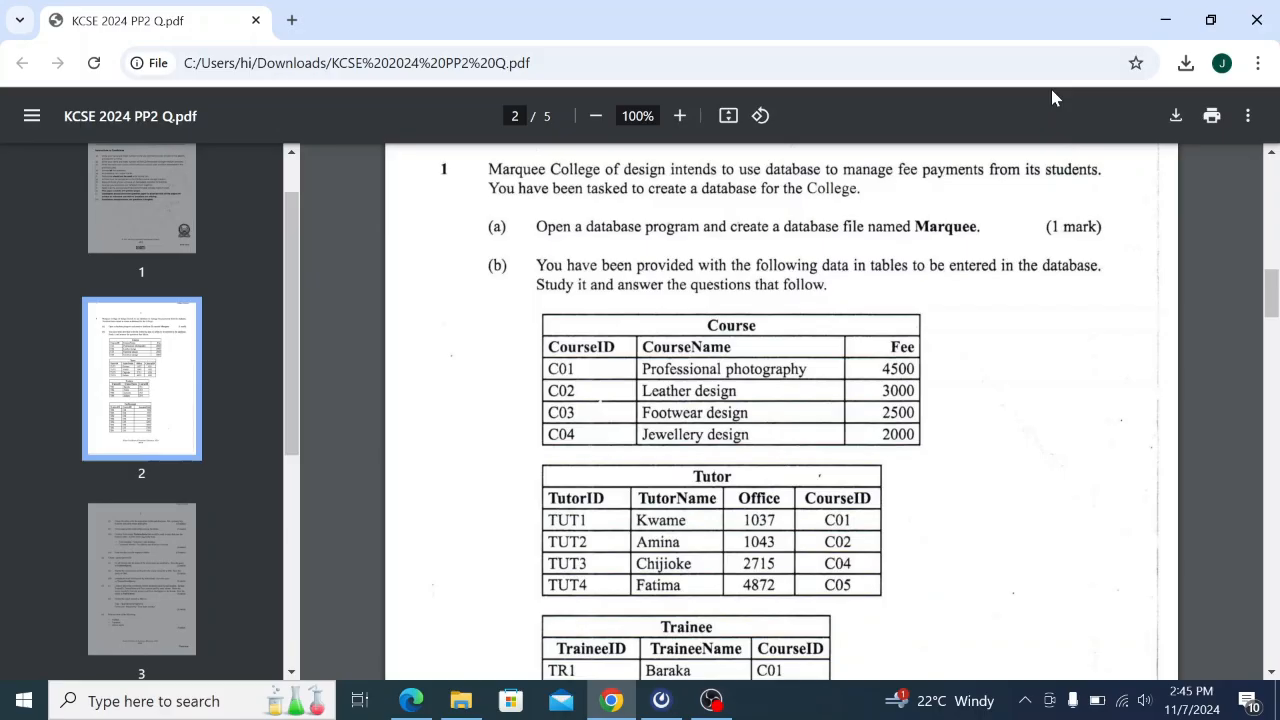
# Search Windows for 'acc' and launch Microsoft Access from the results.
pyautogui.click(104, 705)
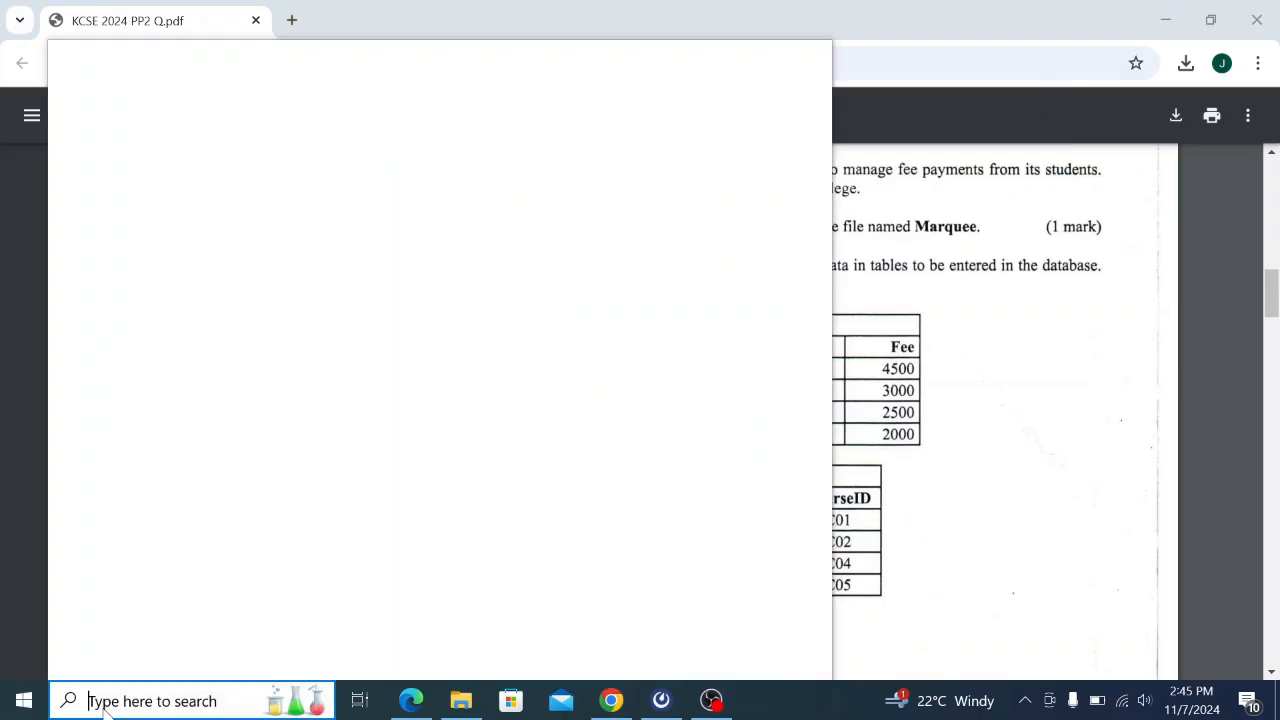
pyautogui.write('c')
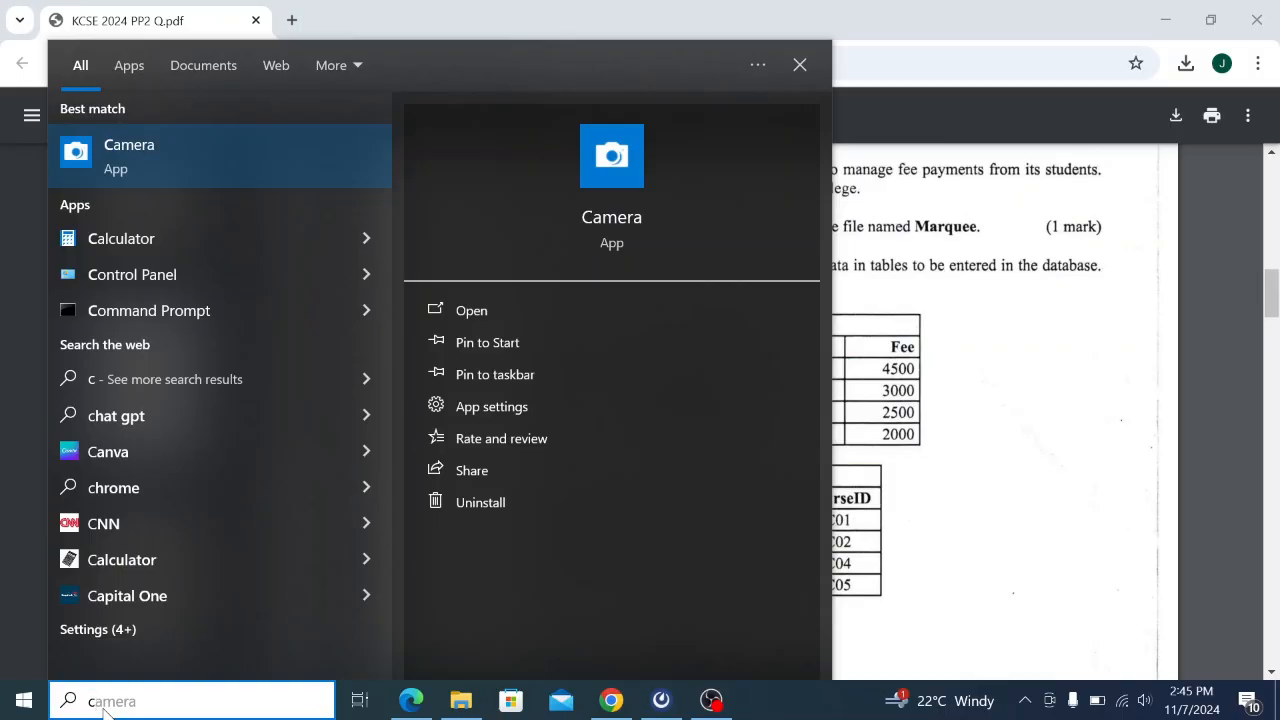
pyautogui.press('BackSpace')
pyautogui.write('acc')
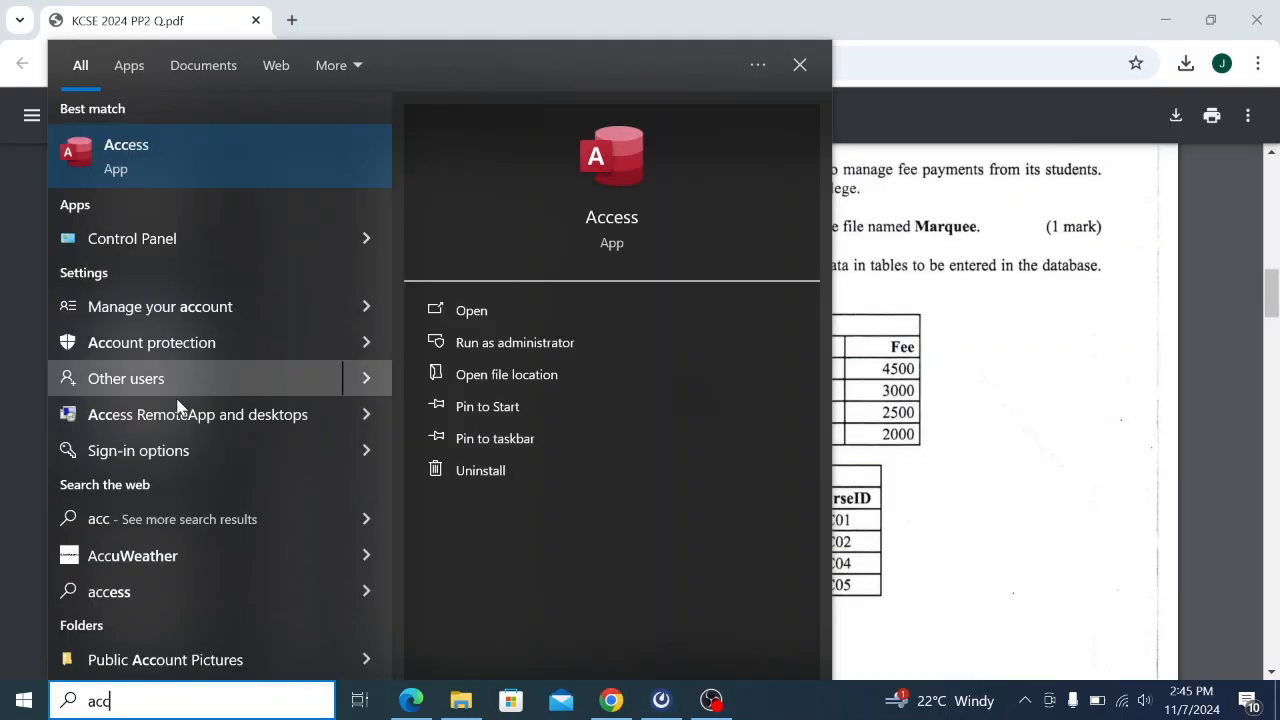
pyautogui.click(478, 314)
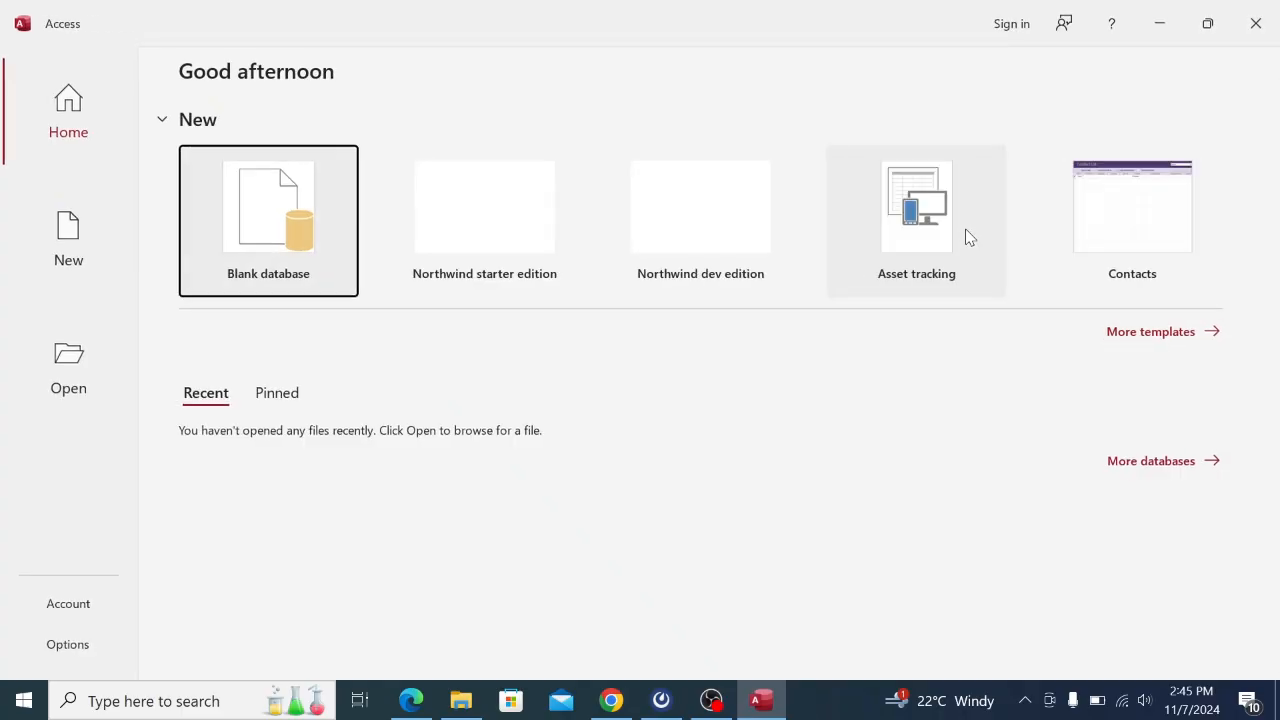
# Start a blank database and replace the default name Database1 with Marquee.
pyautogui.click(276, 227)
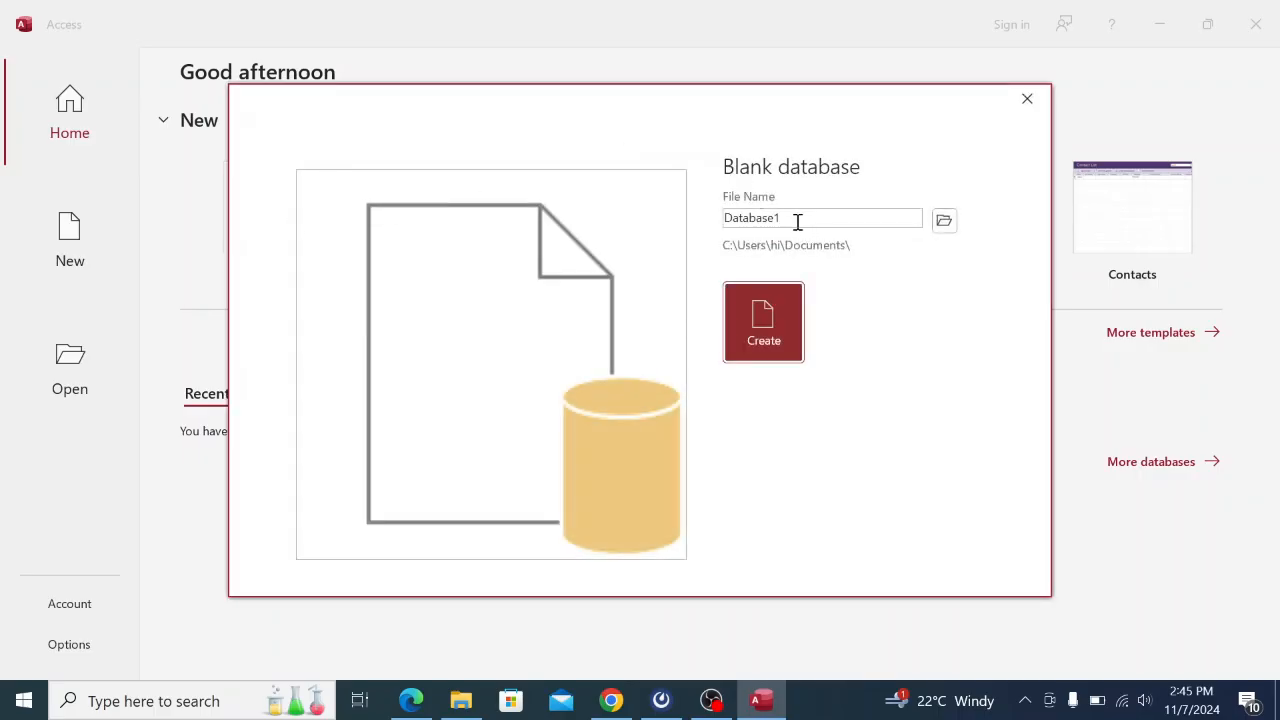
pyautogui.click(795, 218)
pyautogui.click(795, 218)
pyautogui.doubleClick(795, 218)
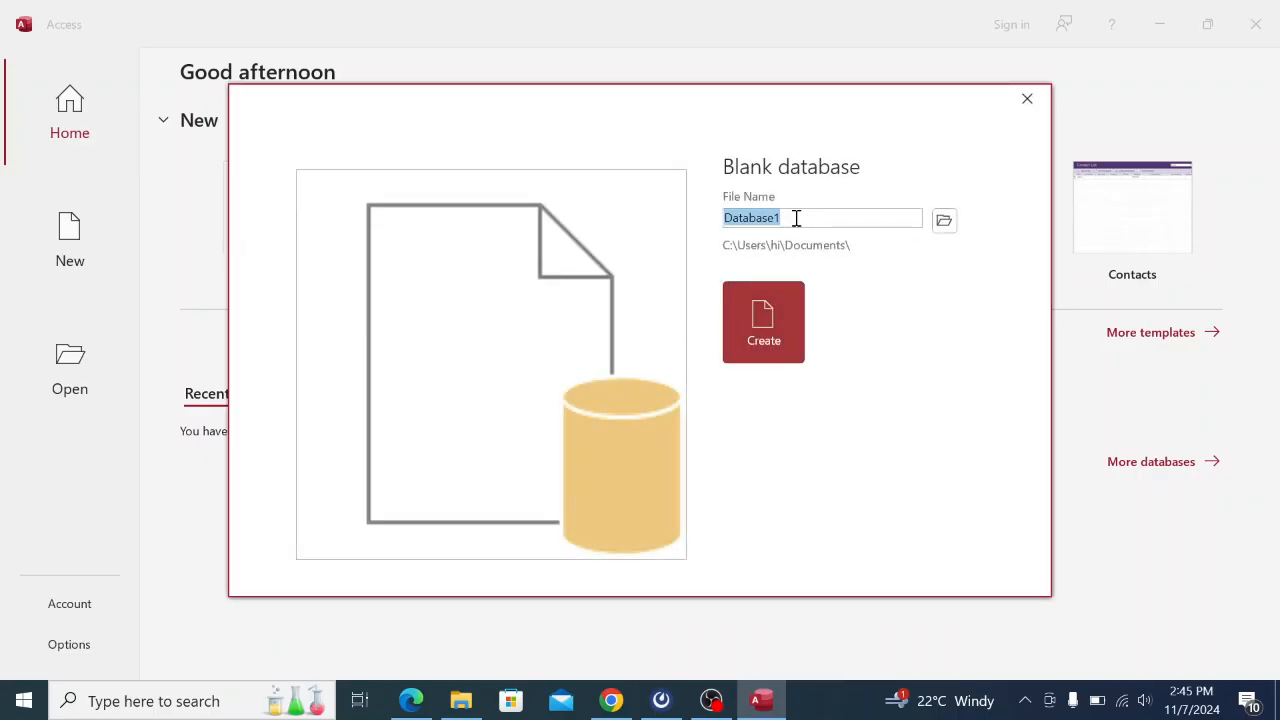
pyautogui.press('BackSpace')
pyautogui.write('M')
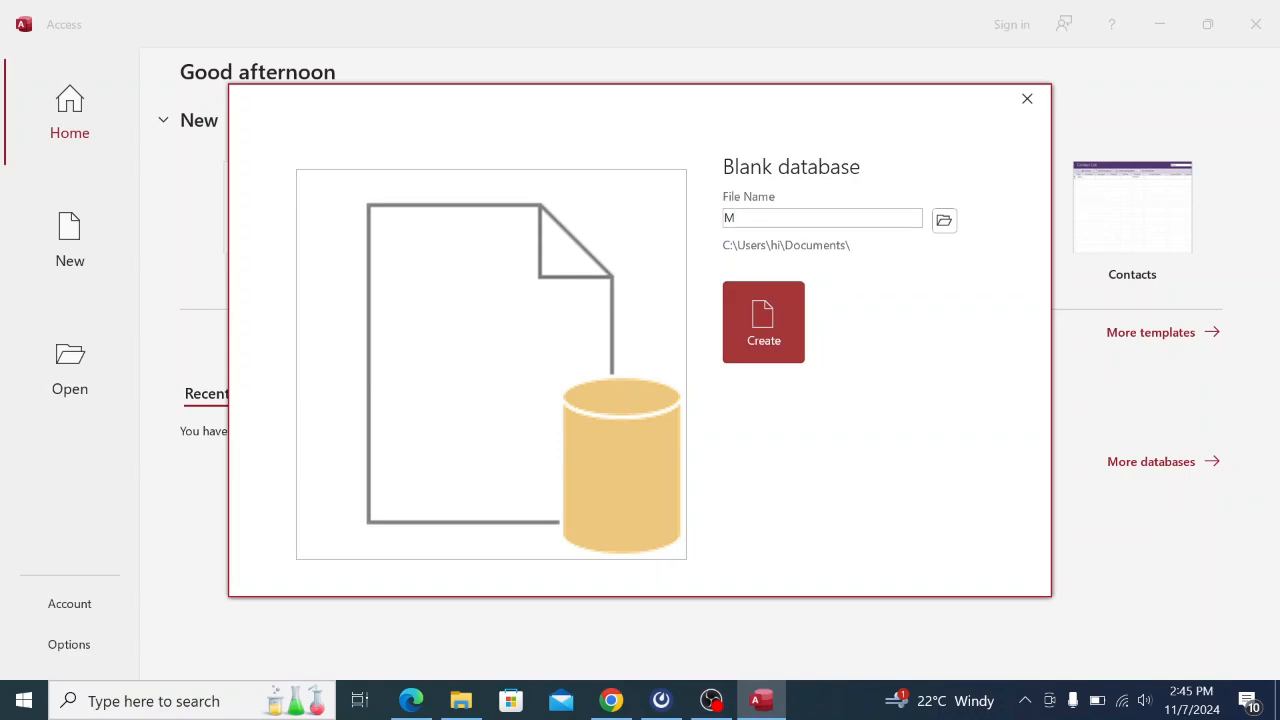
pyautogui.write('arquee')
# Save the Marquee database on the Desktop, create it, and return to the Table1 datasheet.
pyautogui.click(953, 220)
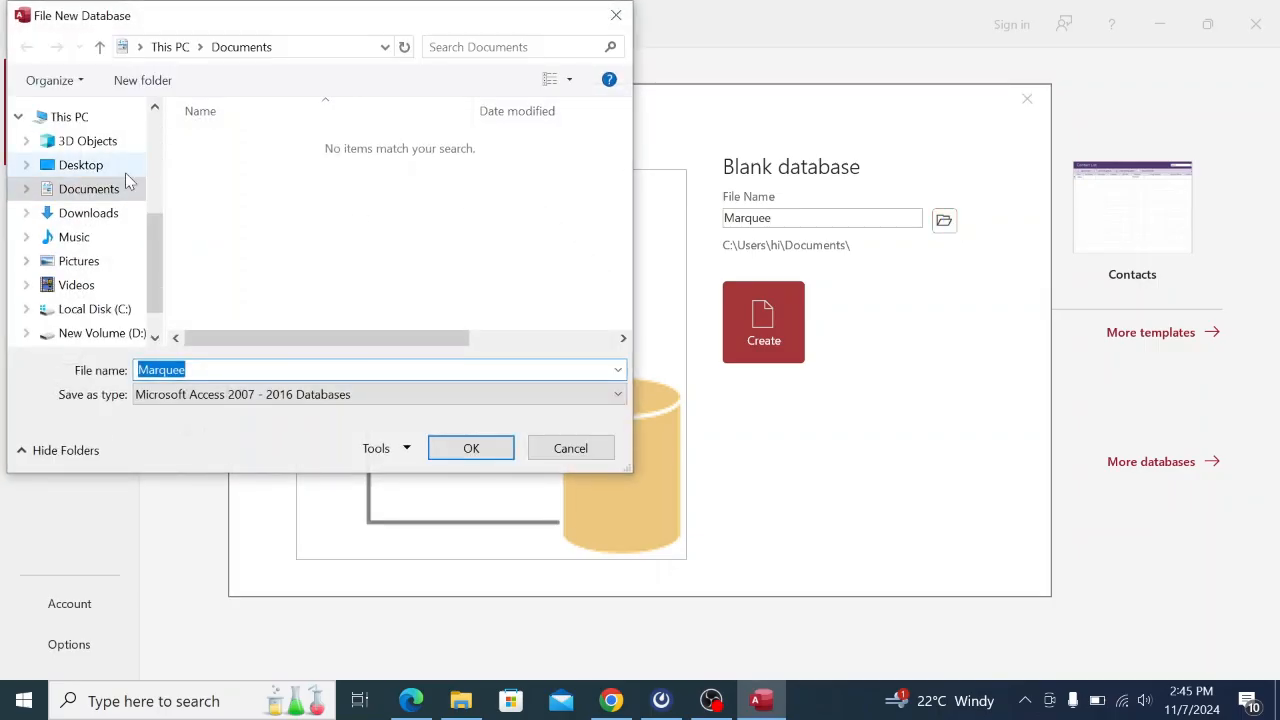
pyautogui.click(119, 169)
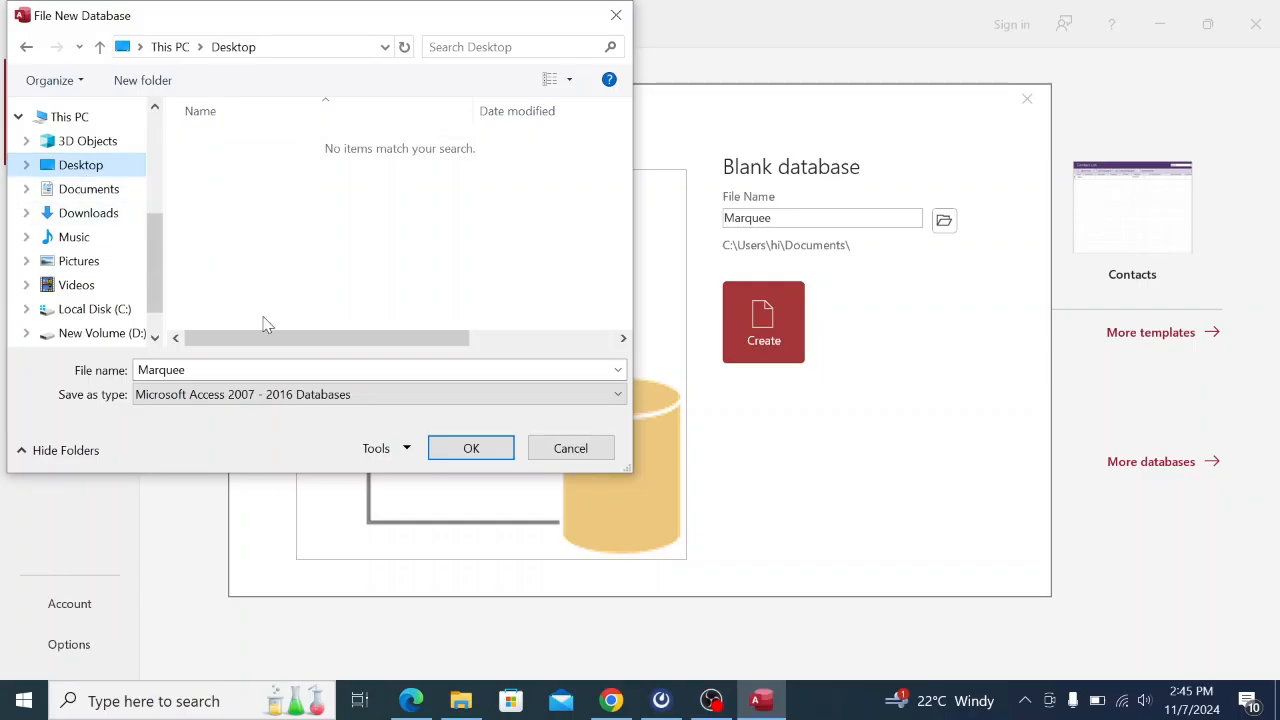
pyautogui.click(483, 450)
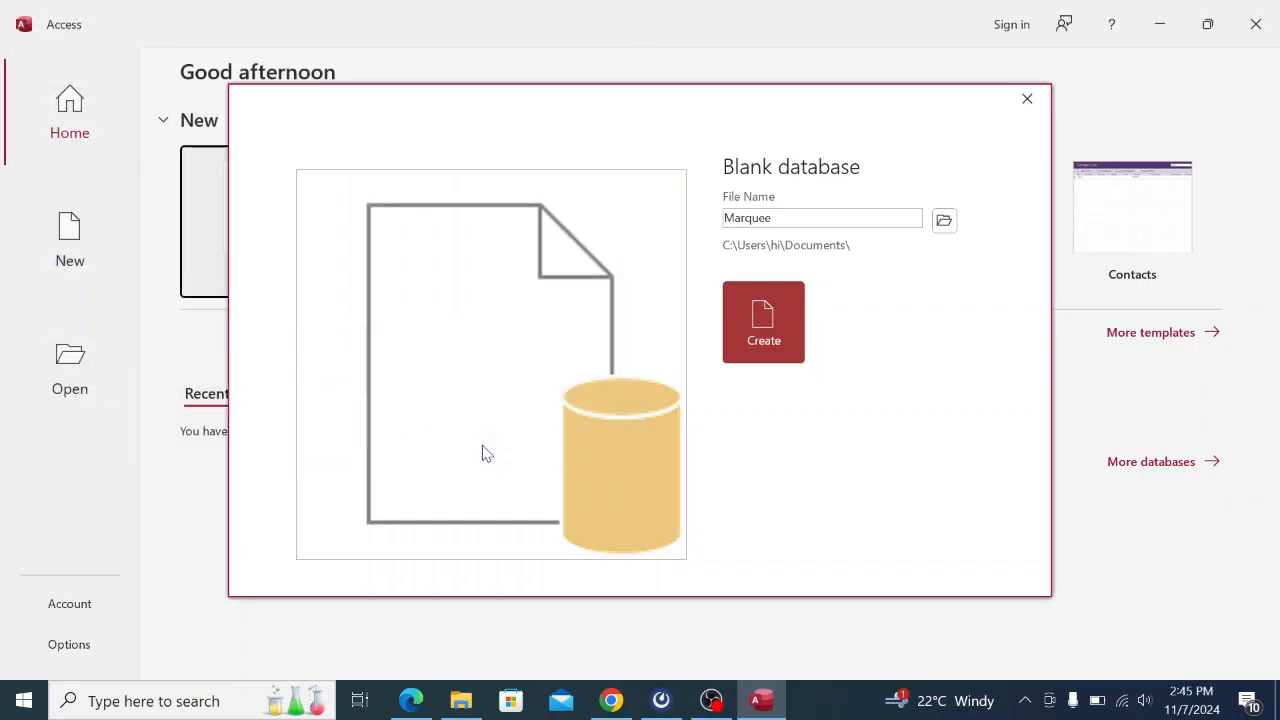
pyautogui.click(768, 328)
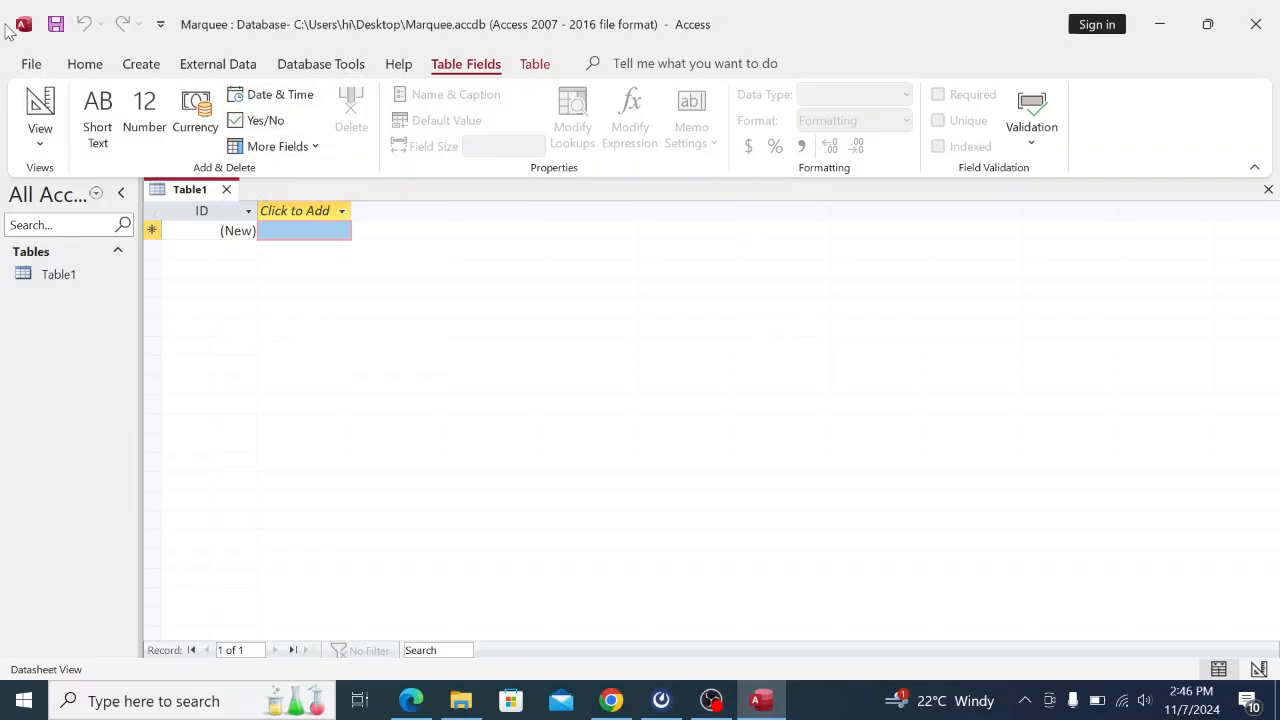
pyautogui.click(33, 65)
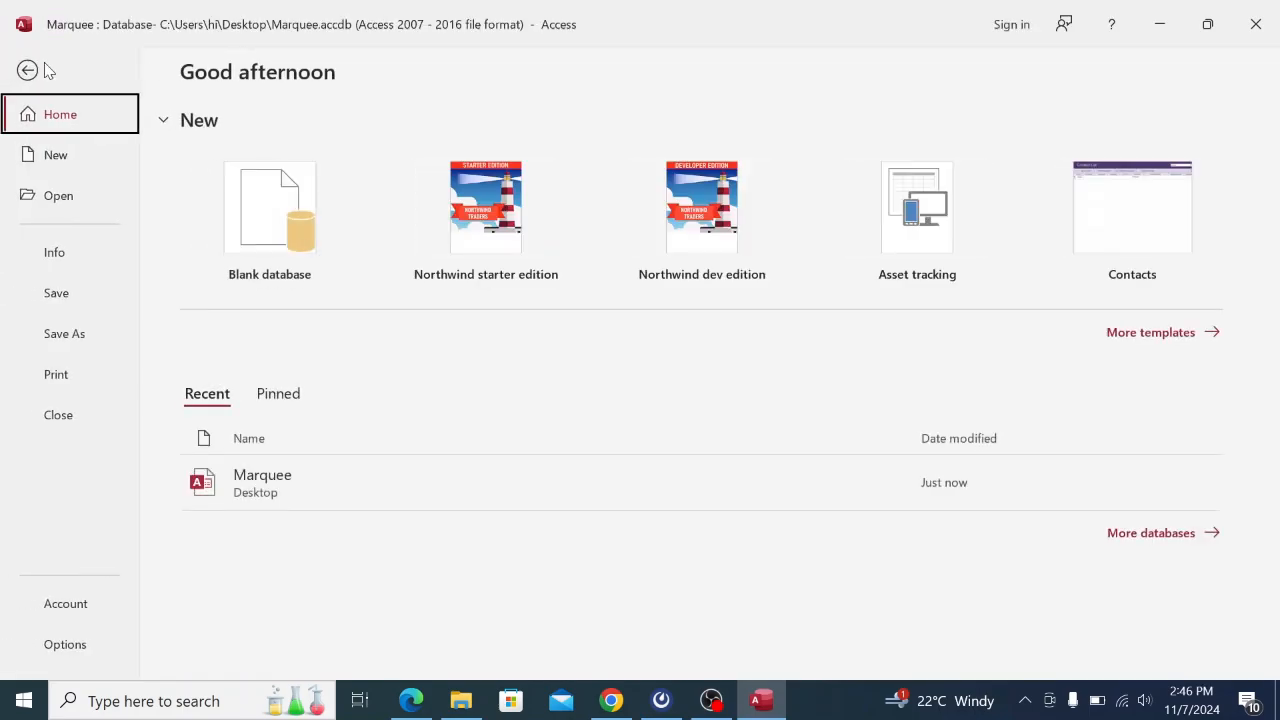
pyautogui.press('Escape')
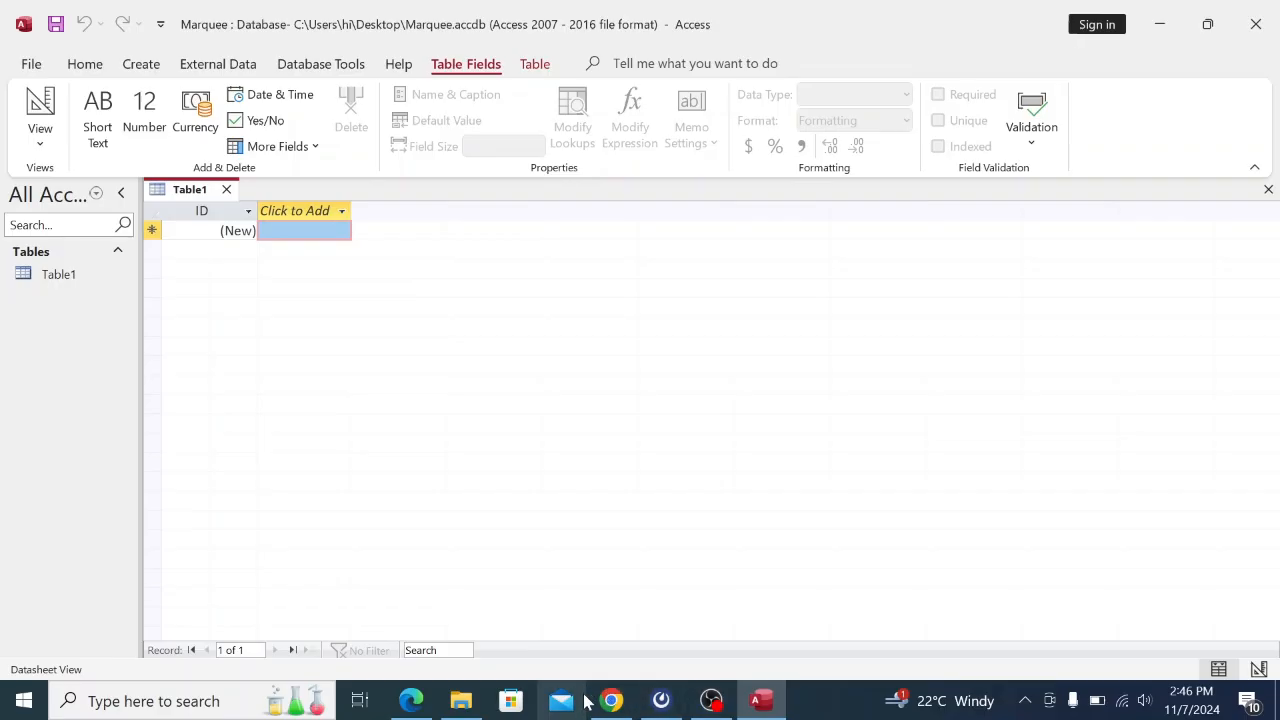
pyautogui.moveTo(600, 706)
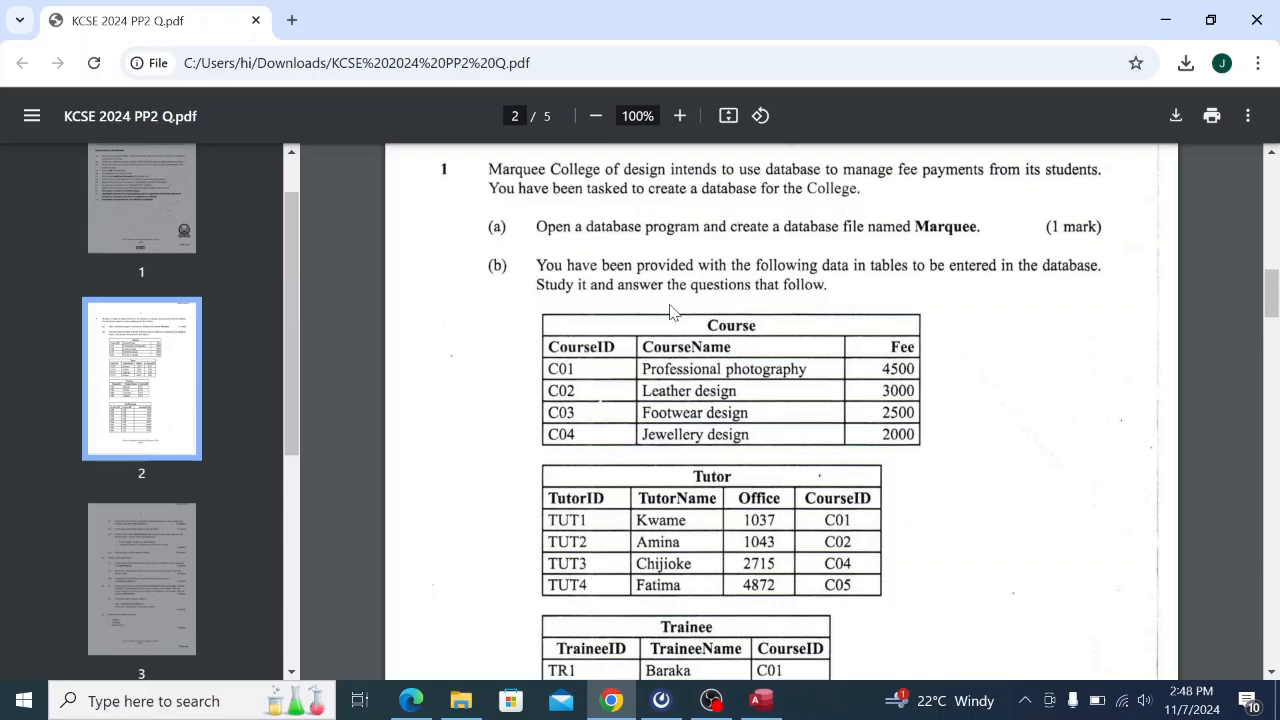
# Scroll around page 2 of the exam PDF to read the Course, Tutor, Trainee and FeePayment tables.
pyautogui.scroll(-1, 672, 312)
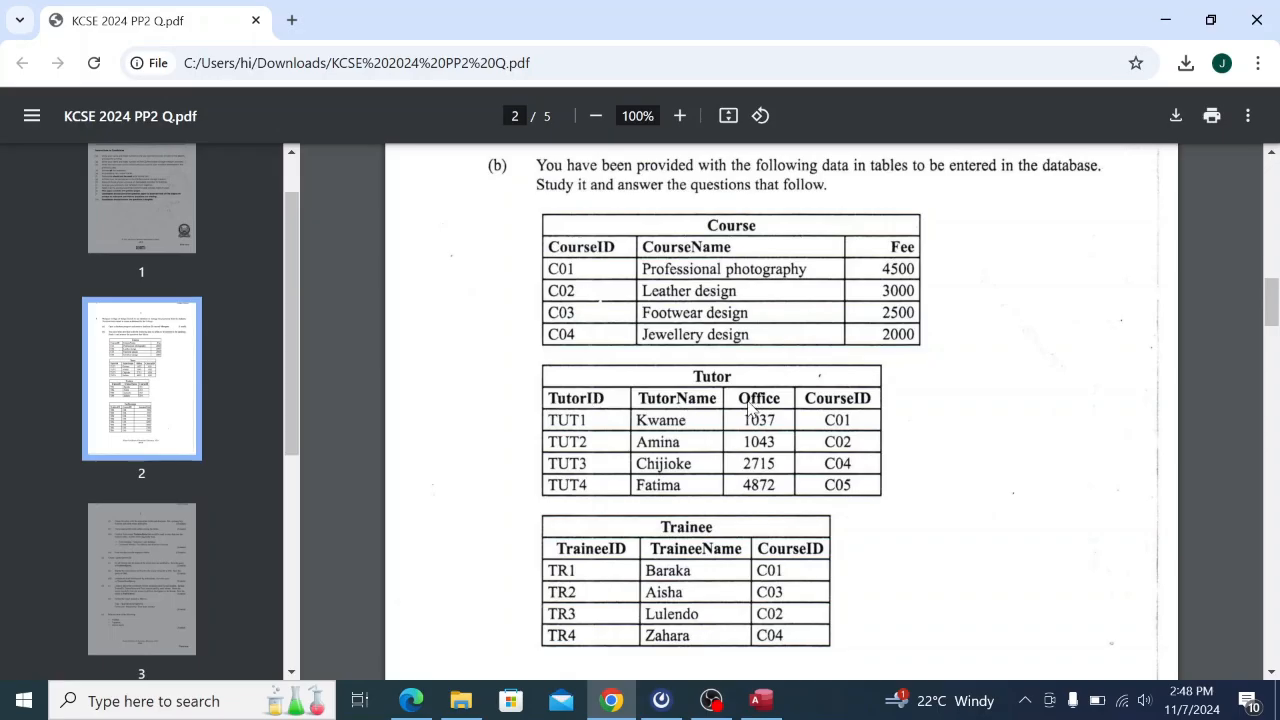
pyautogui.scroll(-2, 752, 410)
pyautogui.scroll(6, 752, 410)
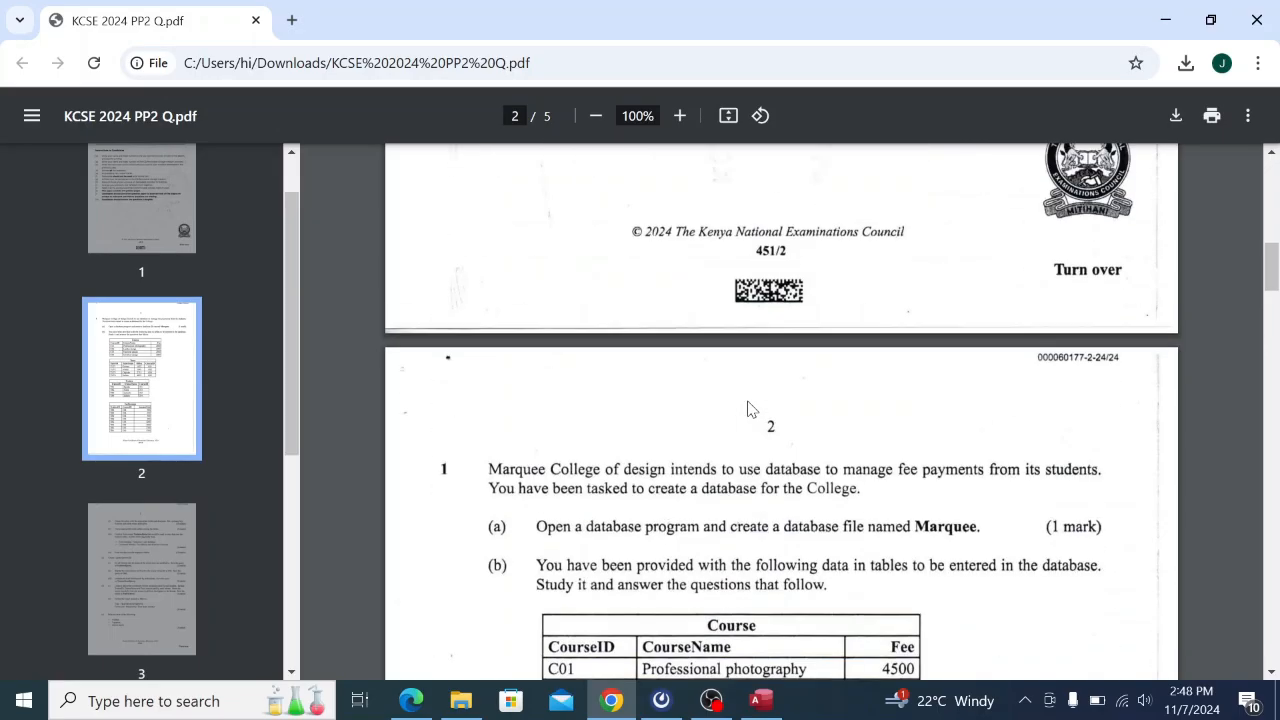
pyautogui.scroll(-10, 752, 410)
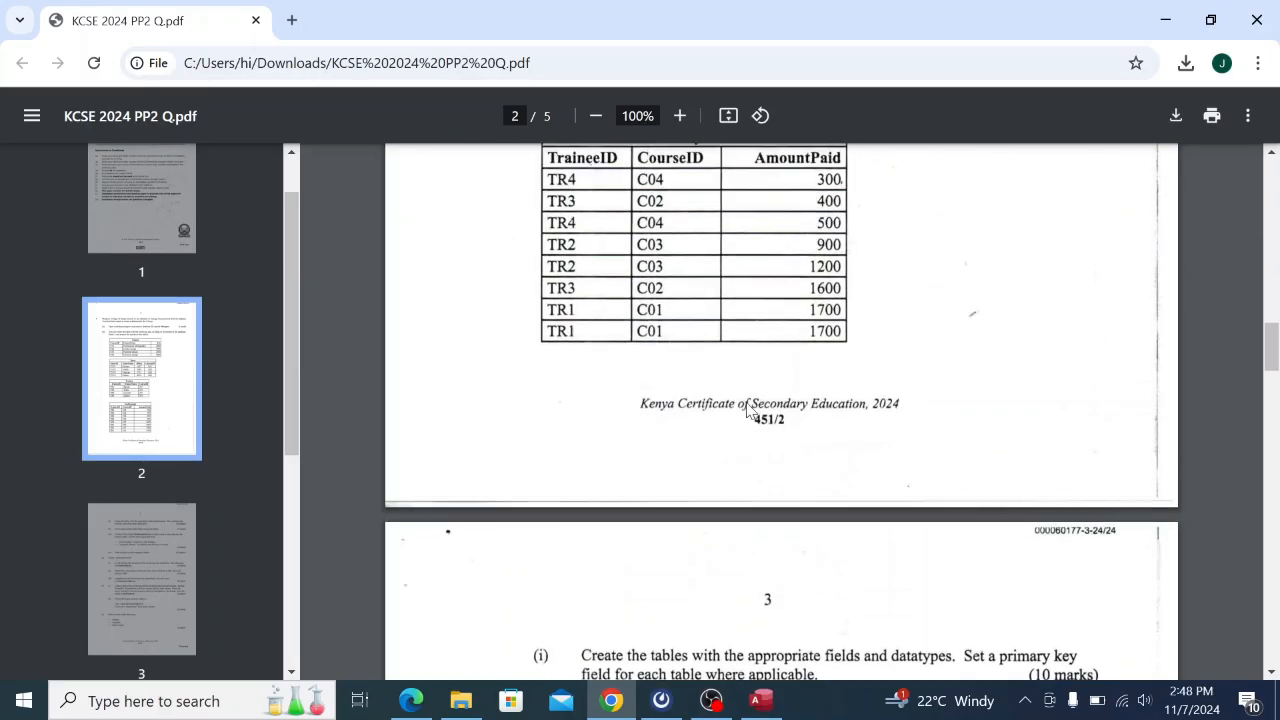
pyautogui.scroll(3, 746, 410)
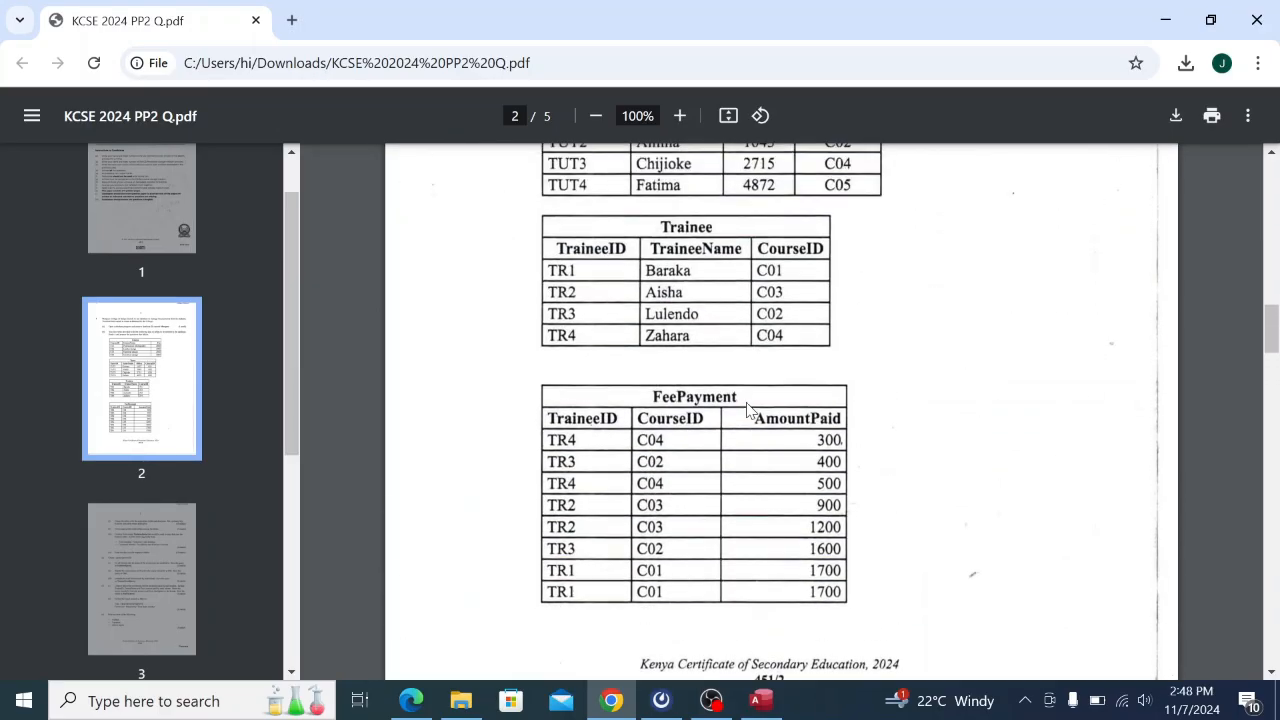
pyautogui.scroll(1, 746, 410)
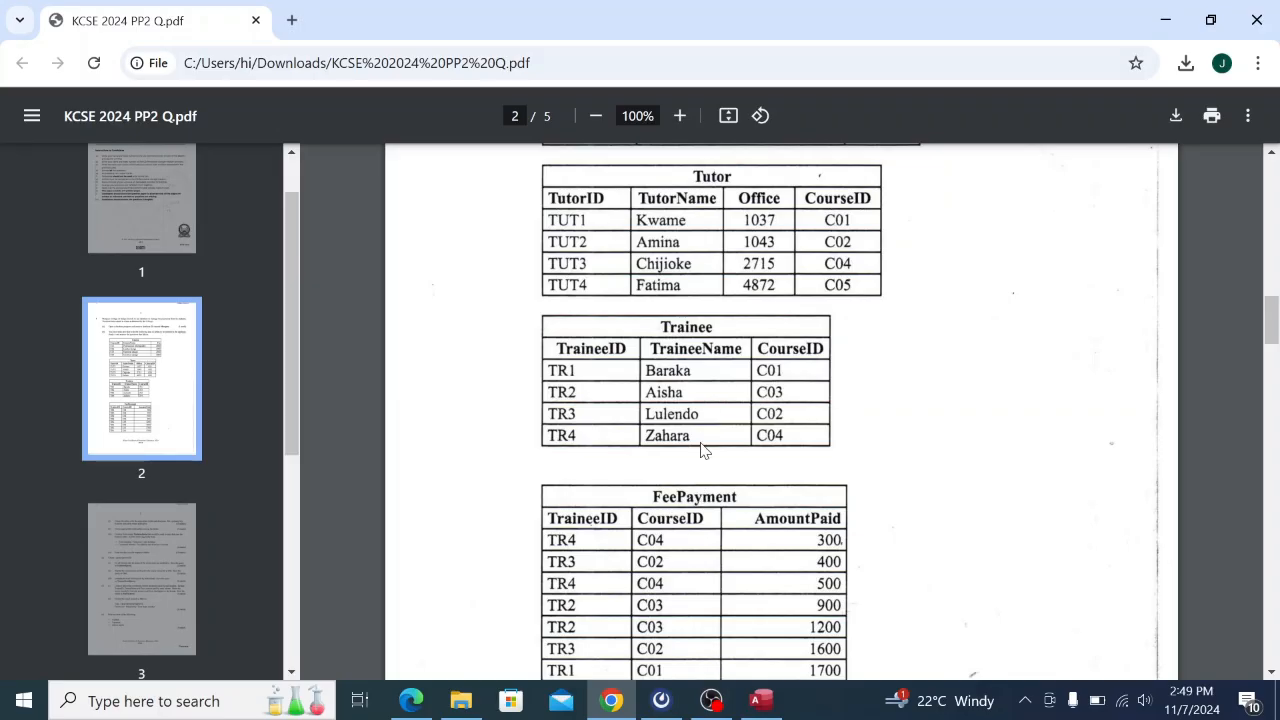
pyautogui.scroll(-1, 697, 443)
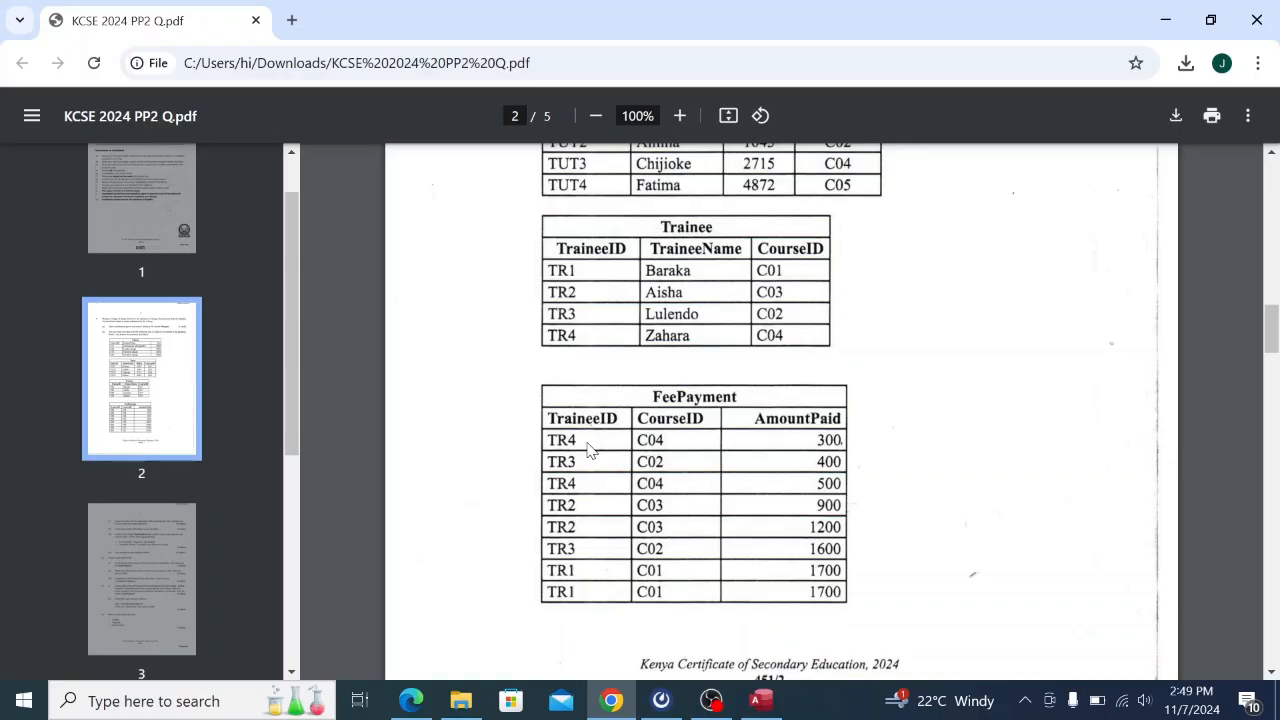
pyautogui.scroll(3, 792, 293)
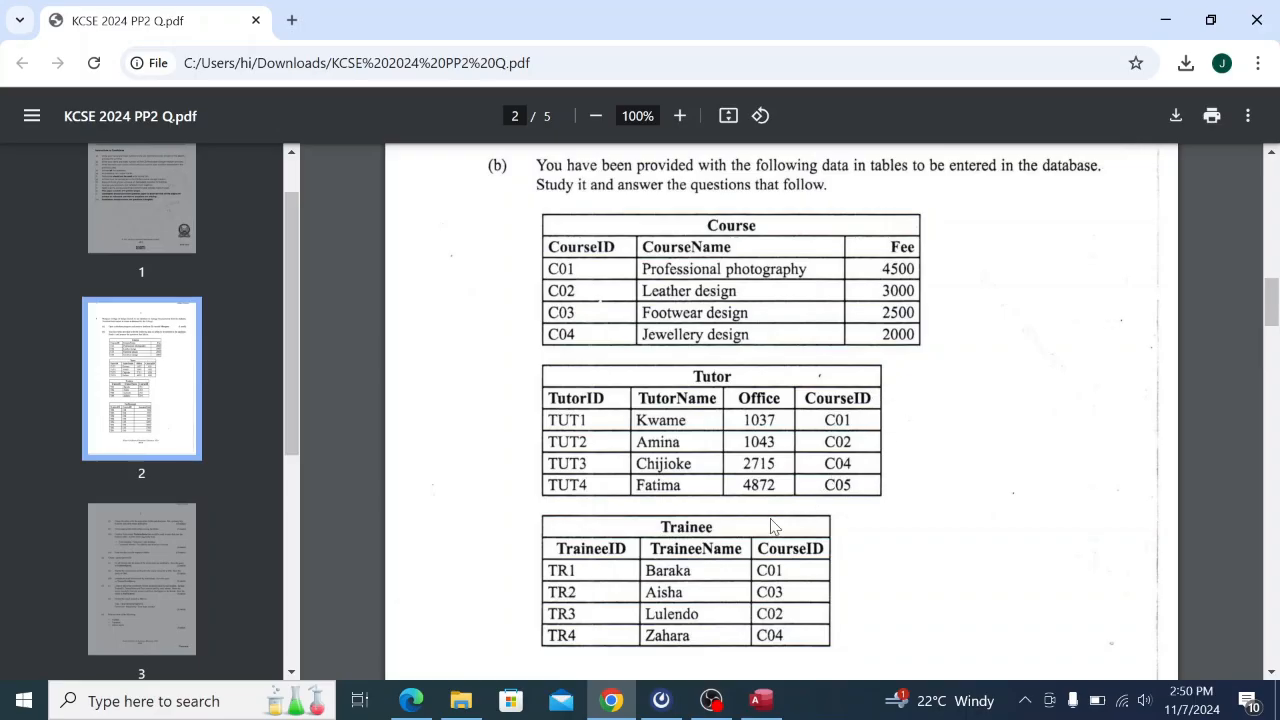
pyautogui.scroll(-1, 813, 558)
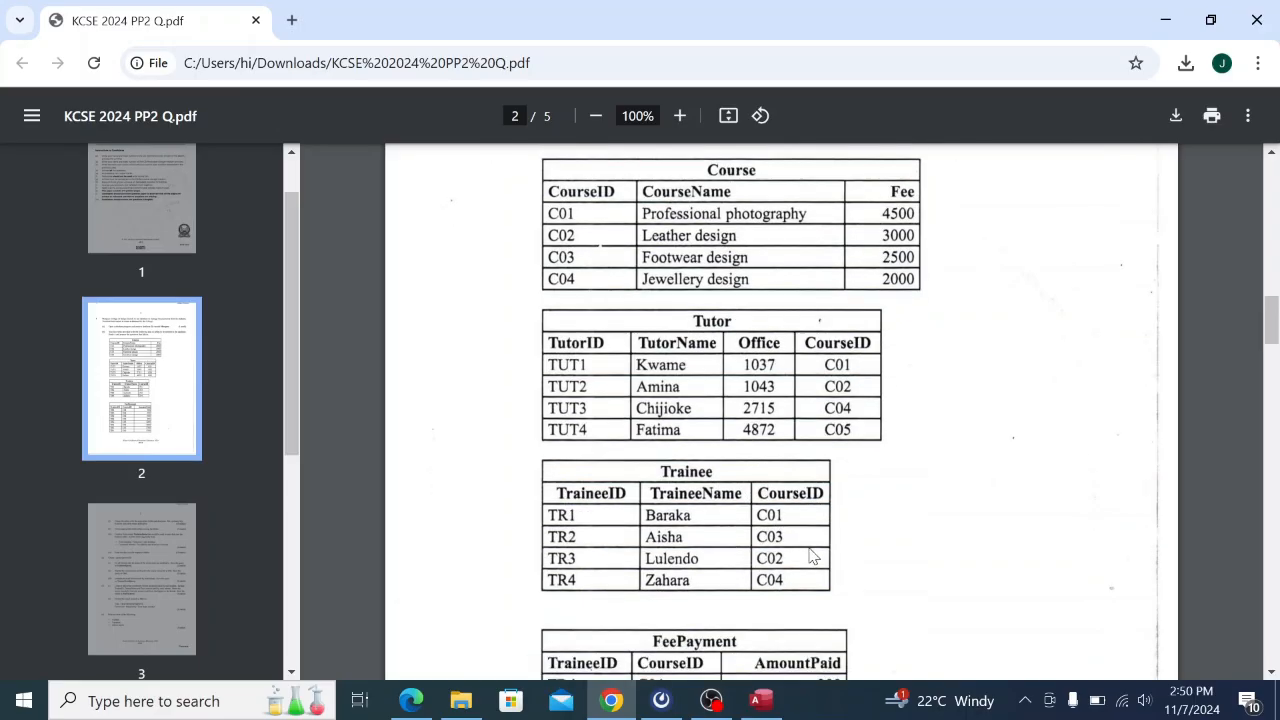
pyautogui.scroll(-3, 813, 558)
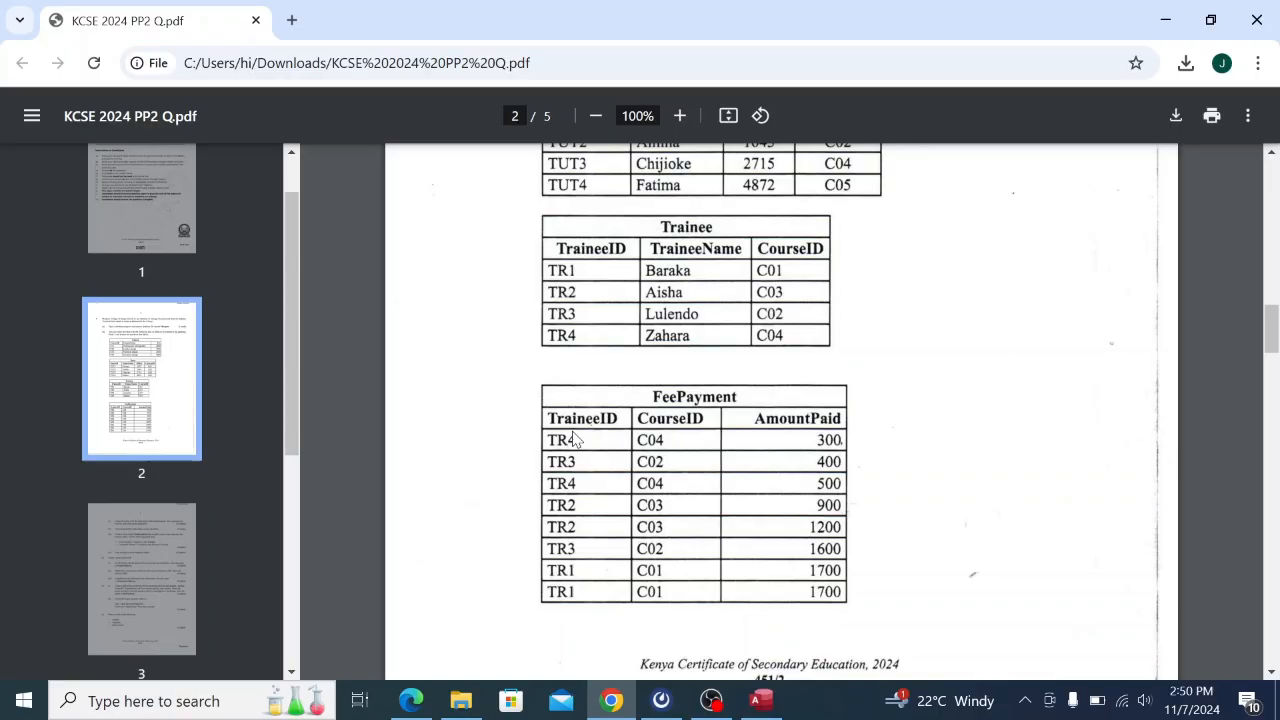
pyautogui.scroll(3, 575, 440)
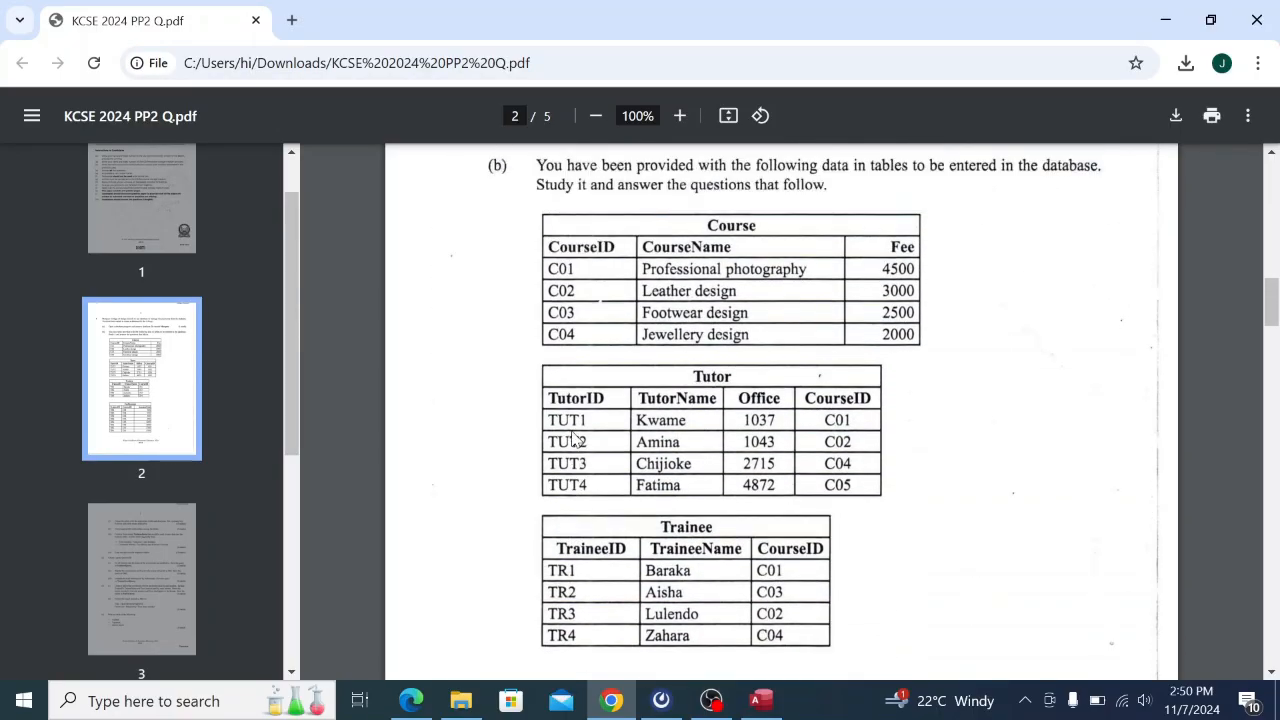
pyautogui.scroll(-6, 575, 440)
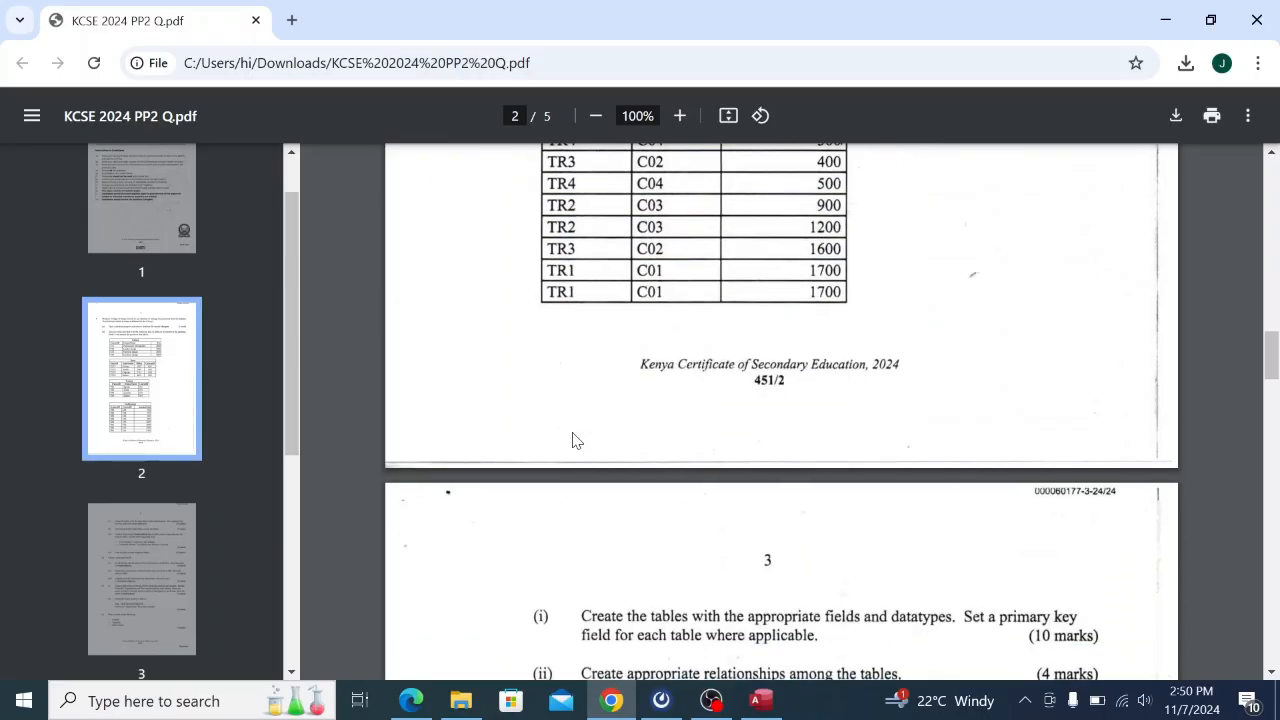
pyautogui.scroll(-8, 575, 440)
pyautogui.scroll(2, 575, 440)
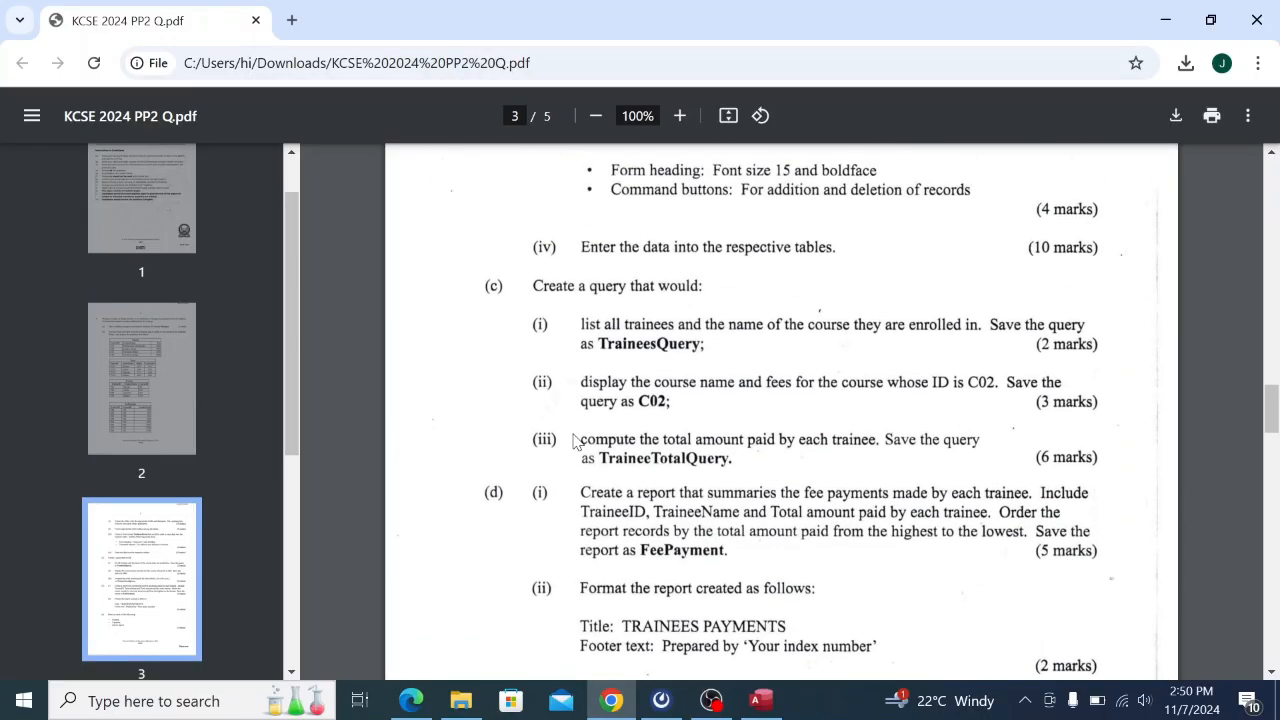
pyautogui.scroll(1, 575, 443)
pyautogui.scroll(5, 575, 443)
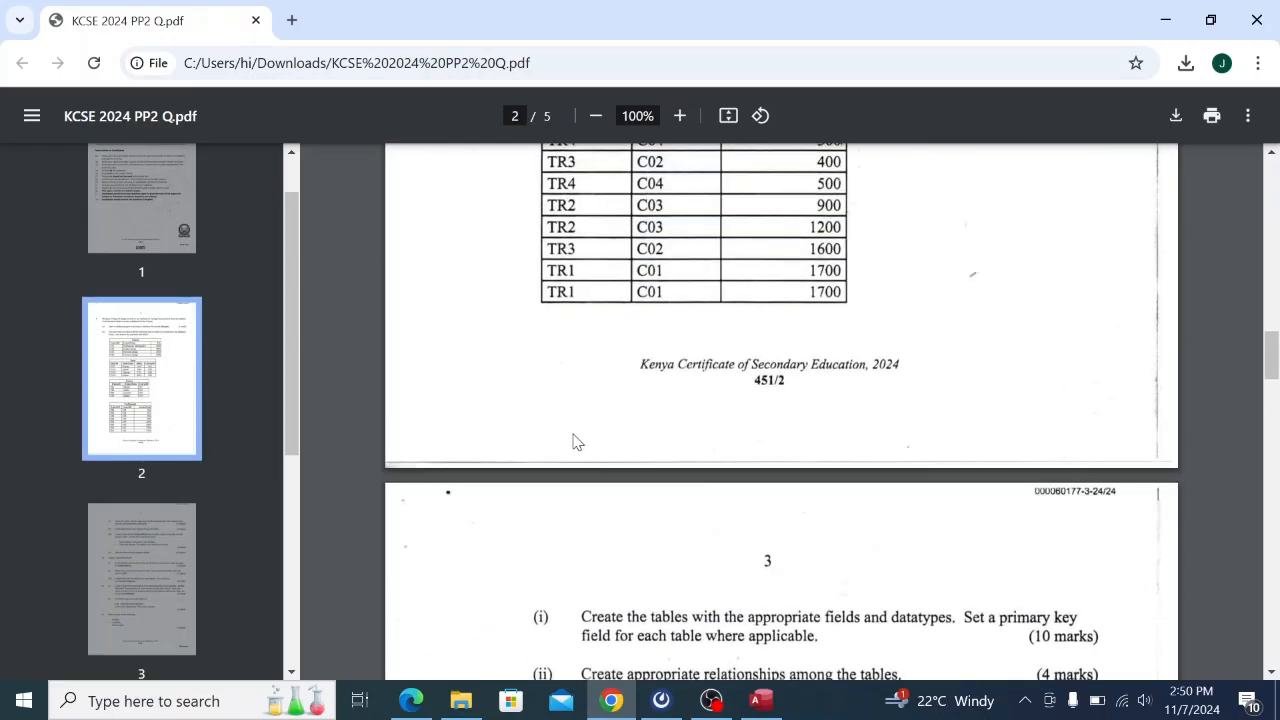
pyautogui.scroll(-1, 575, 443)
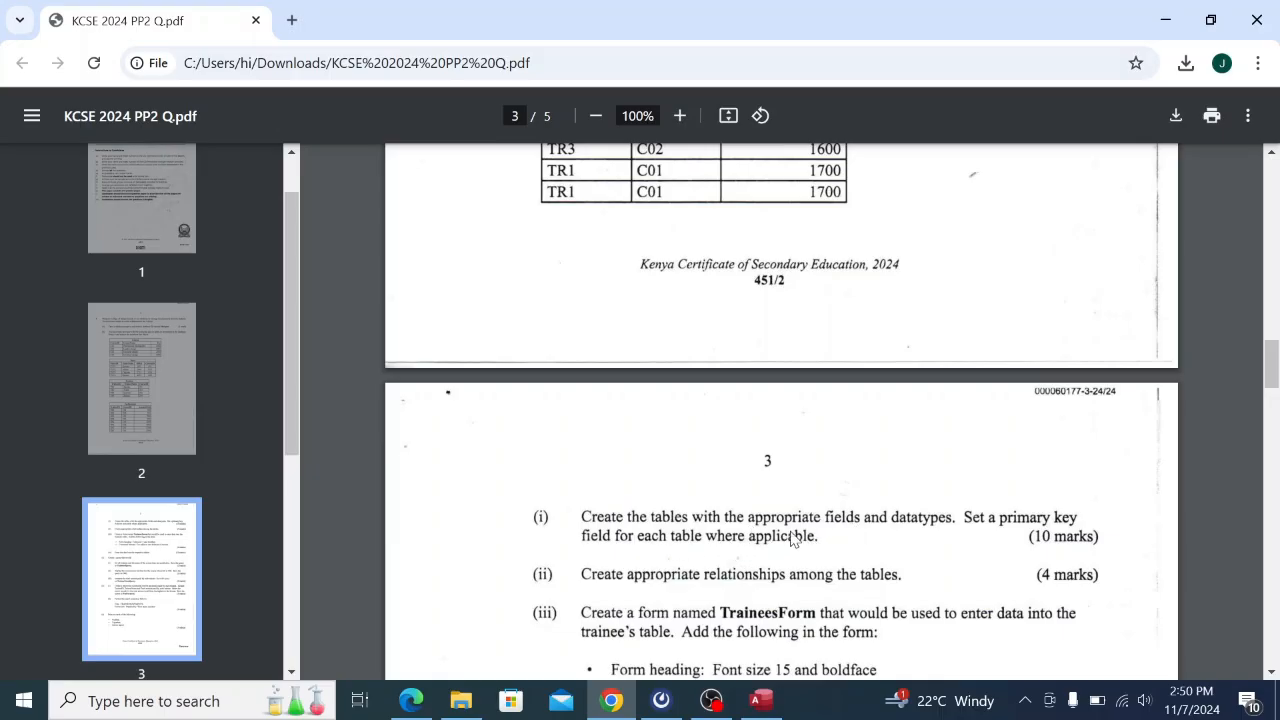
pyautogui.scroll(1, 676, 193)
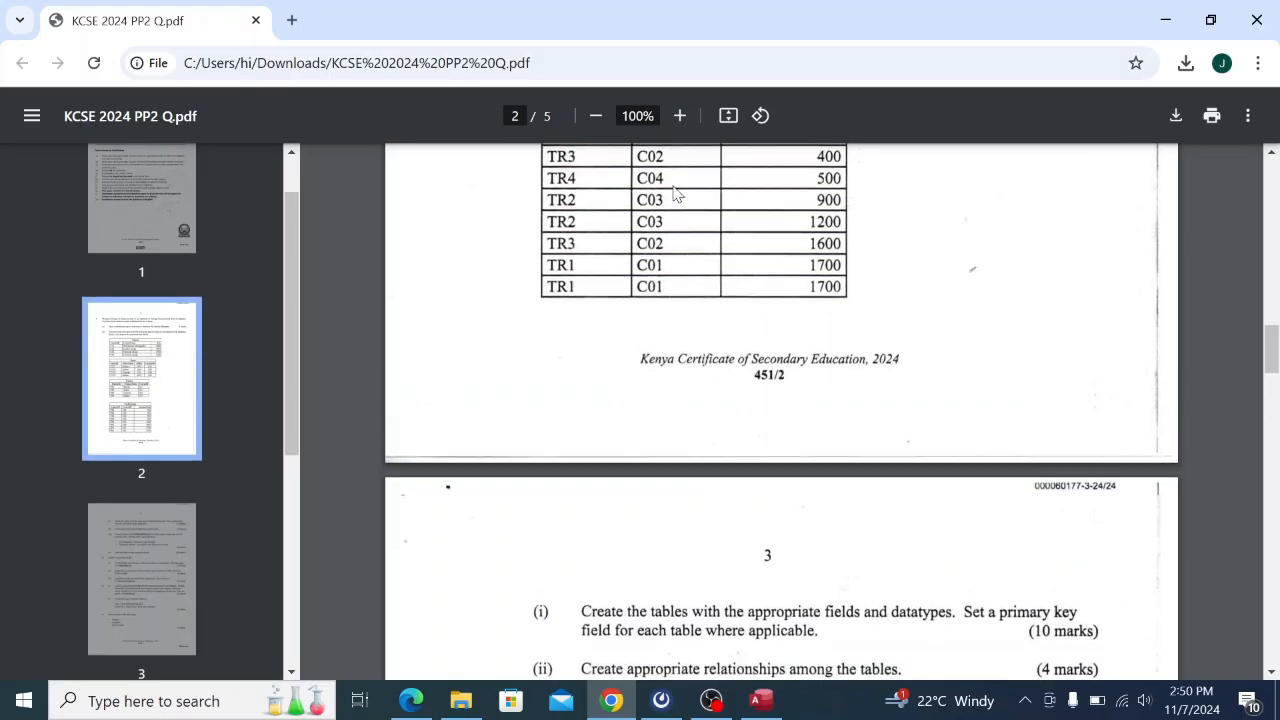
pyautogui.scroll(1, 676, 193)
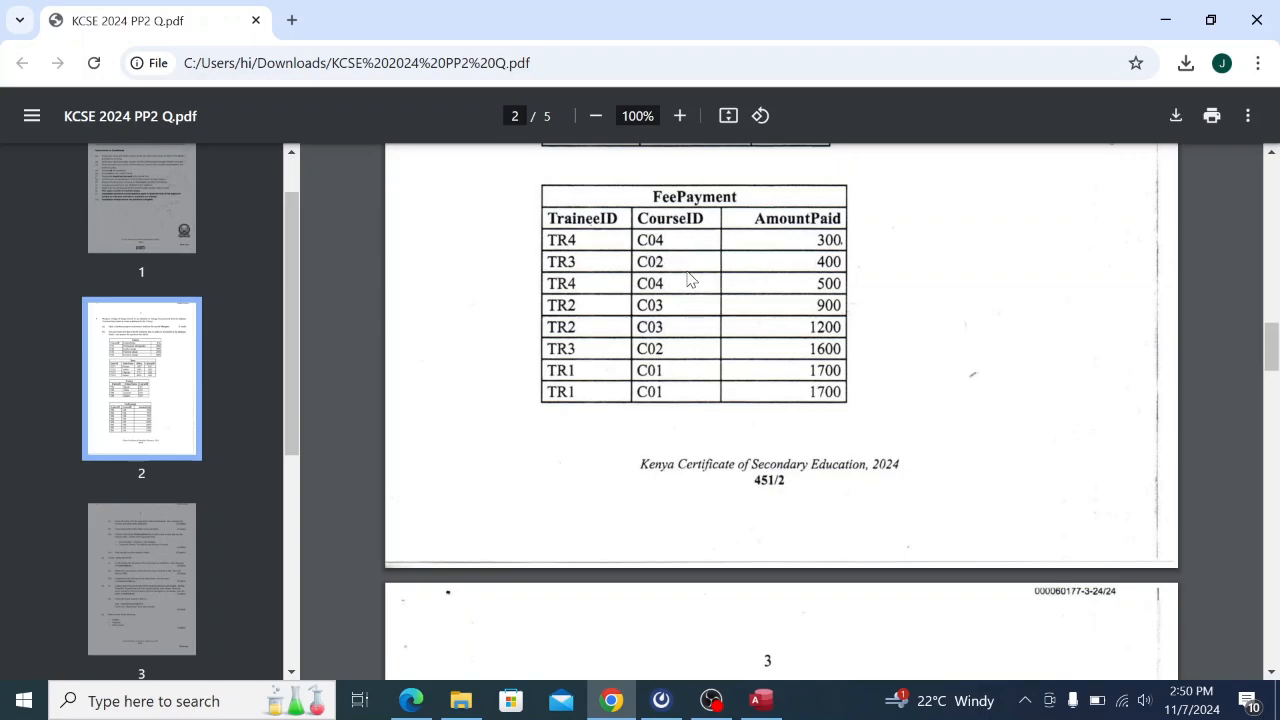
pyautogui.scroll(-2, 690, 281)
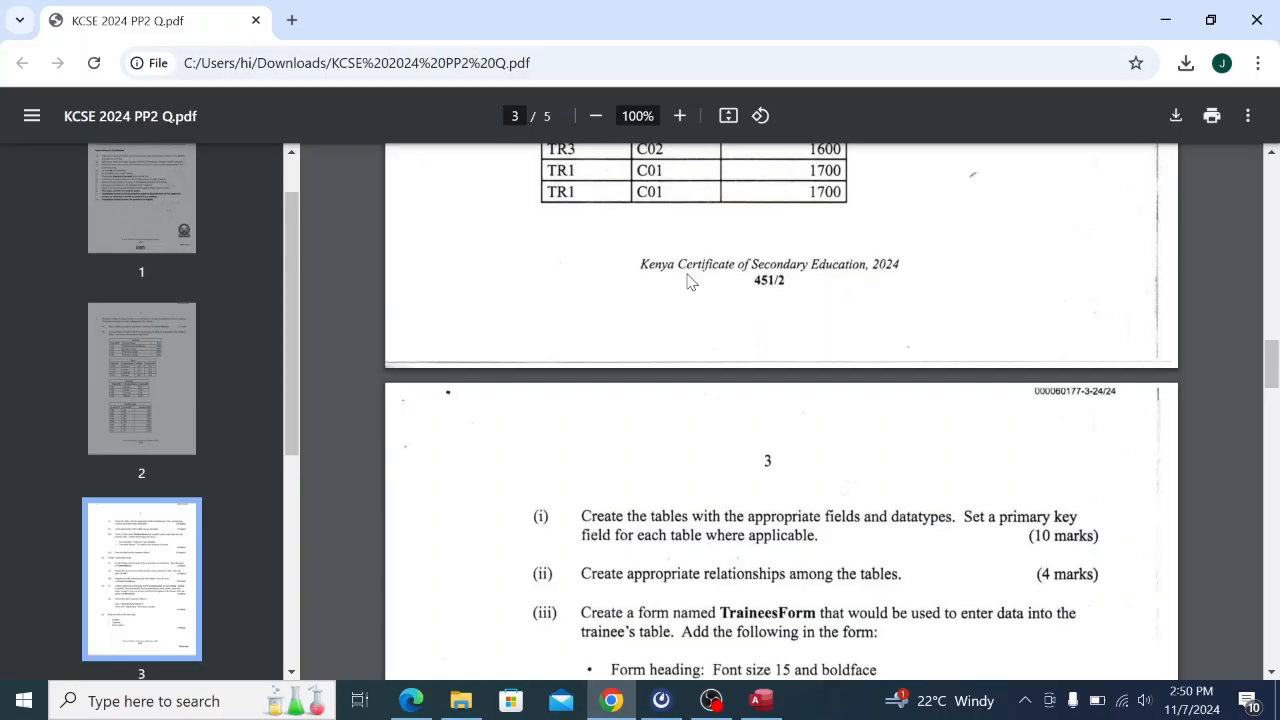
pyautogui.scroll(6, 688, 281)
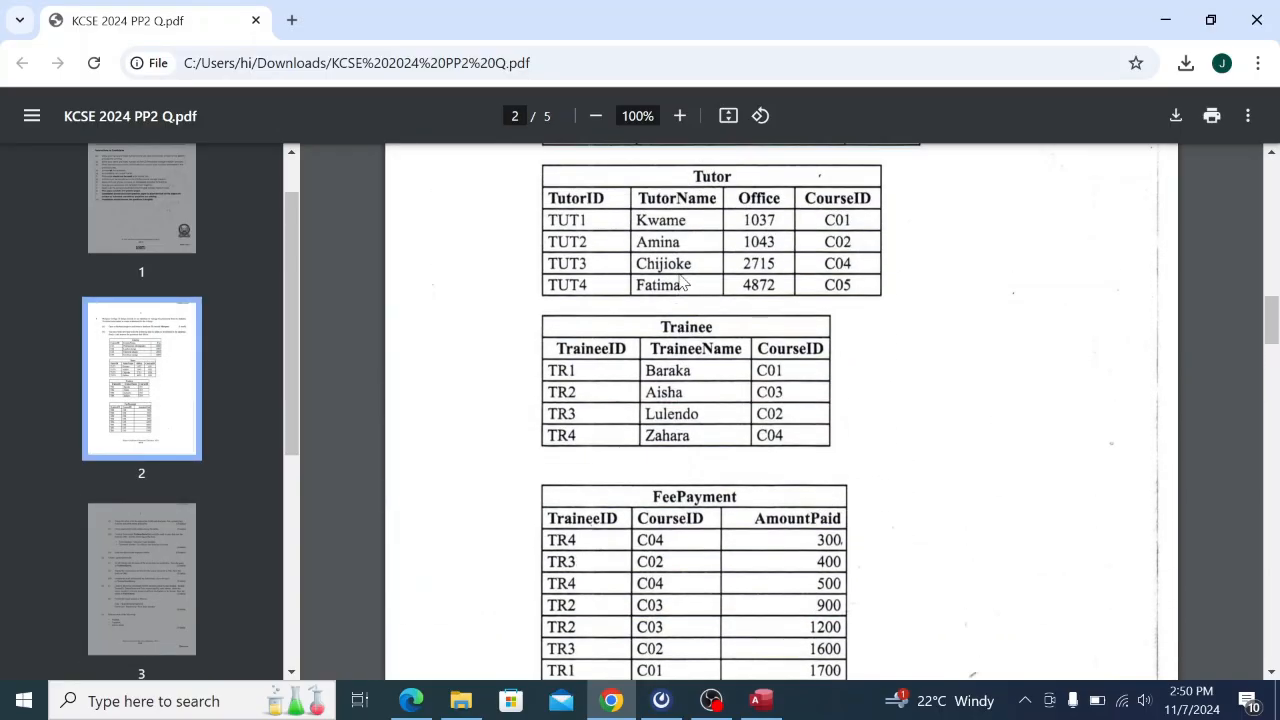
pyautogui.scroll(1, 679, 280)
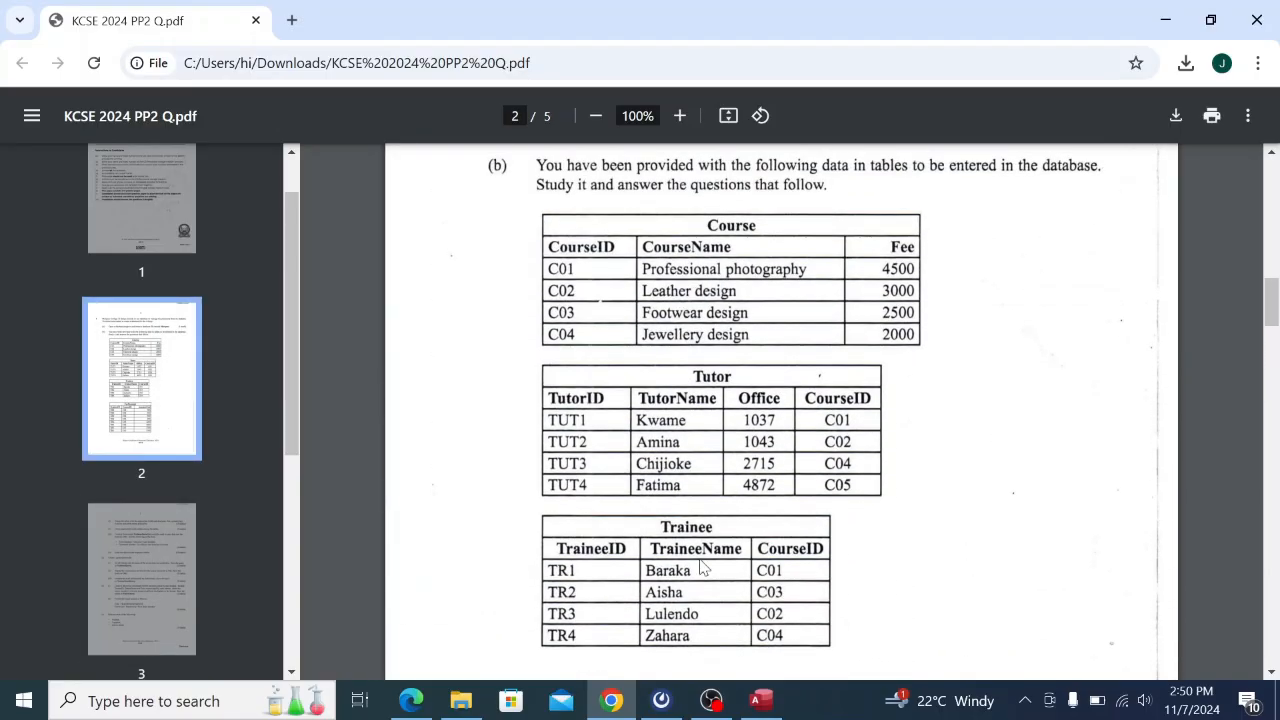
# Save Table1 under the name Course, then close the Course table tab.
pyautogui.click(763, 701)
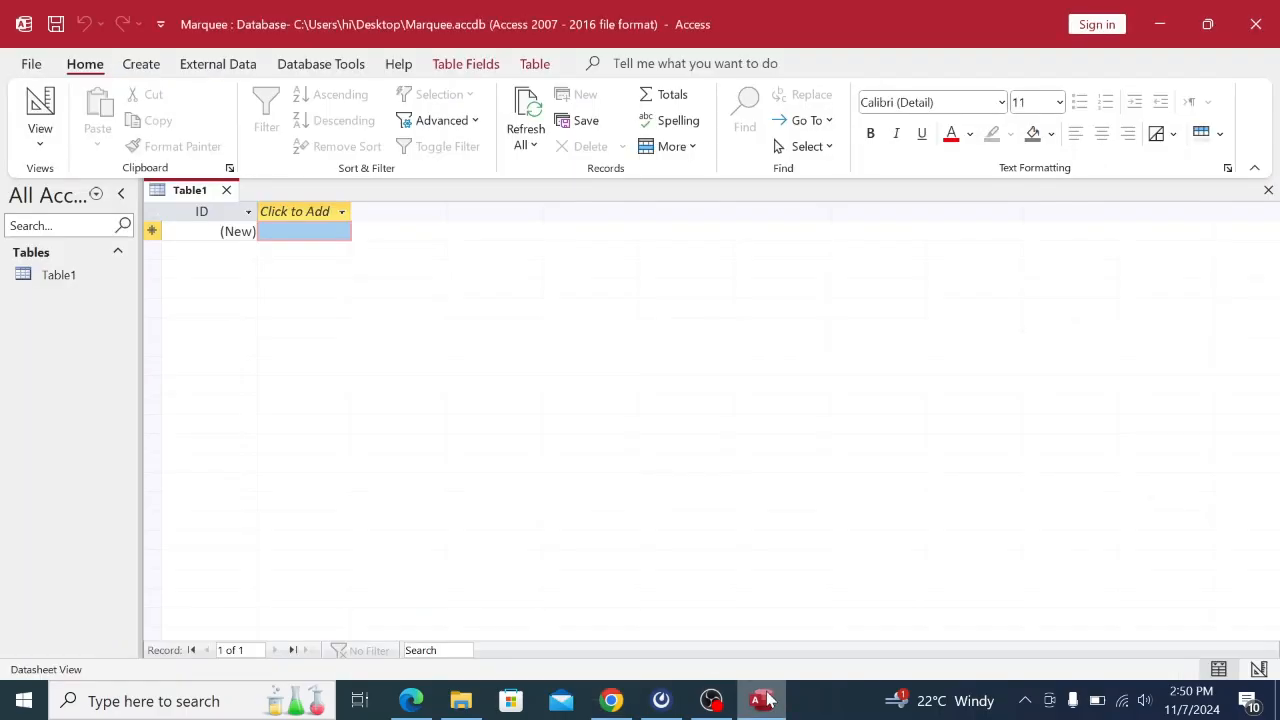
pyautogui.rightClick(176, 196)
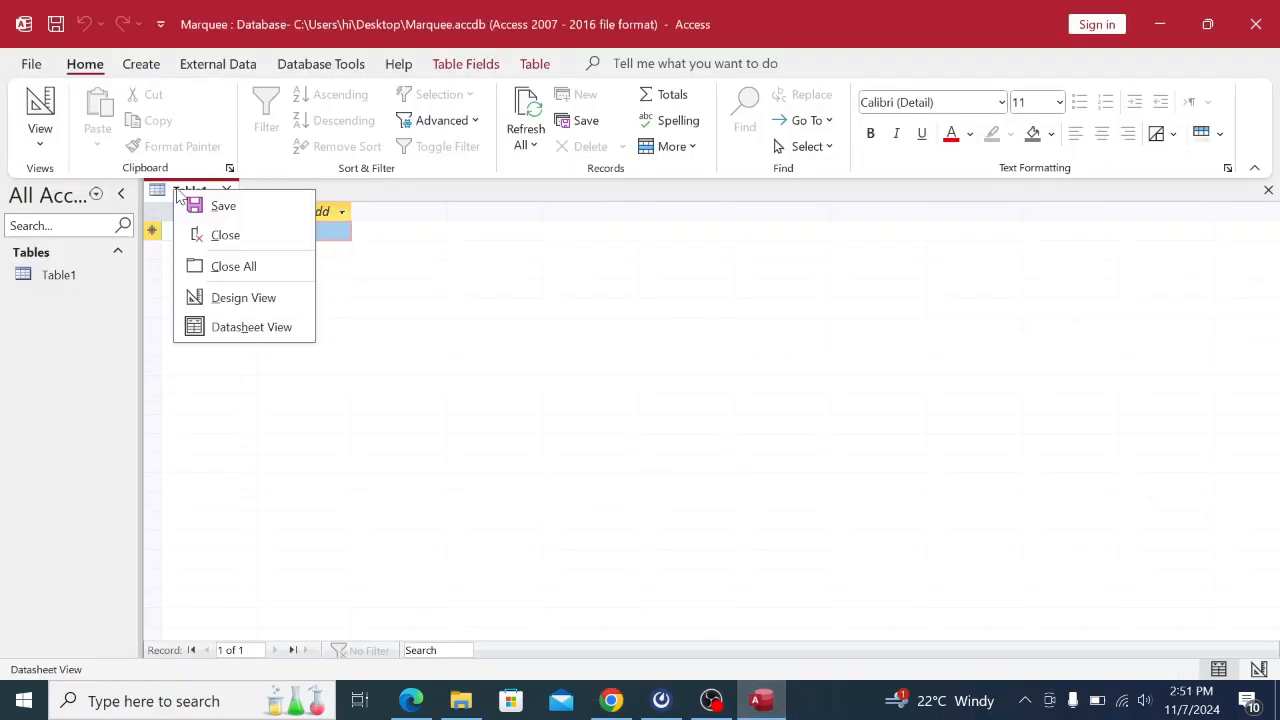
pyautogui.click(205, 205)
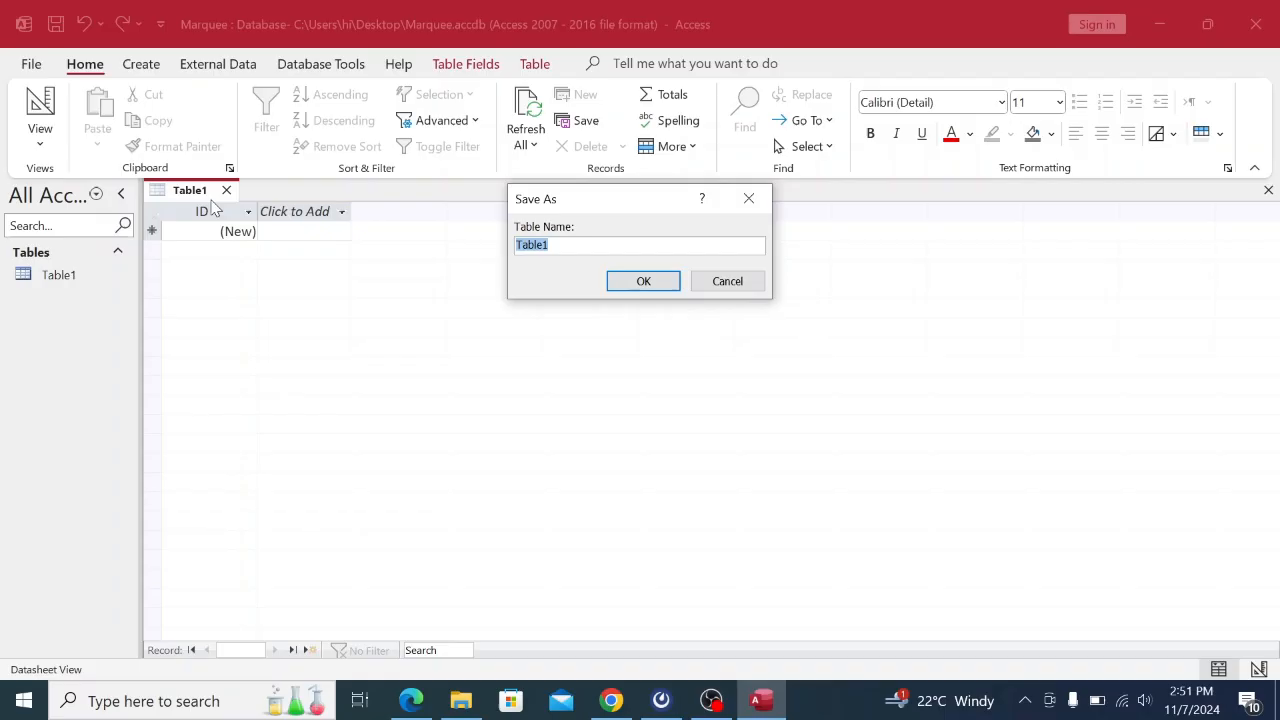
pyautogui.press('capslock')
pyautogui.write('C')
pyautogui.press('capslock')
pyautogui.write('ourse')
pyautogui.click(618, 702)
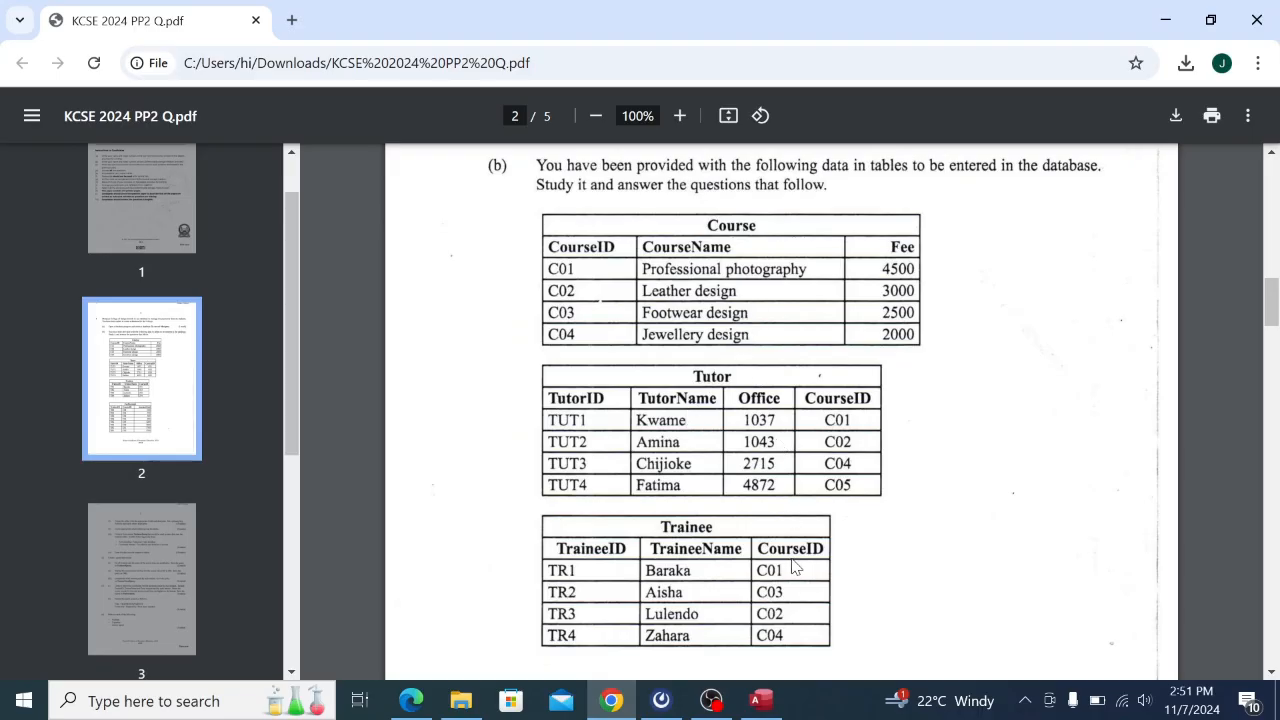
pyautogui.click(762, 700)
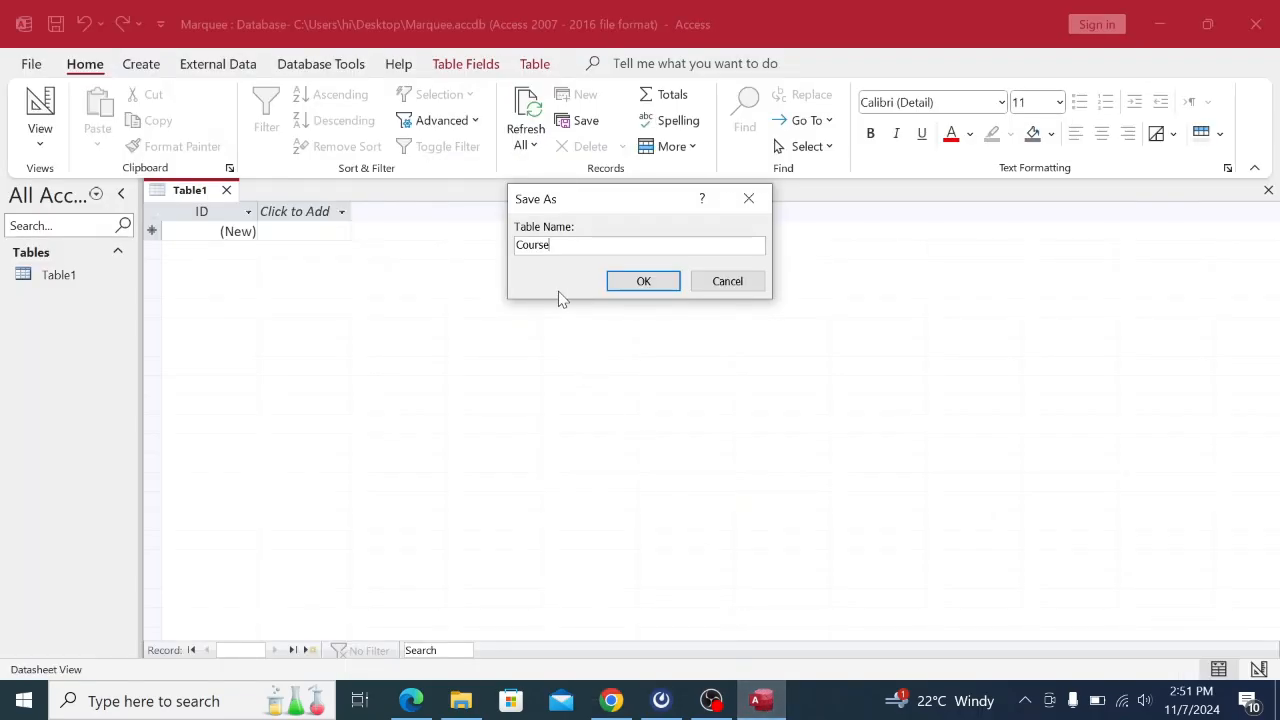
pyautogui.click(651, 286)
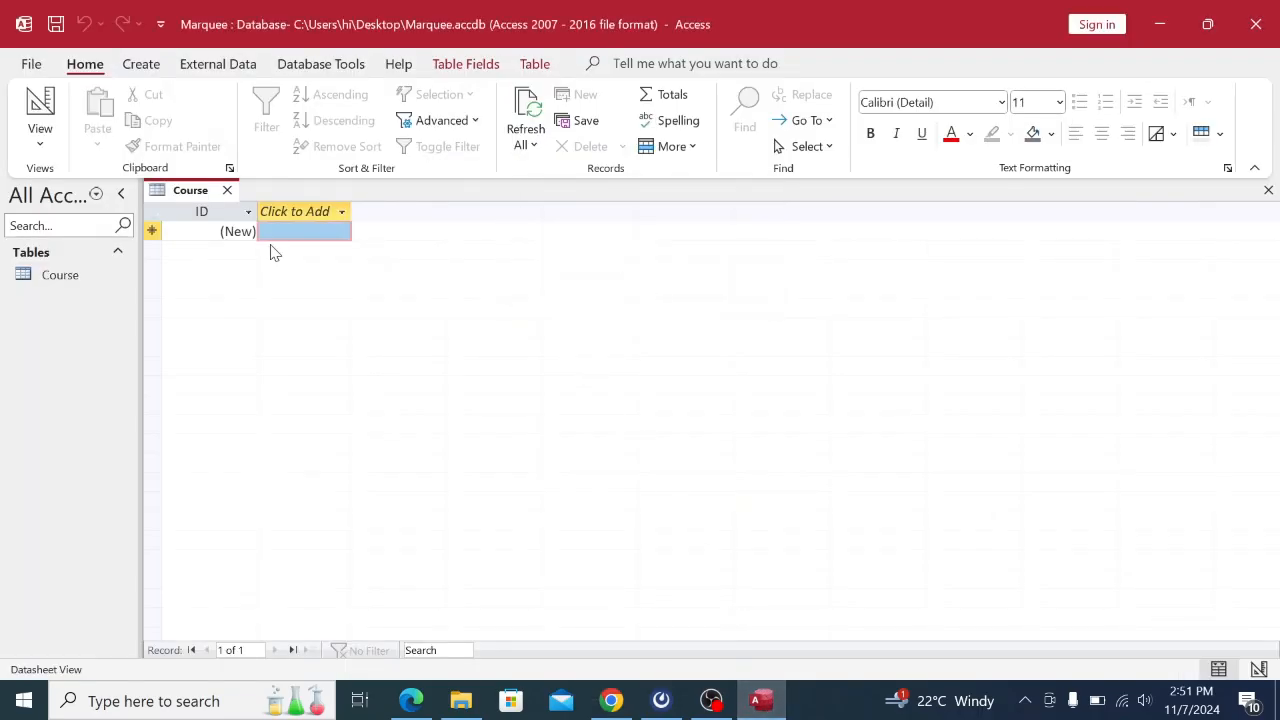
pyautogui.rightClick(193, 200)
pyautogui.click(240, 241)
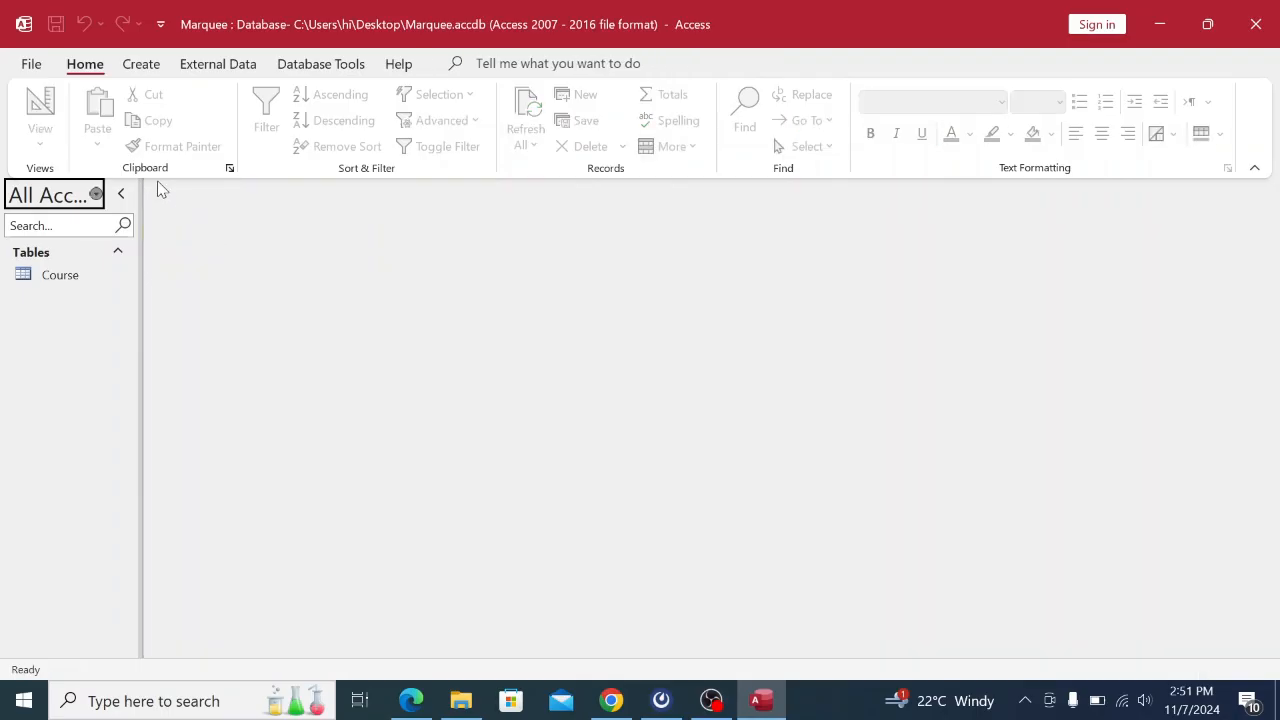
# Add a new blank table, save it under the name Tutor, and close its tab.
pyautogui.click(141, 63)
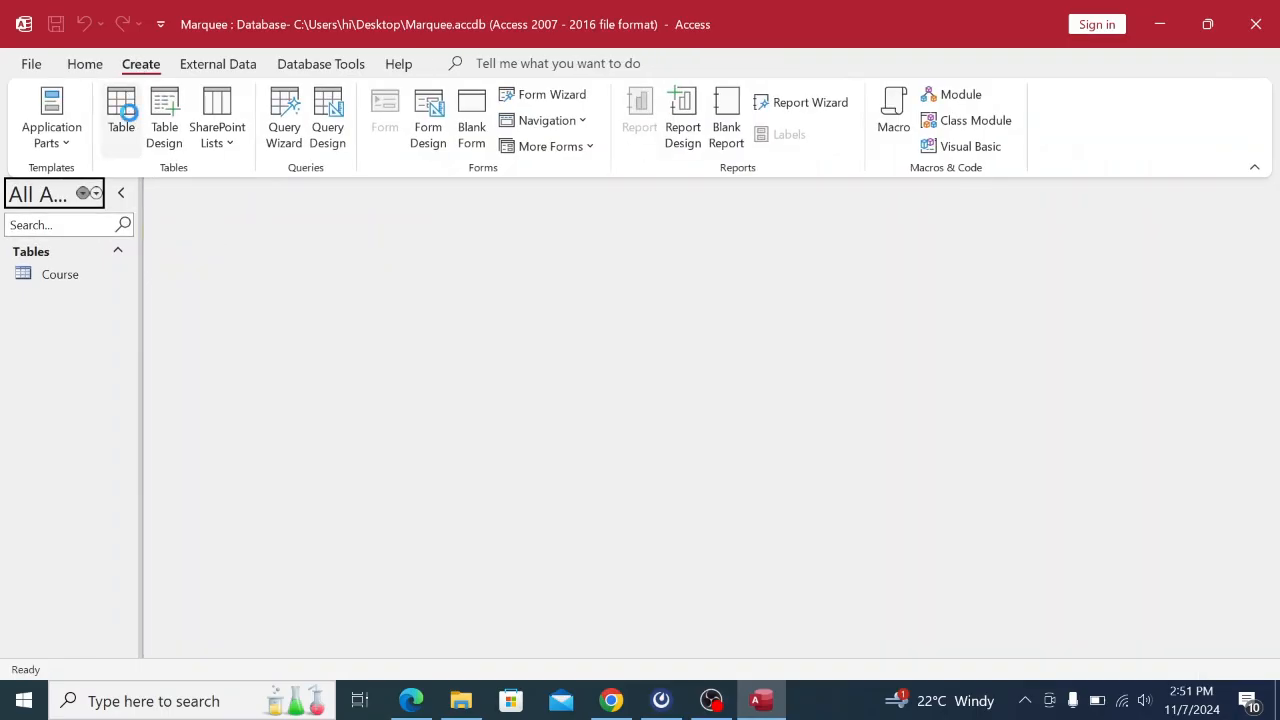
pyautogui.click(124, 112)
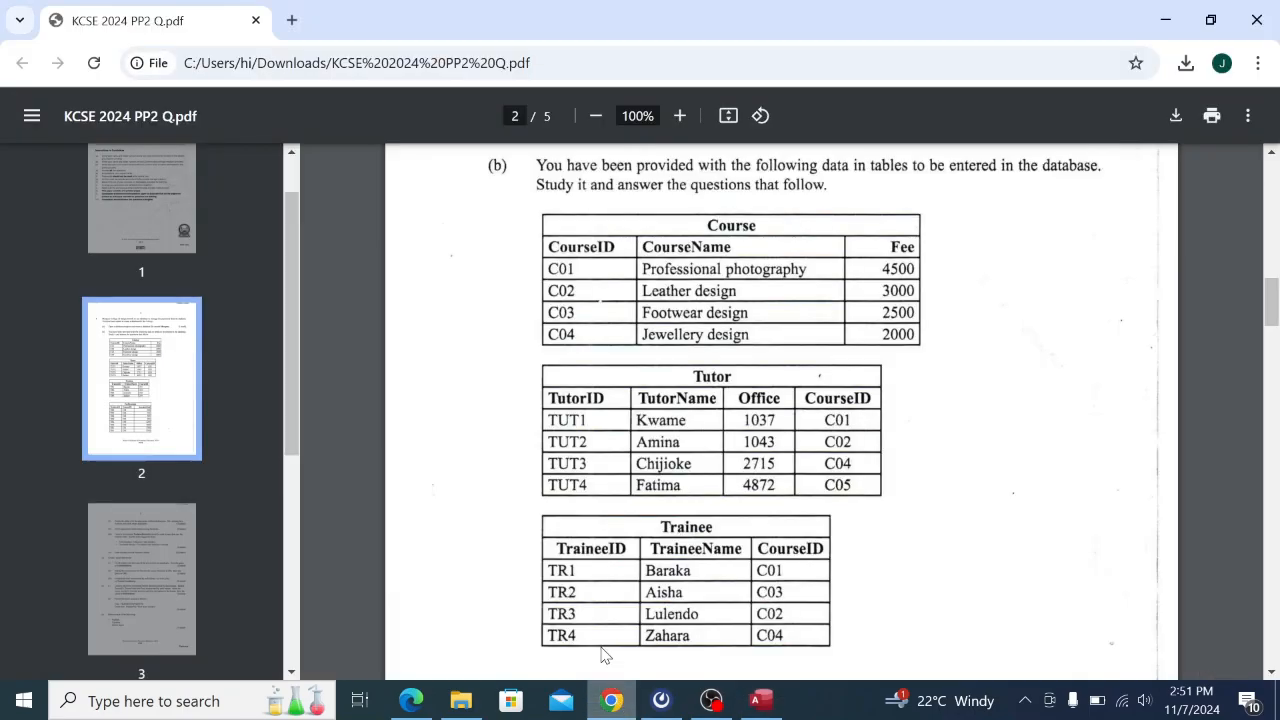
pyautogui.click(611, 700)
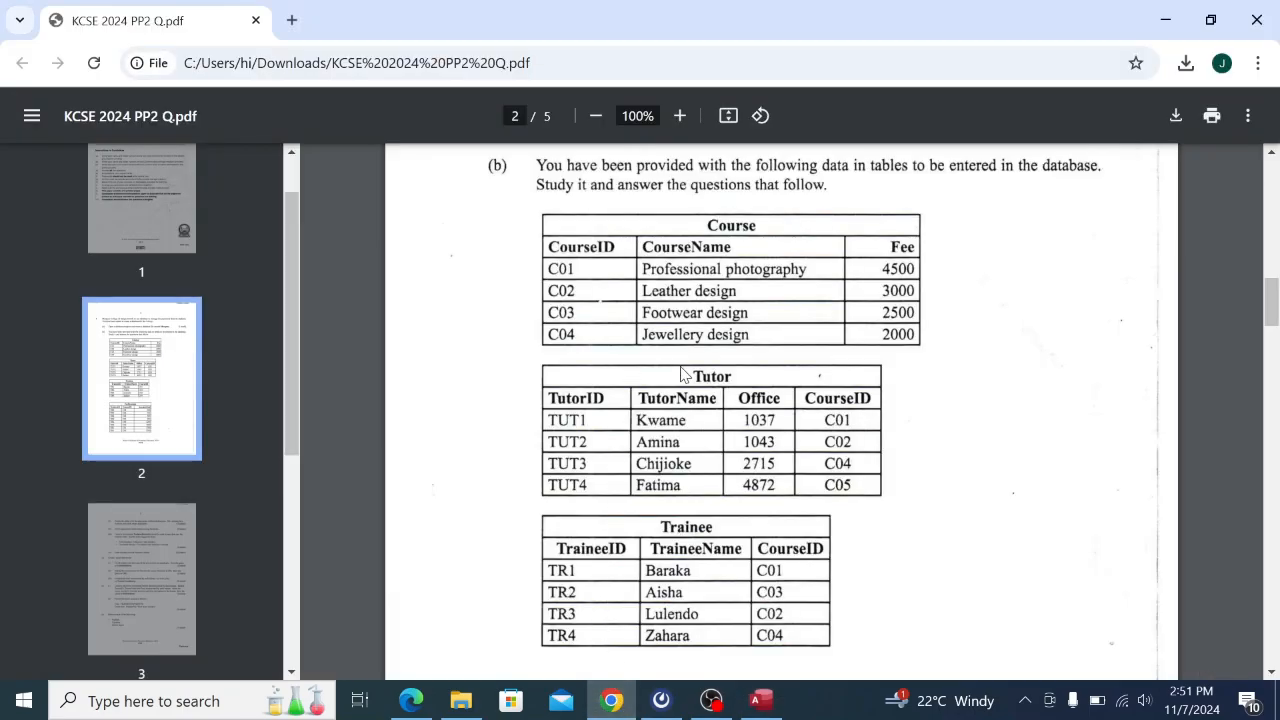
pyautogui.click(762, 702)
pyautogui.rightClick(202, 196)
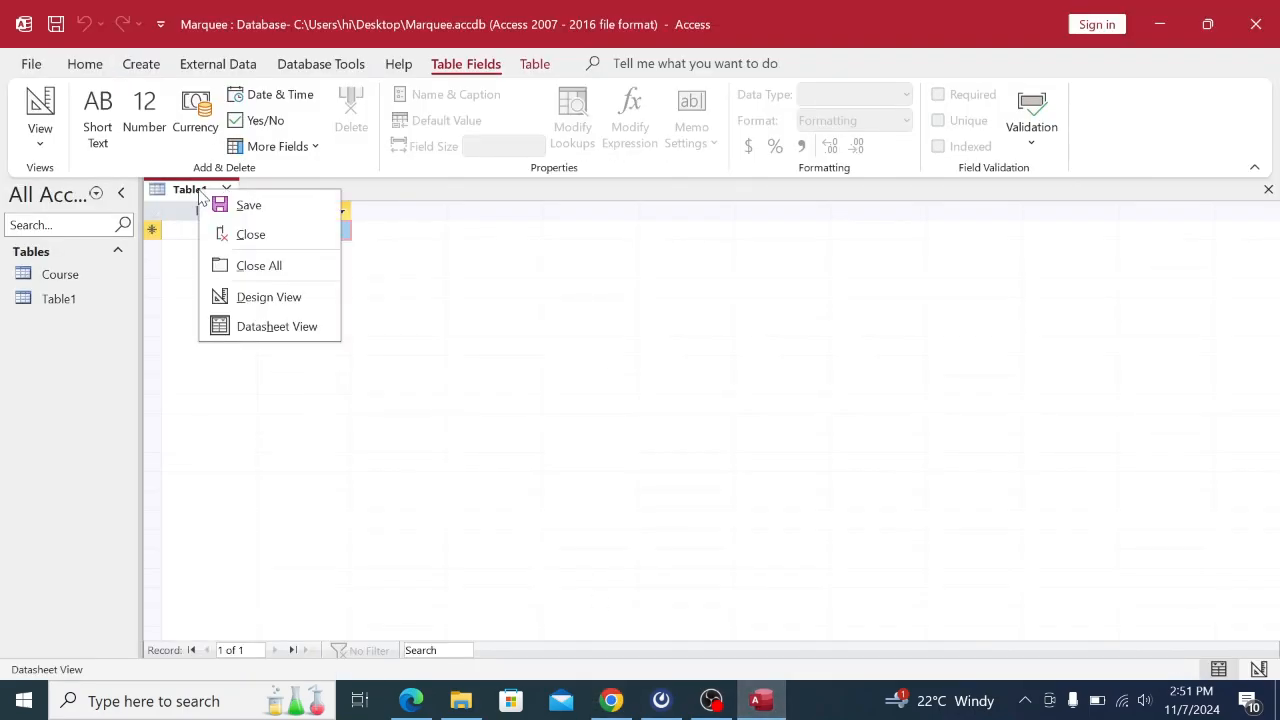
pyautogui.click(250, 208)
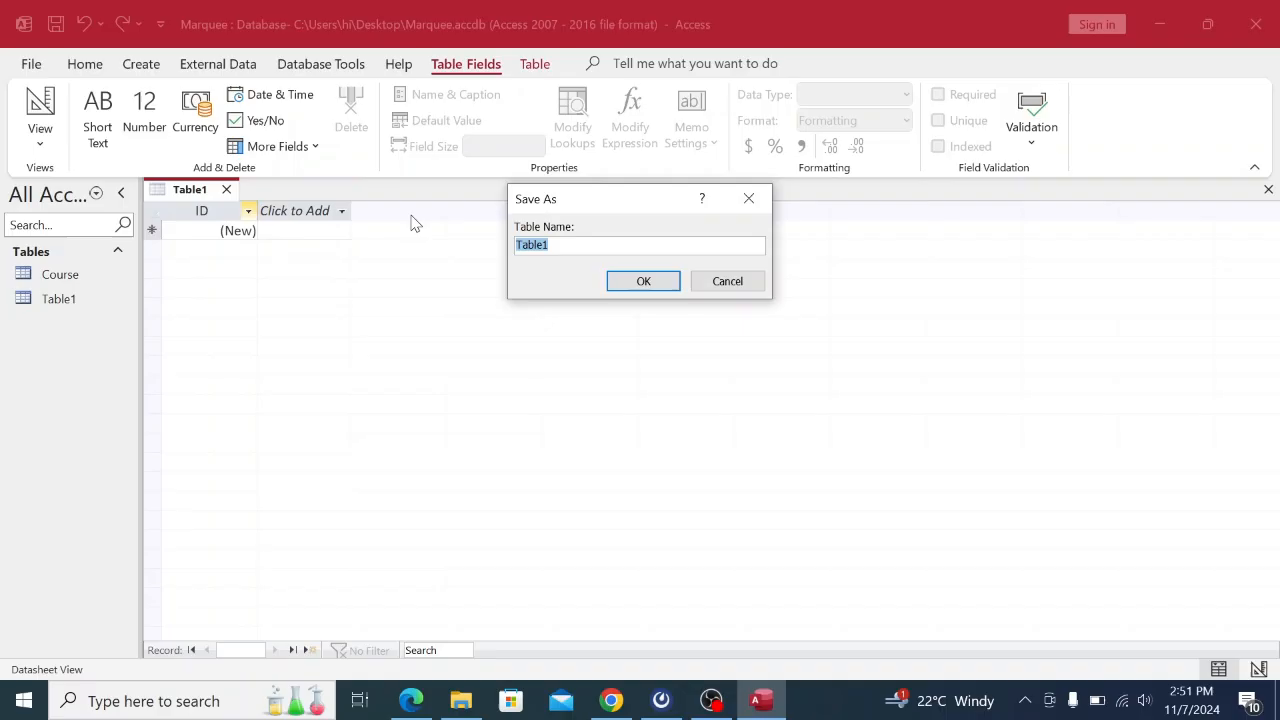
pyautogui.write('Tutor')
pyautogui.click(663, 284)
pyautogui.rightClick(200, 192)
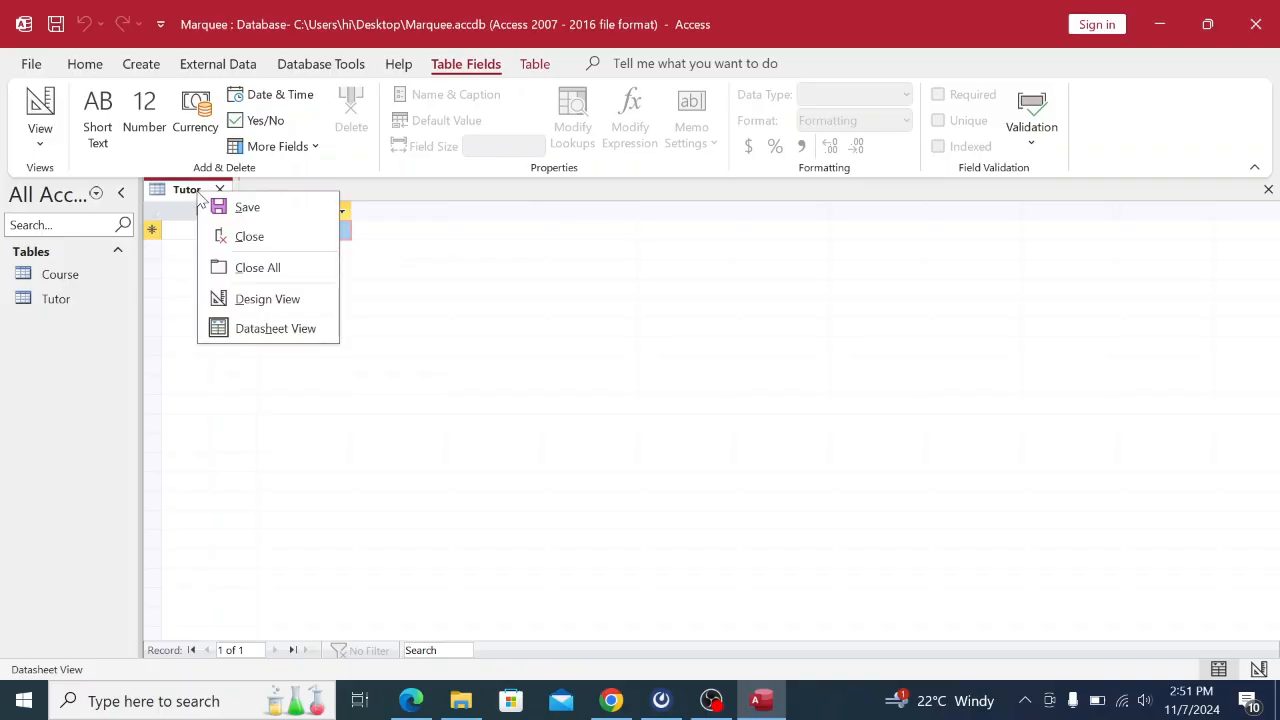
pyautogui.click(238, 234)
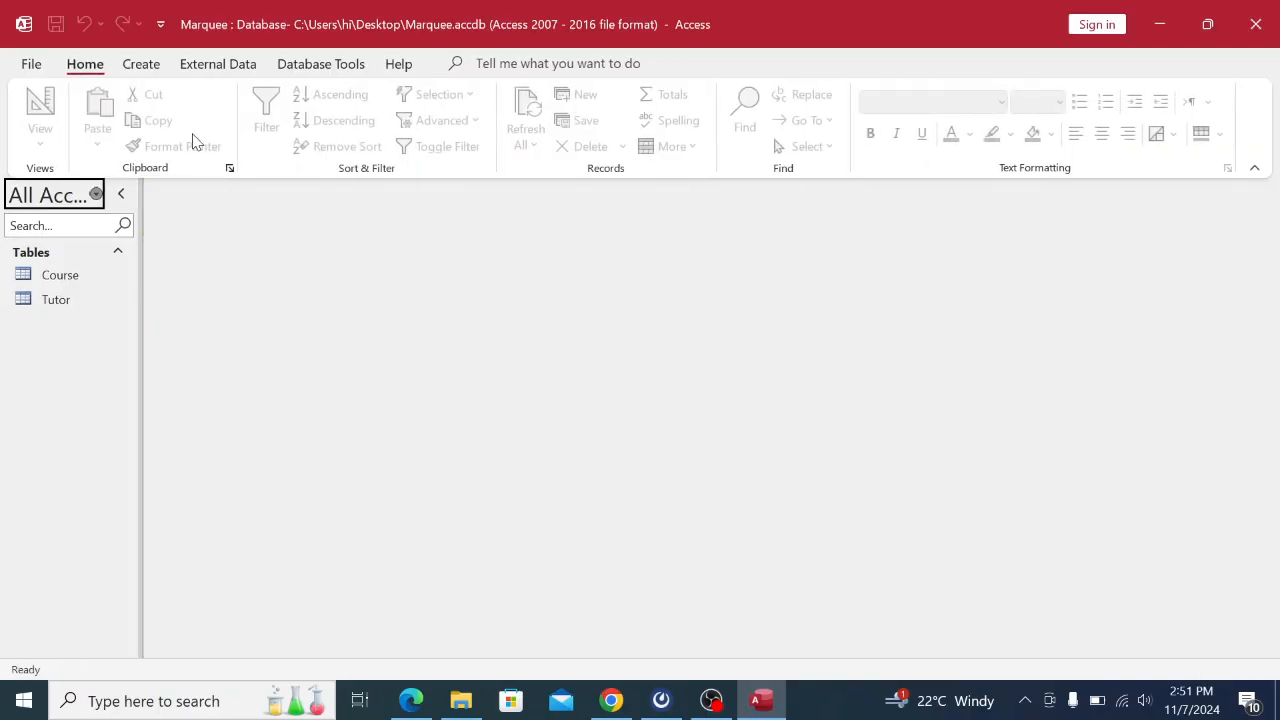
# Check the PDF, then enter Trainee as the new table's name in the Save As dialog.
pyautogui.click(150, 65)
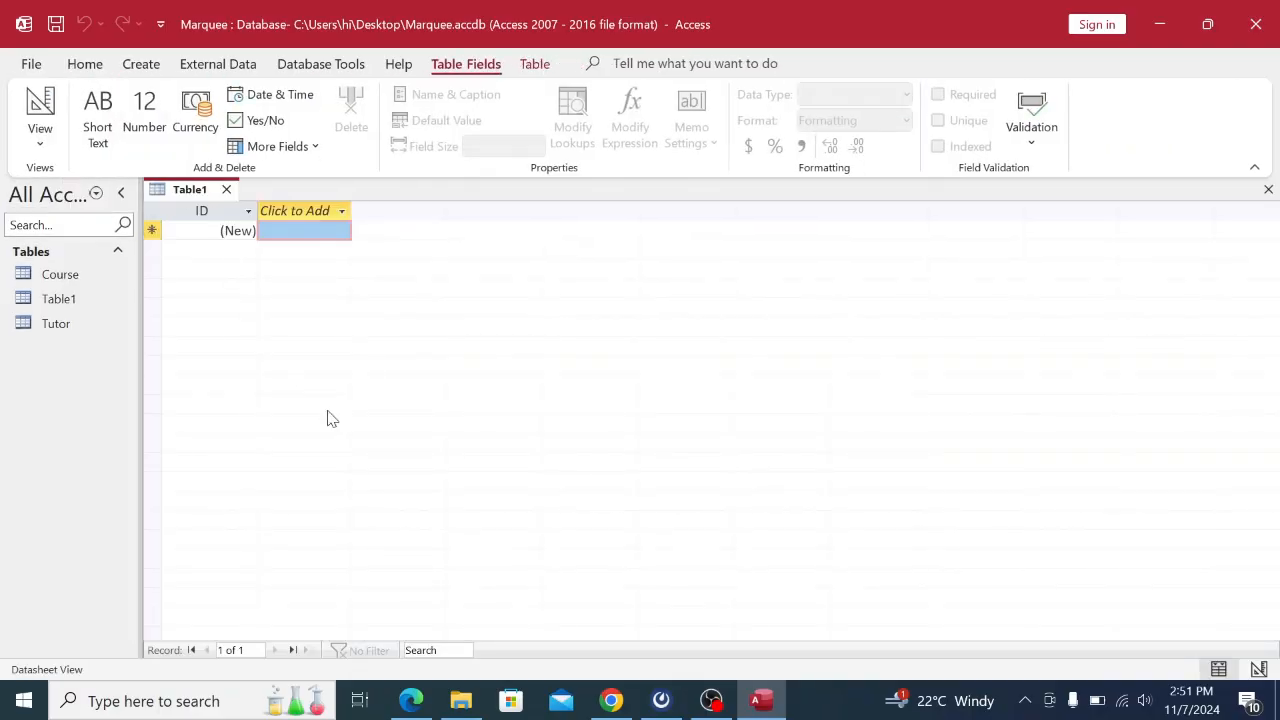
pyautogui.click(611, 699)
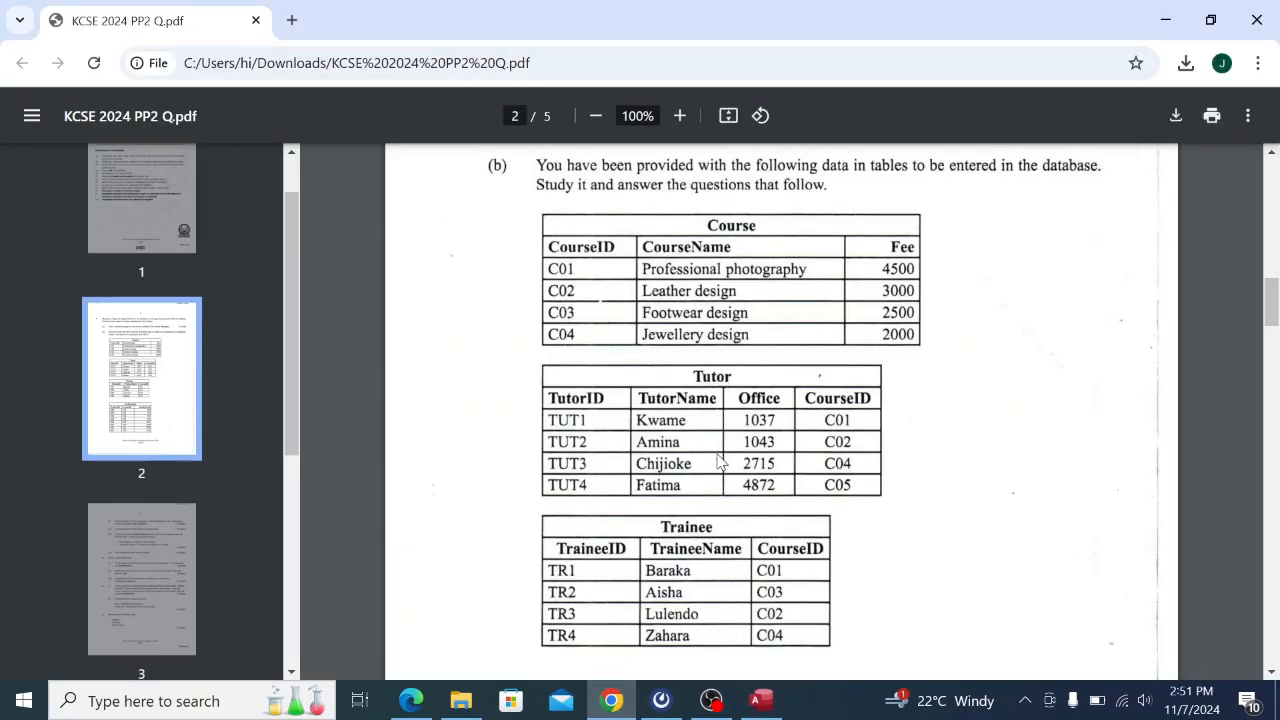
pyautogui.scroll(-1, 722, 462)
pyautogui.click(765, 702)
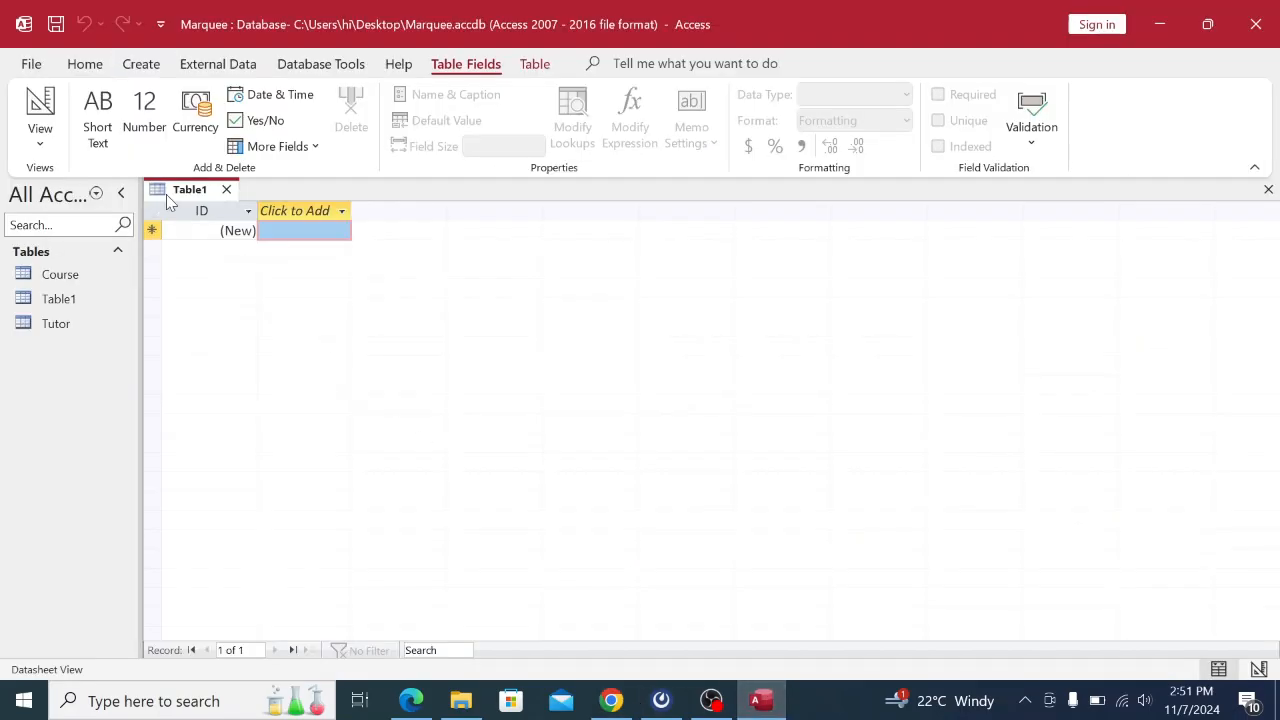
pyautogui.rightClick(170, 190)
pyautogui.click(217, 203)
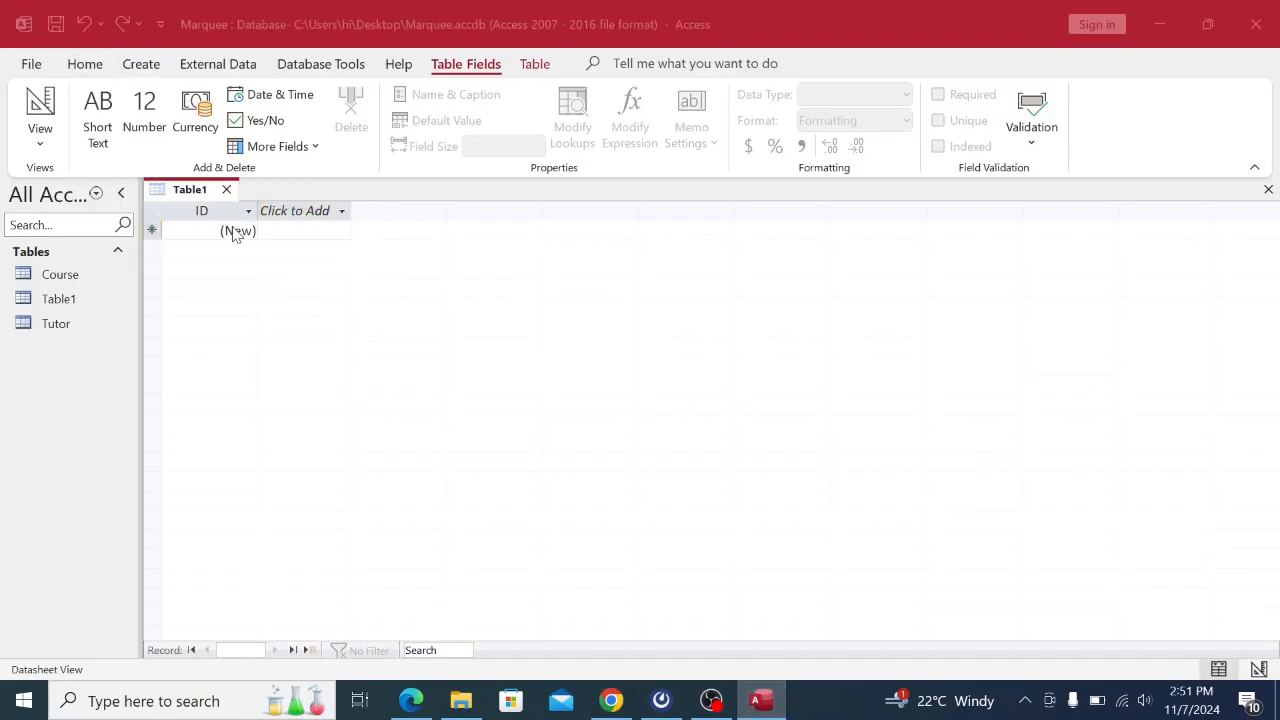
pyautogui.press('BackSpace')
pyautogui.press('capslock')
pyautogui.write('T')
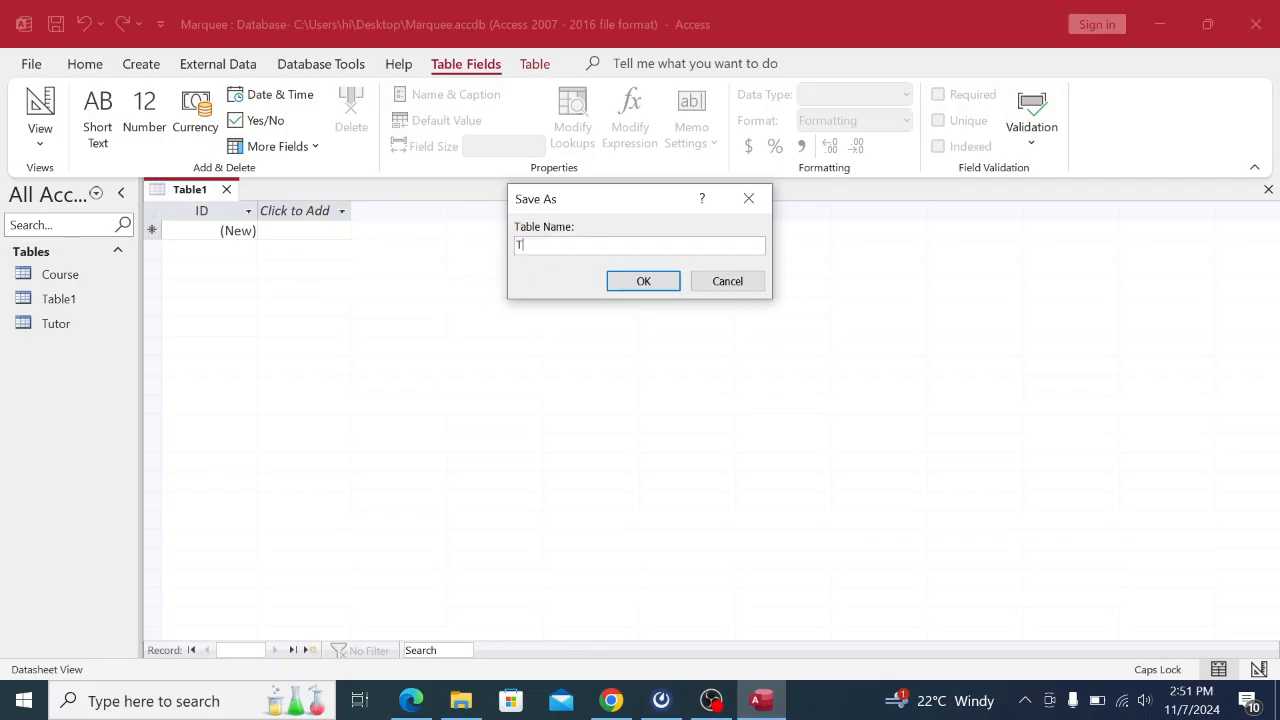
pyautogui.press('capslock')
pyautogui.write('rainee')
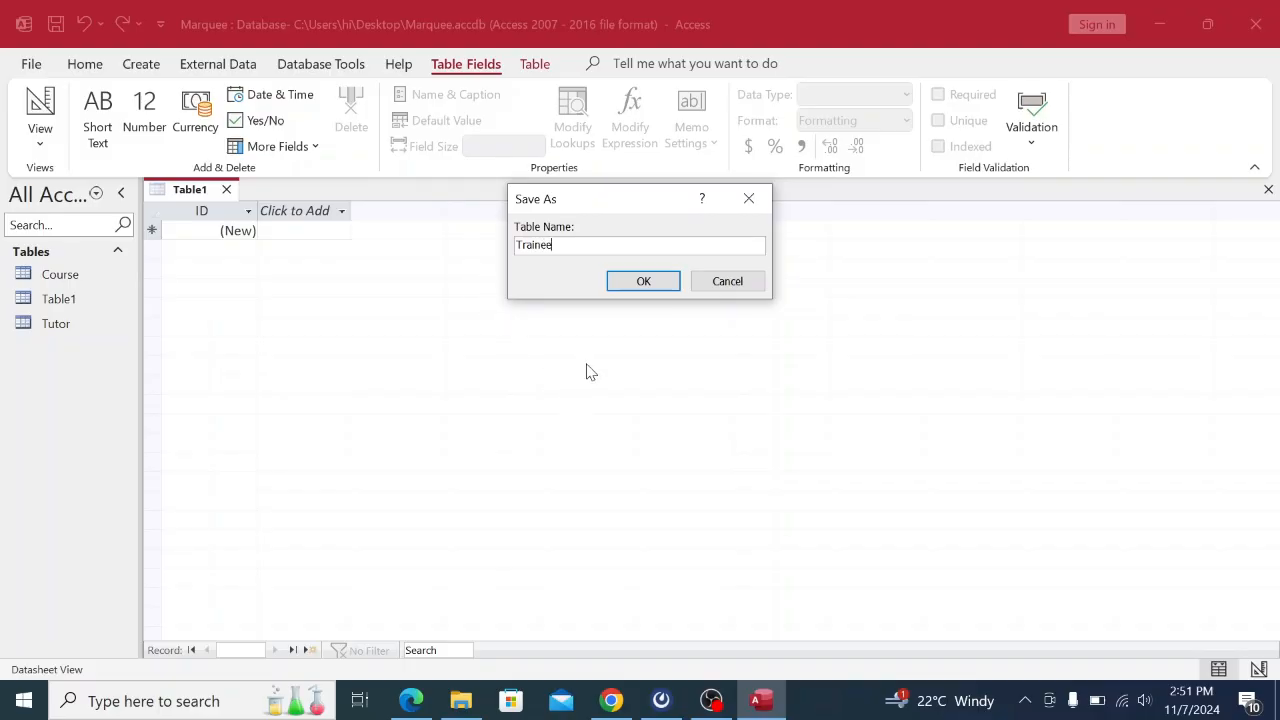
# Confirm saving the table as Trainee, close it, and create another blank table.
pyautogui.click(643, 281)
pyautogui.rightClick(185, 192)
pyautogui.click(224, 229)
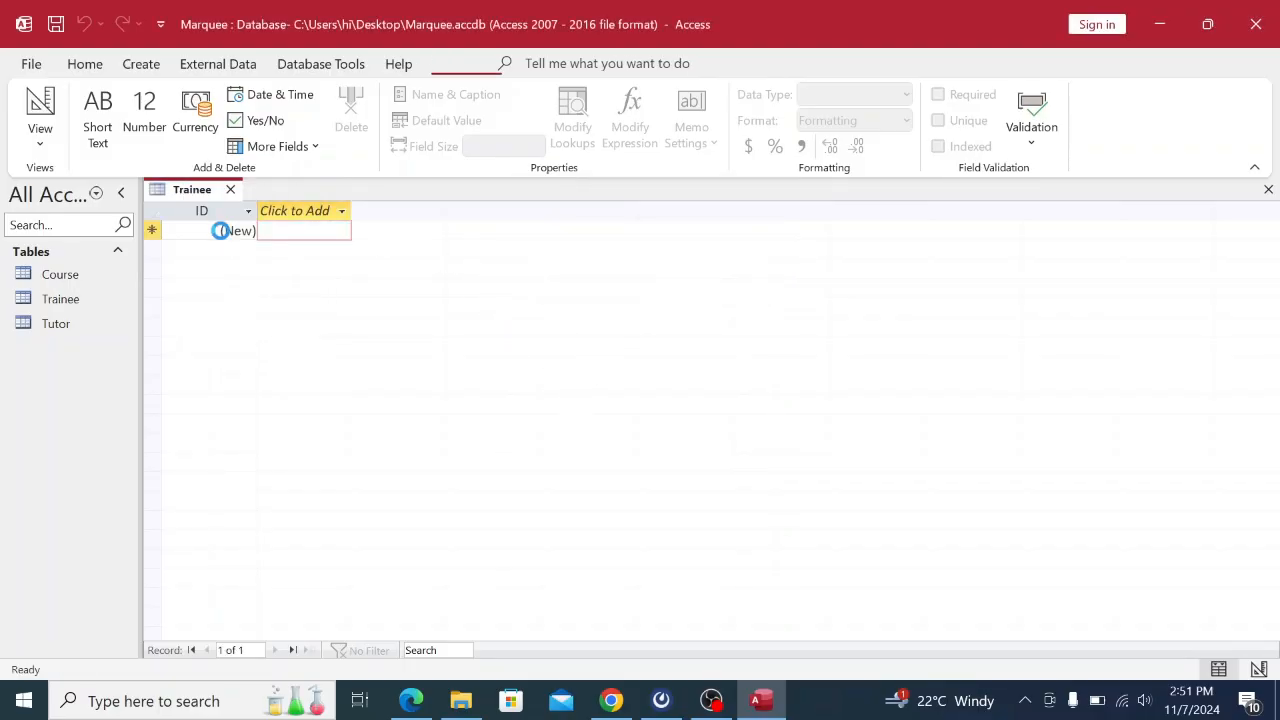
pyautogui.click(141, 64)
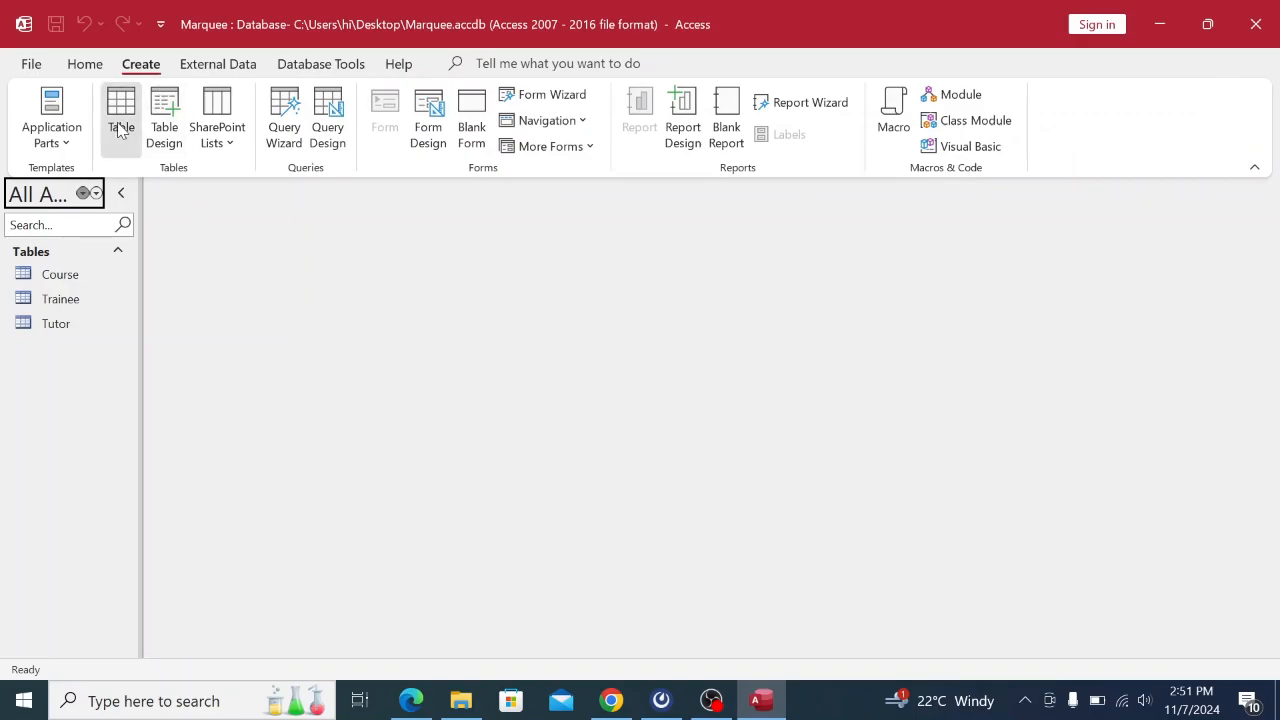
pyautogui.click(121, 118)
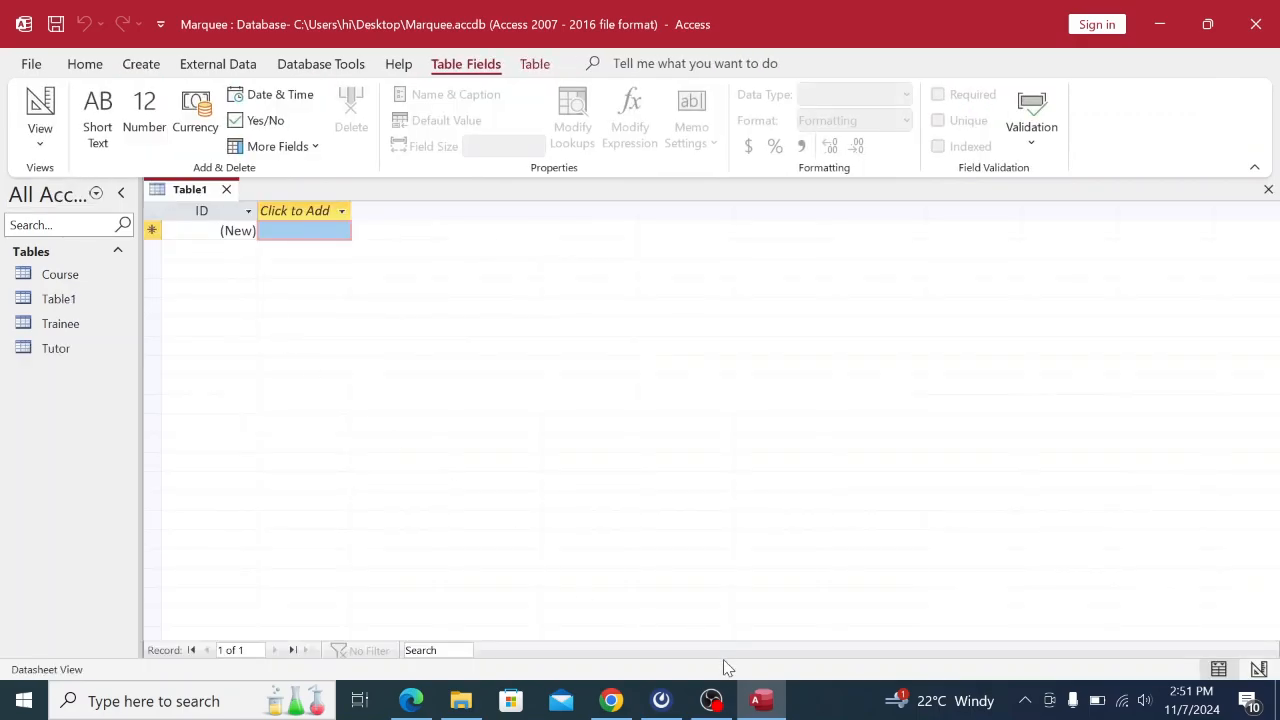
# Save the new table as FeePayment, correcting the lowercase p to a capital P.
pyautogui.click(611, 700)
pyautogui.scroll(-2, 676, 455)
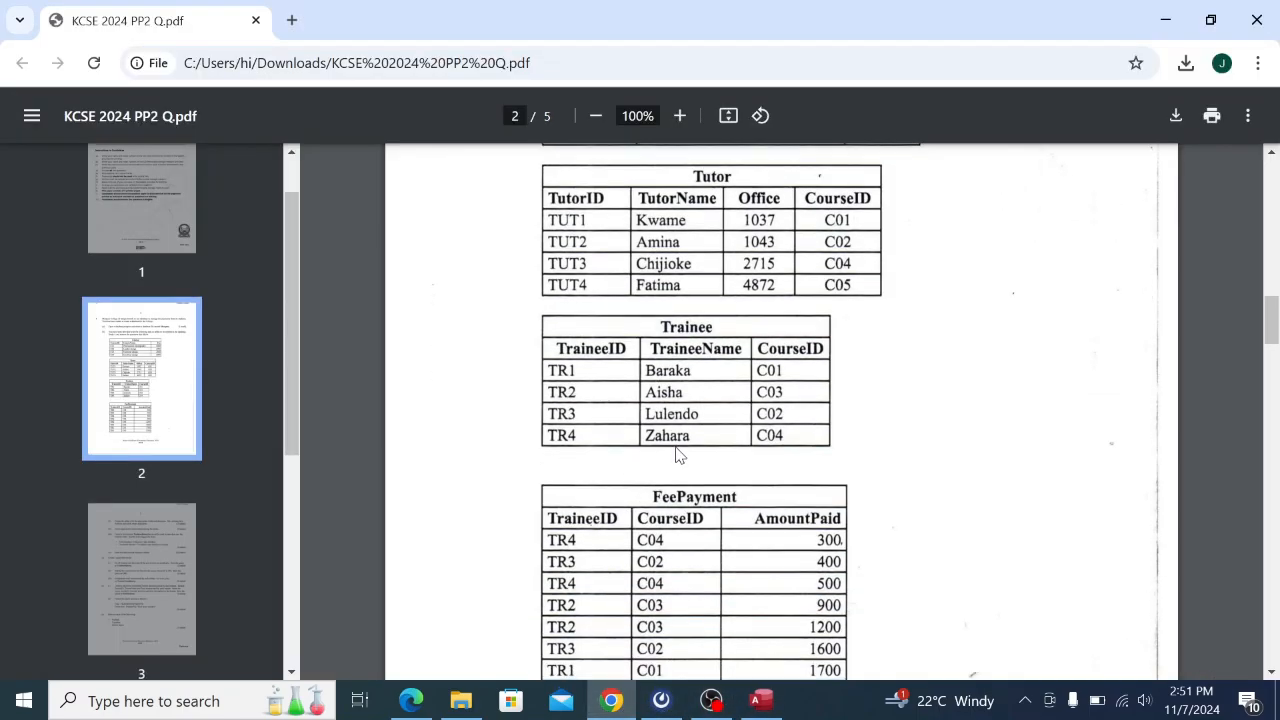
pyautogui.click(761, 700)
pyautogui.rightClick(218, 200)
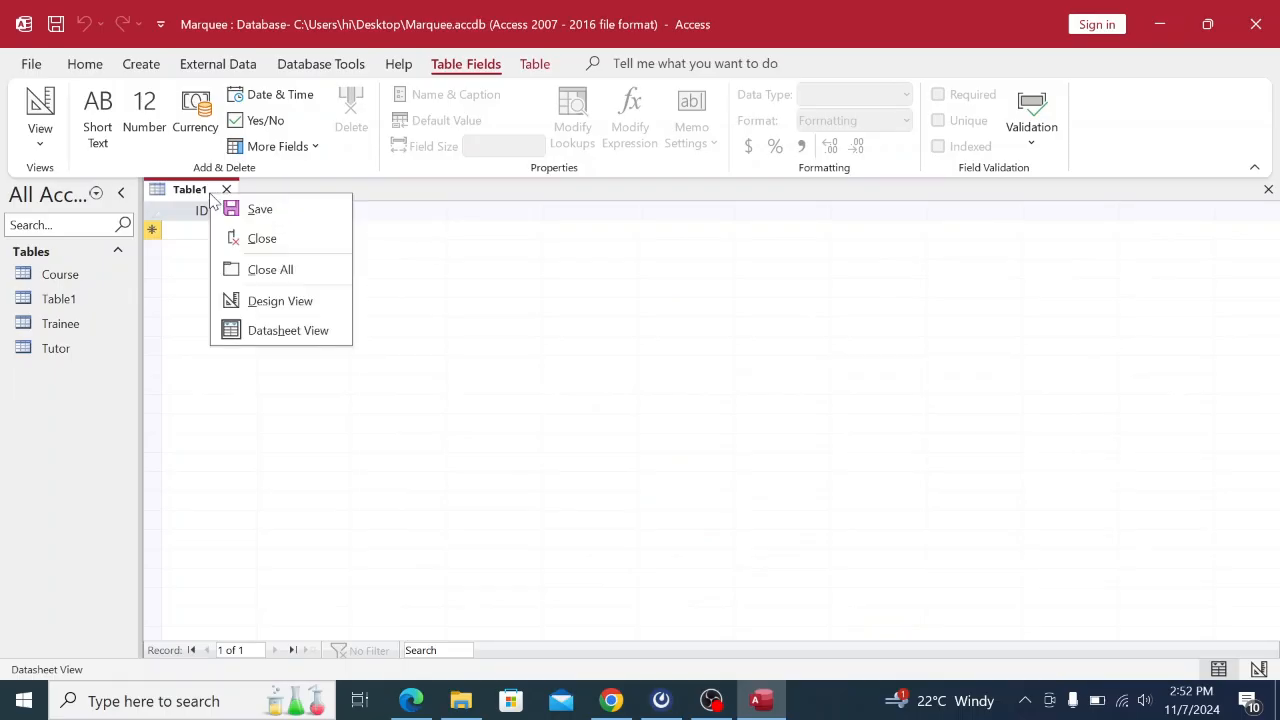
pyautogui.click(250, 210)
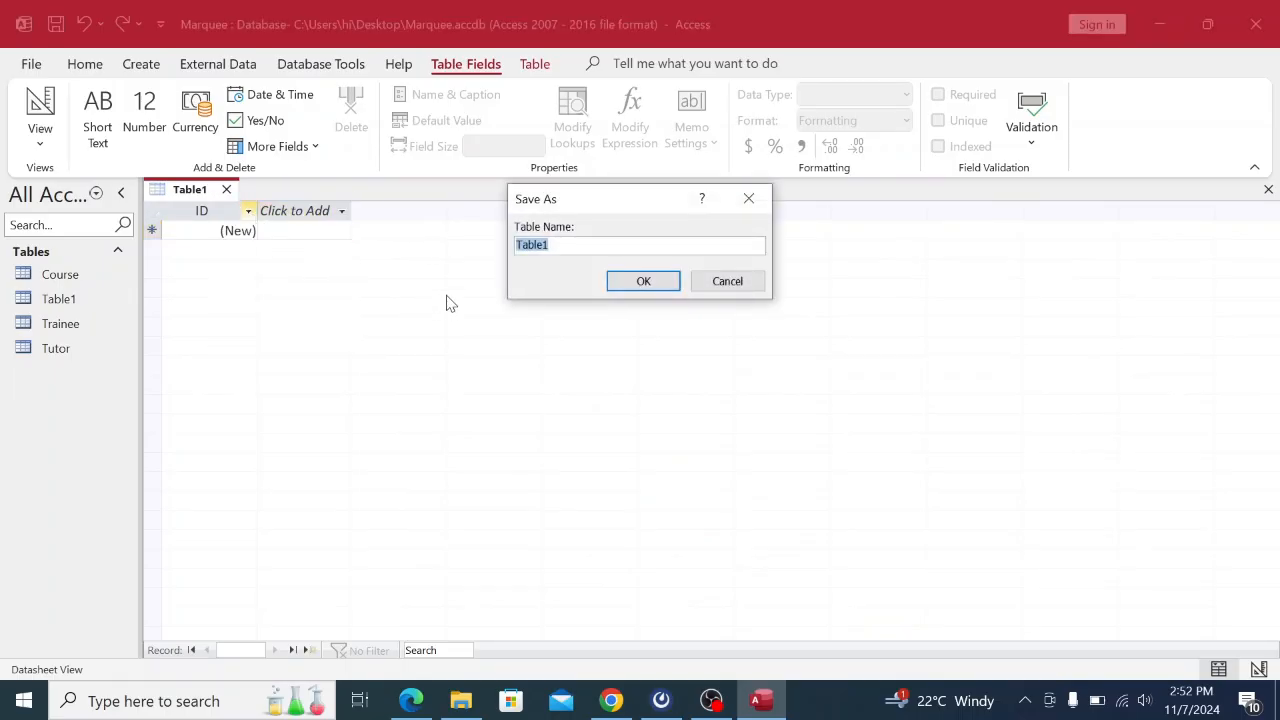
pyautogui.press('BackSpace')
pyautogui.write('Feep')
pyautogui.click(540, 247)
pyautogui.press('BackSpace')
pyautogui.press('capslock')
pyautogui.write('Payment')
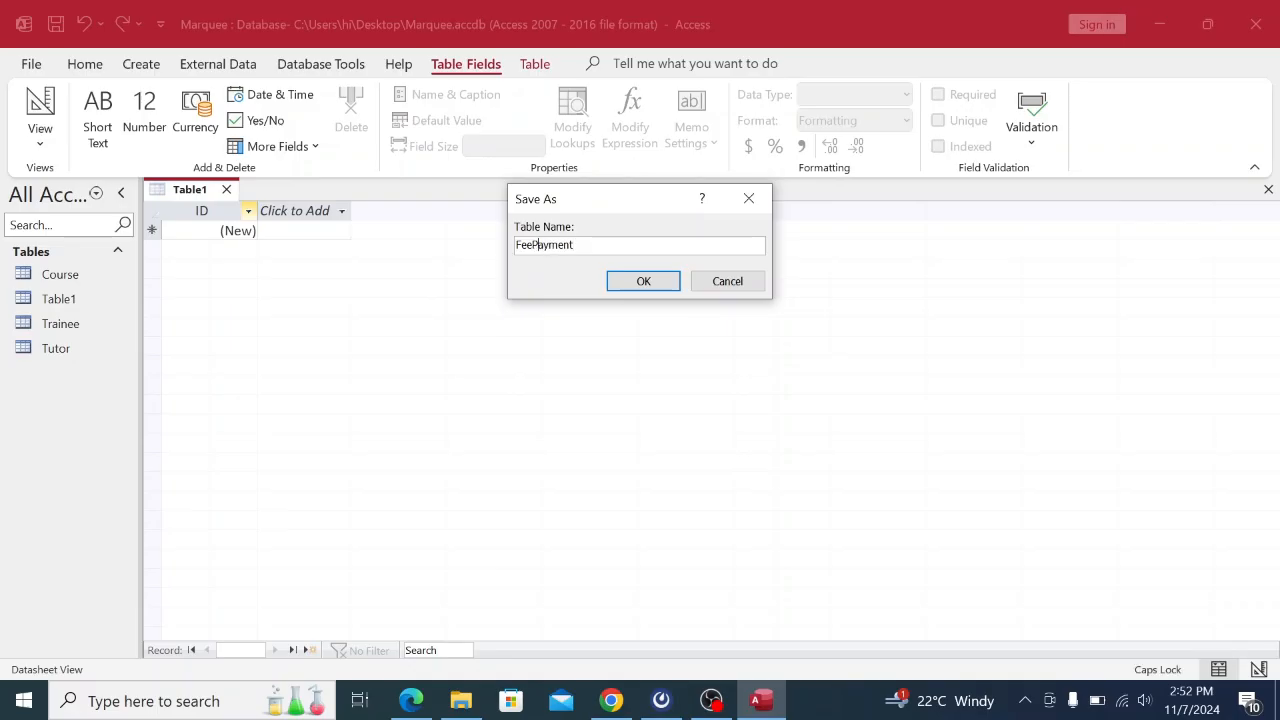
pyautogui.press('capslock')
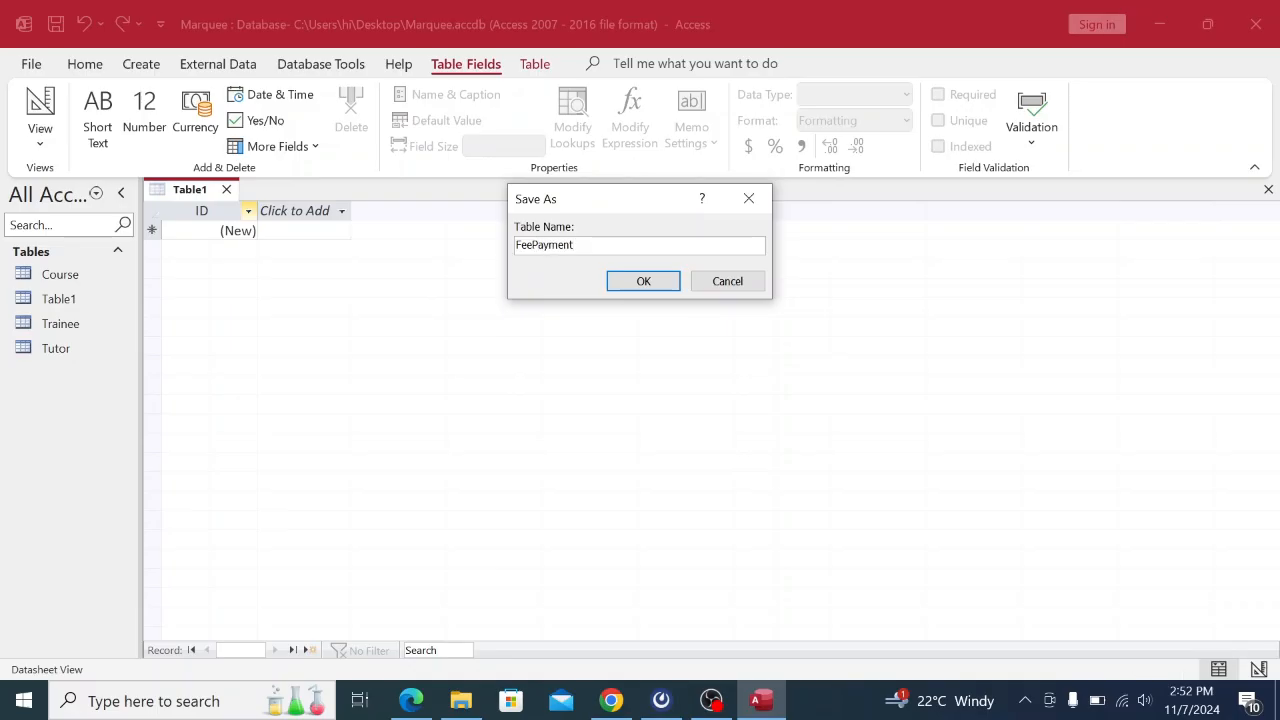
pyautogui.click(640, 281)
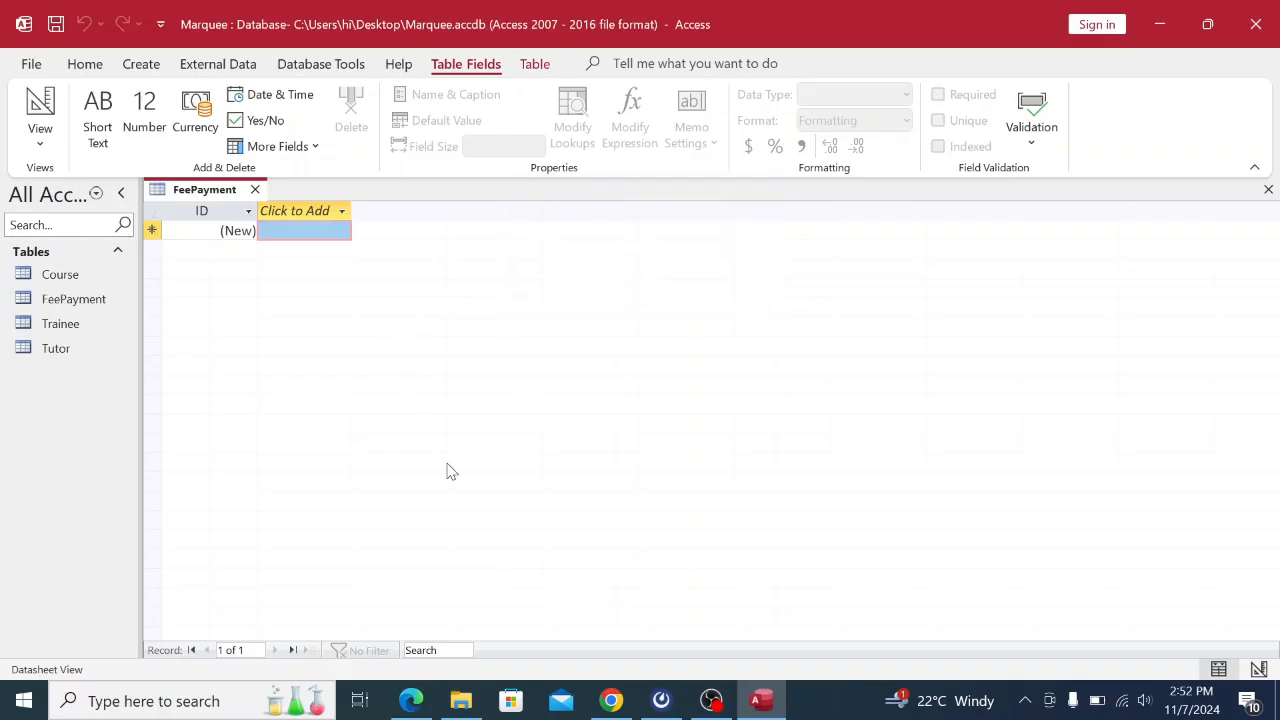
# Review the table layouts in the exam PDF, then close the FeePayment table.
pyautogui.click(620, 704)
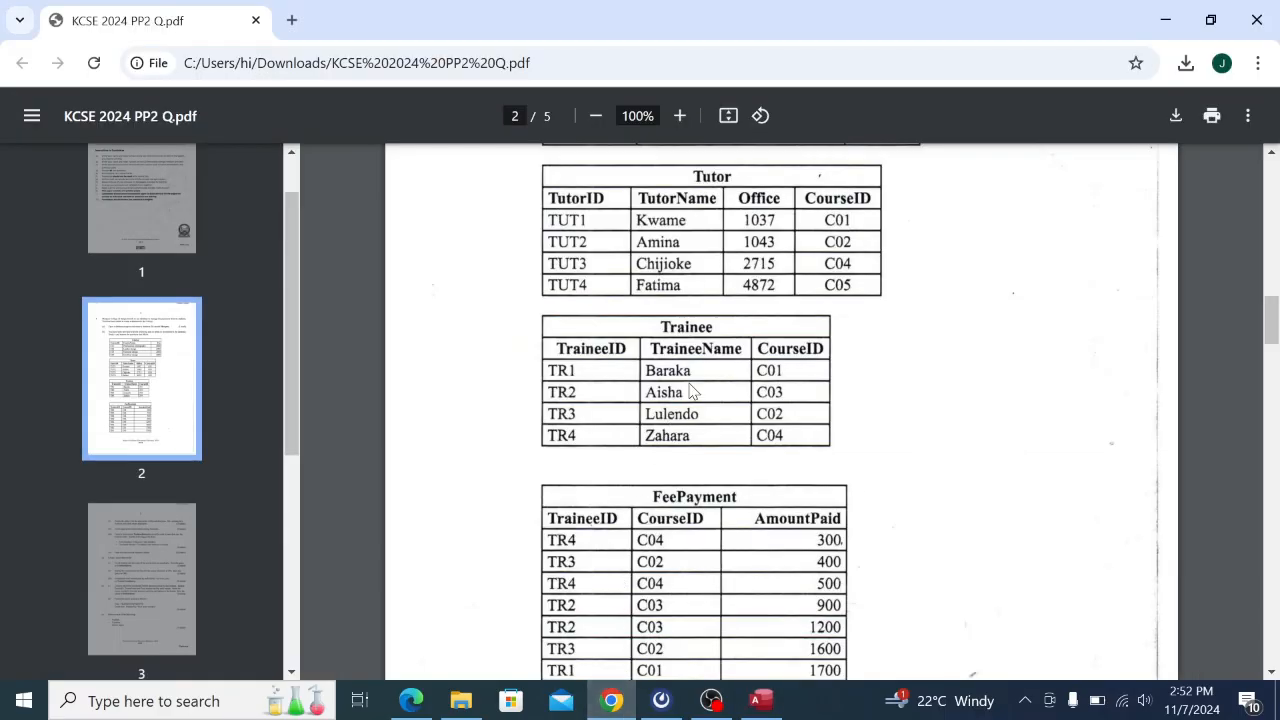
pyautogui.scroll(-2, 720, 520)
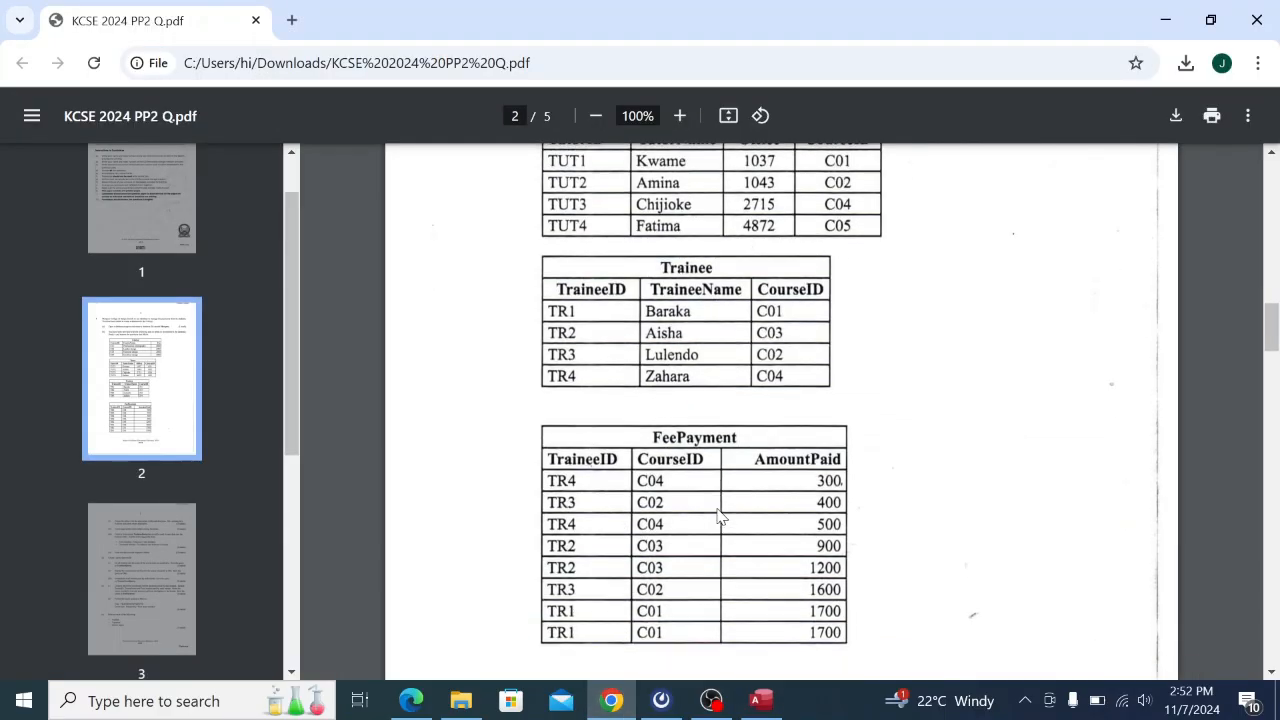
pyautogui.scroll(6, 720, 515)
pyautogui.scroll(1, 718, 513)
pyautogui.scroll(-3, 718, 514)
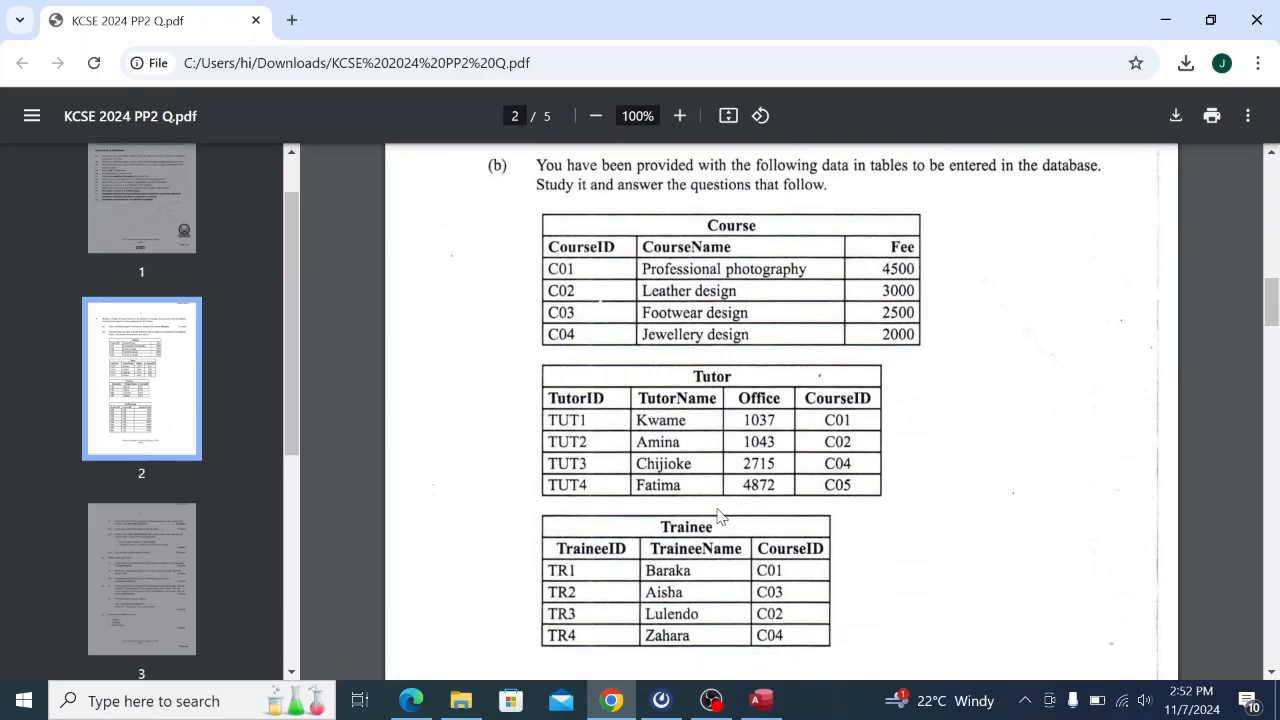
pyautogui.click(761, 700)
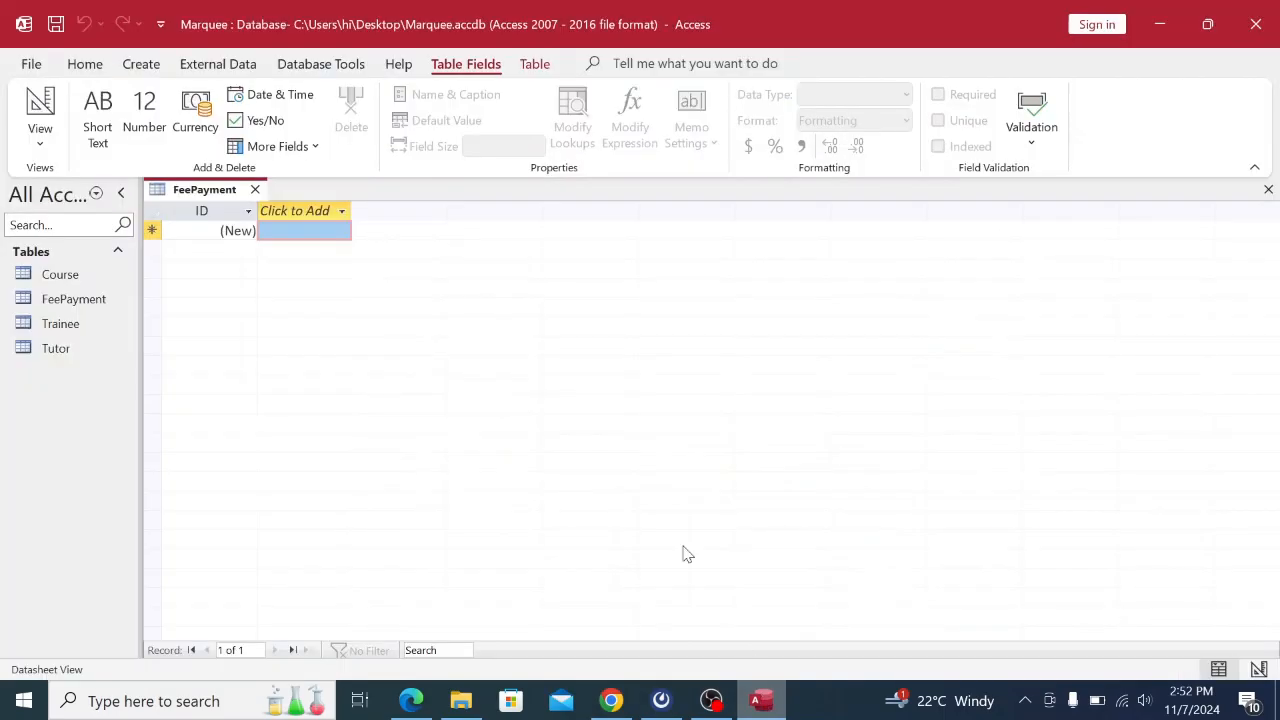
pyautogui.rightClick(188, 204)
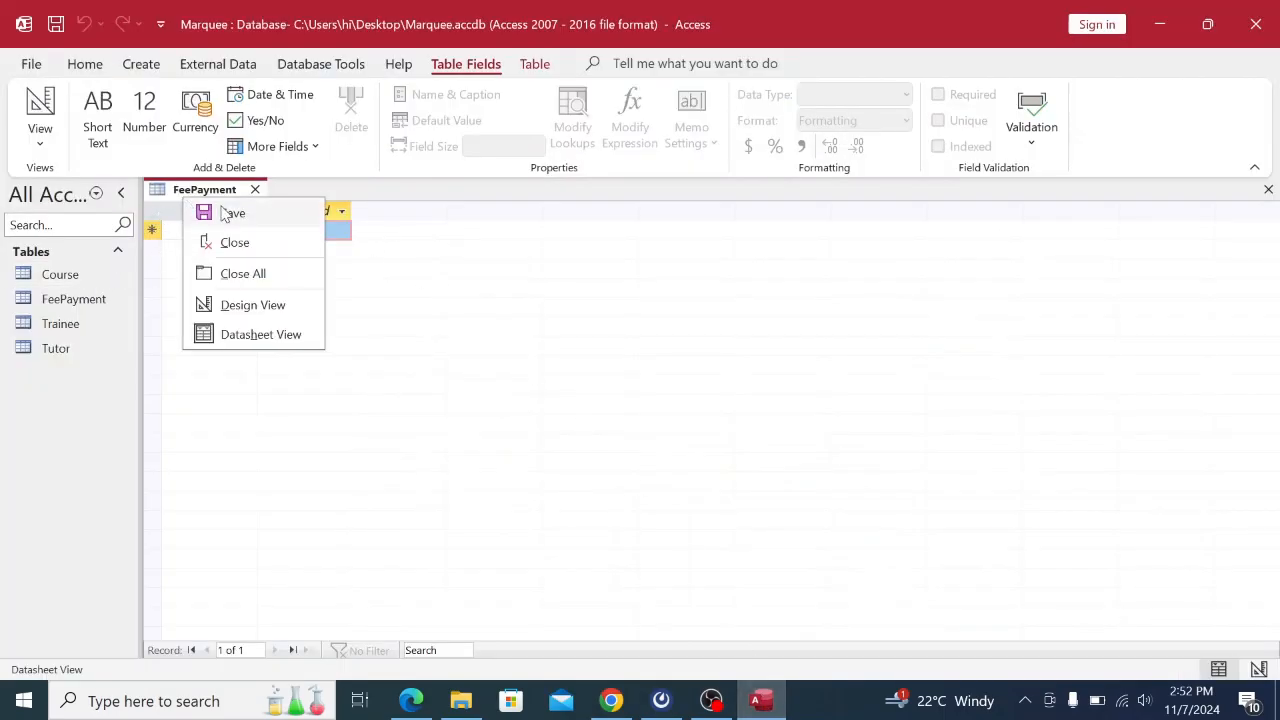
pyautogui.click(238, 243)
# Open the Course table and switch it to Design View.
pyautogui.click(65, 282)
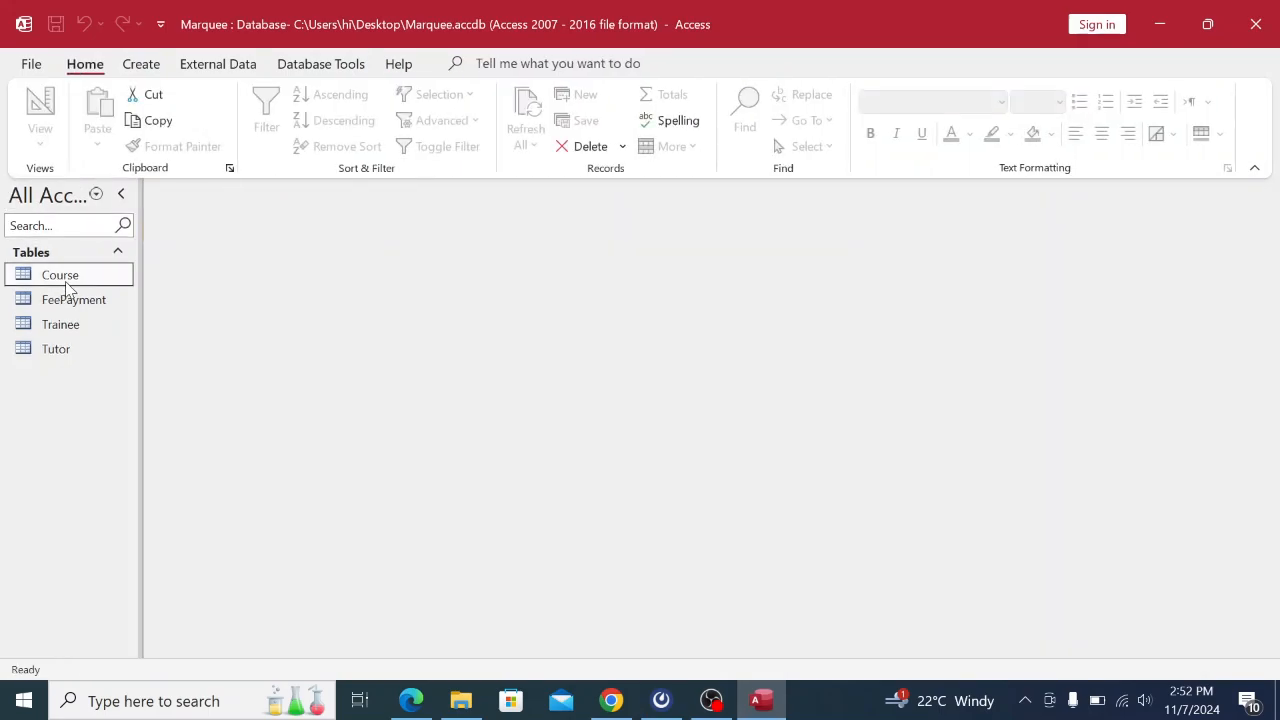
pyautogui.rightClick(93, 279)
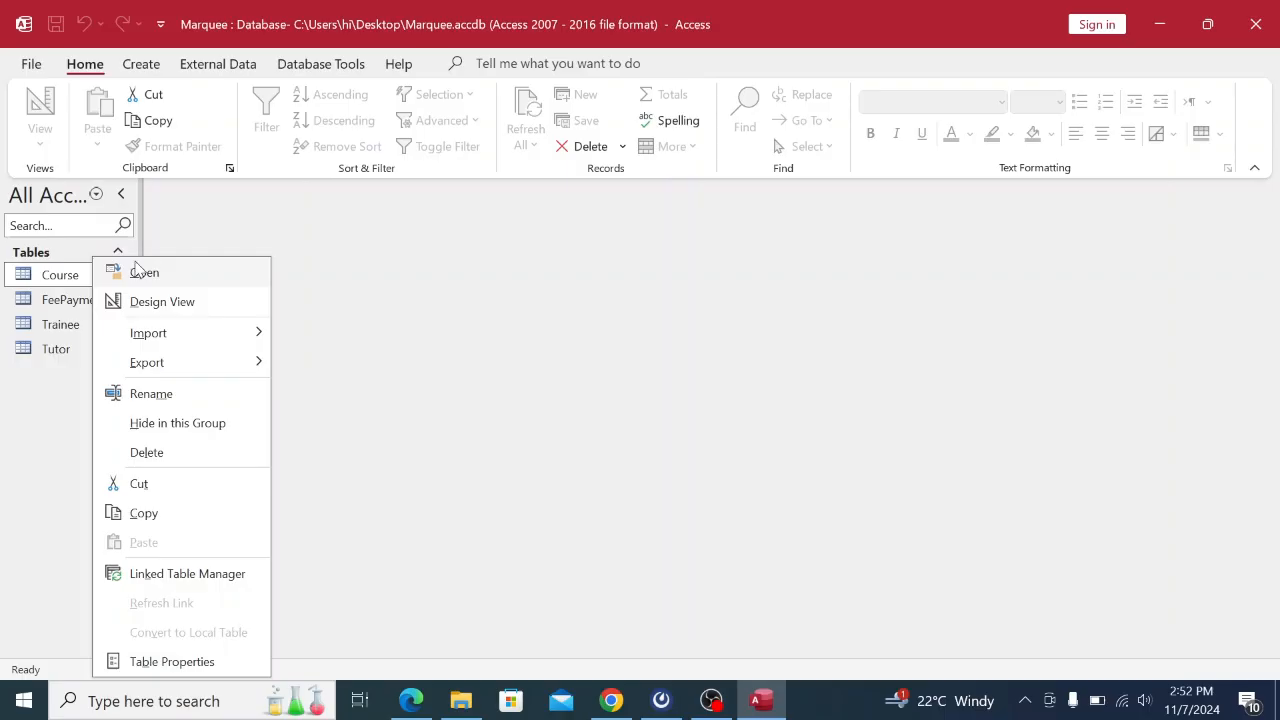
pyautogui.click(140, 272)
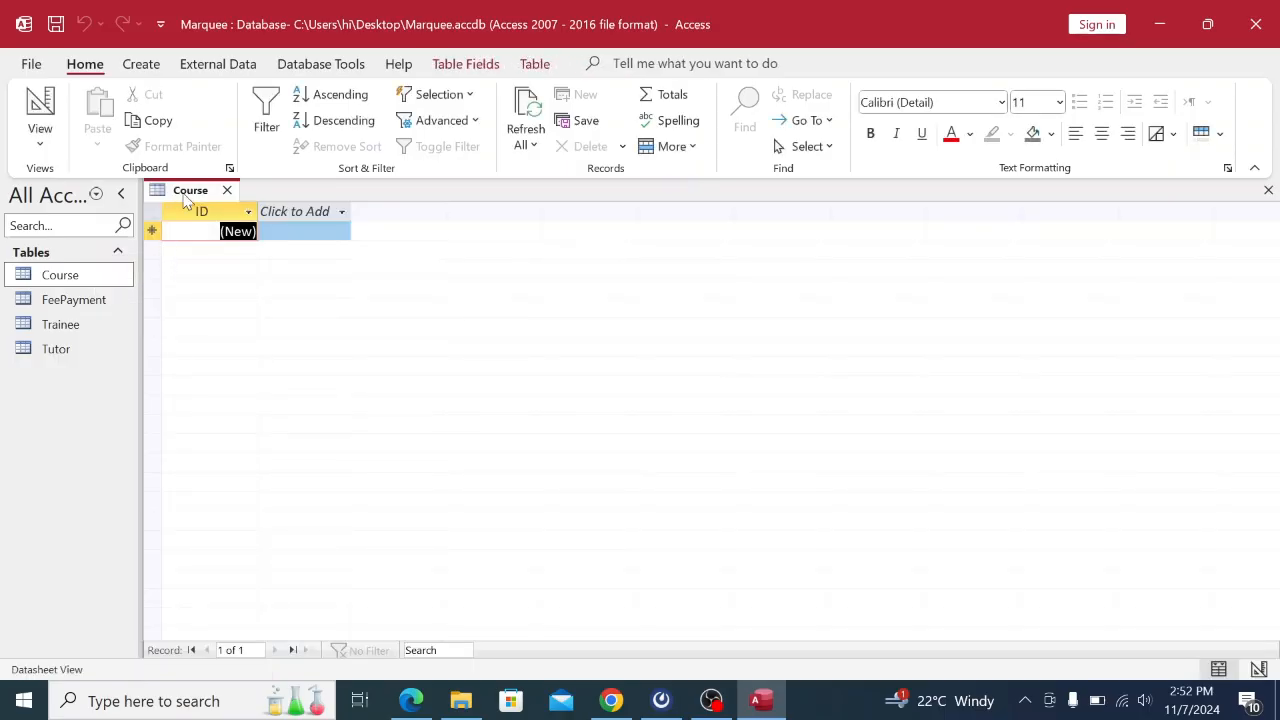
pyautogui.rightClick(182, 200)
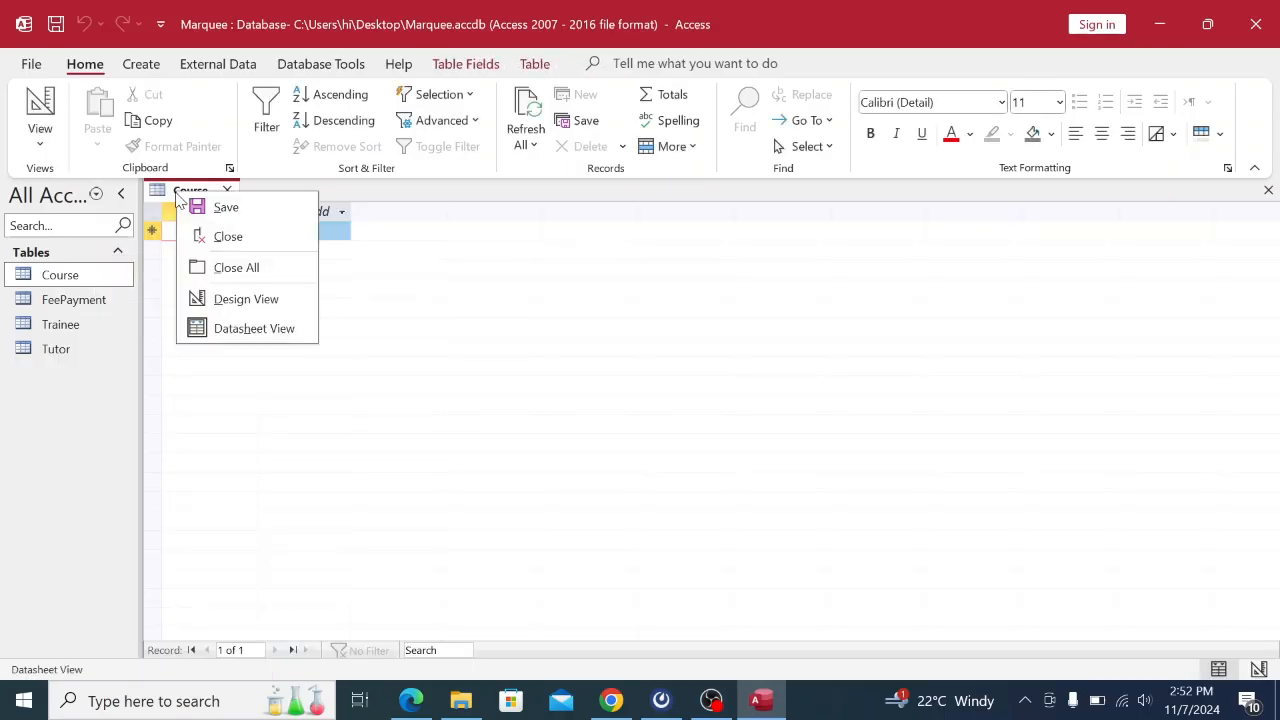
pyautogui.click(246, 300)
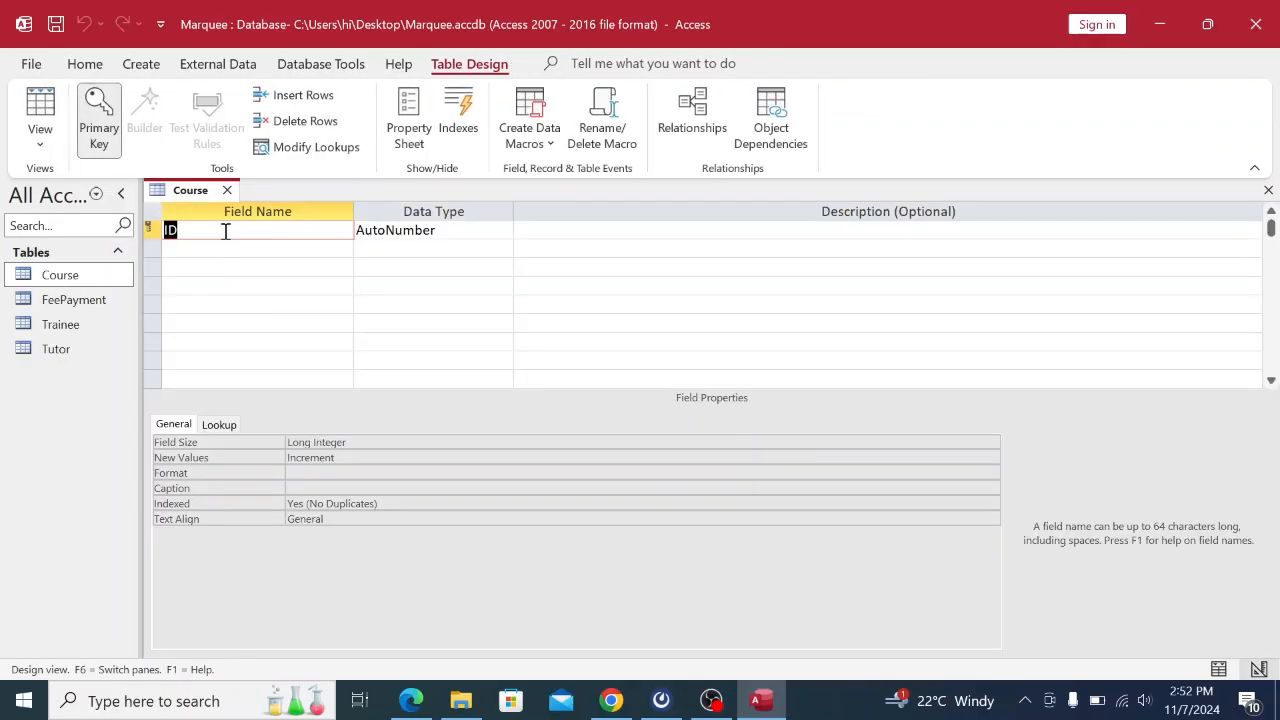
# Rename the first field from ID to CourseID, checking the PDF specification.
pyautogui.click(611, 701)
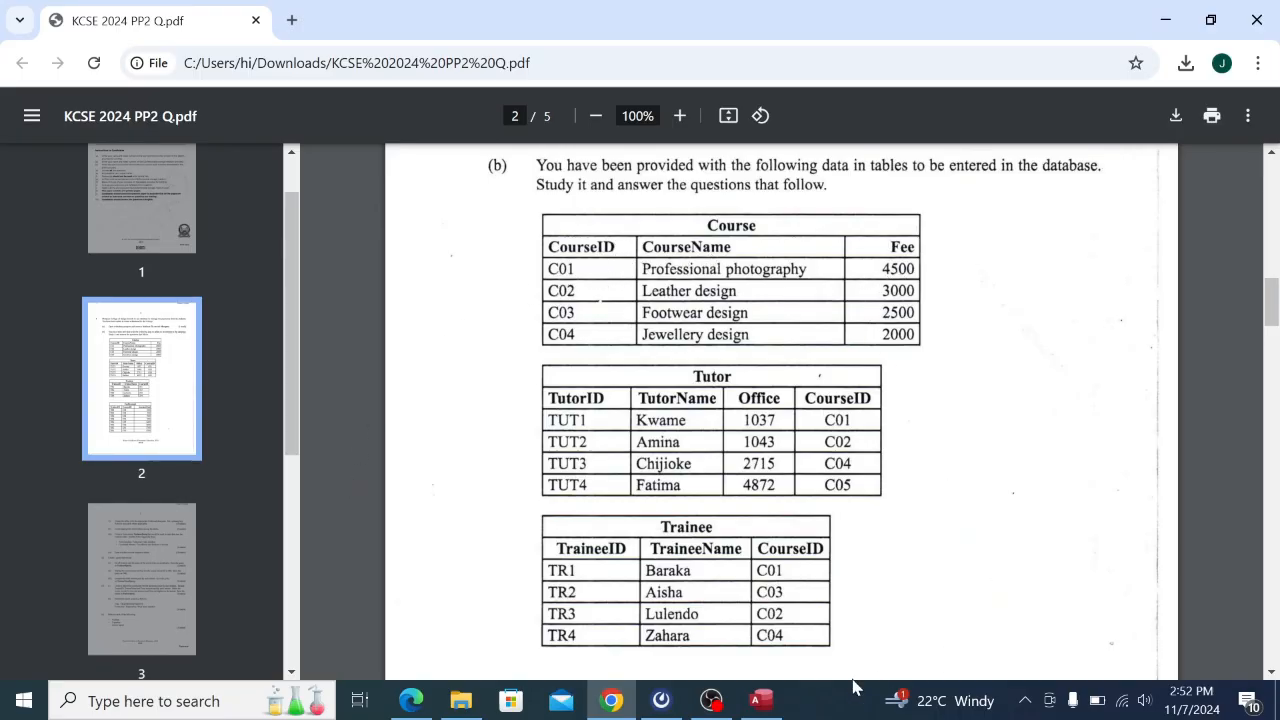
pyautogui.click(770, 703)
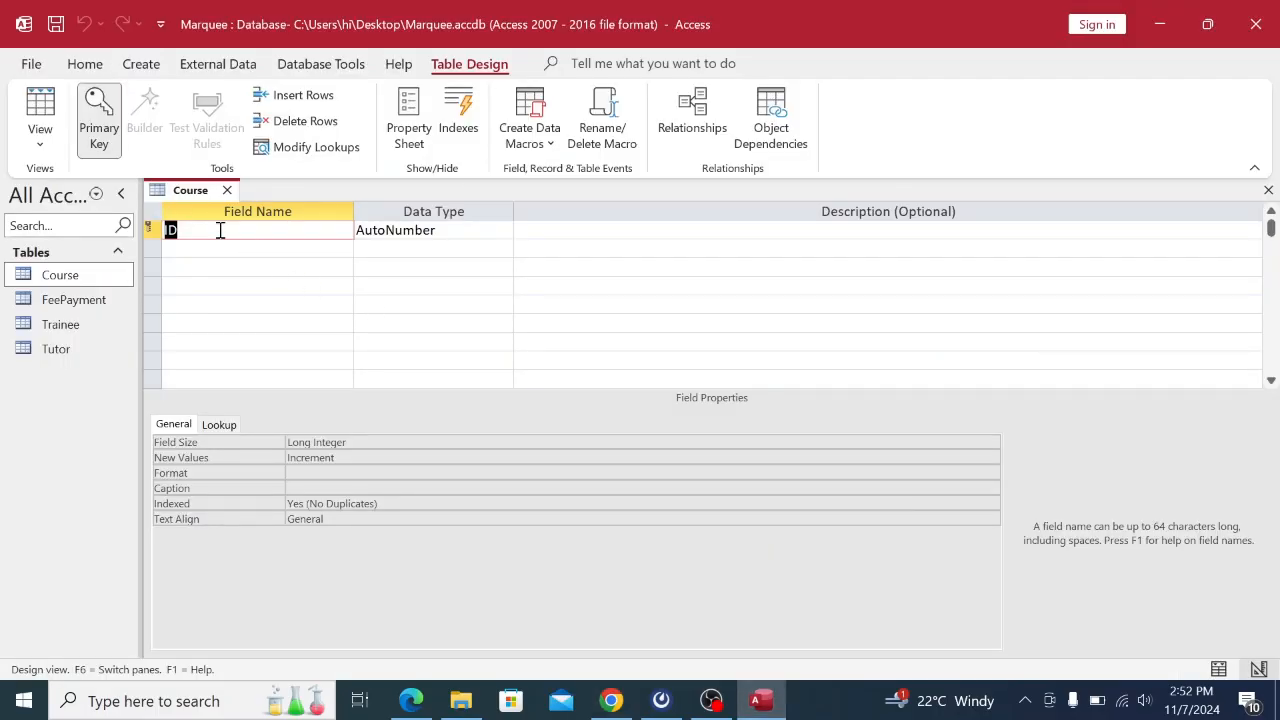
pyautogui.press('BackSpace')
pyautogui.write('Course')
pyautogui.press('capslock')
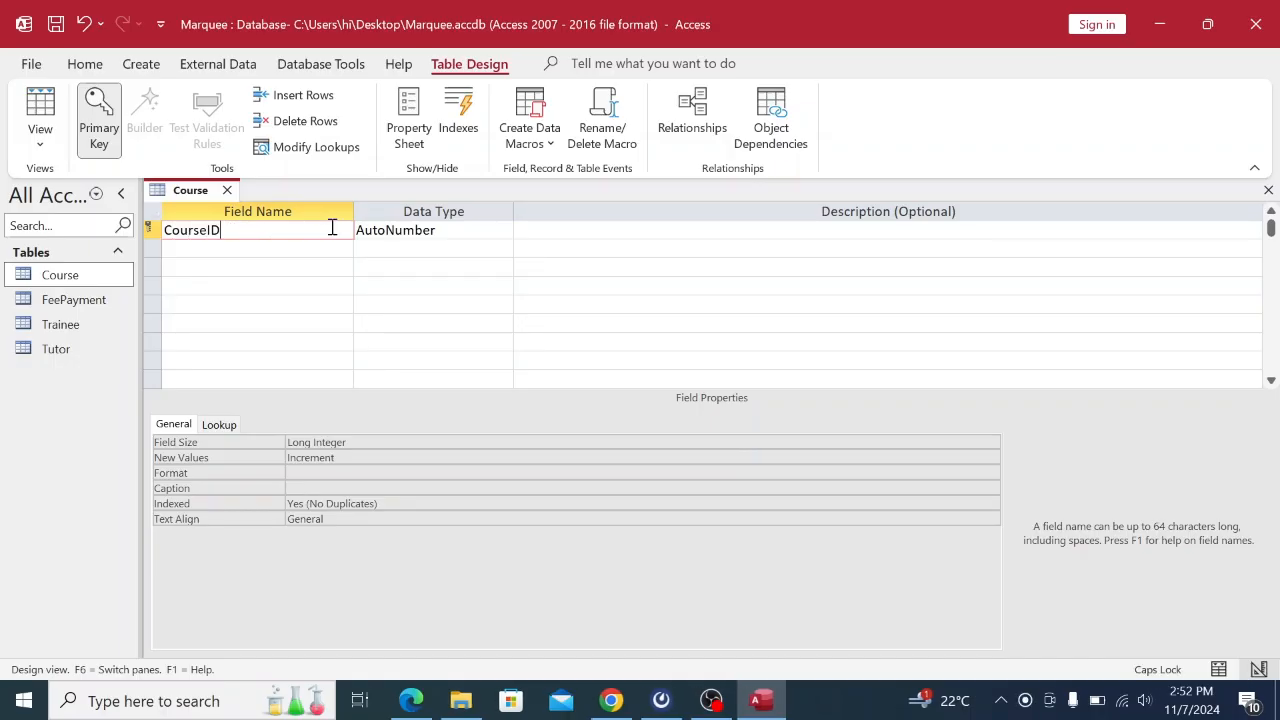
pyautogui.click(611, 700)
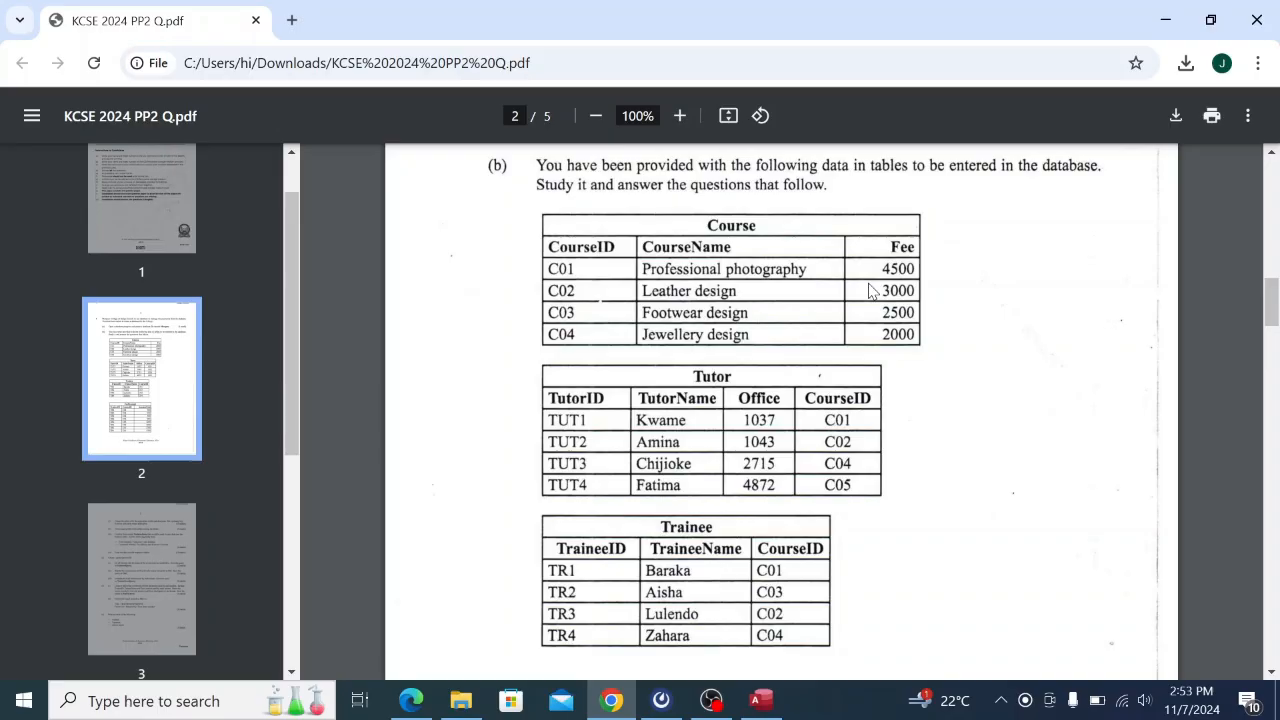
pyautogui.click(761, 702)
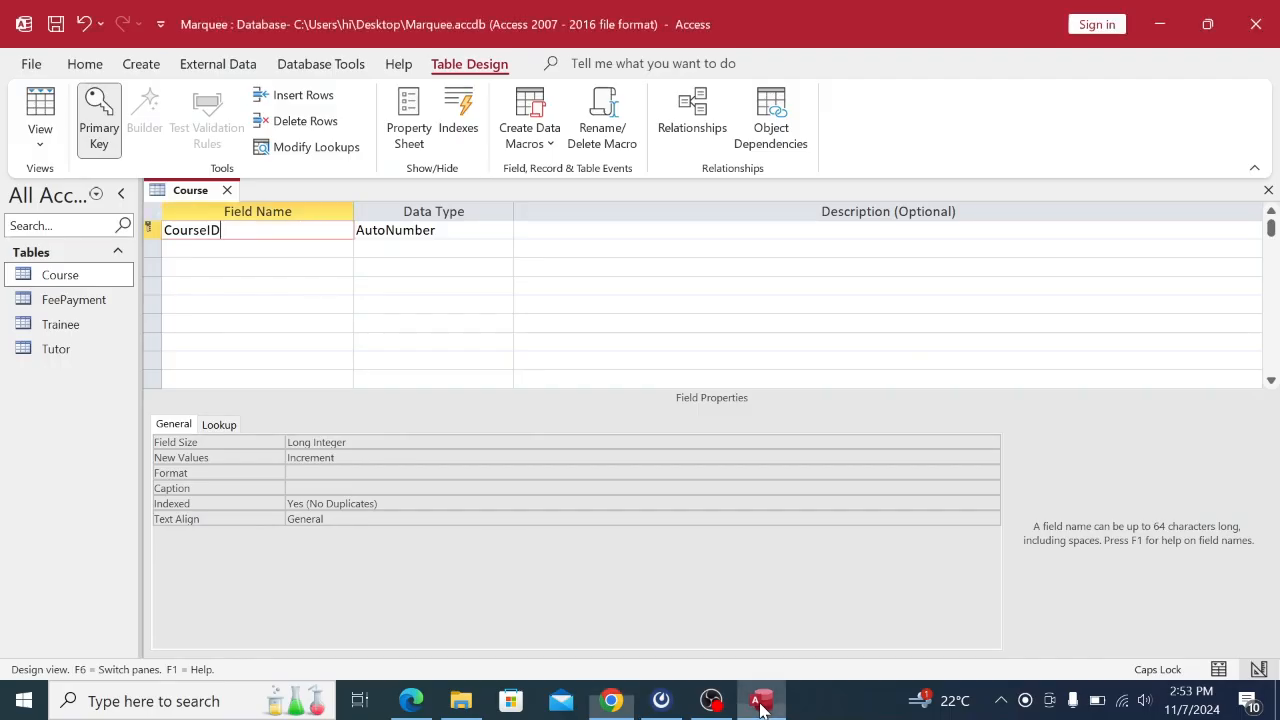
pyautogui.click(436, 231)
pyautogui.click(503, 230)
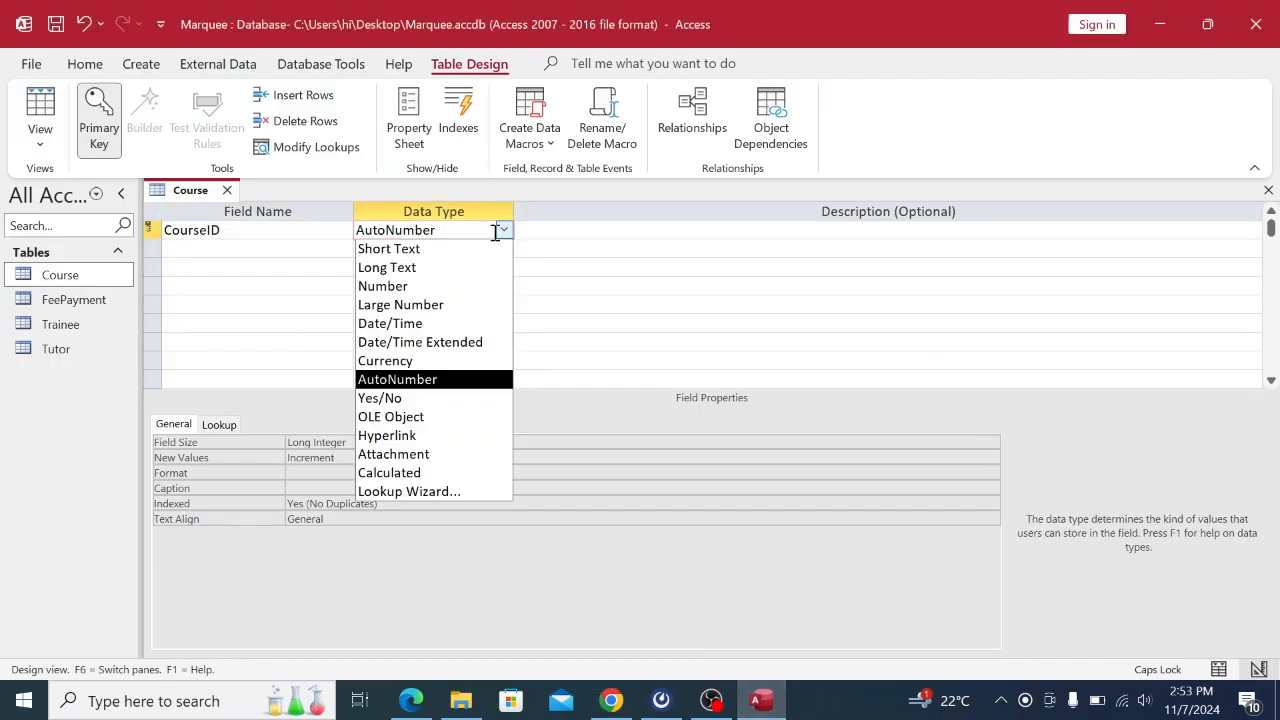
# Set CourseID to Short Text and add a CourseName Short Text field.
pyautogui.click(437, 249)
pyautogui.click(226, 251)
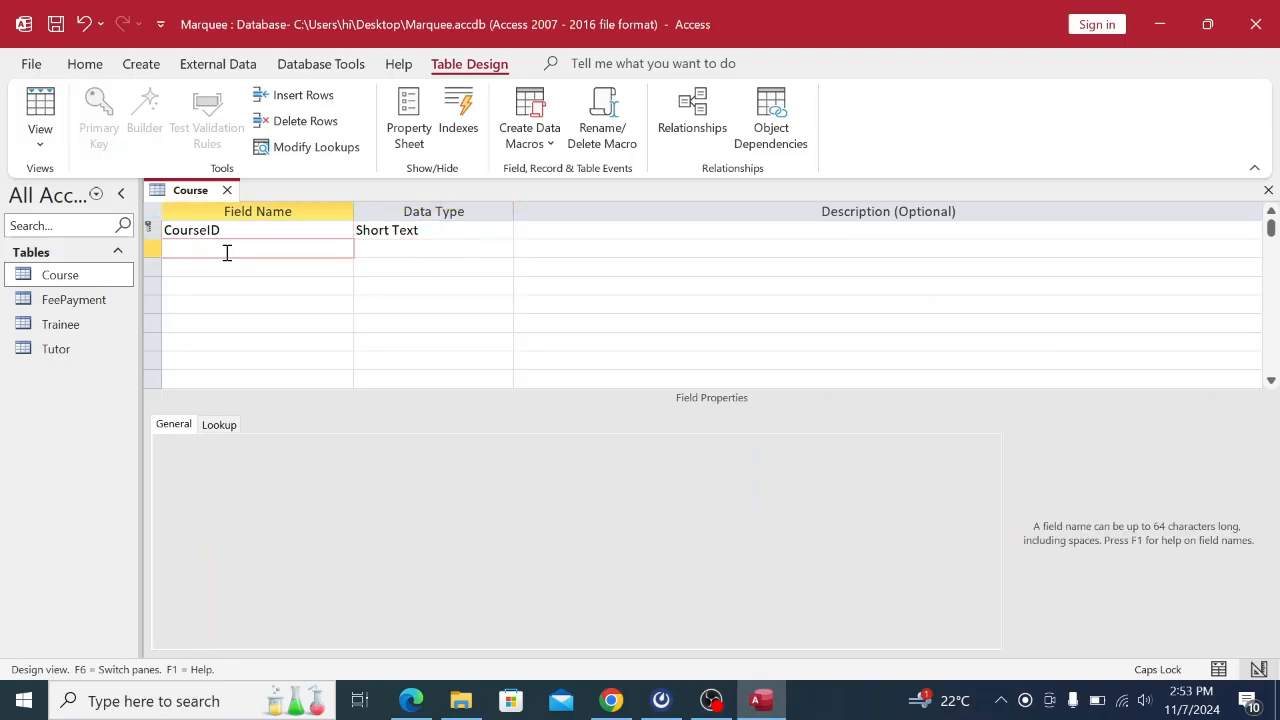
pyautogui.write('cO')
pyautogui.press('capslock')
pyautogui.write('ourse')
pyautogui.press('capslock')
pyautogui.write('N')
pyautogui.press('capslock')
pyautogui.click(388, 249)
# Add a third field, Fee, with the Number data type.
pyautogui.click(186, 270)
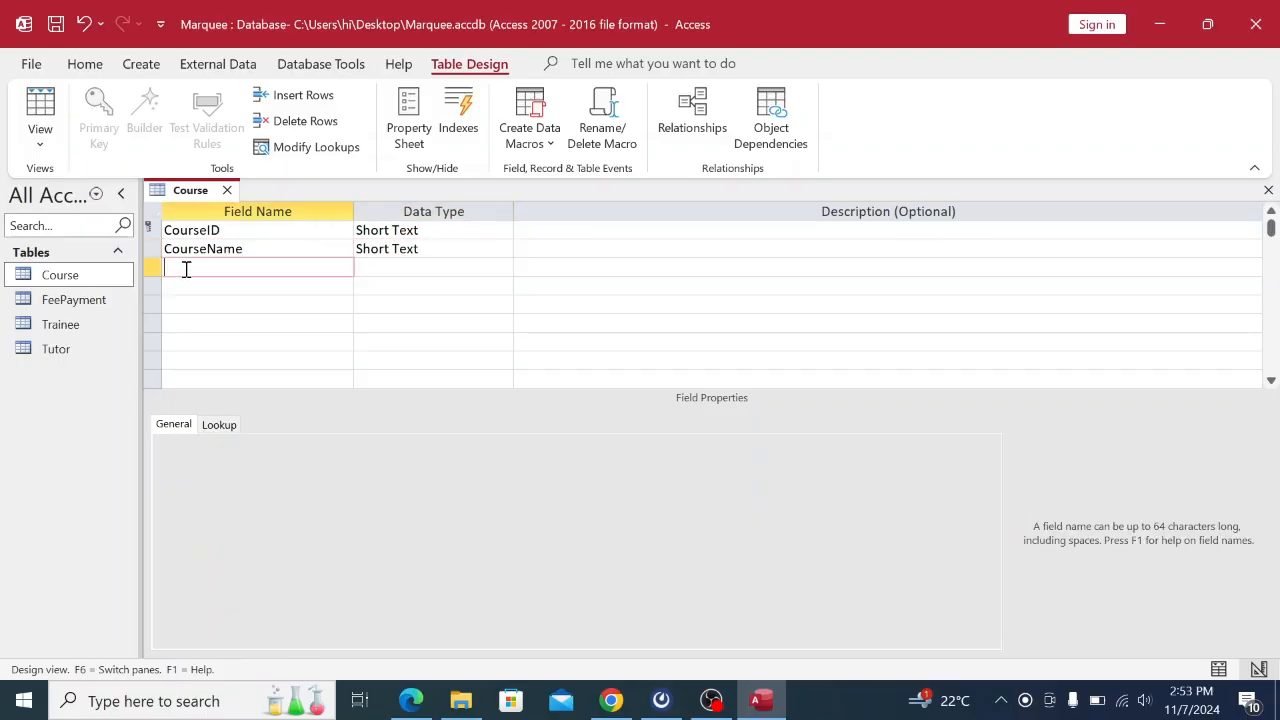
pyautogui.press('capslock')
pyautogui.write('F')
pyautogui.press('capslock')
pyautogui.write('ee')
pyautogui.click(369, 264)
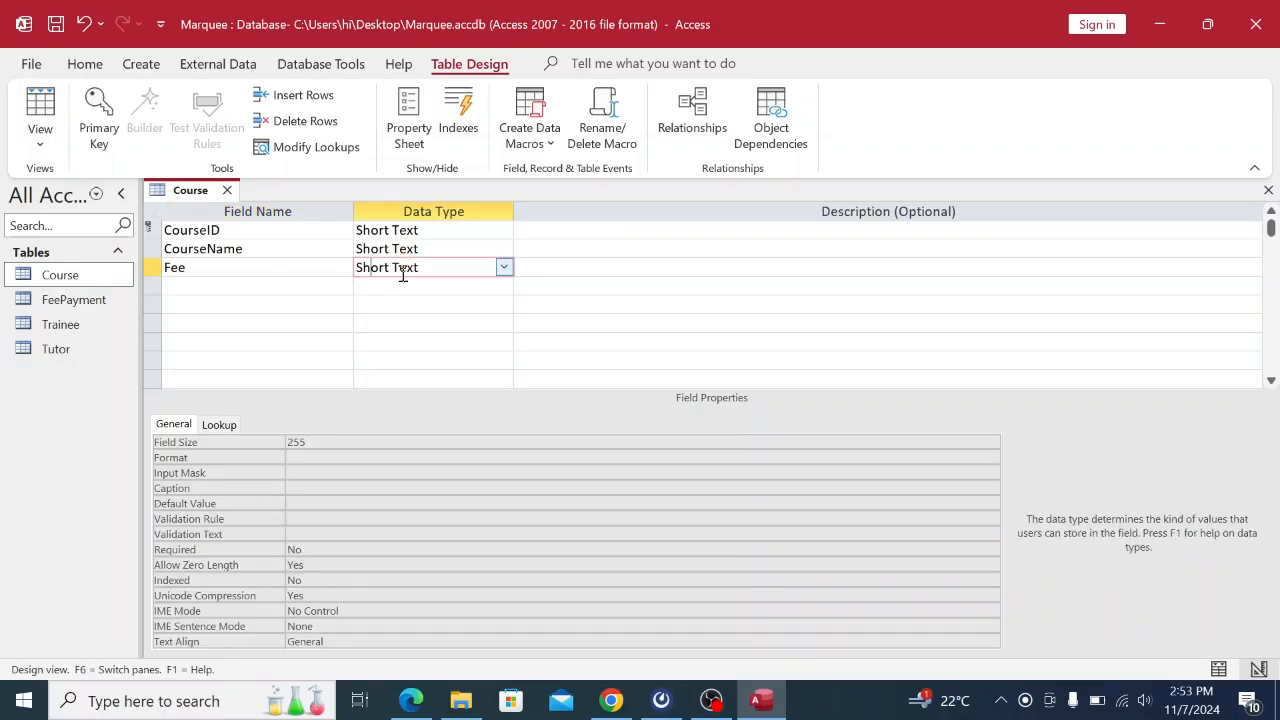
pyautogui.click(504, 267)
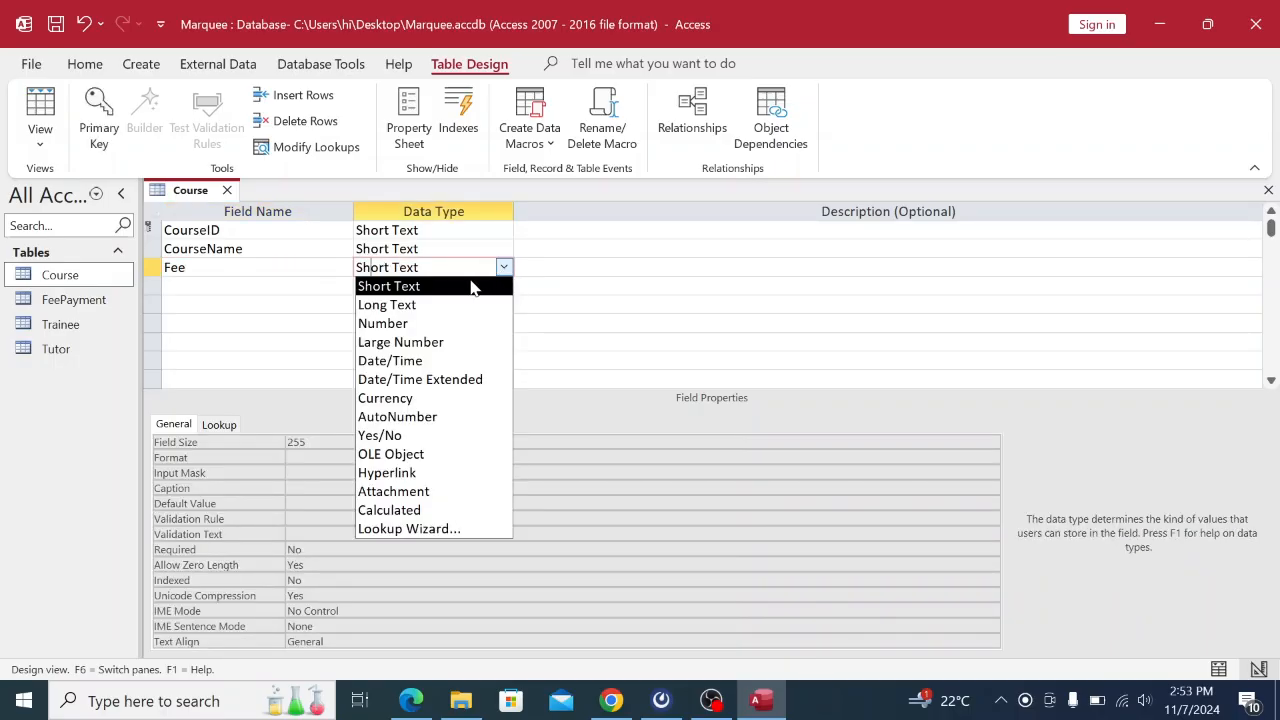
pyautogui.click(385, 325)
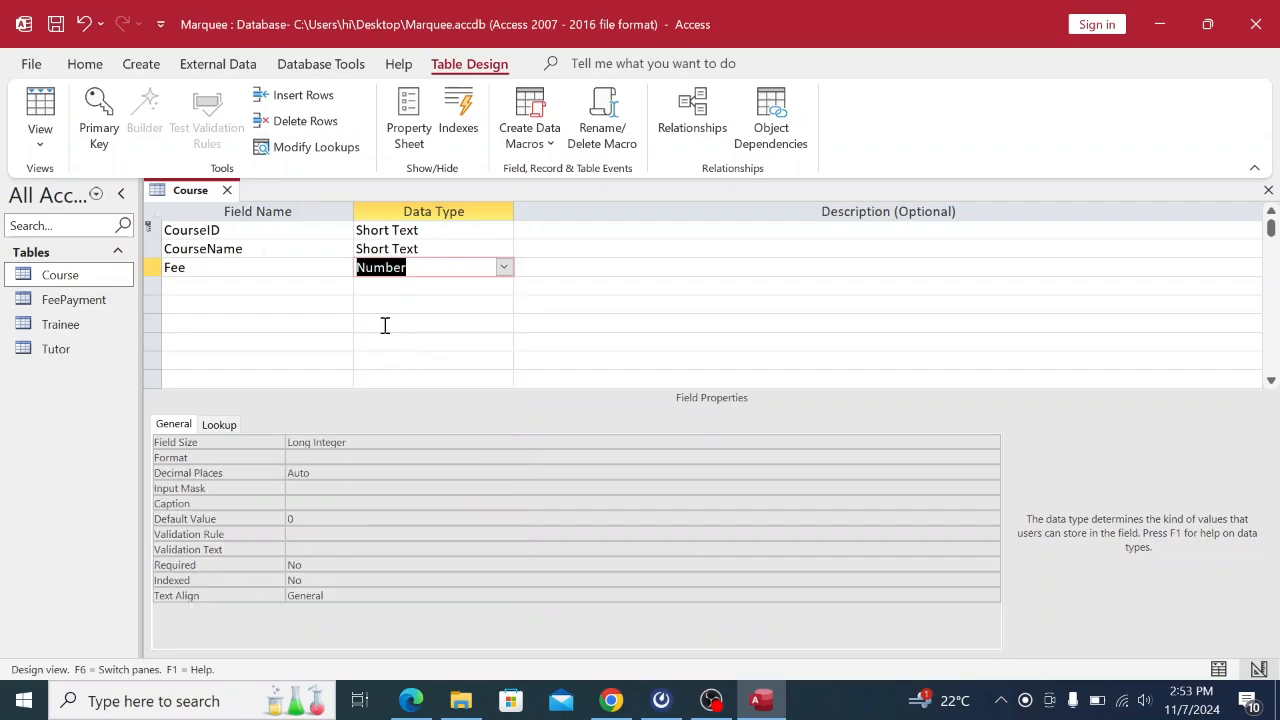
pyautogui.click(200, 230)
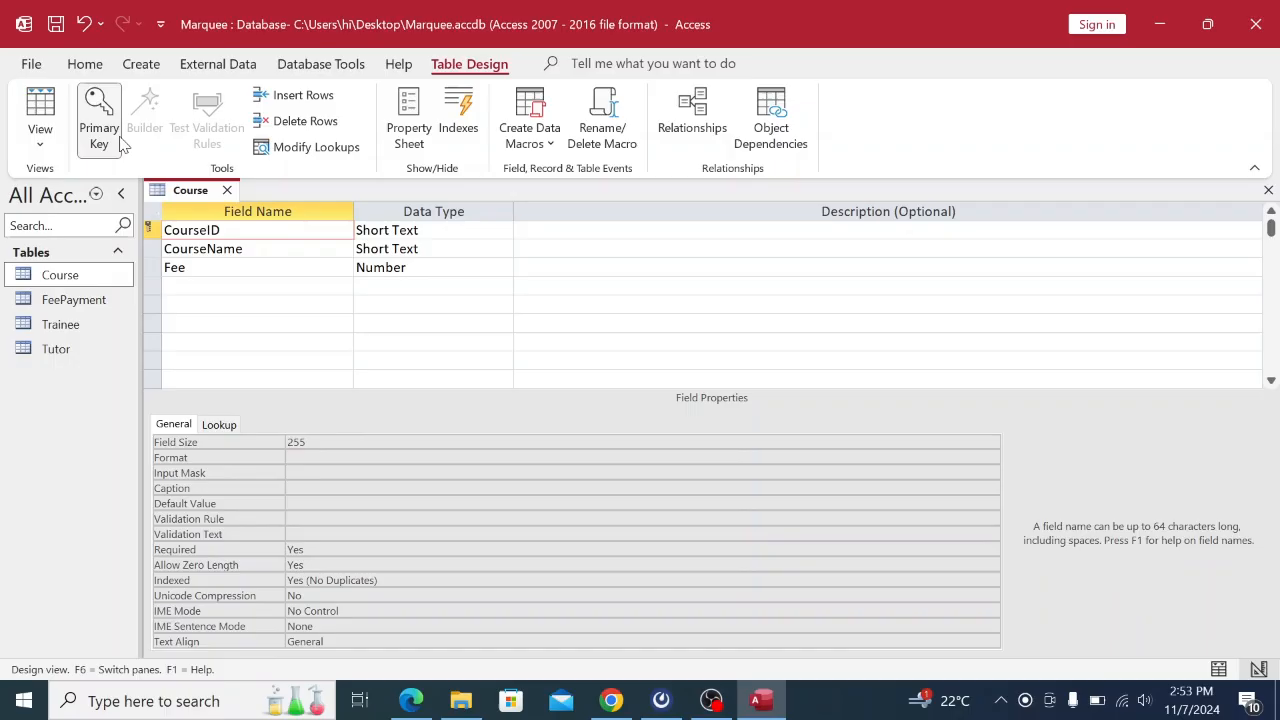
# Keep CourseID as the primary key and review the remaining tables in the PDF.
pyautogui.click(99, 110)
pyautogui.click(99, 110)
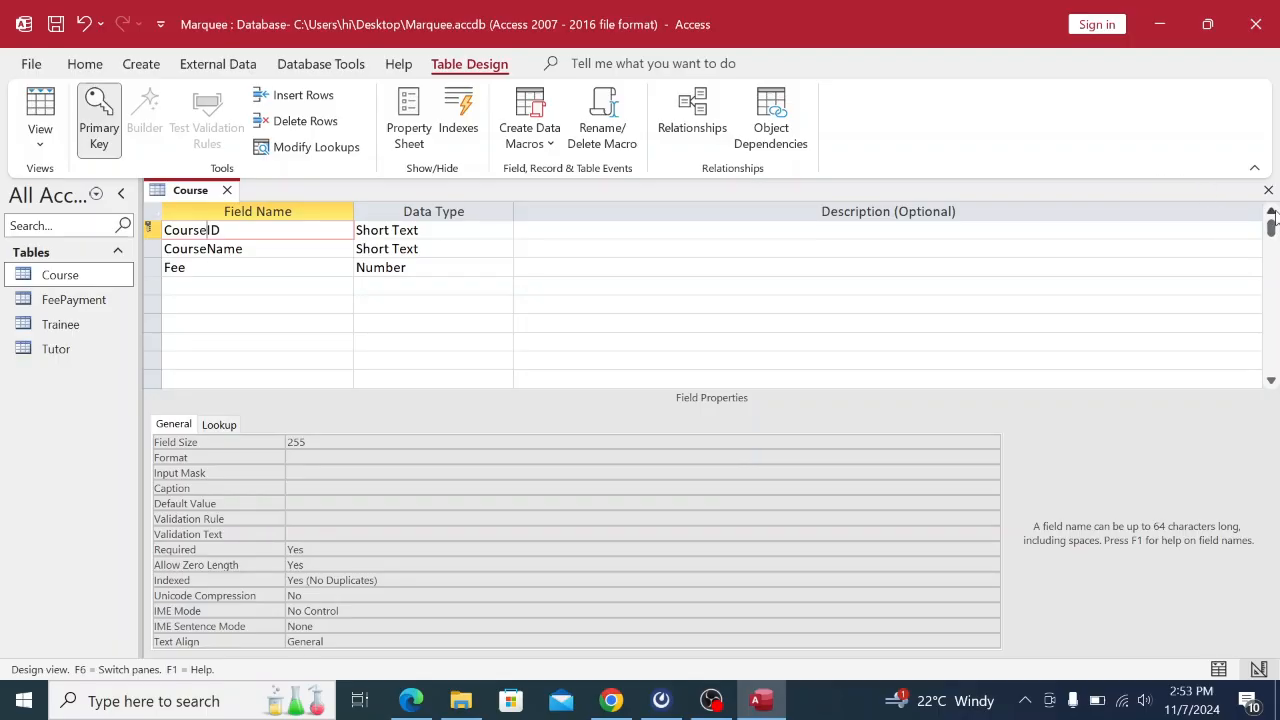
pyautogui.click(1272, 229)
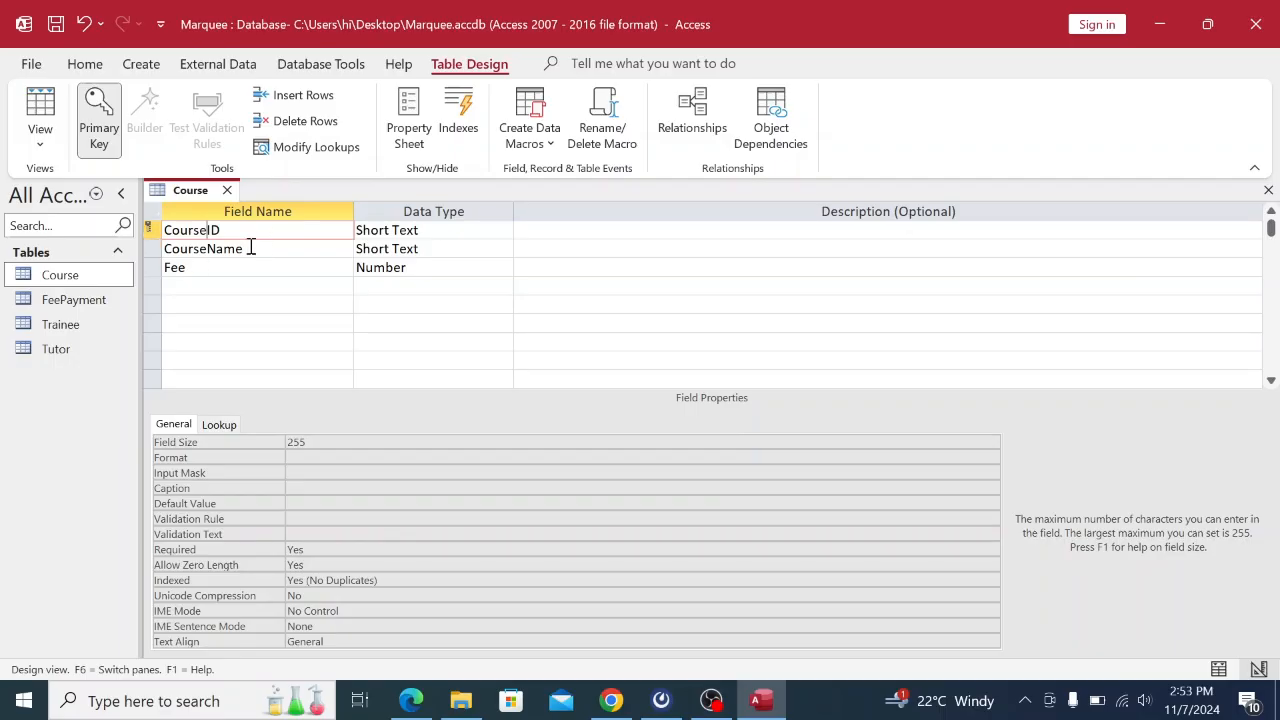
pyautogui.click(622, 697)
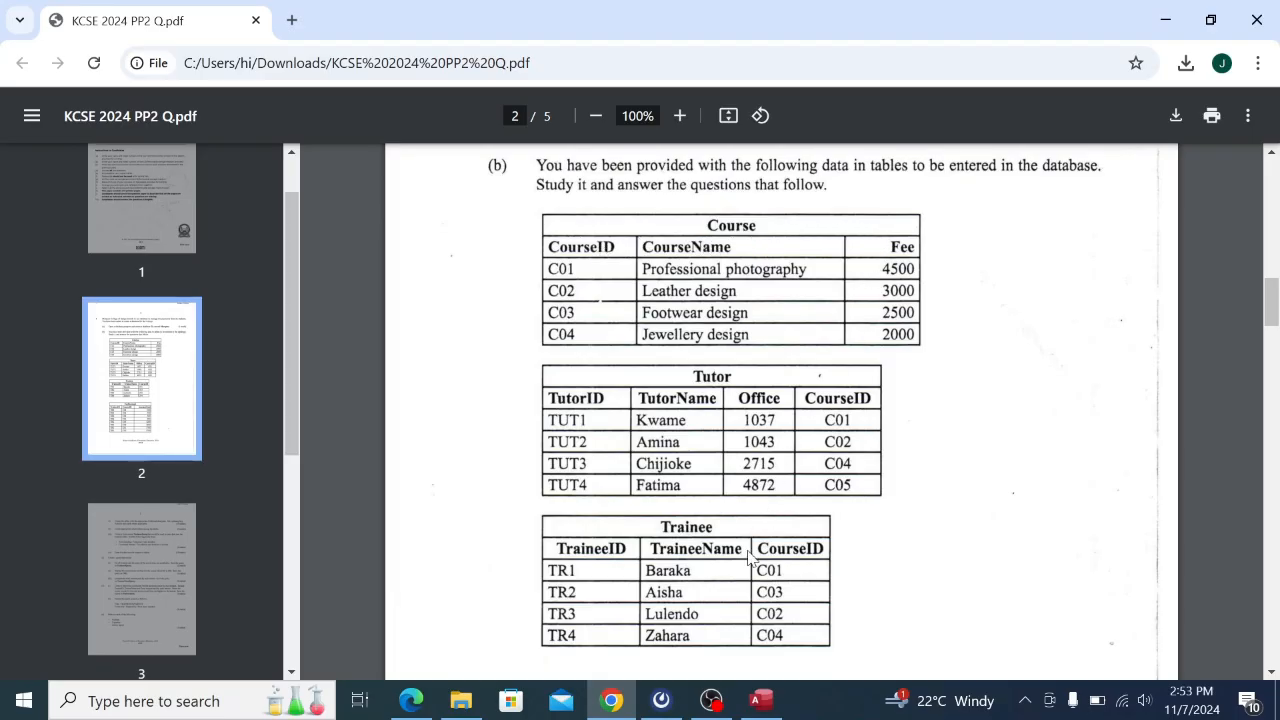
pyautogui.click(763, 700)
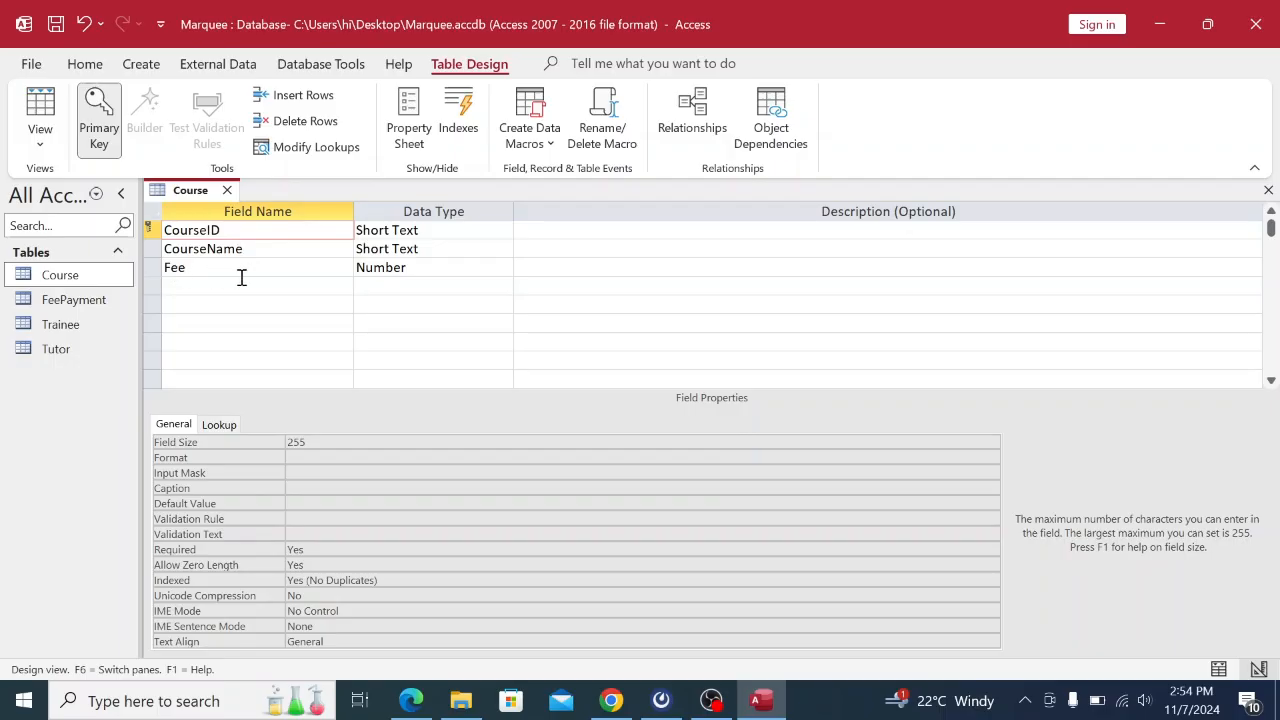
# Save the Course table design and close it.
pyautogui.rightClick(190, 190)
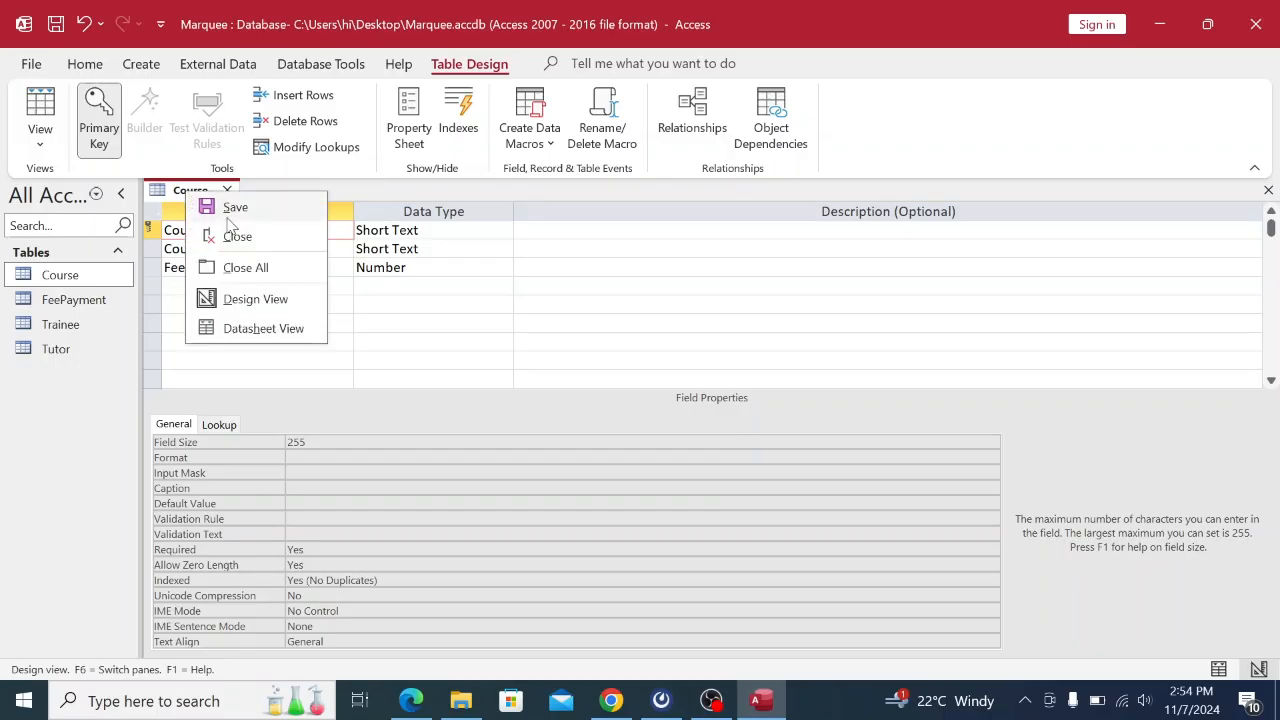
pyautogui.click(236, 208)
pyautogui.rightClick(201, 198)
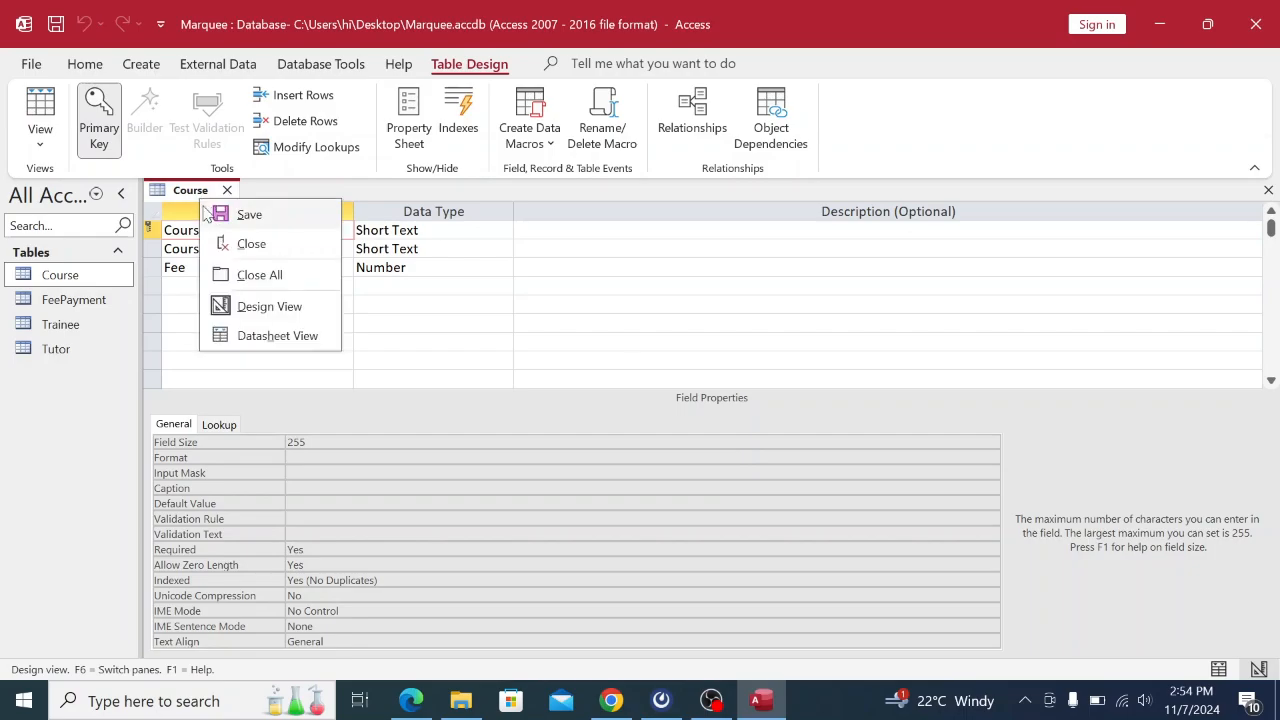
pyautogui.click(236, 243)
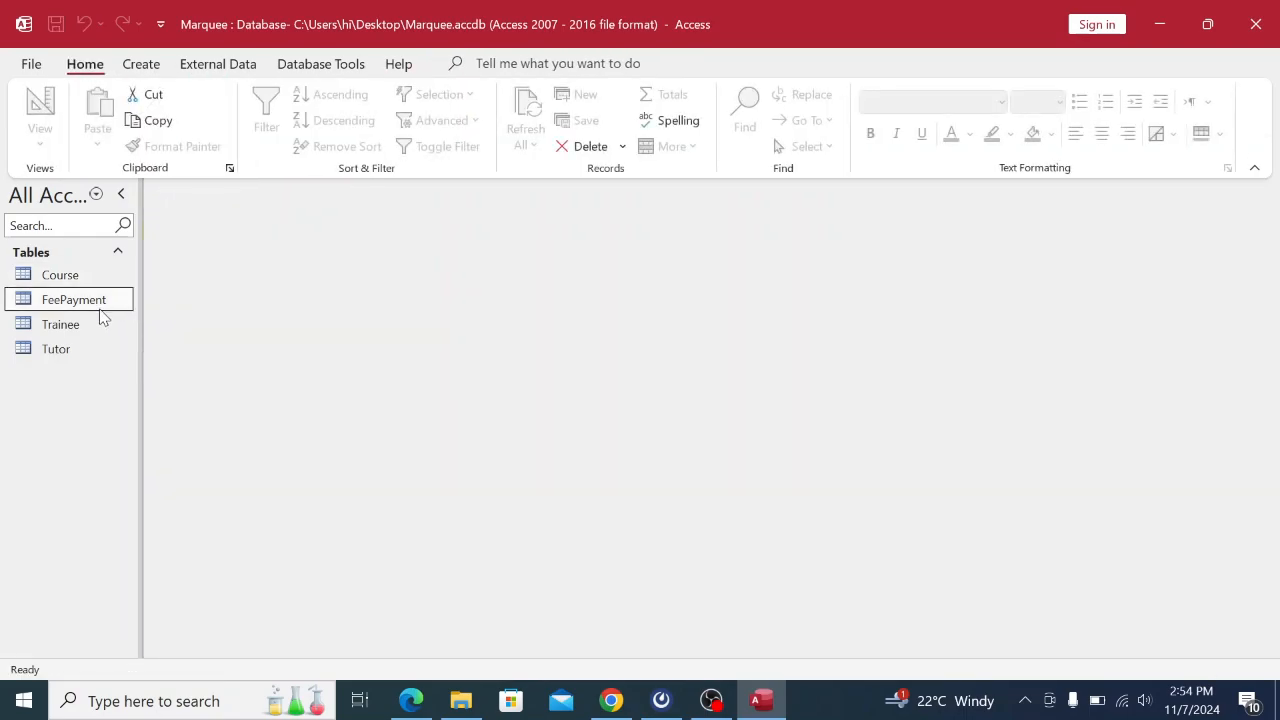
# Dismiss the FeePayment shortcut menu and review the table data in the exam PDF.
pyautogui.rightClick(101, 316)
pyautogui.click(412, 290)
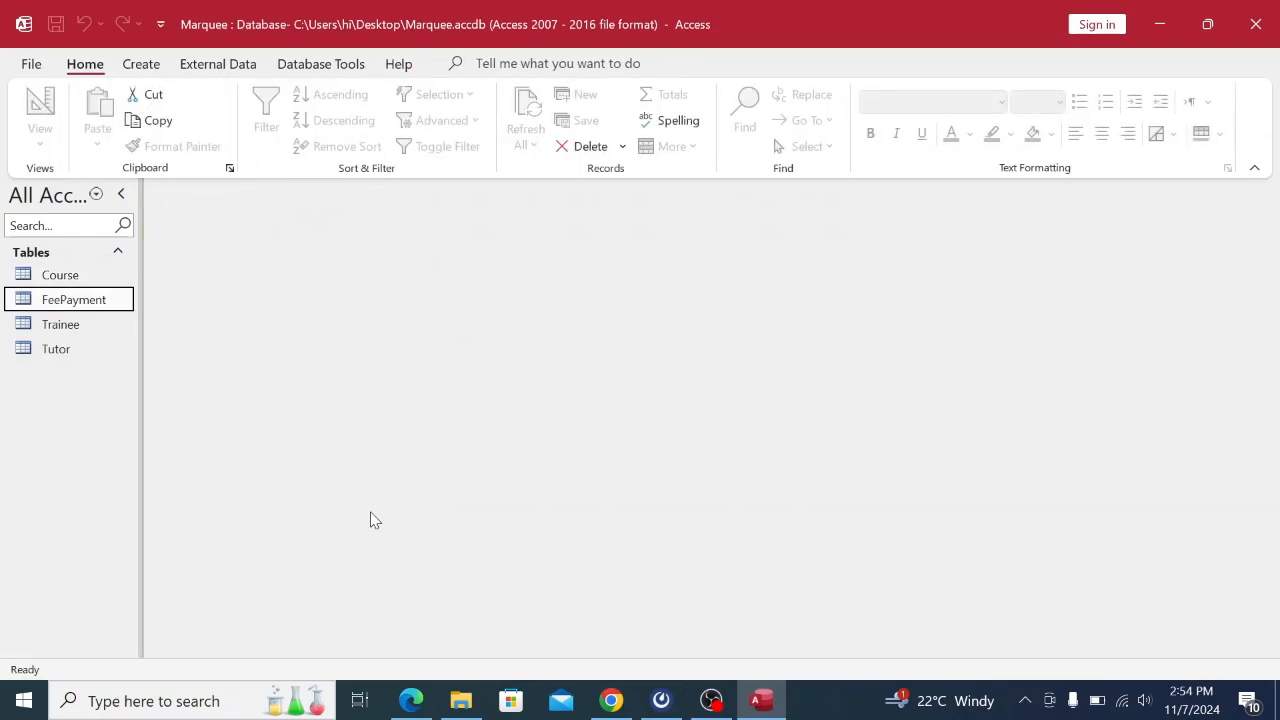
pyautogui.click(611, 700)
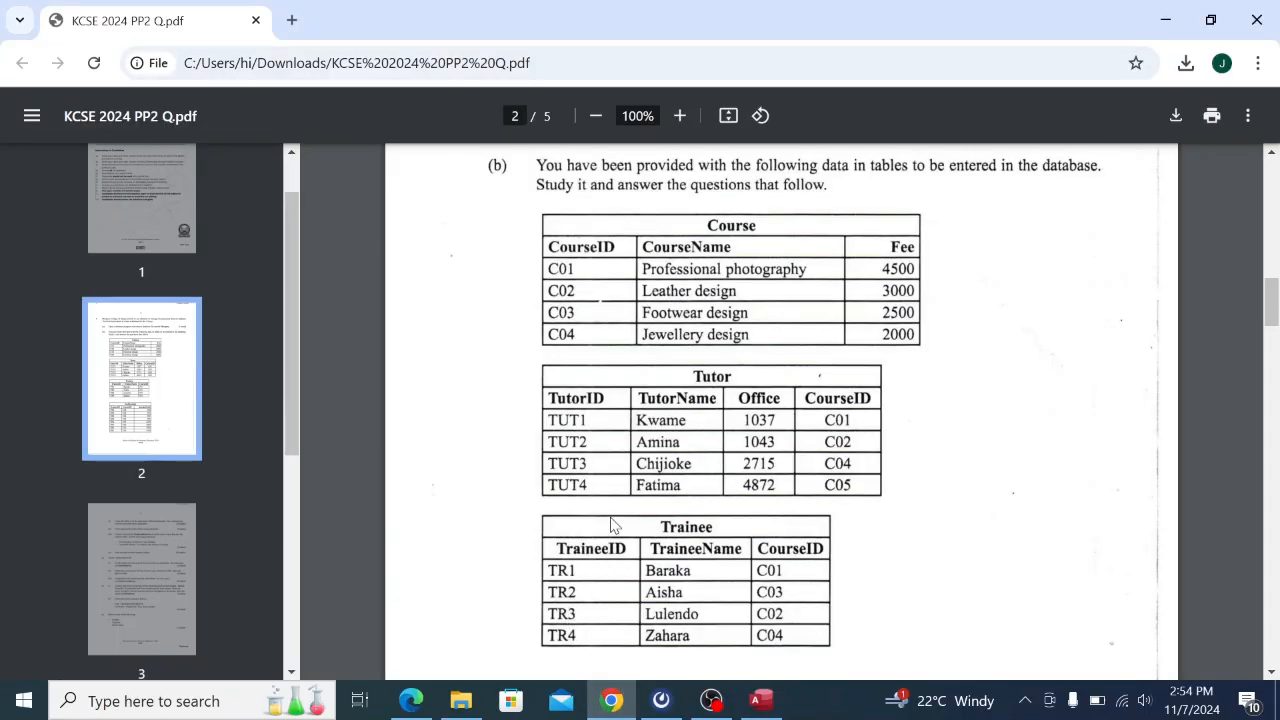
pyautogui.click(761, 700)
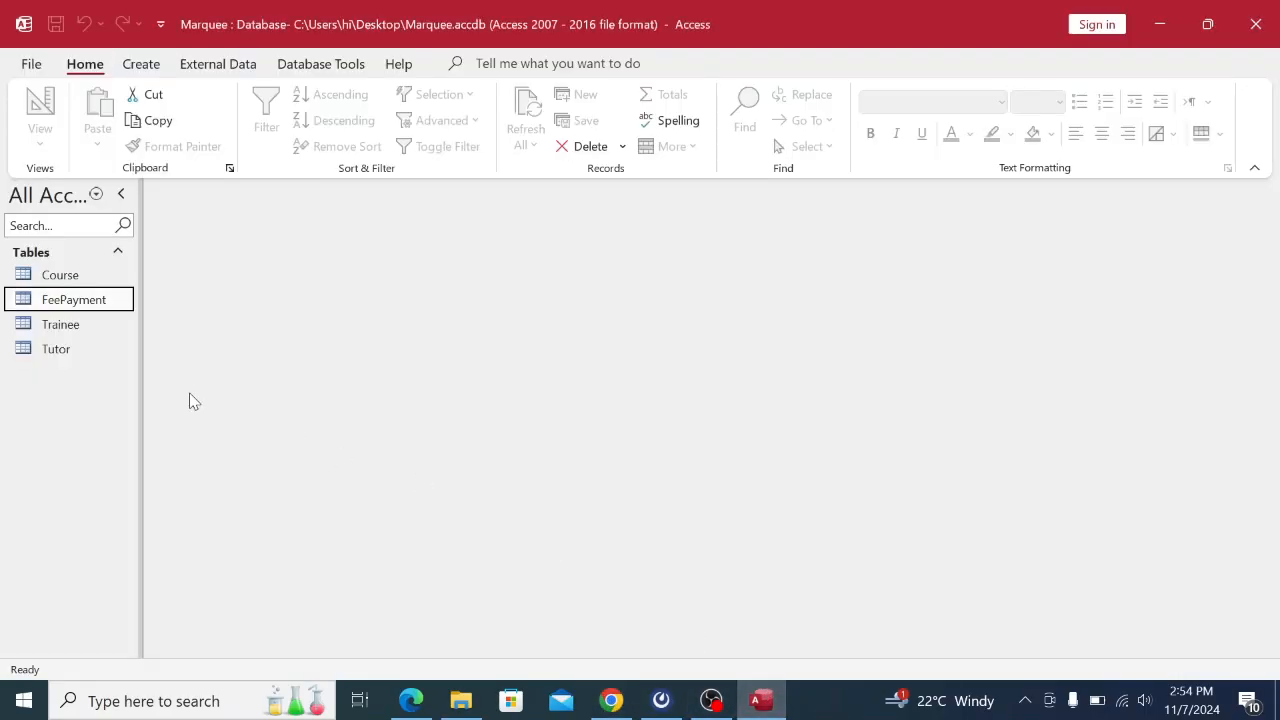
# Open the Tutor table and switch it to Design View.
pyautogui.click(51, 350)
pyautogui.rightClick(52, 350)
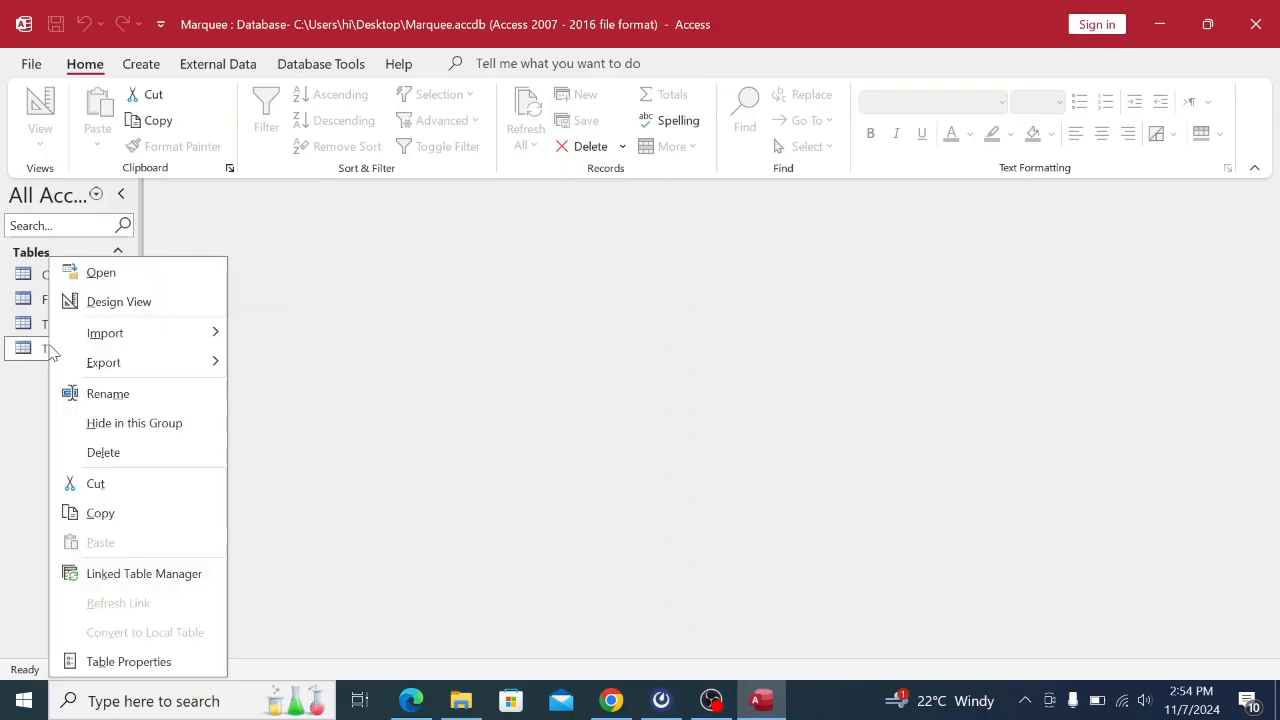
pyautogui.click(96, 274)
pyautogui.rightClick(188, 191)
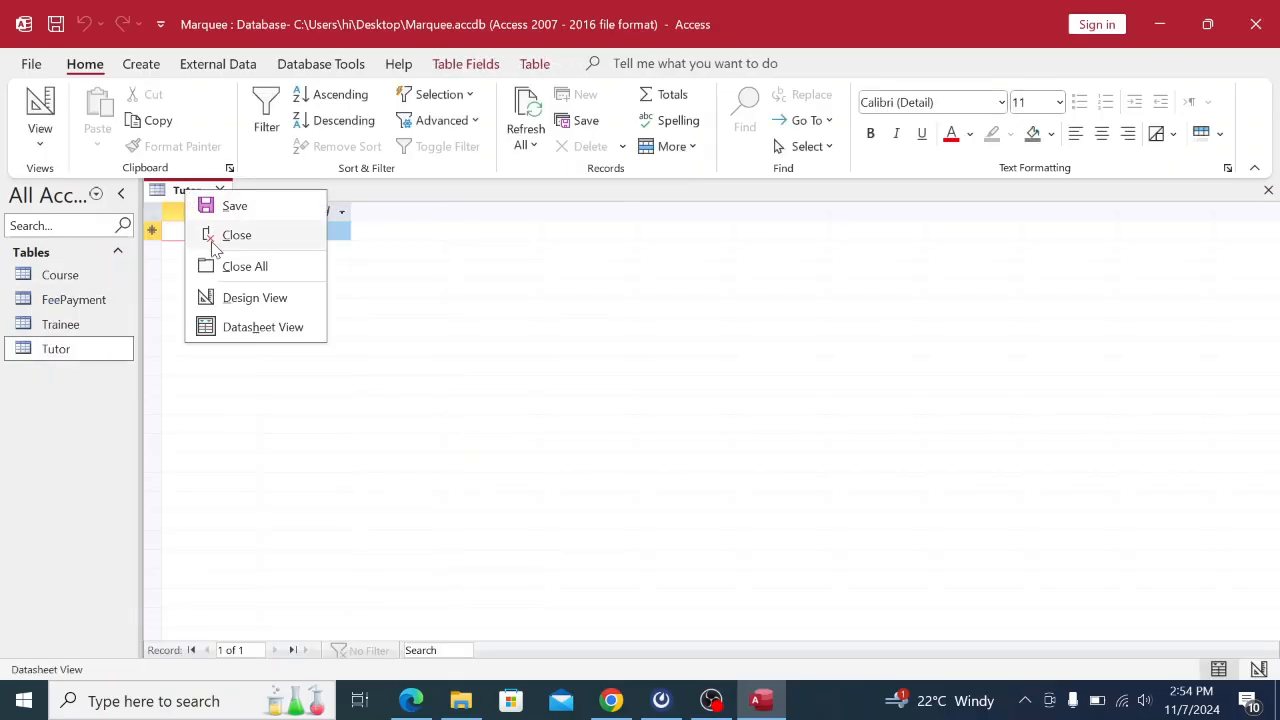
pyautogui.click(234, 299)
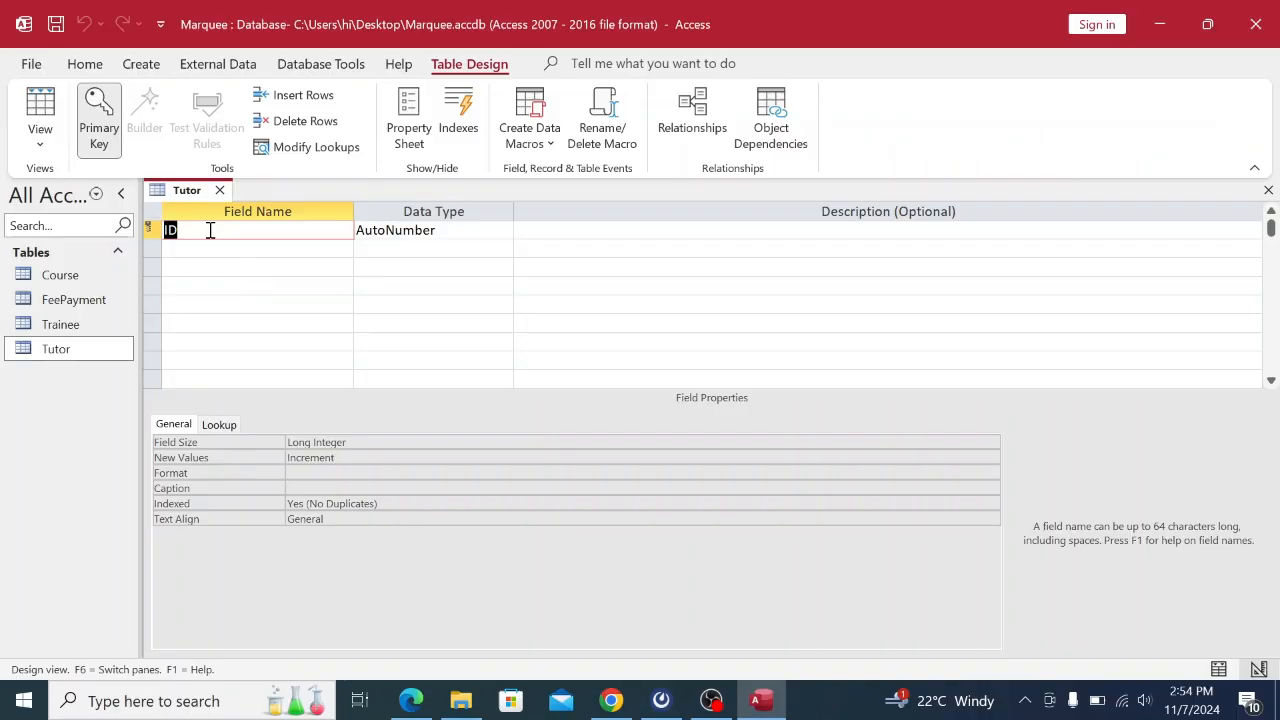
# Rename the first field ID to TutorID and set it to Short Text.
pyautogui.click(611, 700)
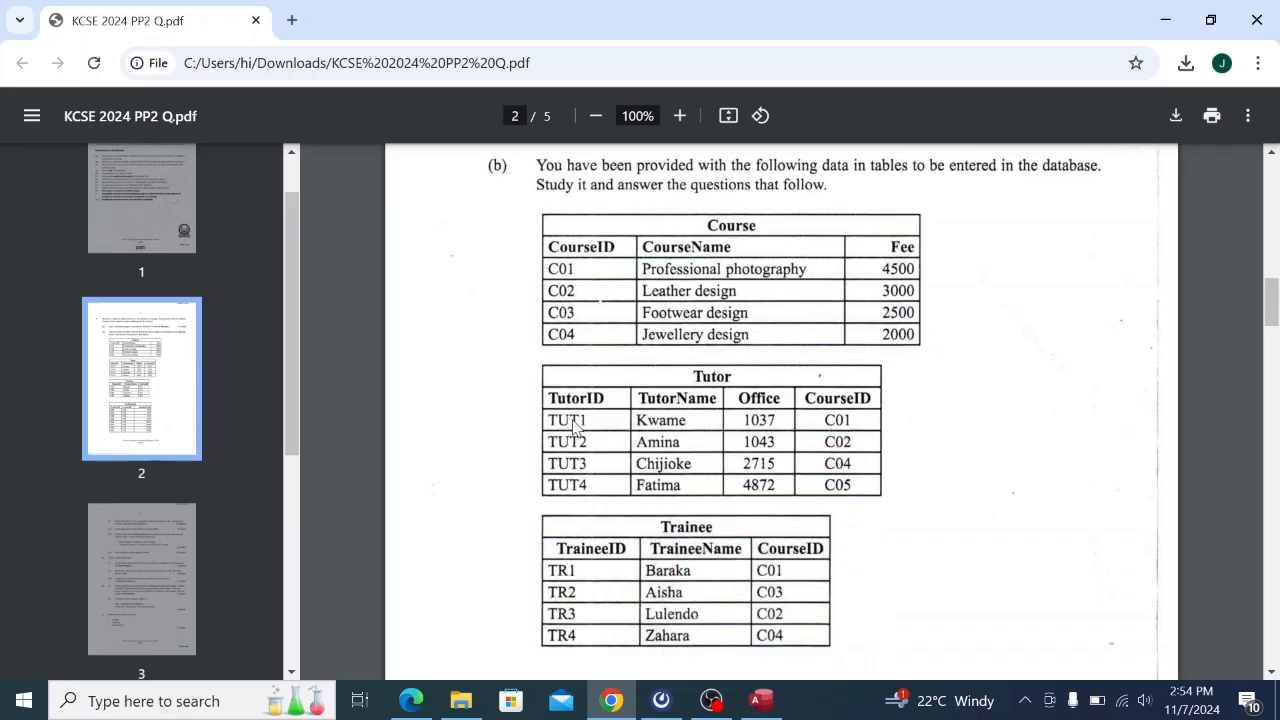
pyautogui.click(761, 700)
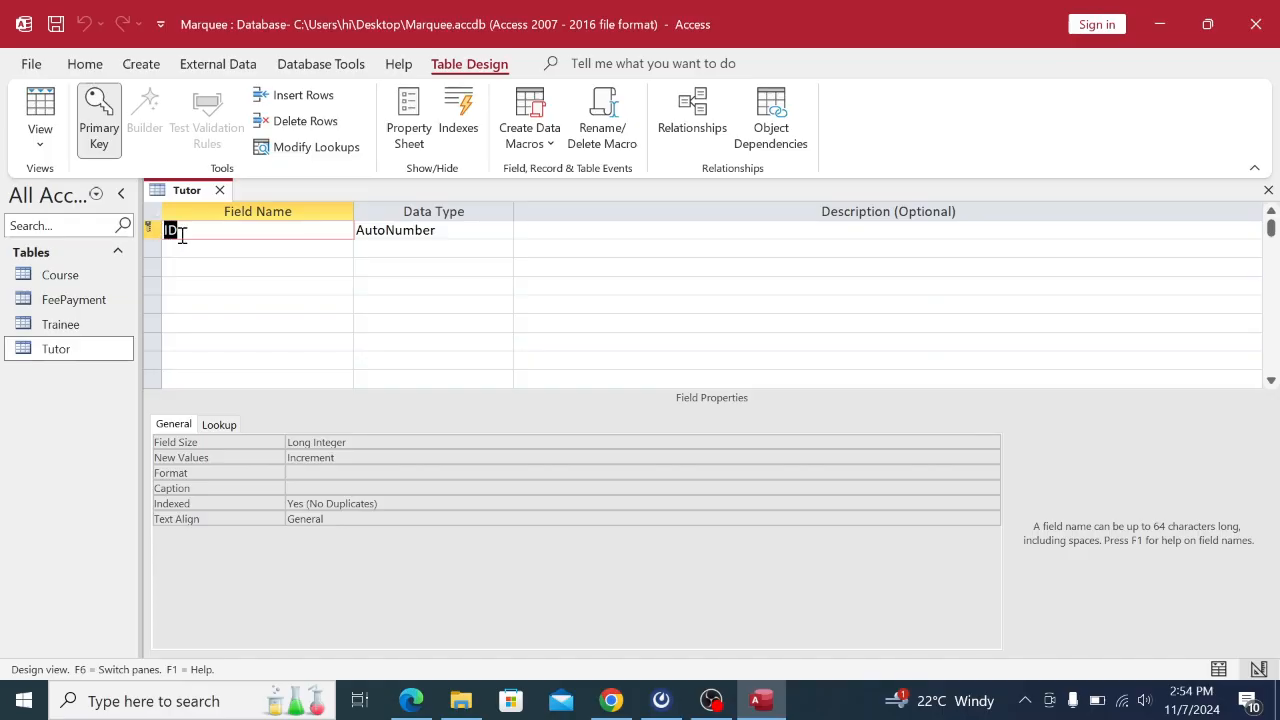
pyautogui.press('BackSpace')
pyautogui.press('capslock')
pyautogui.write('T')
pyautogui.press('capslock')
pyautogui.write('u')
pyautogui.press('capslock')
pyautogui.write('torID')
pyautogui.press('capslock')
pyautogui.click(410, 232)
pyautogui.click(503, 229)
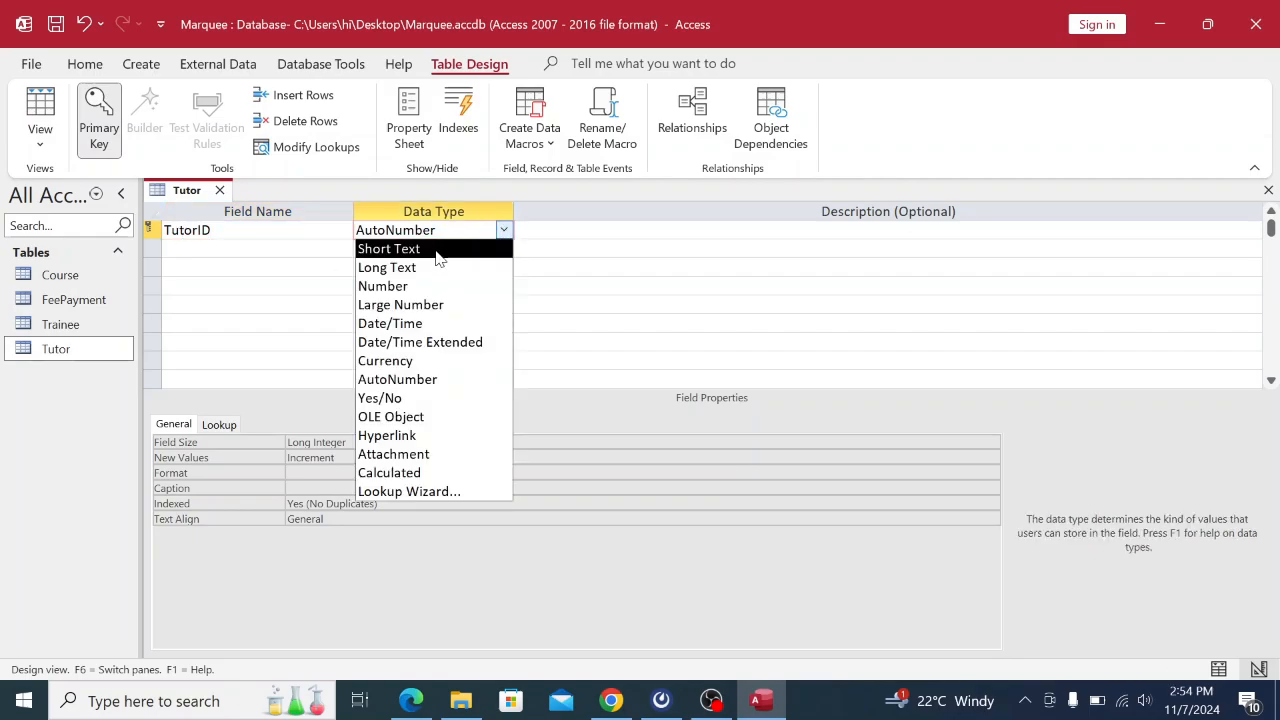
pyautogui.click(438, 247)
# Add a second field, TutorName, with the default Short Text type.
pyautogui.click(276, 252)
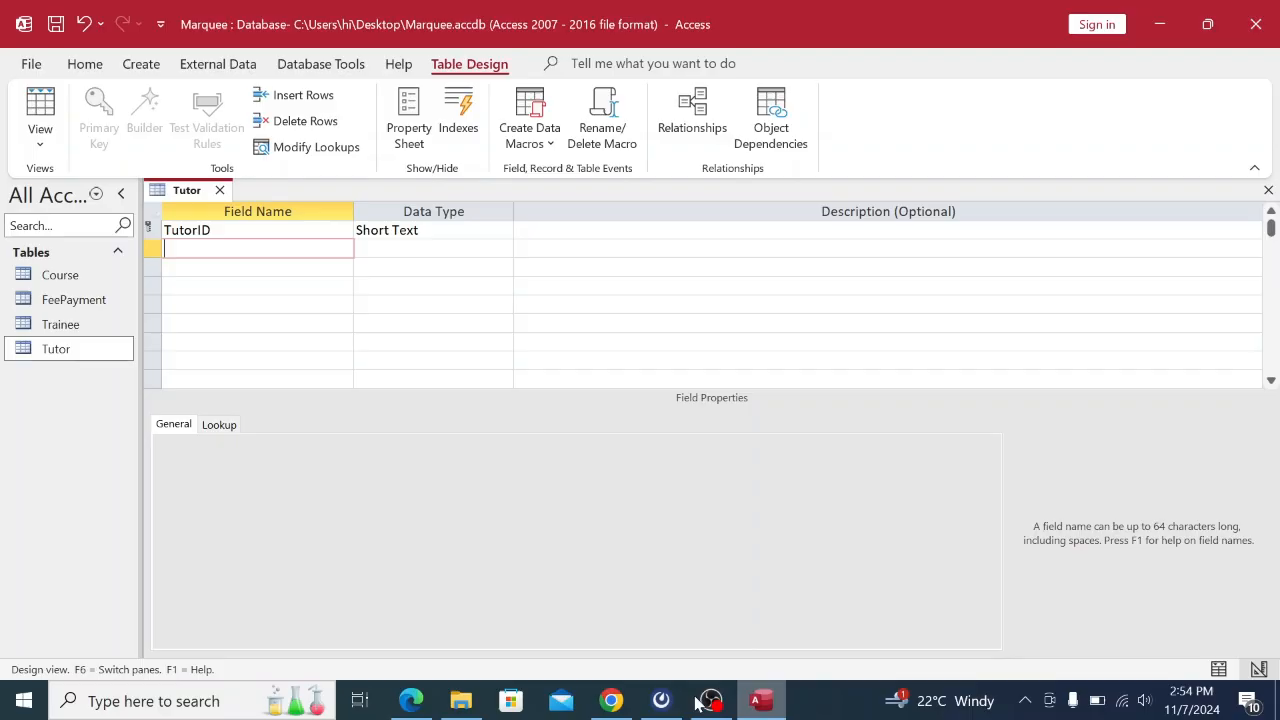
pyautogui.click(611, 700)
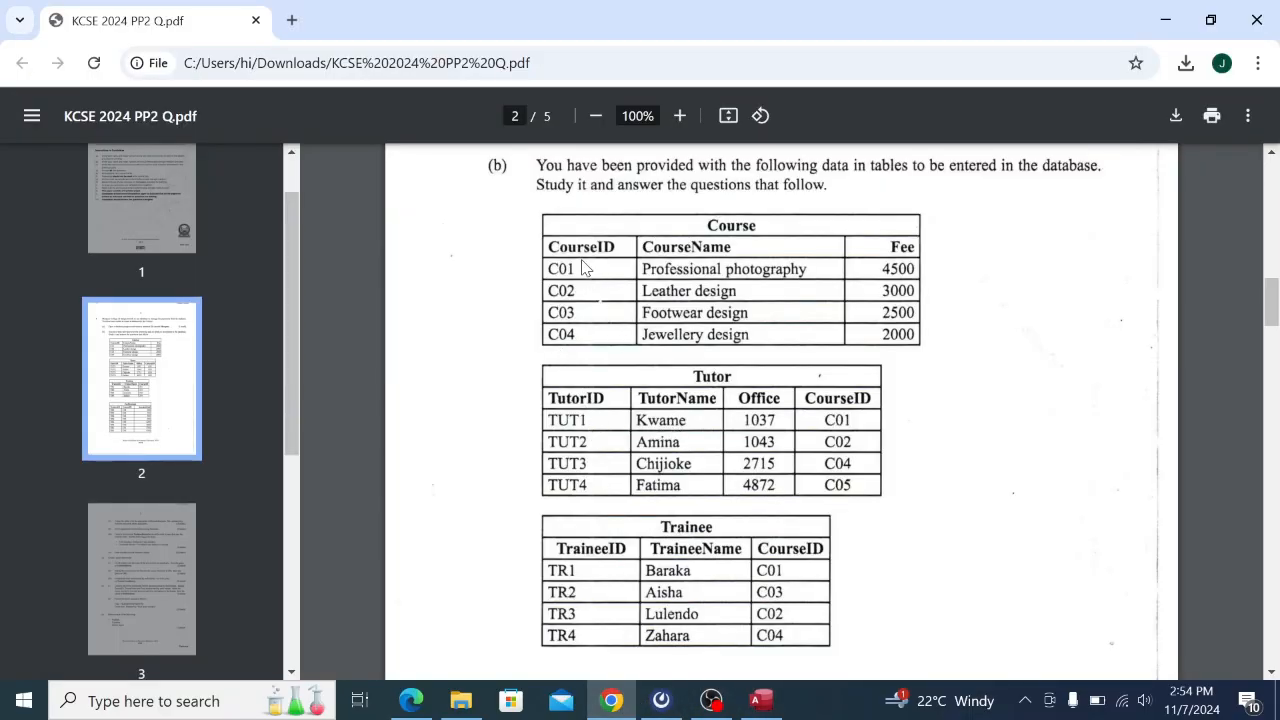
pyautogui.click(783, 700)
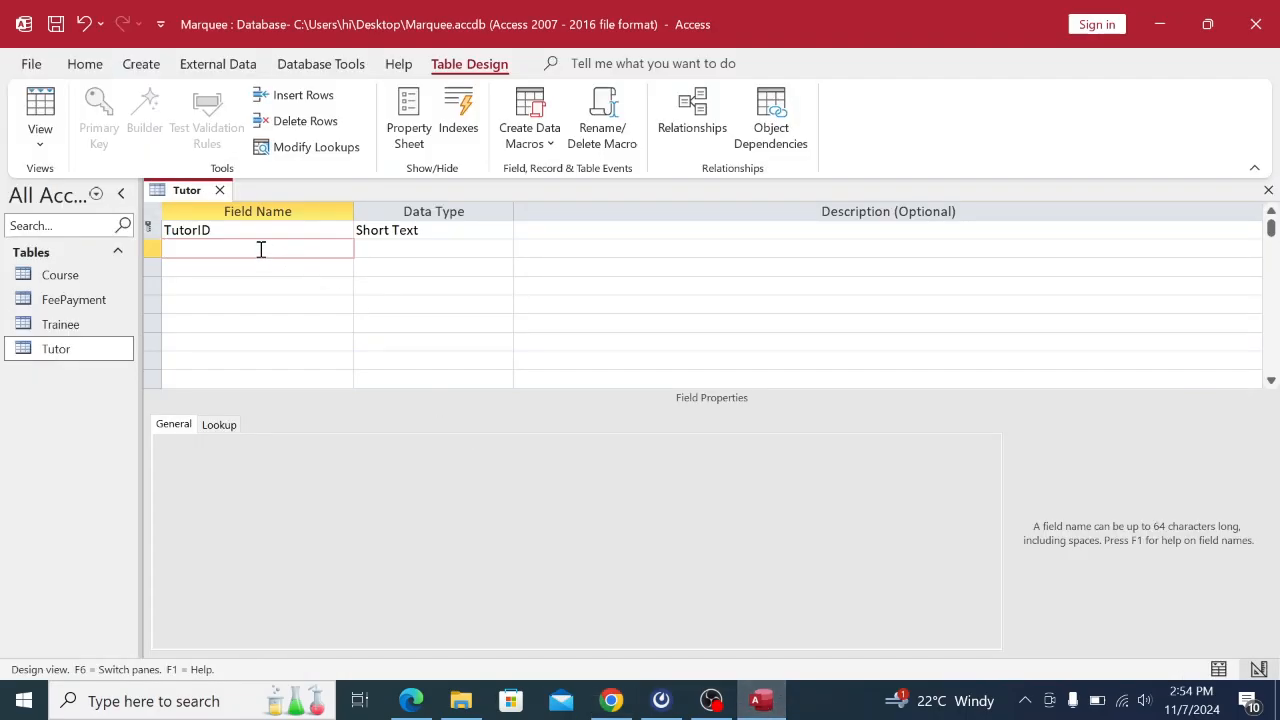
pyautogui.press('capslock')
pyautogui.write('T')
pyautogui.press('capslock')
pyautogui.write('Nm')
pyautogui.click(380, 251)
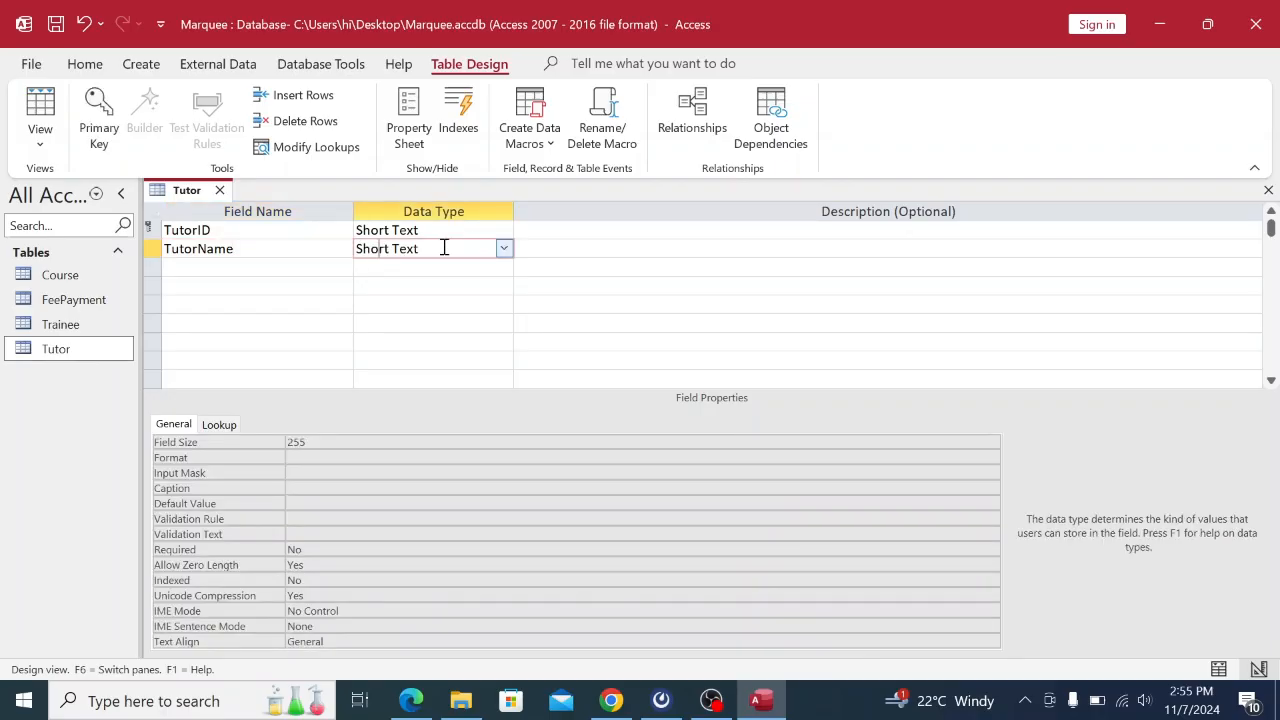
pyautogui.click(188, 270)
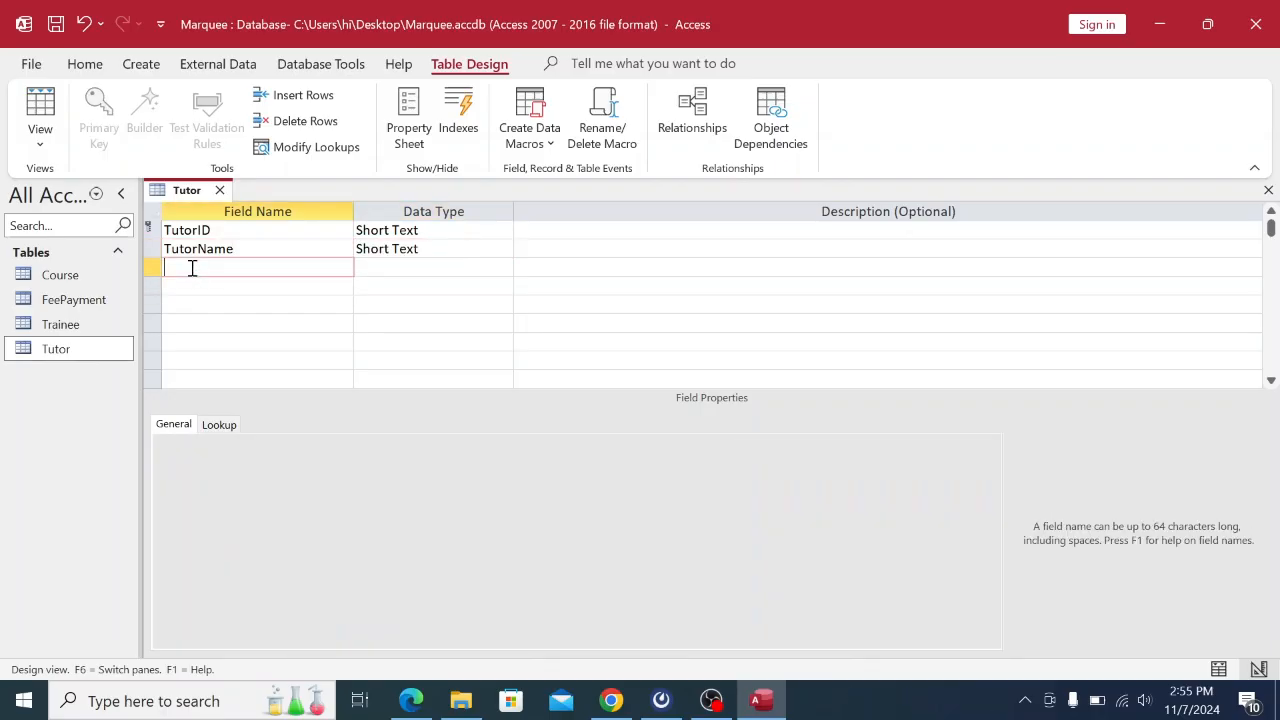
pyautogui.click(611, 700)
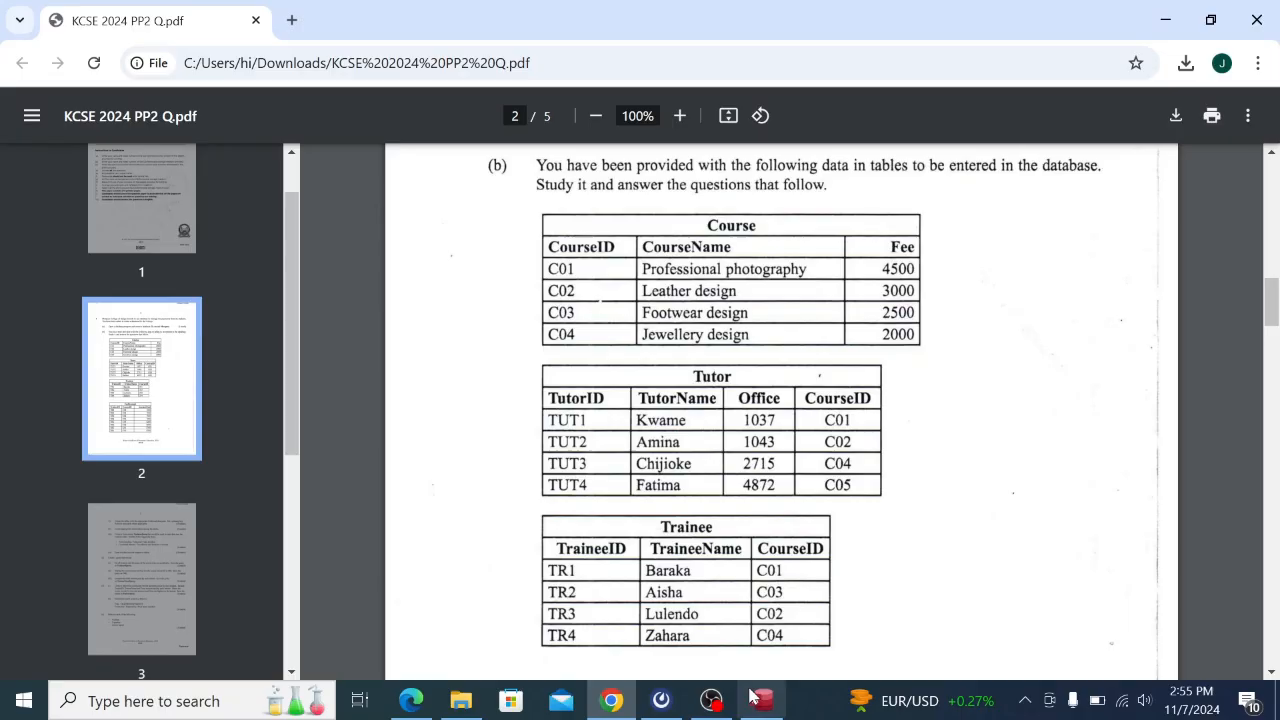
# Add an Office field in row 3 with the Number data type.
pyautogui.click(761, 700)
pyautogui.press('capslock')
pyautogui.write('O')
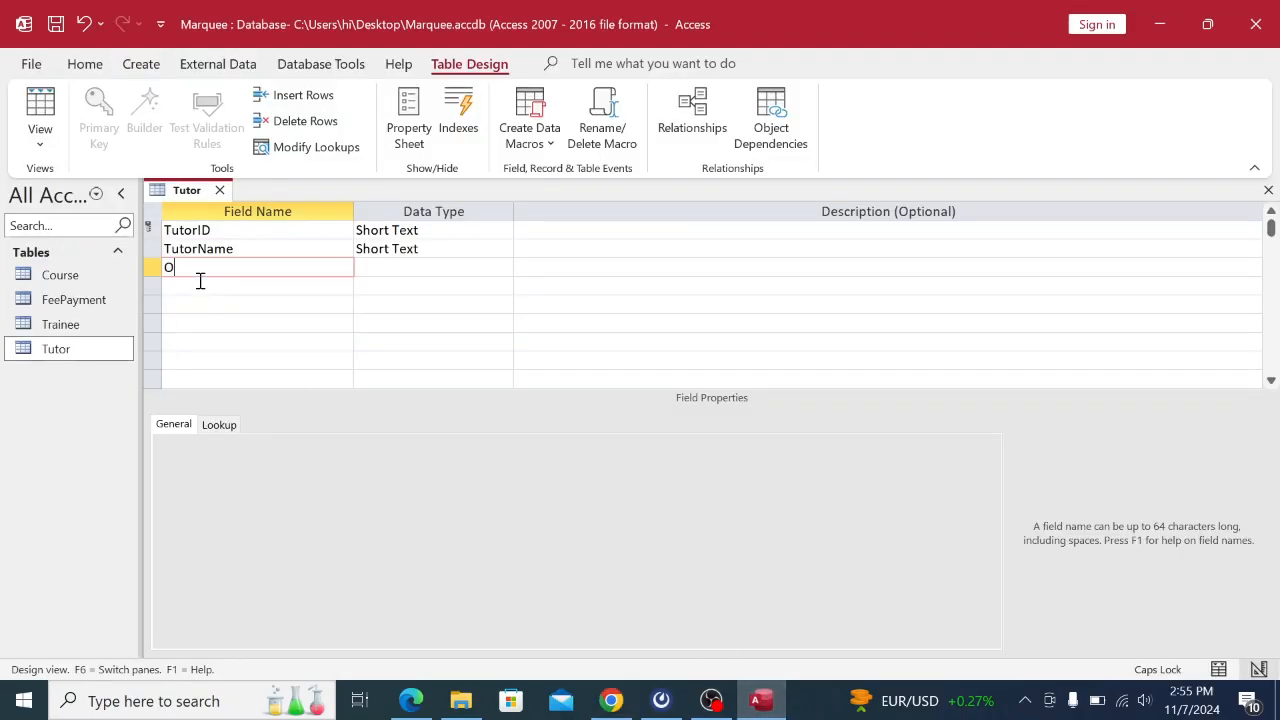
pyautogui.press('capslock')
pyautogui.click(611, 700)
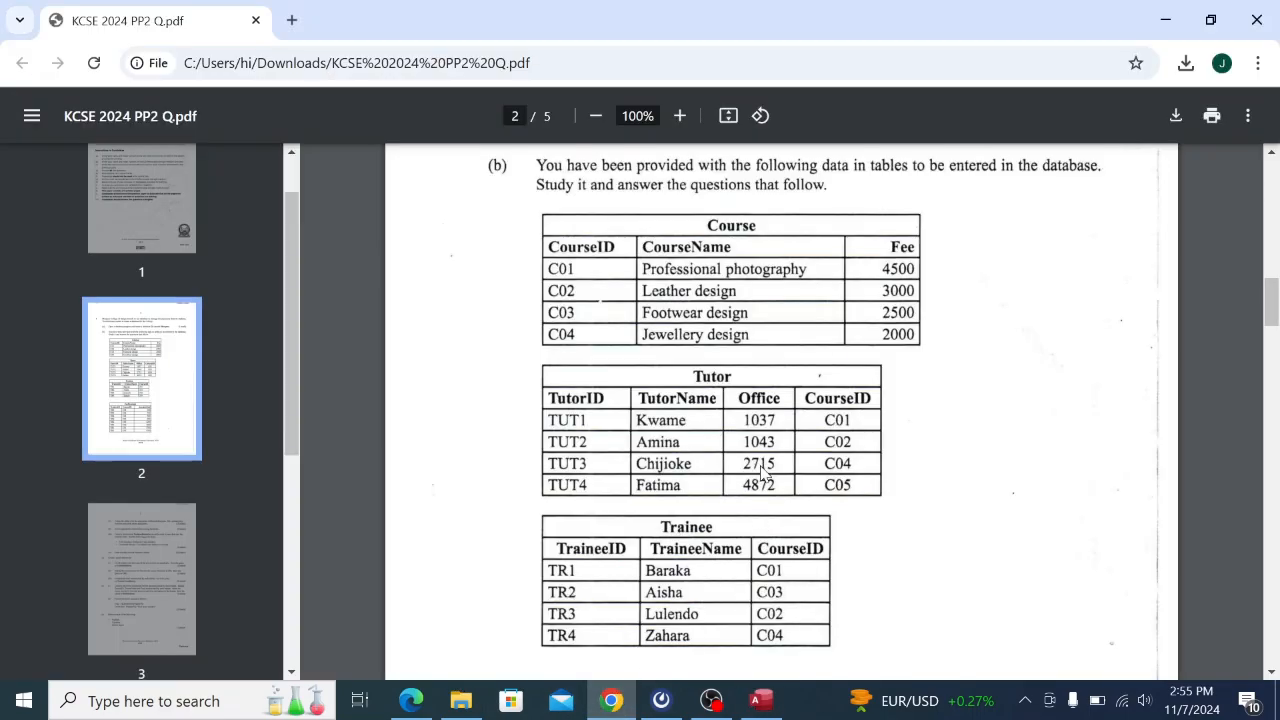
pyautogui.click(761, 700)
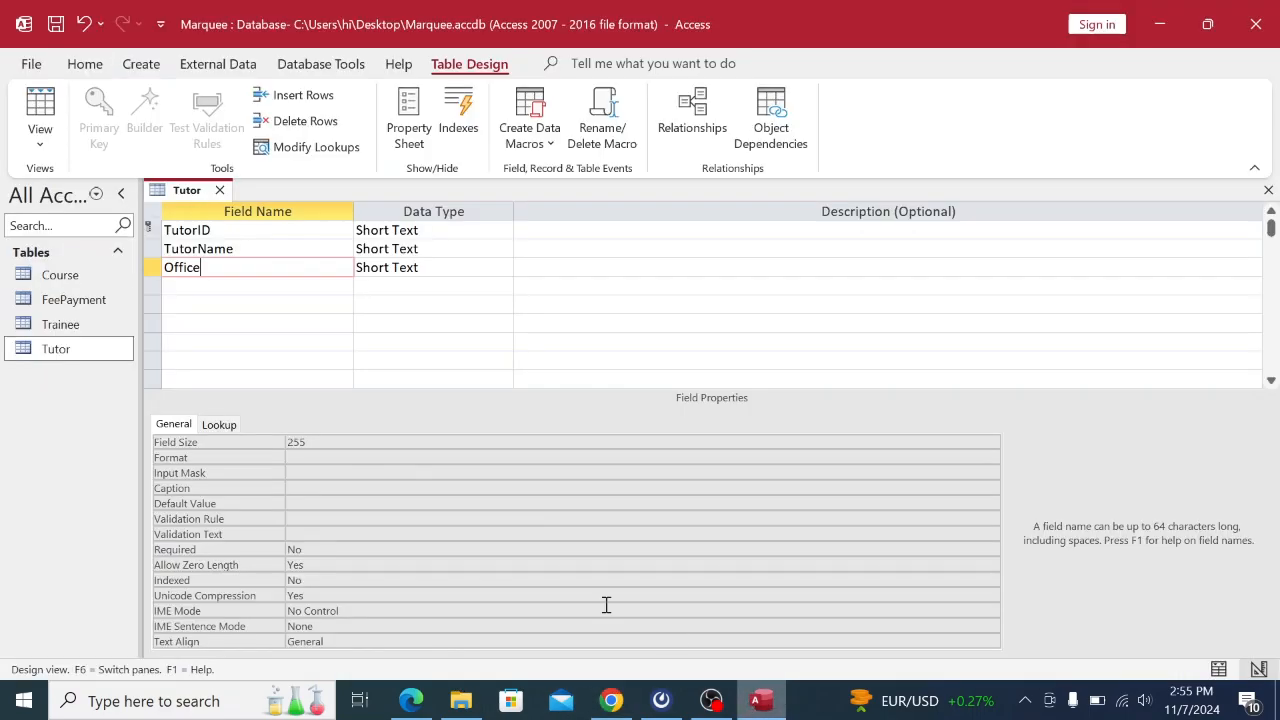
pyautogui.click(380, 264)
pyautogui.click(503, 267)
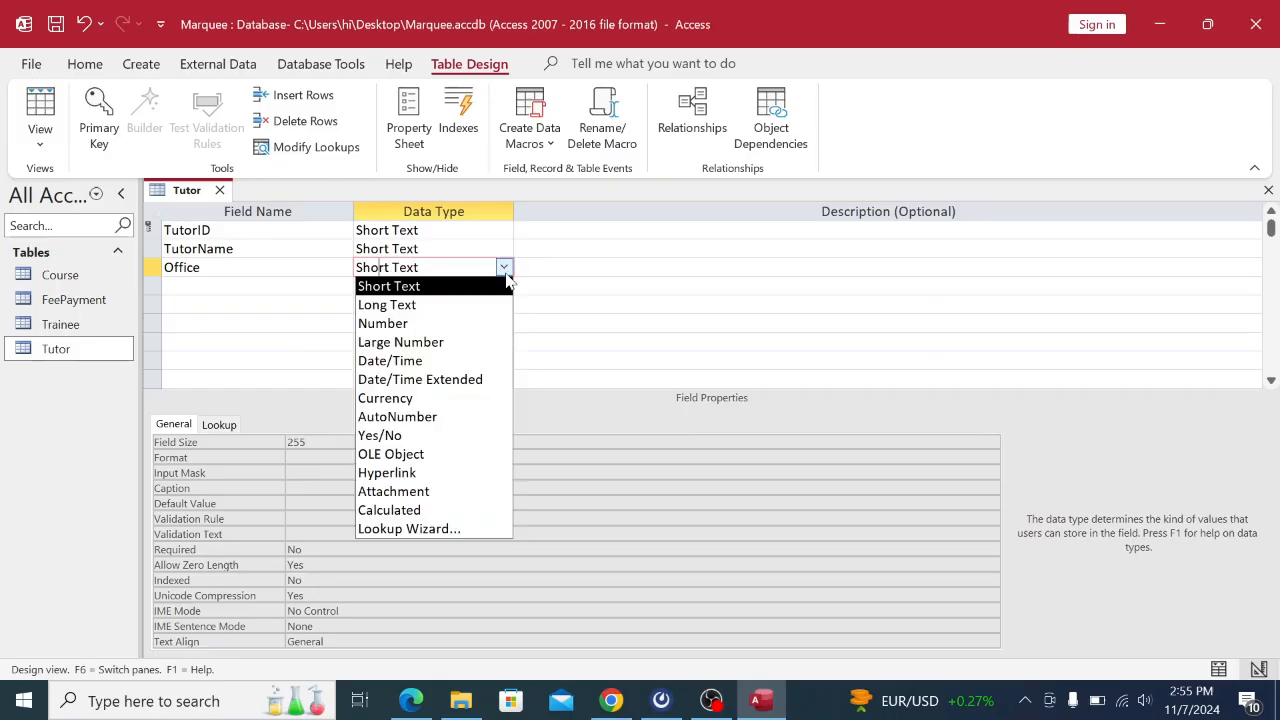
pyautogui.click(397, 323)
# Add CourseID in row 4 as Short Text, verifying the Tutor columns in the PDF.
pyautogui.click(256, 289)
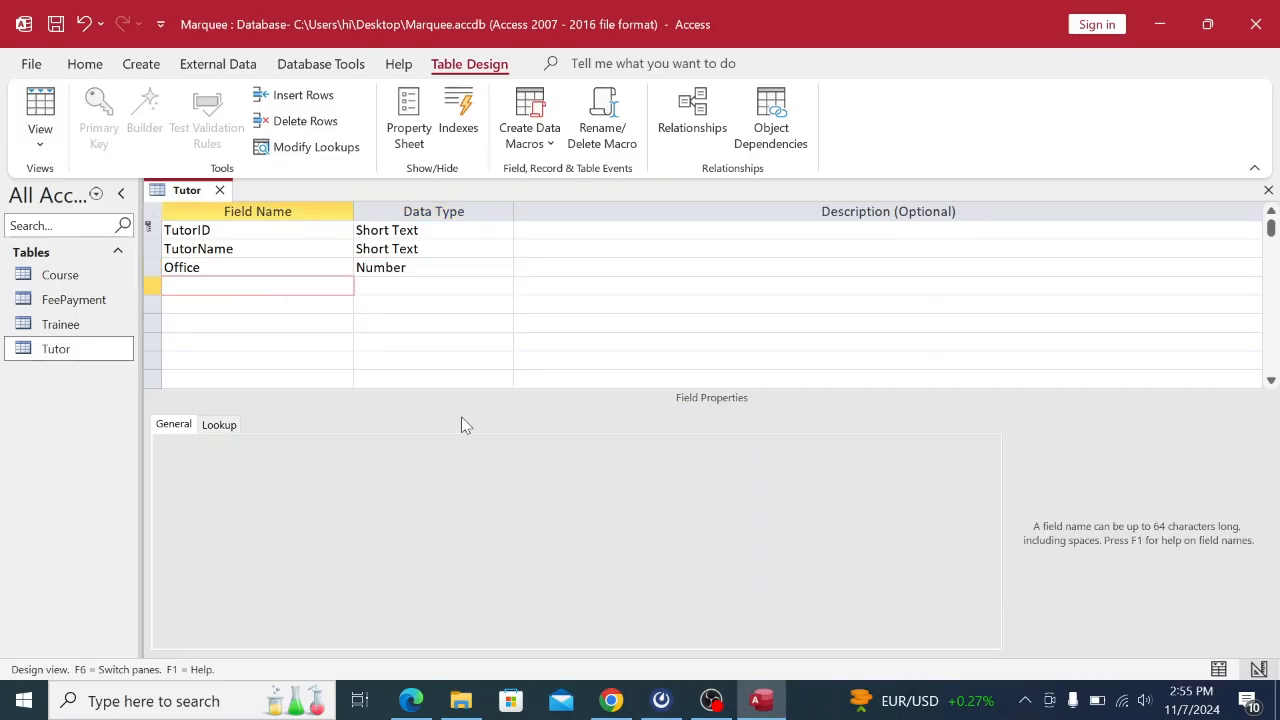
pyautogui.click(611, 700)
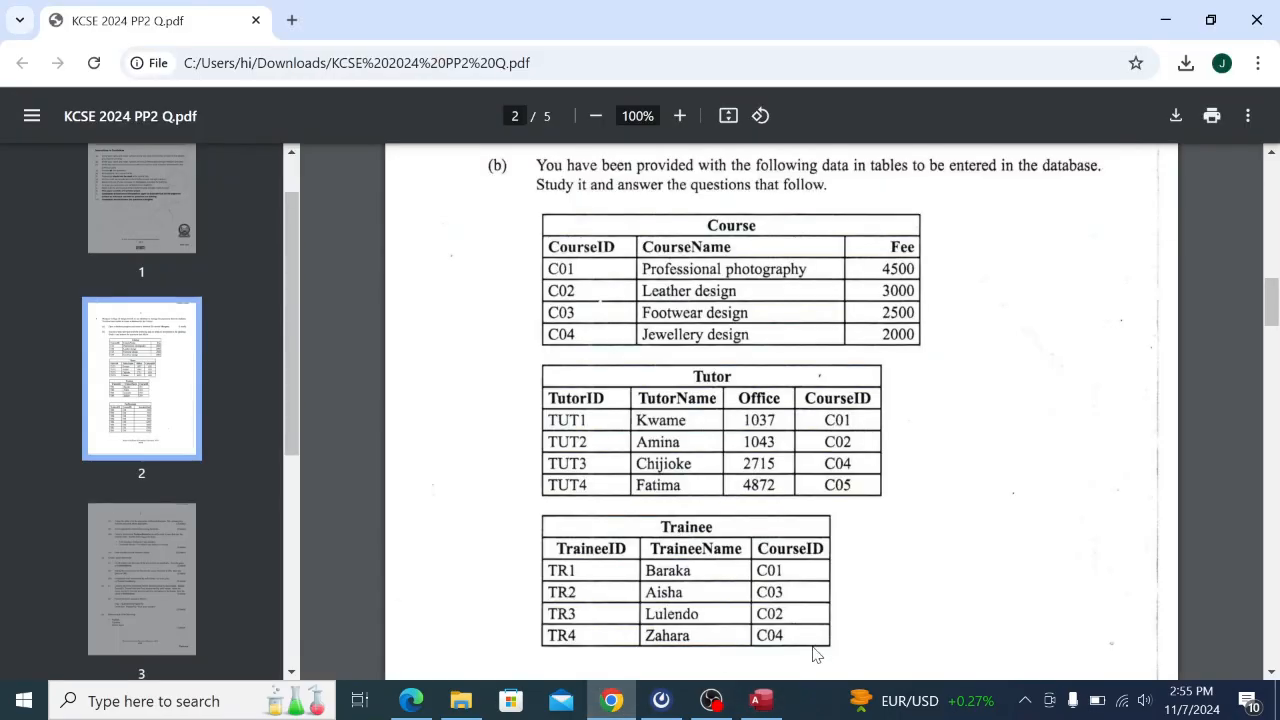
pyautogui.click(761, 700)
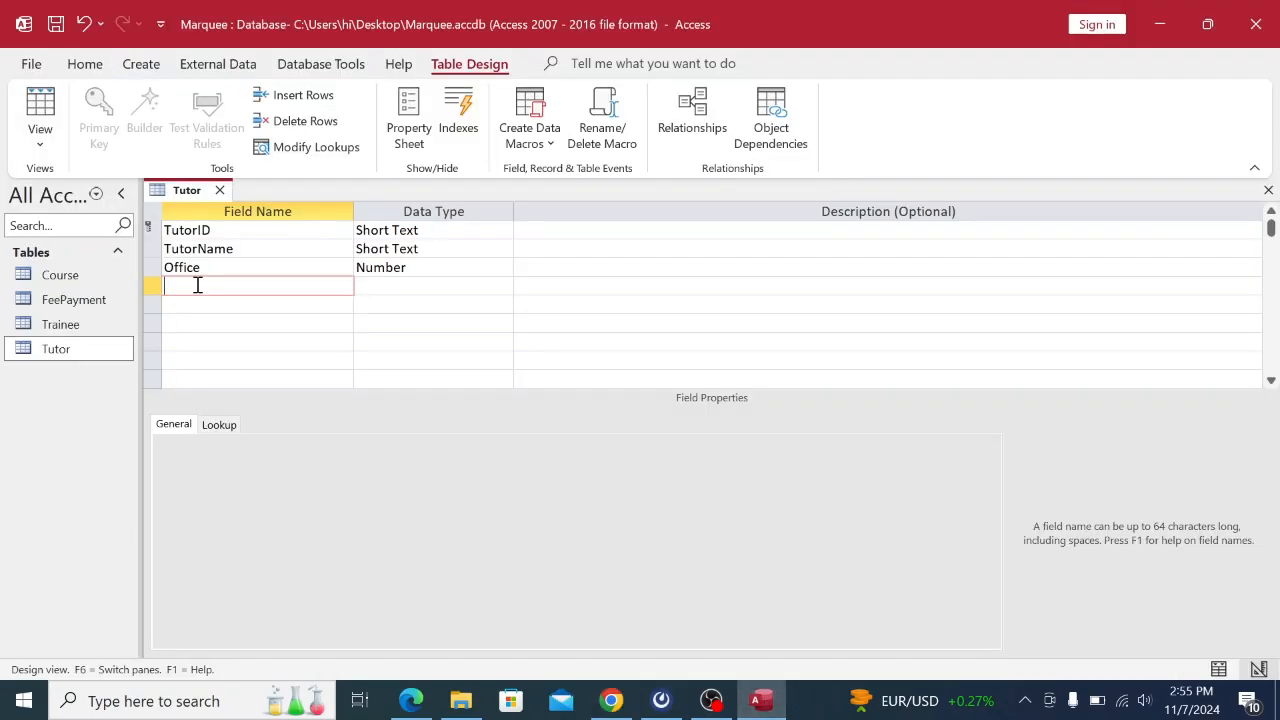
pyautogui.press('capslock')
pyautogui.write('C')
pyautogui.press('capslock')
pyautogui.write('ourse')
pyautogui.press('capslock')
pyautogui.press('capslock')
pyautogui.click(391, 288)
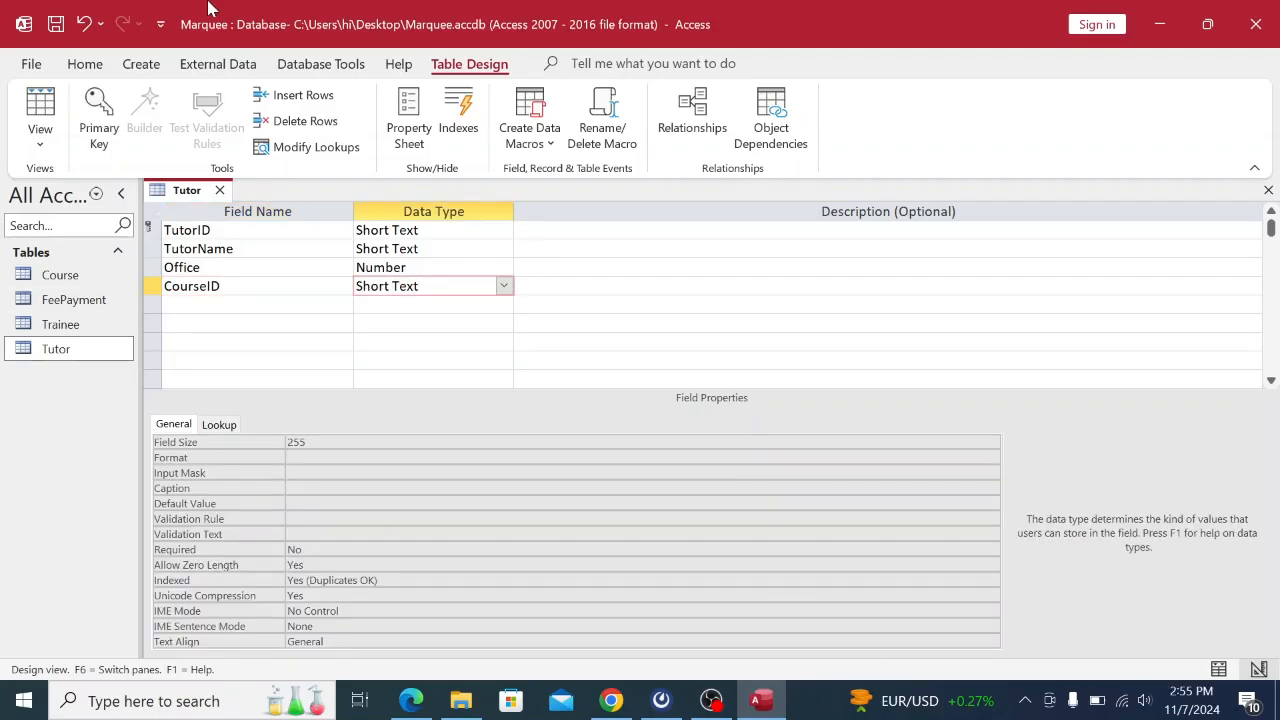
pyautogui.click(613, 701)
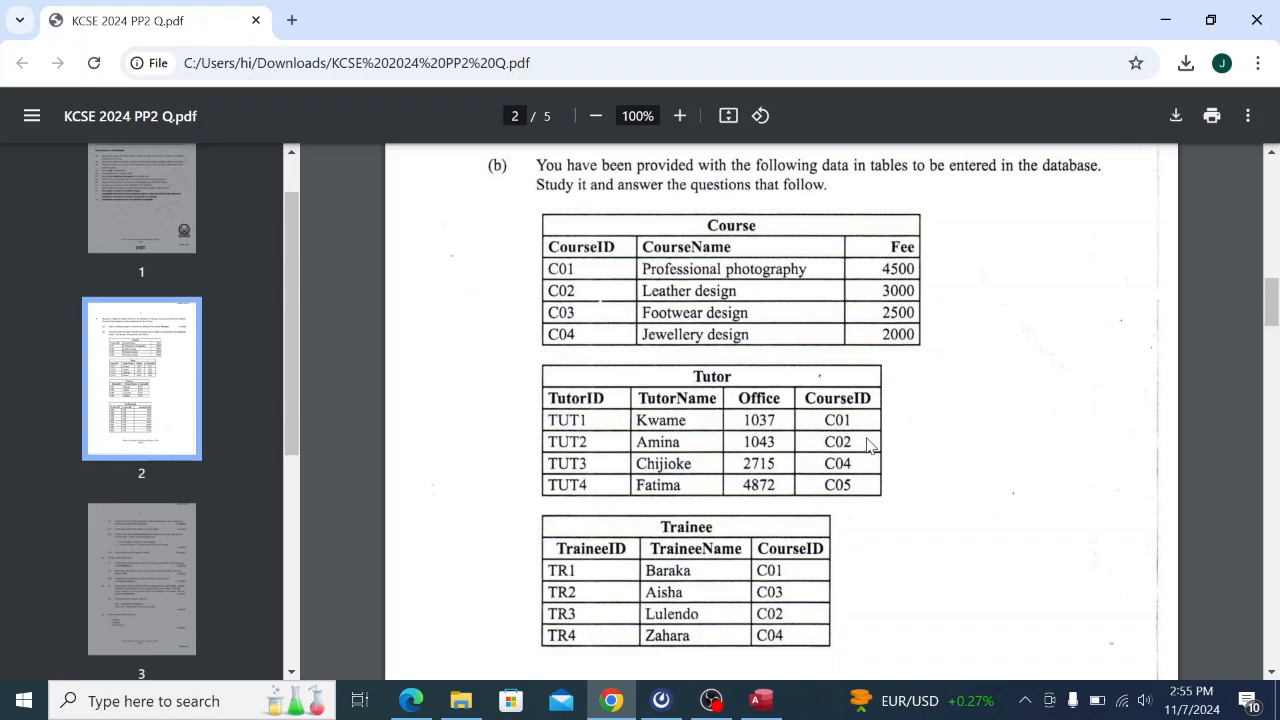
pyautogui.moveTo(758, 705)
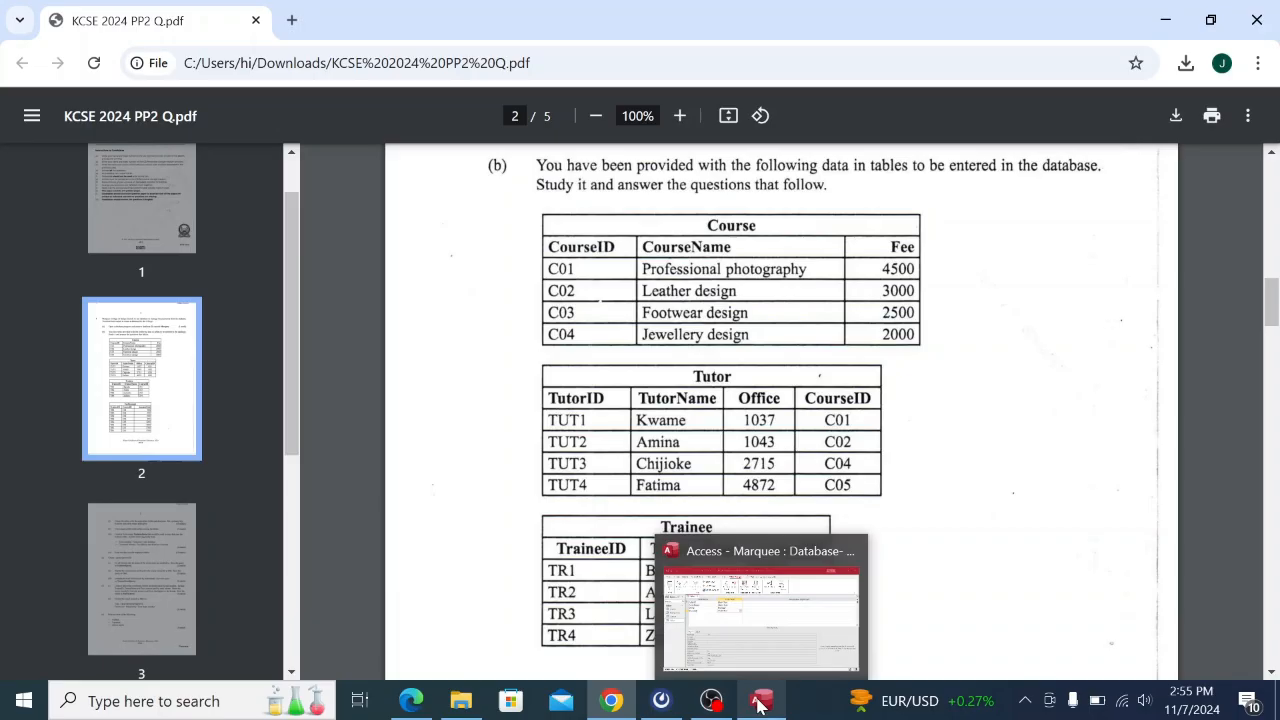
pyautogui.click(760, 615)
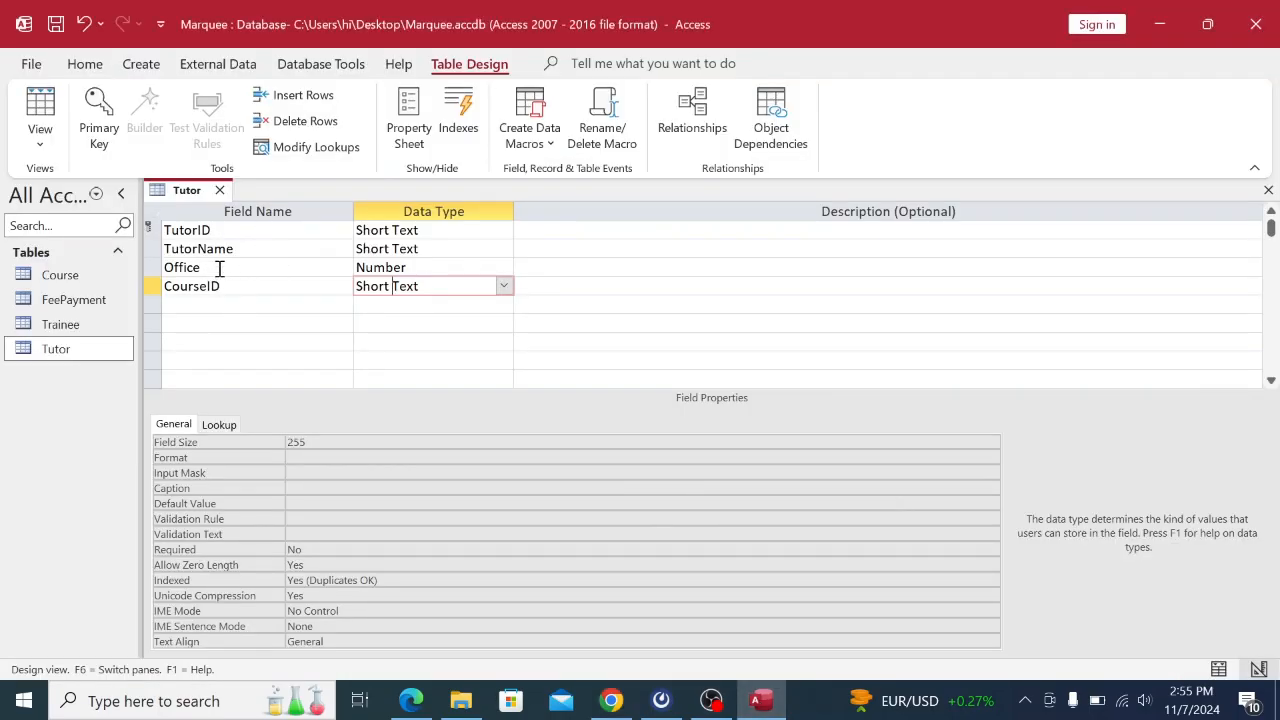
pyautogui.click(390, 286)
# Save and close the Tutor table design.
pyautogui.rightClick(195, 198)
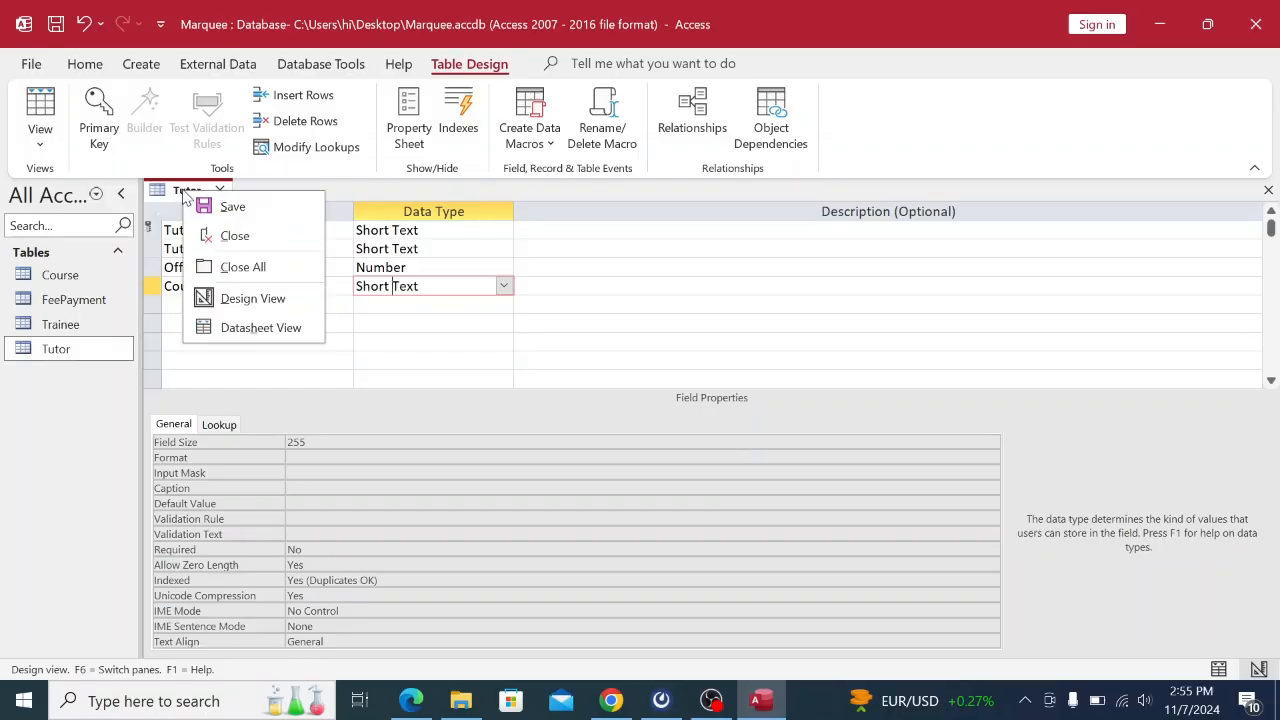
pyautogui.click(226, 212)
pyautogui.rightClick(190, 200)
pyautogui.click(240, 242)
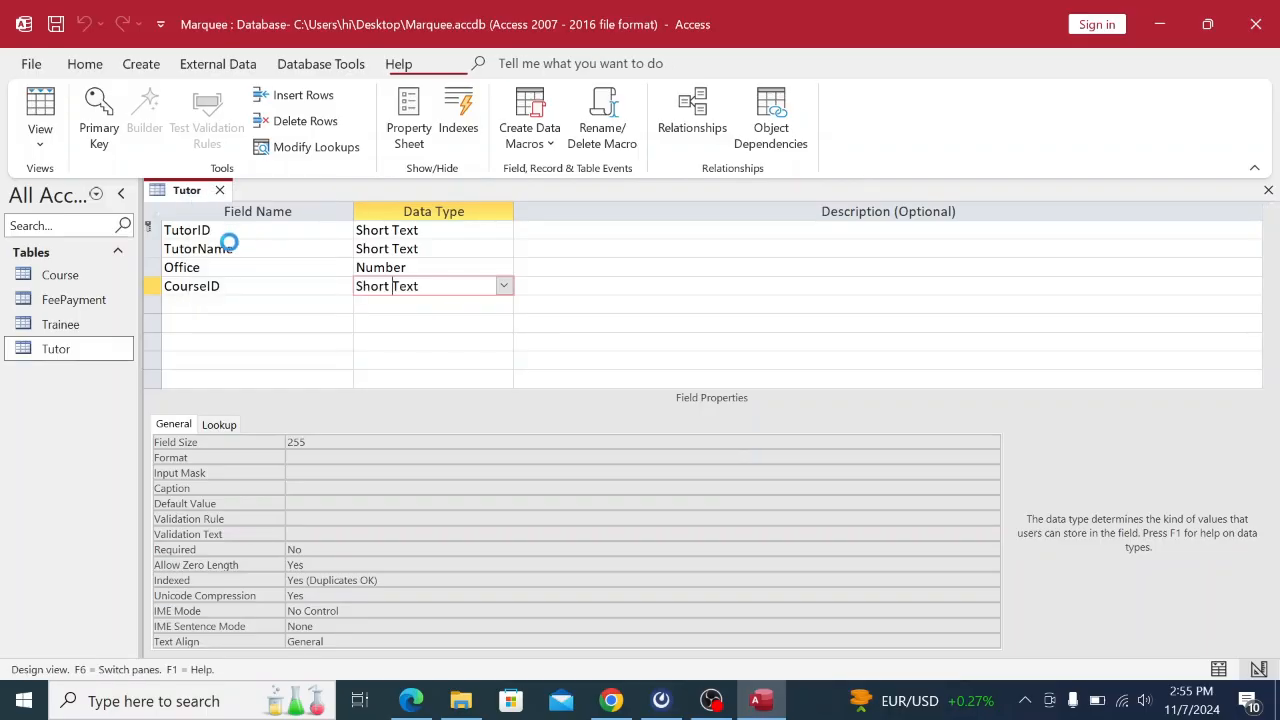
pyautogui.click(90, 328)
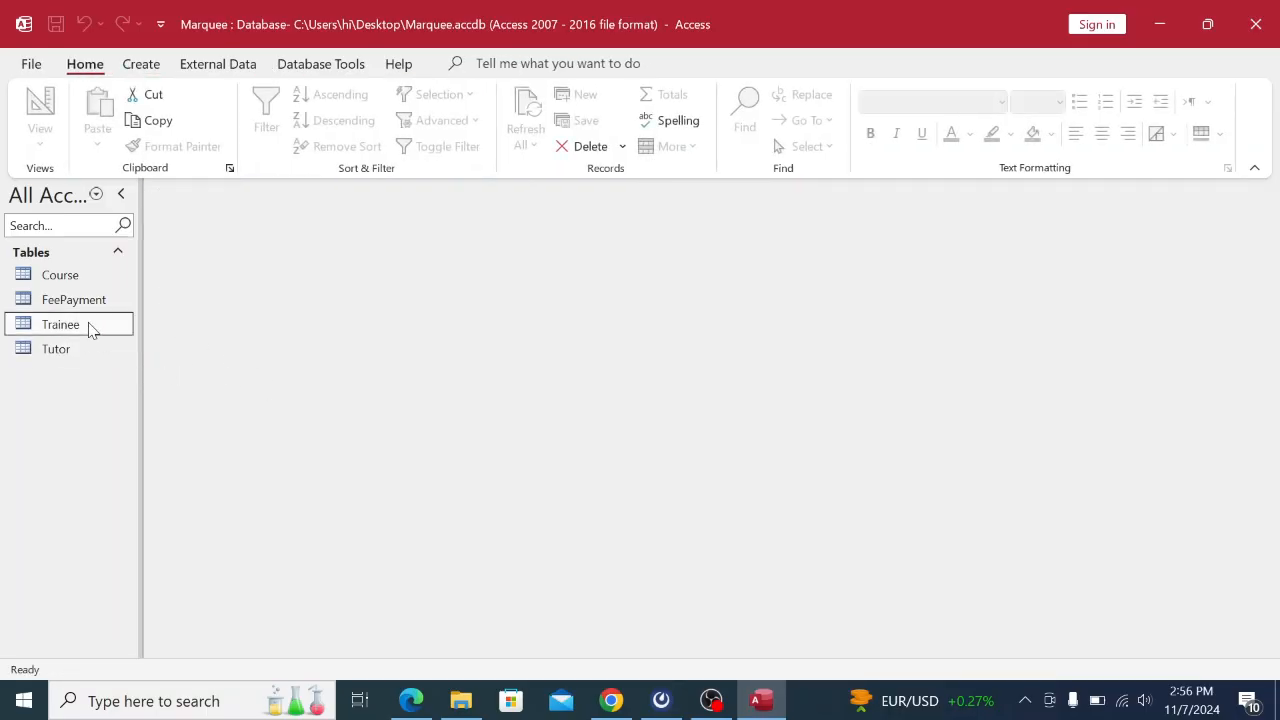
# Open the Trainee table and switch it to Design View.
pyautogui.rightClick(90, 328)
pyautogui.click(135, 273)
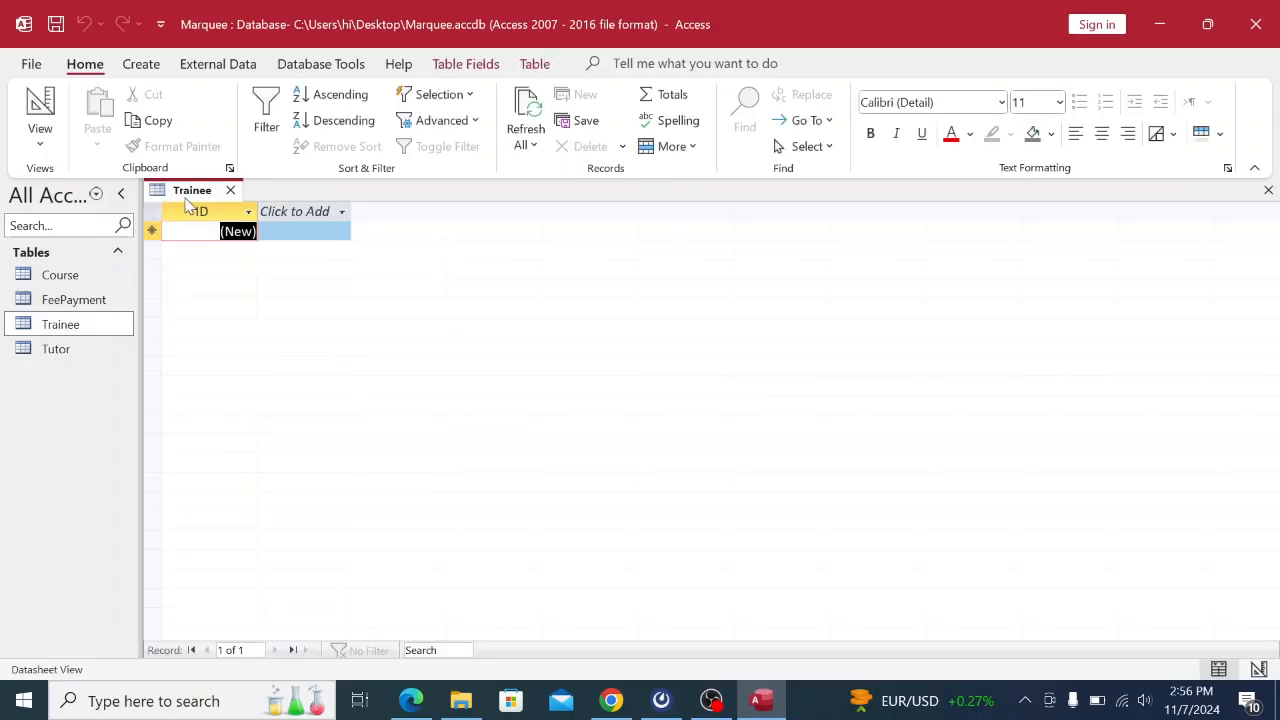
pyautogui.rightClick(188, 200)
pyautogui.click(236, 303)
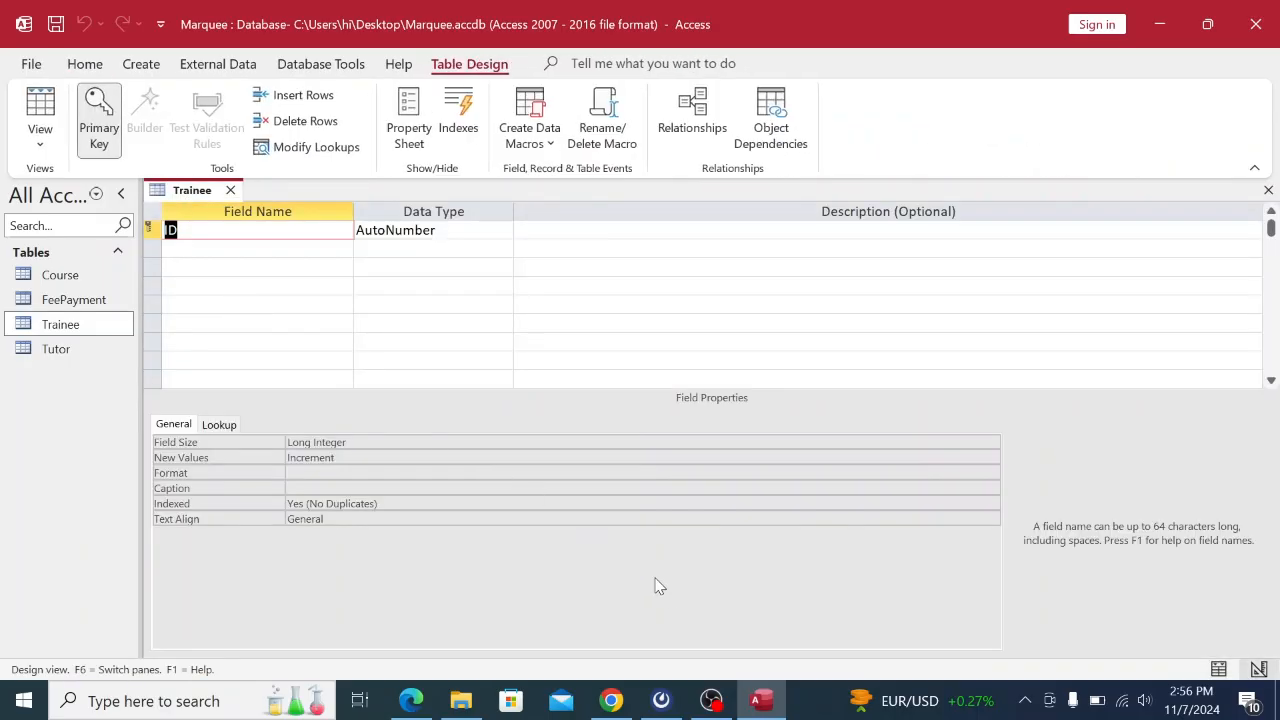
# Scroll the PDF to the Trainee and FeePayment table specifications for reference.
pyautogui.click(611, 700)
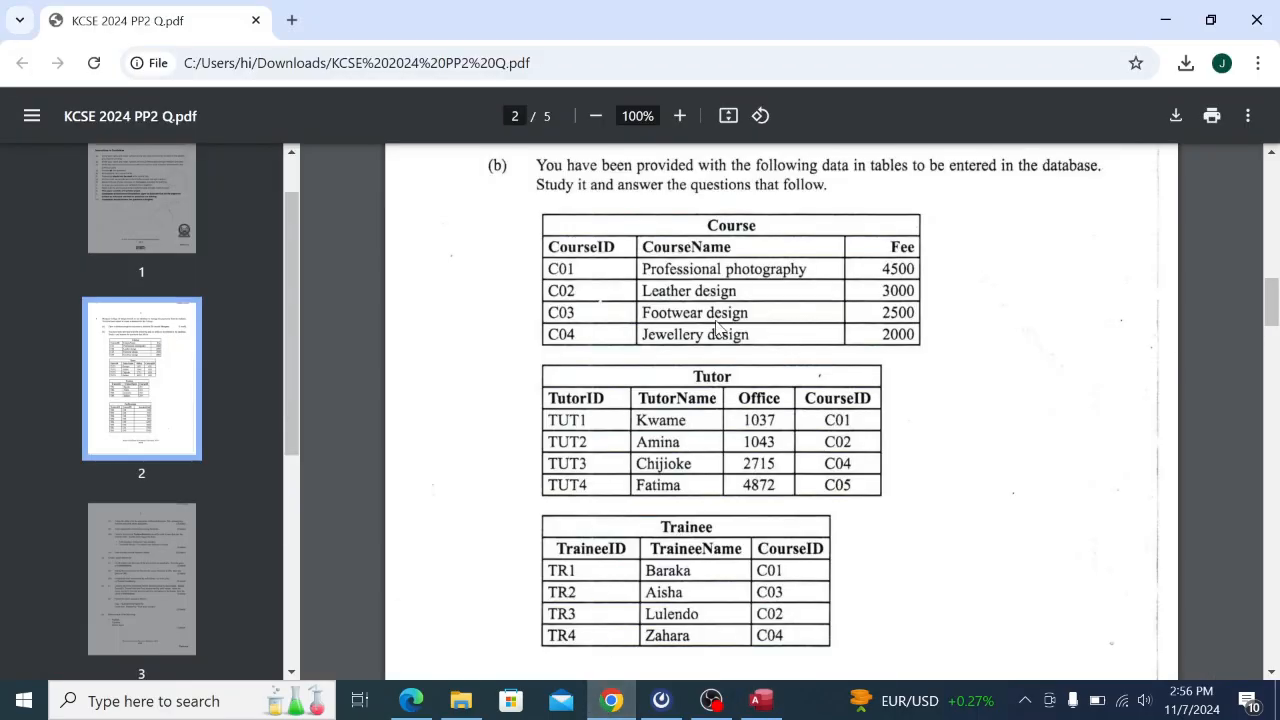
pyautogui.scroll(-2, 728, 363)
pyautogui.scroll(-3, 728, 363)
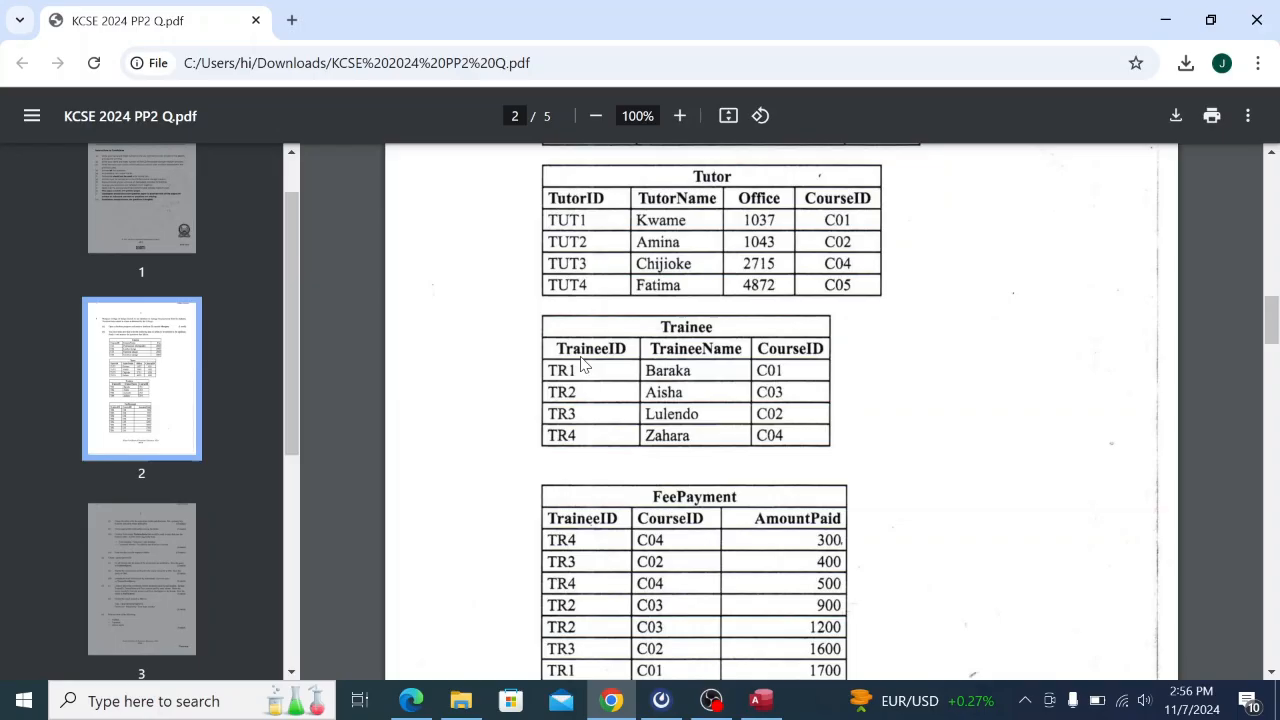
pyautogui.click(762, 702)
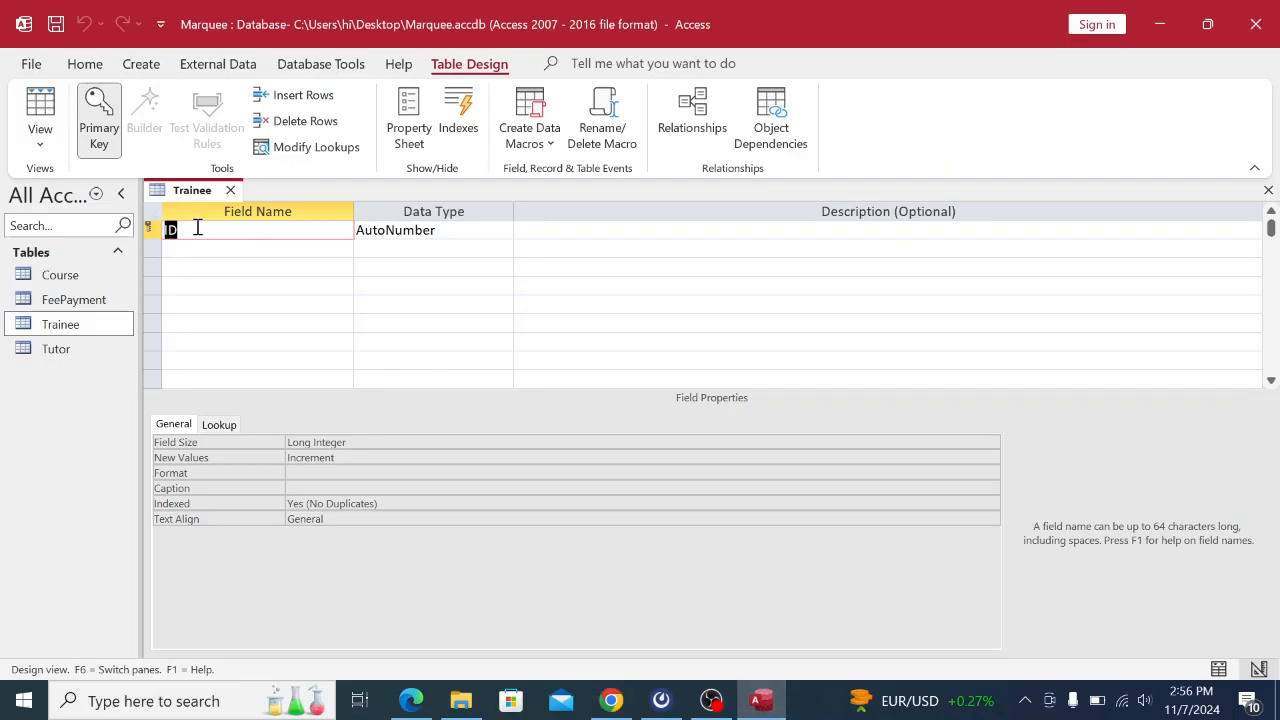
# Rename the first Trainee field to TraineeID and make it Short Text.
pyautogui.press('BackSpace')
pyautogui.press('capslock')
pyautogui.write('T')
pyautogui.press('capslock')
pyautogui.write('rainee')
pyautogui.press('capslock')
pyautogui.write('I')
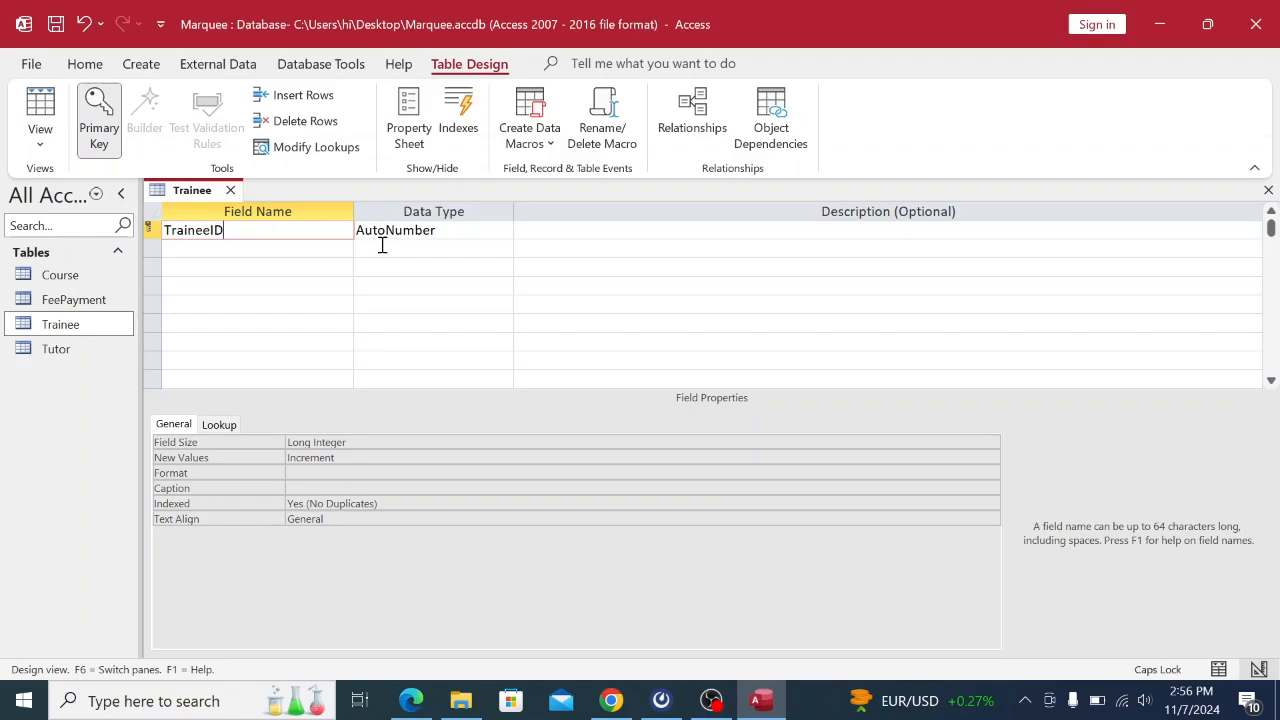
pyautogui.click(491, 239)
pyautogui.click(503, 230)
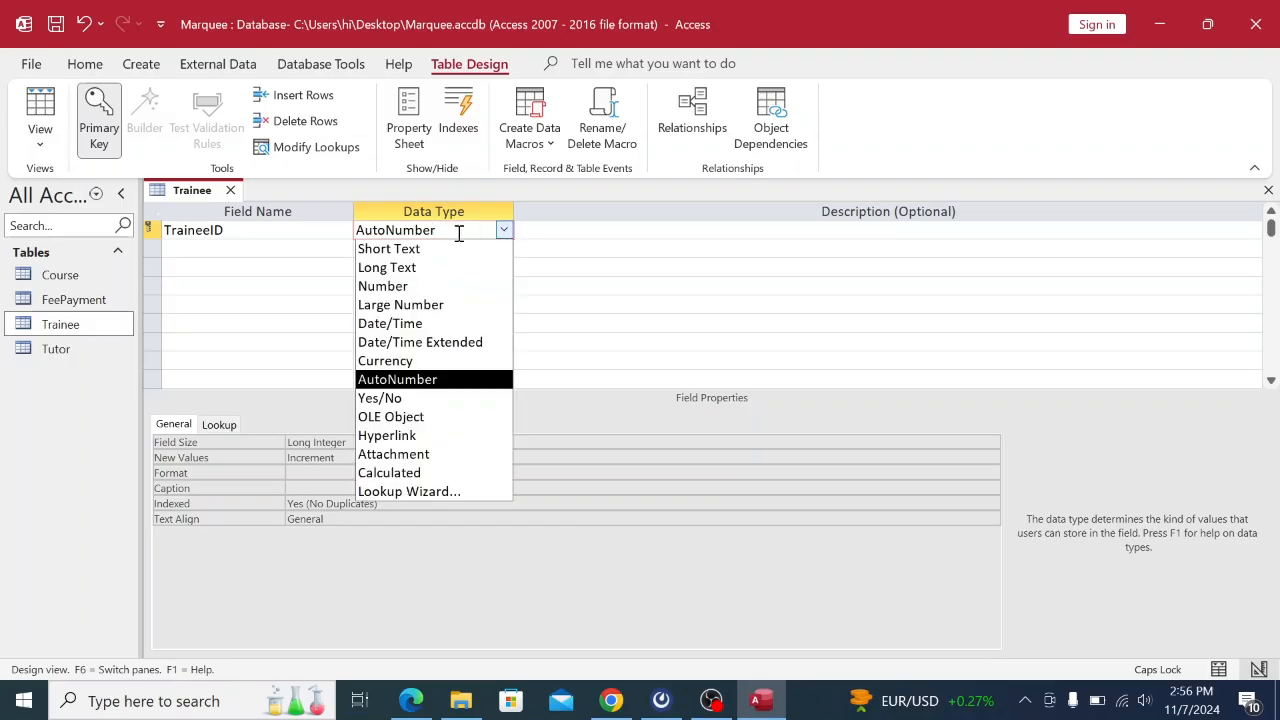
pyautogui.click(386, 247)
pyautogui.click(283, 247)
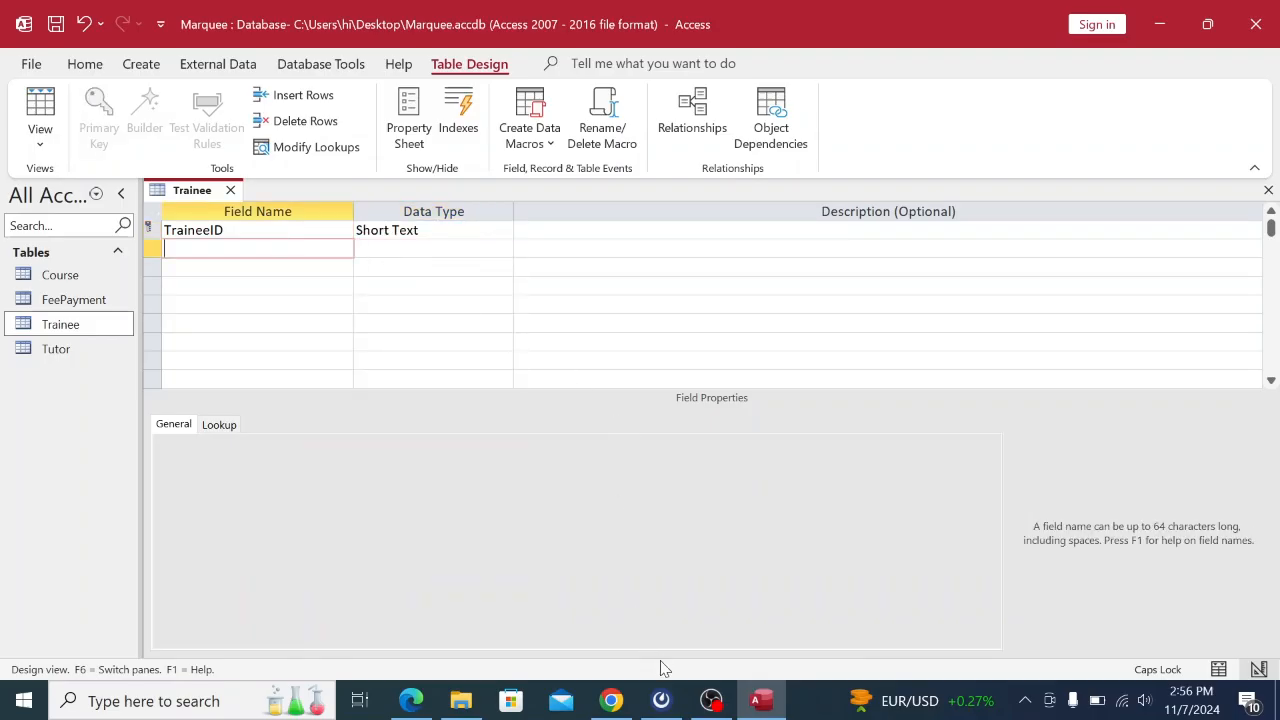
# Add TraineeName as a Short Text field, checking the PDF for the field list.
pyautogui.click(611, 700)
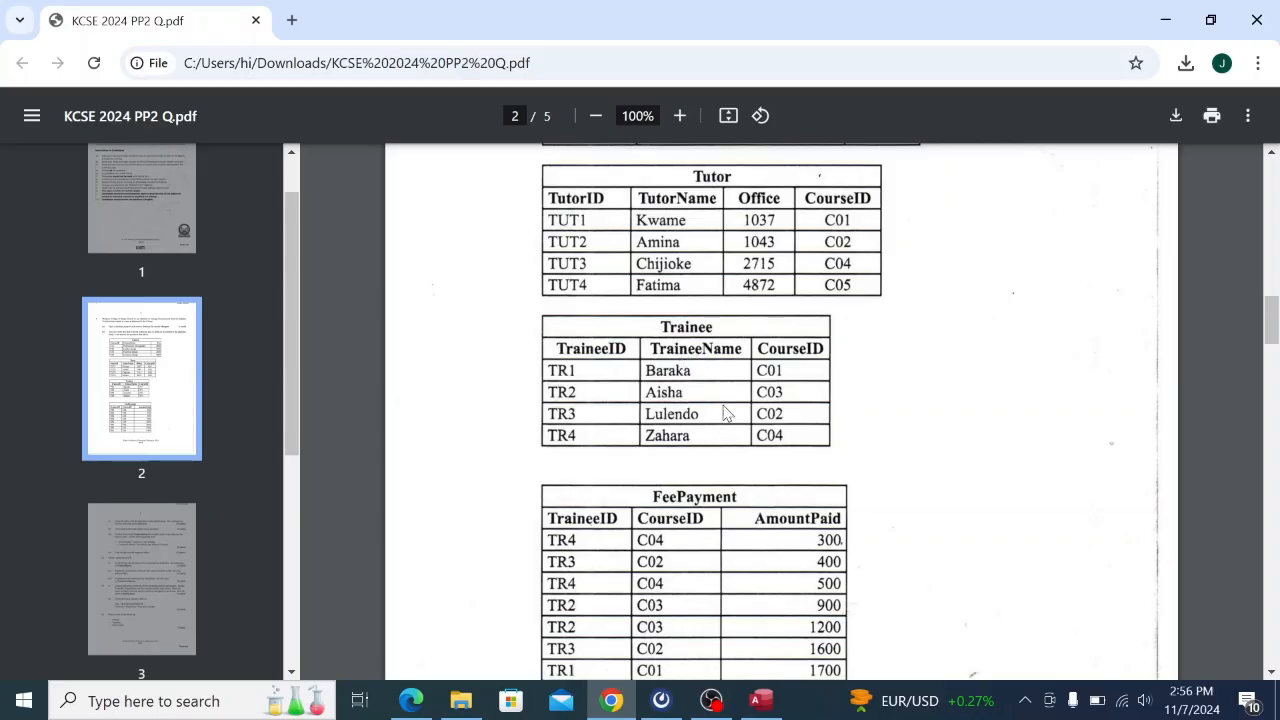
pyautogui.click(761, 700)
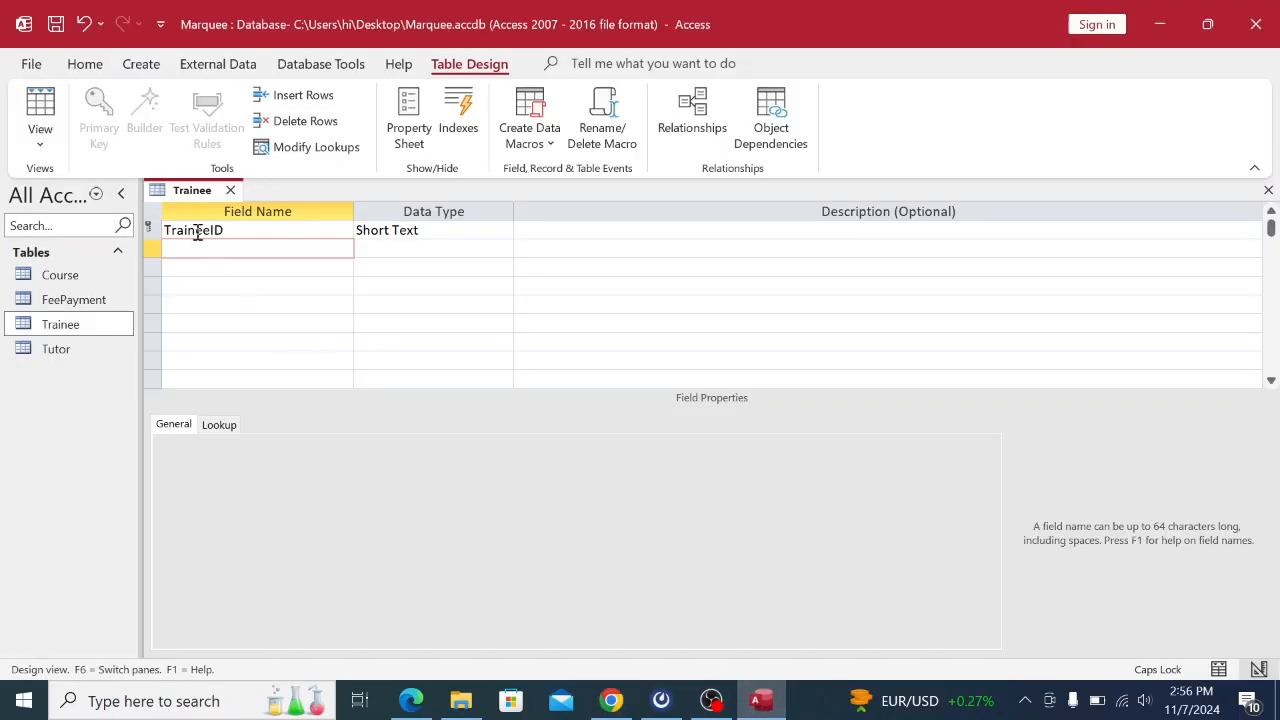
pyautogui.write('t')
pyautogui.press('capslock')
pyautogui.press('capslock')
pyautogui.press('capslock')
pyautogui.press('capslock')
pyautogui.press('capslock')
pyautogui.write('me')
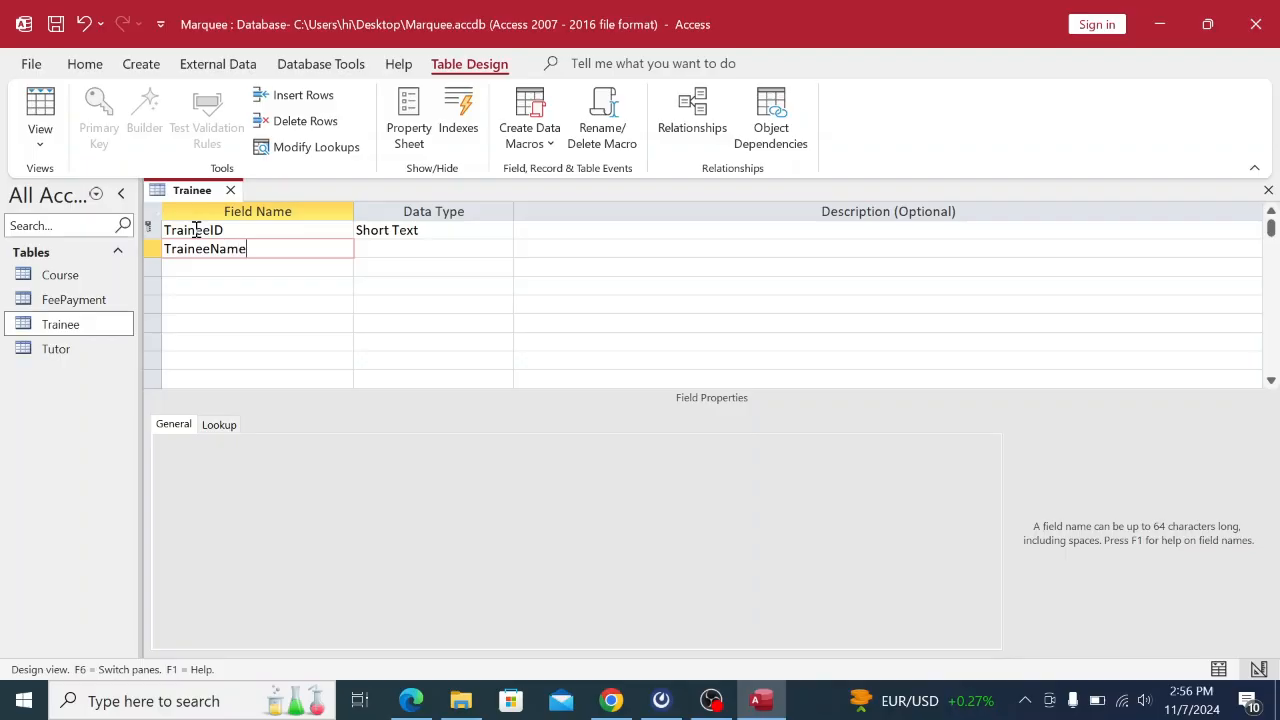
pyautogui.click(371, 249)
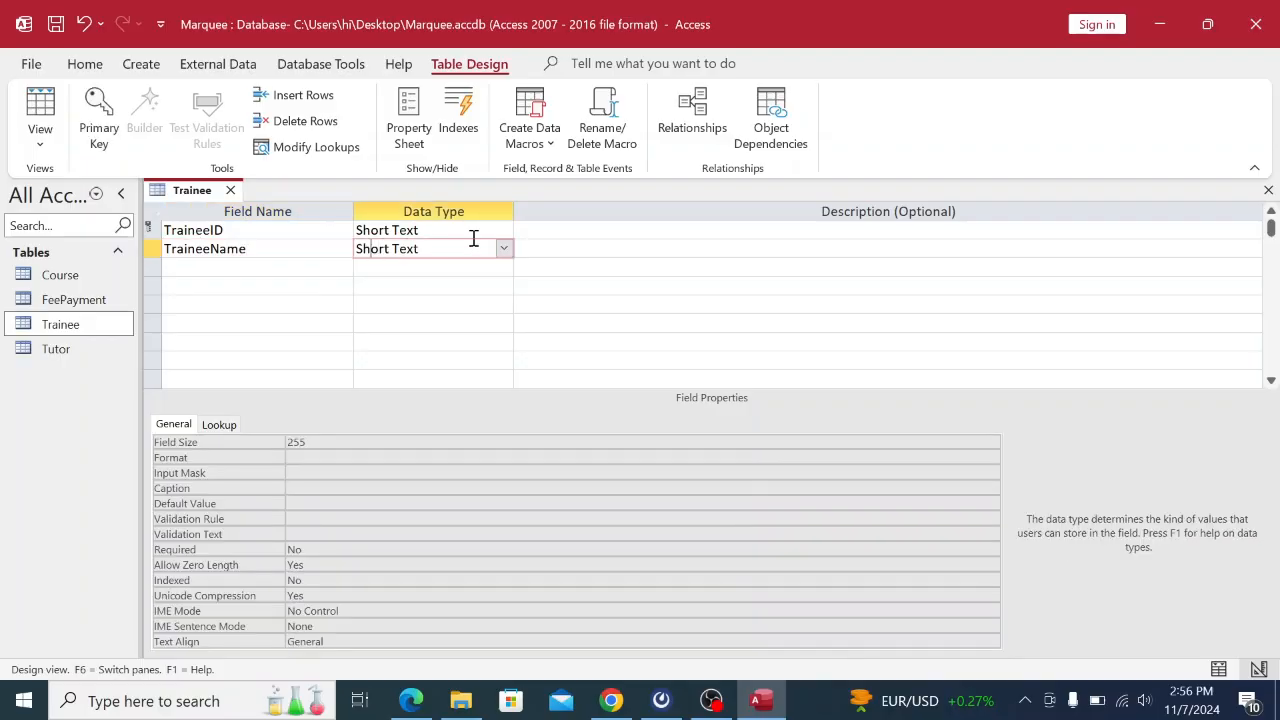
pyautogui.click(214, 266)
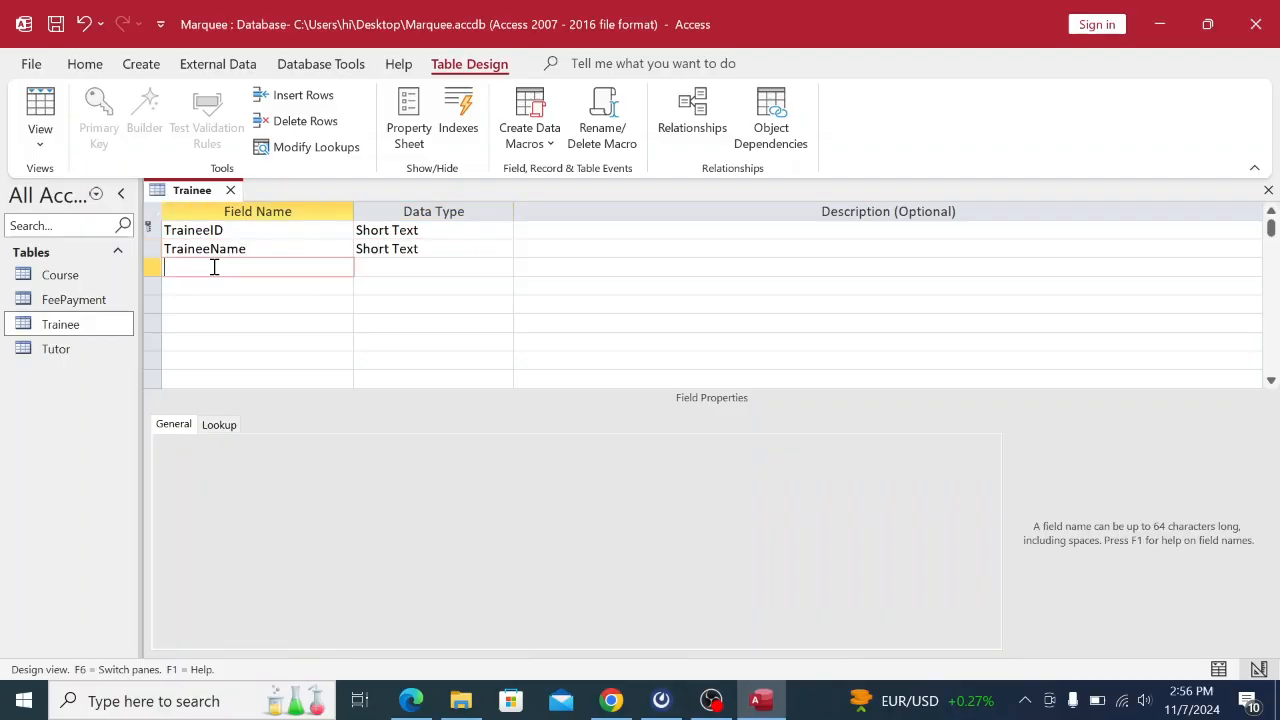
# Add CourseID as a Short Text field and verify the fields against the PDF.
pyautogui.click(614, 698)
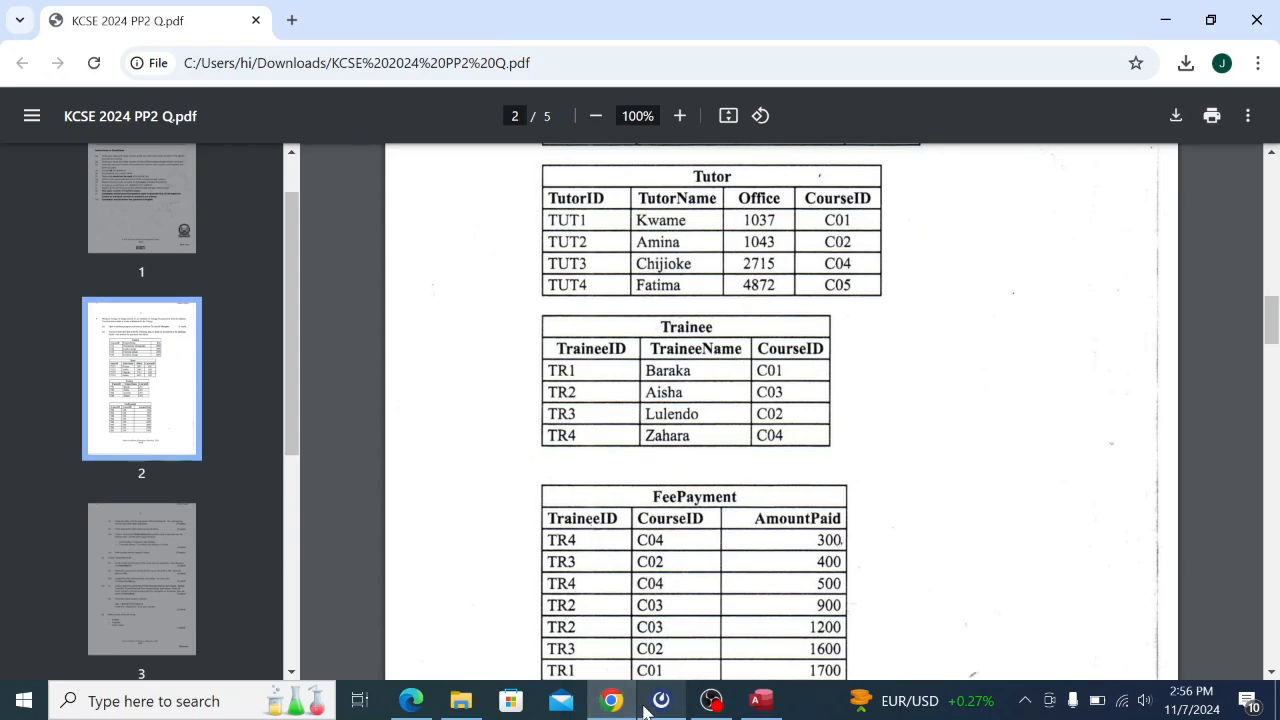
pyautogui.click(762, 700)
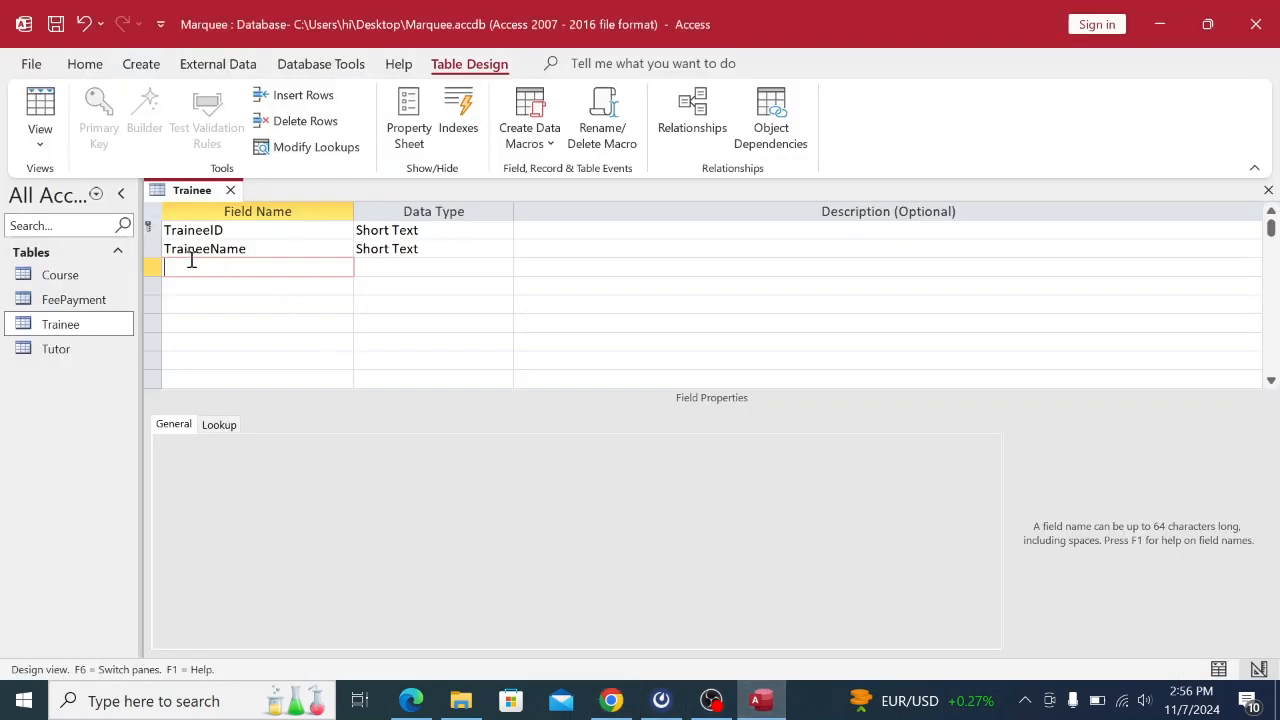
pyautogui.press('capslock')
pyautogui.write('C')
pyautogui.press('capslock')
pyautogui.write('ourse')
pyautogui.press('capslock')
pyautogui.write('ID')
pyautogui.press('capslock')
pyautogui.click(398, 266)
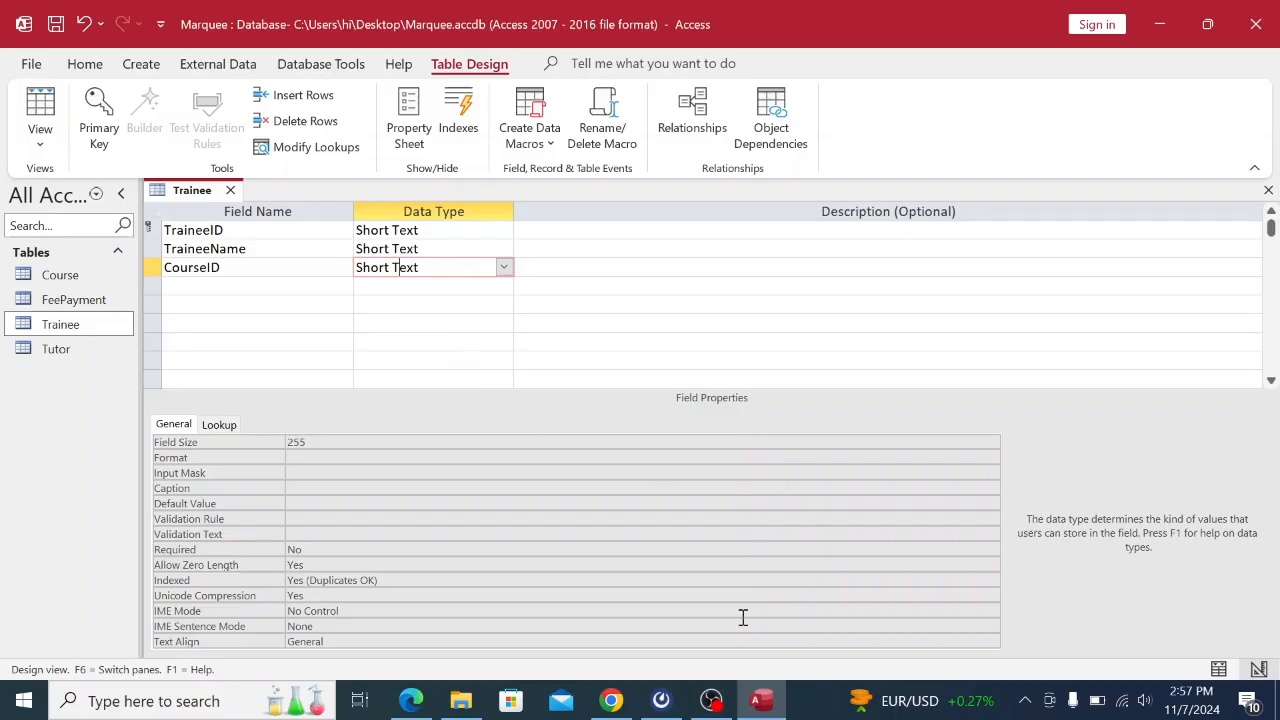
pyautogui.click(611, 701)
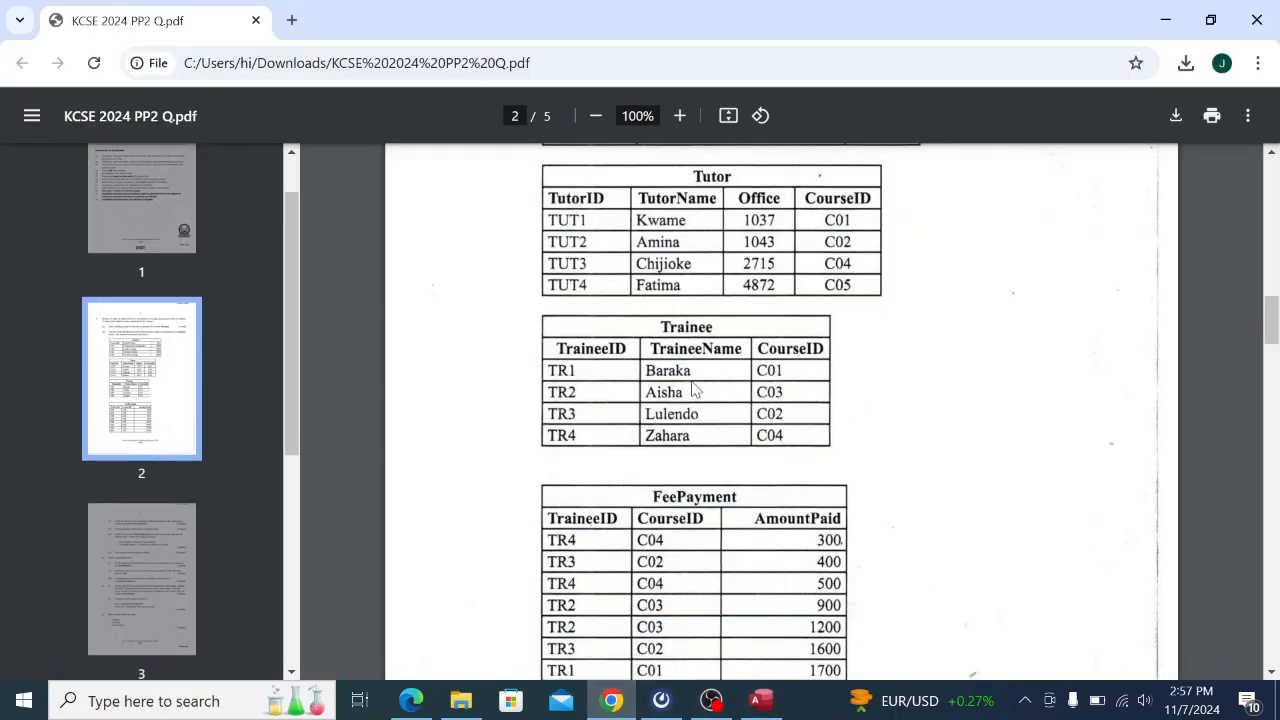
pyautogui.click(762, 703)
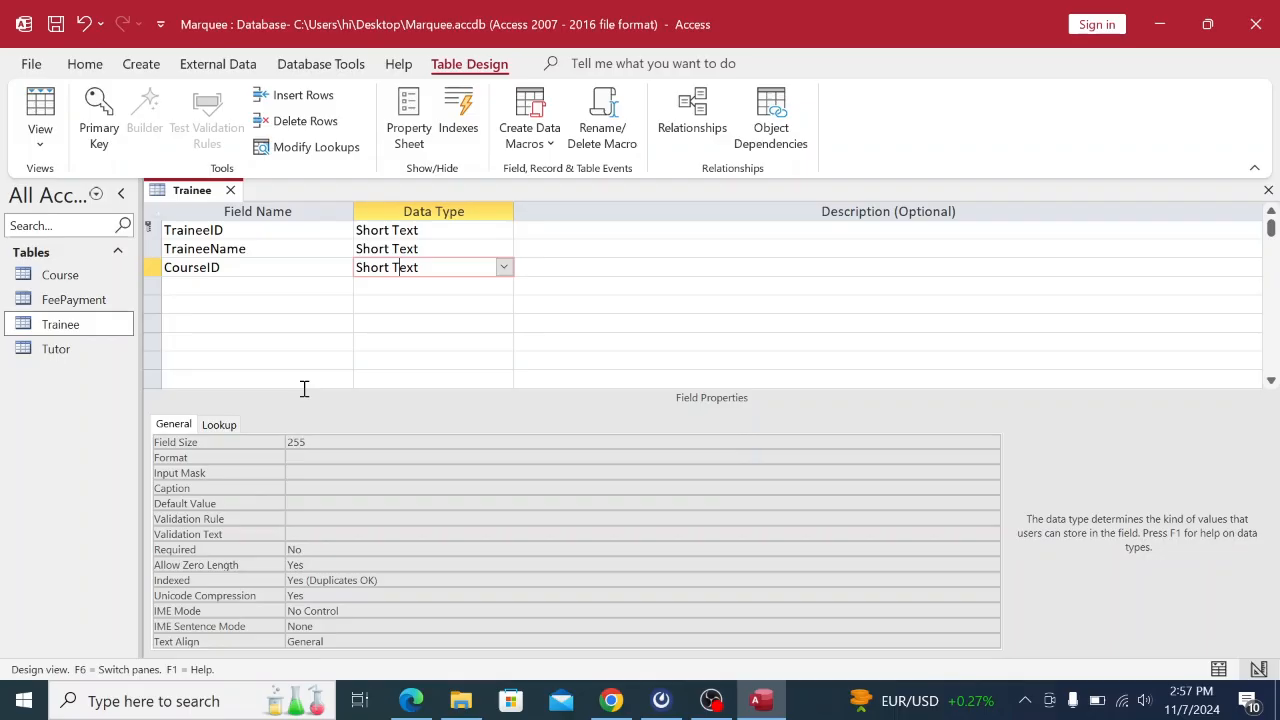
# Save and close the Trainee table design.
pyautogui.rightClick(200, 192)
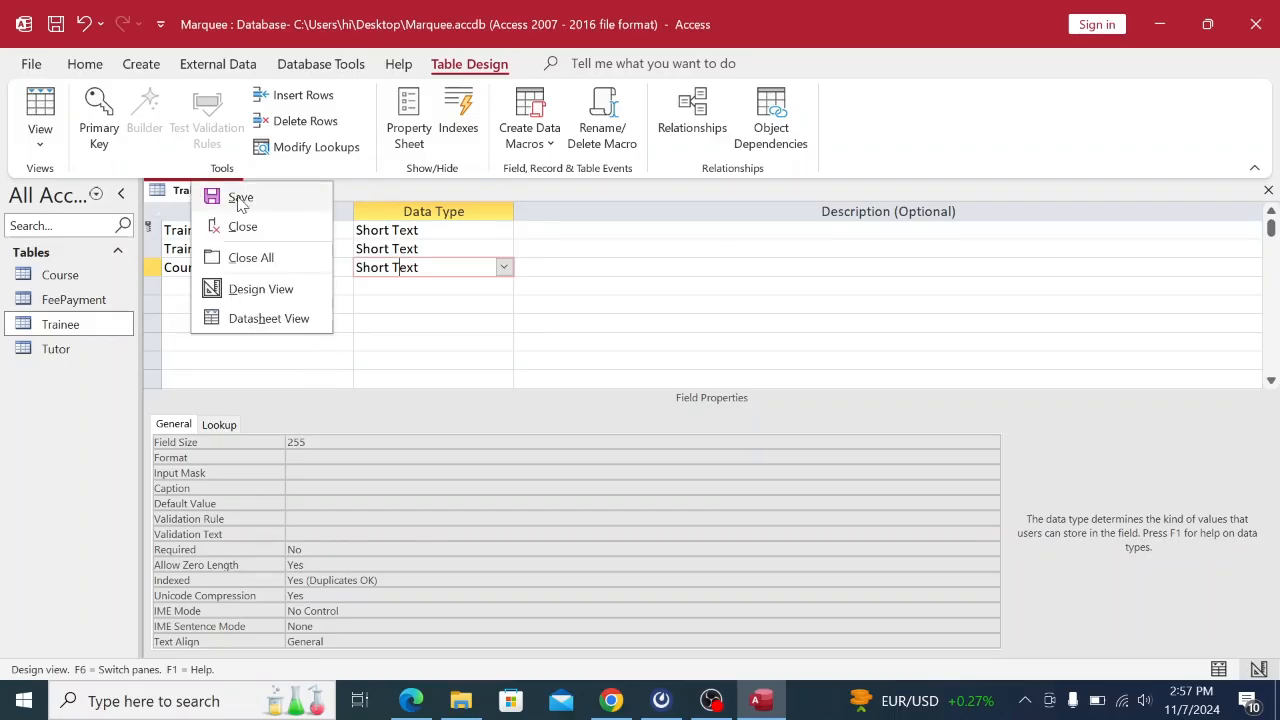
pyautogui.click(213, 204)
pyautogui.rightClick(206, 199)
pyautogui.click(251, 241)
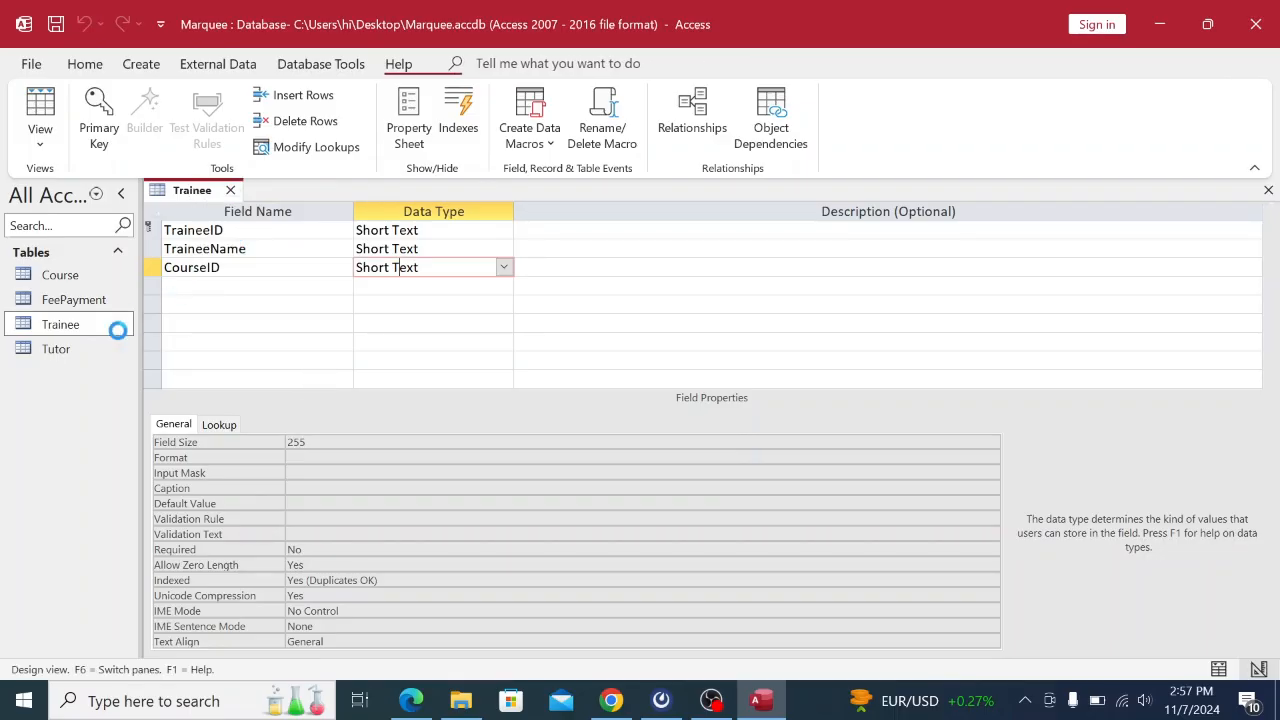
pyautogui.click(93, 358)
pyautogui.click(85, 309)
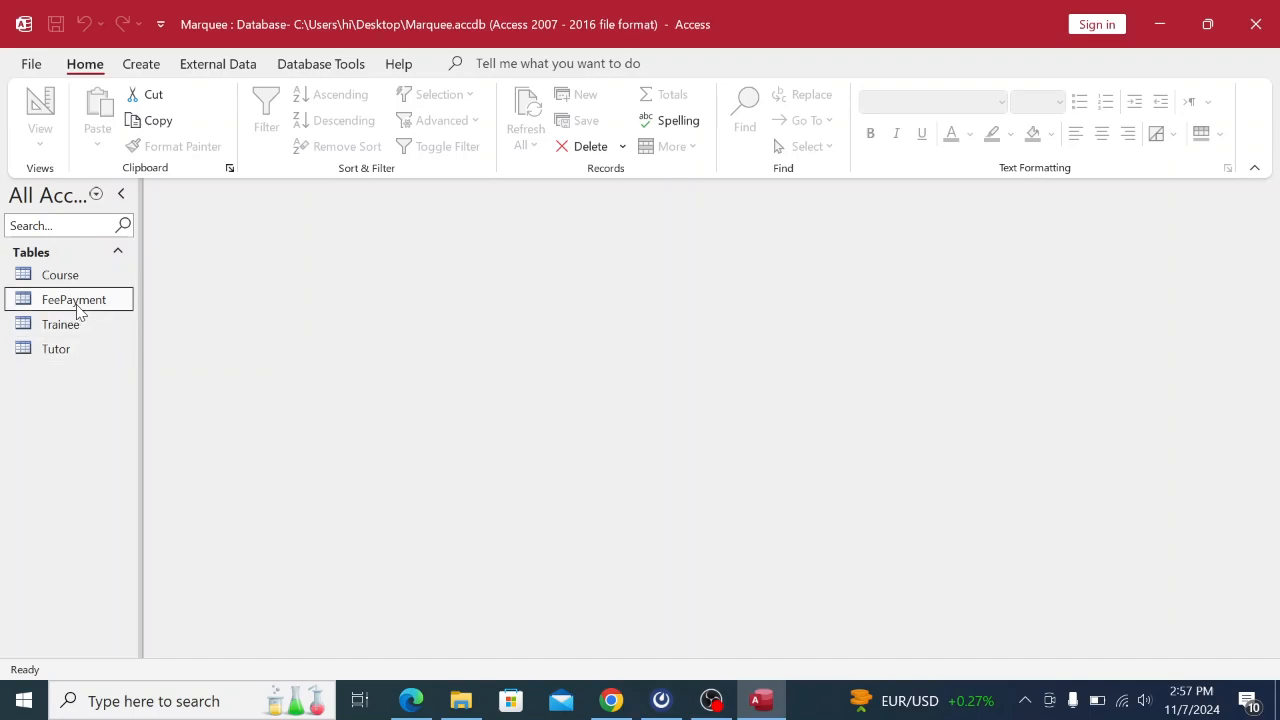
# Open the FeePayment table in Design View and look up its fields in the PDF.
pyautogui.rightClick(80, 312)
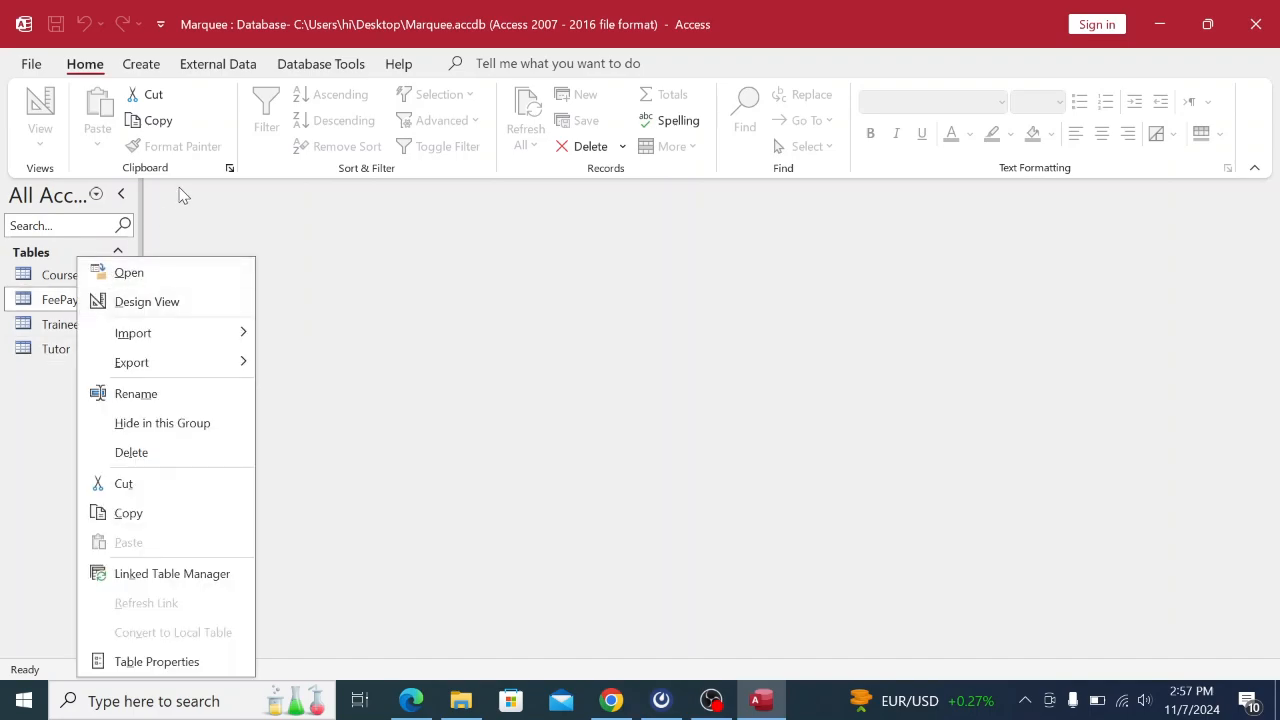
pyautogui.click(131, 278)
pyautogui.rightClick(167, 188)
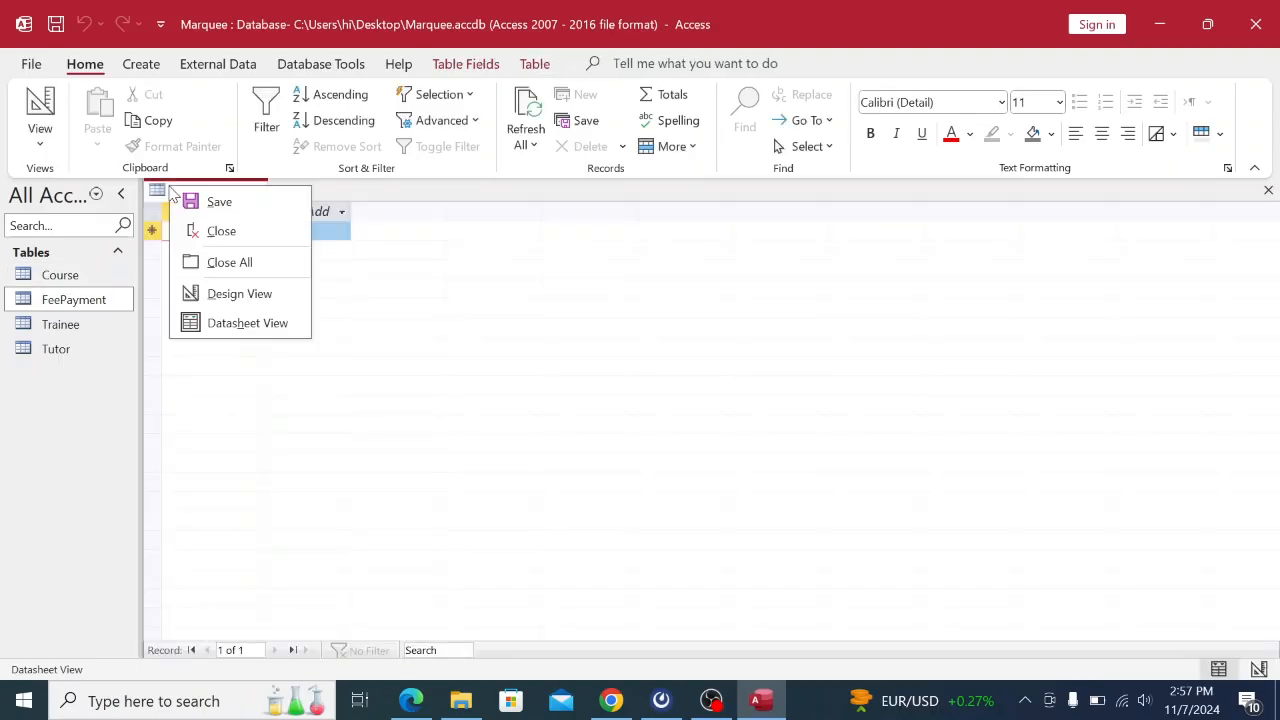
pyautogui.click(227, 292)
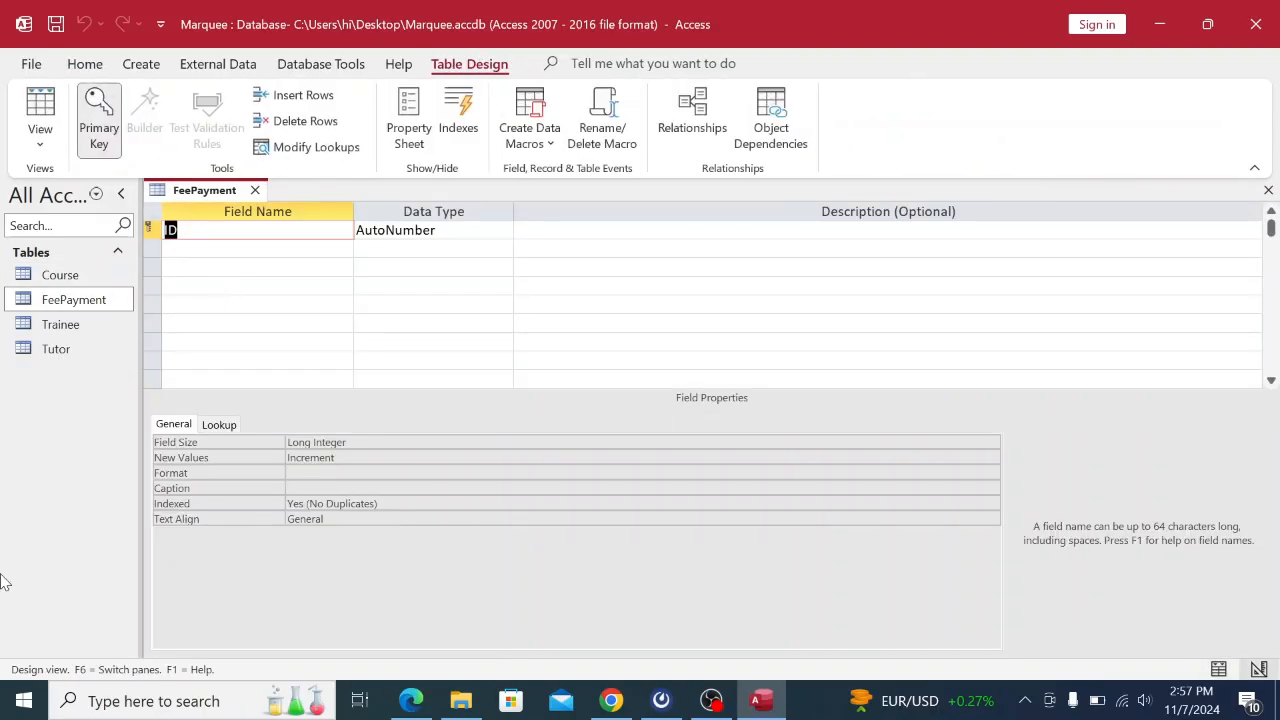
pyautogui.click(613, 702)
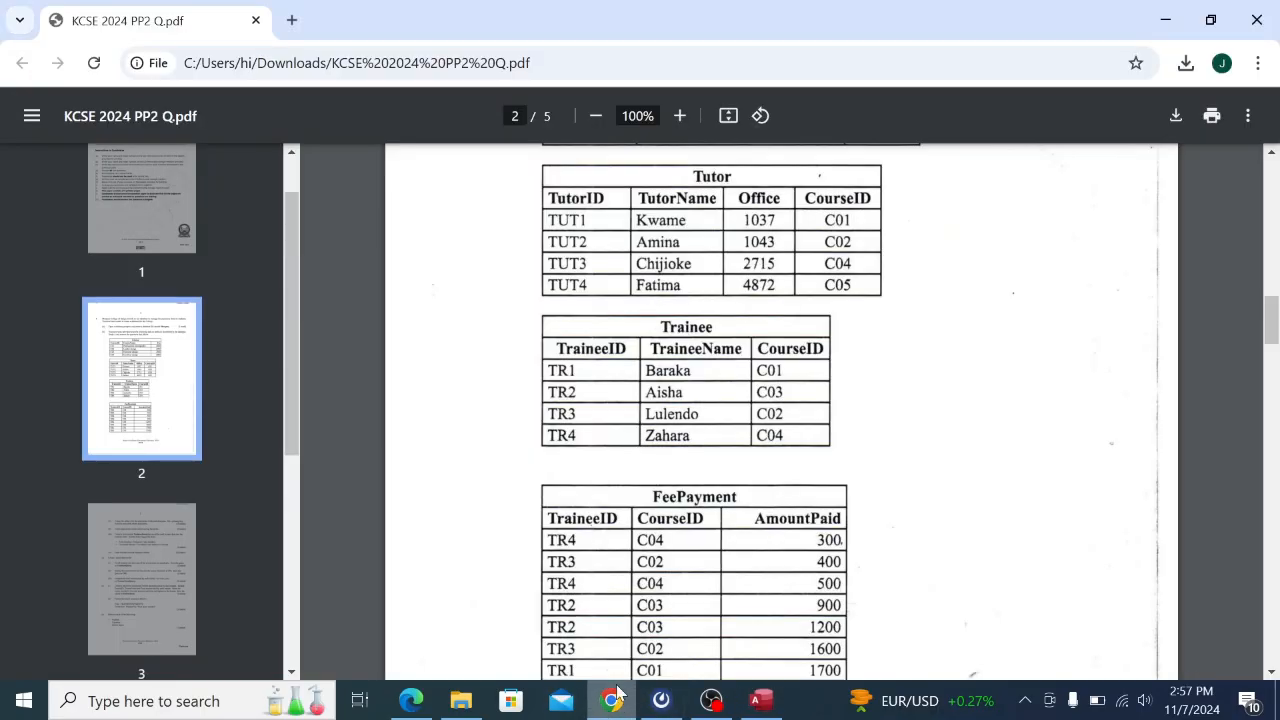
pyautogui.scroll(-1, 706, 493)
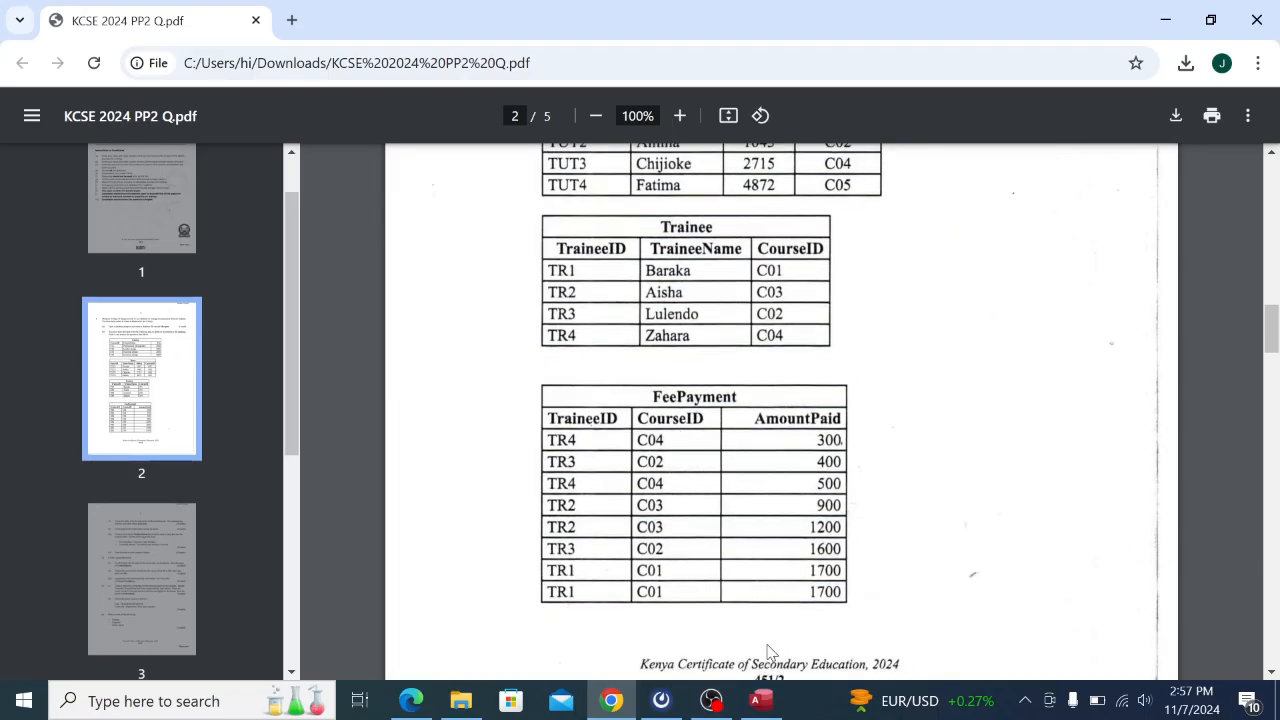
pyautogui.click(765, 700)
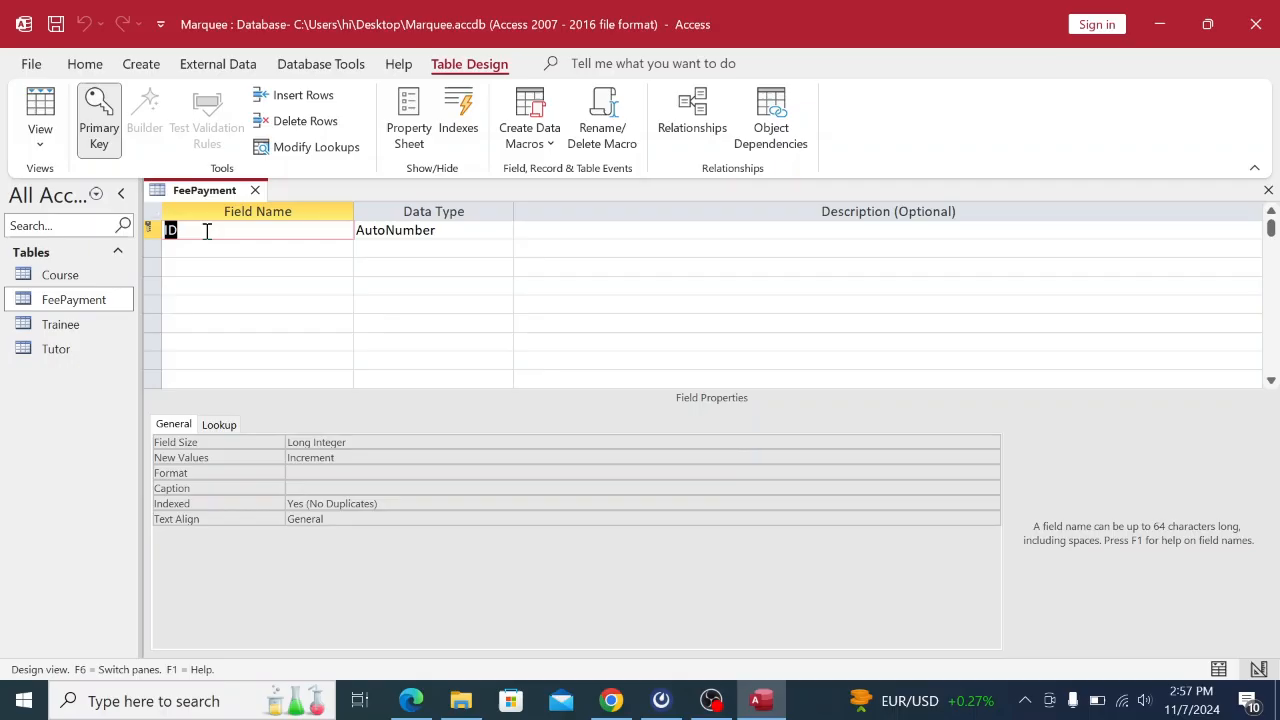
# Rename the first FeePayment field to TraineeID and change it from AutoNumber to Short Text.
pyautogui.press('BackSpace')
pyautogui.press('capslock')
pyautogui.press('capslock')
pyautogui.press('capslock')
pyautogui.press('capslock')
pyautogui.click(414, 230)
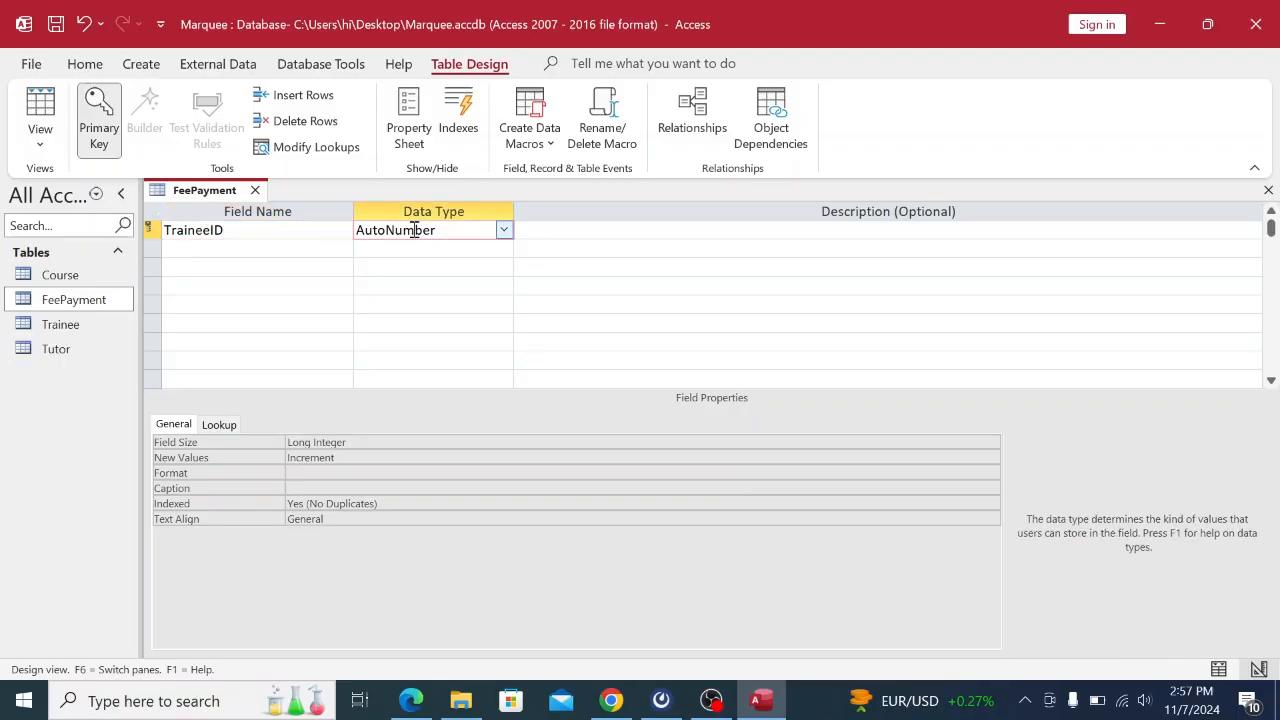
pyautogui.click(503, 230)
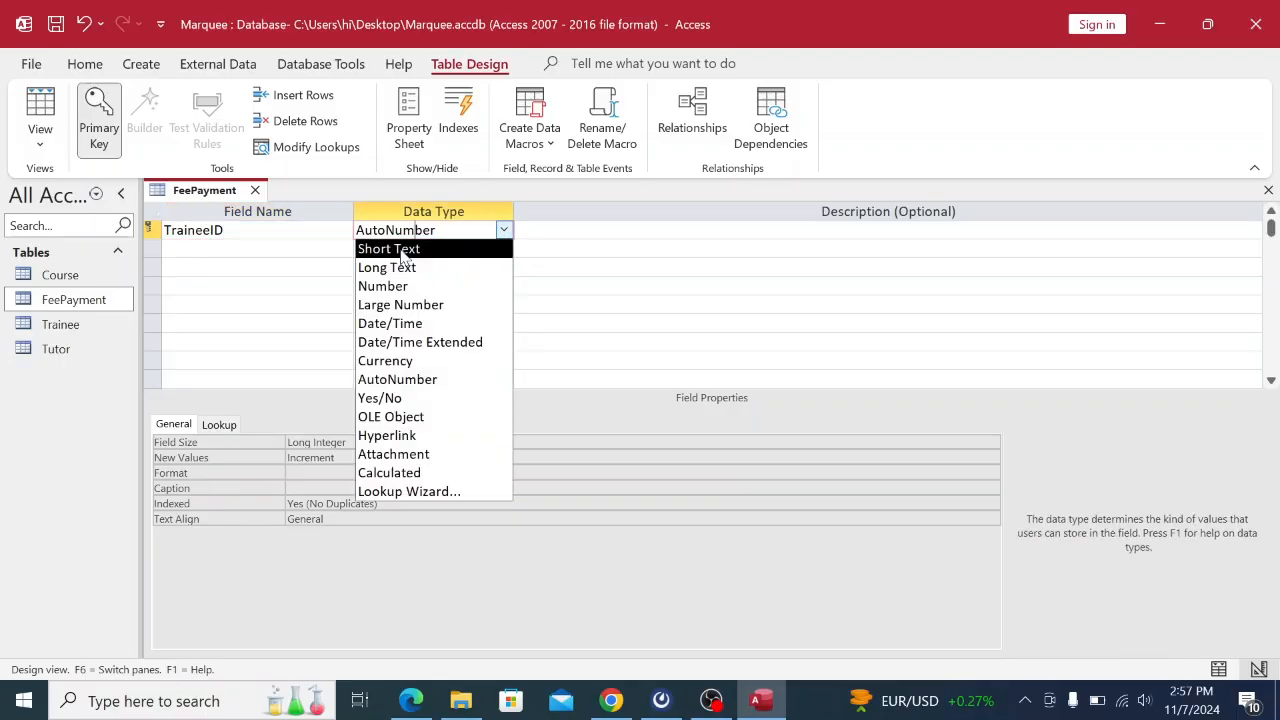
pyautogui.click(390, 246)
pyautogui.click(250, 250)
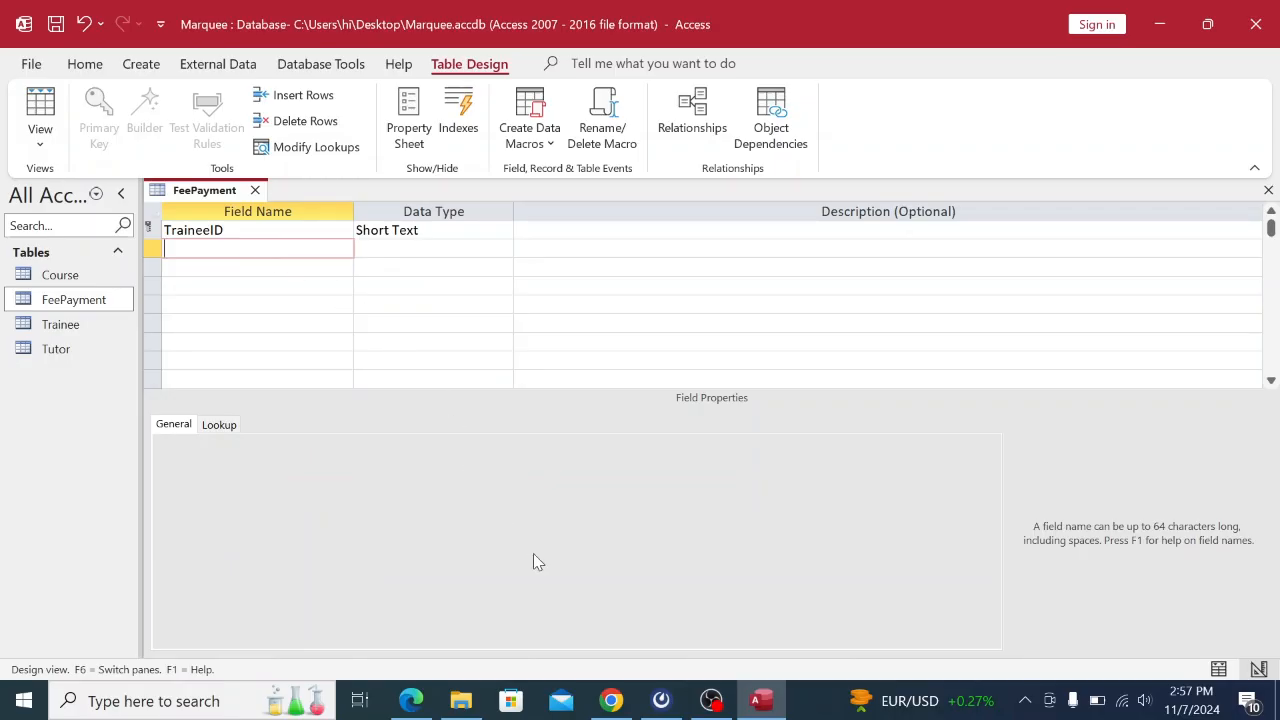
pyautogui.click(610, 700)
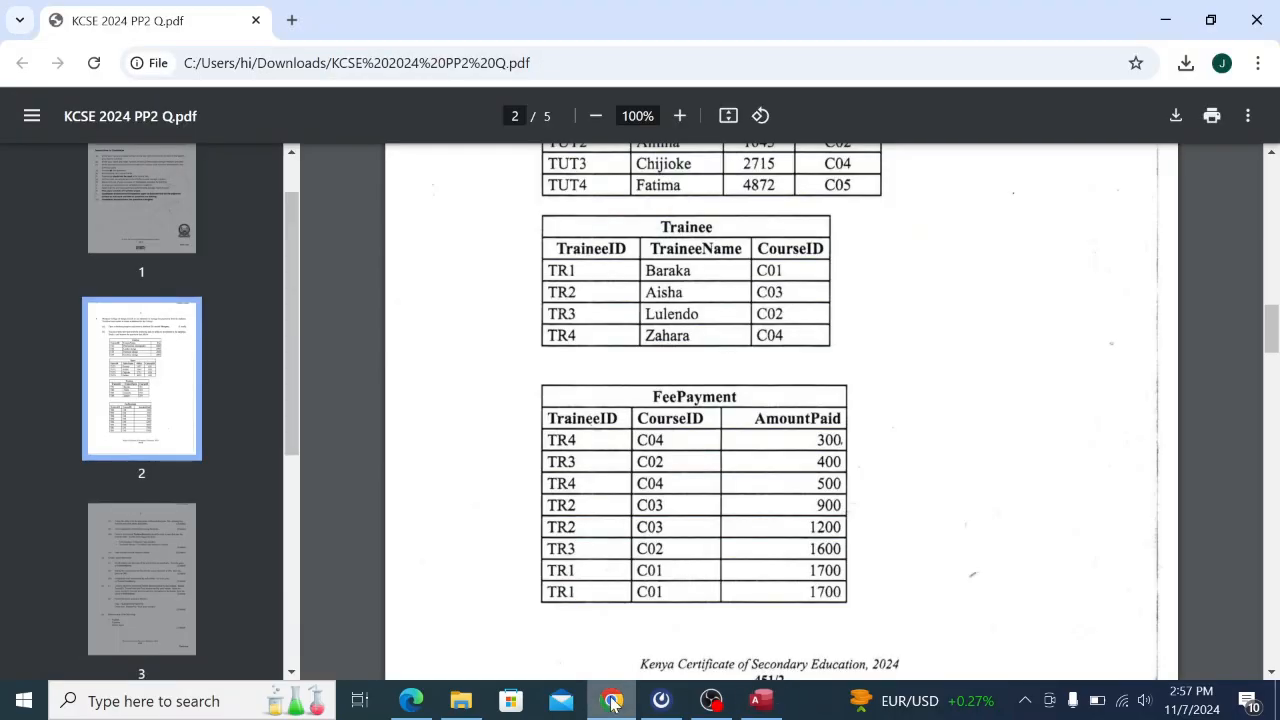
# Add CourseID as a Short Text field in the second row.
pyautogui.click(766, 700)
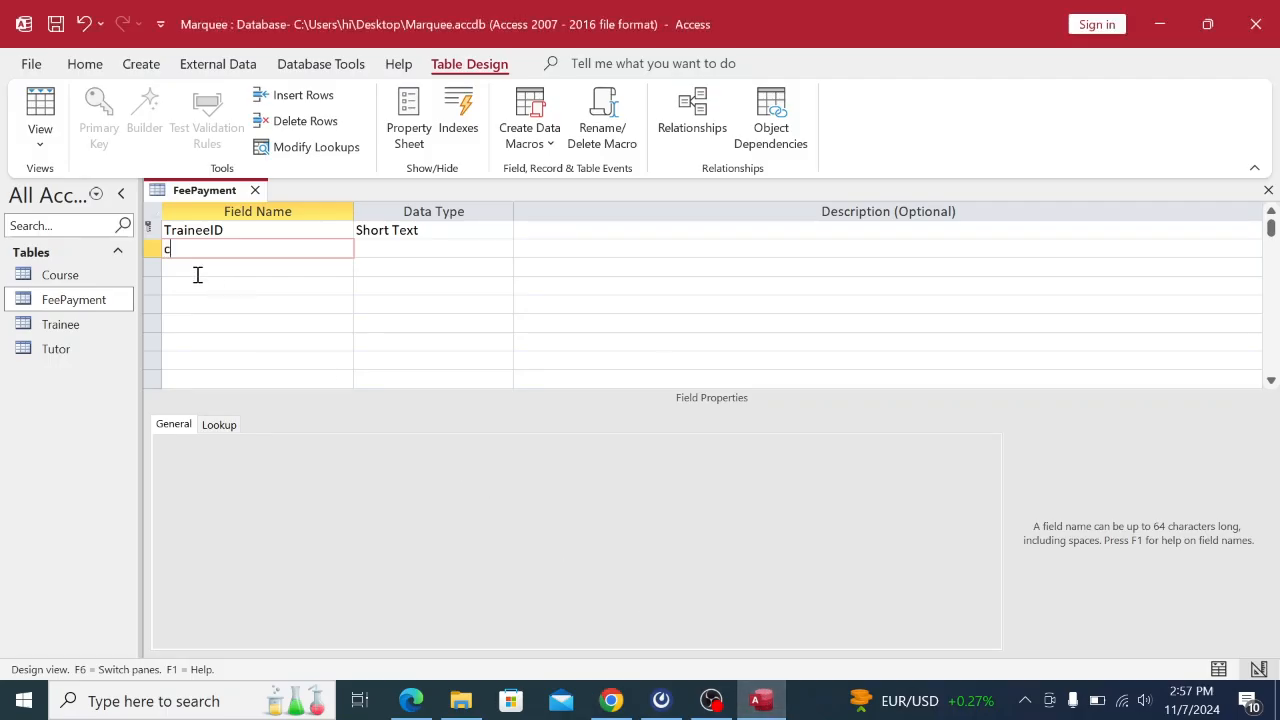
pyautogui.press('BackSpace')
pyautogui.press('capslock')
pyautogui.write('C')
pyautogui.press('capslock')
pyautogui.write('o')
pyautogui.press('capslock')
pyautogui.write('urseID')
pyautogui.press('capslock')
pyautogui.click(360, 244)
pyautogui.click(173, 262)
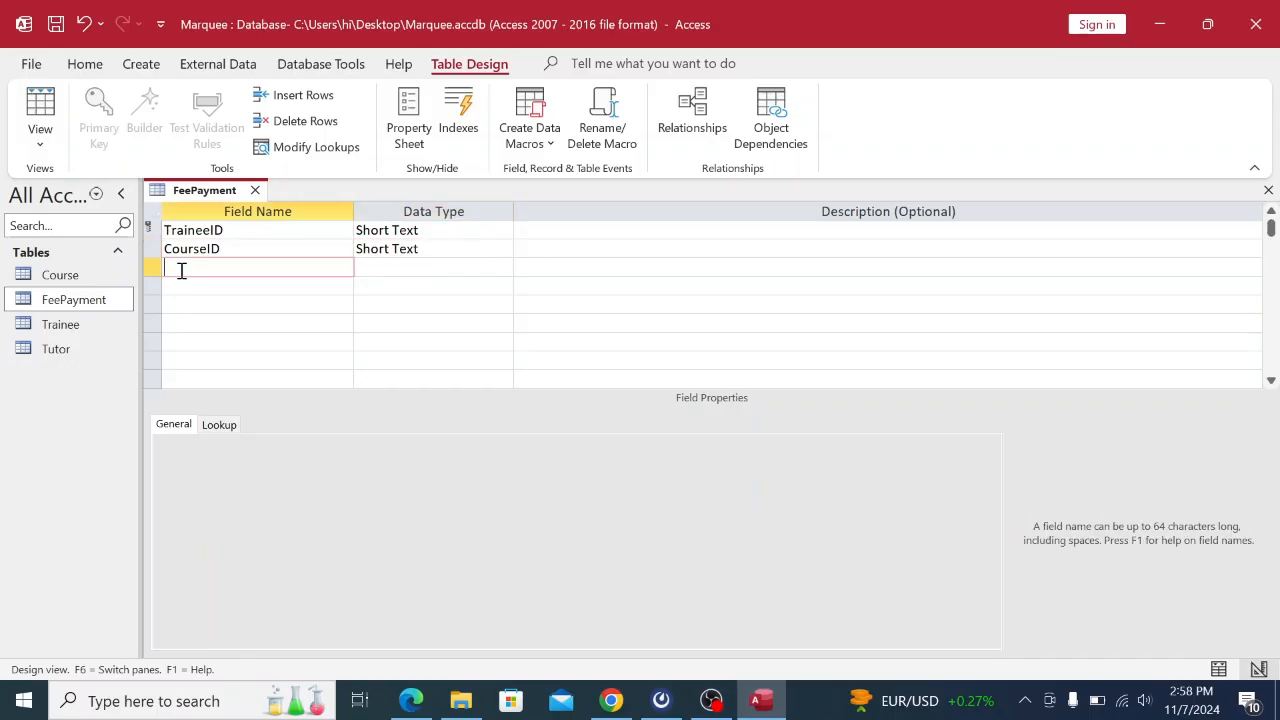
pyautogui.click(611, 700)
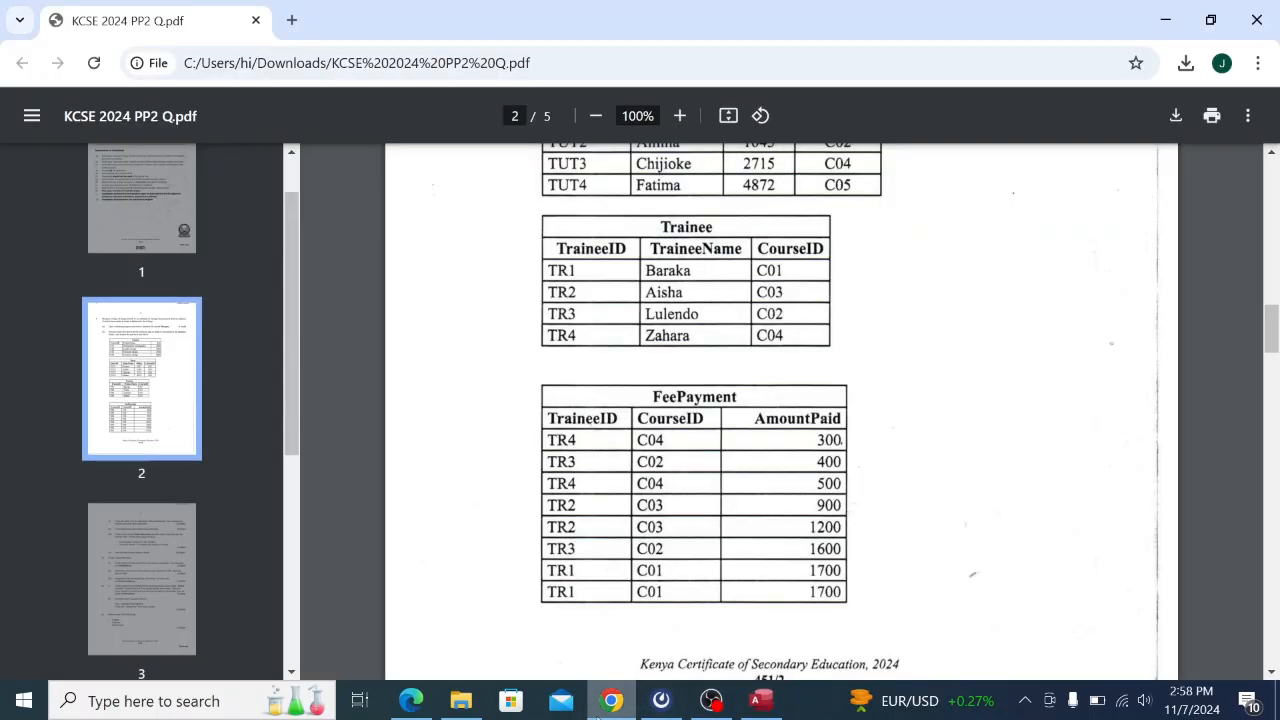
pyautogui.click(765, 702)
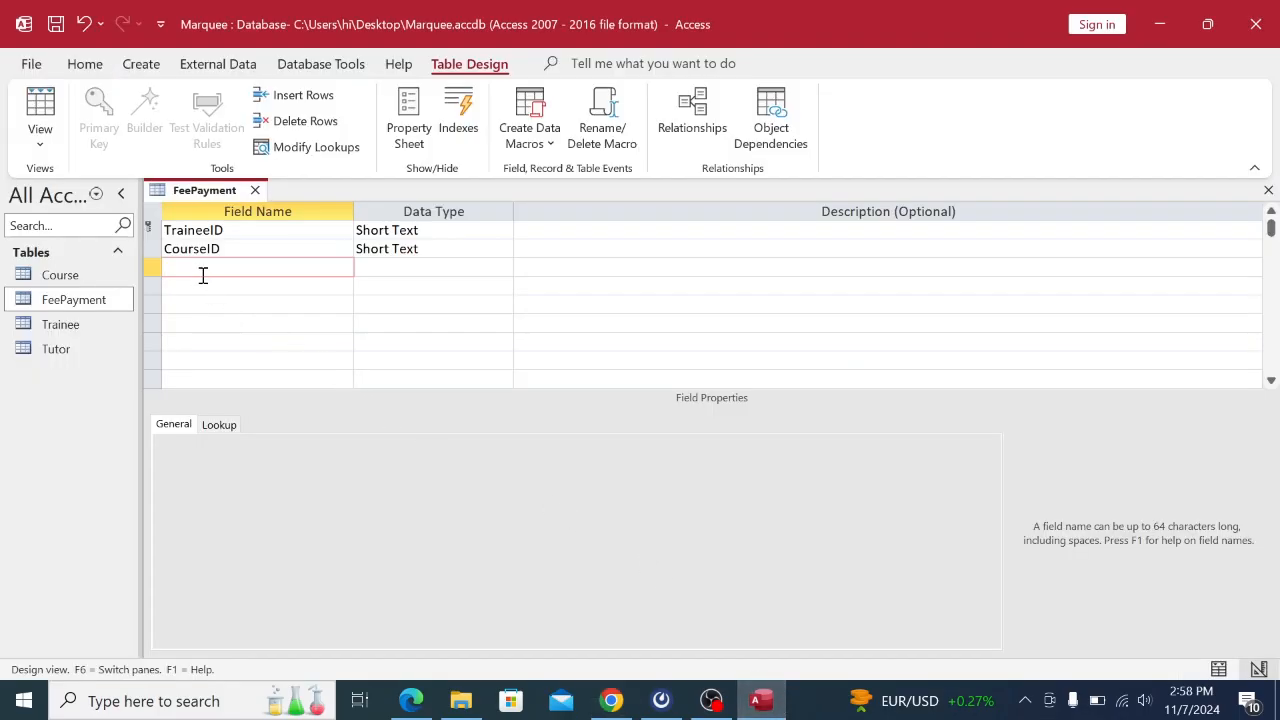
# Add AmountPaid as a Number field in the third row.
pyautogui.press('capslock')
pyautogui.write('A')
pyautogui.press('capslock')
pyautogui.write('mountP')
pyautogui.press('capslock')
pyautogui.write('aid')
pyautogui.click(383, 261)
pyautogui.click(504, 267)
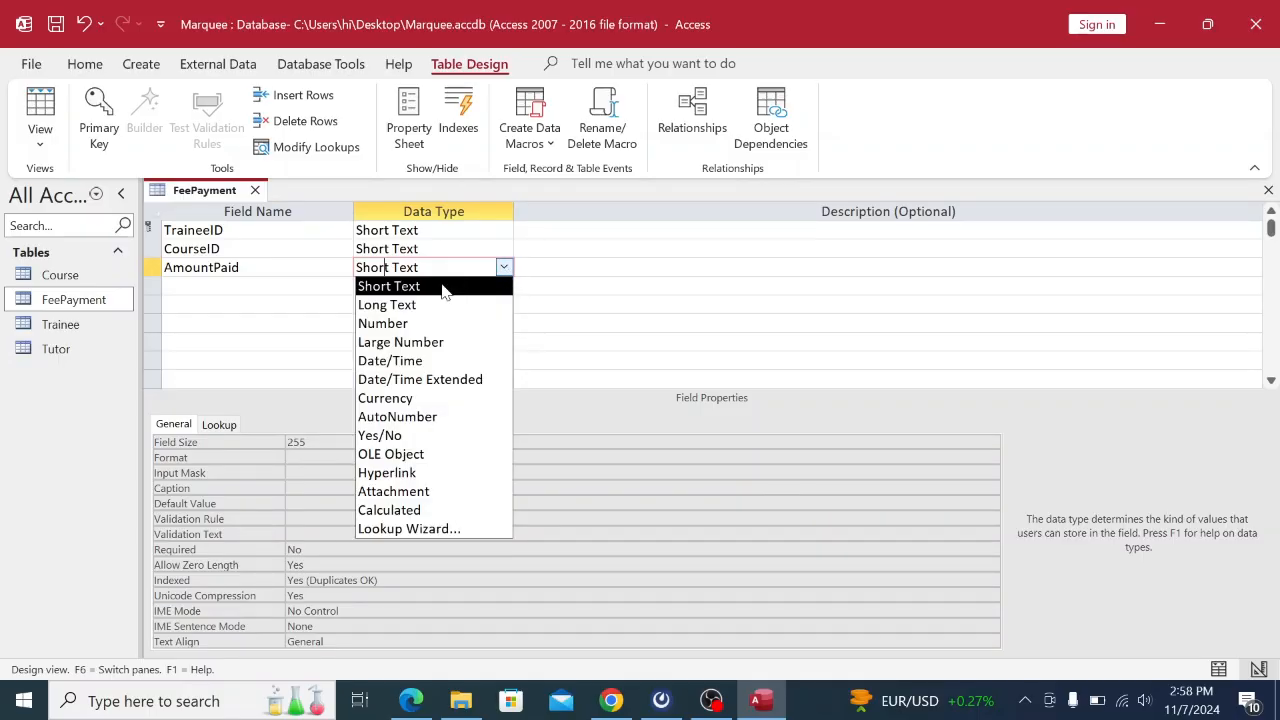
pyautogui.click(404, 333)
pyautogui.click(610, 700)
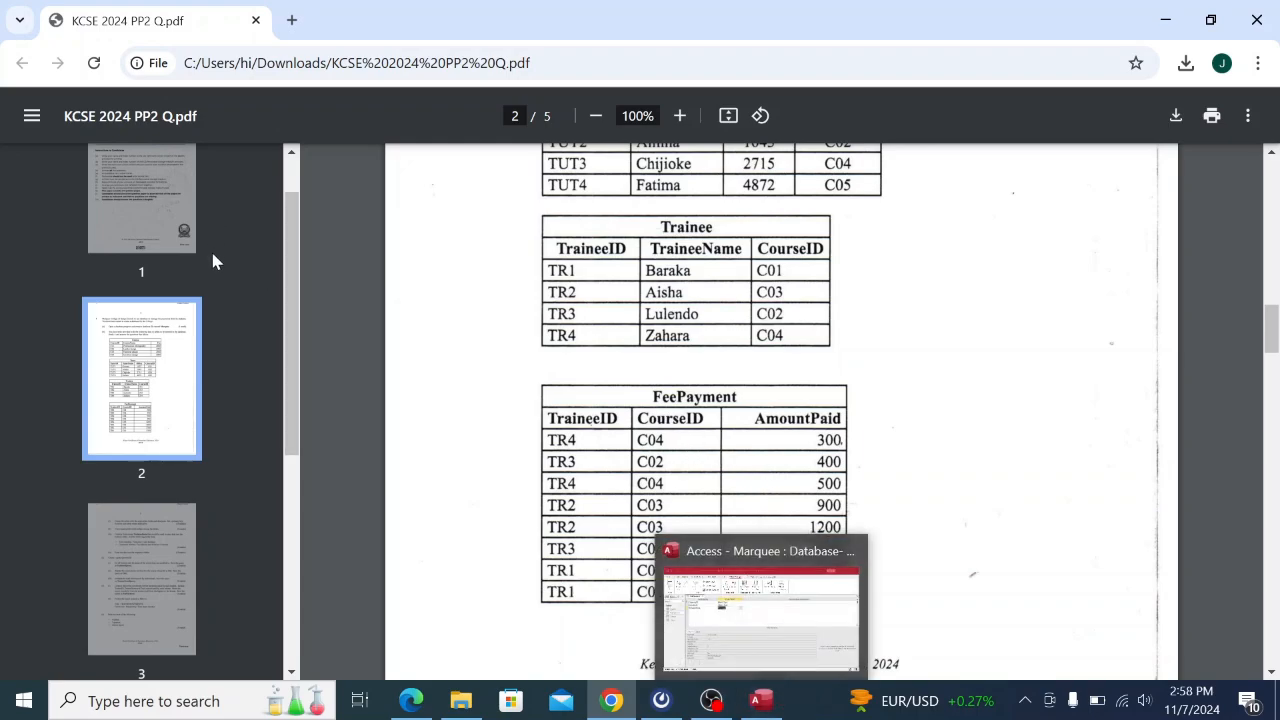
pyautogui.click(810, 636)
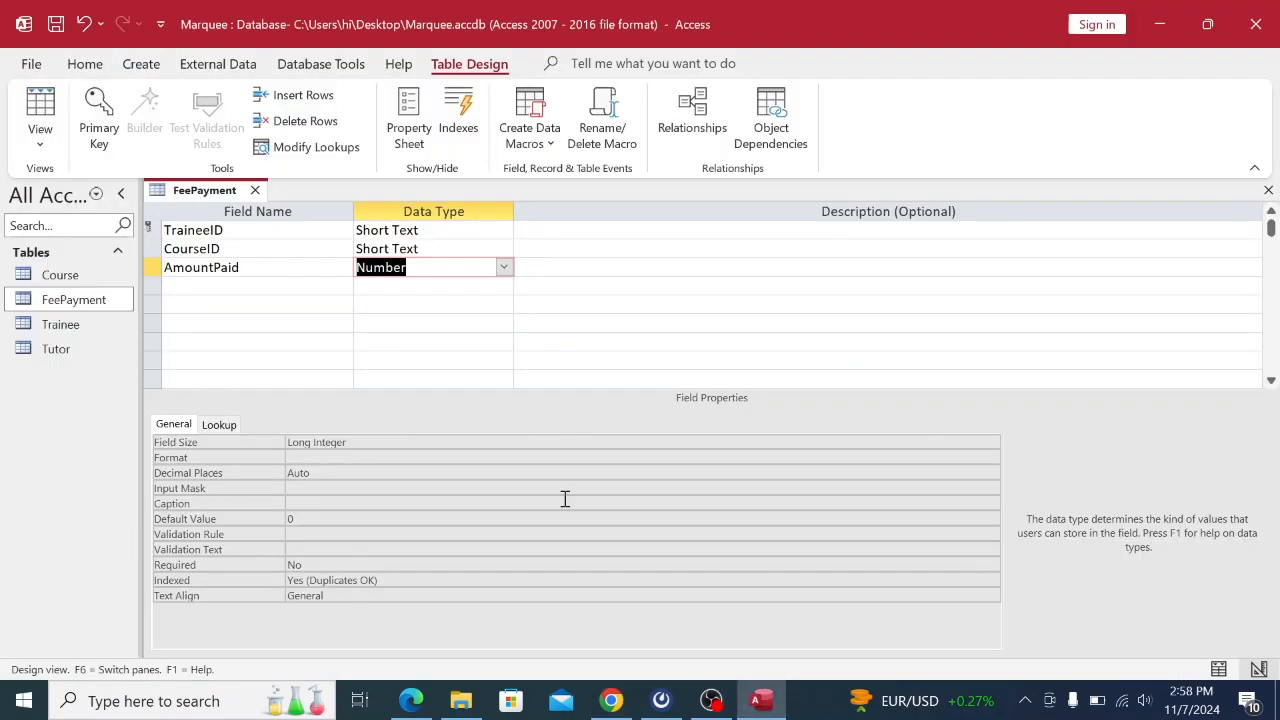
# Remove the primary key from TraineeID and save the FeePayment table.
pyautogui.click(224, 232)
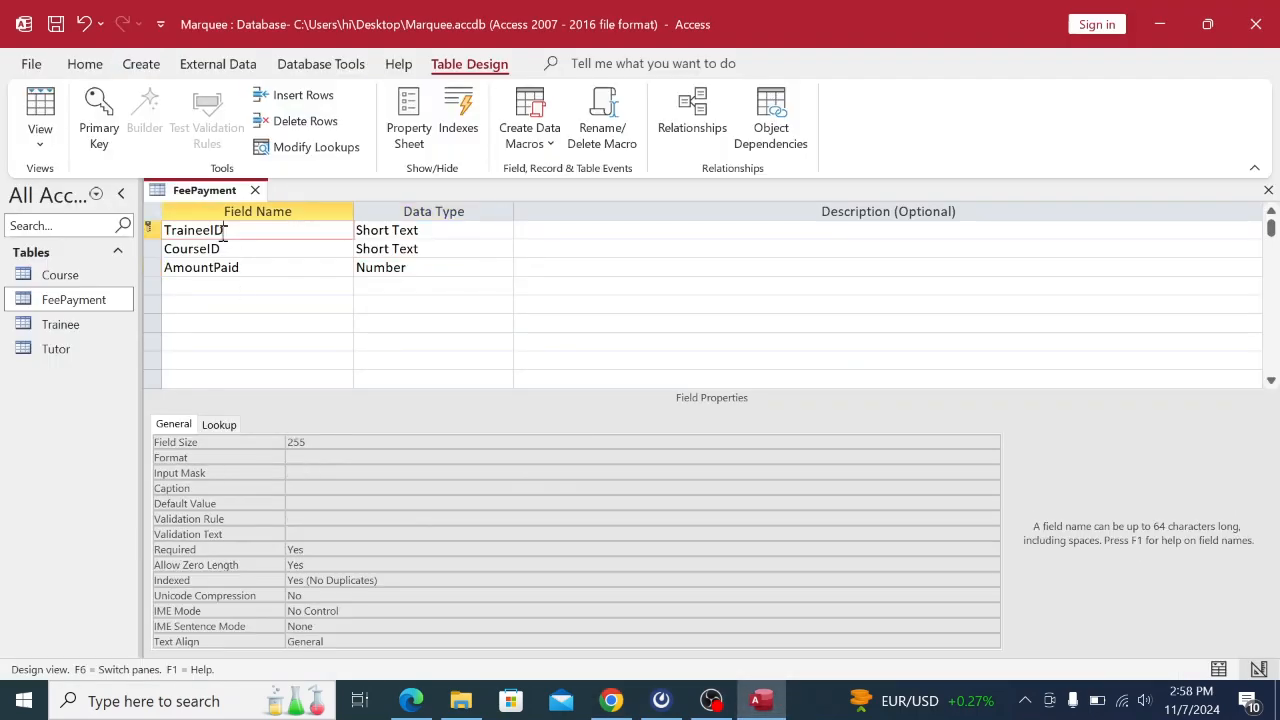
pyautogui.click(97, 131)
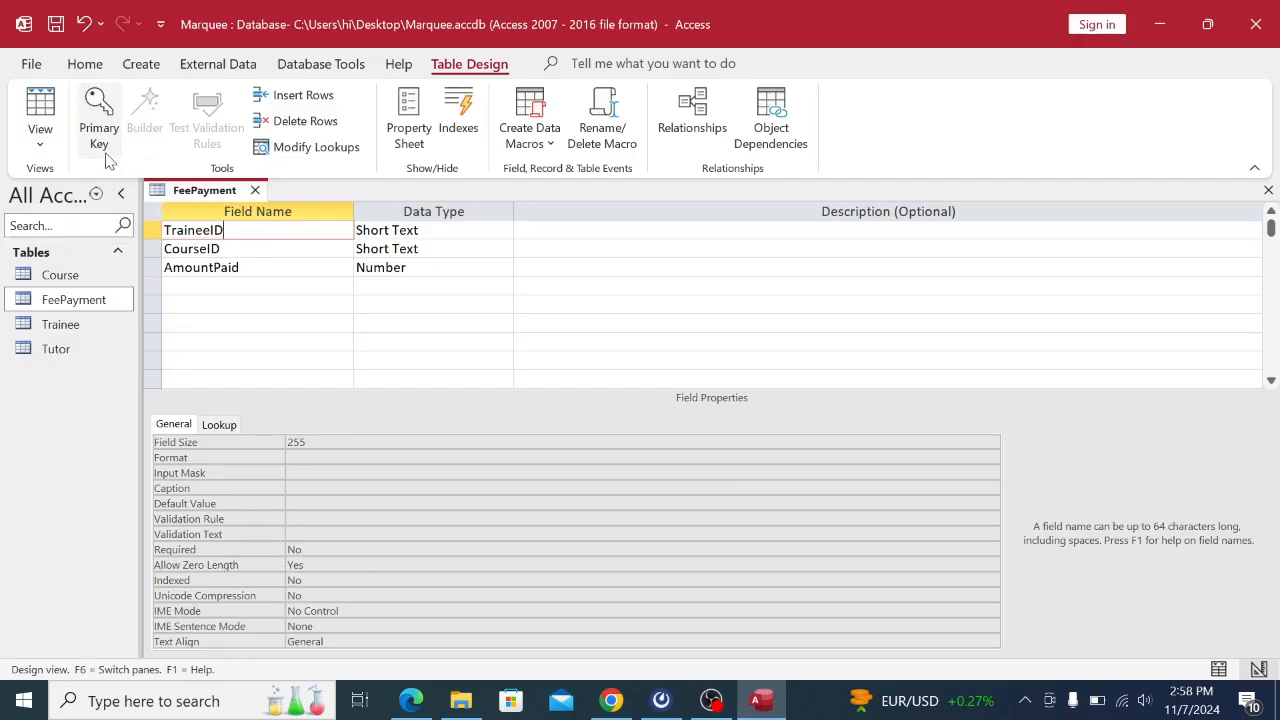
pyautogui.rightClick(201, 198)
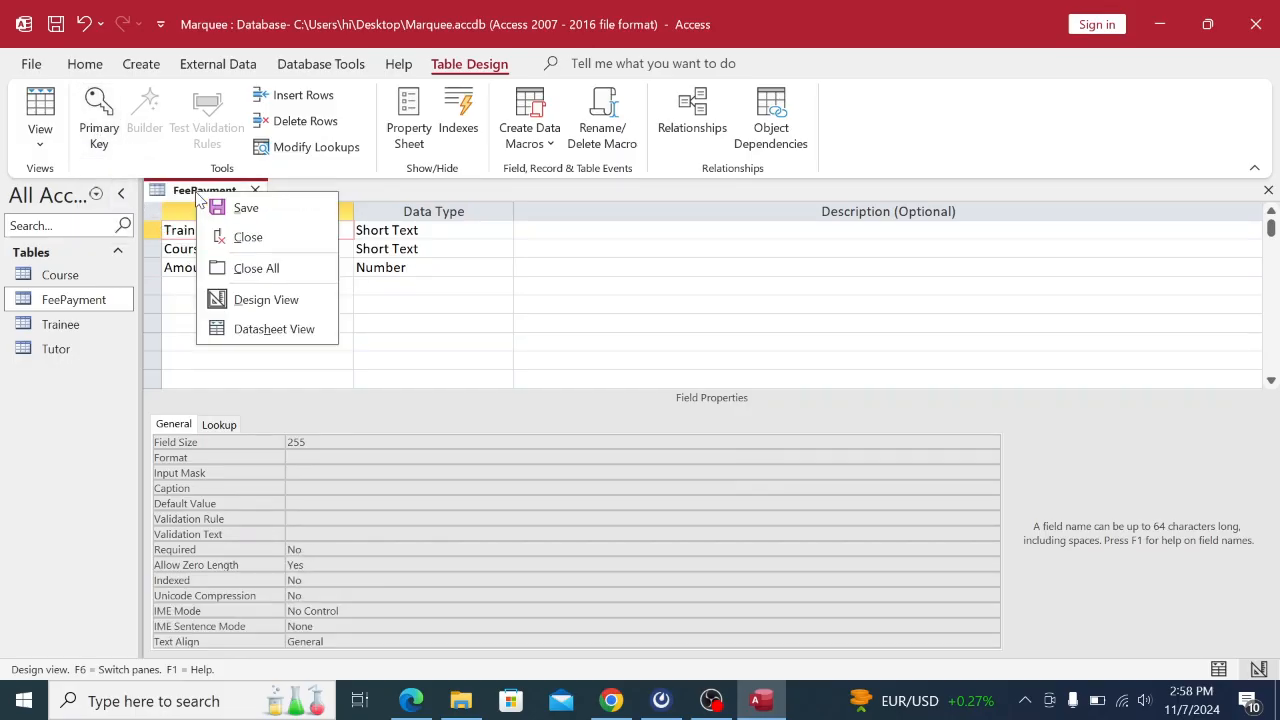
pyautogui.click(221, 205)
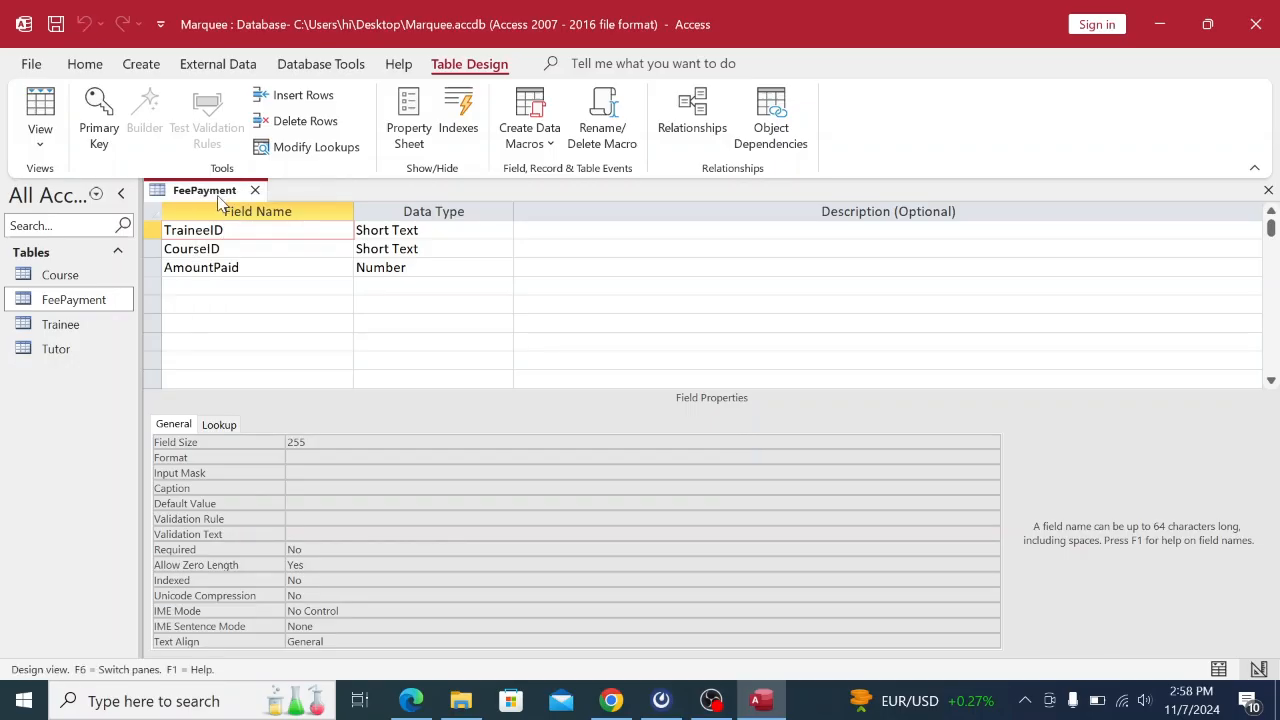
pyautogui.click(611, 701)
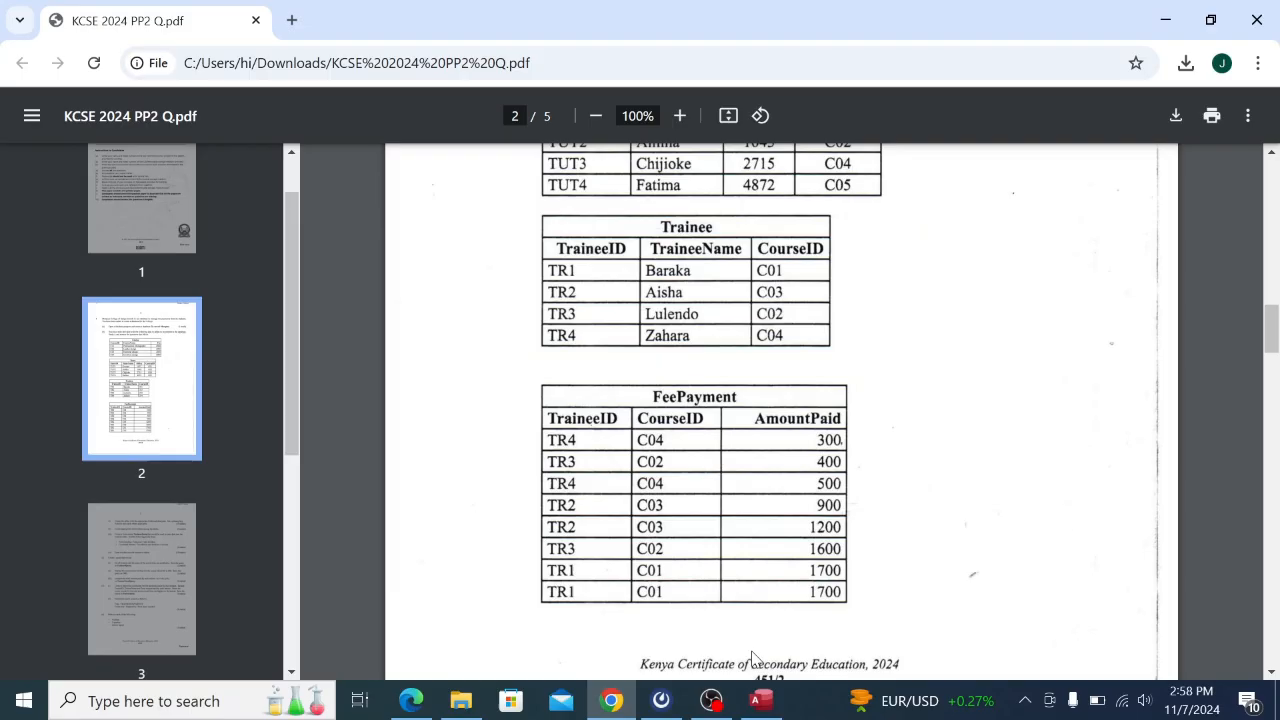
pyautogui.click(760, 702)
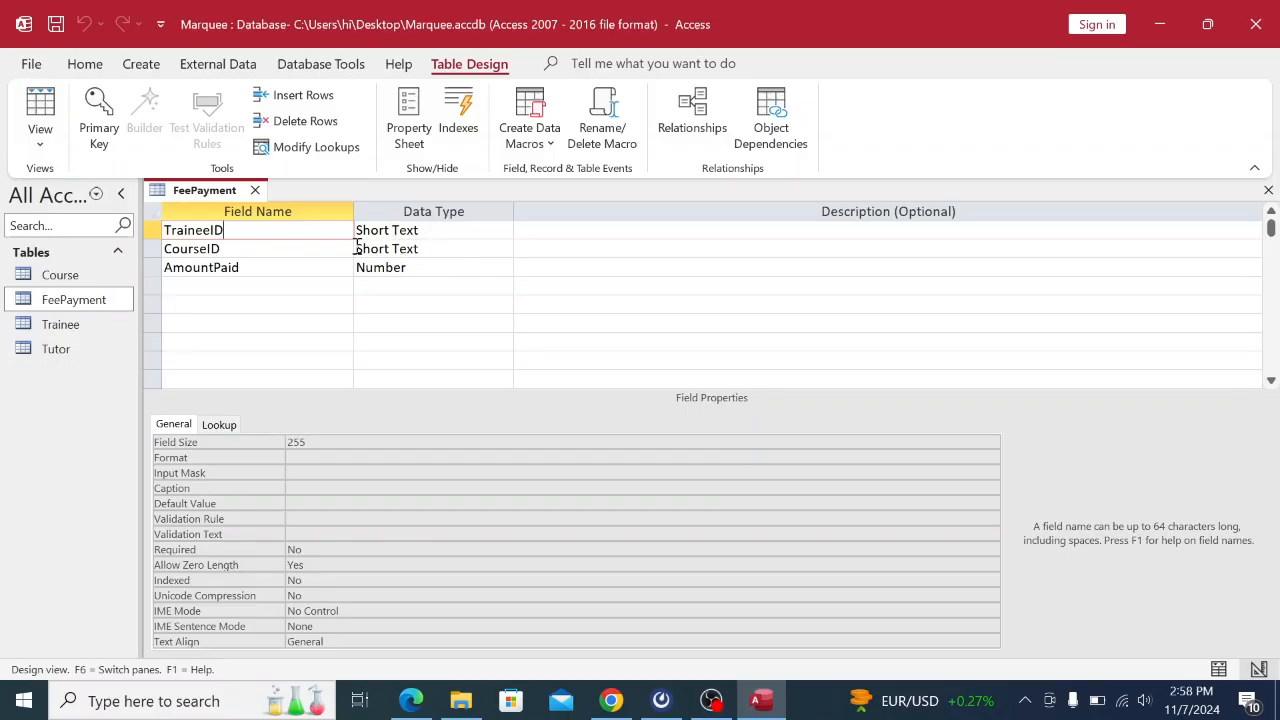
# Close all open table designs, leaving an empty workspace.
pyautogui.rightClick(207, 196)
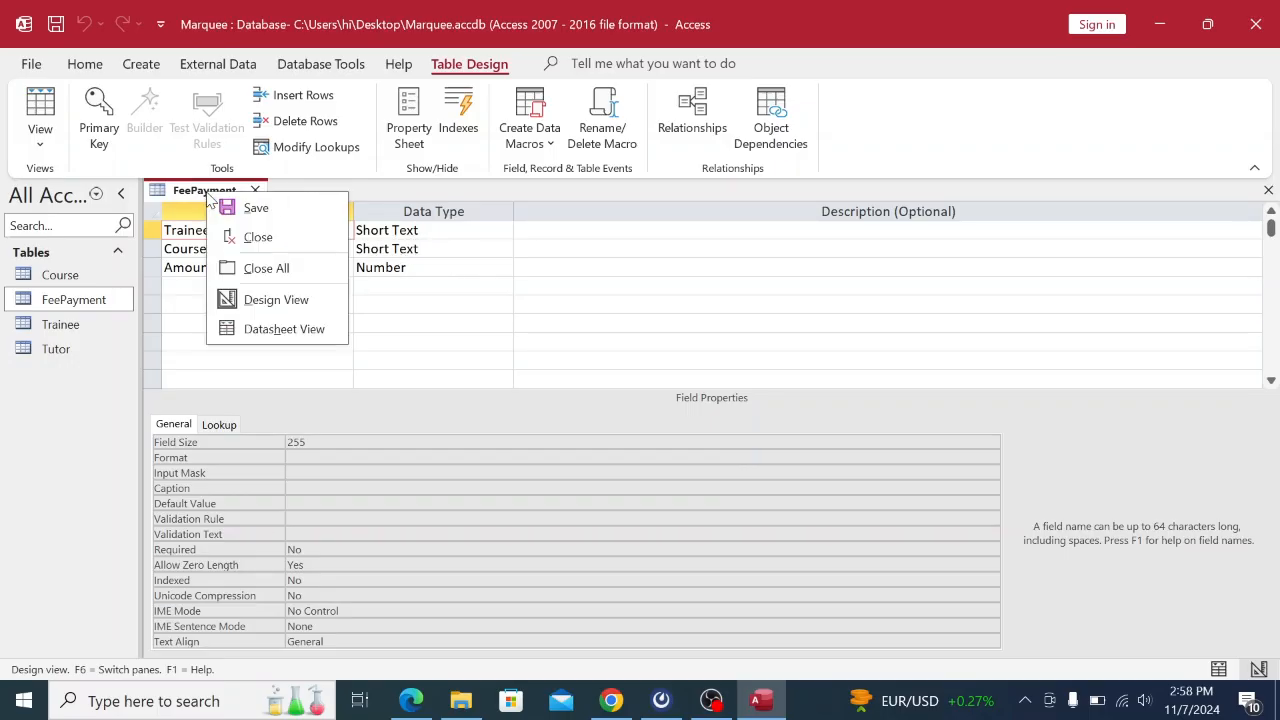
pyautogui.rightClick(210, 198)
pyautogui.rightClick(211, 198)
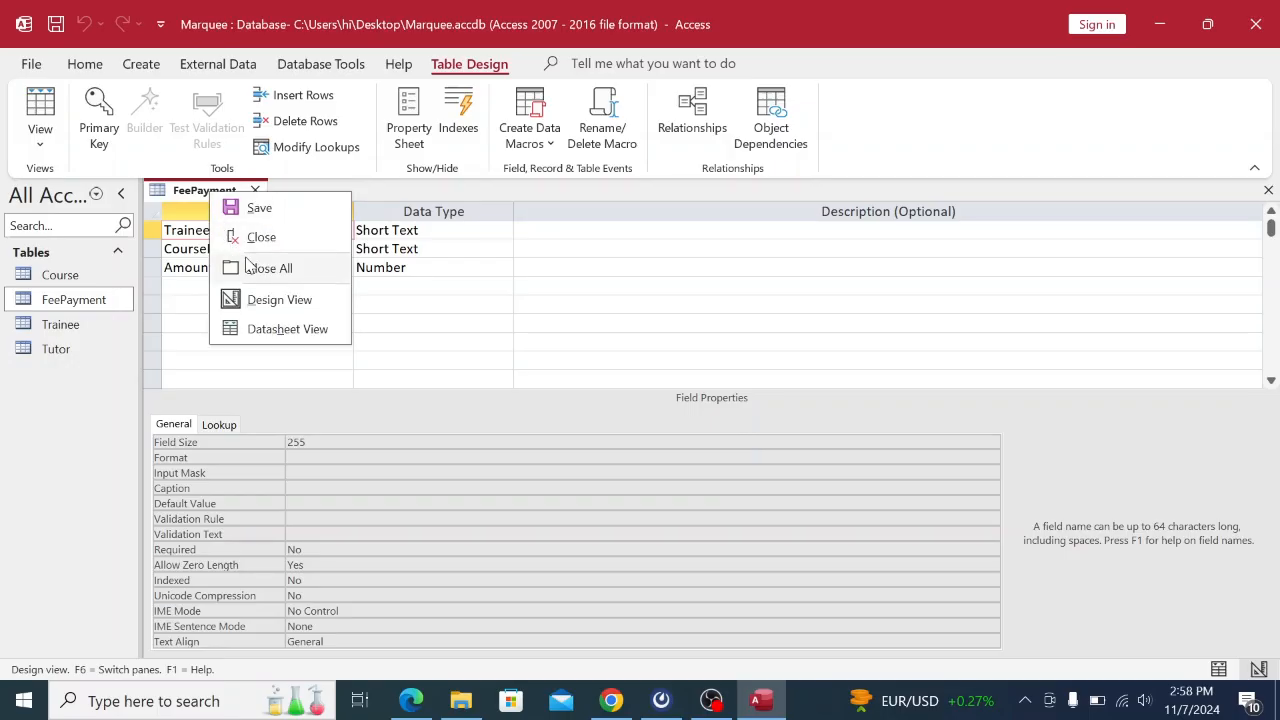
pyautogui.click(255, 268)
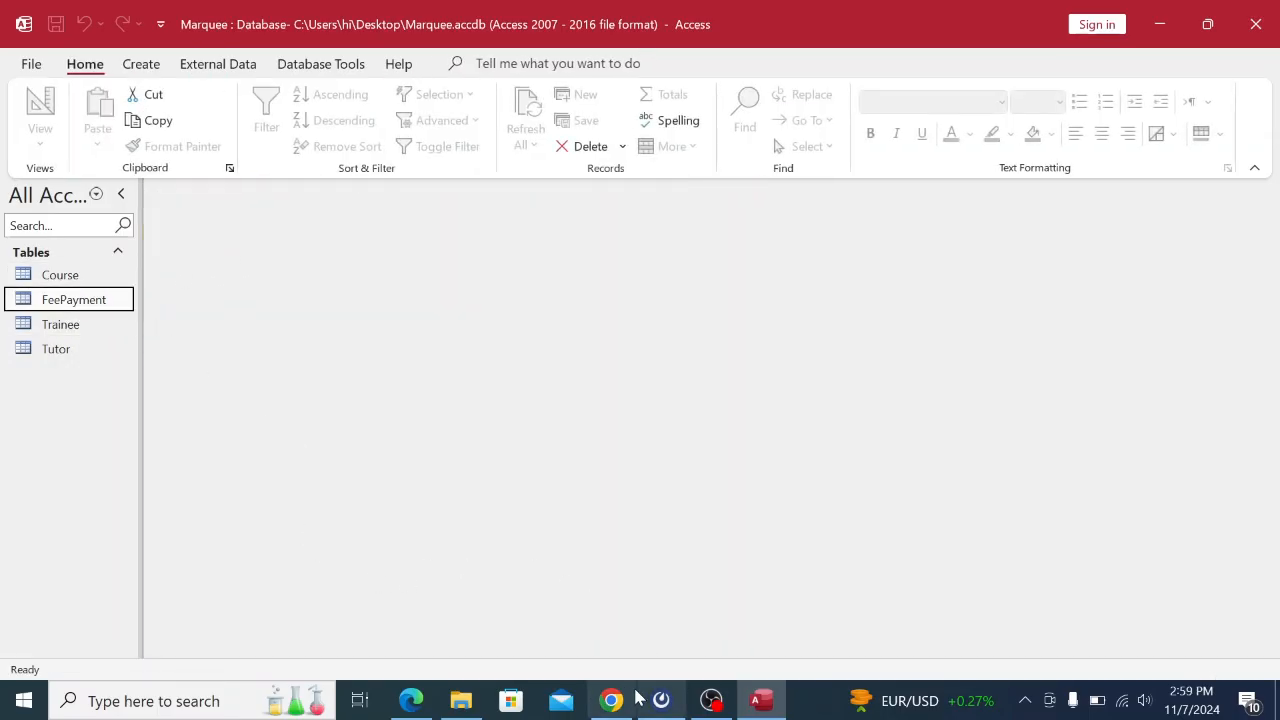
pyautogui.click(611, 700)
# Scroll the exam PDF to page 3's Question 1 tasks on relationships, forms and queries.
pyautogui.scroll(-3, 562, 410)
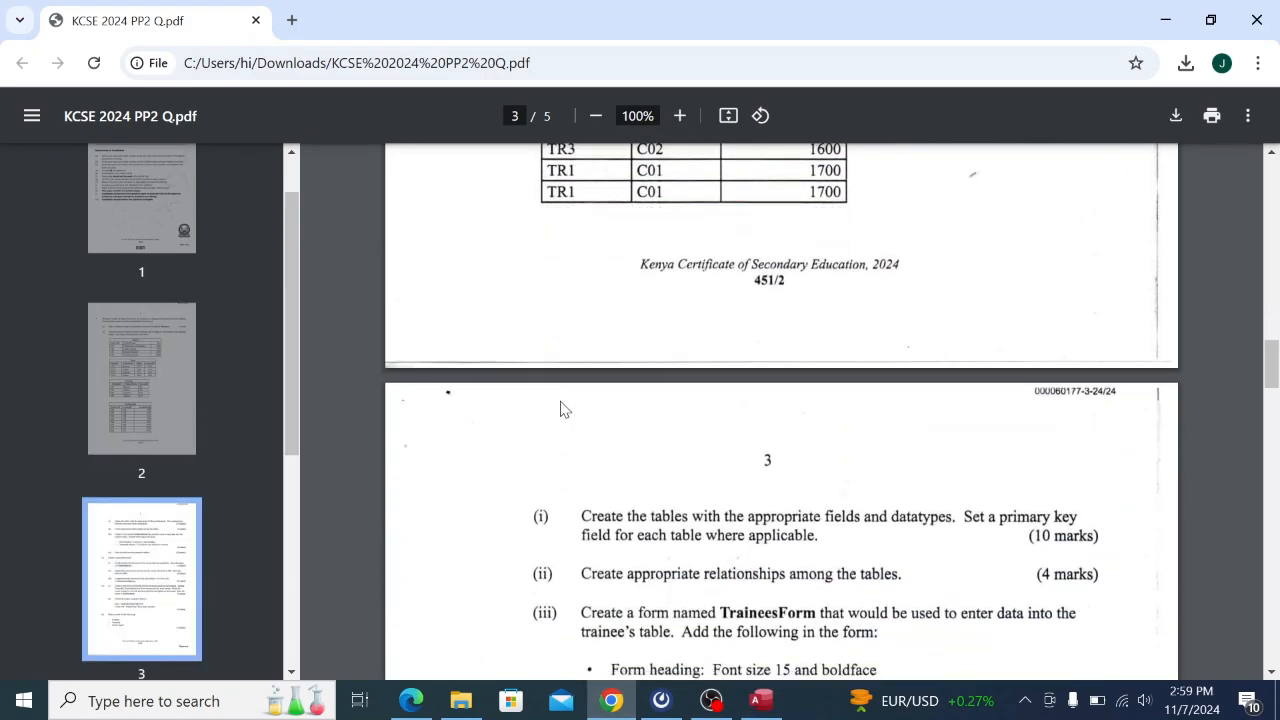
pyautogui.scroll(-10, 562, 410)
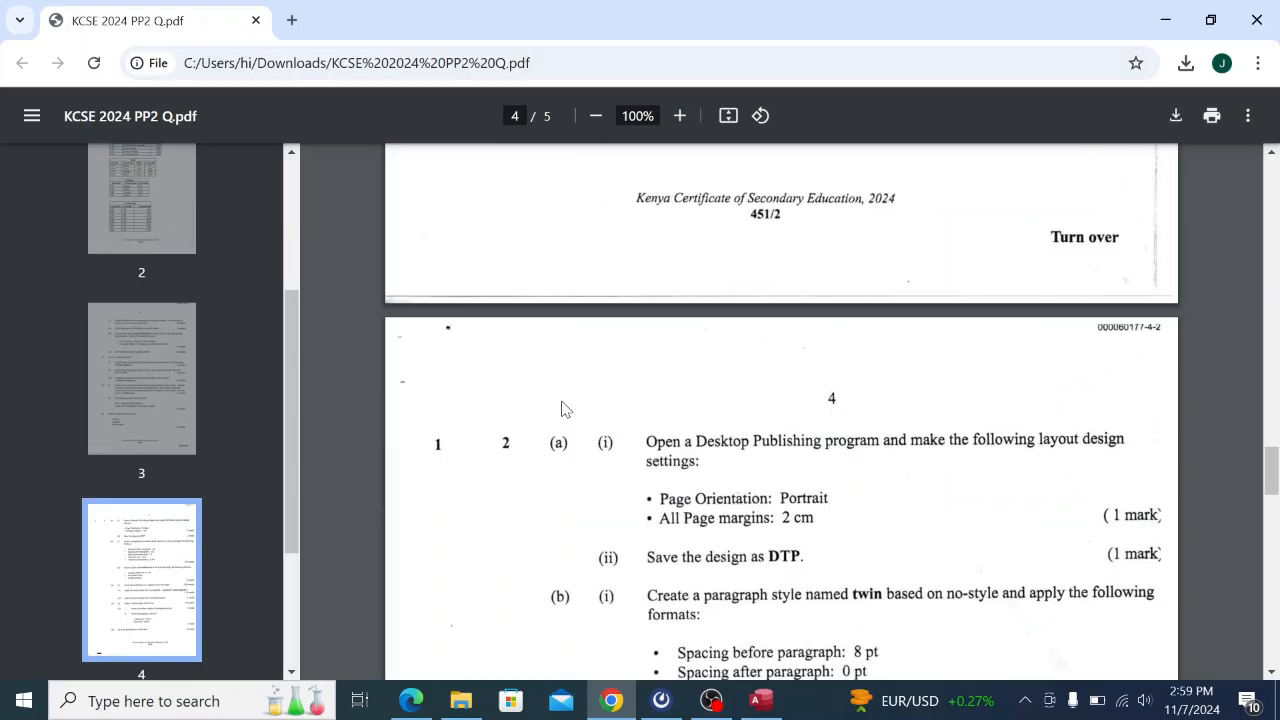
pyautogui.scroll(4, 562, 410)
pyautogui.scroll(-5, 562, 408)
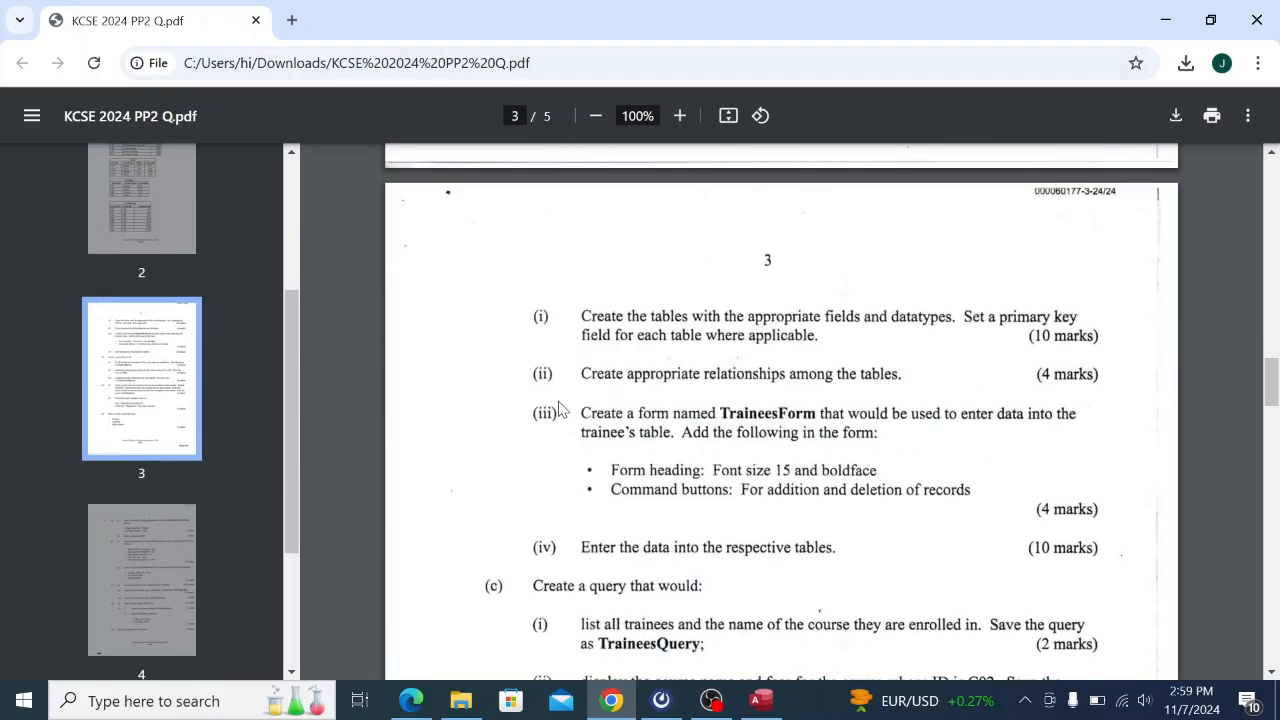
pyautogui.scroll(1, 560, 410)
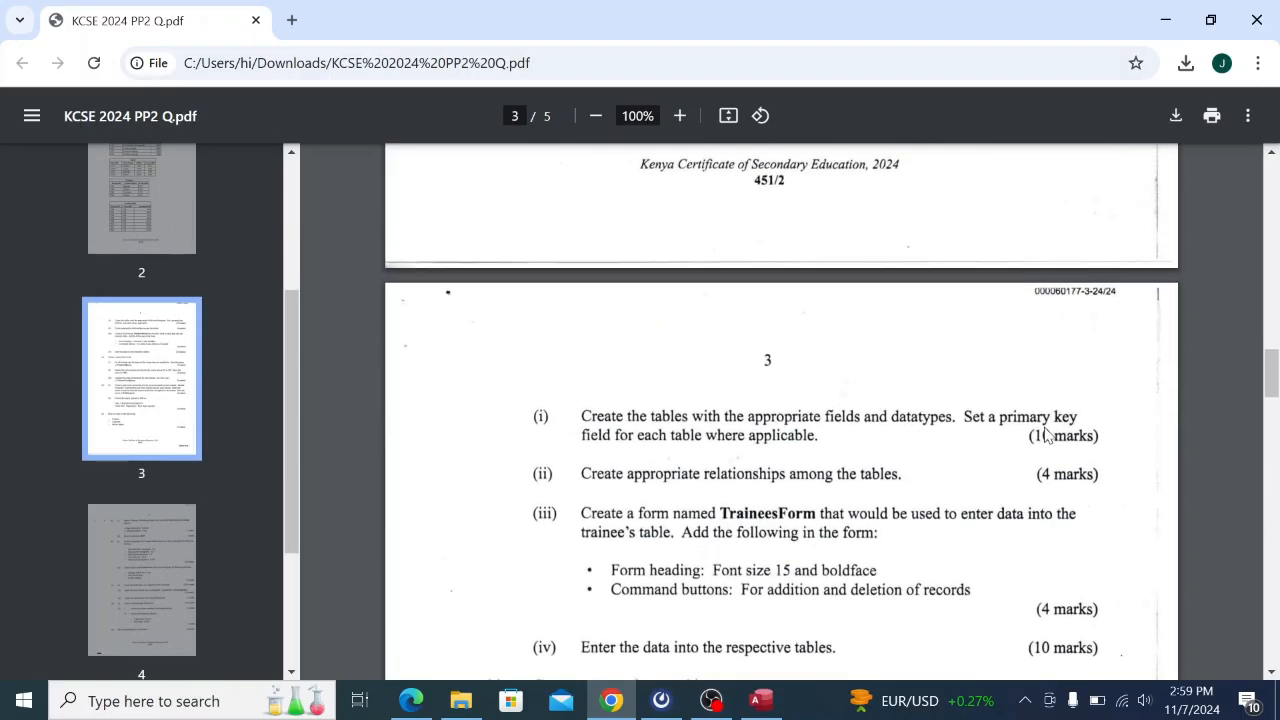
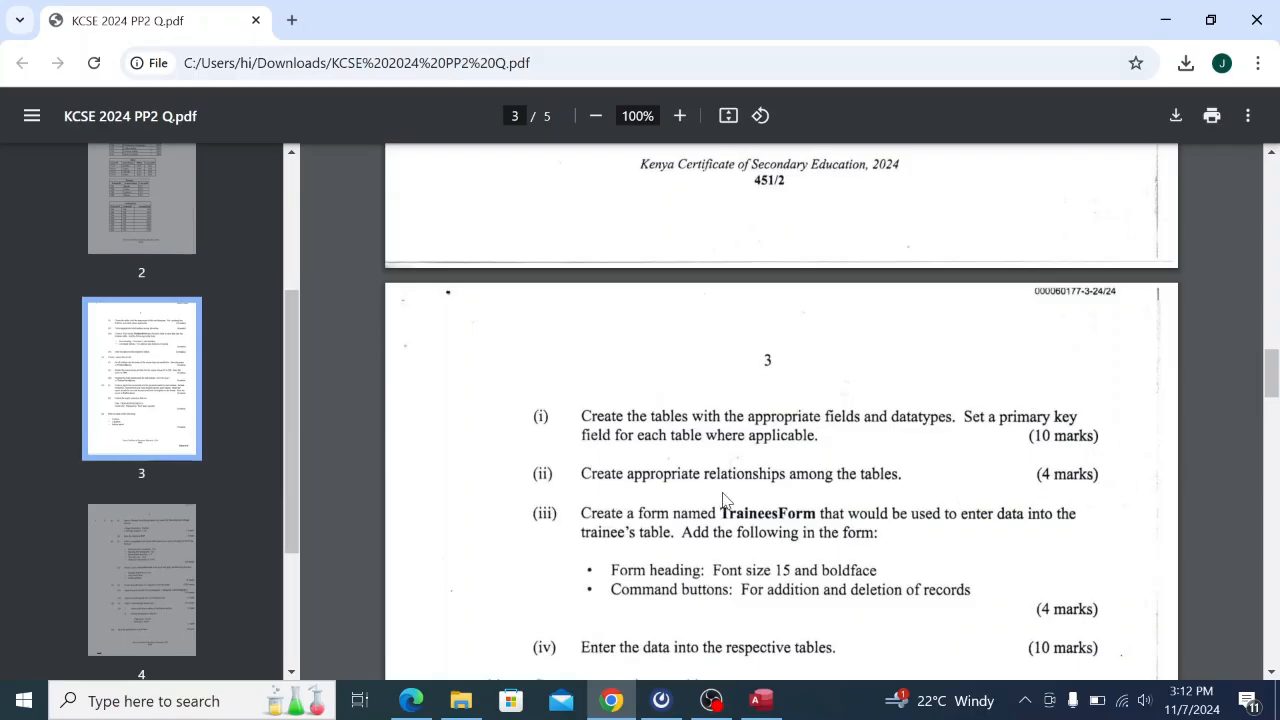
# Scroll the exam PDF back to page 2 to review the Course, Tutor, Trainee and FeePayment data tables.
pyautogui.scroll(20, 725, 500)
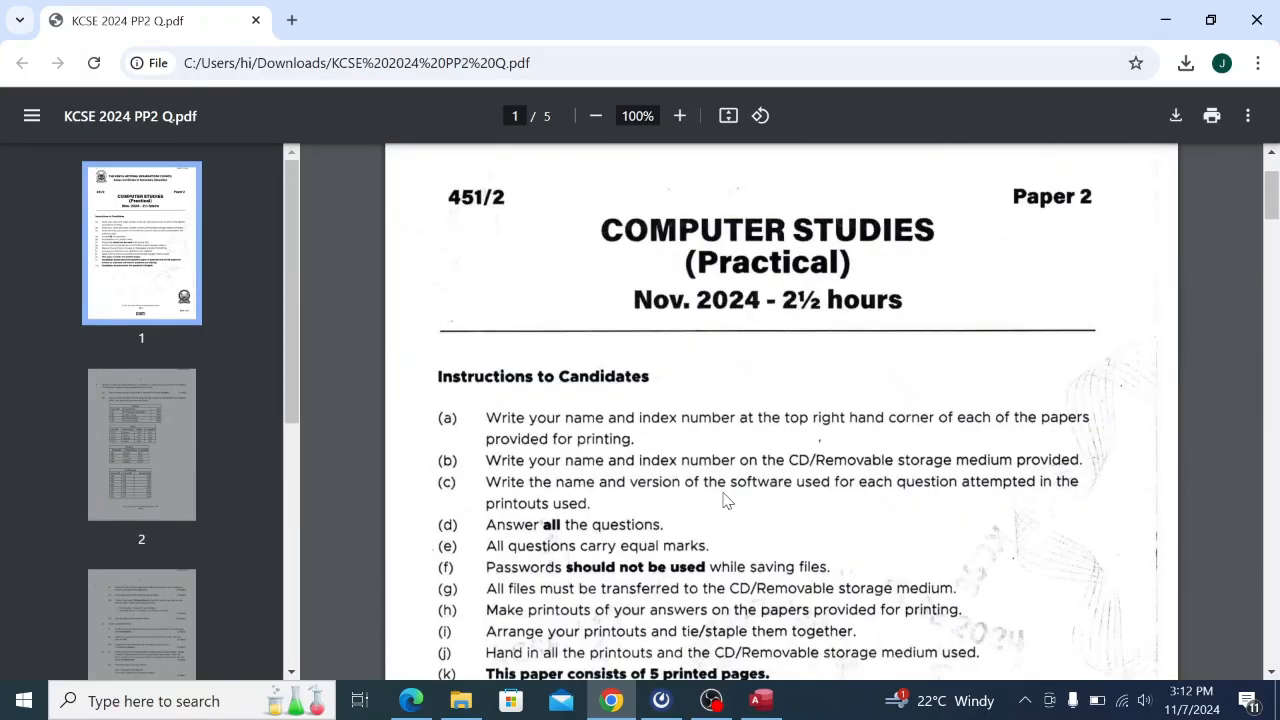
pyautogui.scroll(-11, 725, 500)
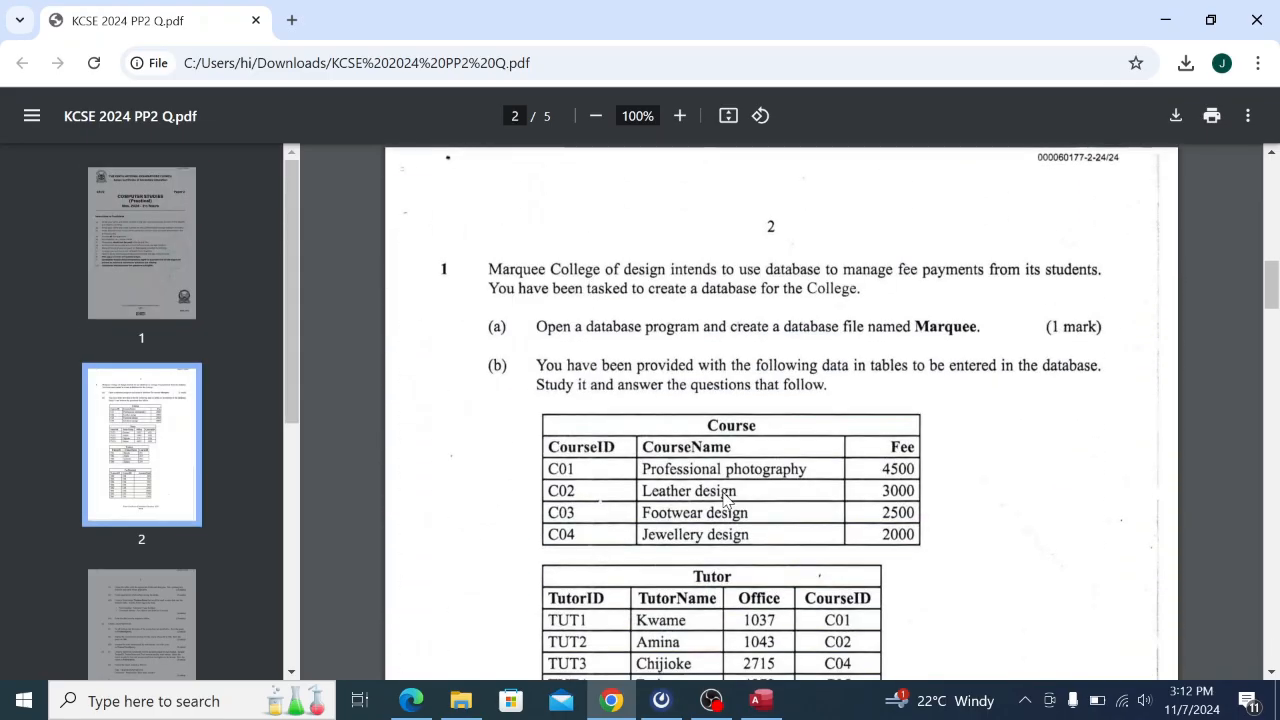
pyautogui.scroll(-1, 727, 500)
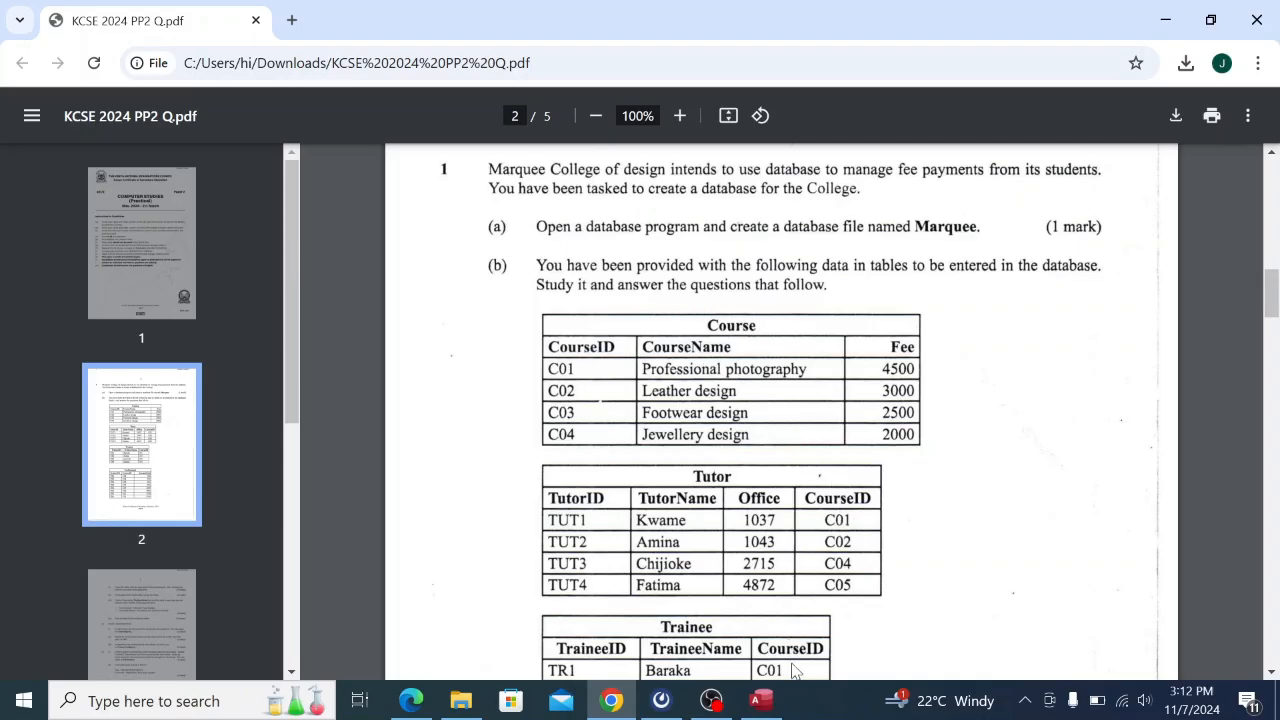
pyautogui.scroll(-1, 797, 654)
pyautogui.scroll(-3, 797, 654)
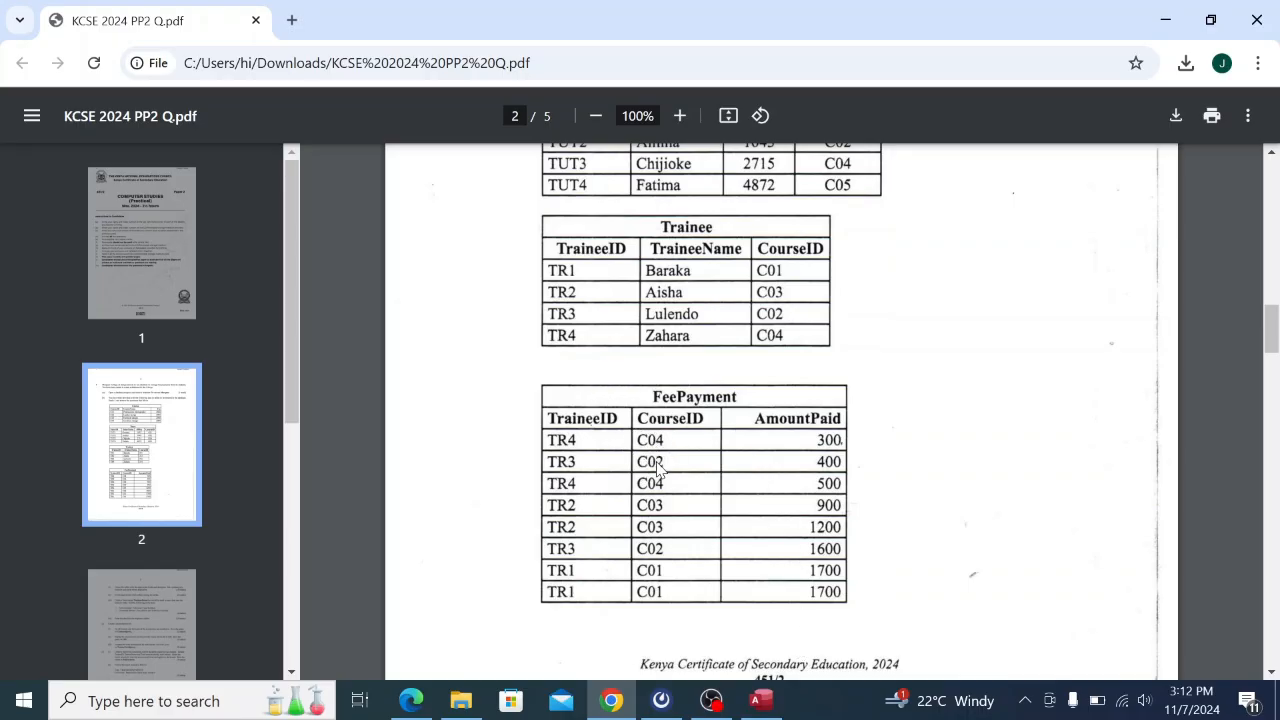
pyautogui.scroll(3, 673, 437)
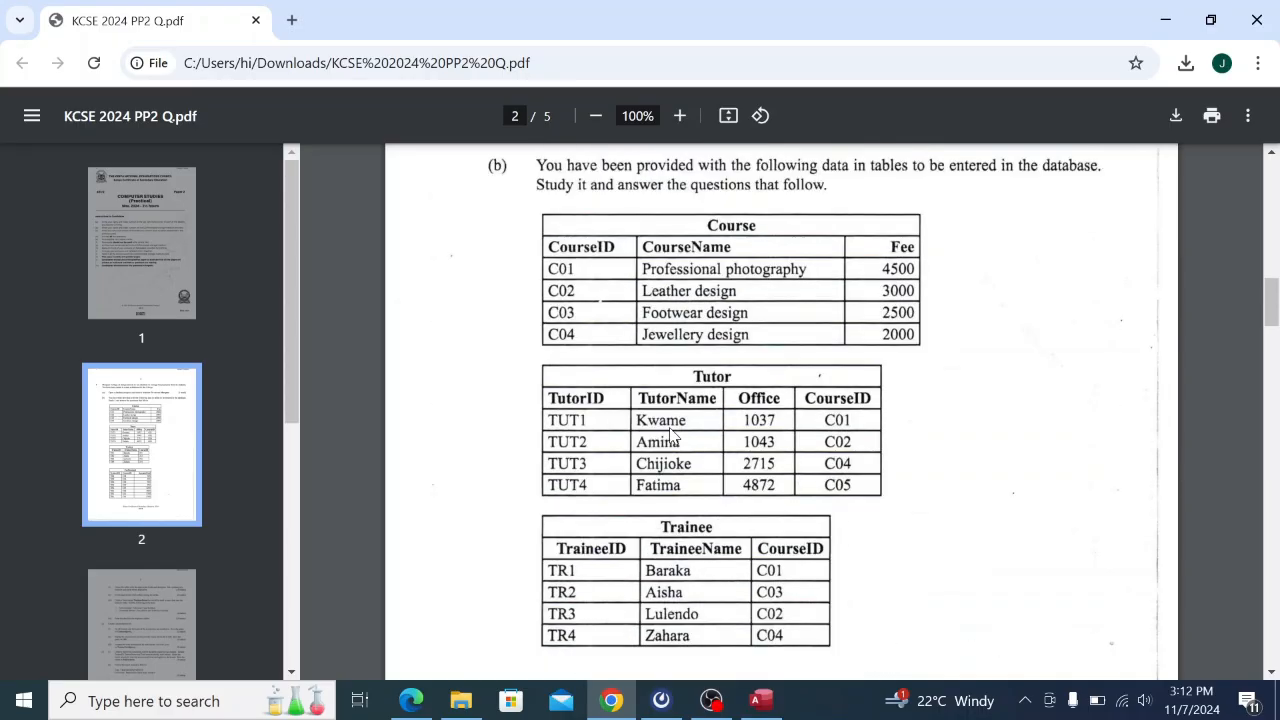
pyautogui.scroll(-1, 731, 503)
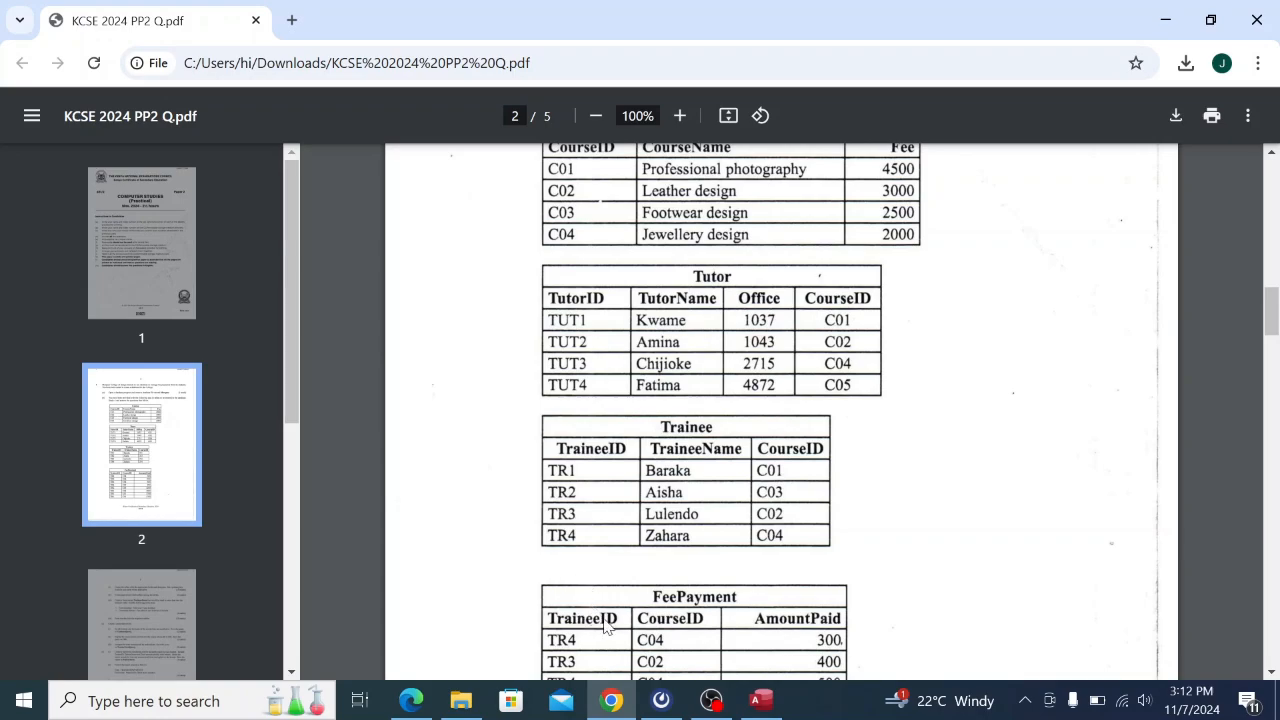
# Open the Marquee database's Relationships layout with the Add Tables list showing.
pyautogui.click(761, 700)
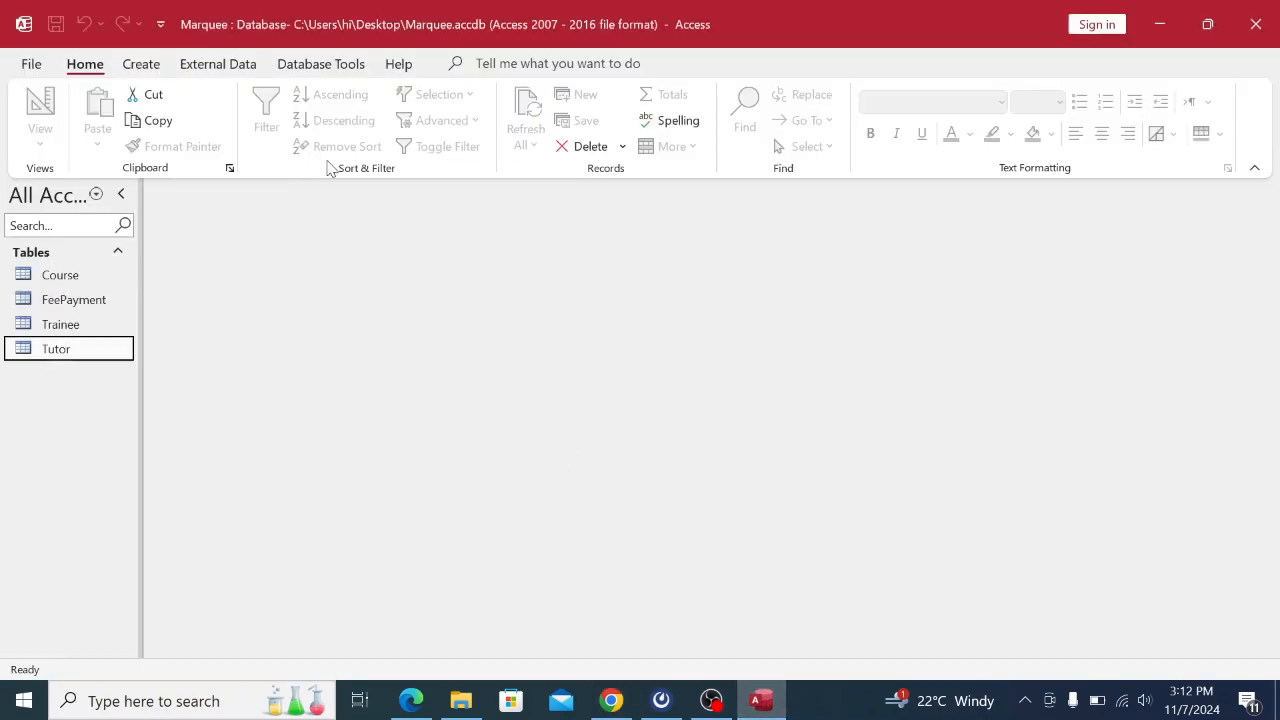
pyautogui.click(322, 66)
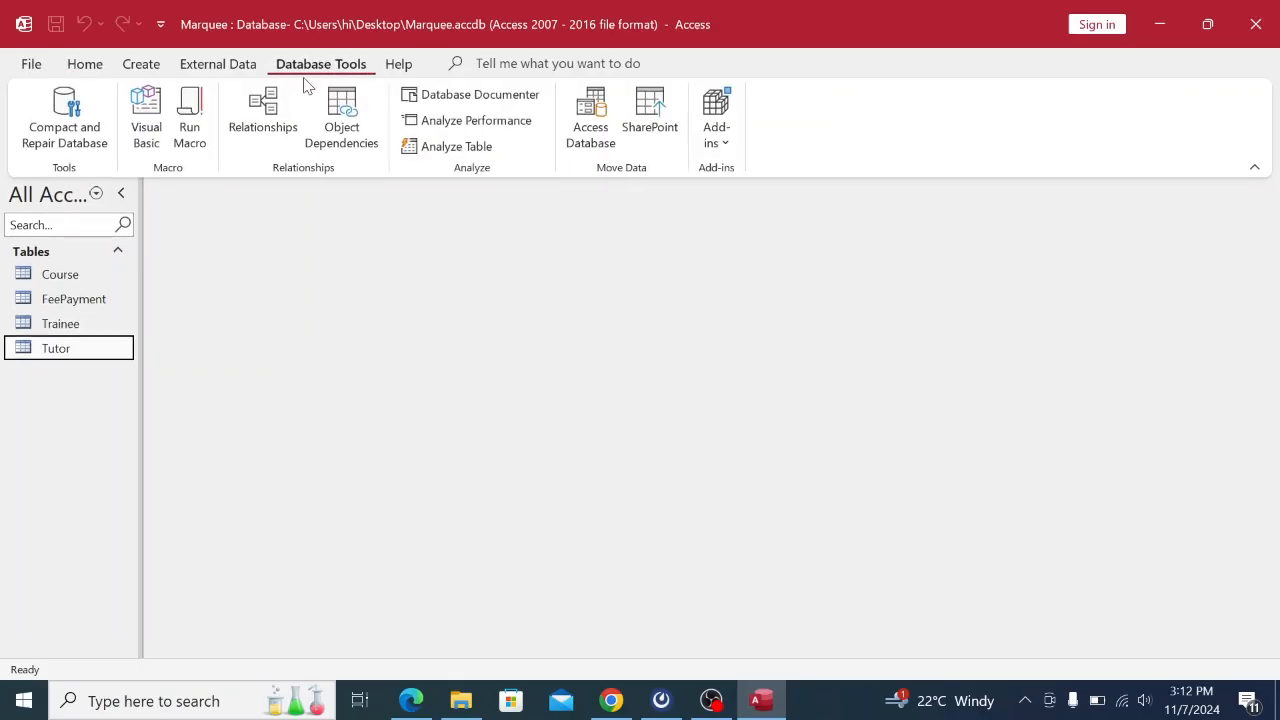
pyautogui.click(285, 112)
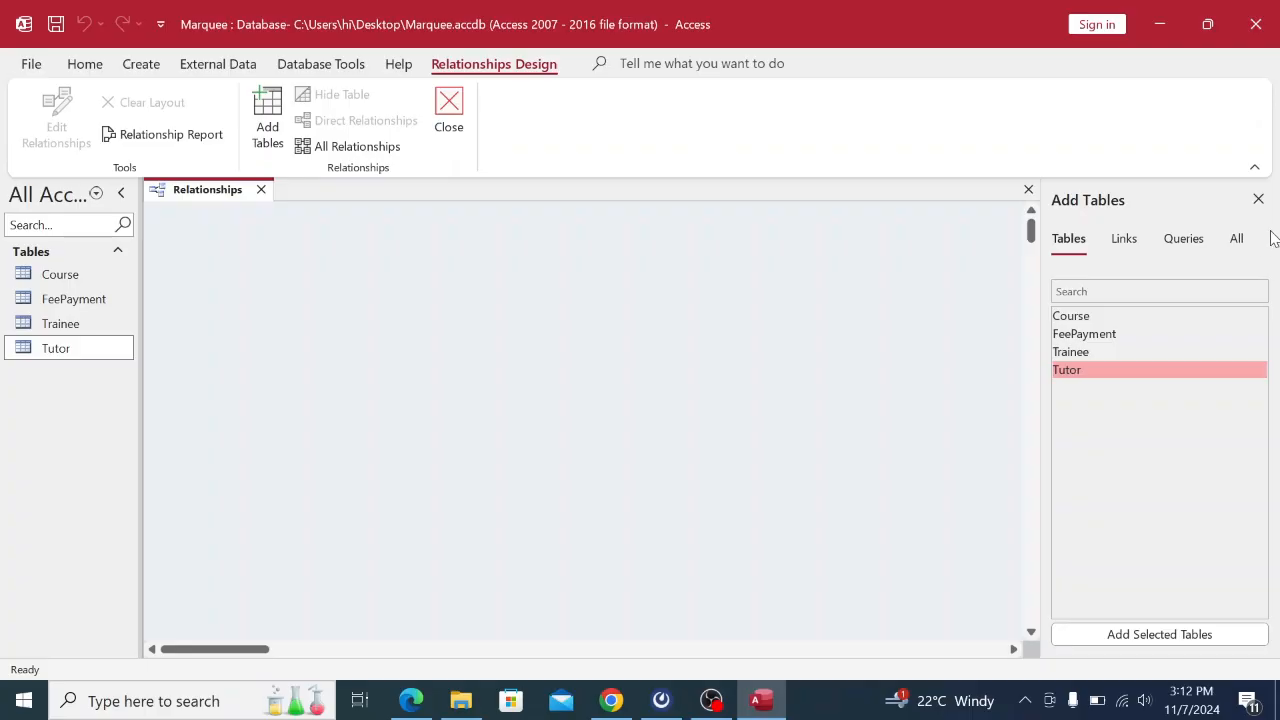
pyautogui.click(1258, 199)
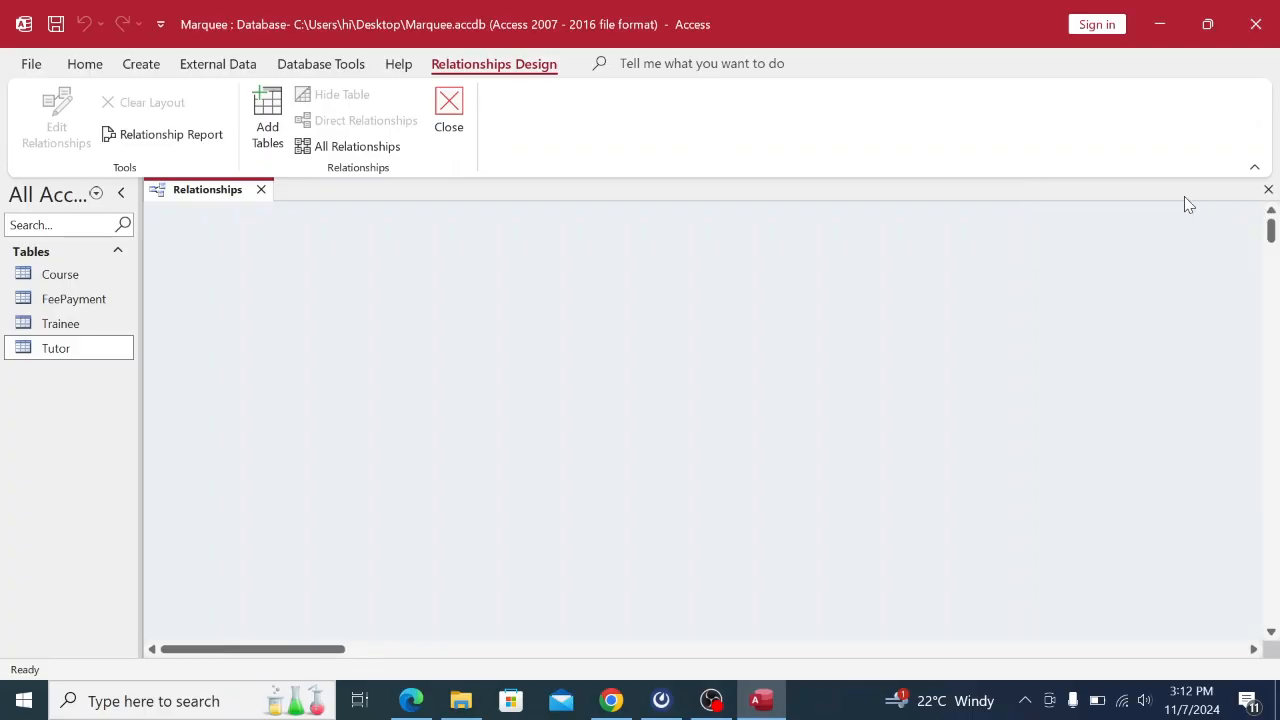
pyautogui.click(268, 115)
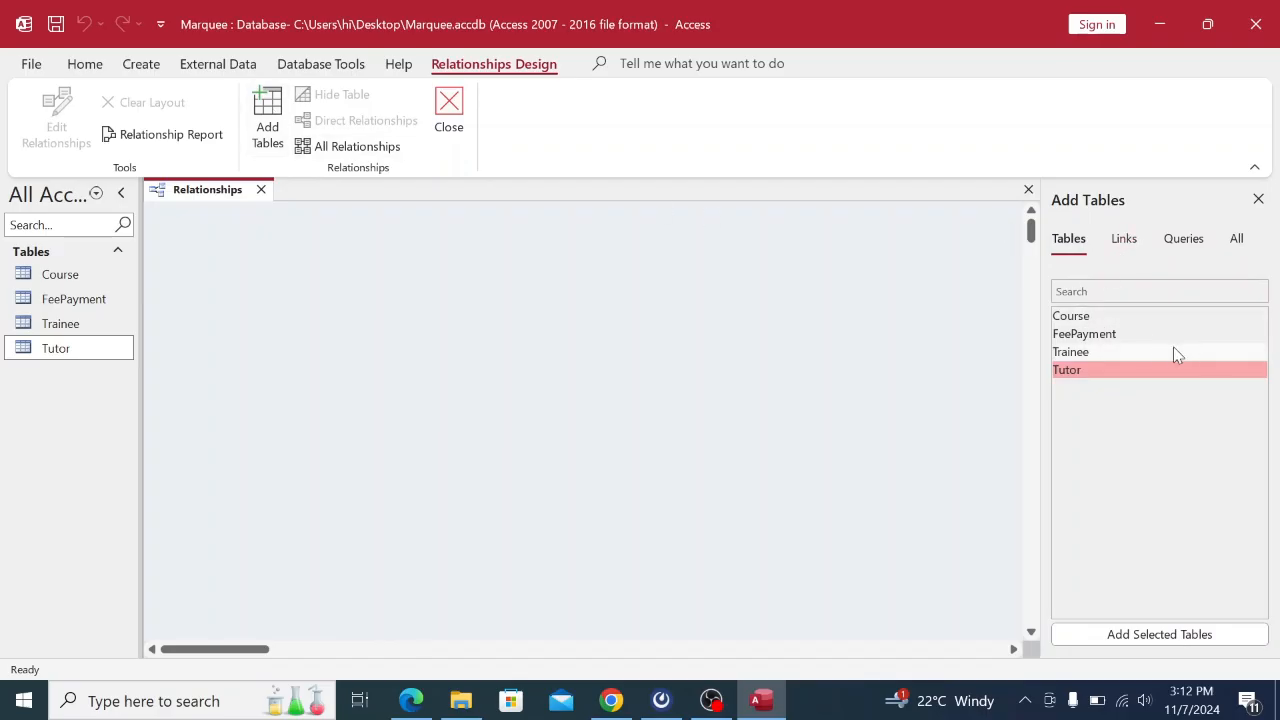
# Add the Course and FeePayment tables, removing the duplicate FeePayment_1 copy.
pyautogui.click(1088, 318)
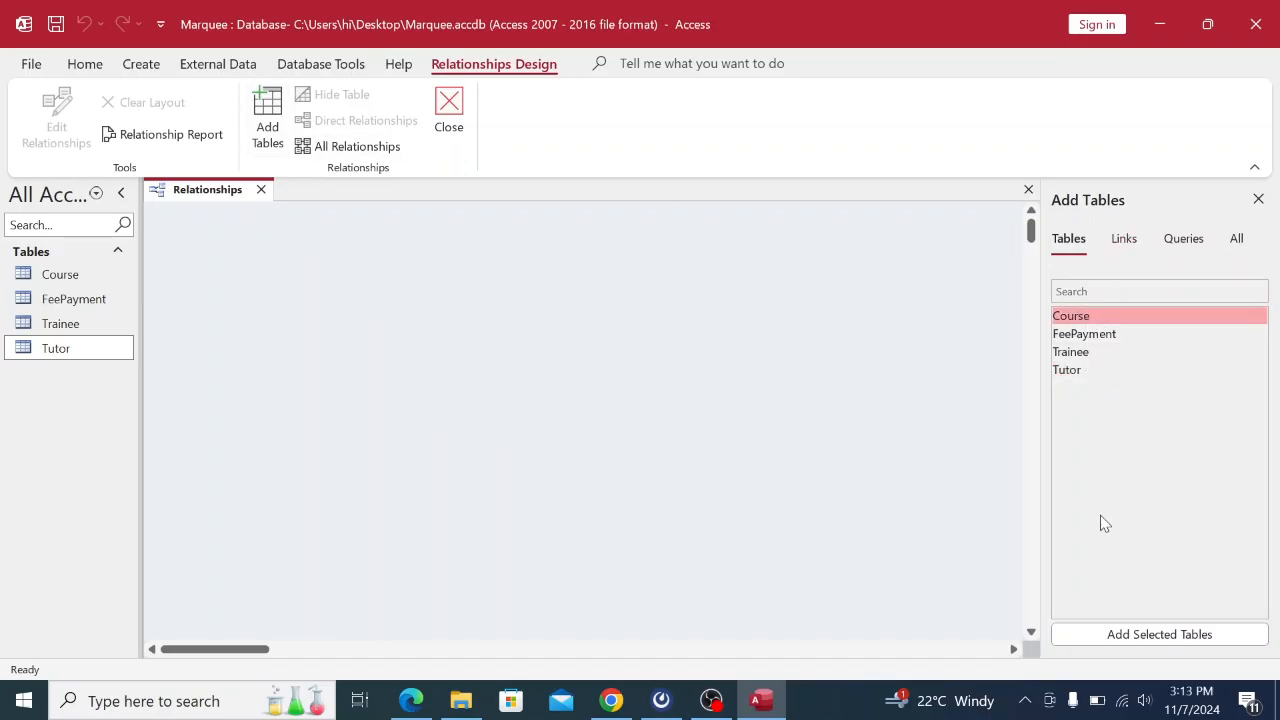
pyautogui.click(1115, 632)
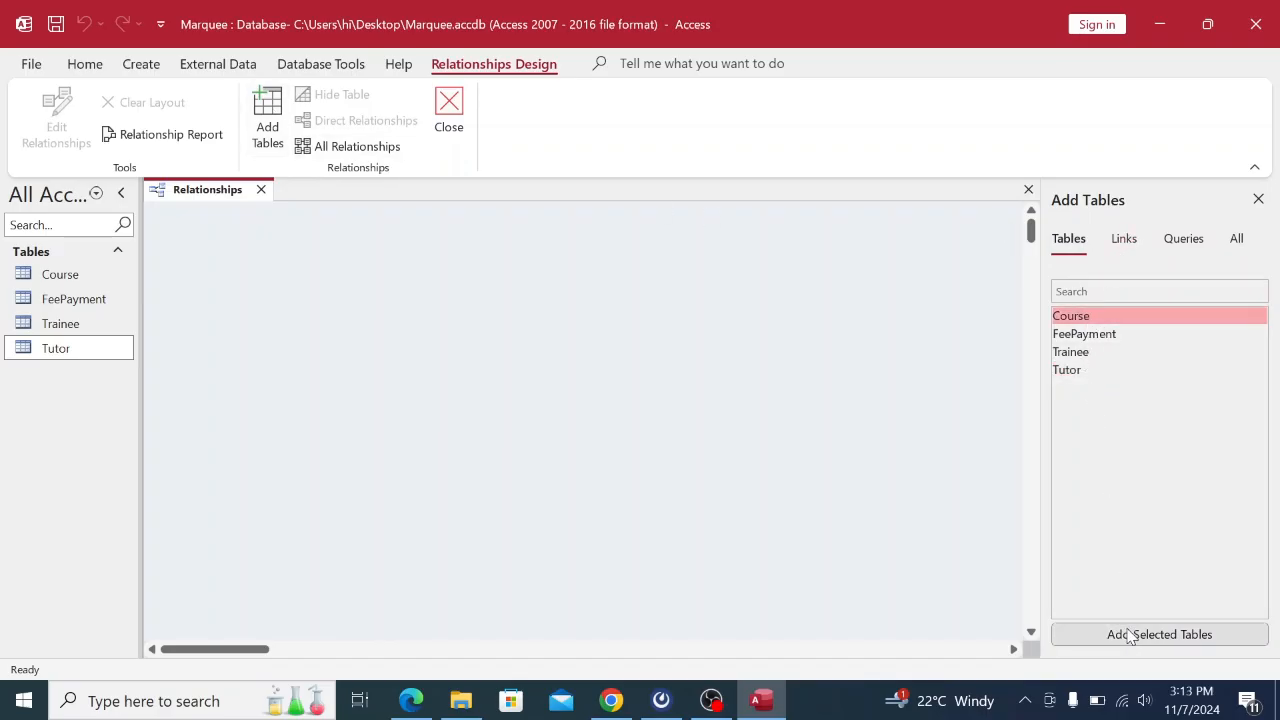
pyautogui.click(1080, 334)
pyautogui.click(1133, 636)
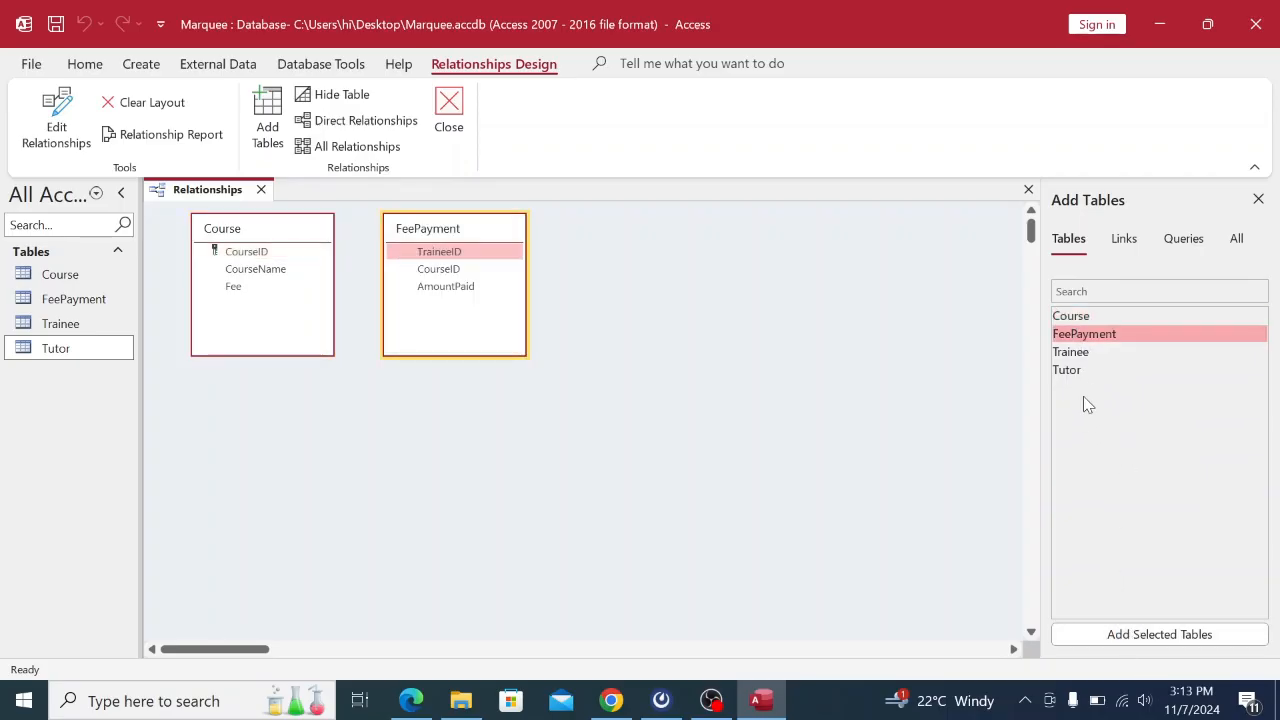
pyautogui.click(1093, 638)
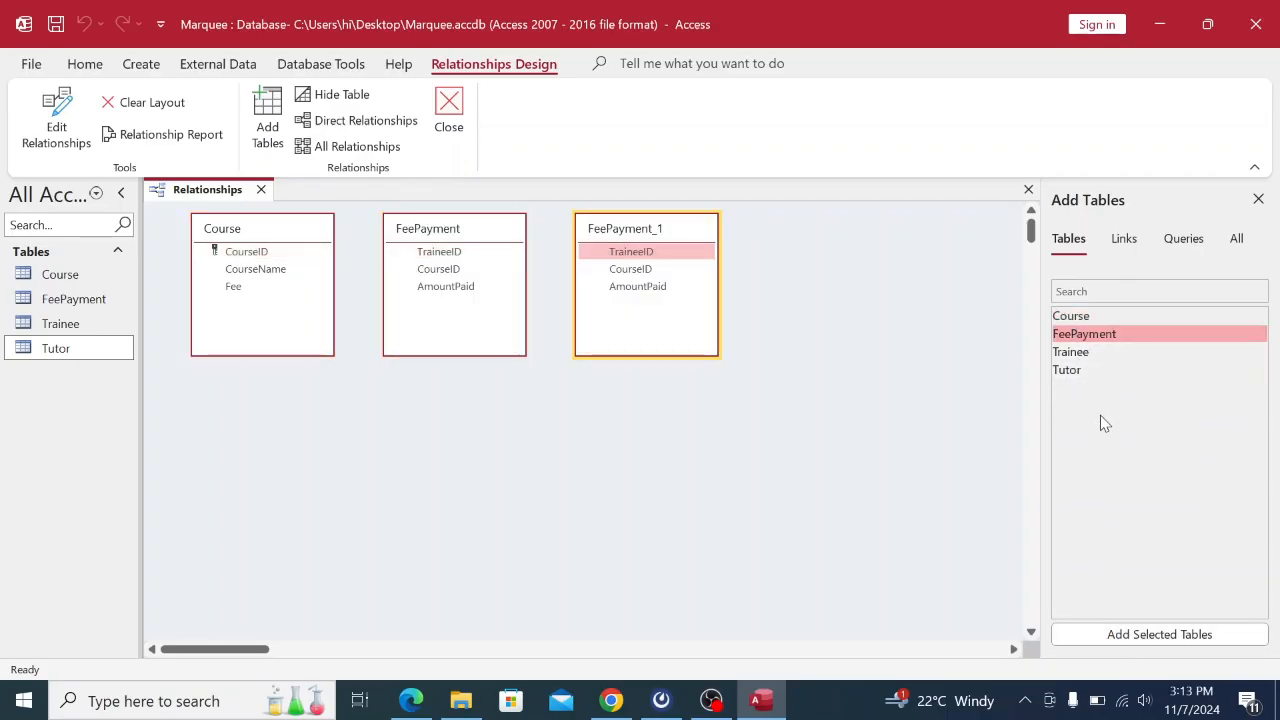
pyautogui.click(1071, 371)
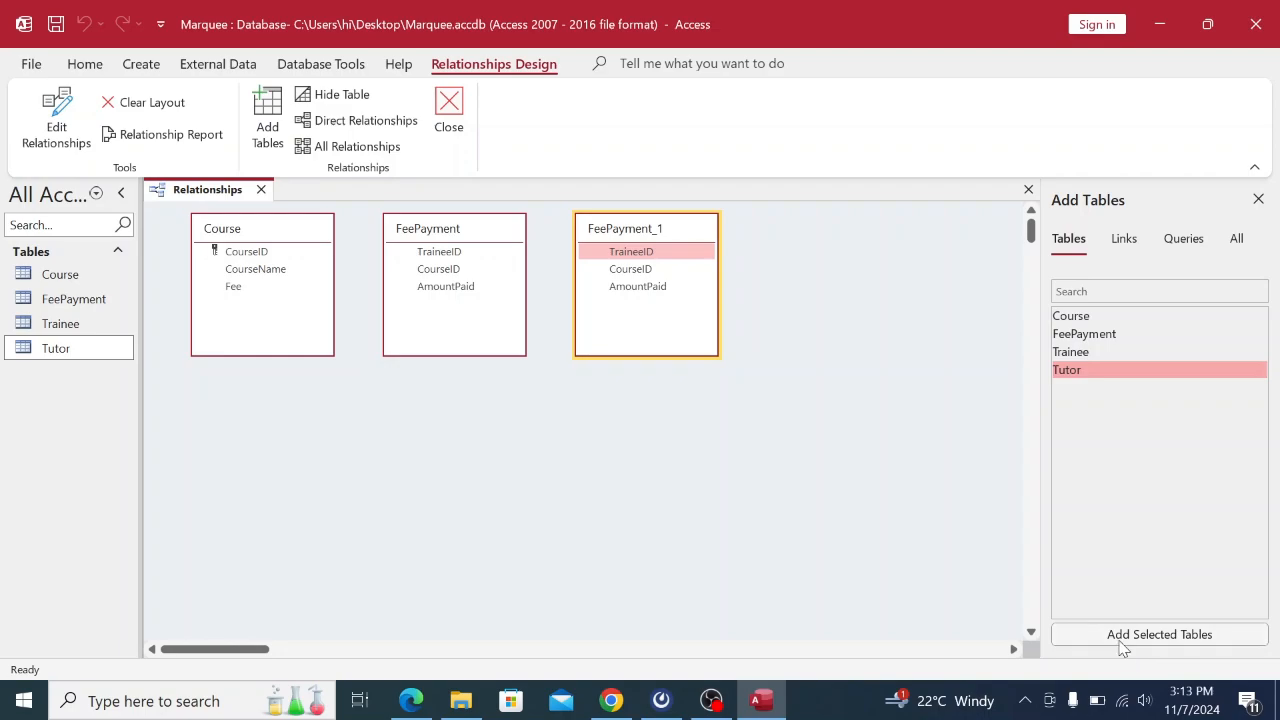
pyautogui.rightClick(658, 232)
pyautogui.click(712, 362)
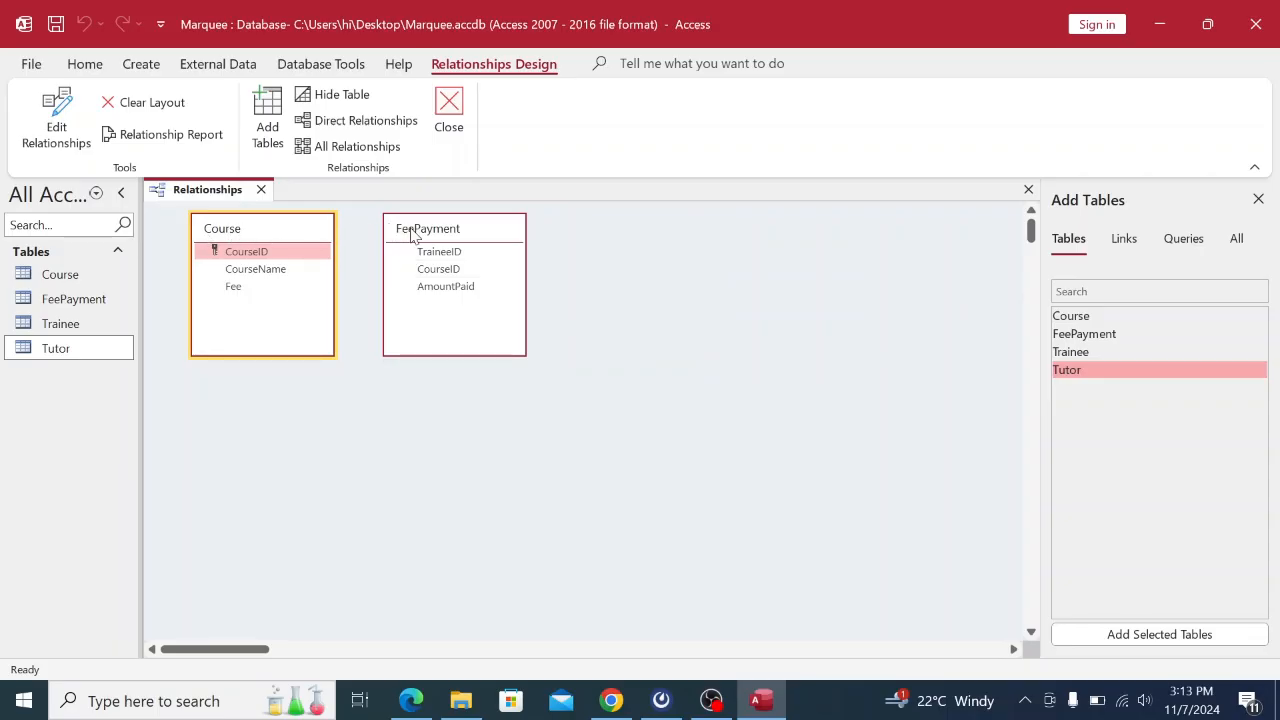
# Add the Trainee and Tutor tables and close the Add Tables list.
pyautogui.click(1068, 354)
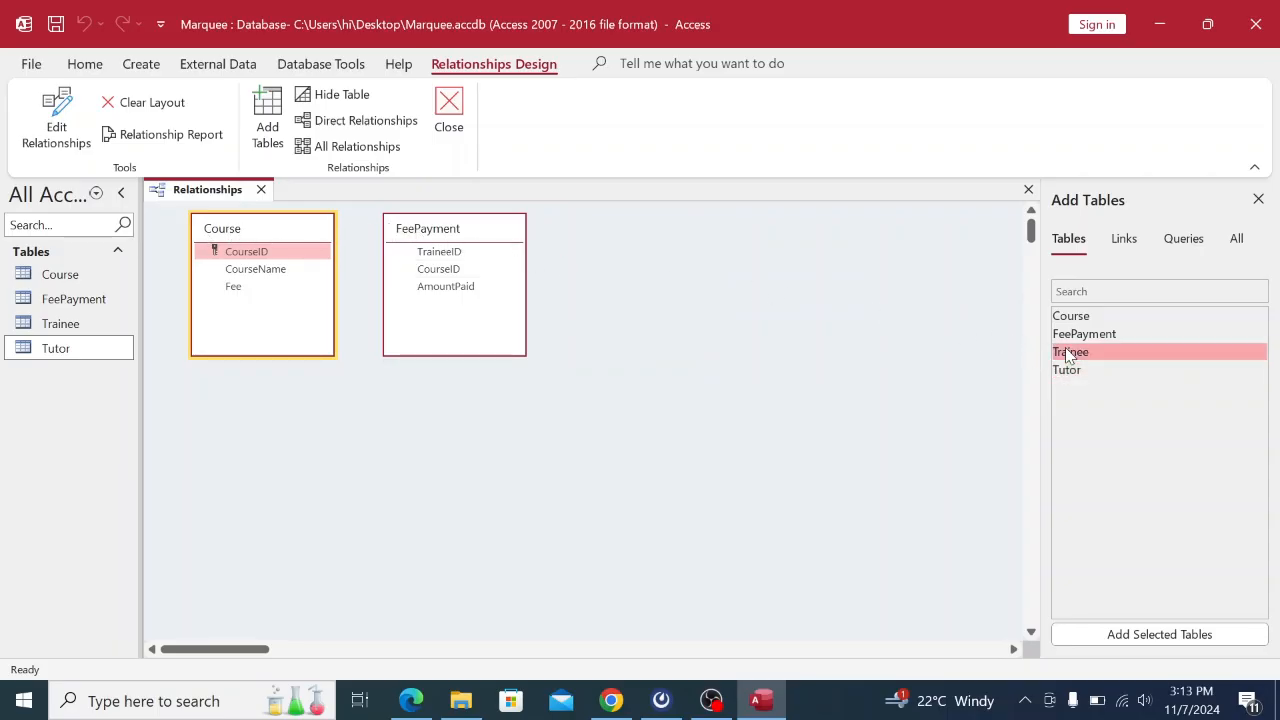
pyautogui.click(1120, 636)
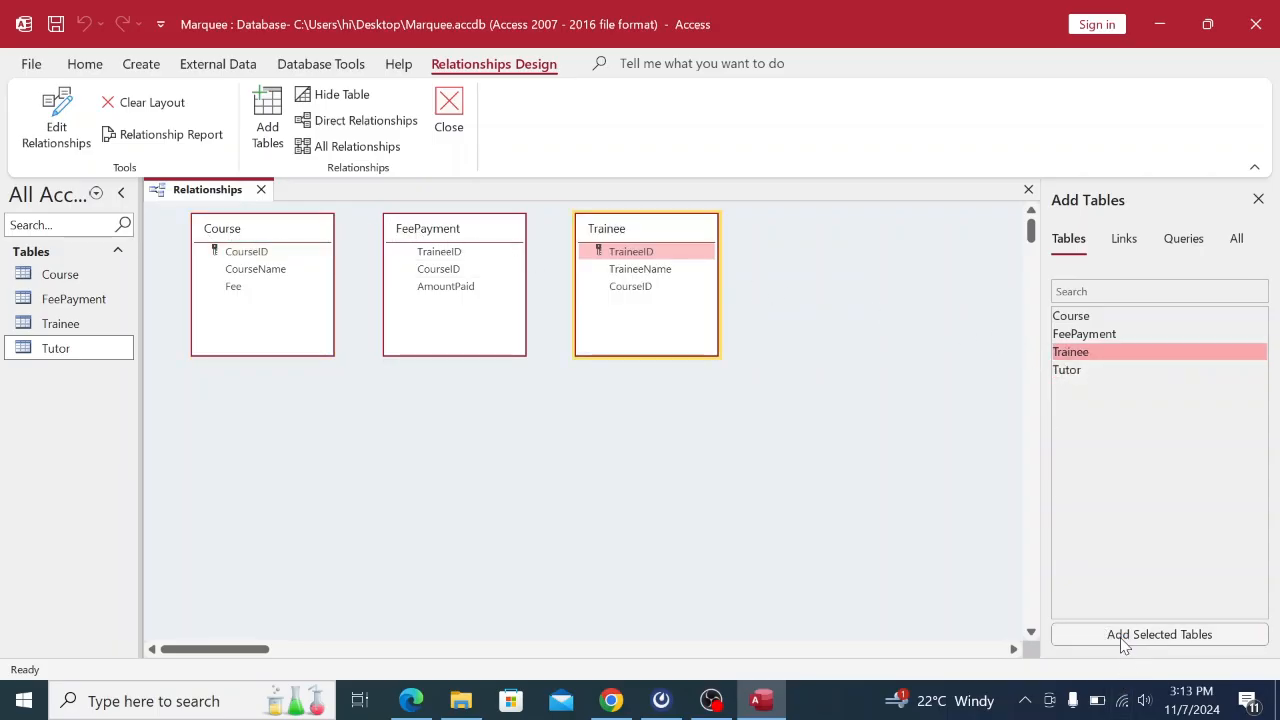
pyautogui.click(1080, 372)
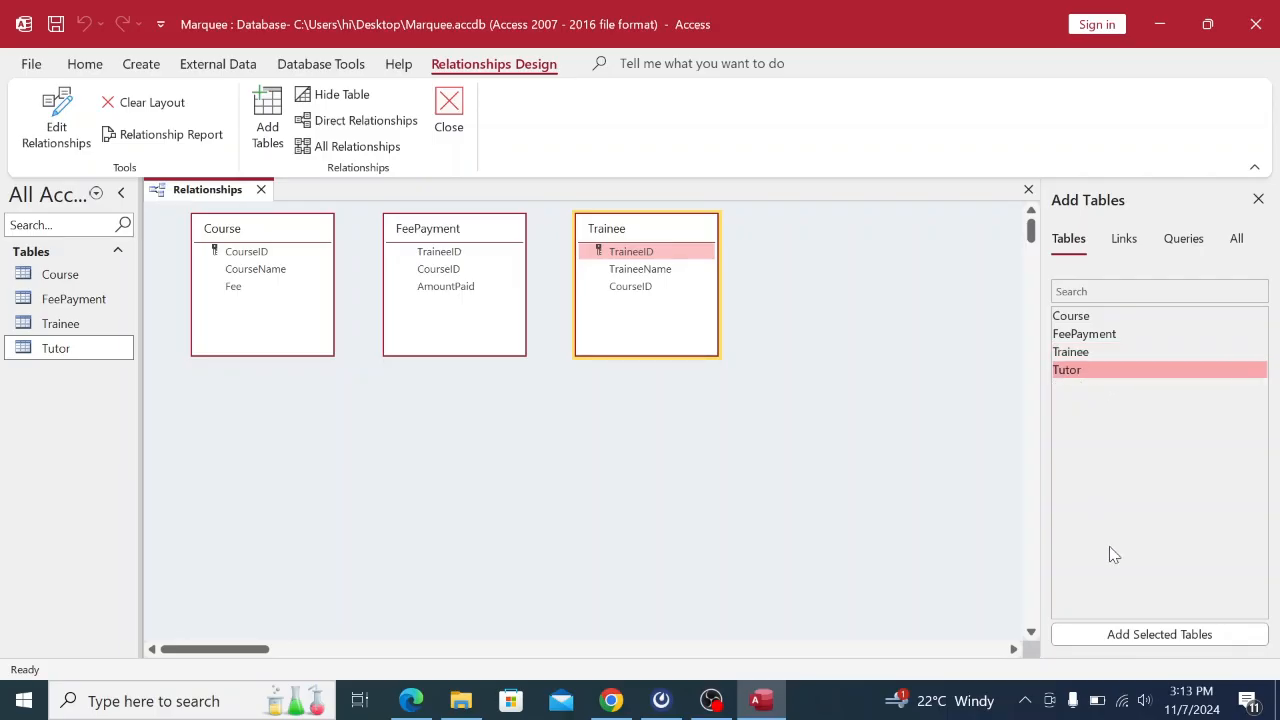
pyautogui.click(1160, 637)
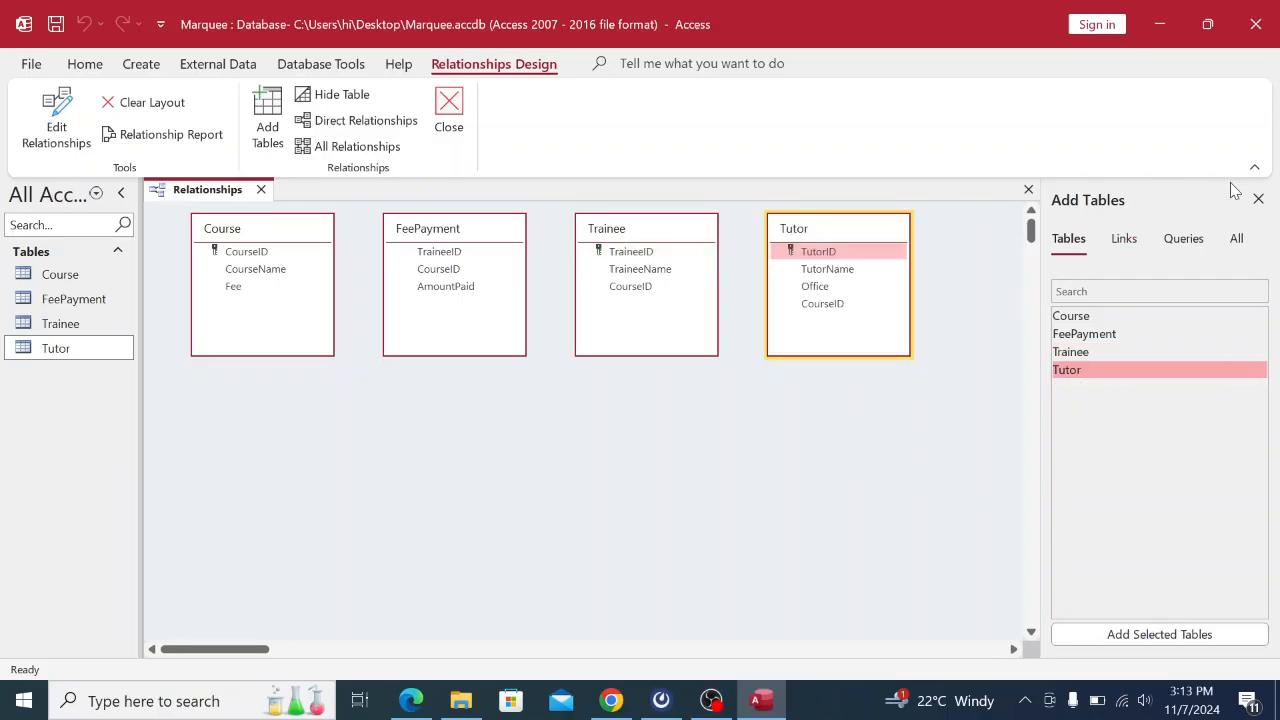
pyautogui.click(1258, 199)
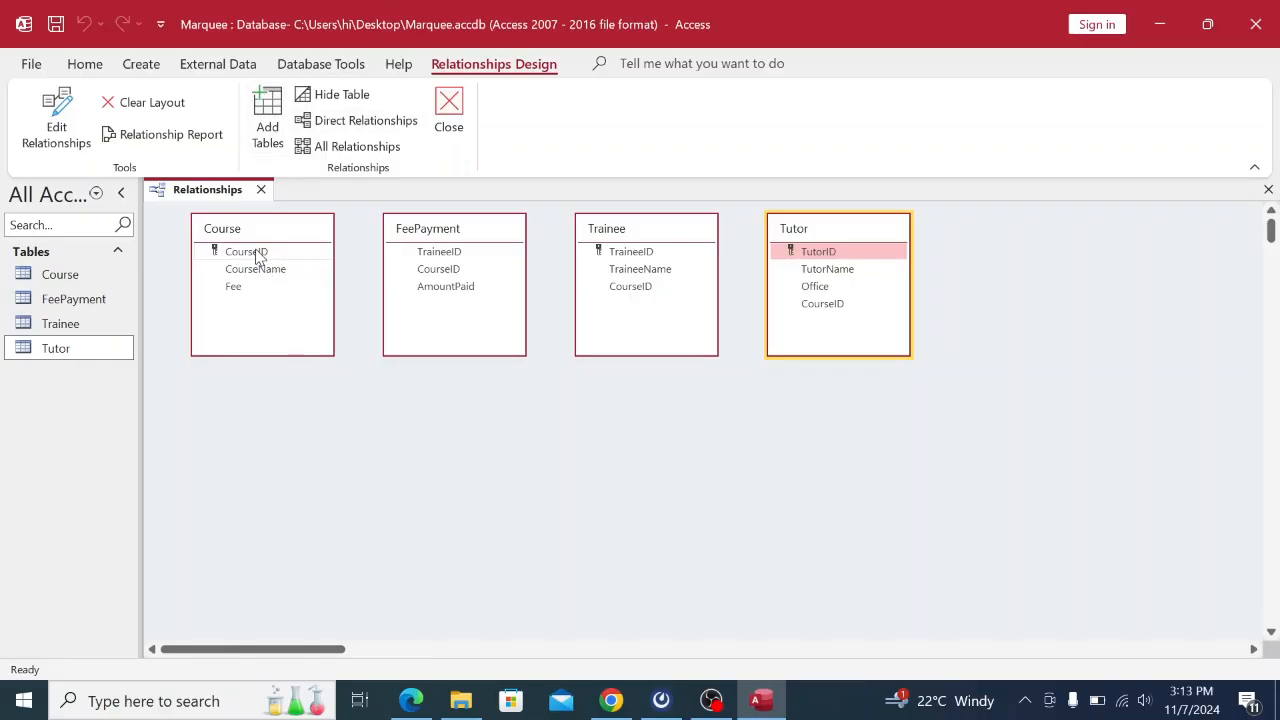
# Link Course to FeePayment on CourseID with referential integrity, and move FeePayment below Course.
pyautogui.moveTo(257, 256); pyautogui.dragTo(433, 278)
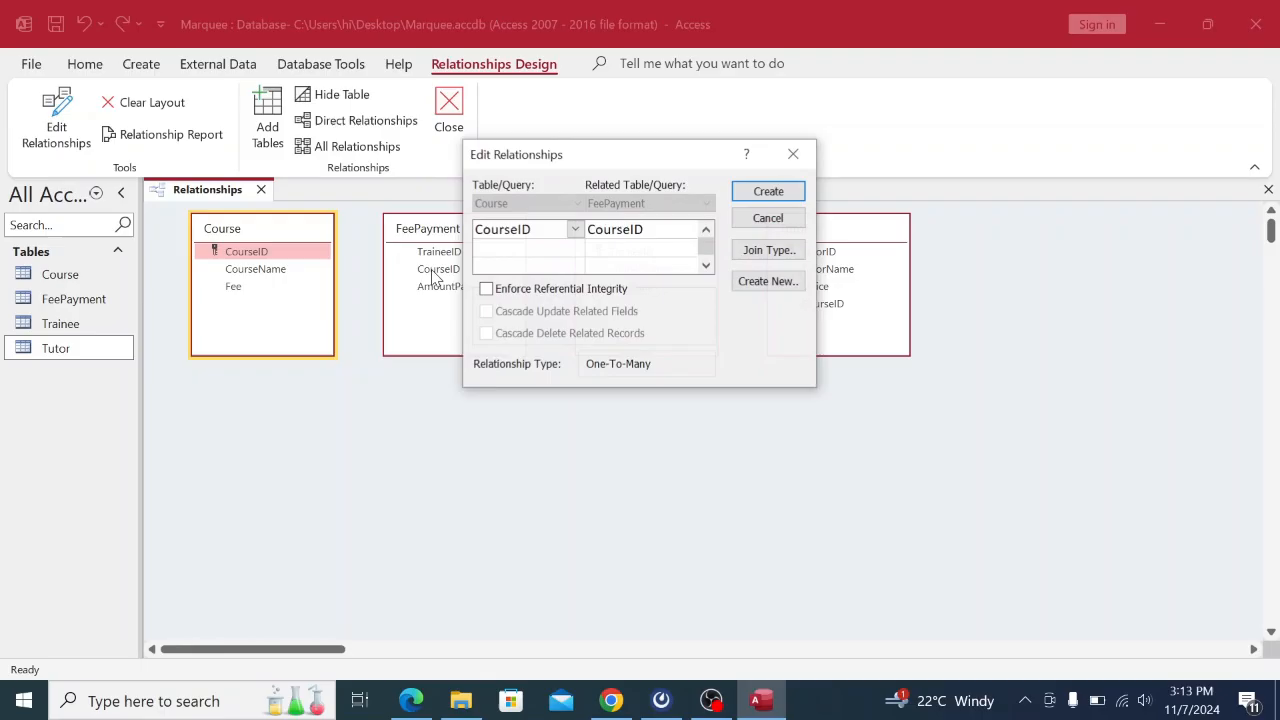
pyautogui.click(486, 291)
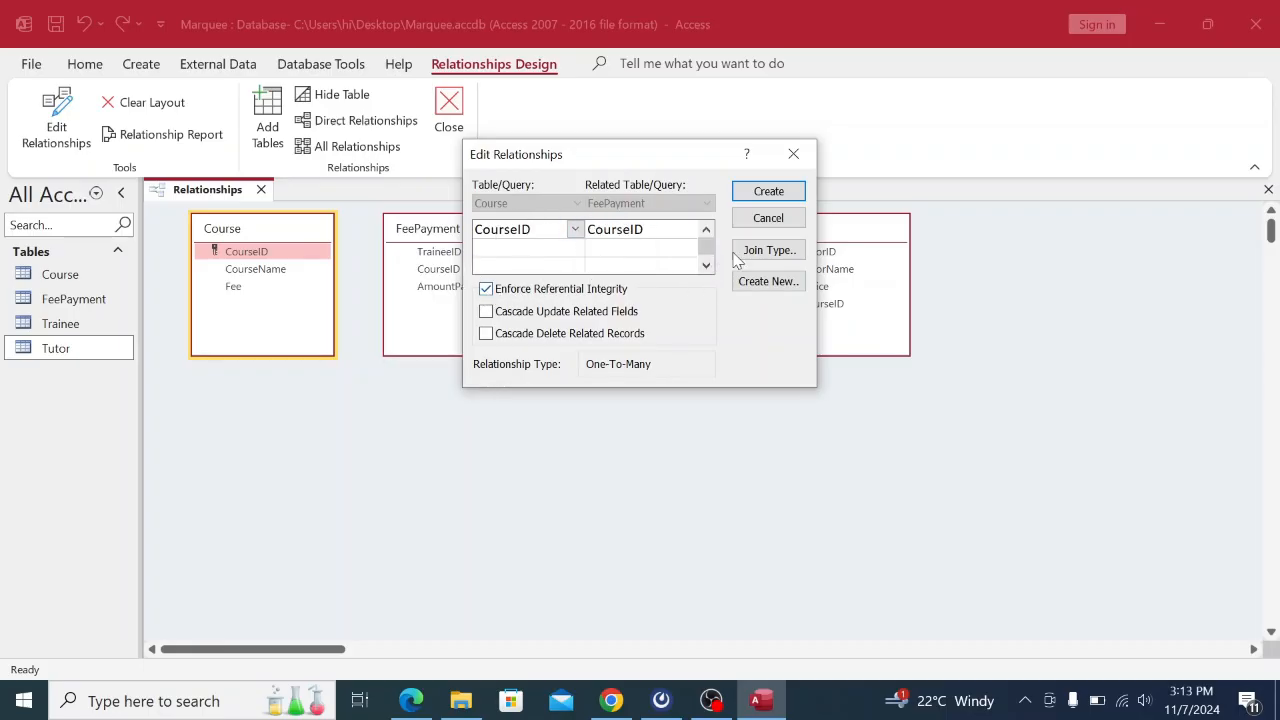
pyautogui.click(762, 190)
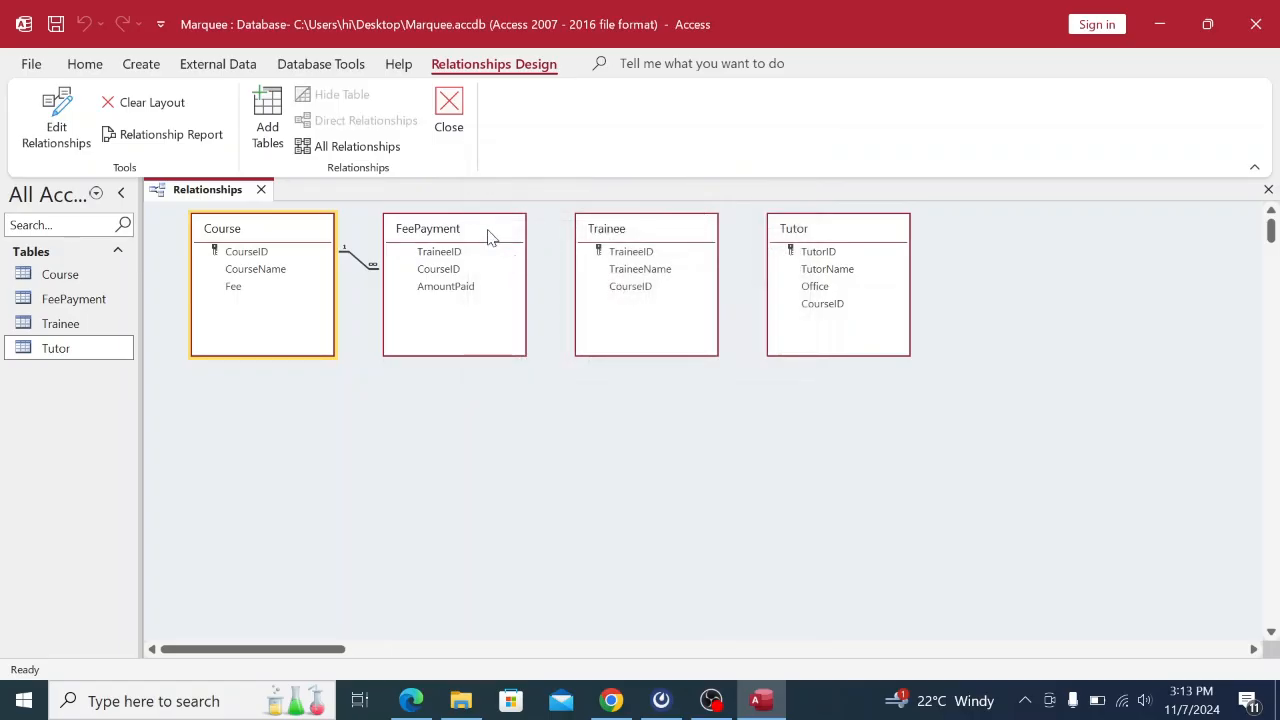
pyautogui.moveTo(489, 237); pyautogui.dragTo(495, 398)
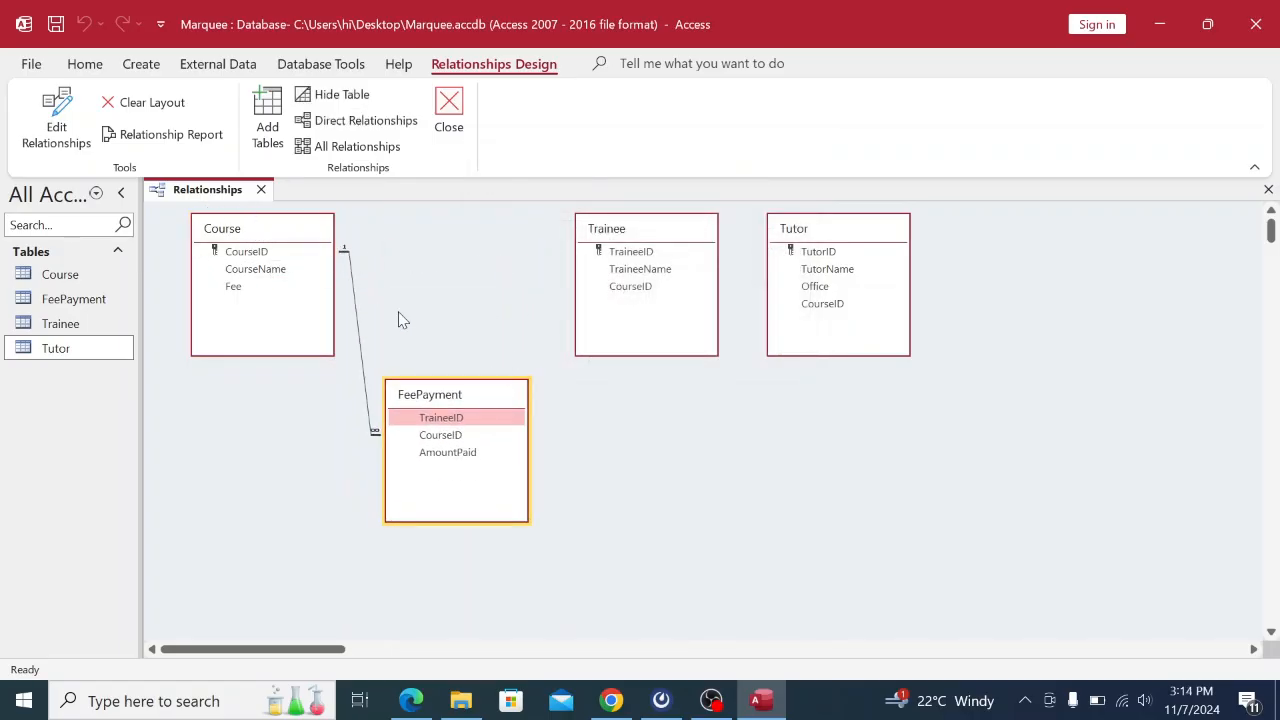
# Link Course to Trainee and Tutor on CourseID with referential integrity, then move Trainee lower right.
pyautogui.moveTo(255, 251); pyautogui.dragTo(628, 290)
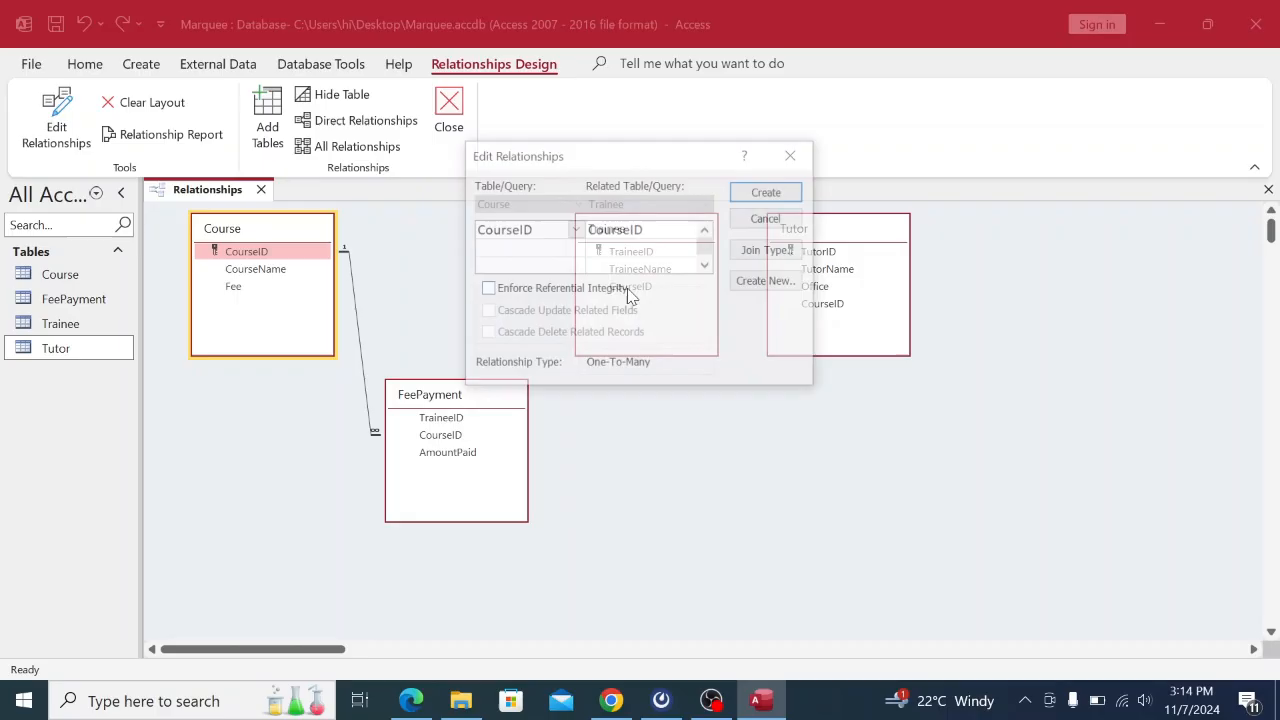
pyautogui.click(486, 289)
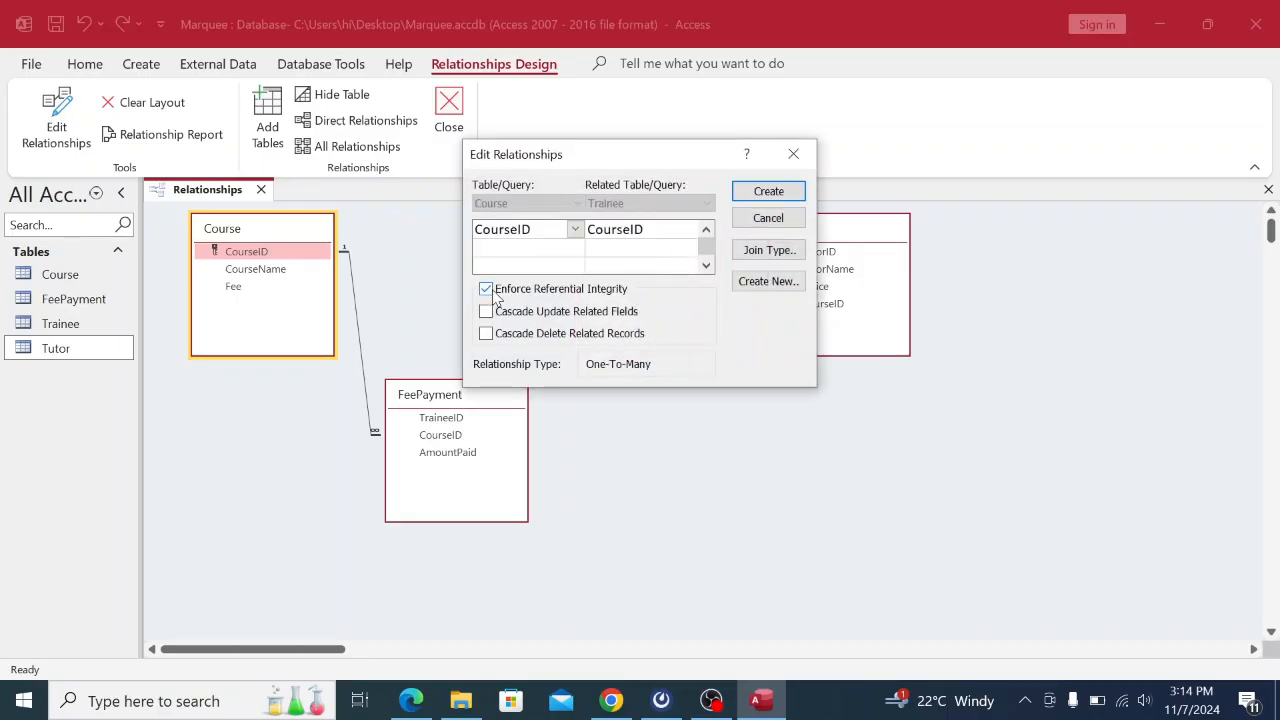
pyautogui.click(752, 194)
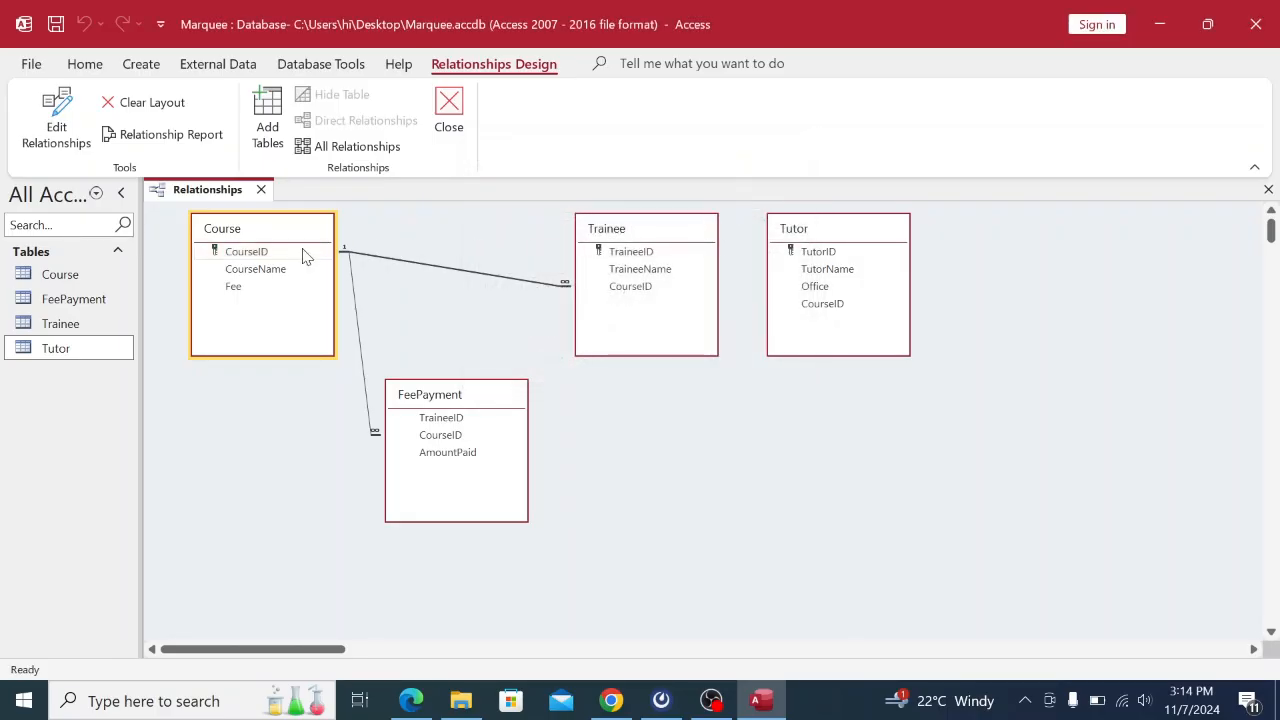
pyautogui.moveTo(266, 257); pyautogui.dragTo(828, 313)
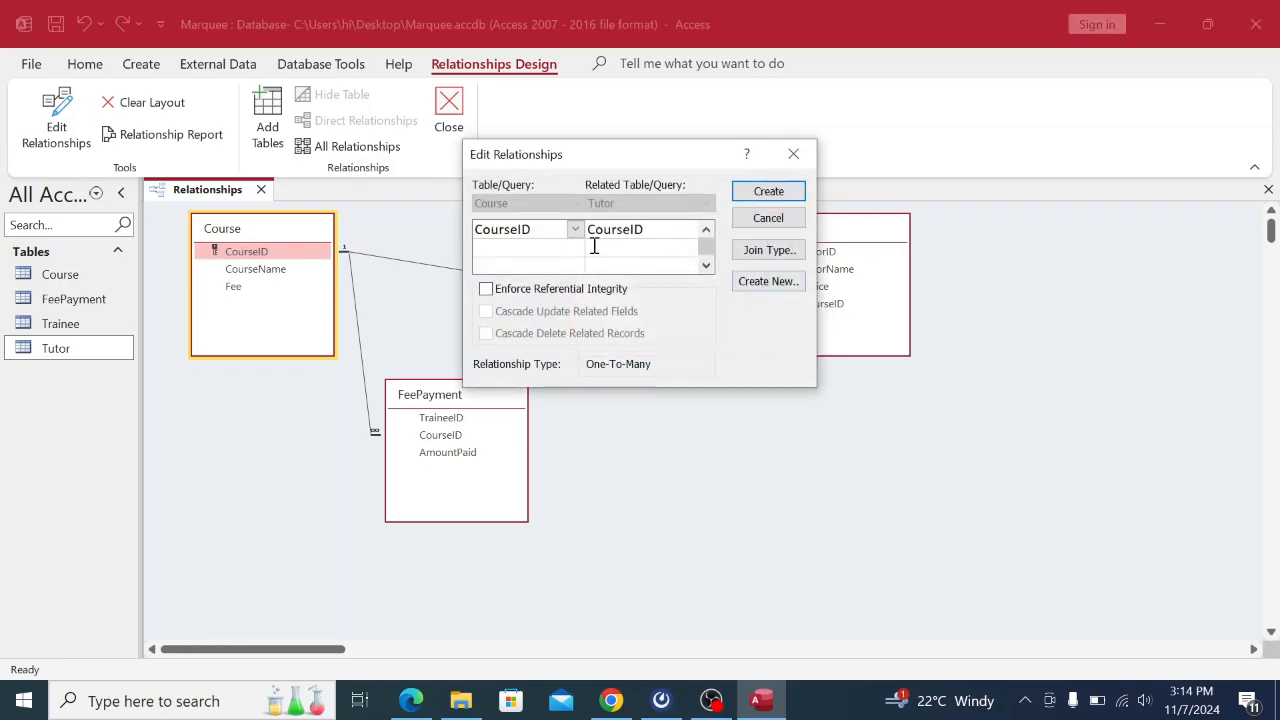
pyautogui.click(488, 290)
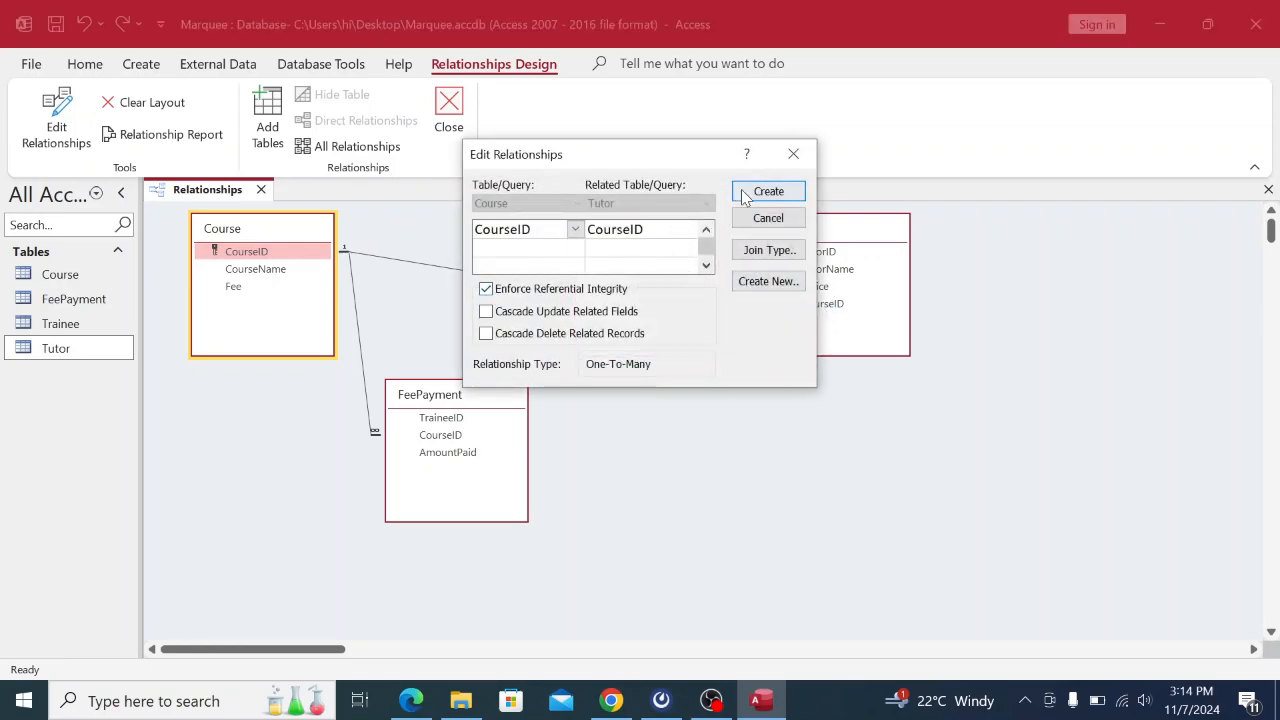
pyautogui.click(747, 193)
pyautogui.moveTo(678, 230); pyautogui.dragTo(815, 383)
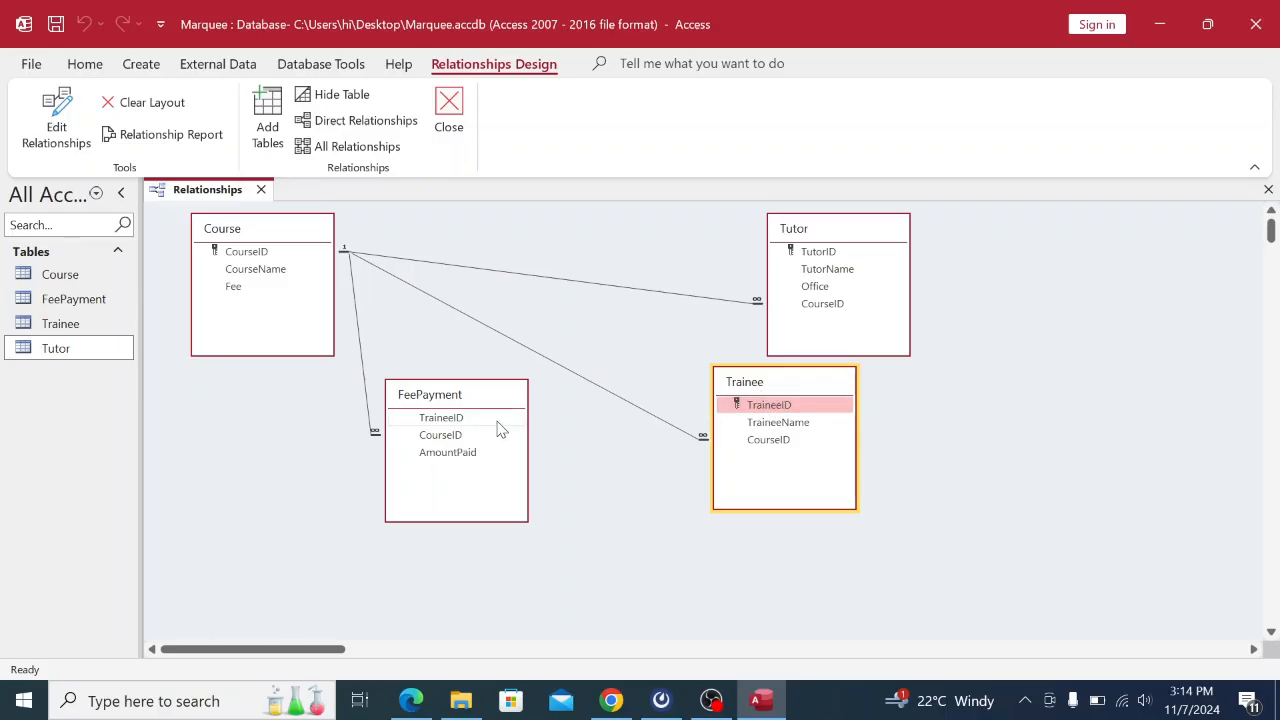
# Link Trainee's TraineeID to FeePayment's TraineeID with referential integrity enforced.
pyautogui.moveTo(750, 410); pyautogui.dragTo(451, 424)
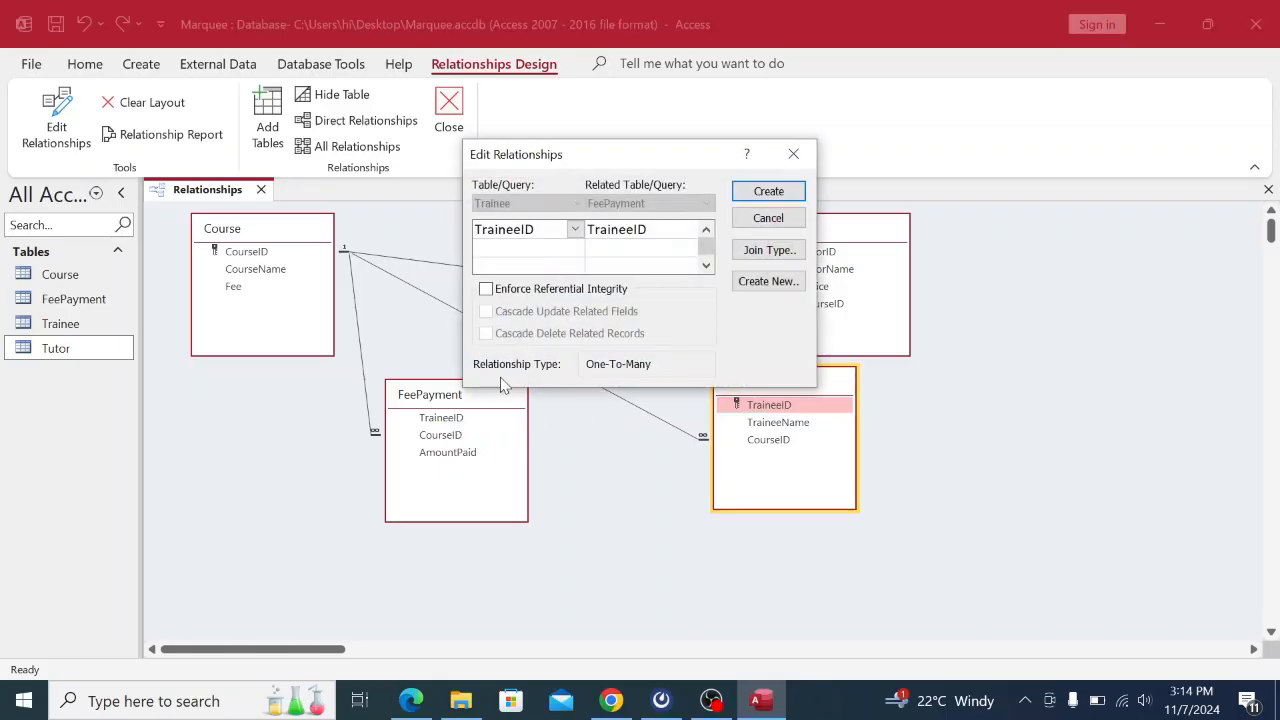
pyautogui.click(486, 289)
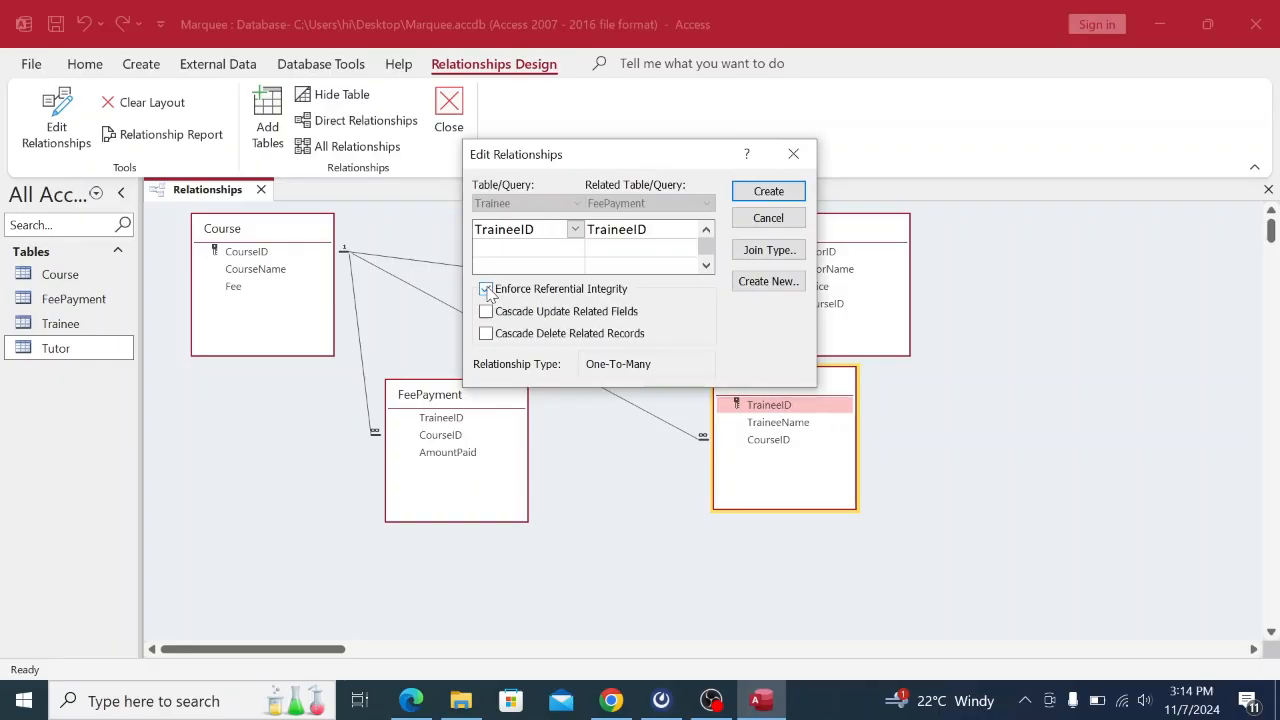
pyautogui.click(770, 194)
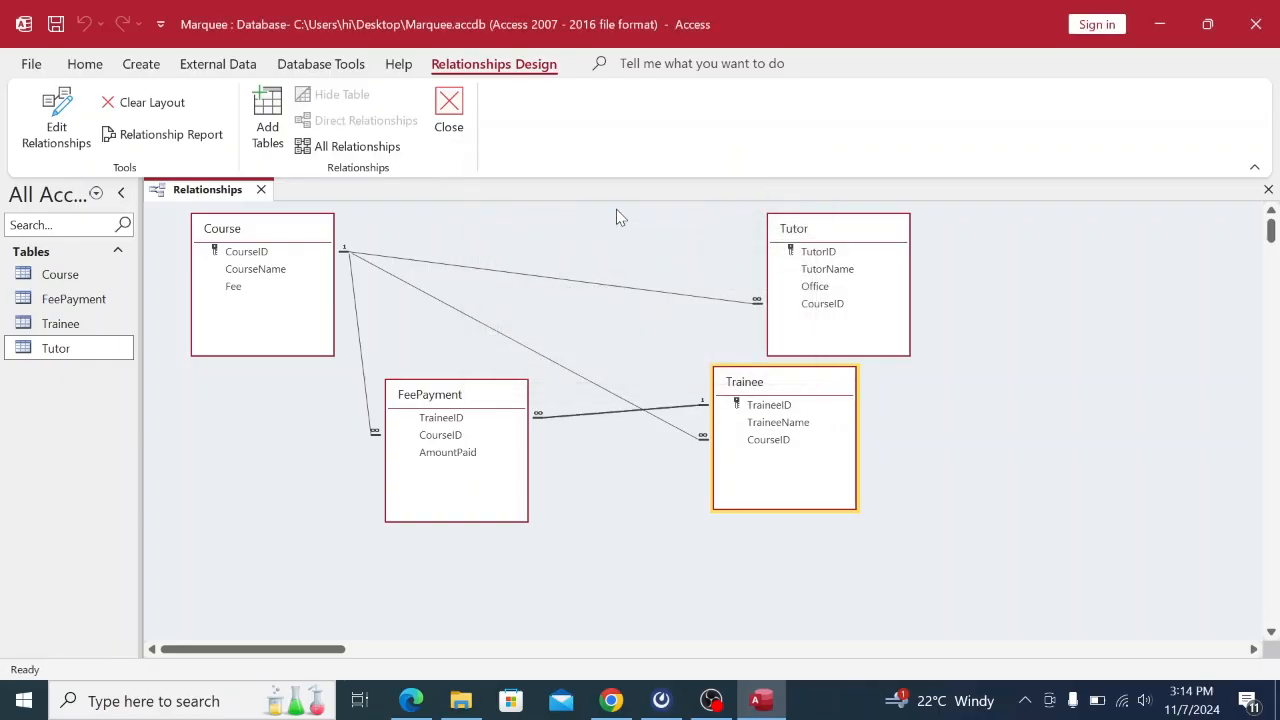
# Save and close the Relationships layout.
pyautogui.rightClick(203, 200)
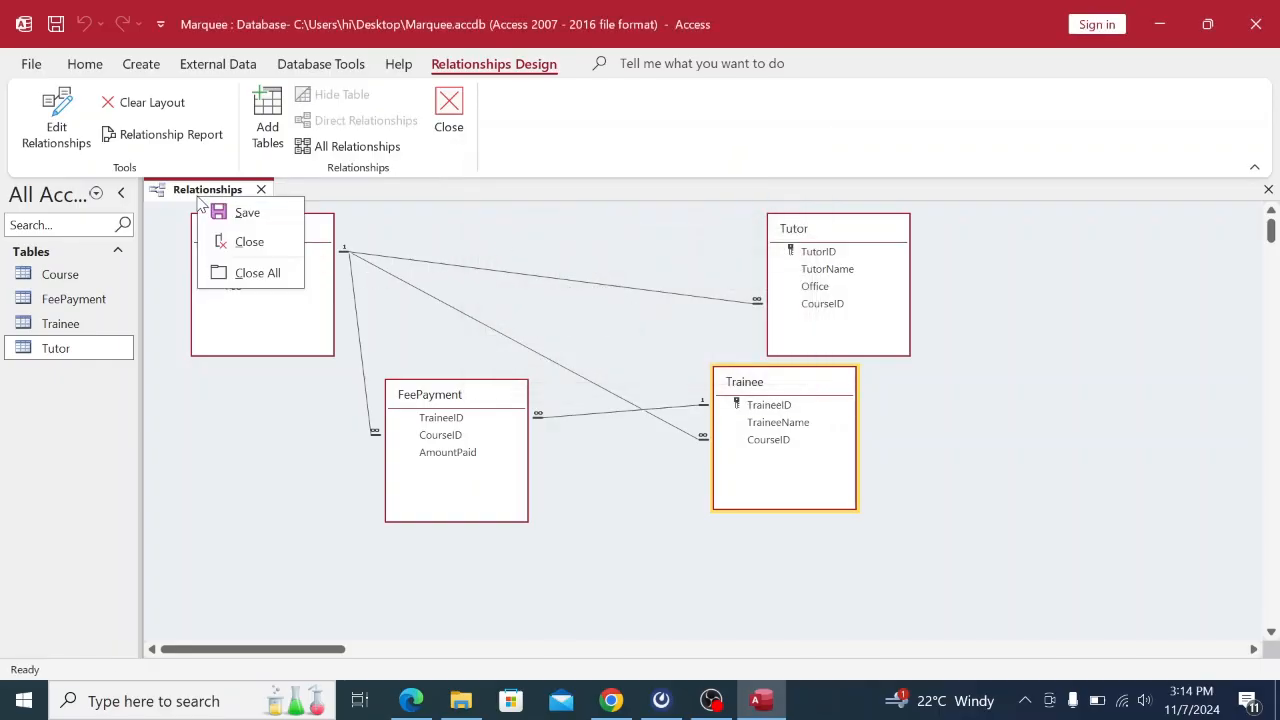
pyautogui.click(250, 213)
pyautogui.rightClick(222, 200)
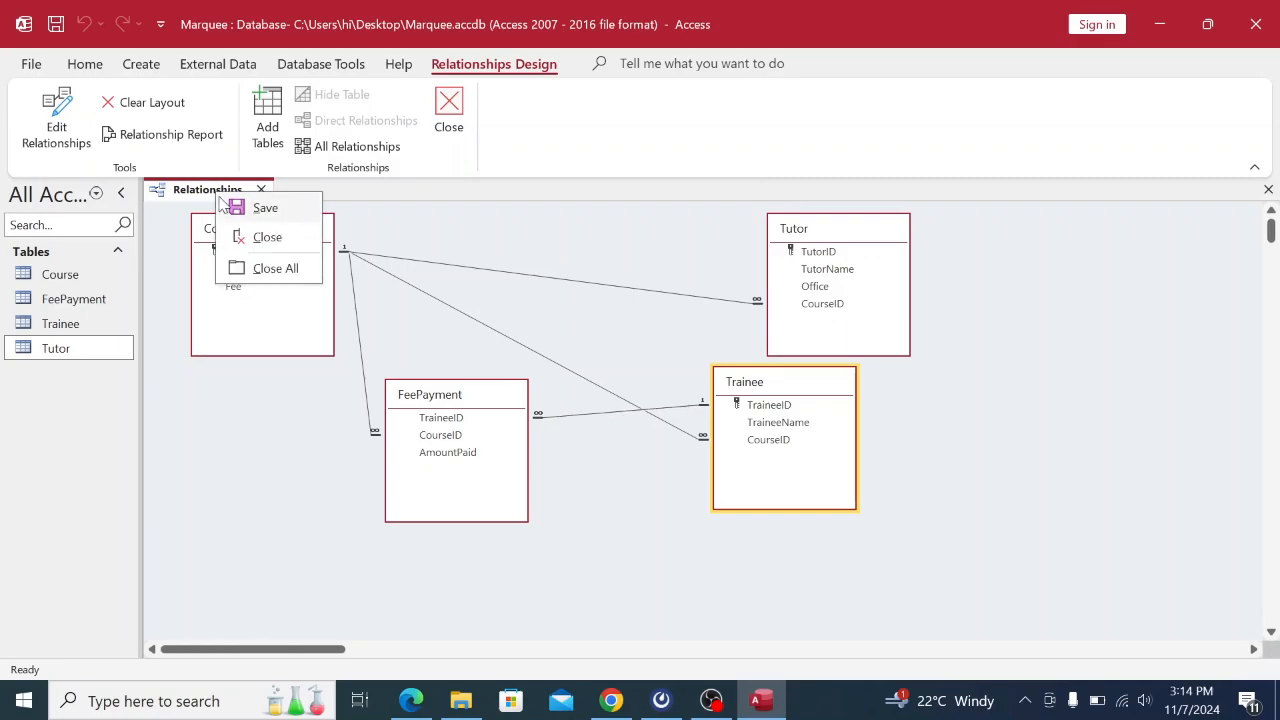
pyautogui.click(252, 237)
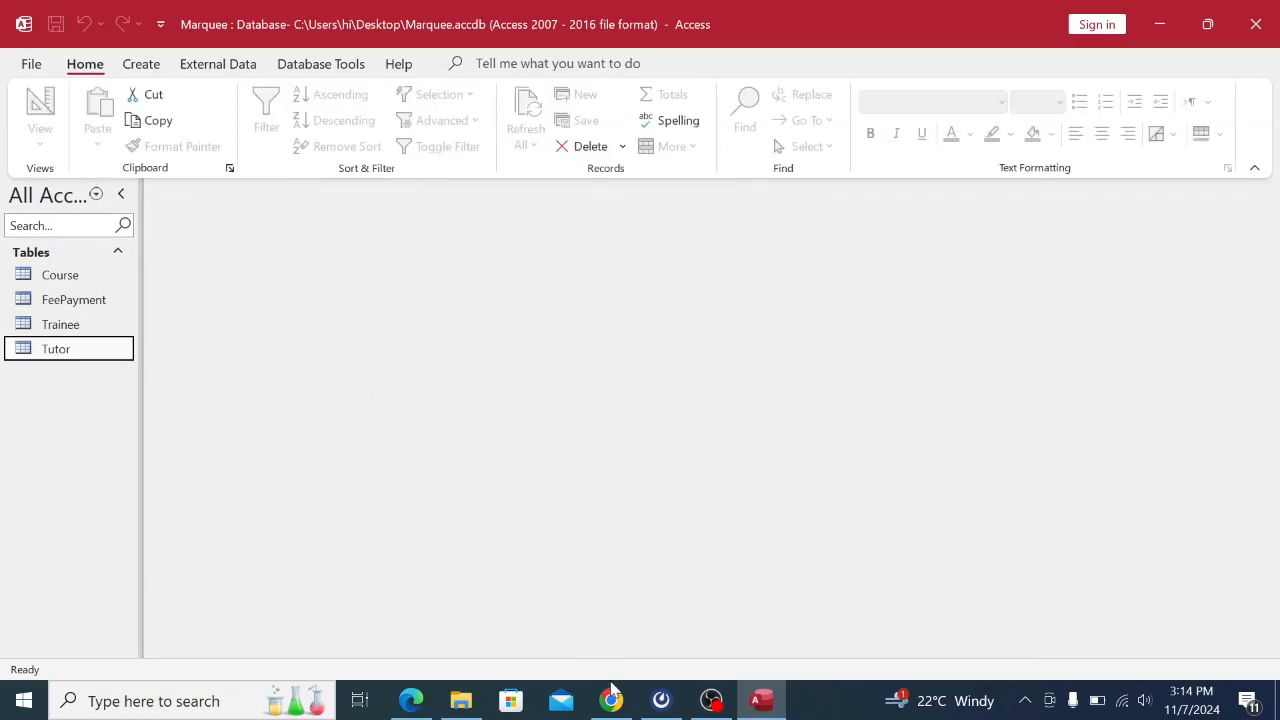
# Scroll the exam PDF down to page 3 with the TraineesForm and query tasks.
pyautogui.click(611, 700)
pyautogui.scroll(-8, 686, 411)
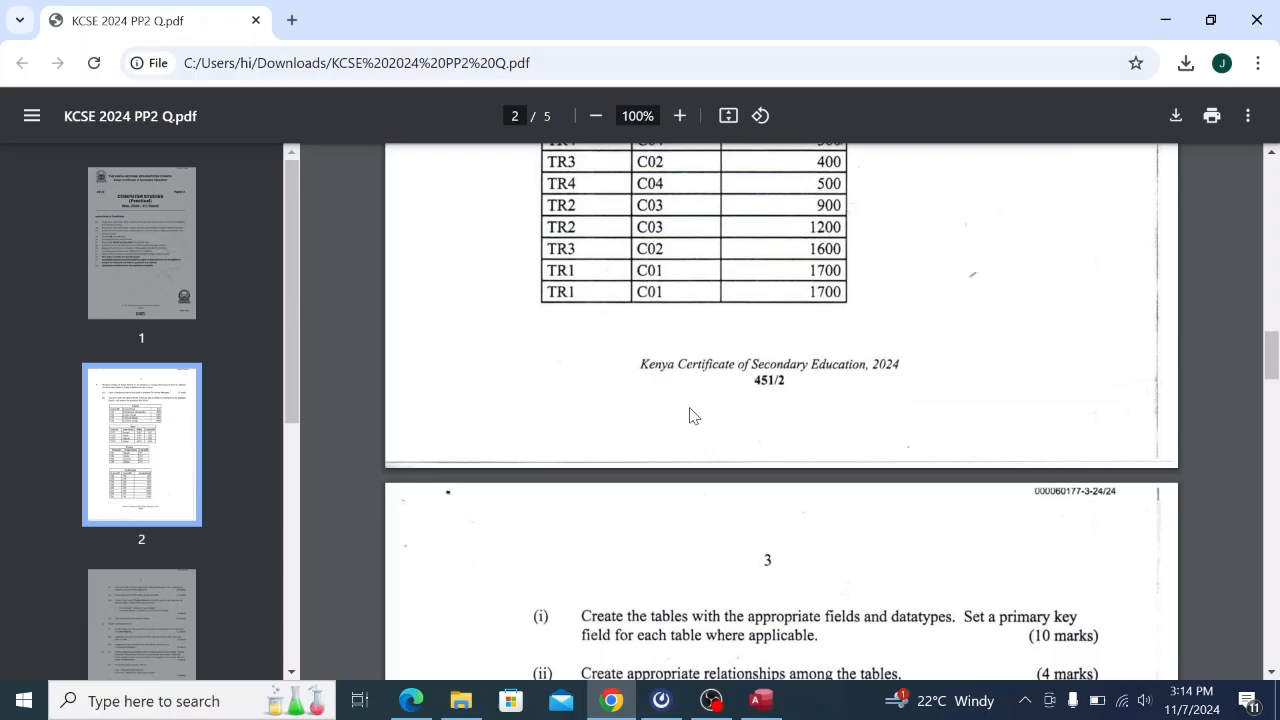
pyautogui.scroll(-2, 695, 416)
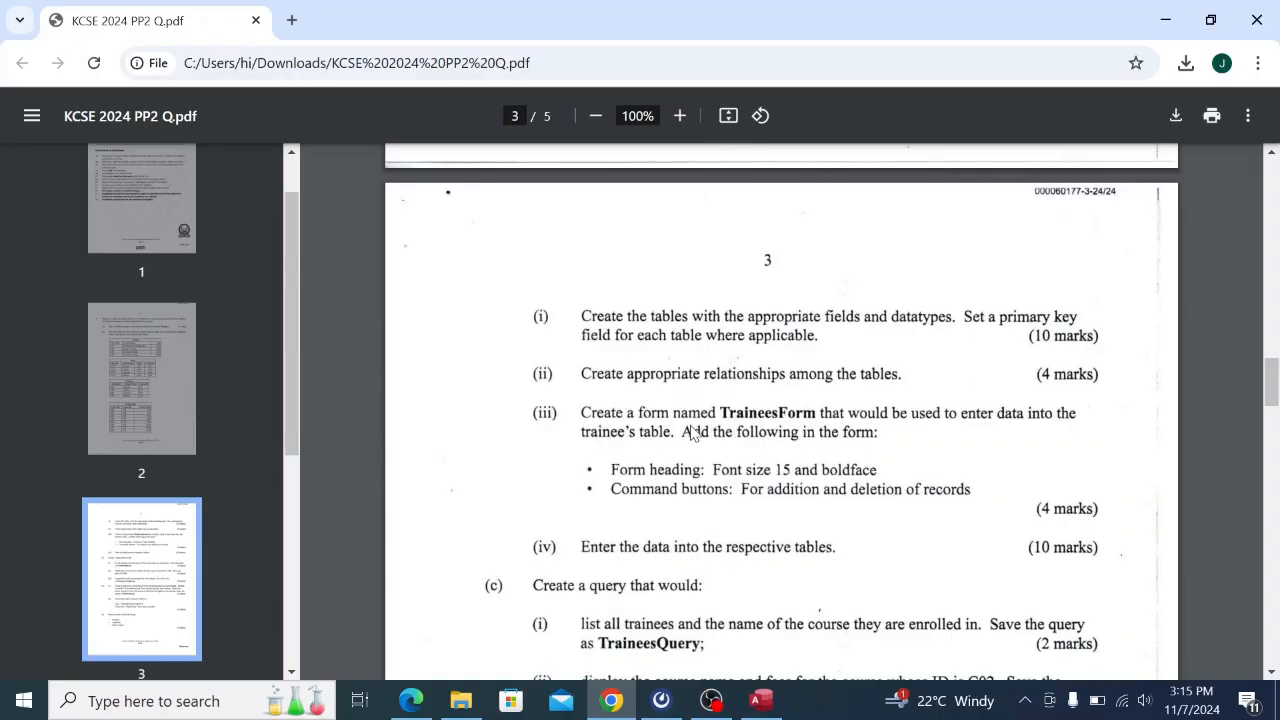
pyautogui.scroll(-2, 693, 432)
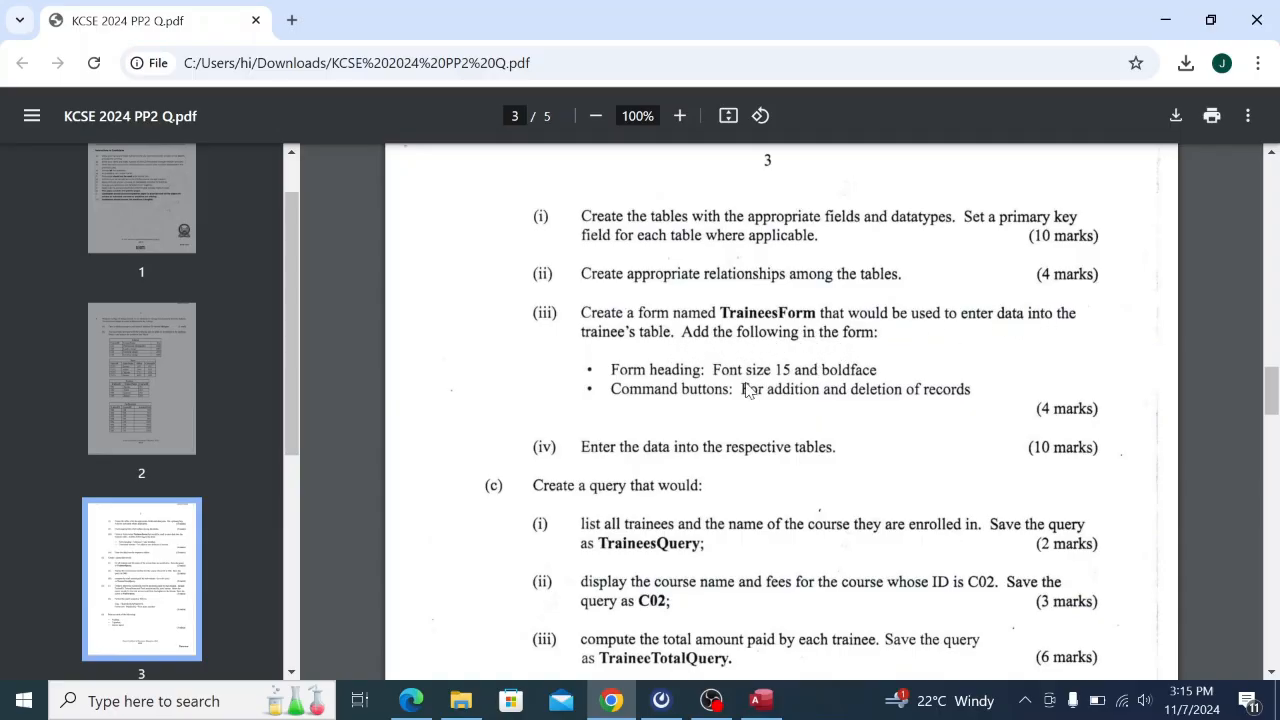
# Reopen Relationships, shift the FeePayment table down-left, then save and close the layout.
pyautogui.click(763, 692)
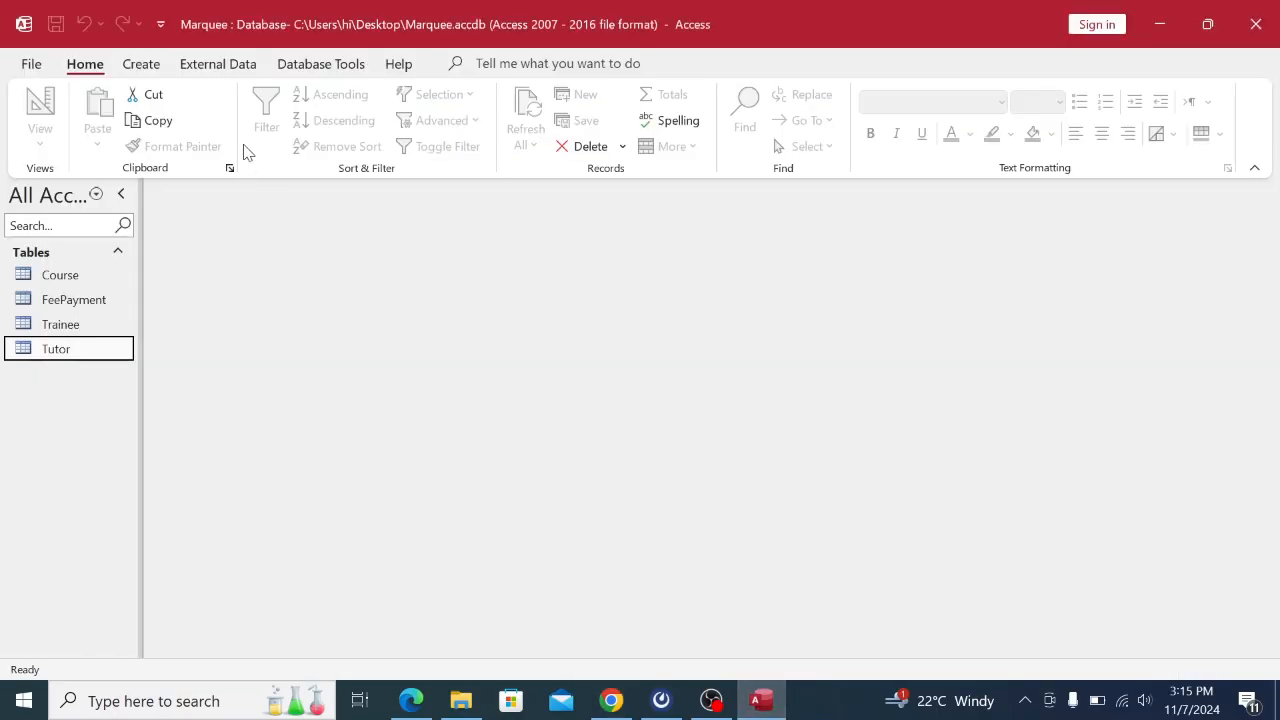
pyautogui.click(321, 64)
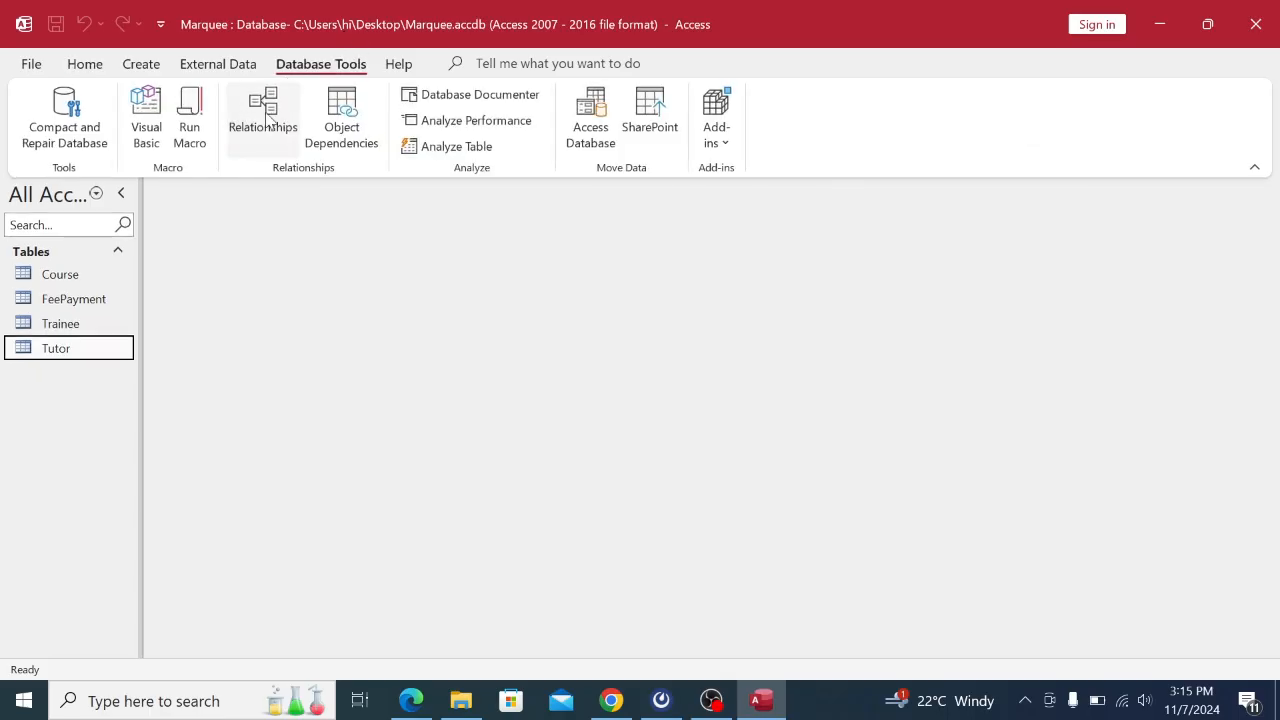
pyautogui.click(262, 110)
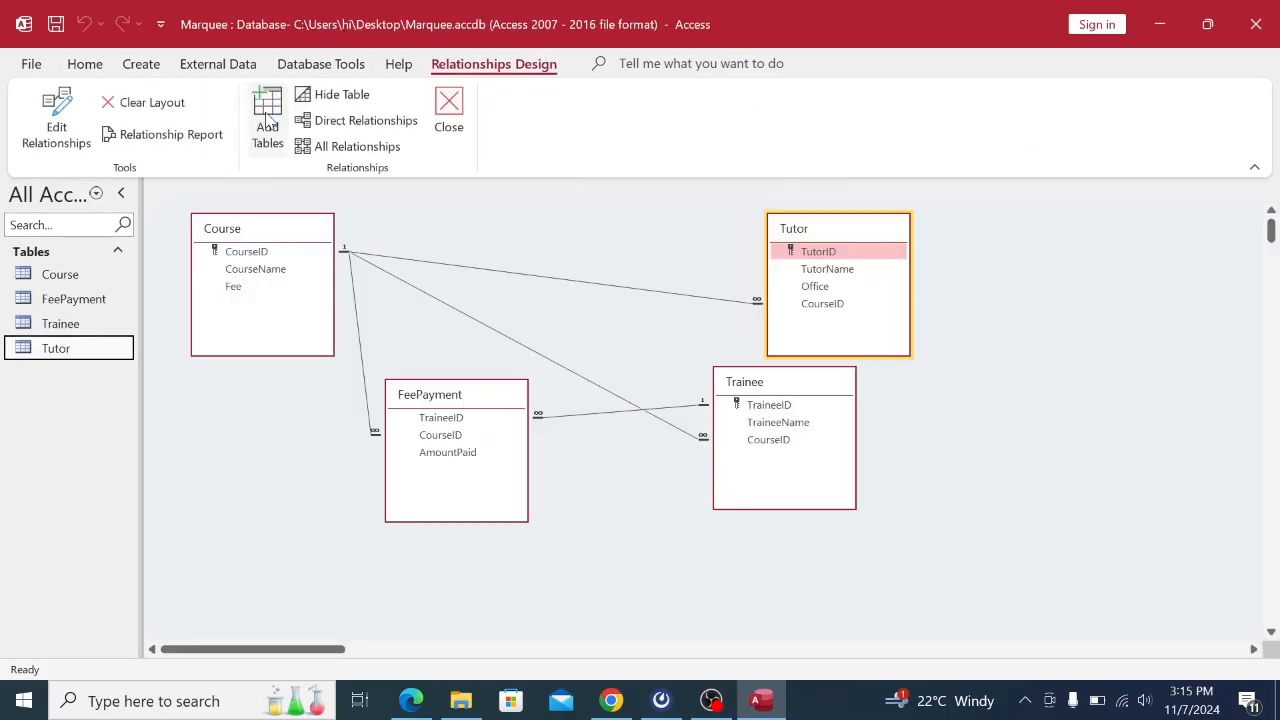
pyautogui.click(437, 398)
pyautogui.moveTo(437, 398); pyautogui.dragTo(383, 460)
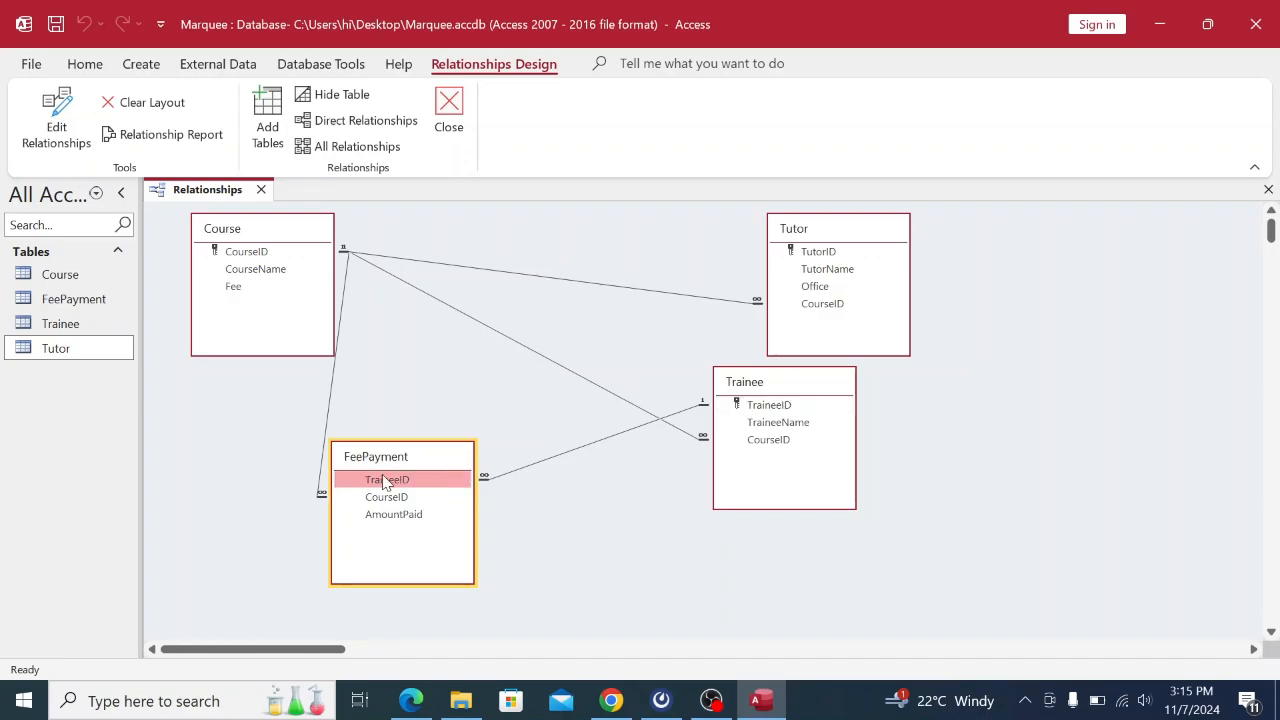
pyautogui.rightClick(221, 193)
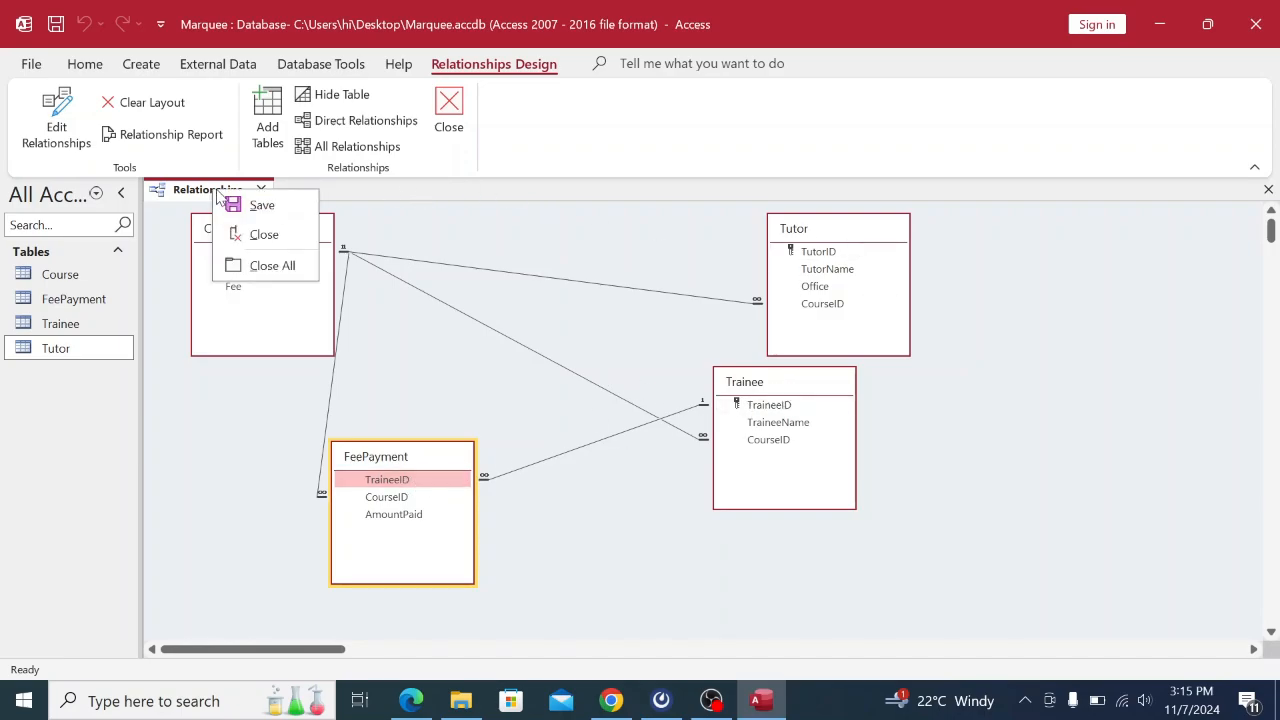
pyautogui.click(255, 205)
pyautogui.rightClick(220, 192)
pyautogui.click(255, 235)
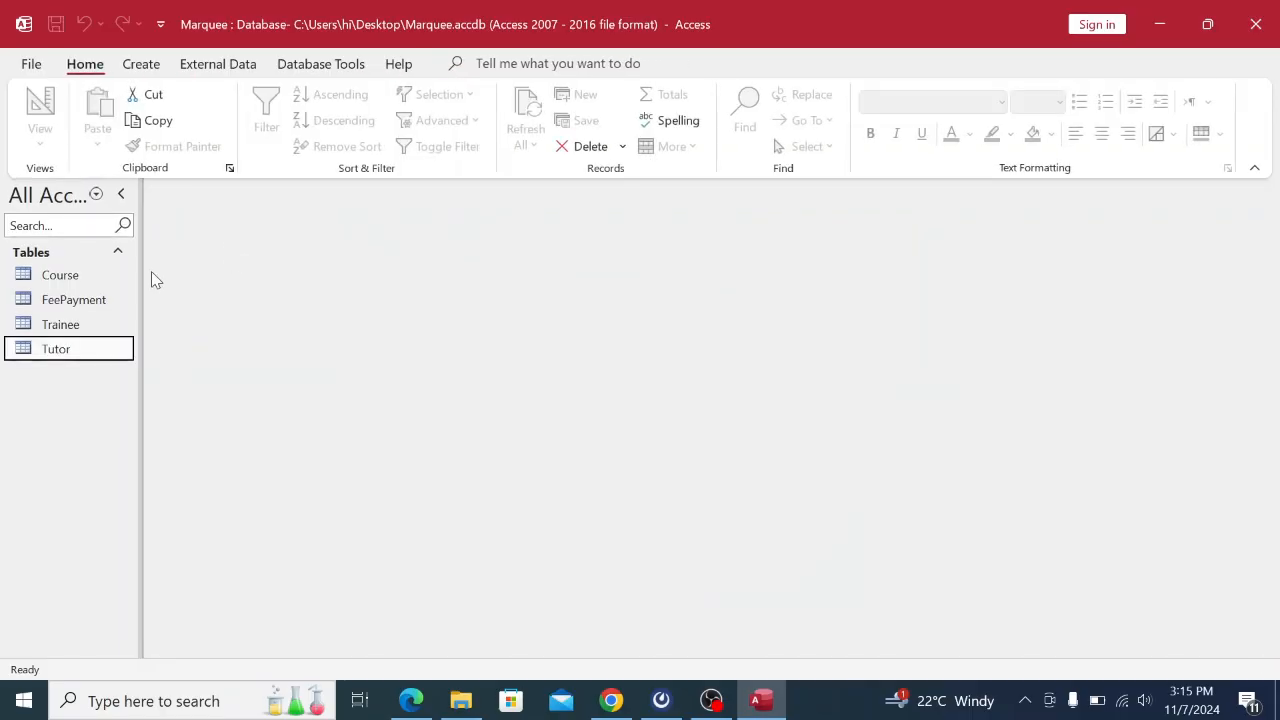
# Generate a form from the Trainee table, with its CourseID/AmountPaid subform, checking the exam paper.
pyautogui.click(79, 332)
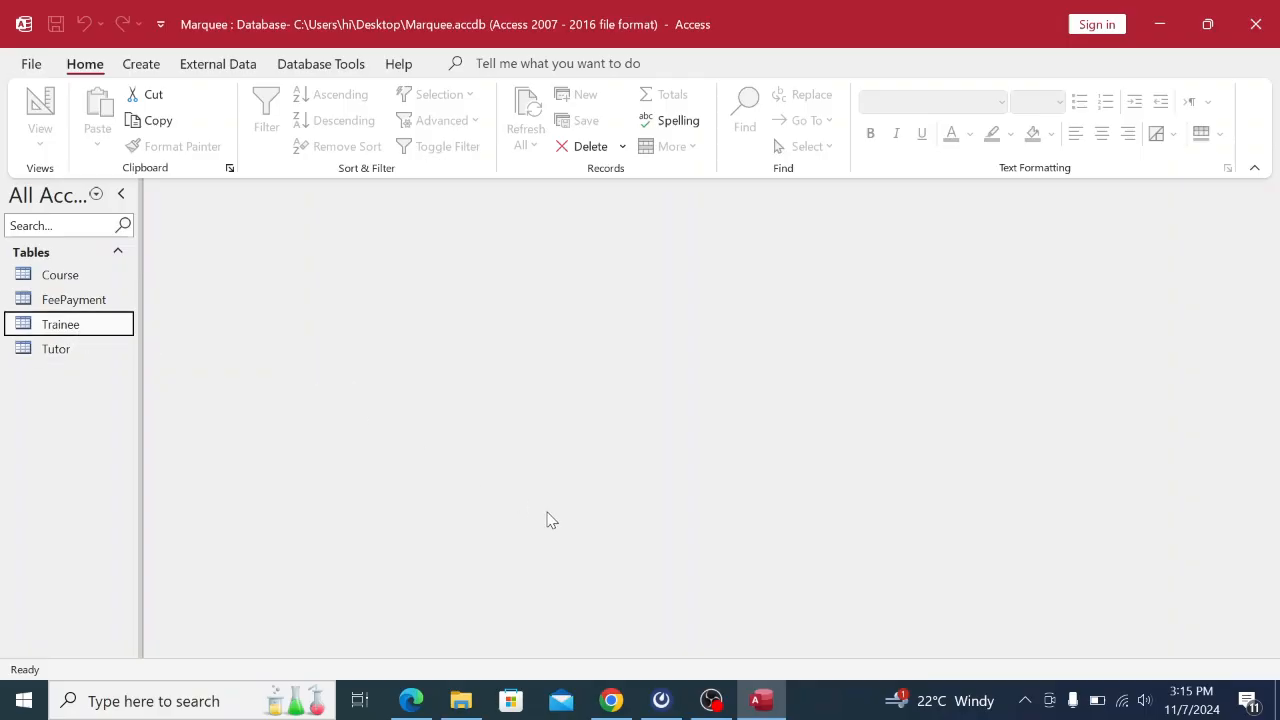
pyautogui.click(611, 700)
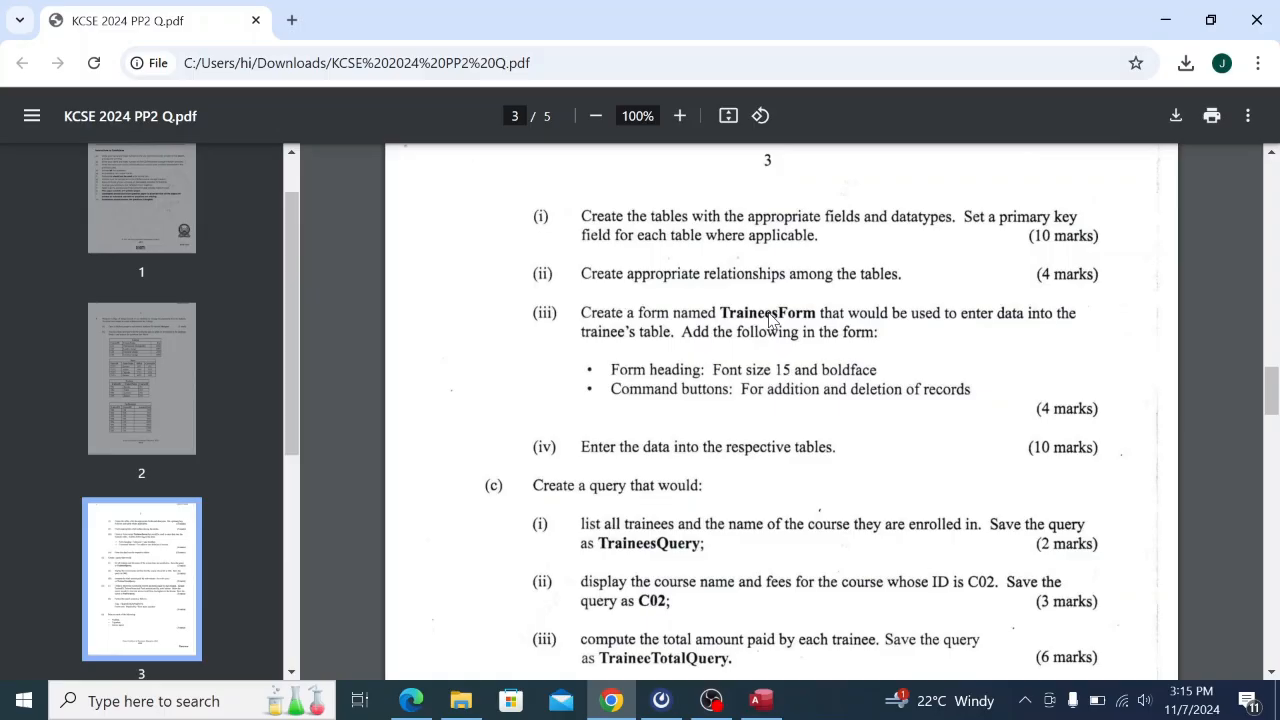
pyautogui.click(760, 700)
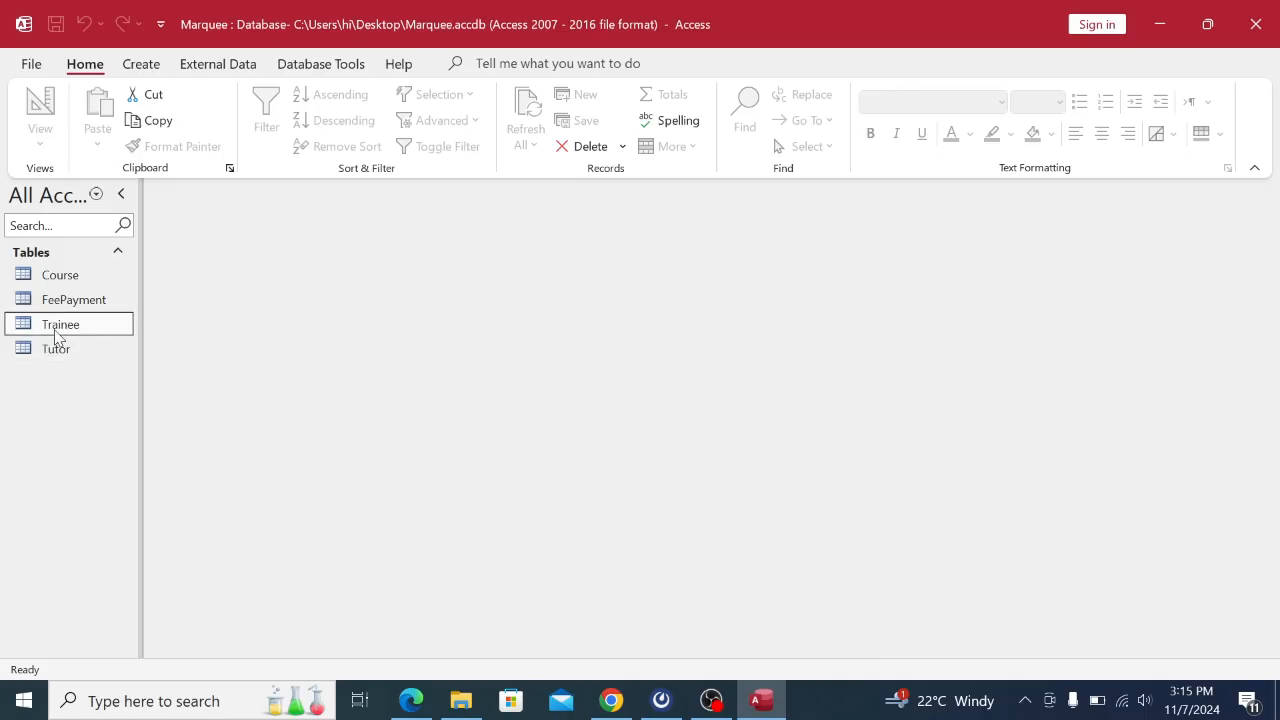
pyautogui.click(141, 64)
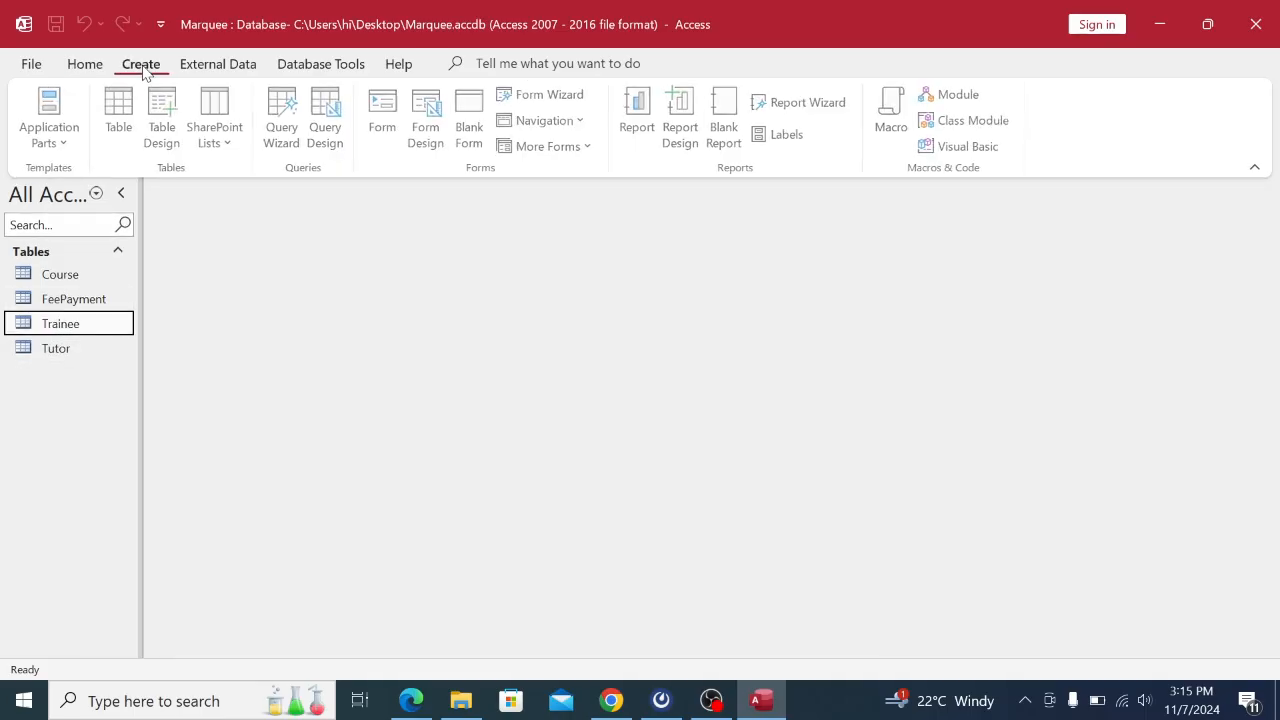
pyautogui.click(390, 130)
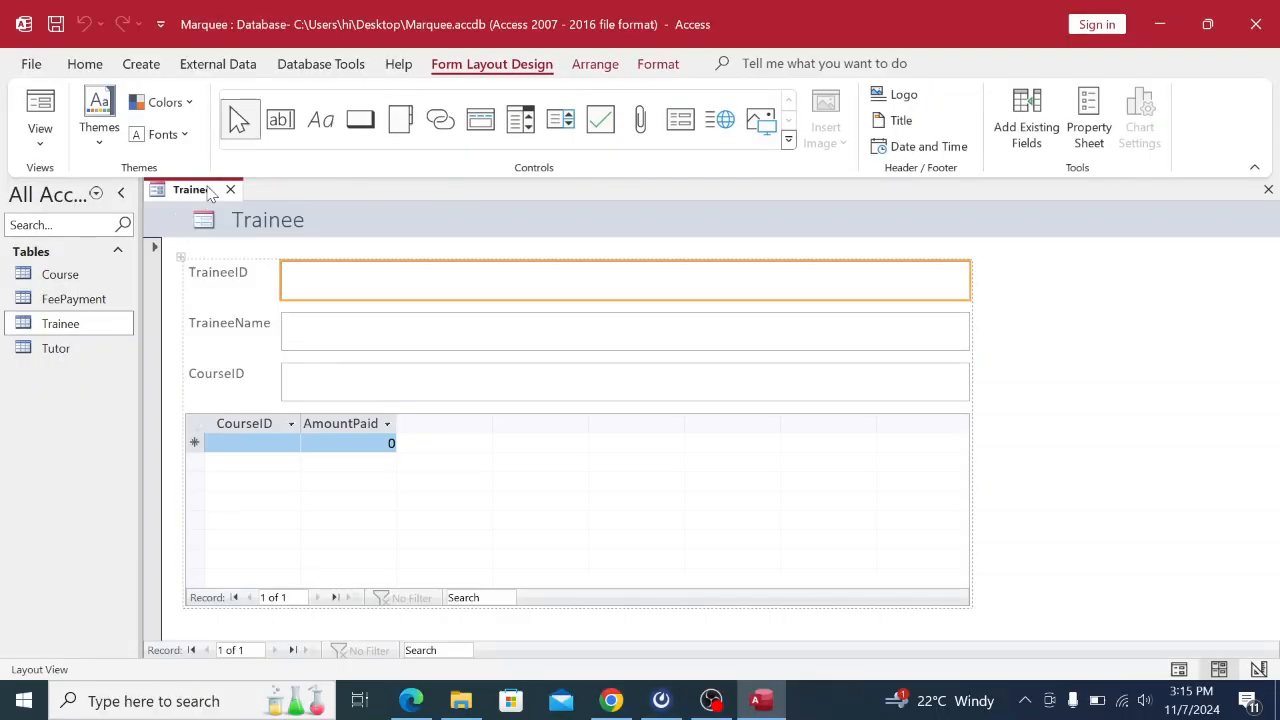
pyautogui.click(613, 702)
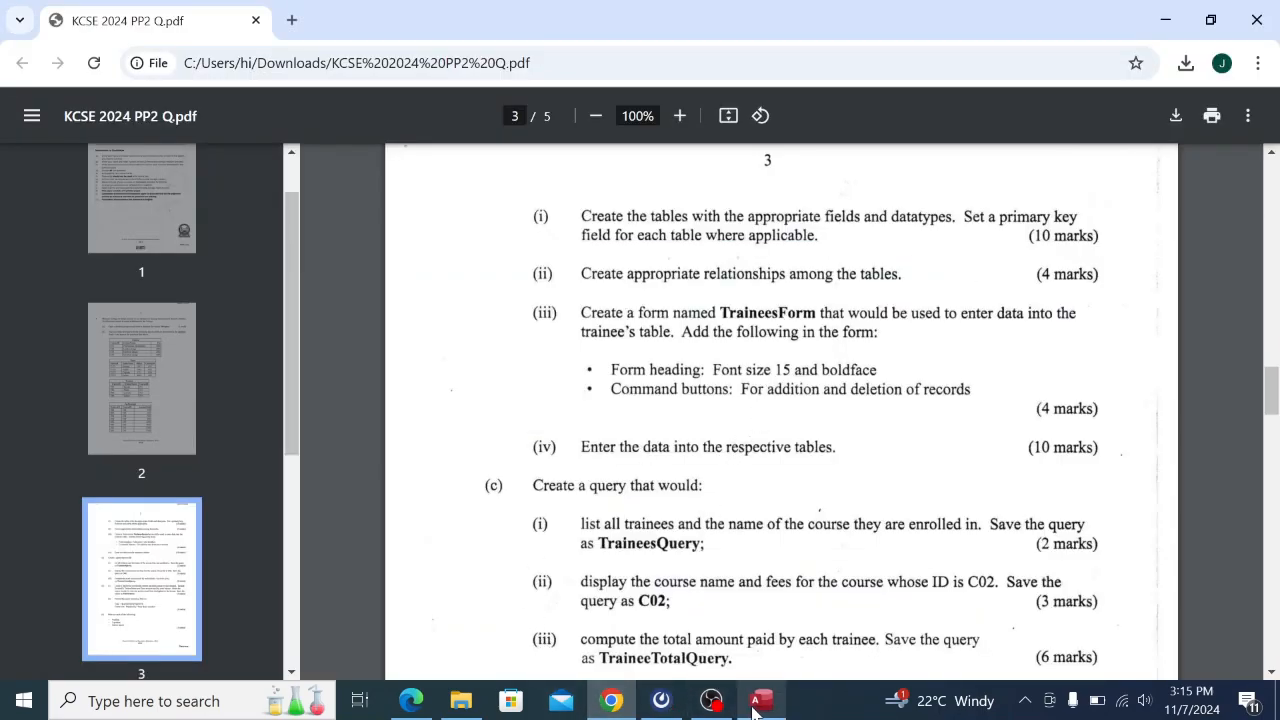
pyautogui.moveTo(758, 705)
pyautogui.click(757, 590)
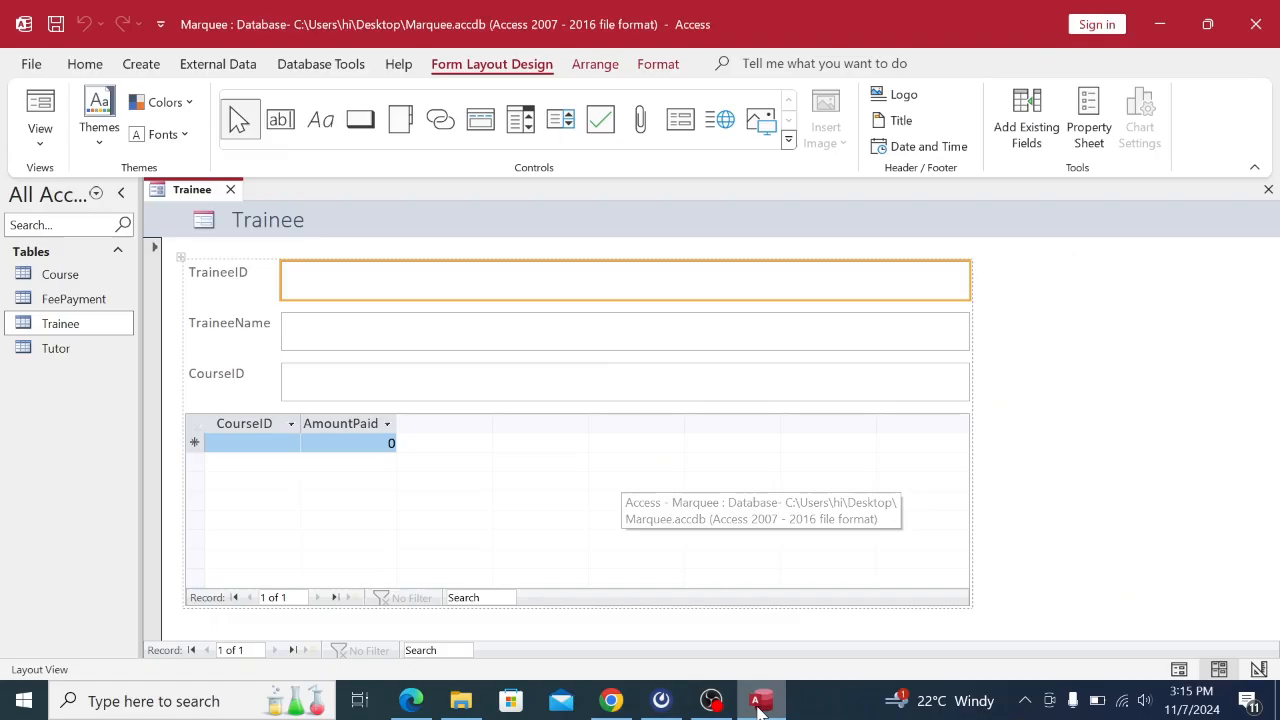
# Save the new Trainee form under the name TraineesForm.
pyautogui.rightClick(190, 198)
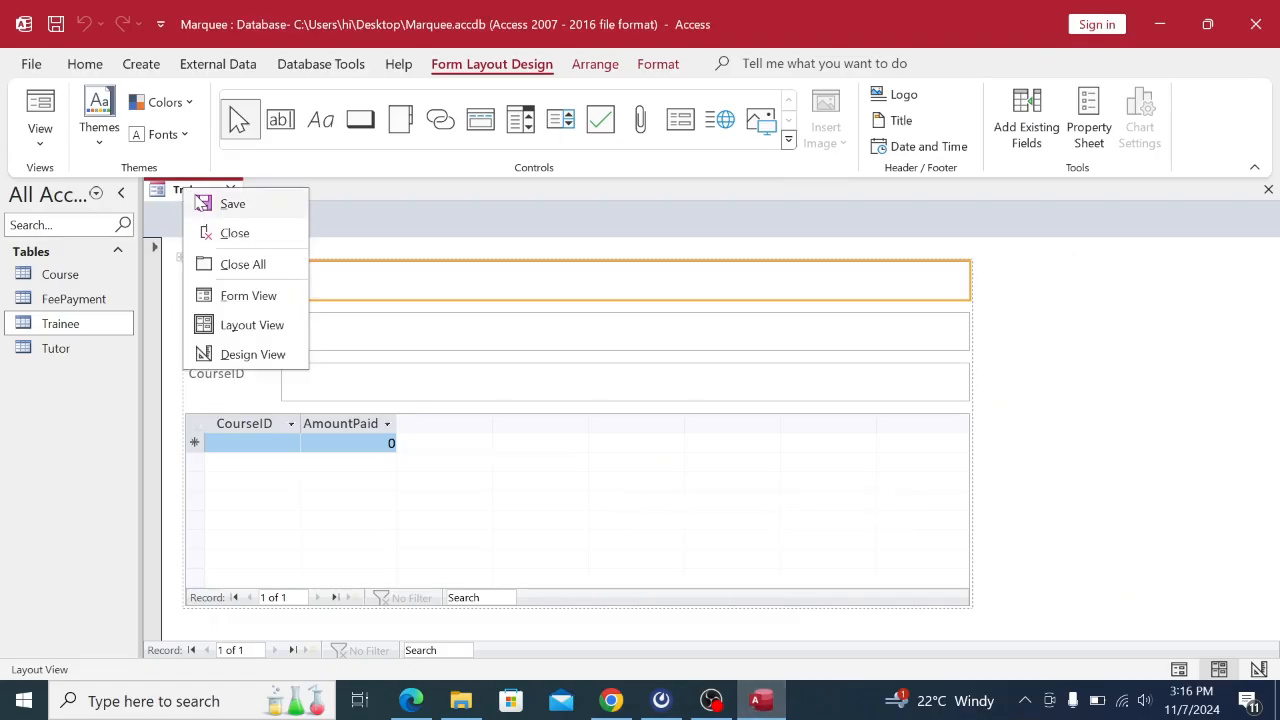
pyautogui.click(231, 205)
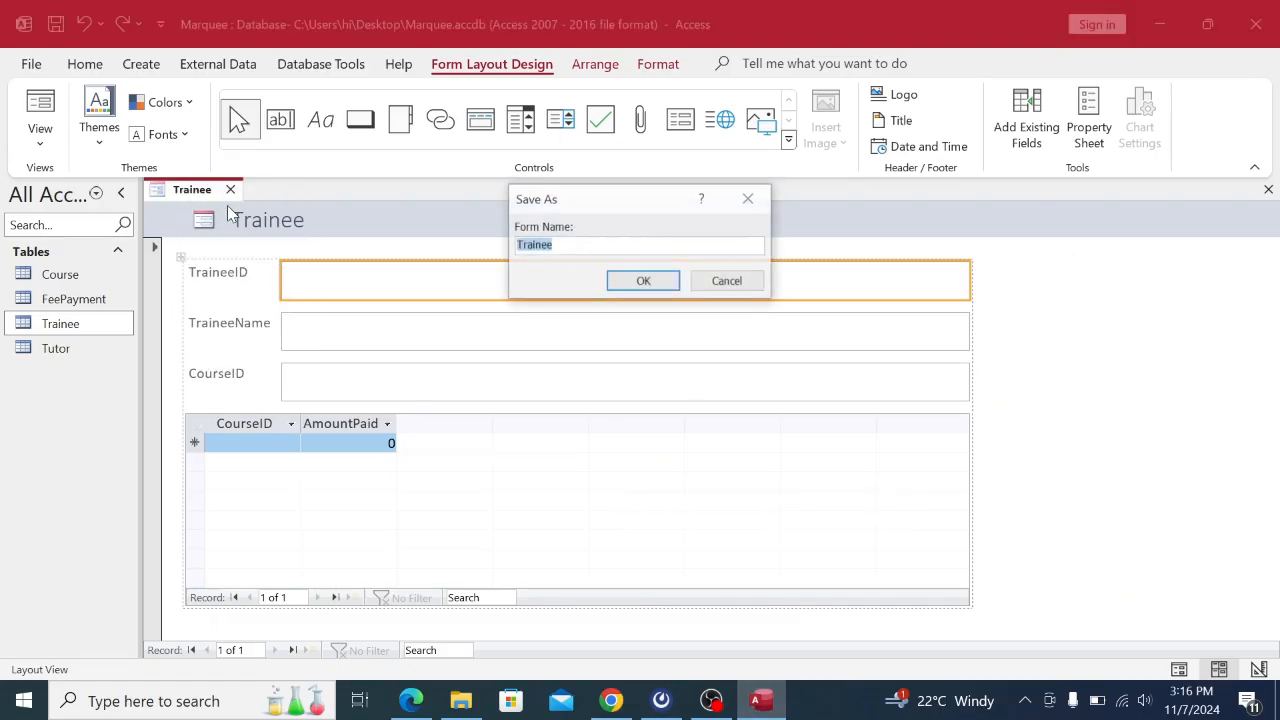
pyautogui.click(557, 247)
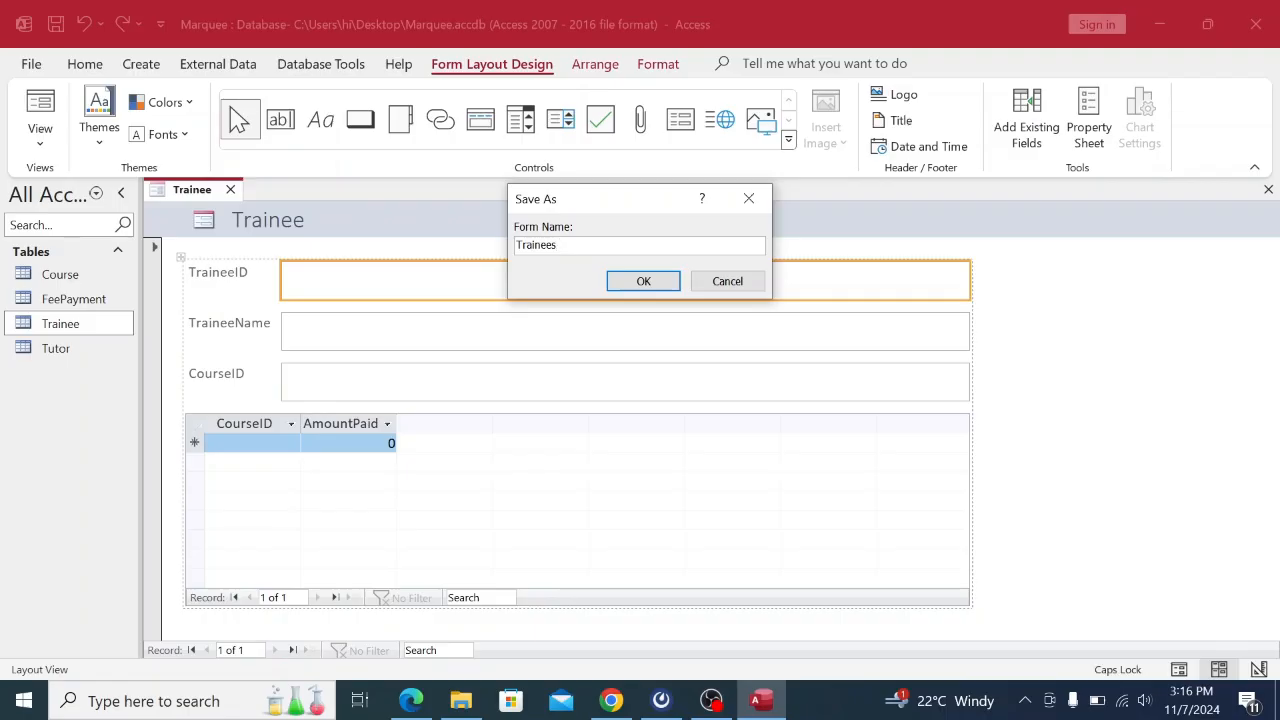
pyautogui.write('sF')
pyautogui.press('capslock')
pyautogui.write('orm')
pyautogui.click(643, 281)
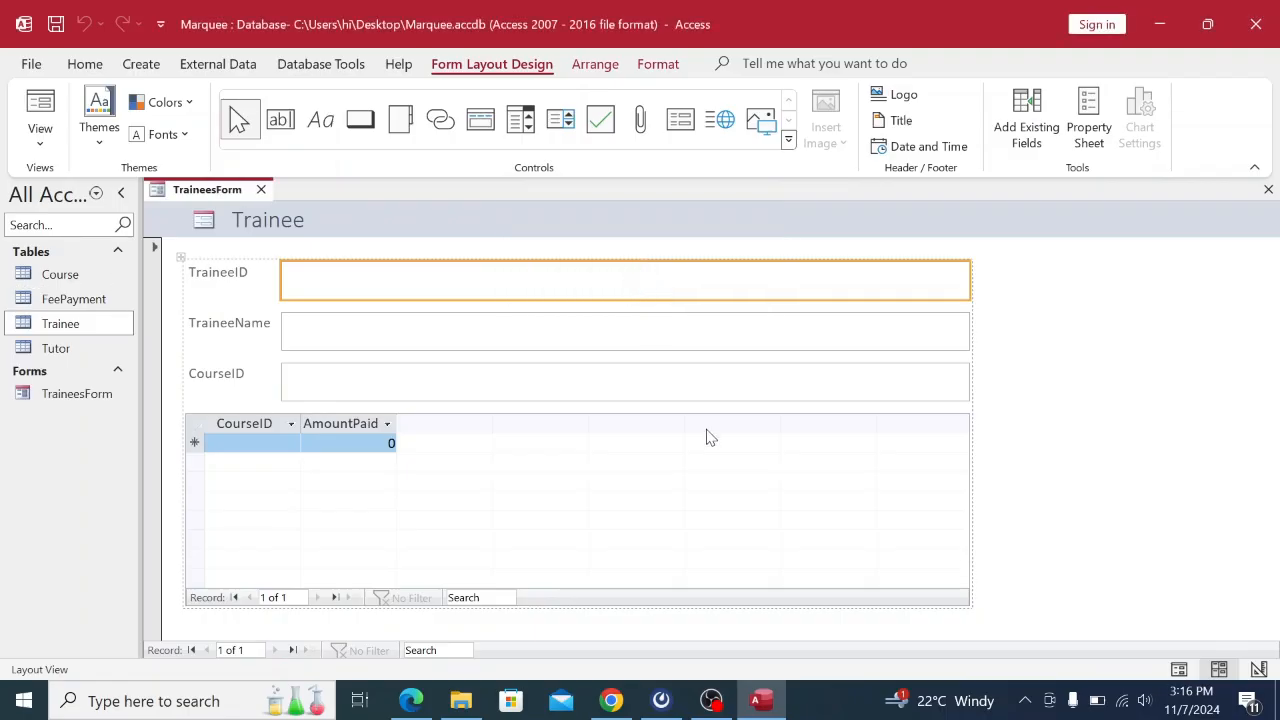
pyautogui.click(611, 700)
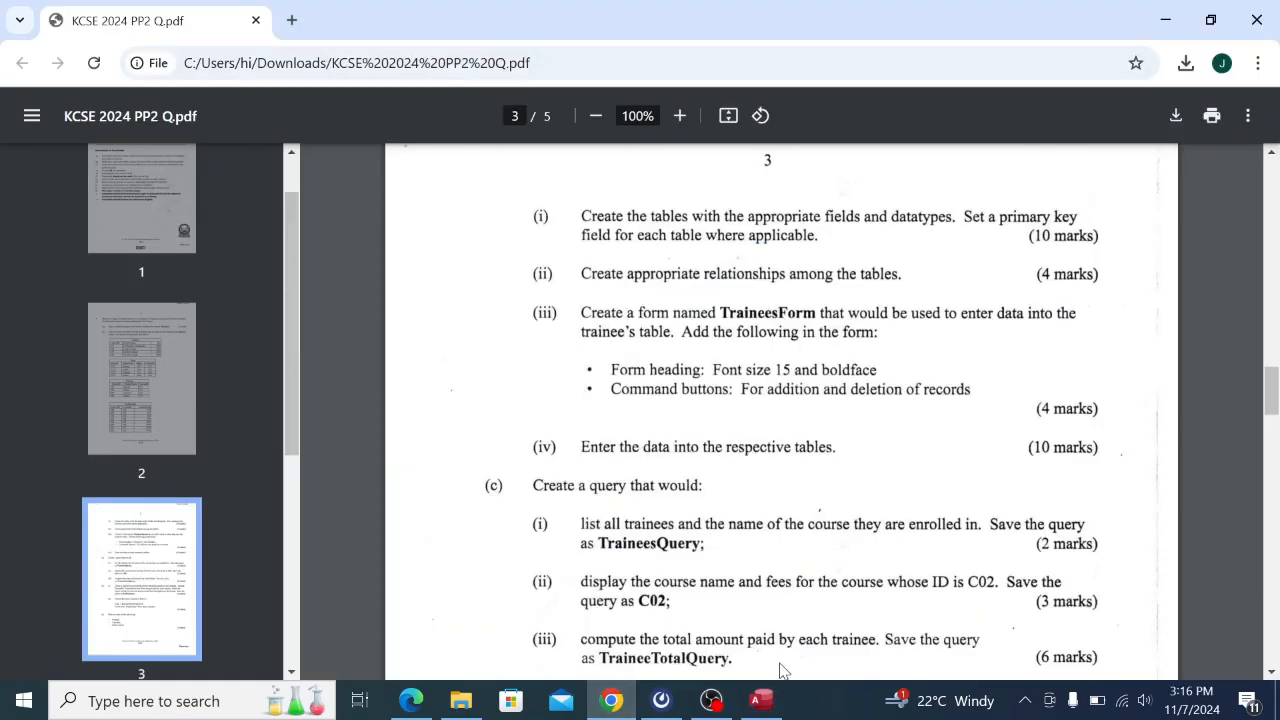
pyautogui.click(762, 701)
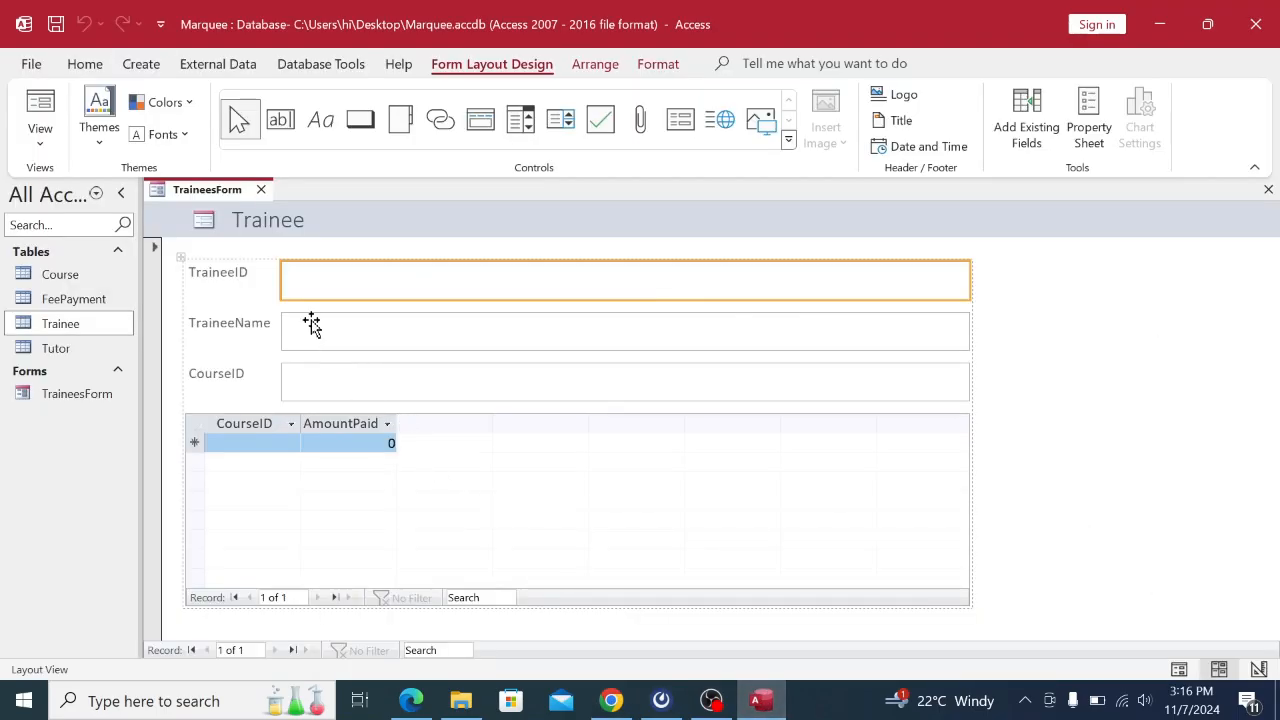
# Read the TraineesForm task on the exam paper, then bring up the form's view menu in Access.
pyautogui.rightClick(200, 190)
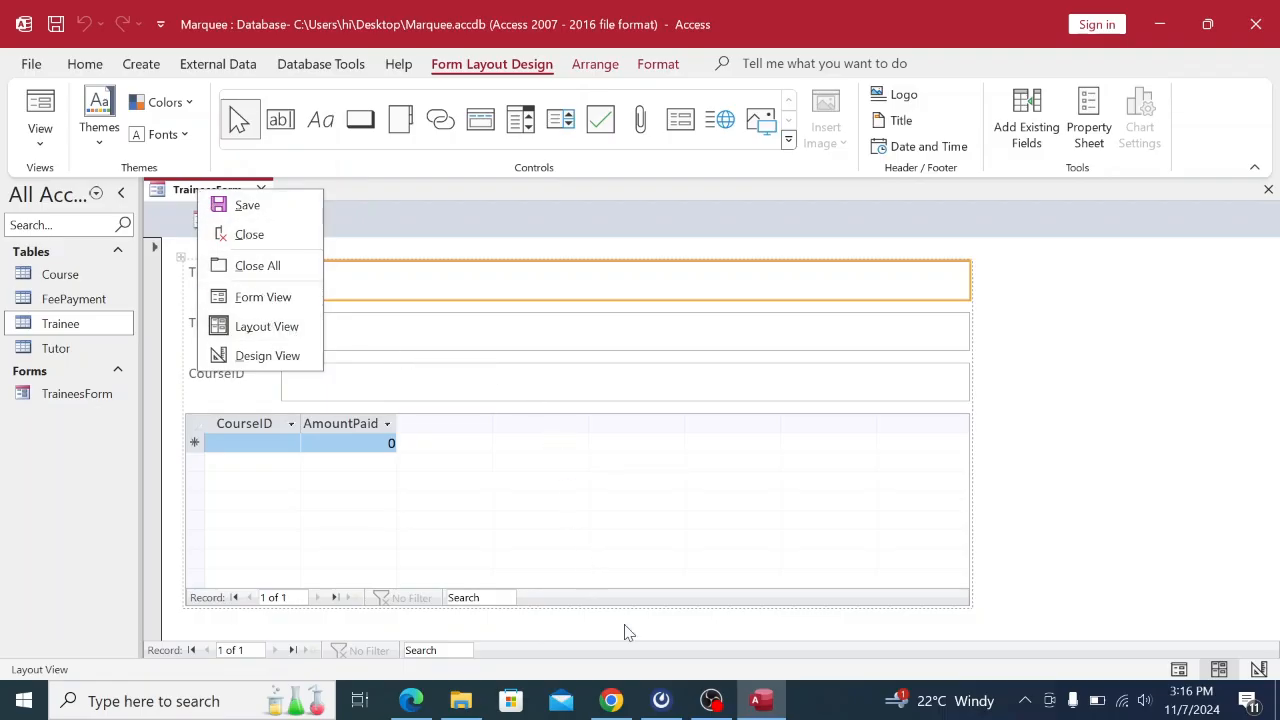
pyautogui.click(611, 701)
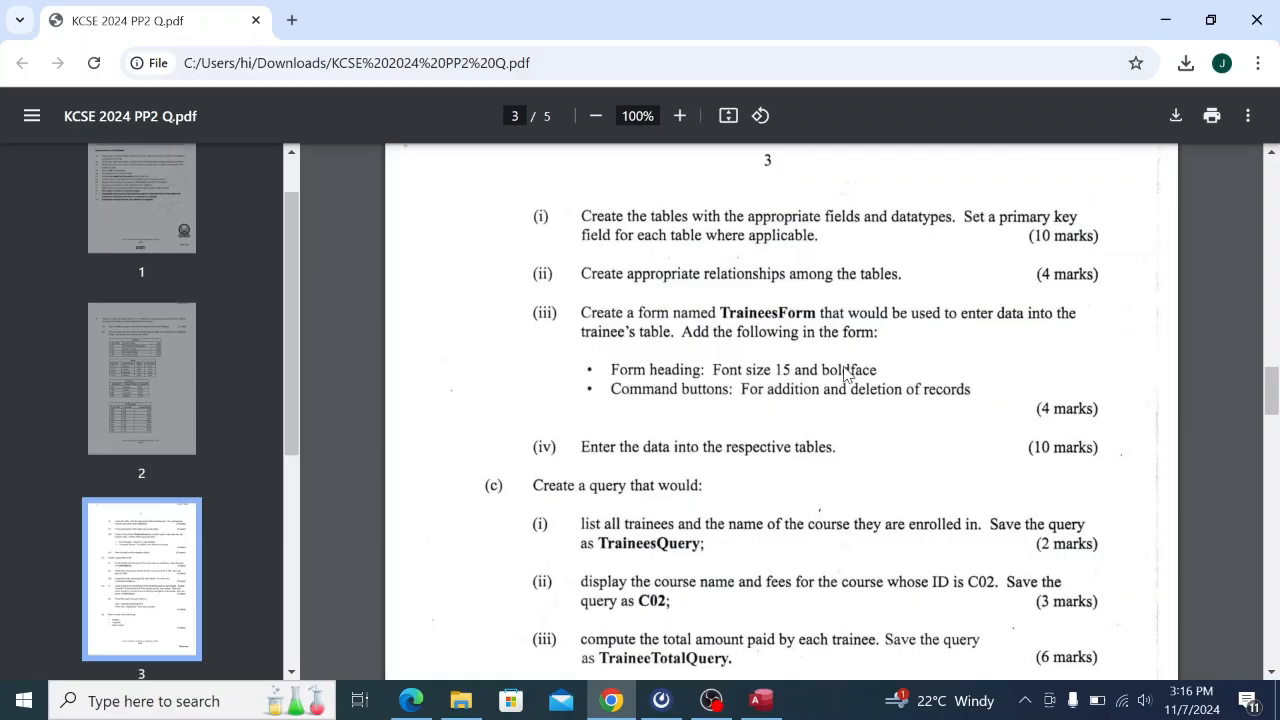
pyautogui.click(761, 701)
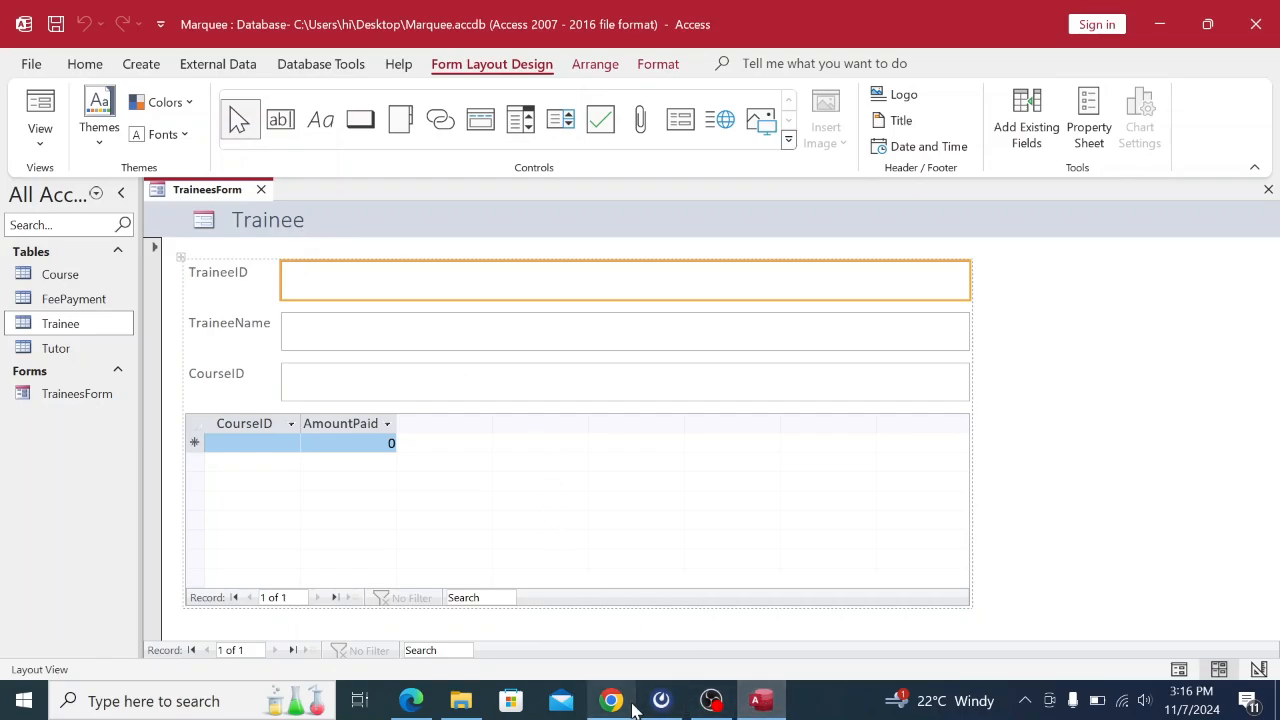
pyautogui.click(612, 701)
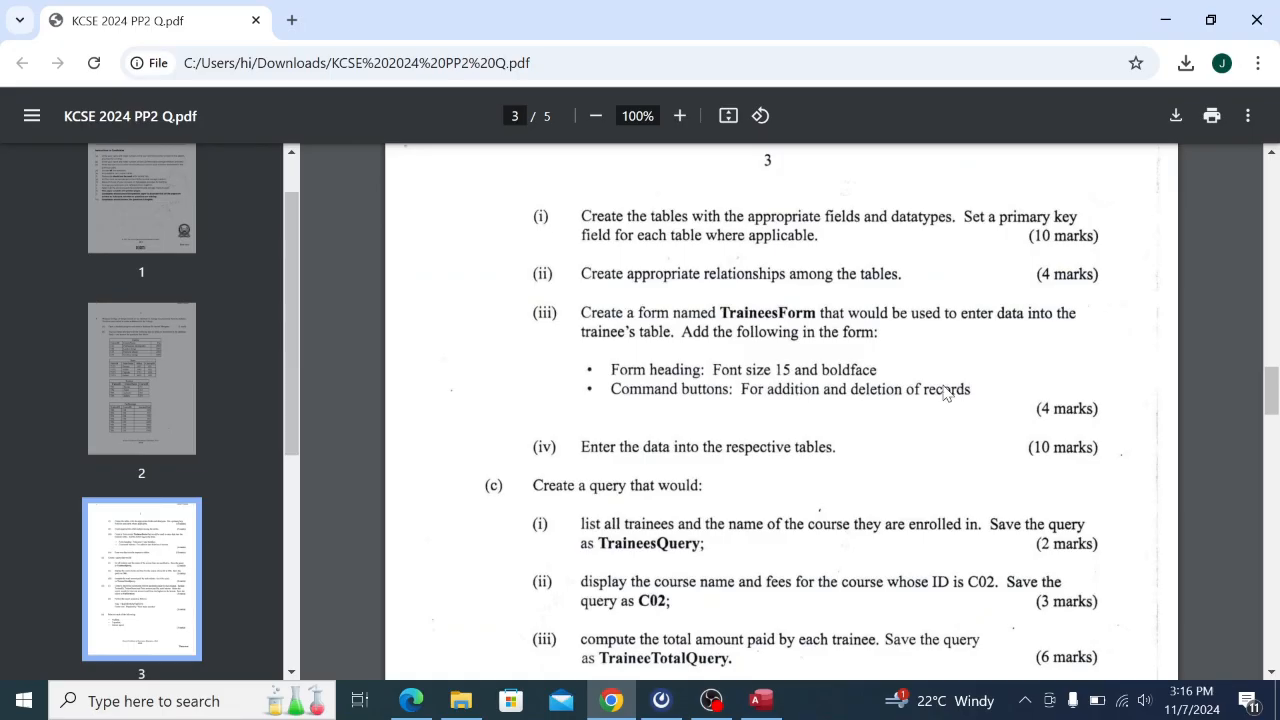
pyautogui.scroll(-1, 946, 393)
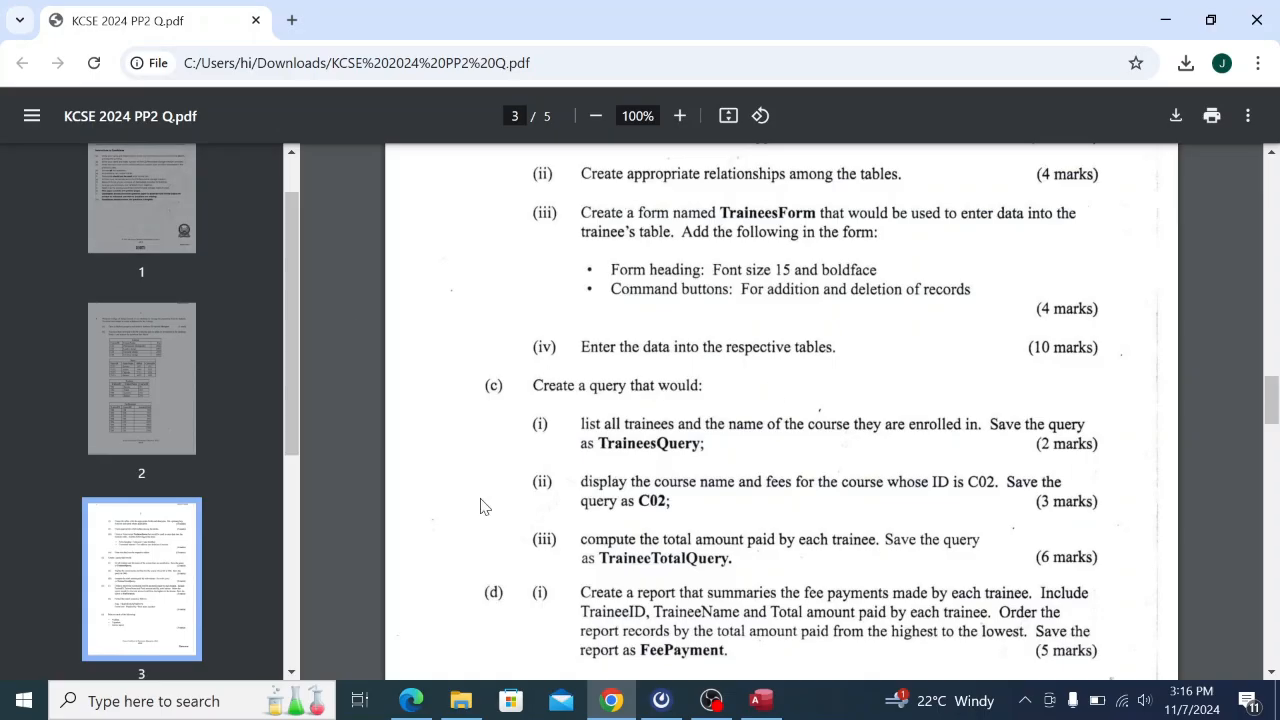
pyautogui.click(761, 701)
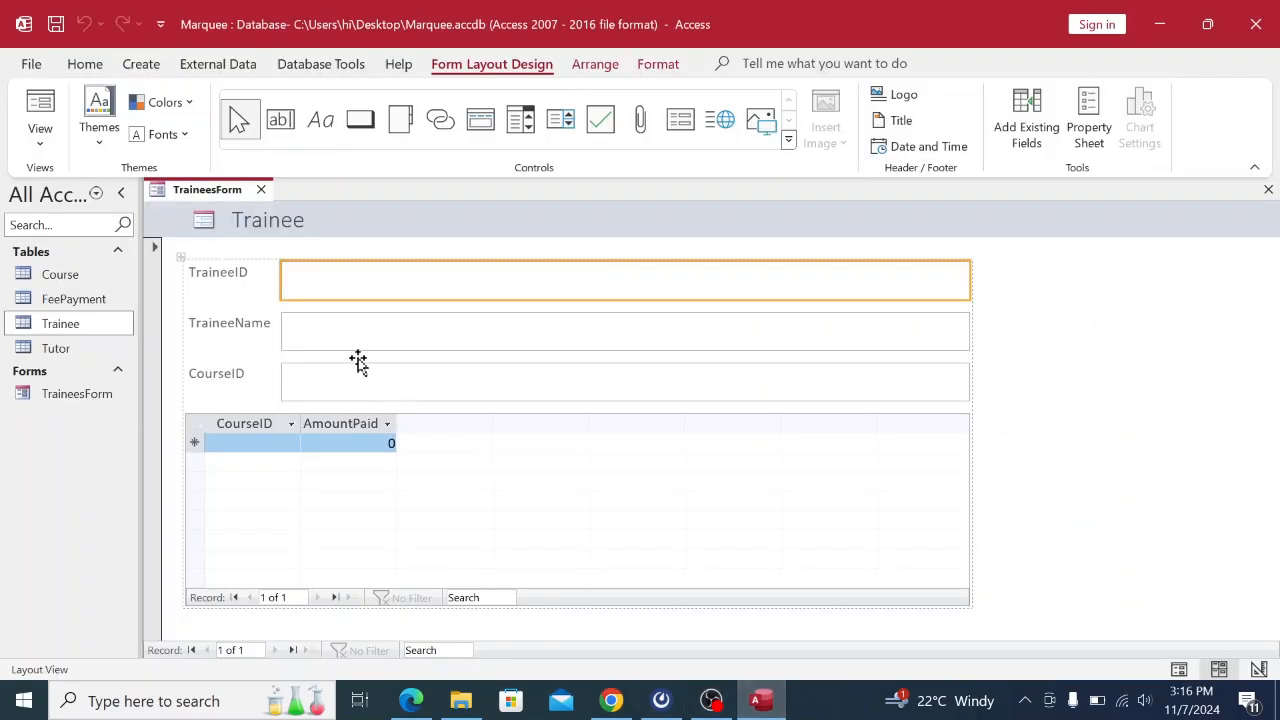
pyautogui.rightClick(206, 192)
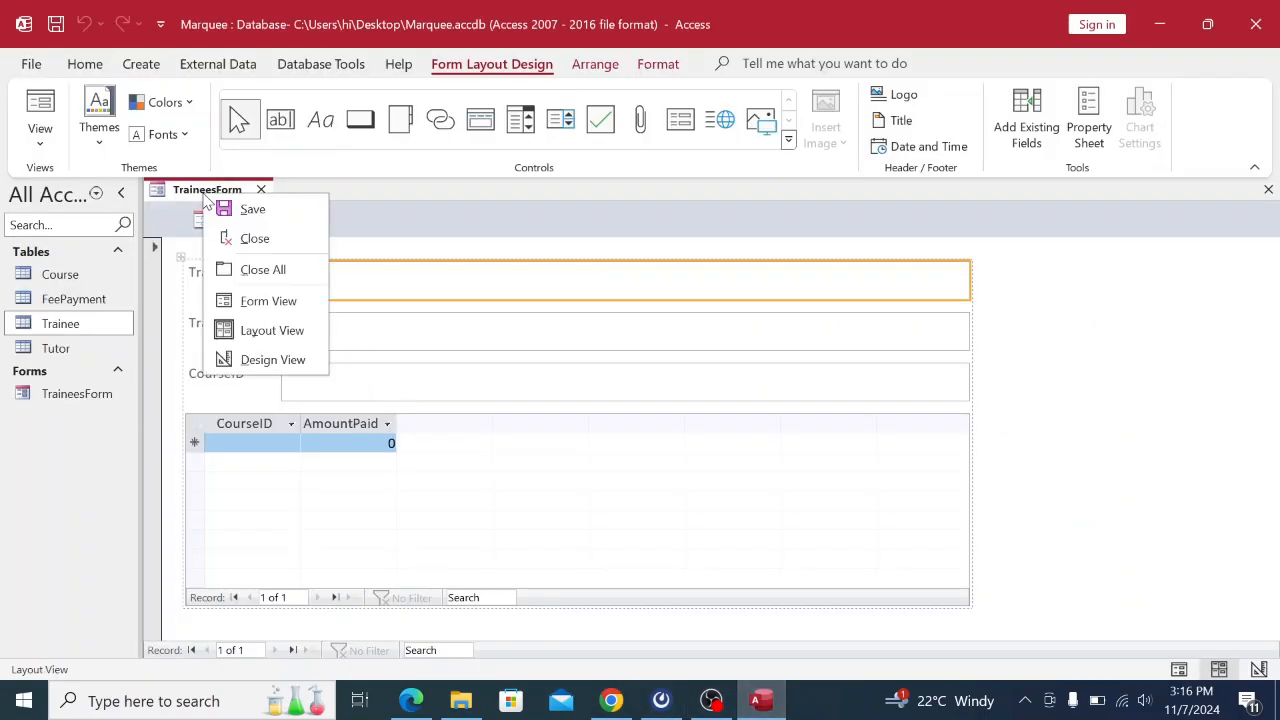
# Open TraineesForm in Design view and set the Trainee heading text to font size 15.
pyautogui.click(258, 360)
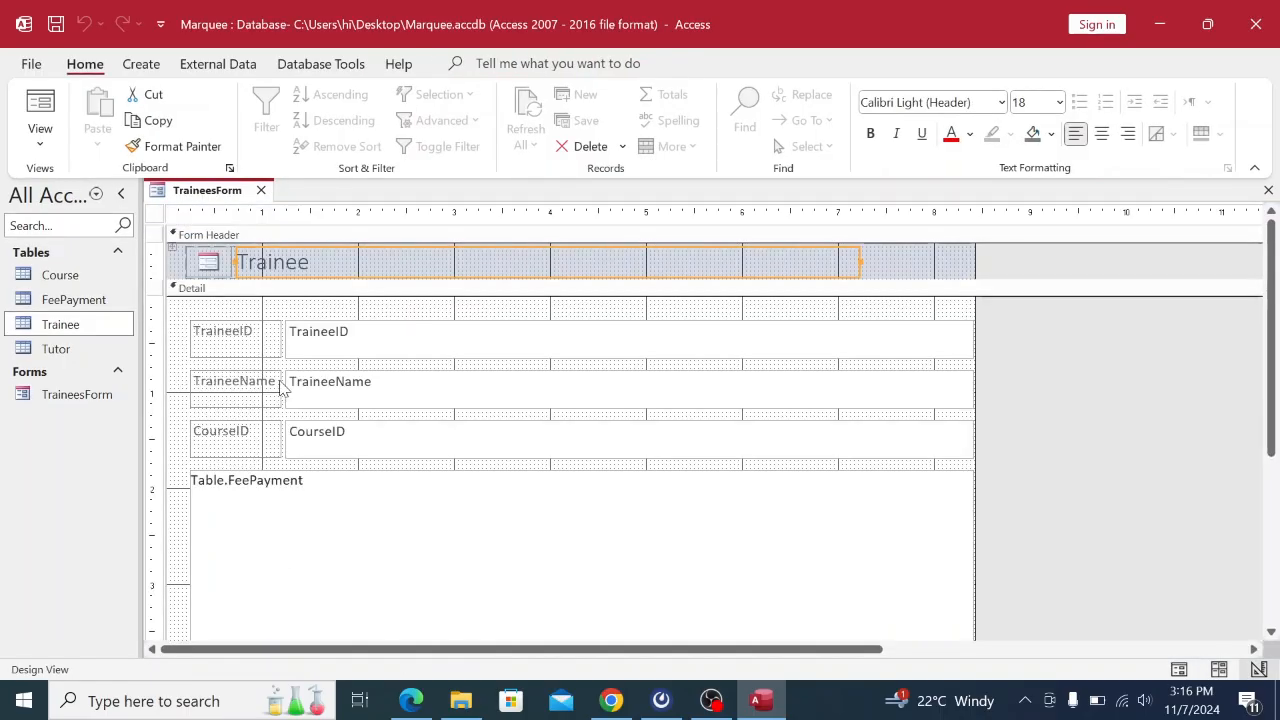
pyautogui.click(308, 264)
pyautogui.moveTo(318, 263); pyautogui.dragTo(240, 258)
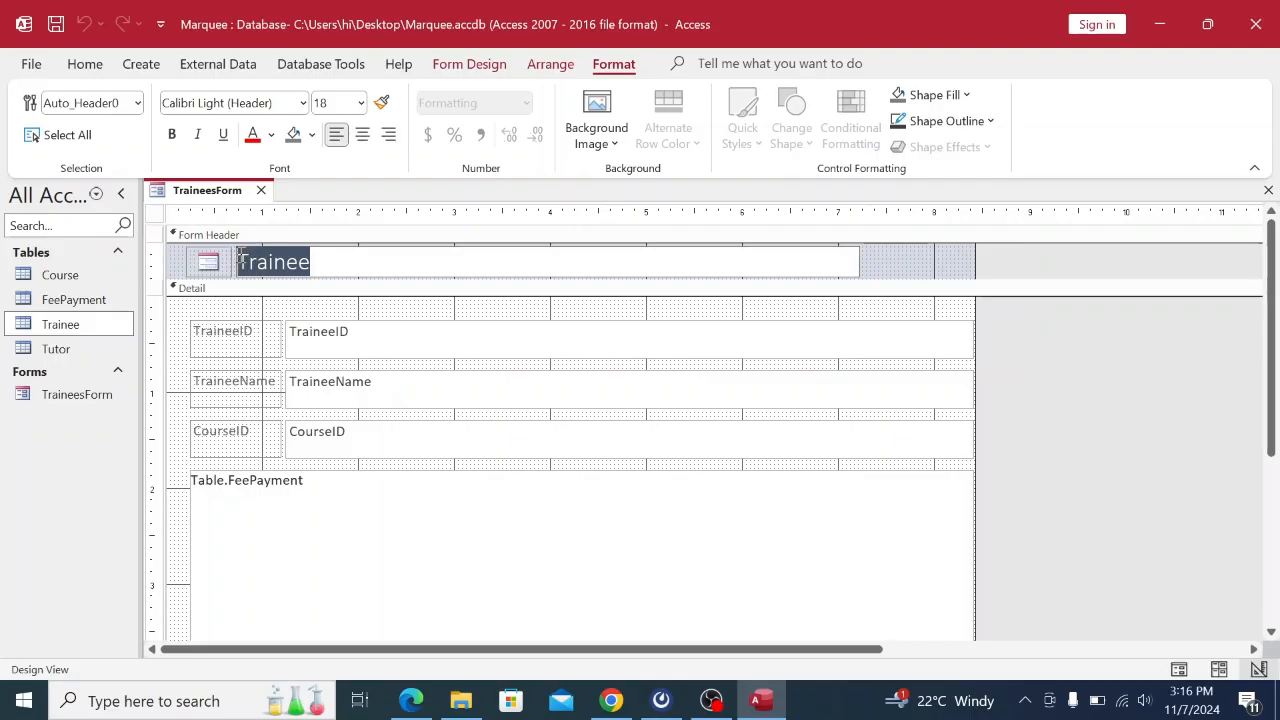
pyautogui.click(331, 101)
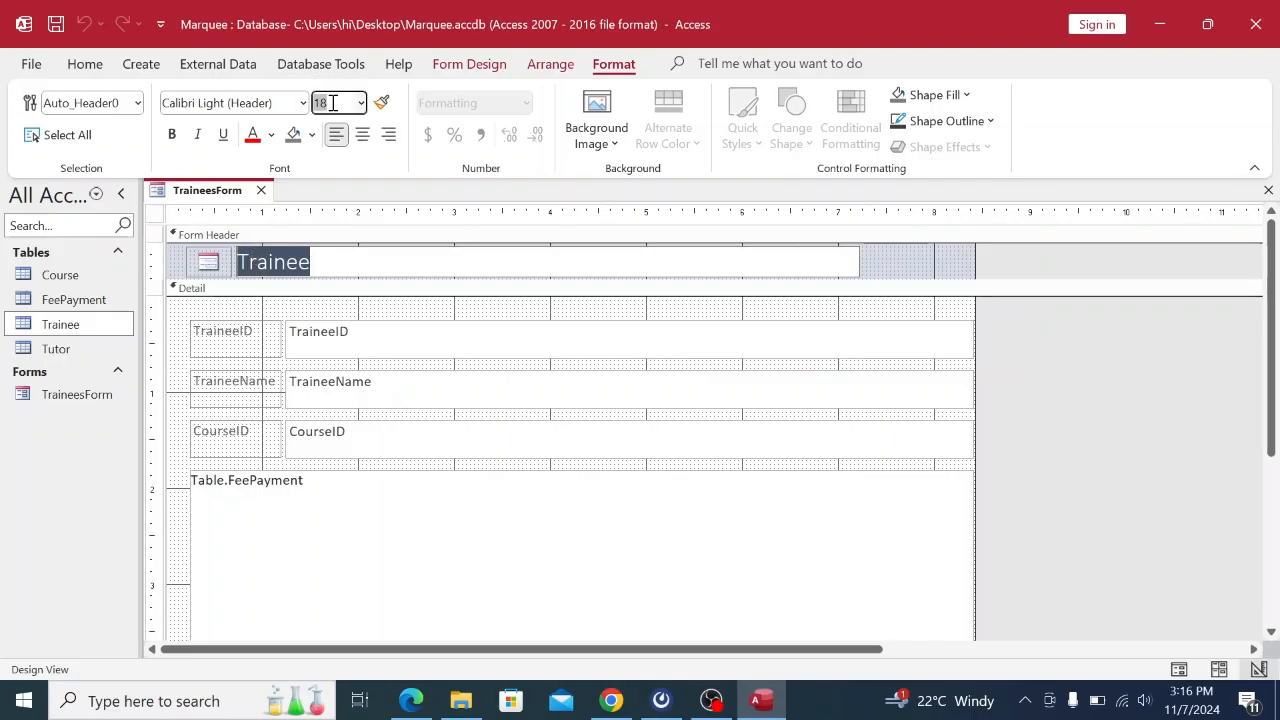
pyautogui.write('15')
pyautogui.press('Return')
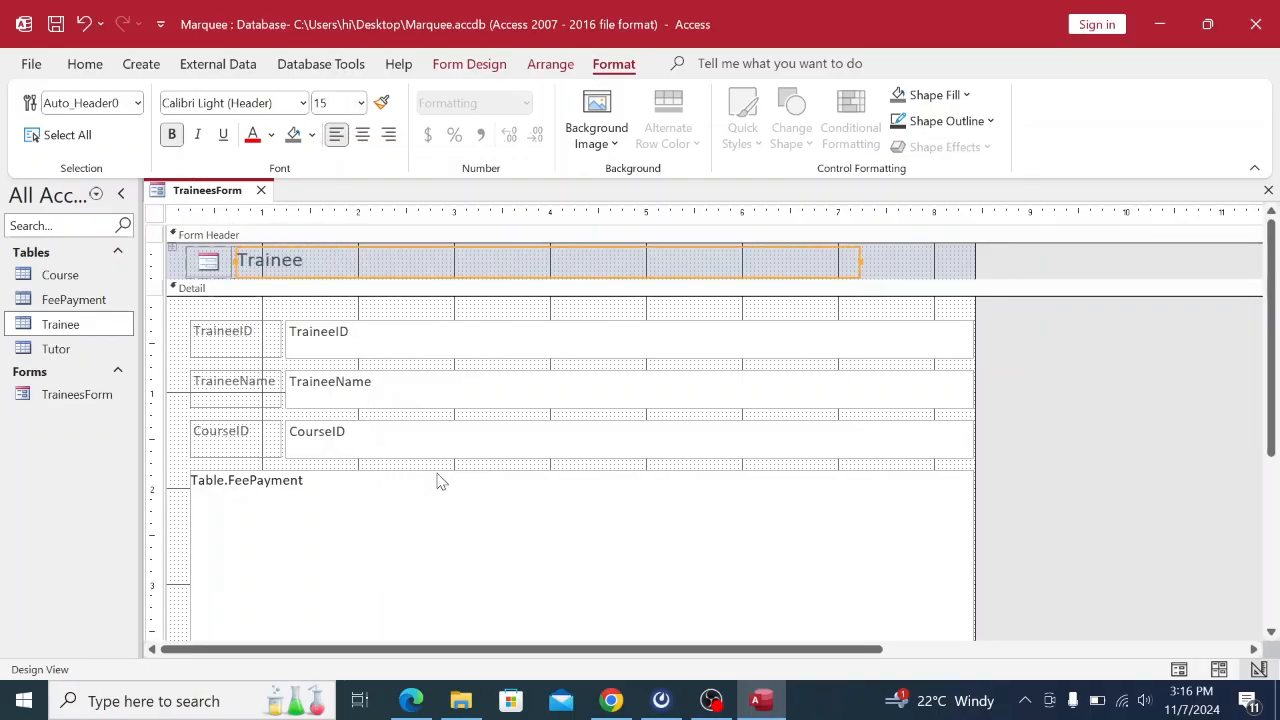
pyautogui.scroll(-2, 441, 482)
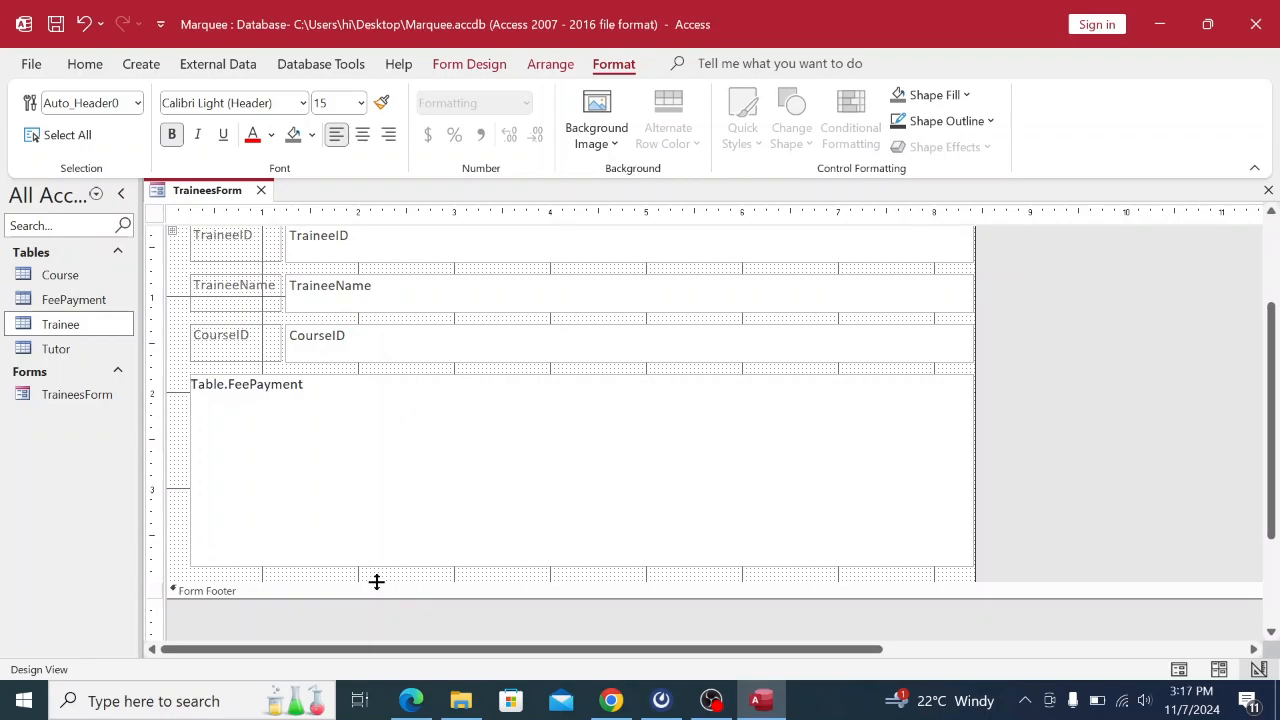
# End the TraineesForm Detail section just below the FeePayment subform and heighten the Form Footer.
pyautogui.moveTo(376, 581); pyautogui.dragTo(374, 637)
pyautogui.scroll(-2, 390, 601)
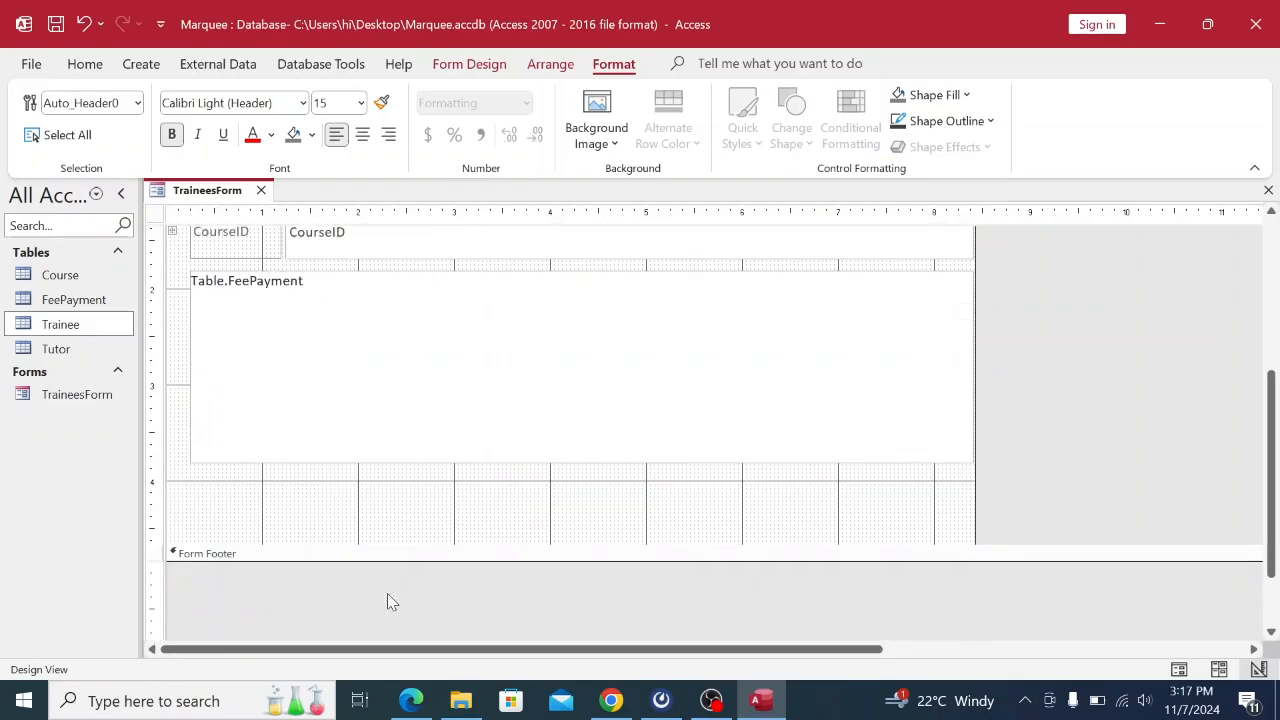
pyautogui.moveTo(378, 560); pyautogui.dragTo(382, 627)
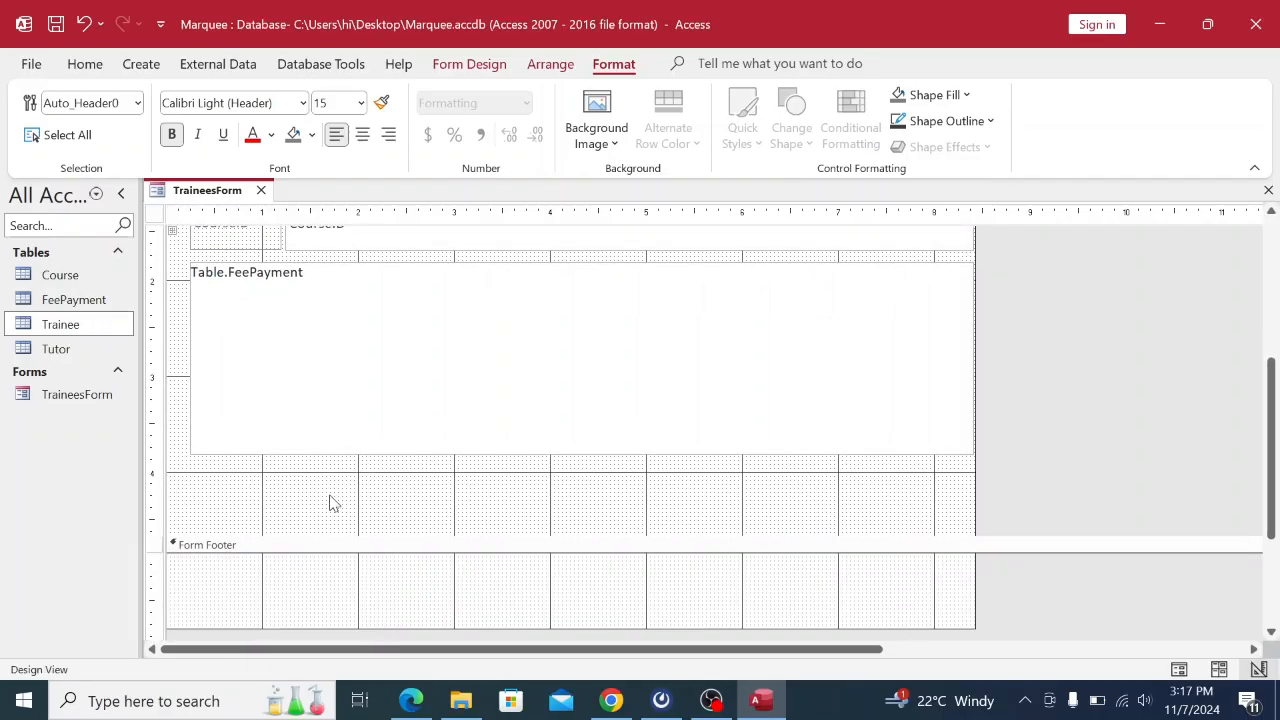
pyautogui.moveTo(366, 534); pyautogui.dragTo(363, 463)
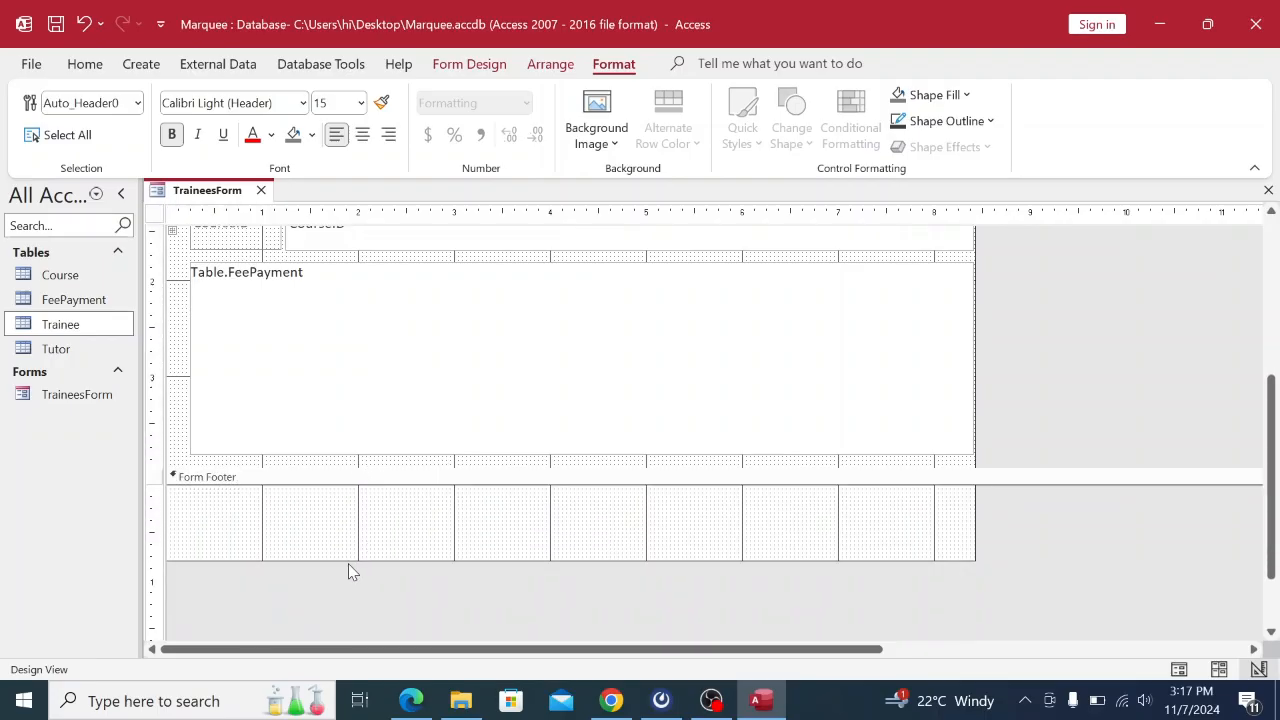
pyautogui.moveTo(350, 560); pyautogui.dragTo(350, 584)
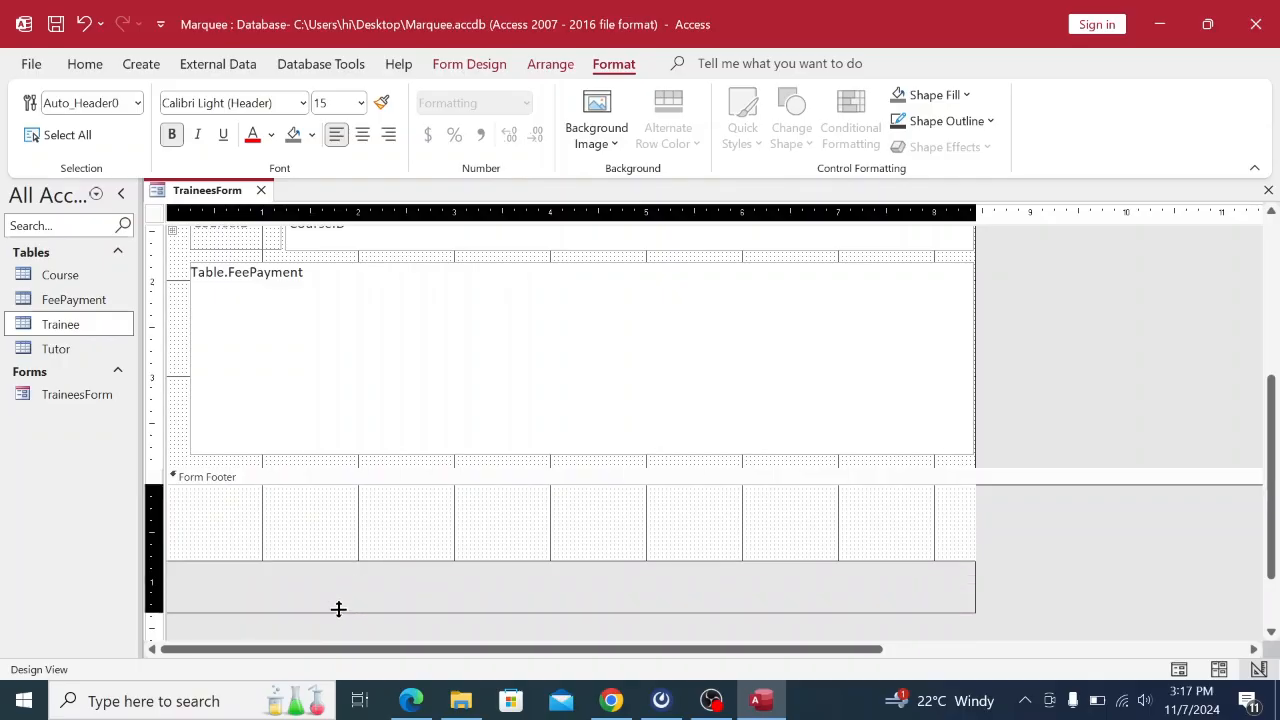
pyautogui.moveTo(338, 609); pyautogui.dragTo(338, 609)
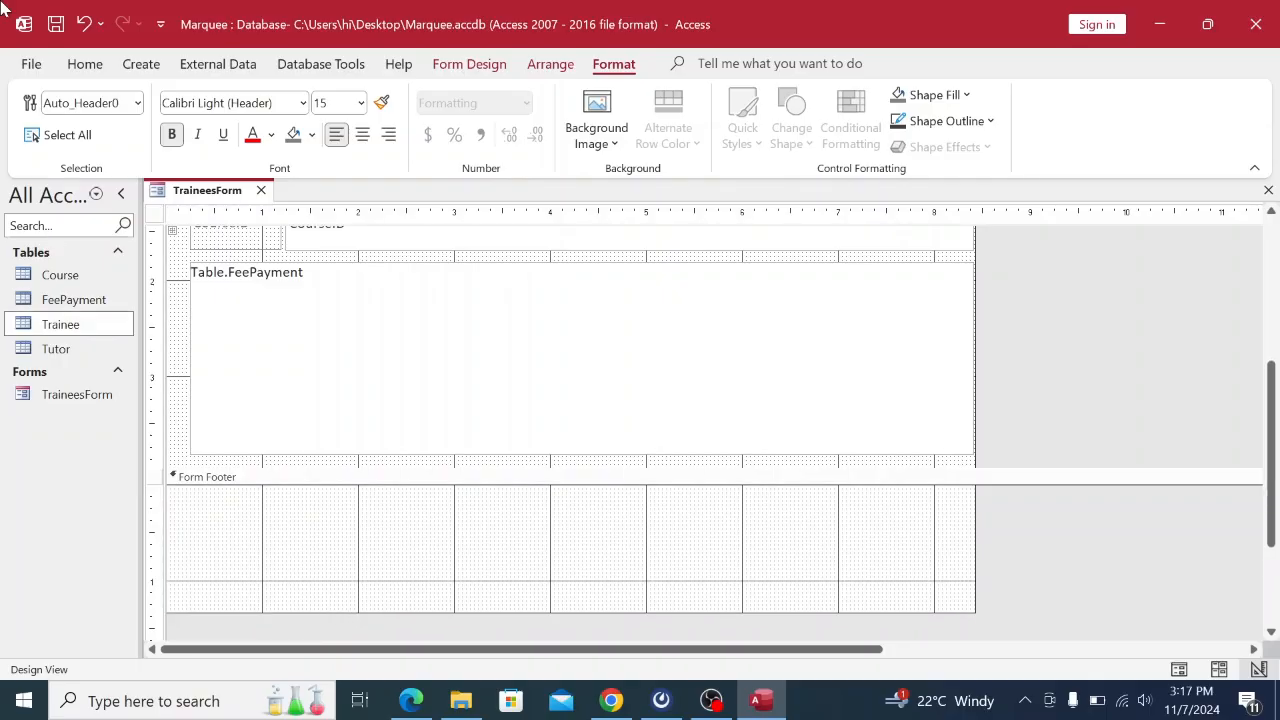
# Draw a command button below the FeePayment subform in the TraineesForm footer using the Button control.
pyautogui.click(473, 76)
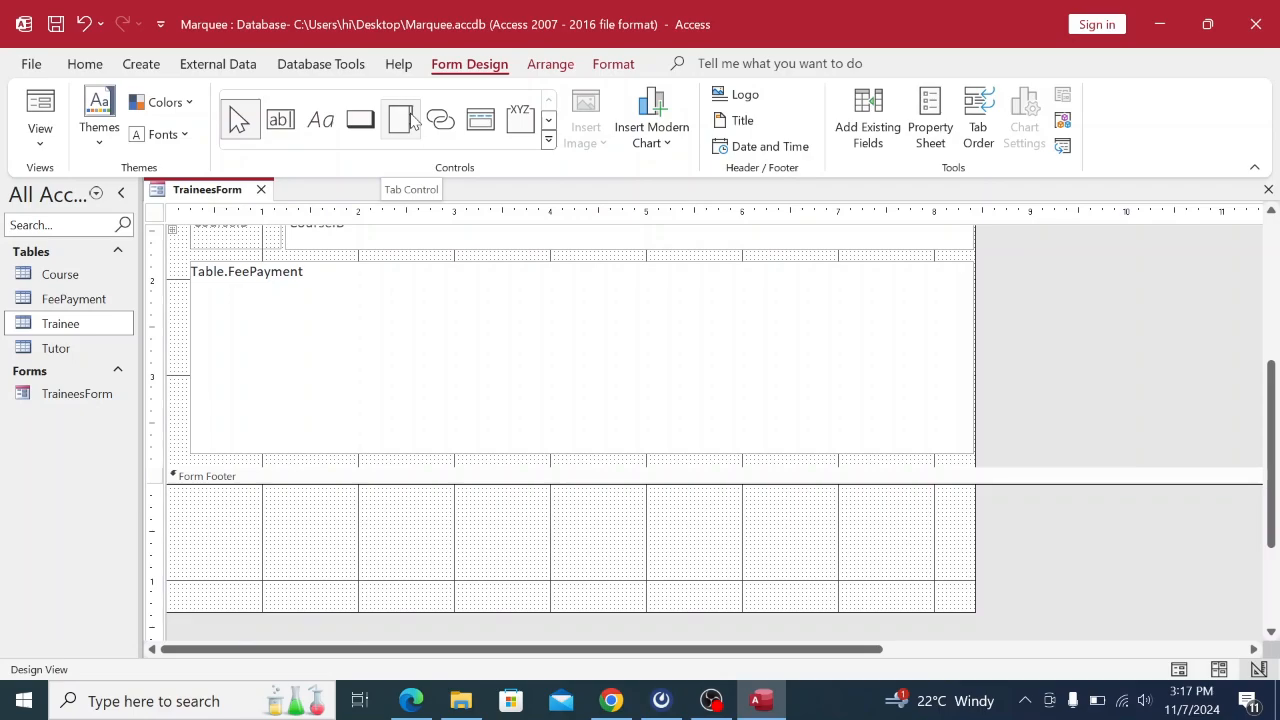
pyautogui.click(548, 141)
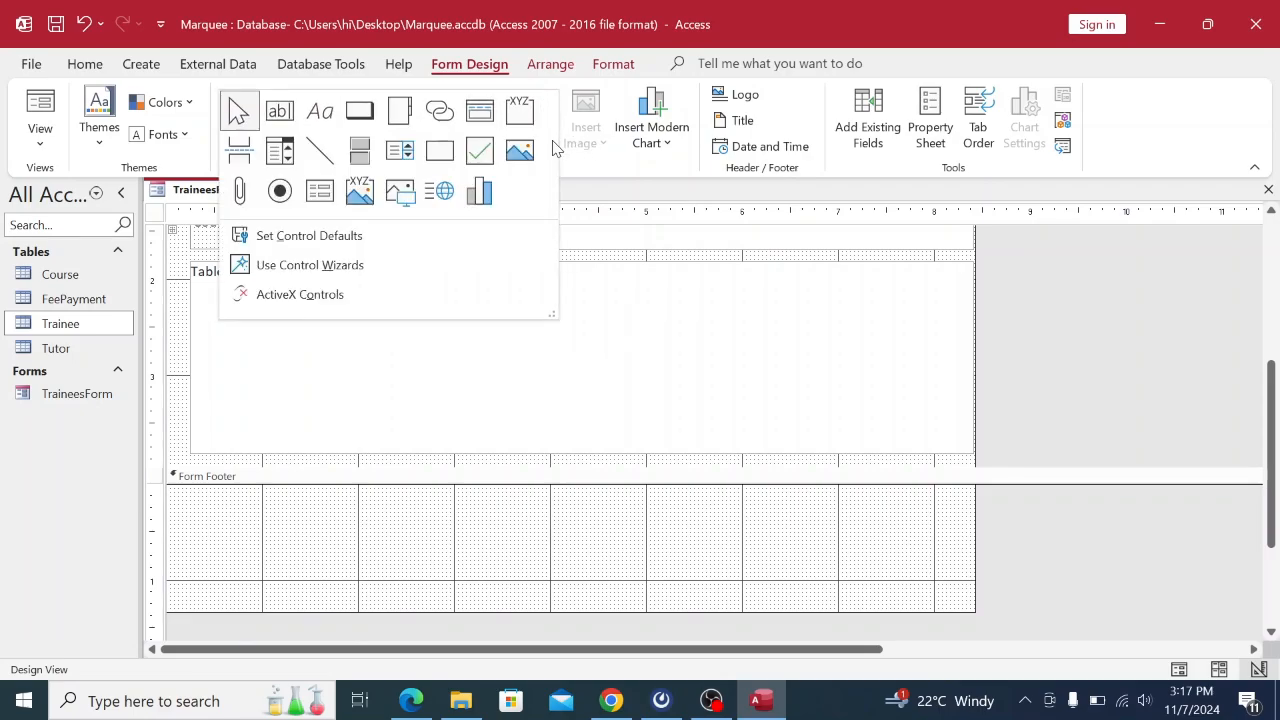
pyautogui.click(603, 175)
pyautogui.click(348, 478)
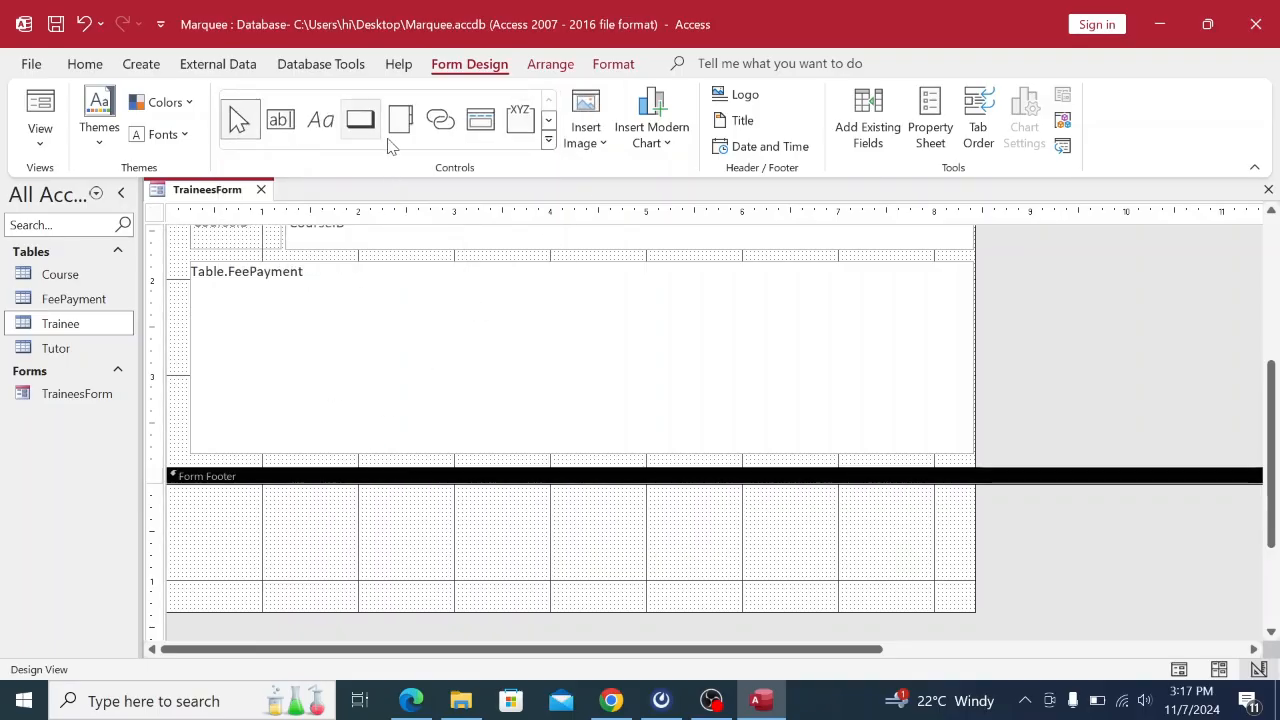
pyautogui.click(549, 141)
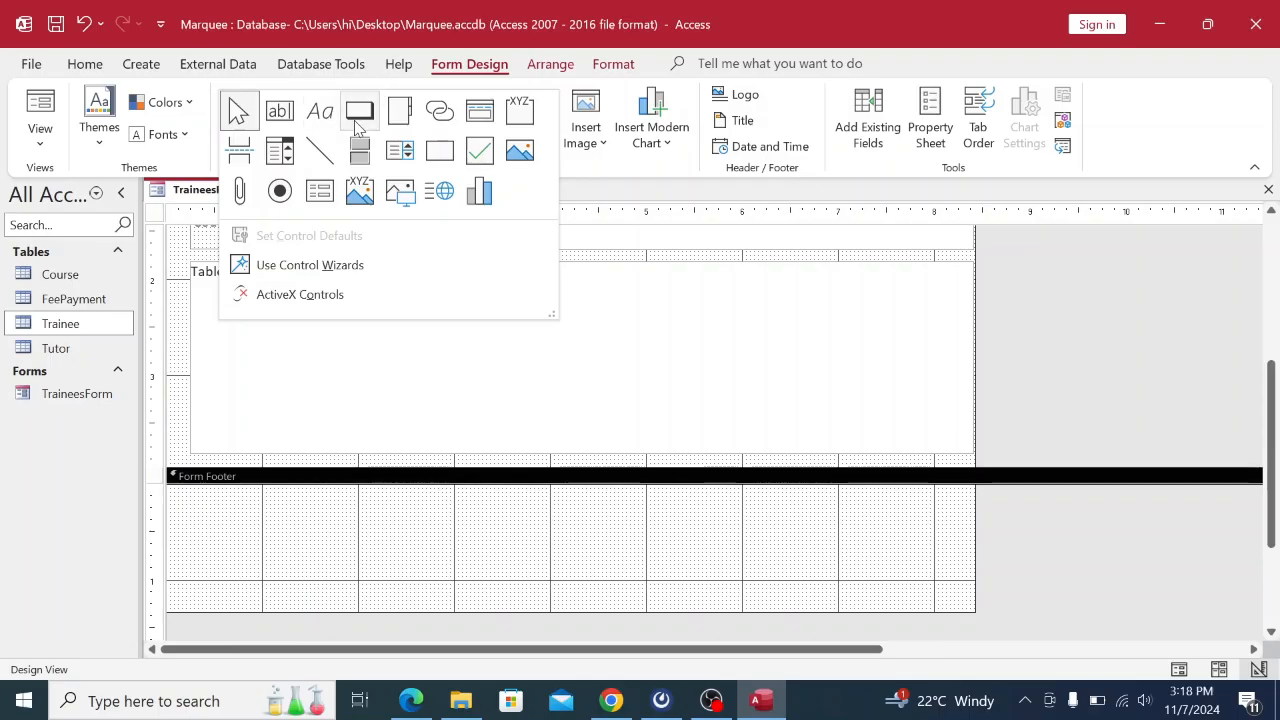
pyautogui.click(359, 114)
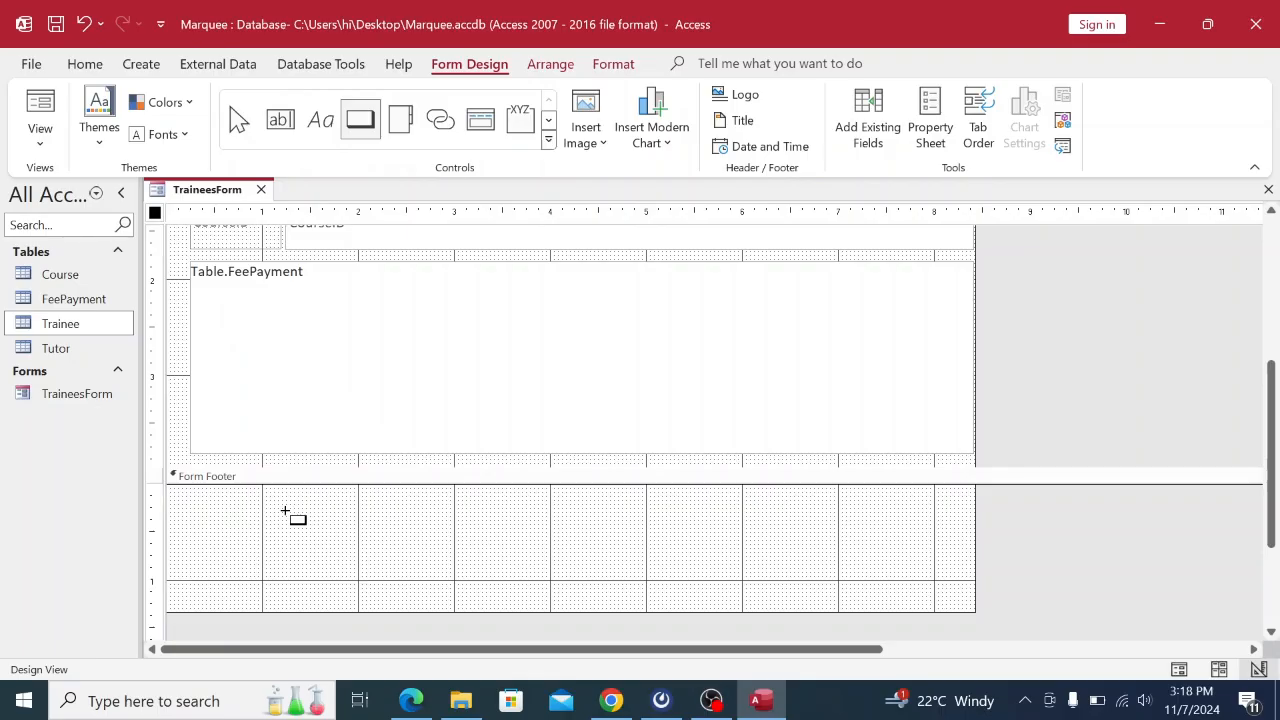
pyautogui.moveTo(285, 512); pyautogui.dragTo(388, 546)
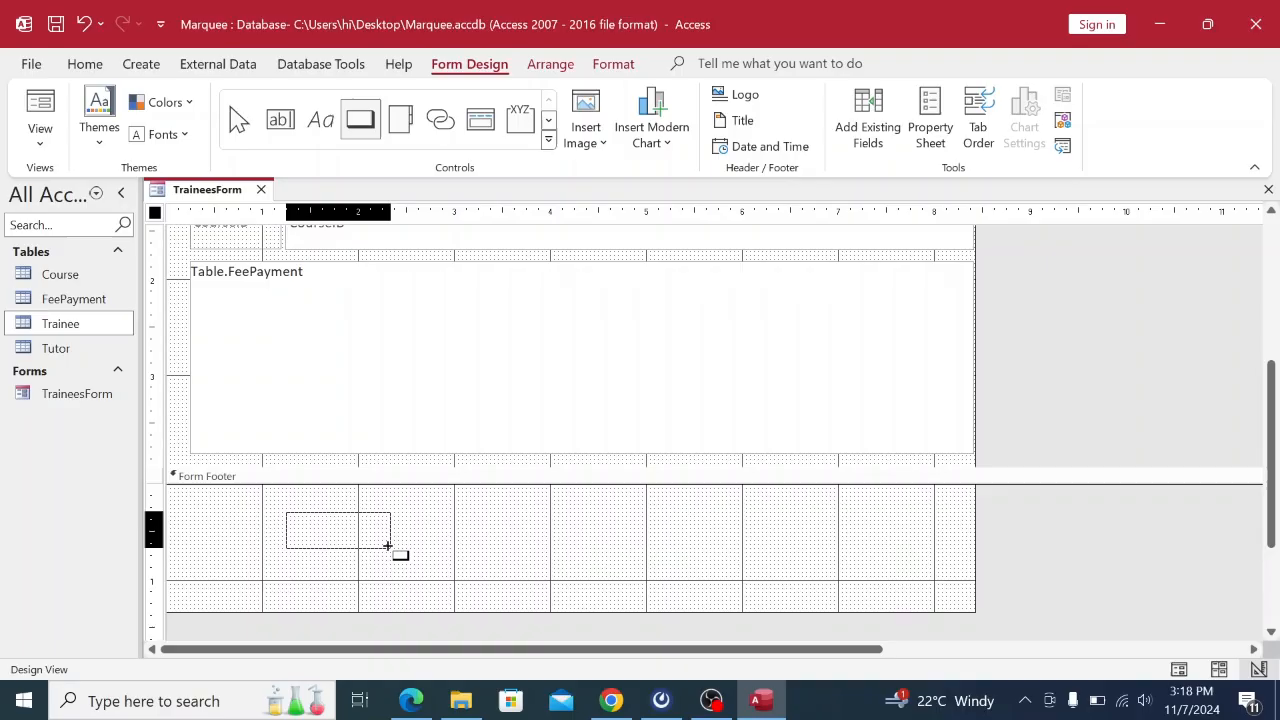
pyautogui.moveTo(388, 546); pyautogui.dragTo(388, 547)
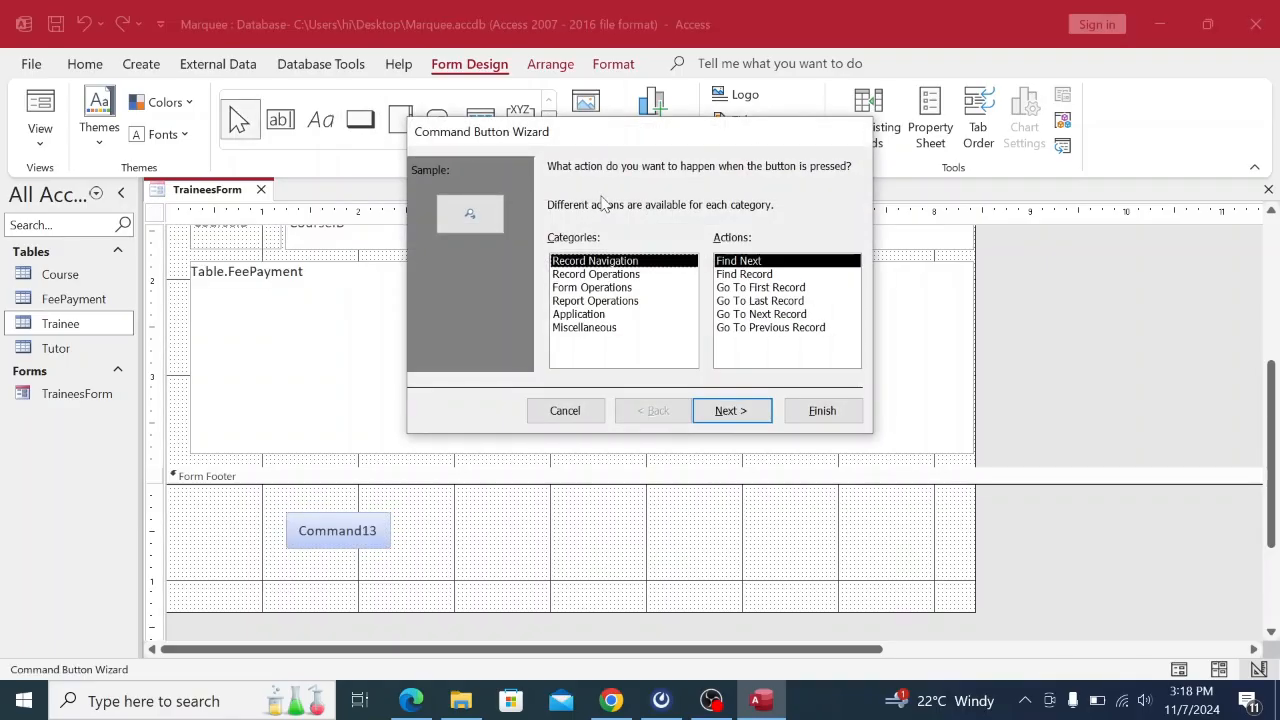
# Make the footer button a Record Operations > Add New Record button captioned 'Add Record'.
pyautogui.click(594, 276)
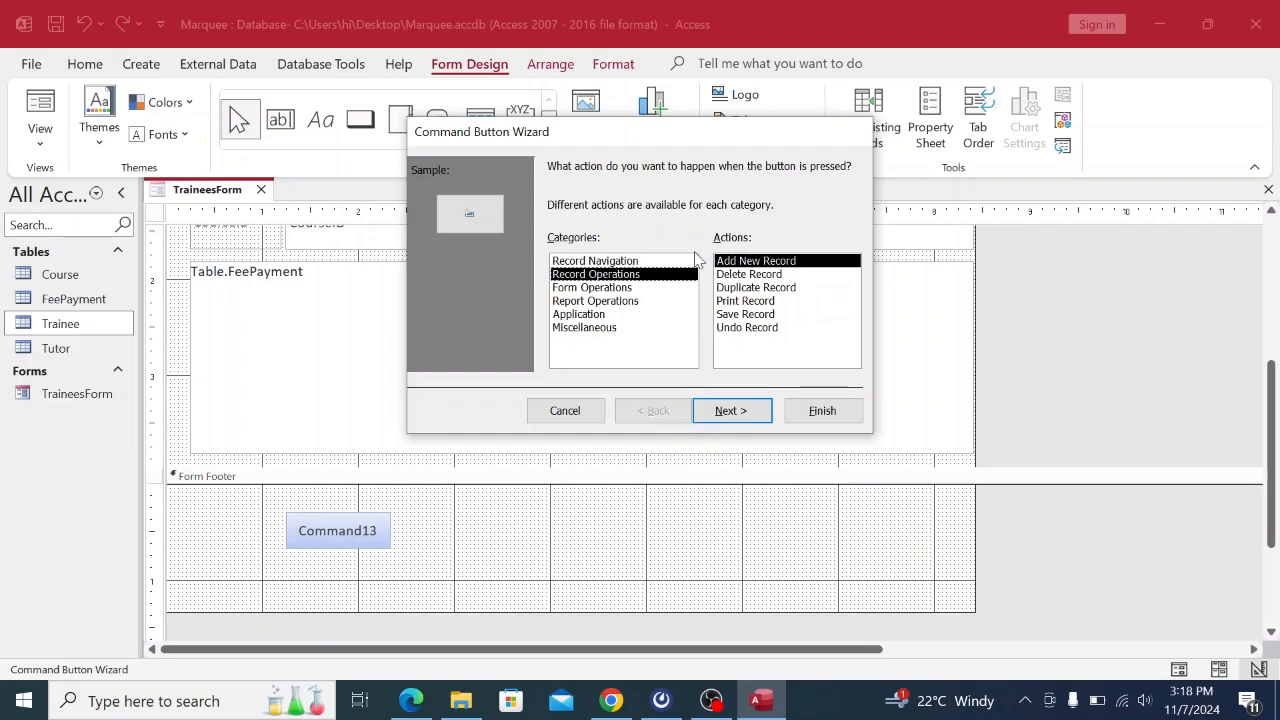
pyautogui.click(612, 702)
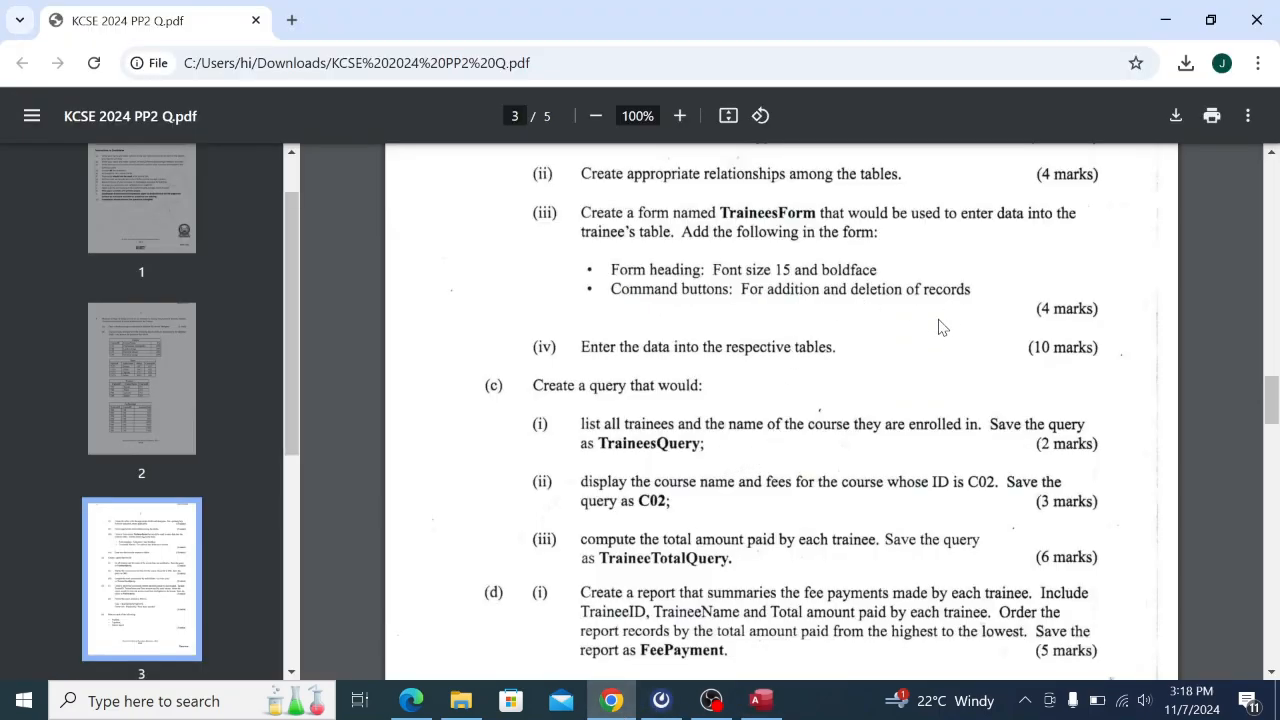
pyautogui.click(760, 700)
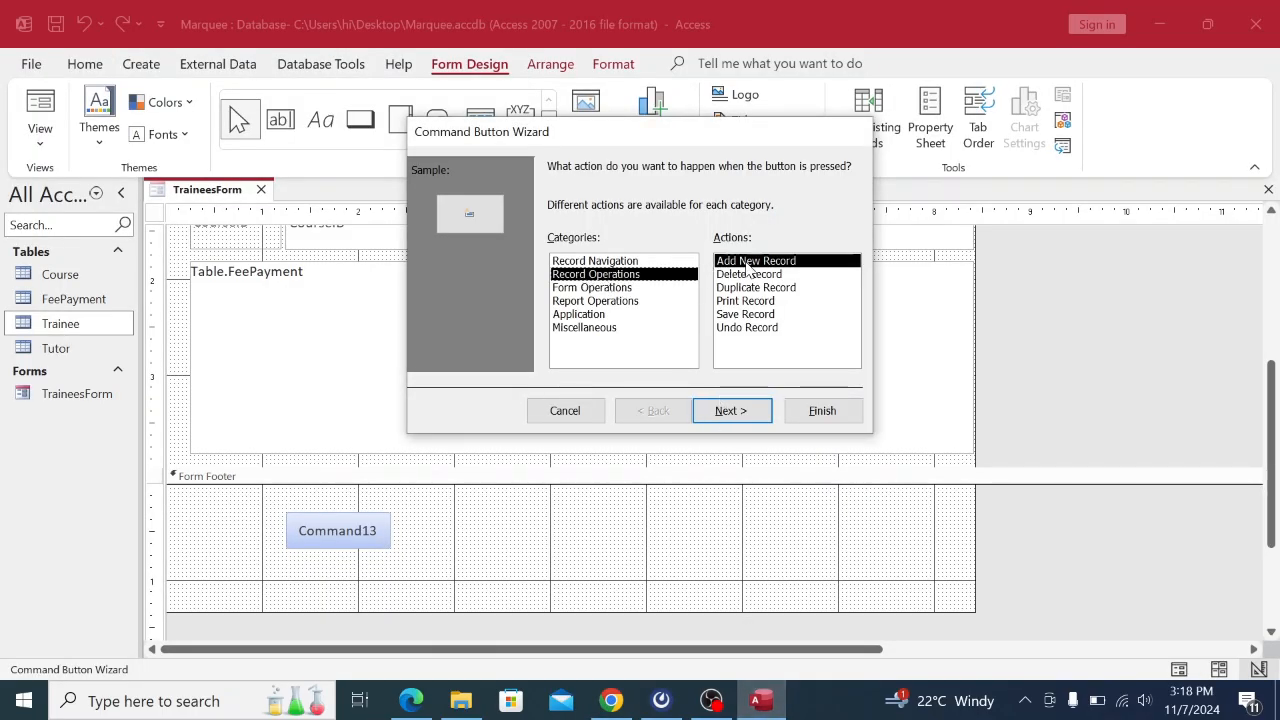
pyautogui.click(718, 413)
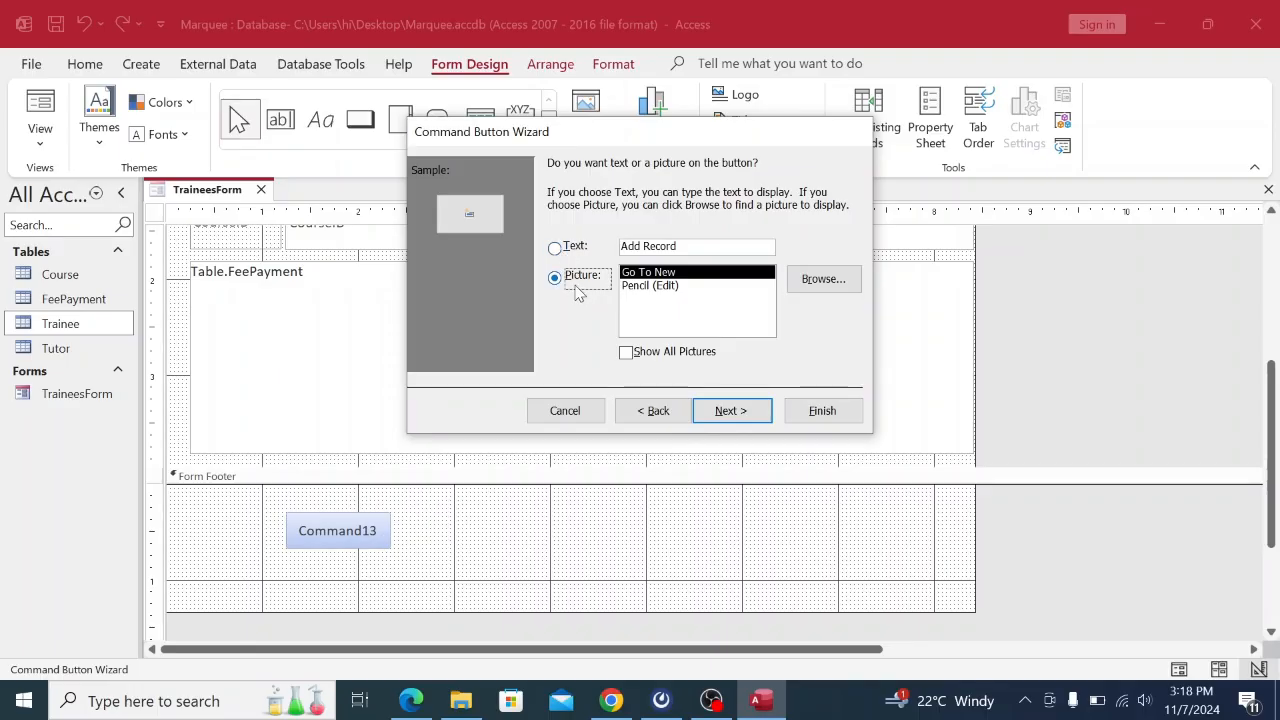
pyautogui.click(556, 250)
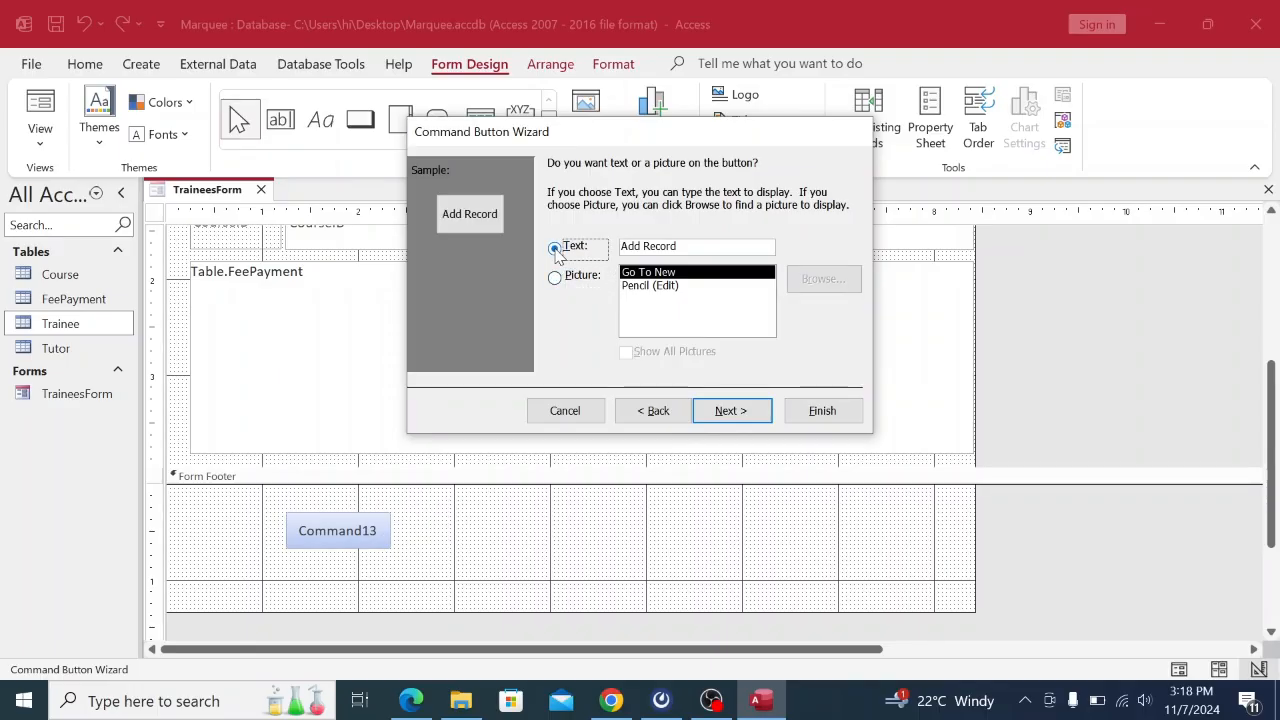
pyautogui.click(731, 411)
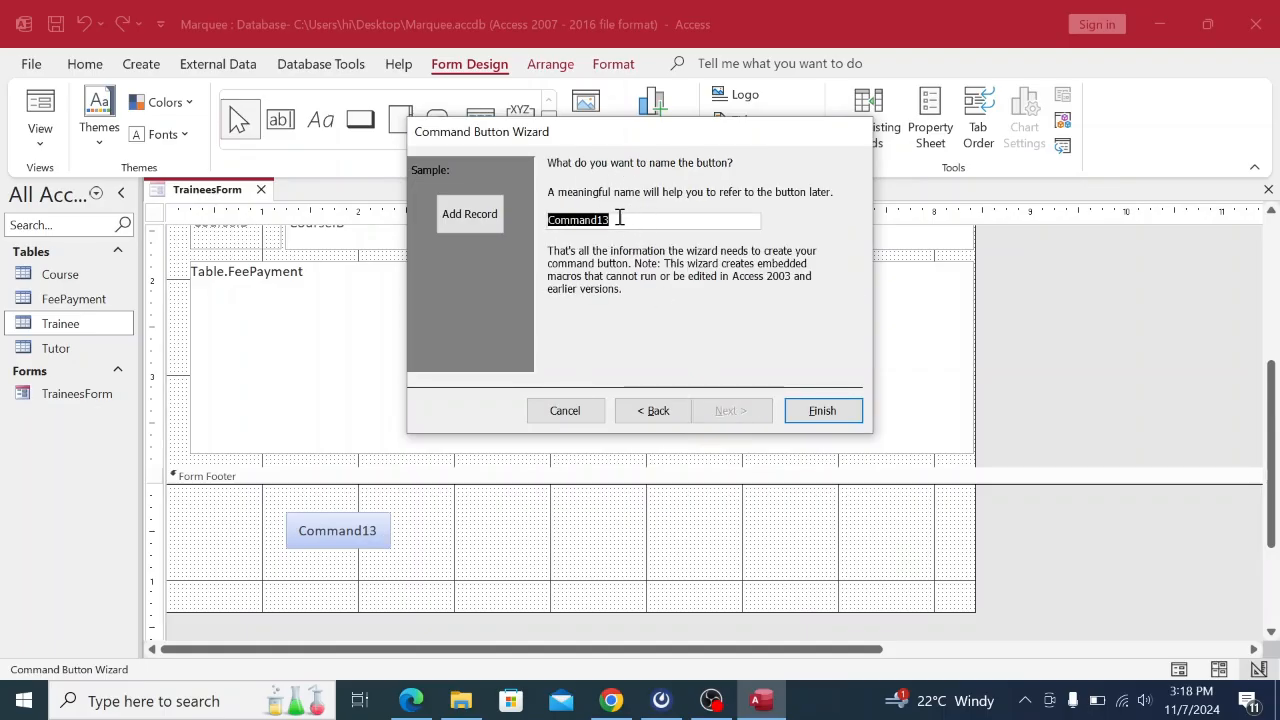
pyautogui.click(851, 416)
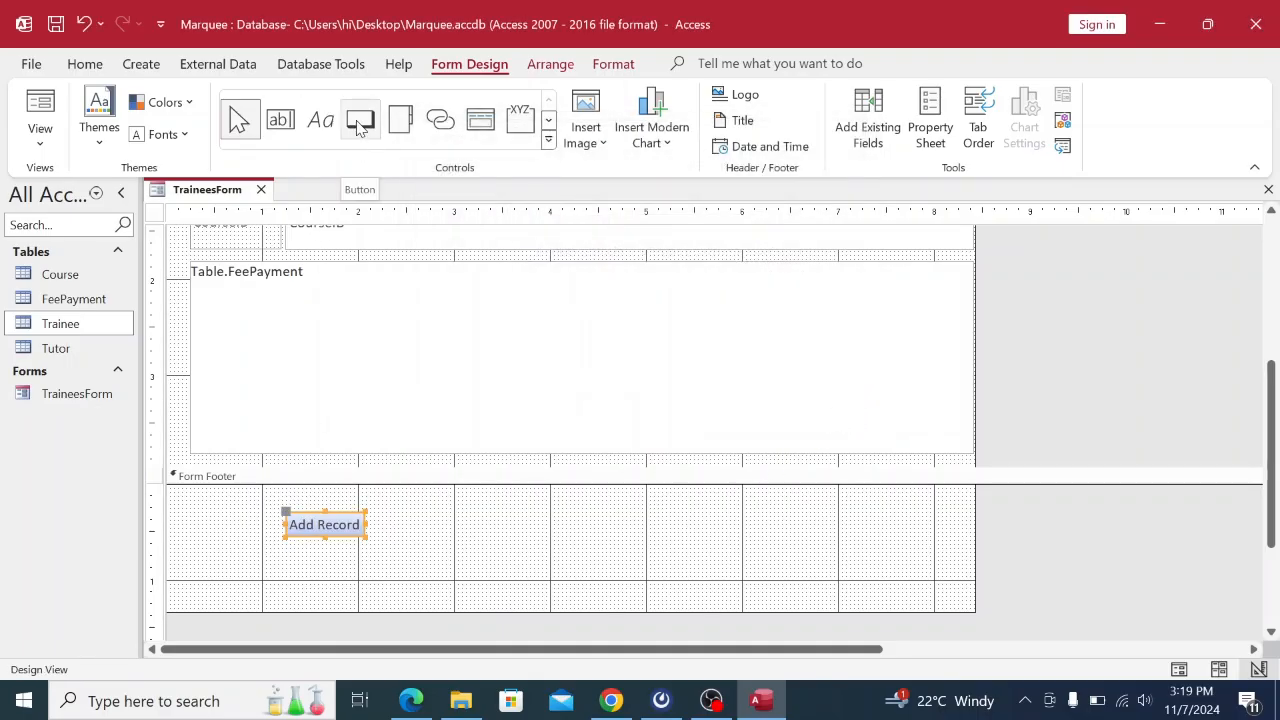
# Draw a second footer button beside Add Record as a 'Delete Record' text button.
pyautogui.click(358, 124)
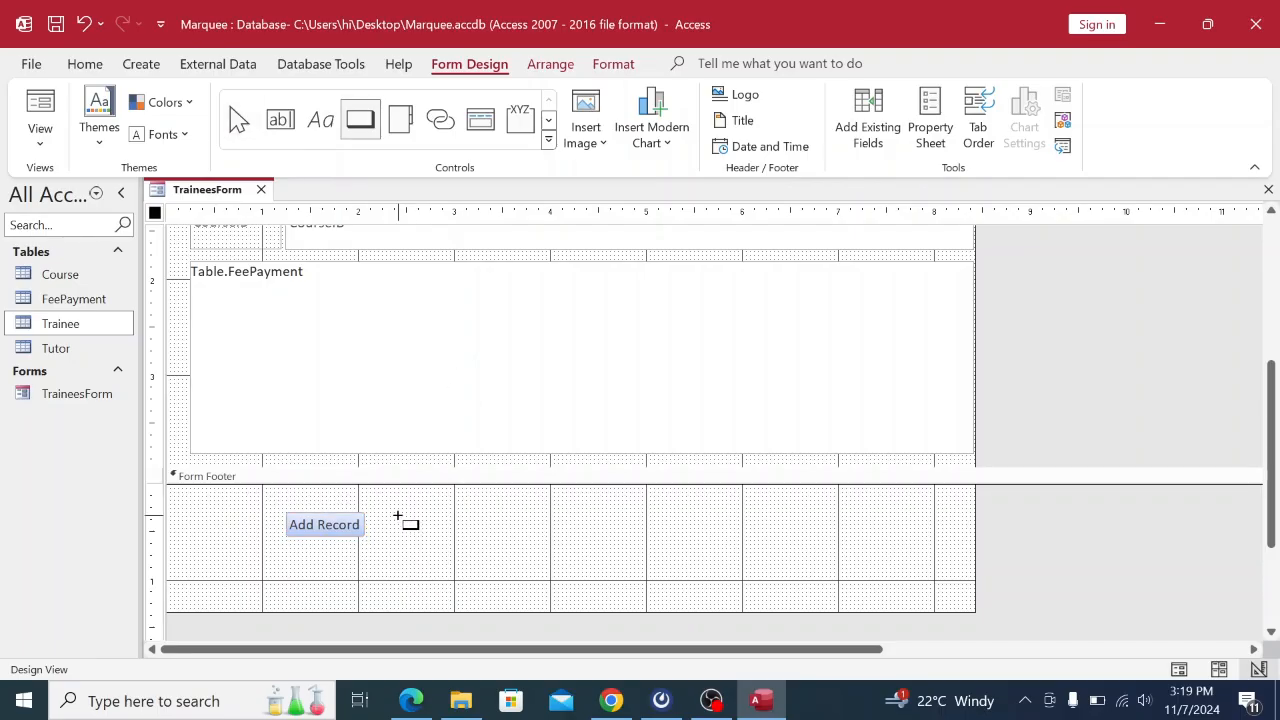
pyautogui.moveTo(397, 517); pyautogui.dragTo(486, 535)
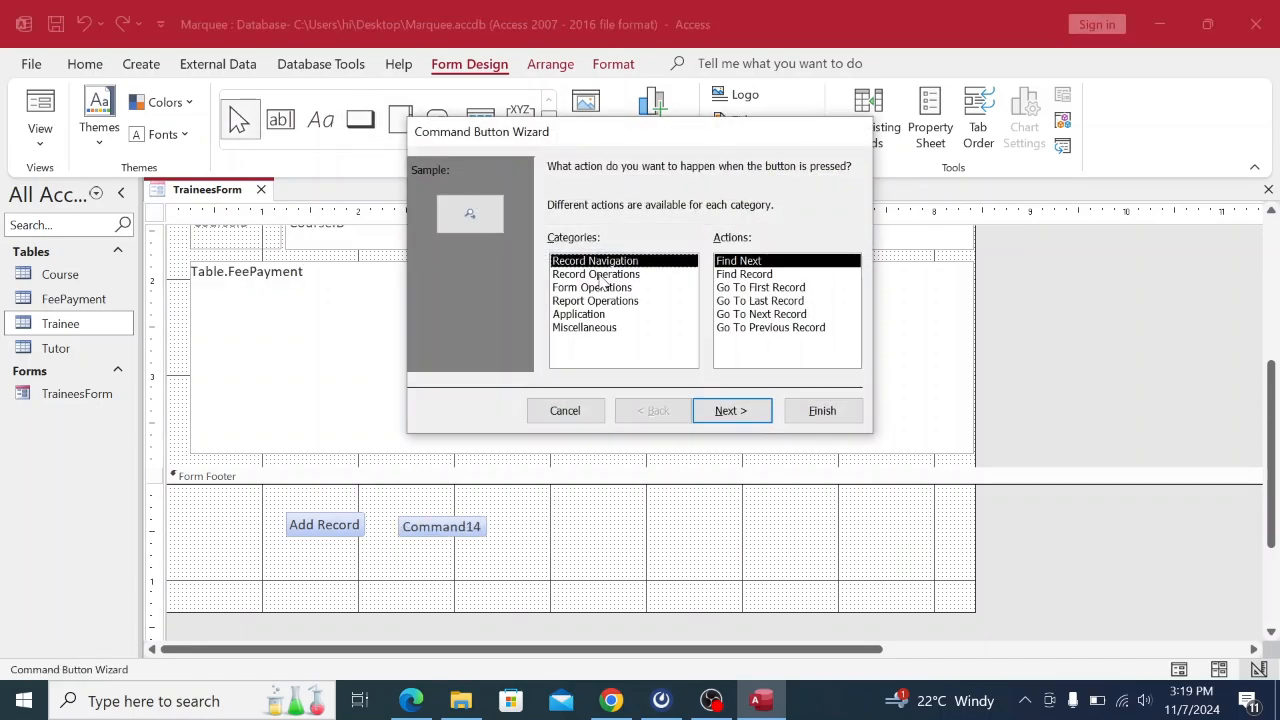
pyautogui.click(598, 275)
pyautogui.click(747, 276)
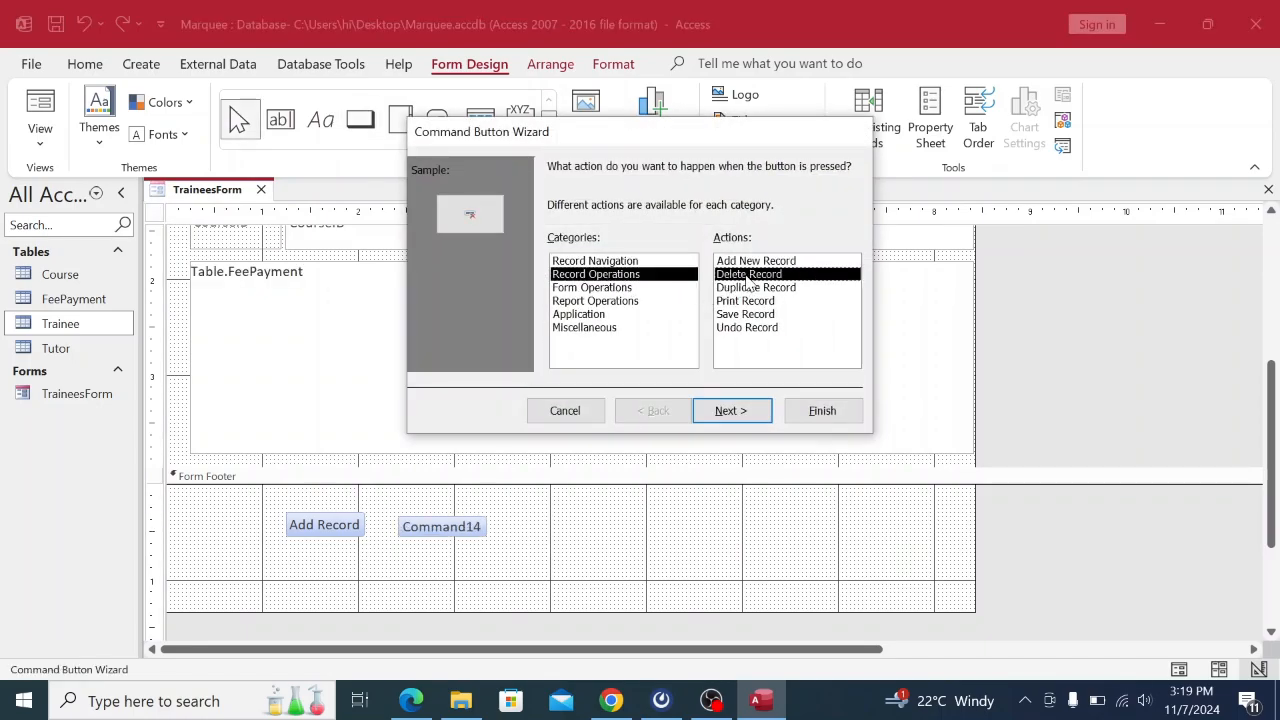
pyautogui.click(737, 412)
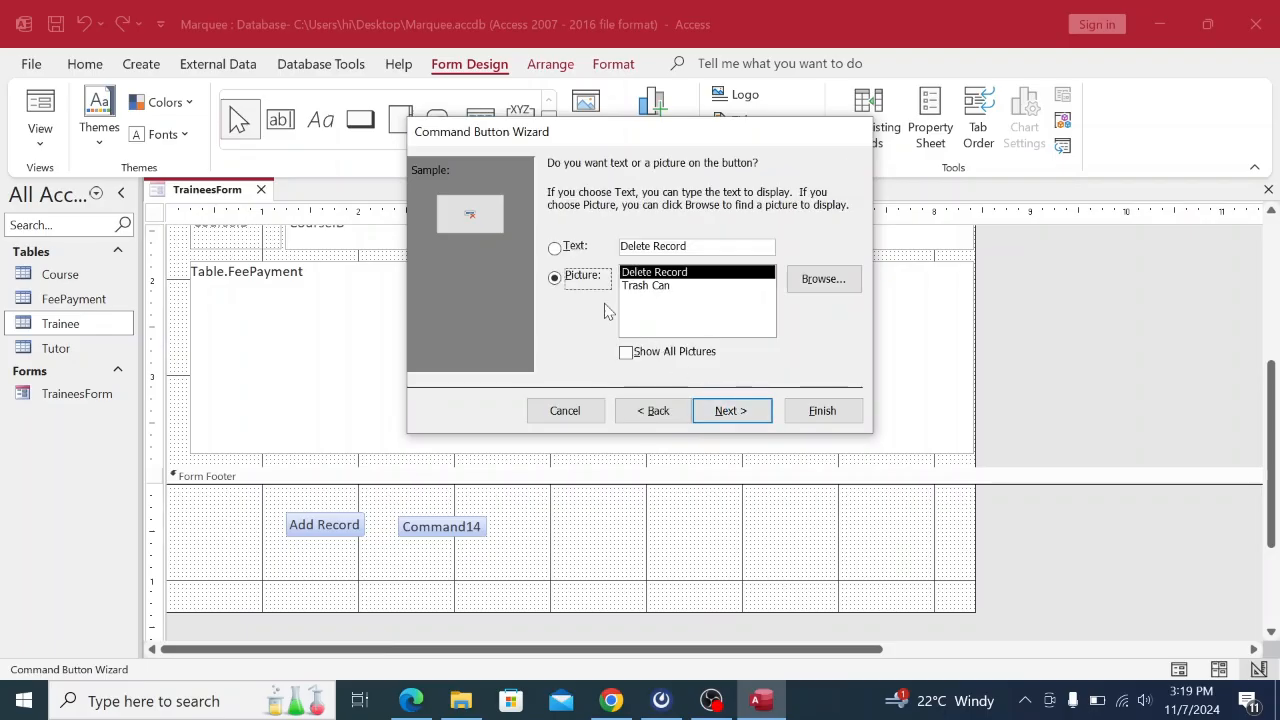
pyautogui.click(554, 247)
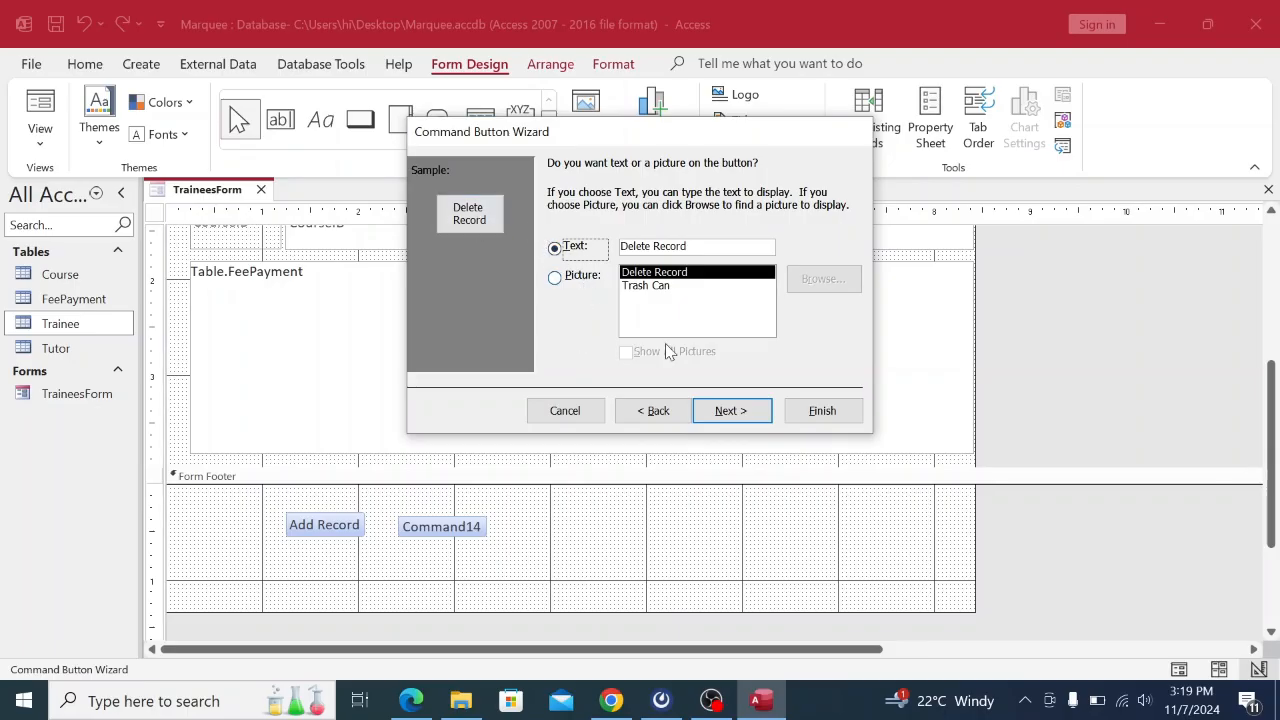
pyautogui.click(743, 420)
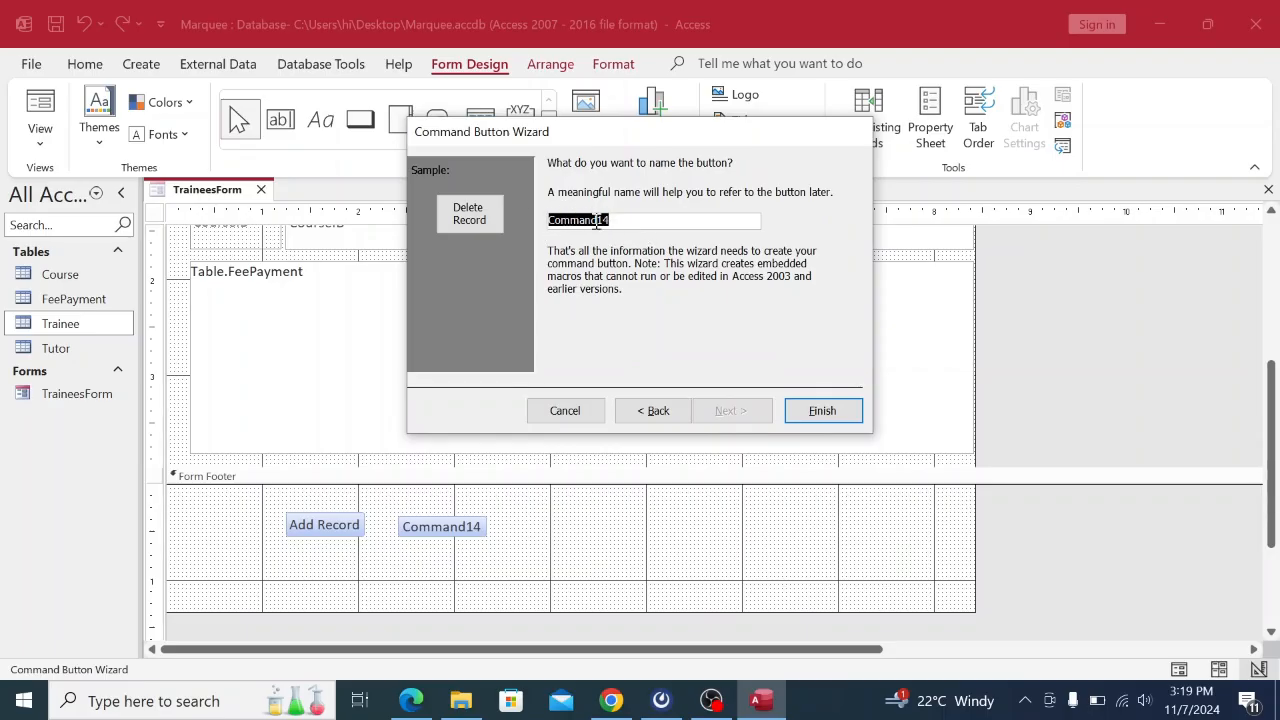
pyautogui.click(822, 411)
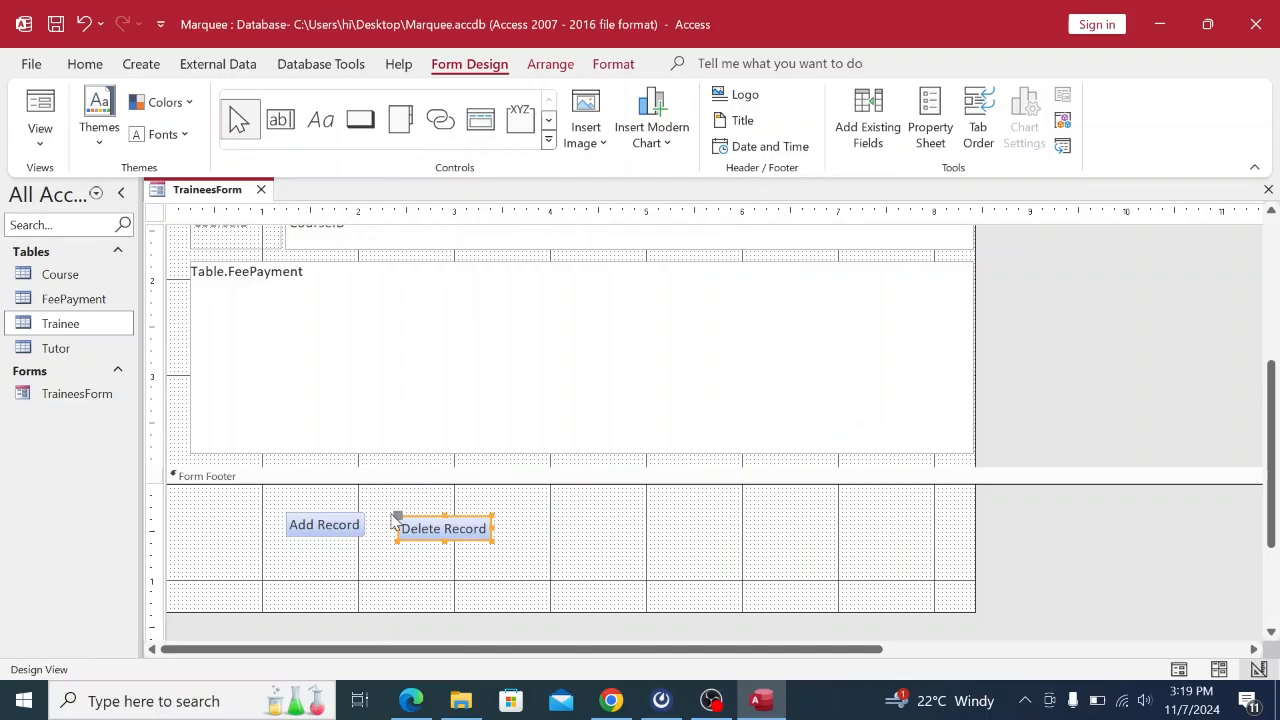
# Line up the Add Record and Delete Record buttons evenly, then switch TraineesForm to Form View.
pyautogui.moveTo(397, 517); pyautogui.dragTo(389, 514)
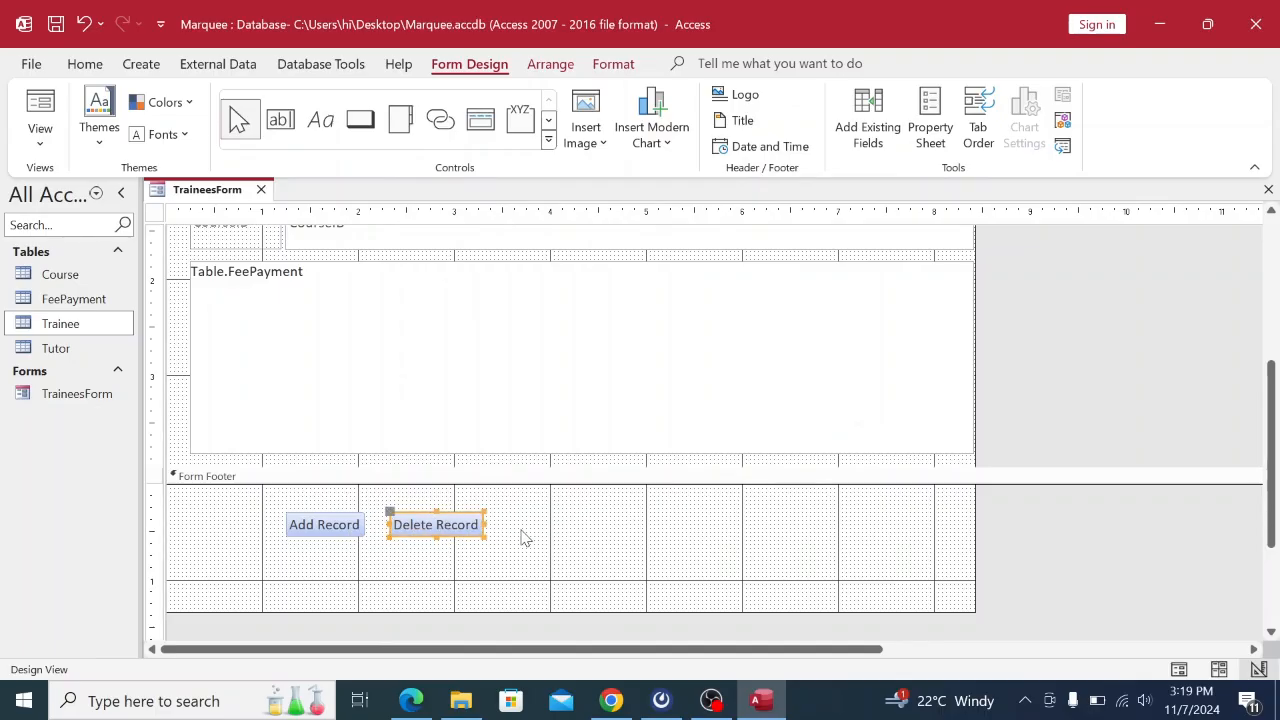
pyautogui.click(349, 526)
pyautogui.moveTo(286, 516); pyautogui.dragTo(277, 514)
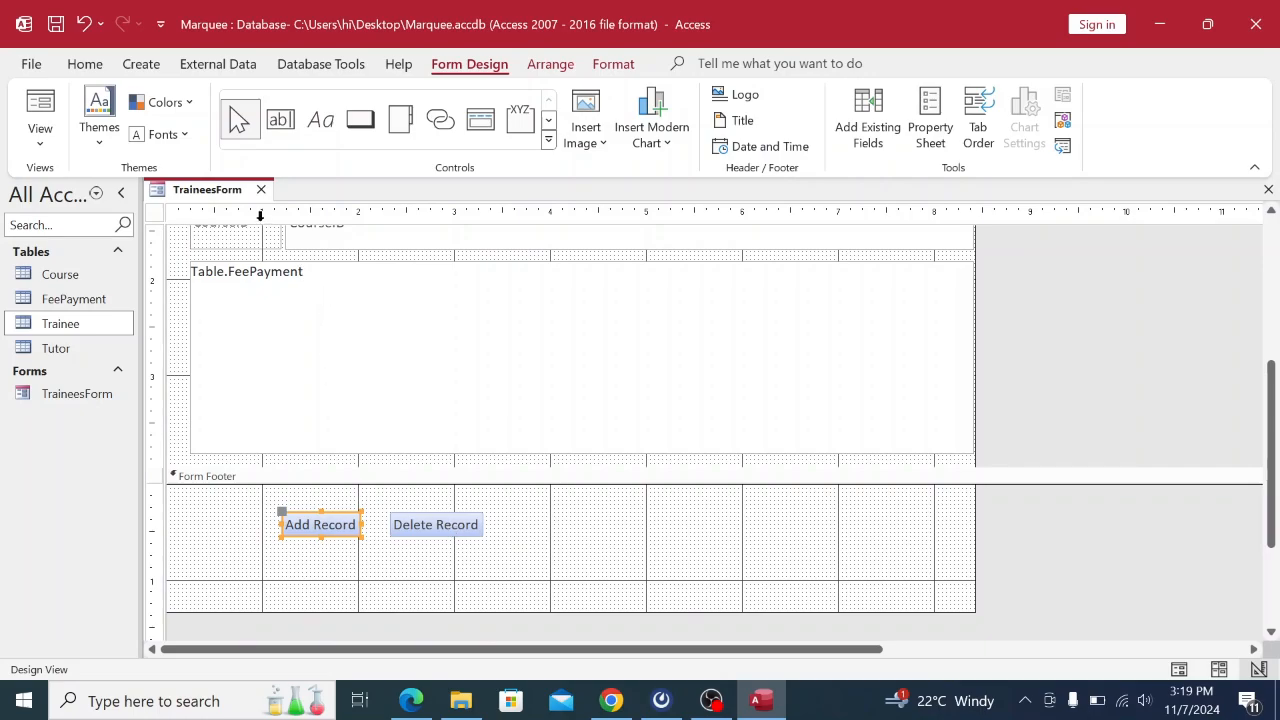
pyautogui.rightClick(219, 199)
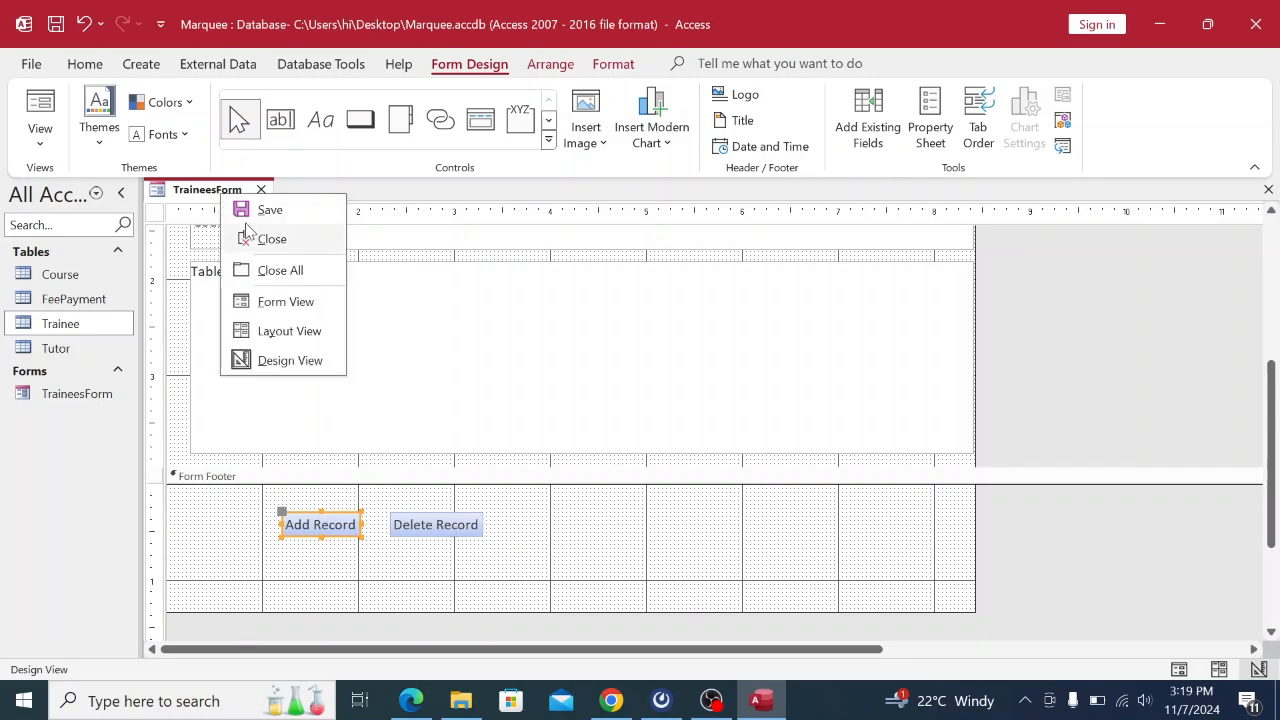
pyautogui.click(266, 300)
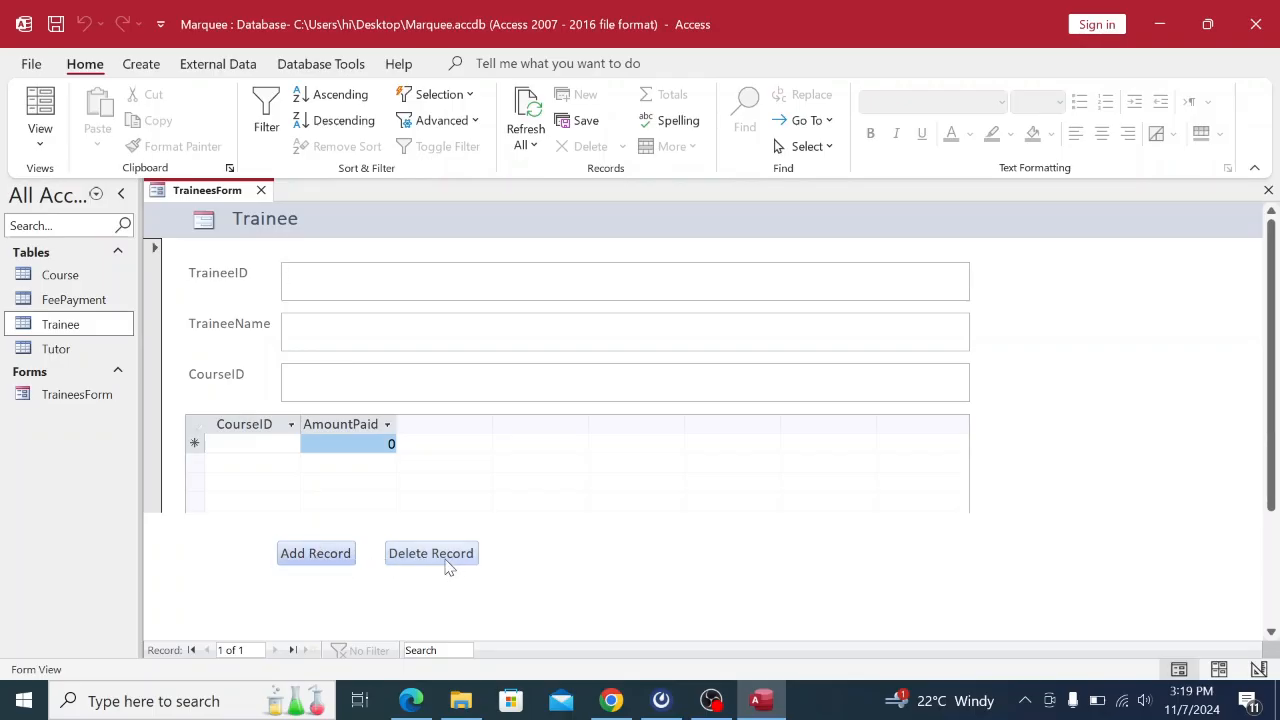
# Show page 3 of the KCSE 2024 PP2 question paper in Chrome.
pyautogui.click(612, 700)
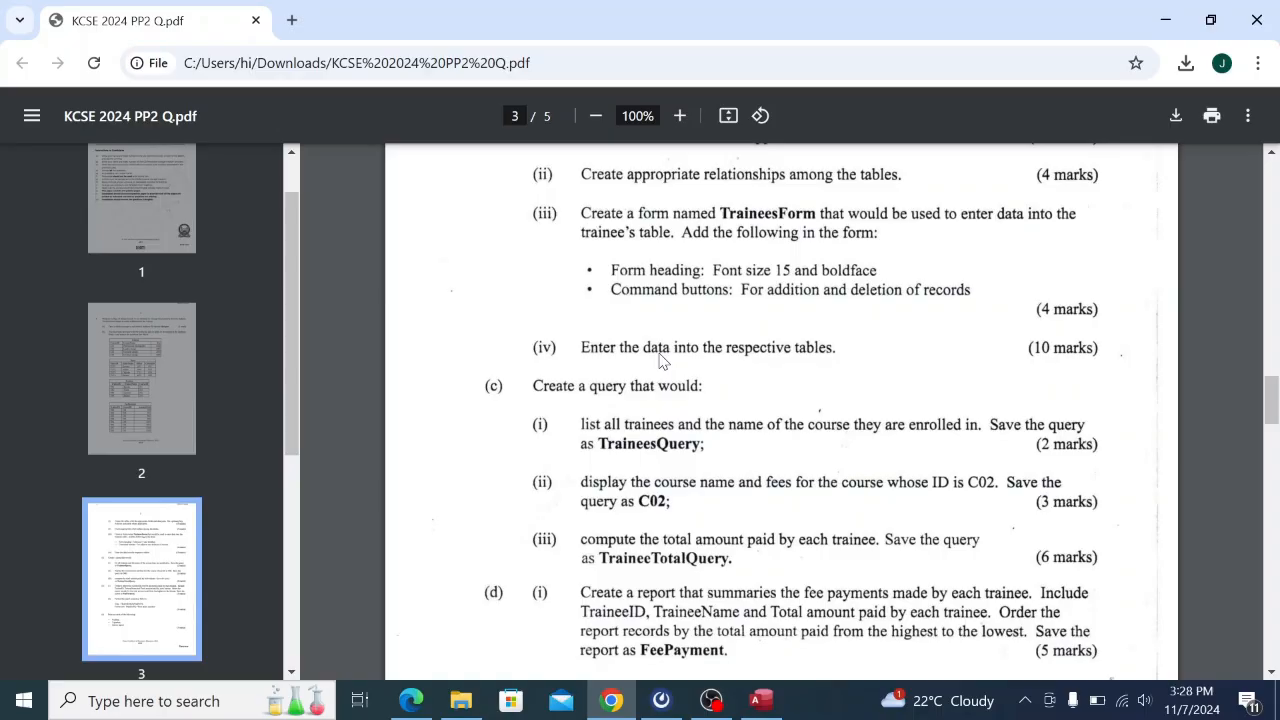
# Back in Access, close the TraineesForm.
pyautogui.click(761, 700)
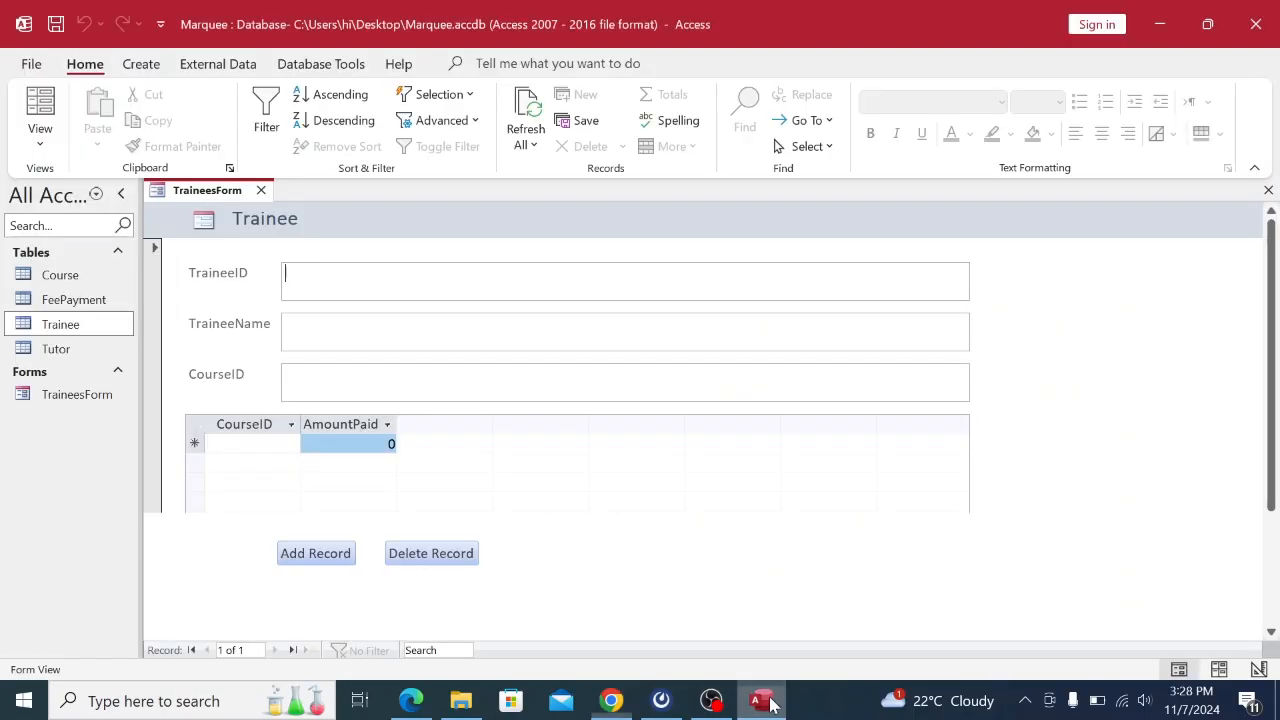
pyautogui.rightClick(195, 190)
pyautogui.click(243, 209)
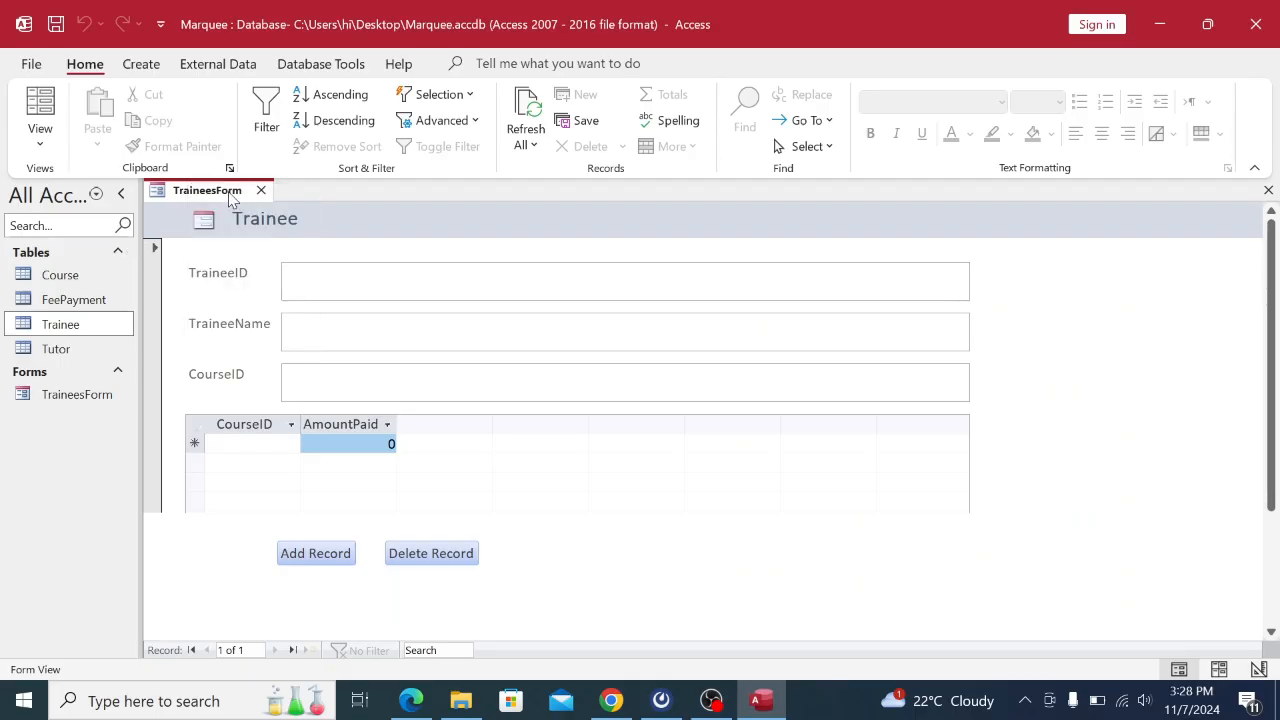
pyautogui.rightClick(229, 189)
pyautogui.click(260, 236)
# Open the still-empty Course table and close it again.
pyautogui.doubleClick(55, 276)
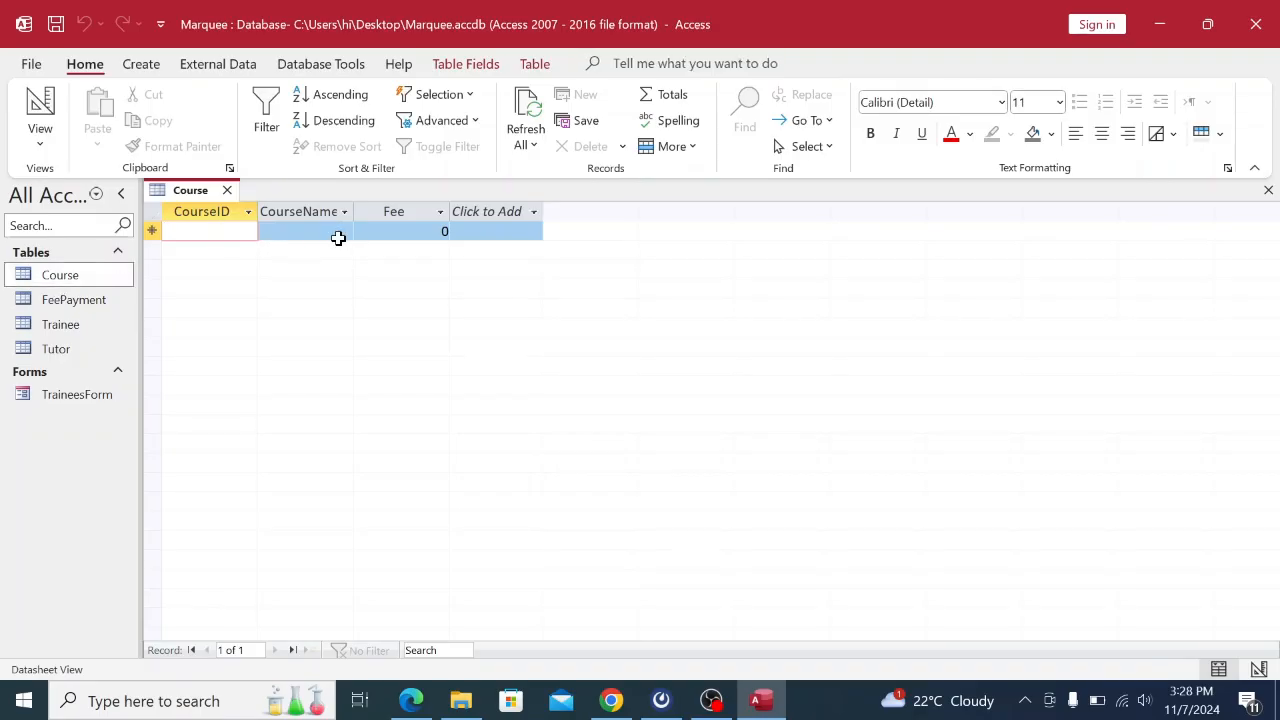
pyautogui.rightClick(203, 200)
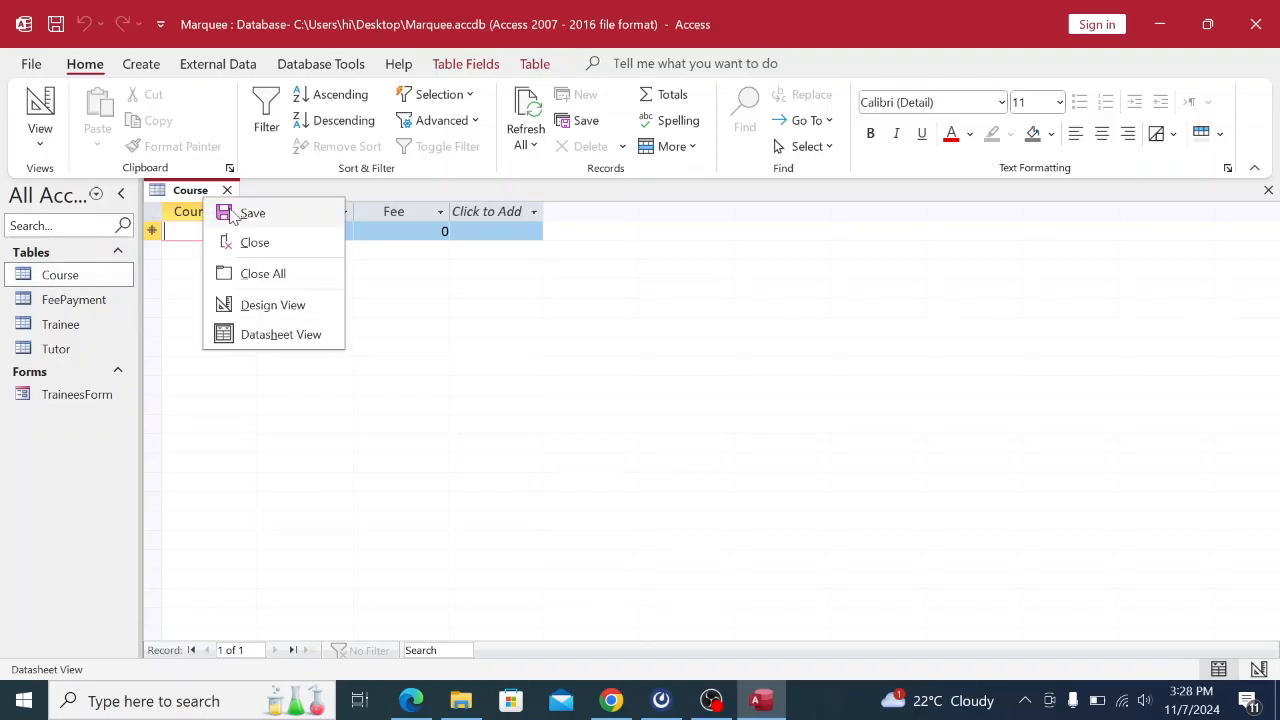
pyautogui.click(242, 243)
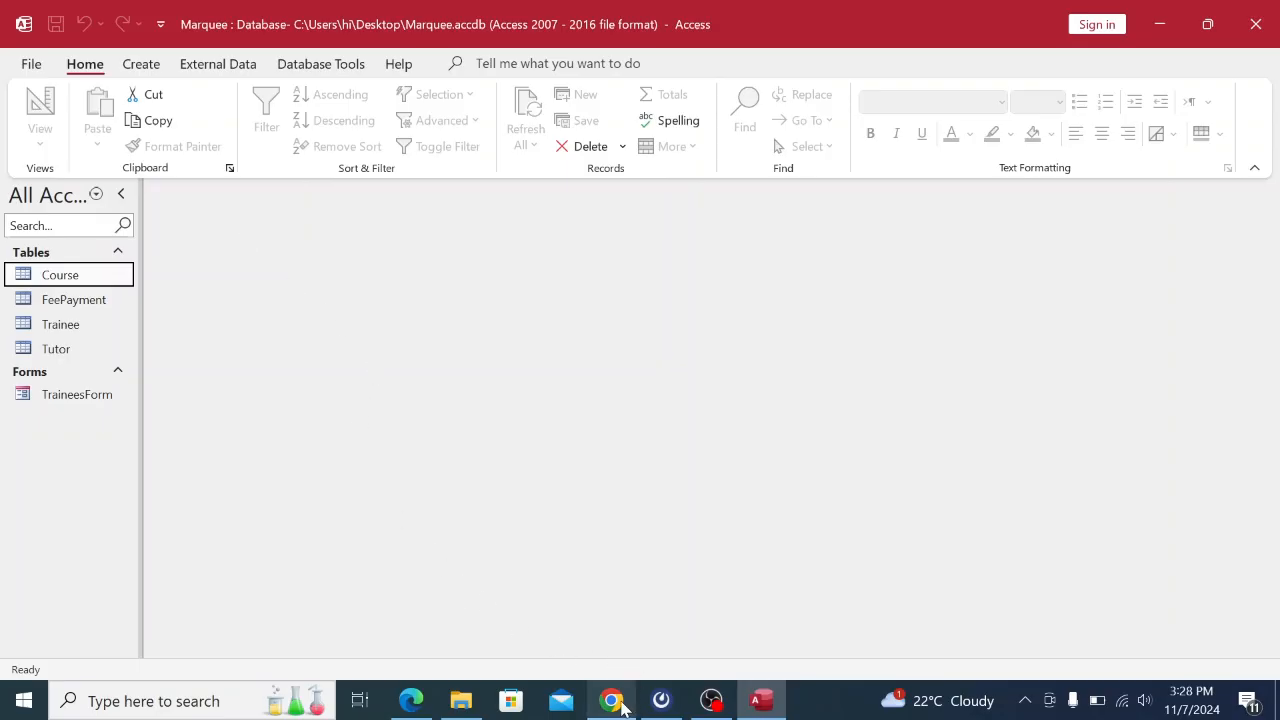
pyautogui.click(612, 700)
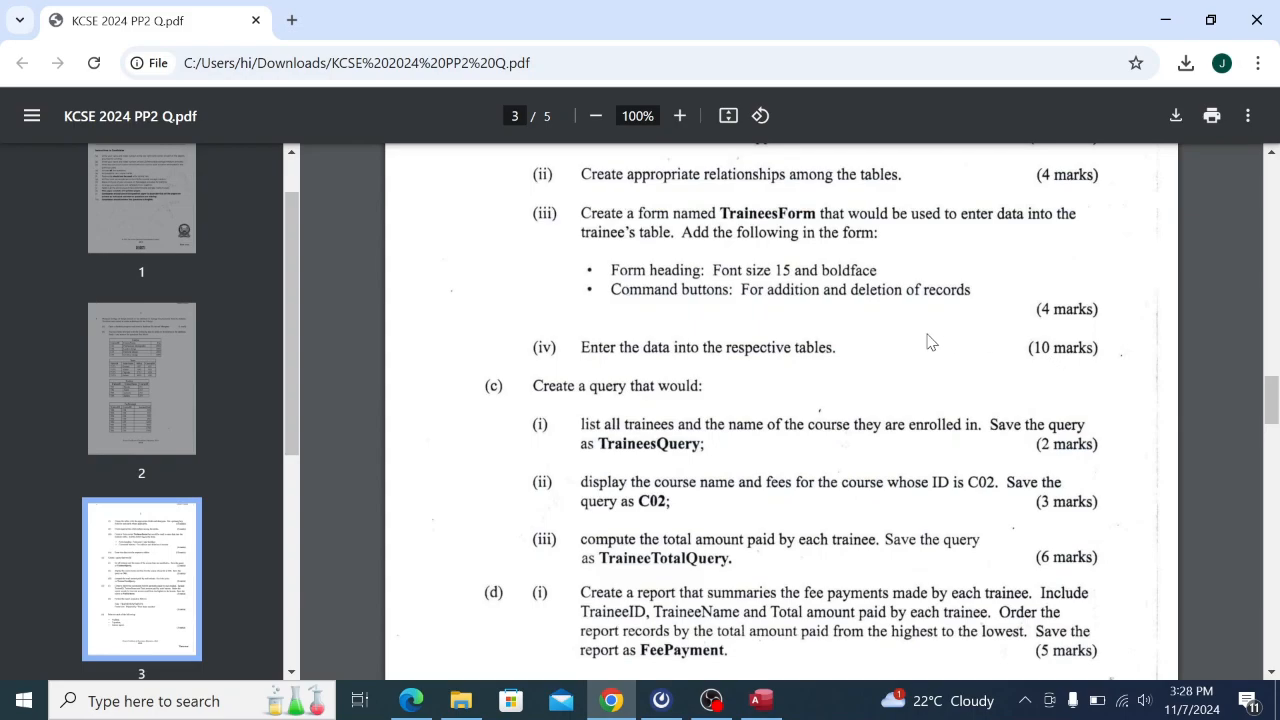
pyautogui.scroll(10, 928, 342)
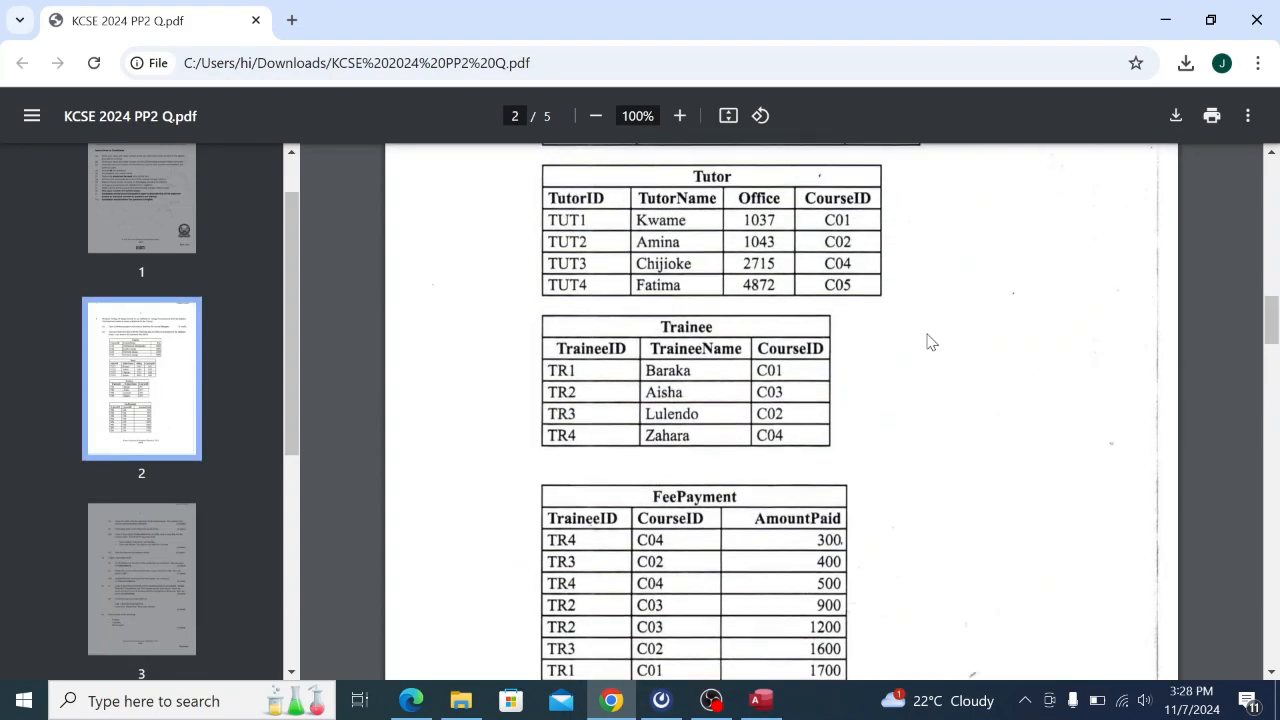
pyautogui.scroll(2, 928, 342)
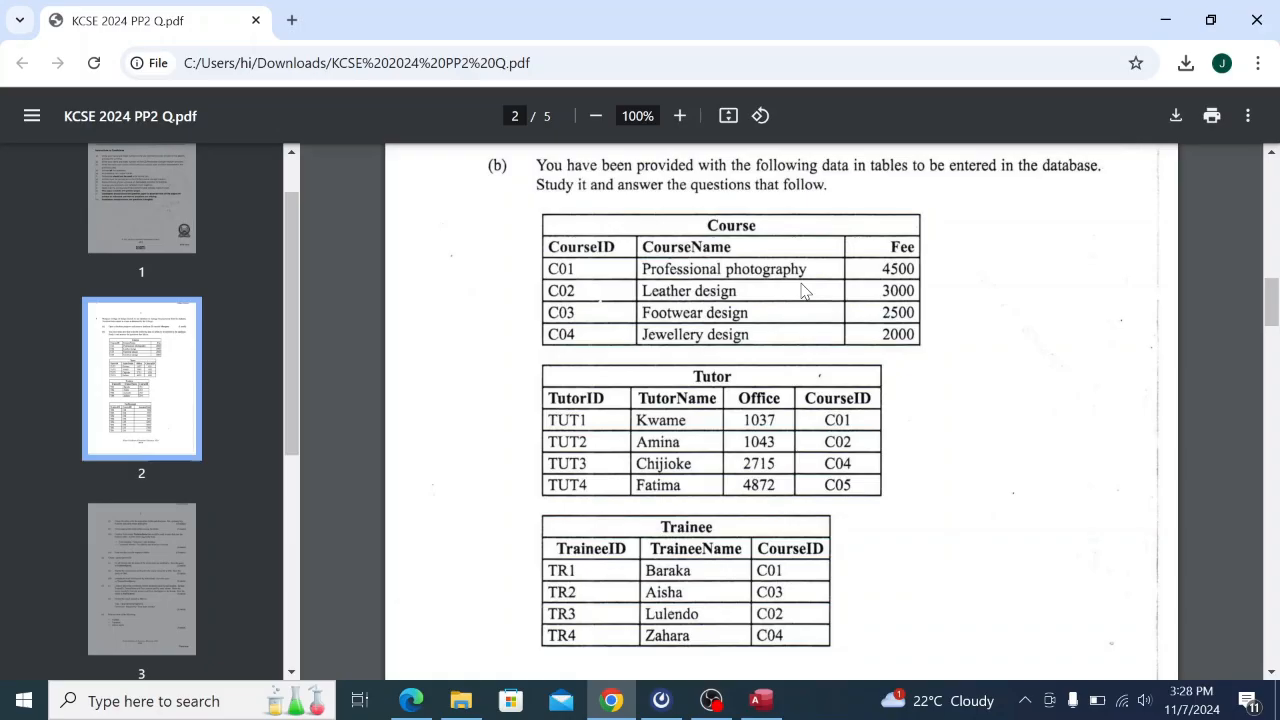
pyautogui.click(762, 700)
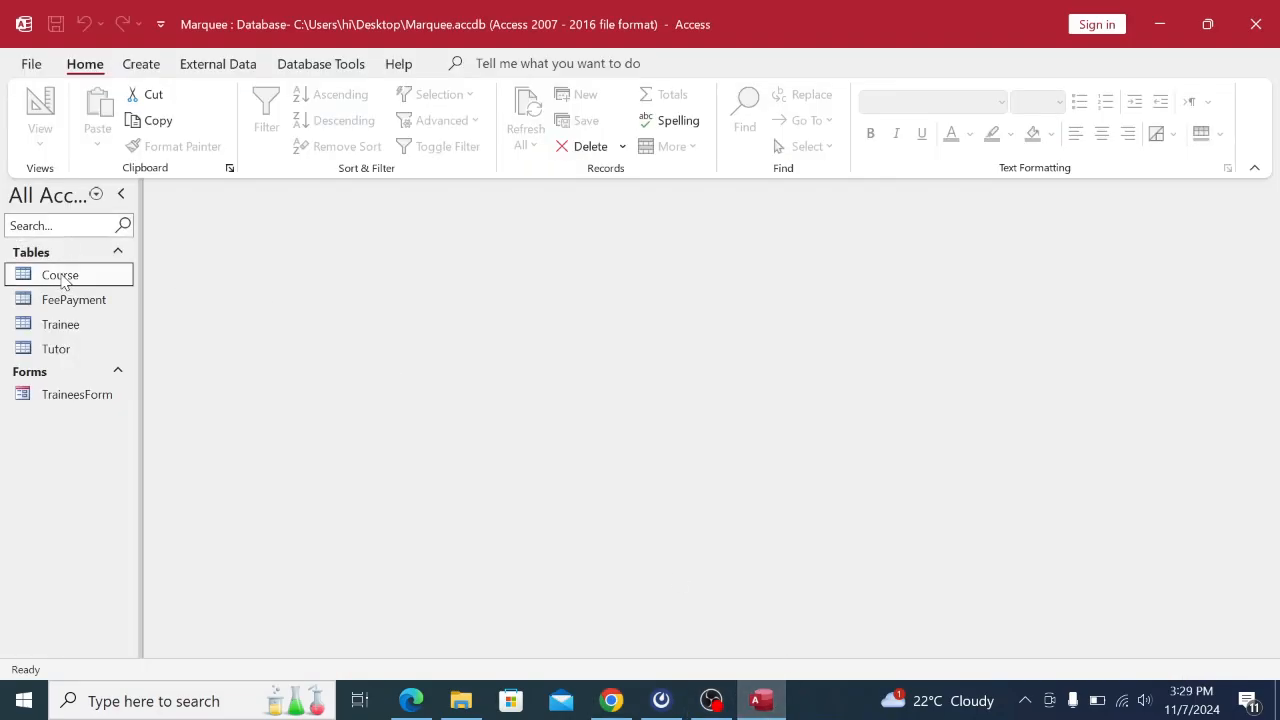
# Create a blank Table1 and discard it without saving.
pyautogui.click(156, 70)
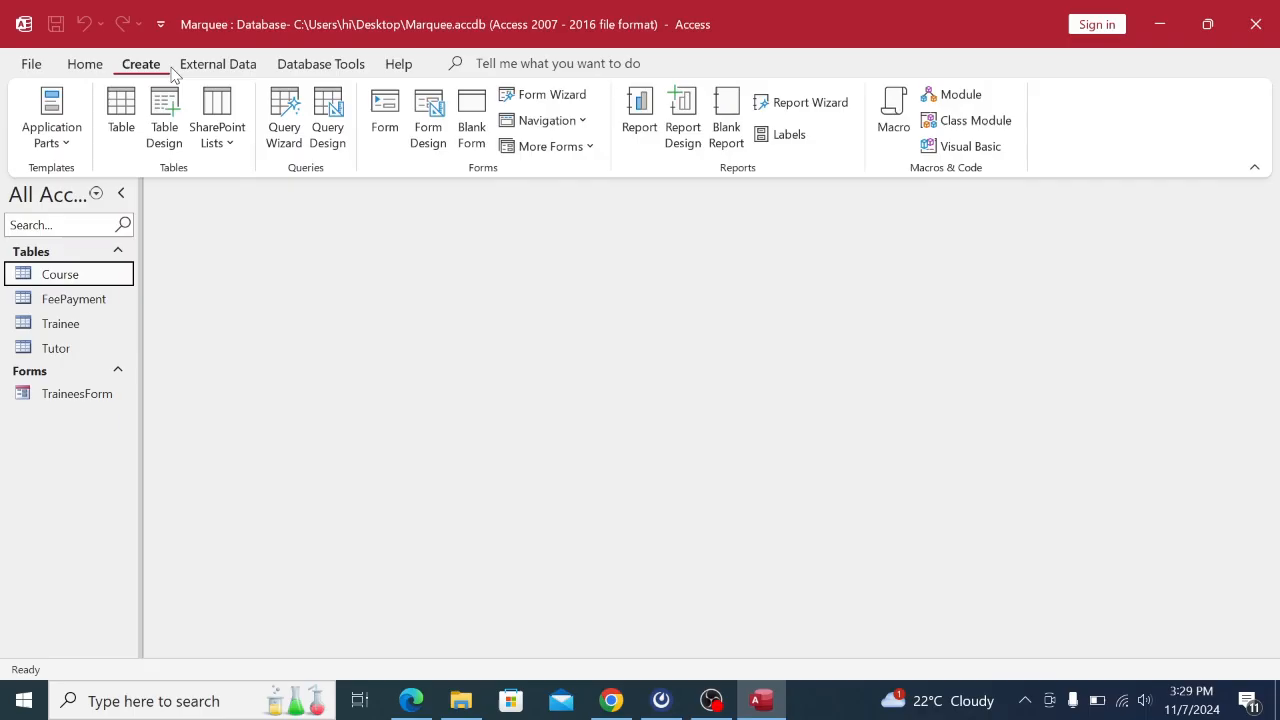
pyautogui.click(114, 130)
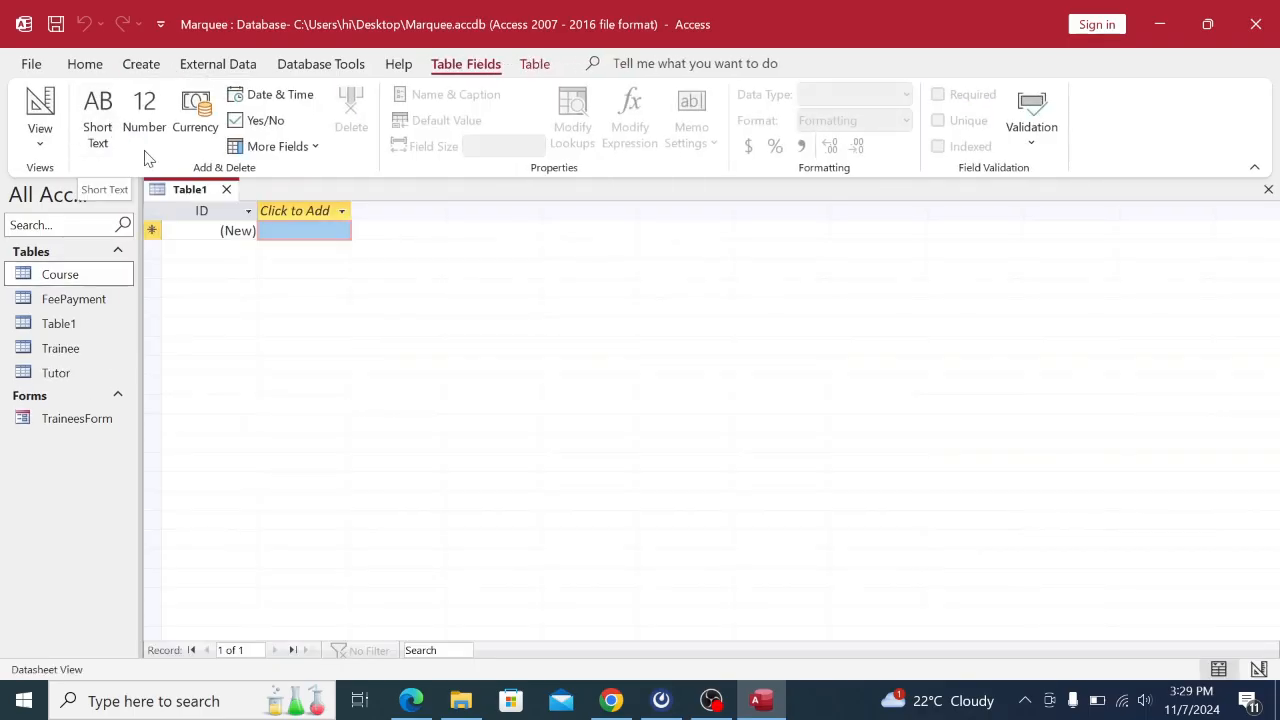
pyautogui.rightClick(185, 189)
pyautogui.click(226, 226)
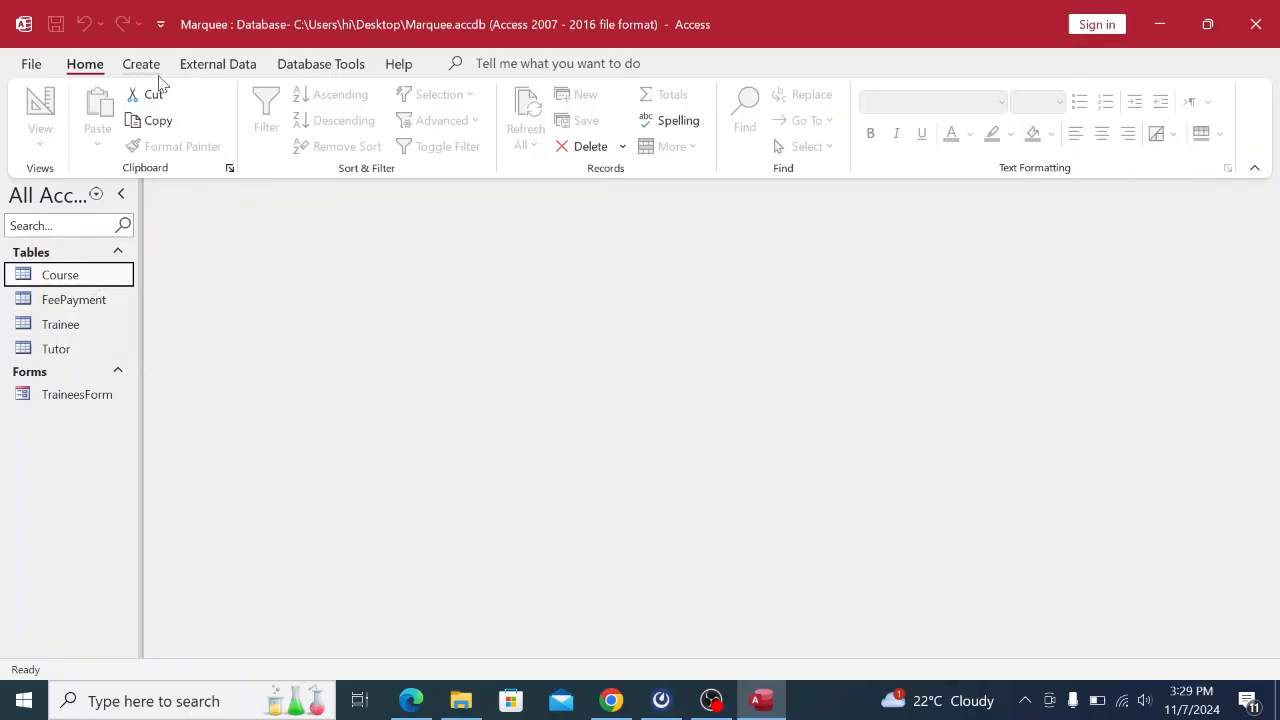
# Generate a form from the Course table, save it as CourseForm, and open it in Form View.
pyautogui.click(150, 66)
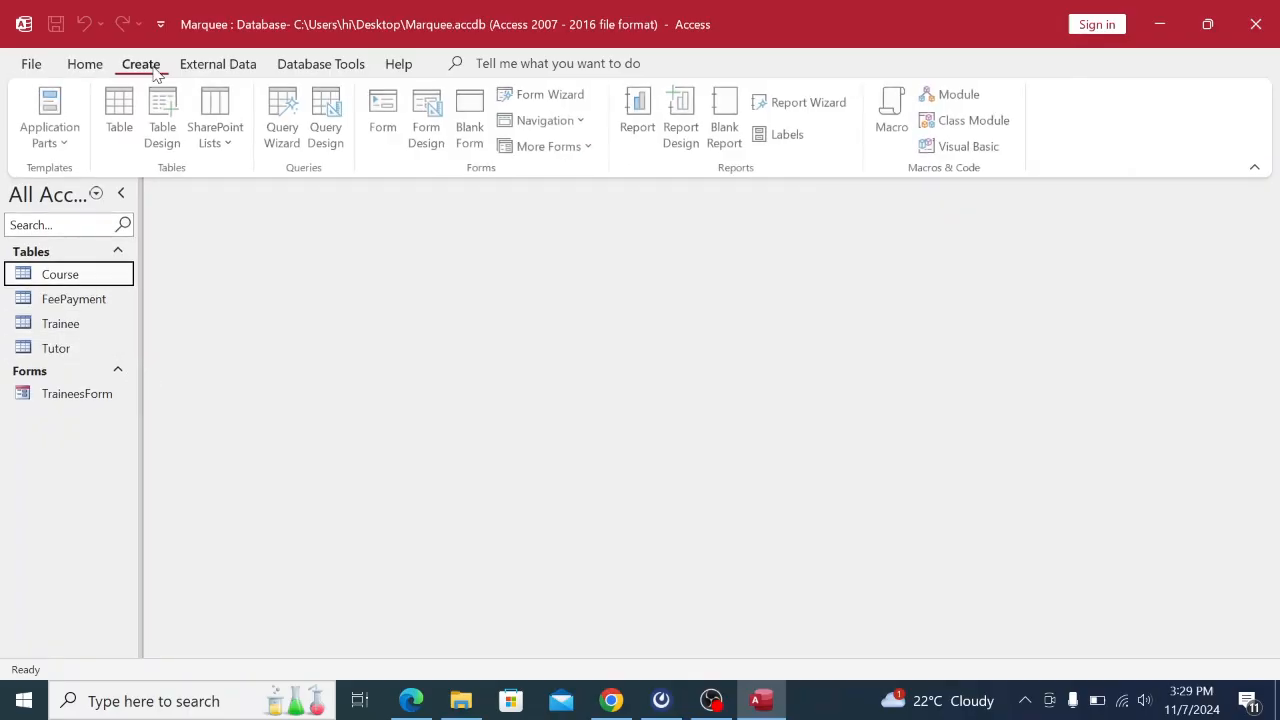
pyautogui.click(389, 121)
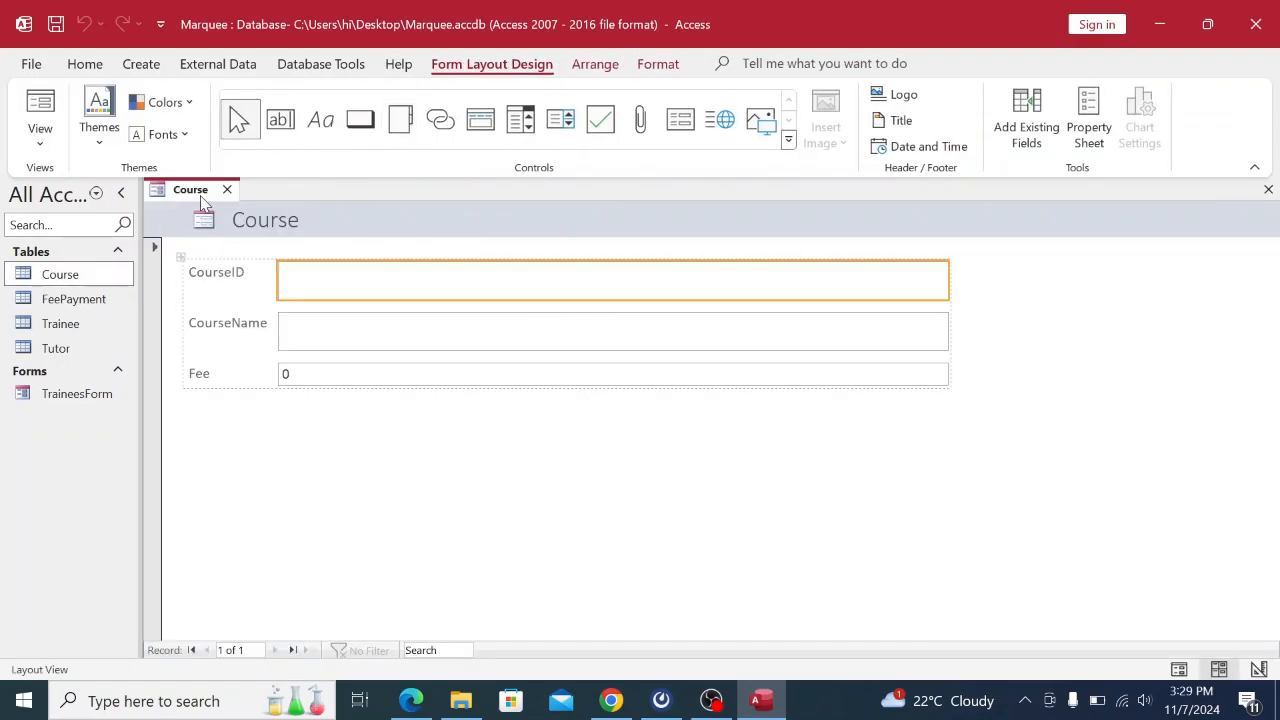
pyautogui.rightClick(201, 198)
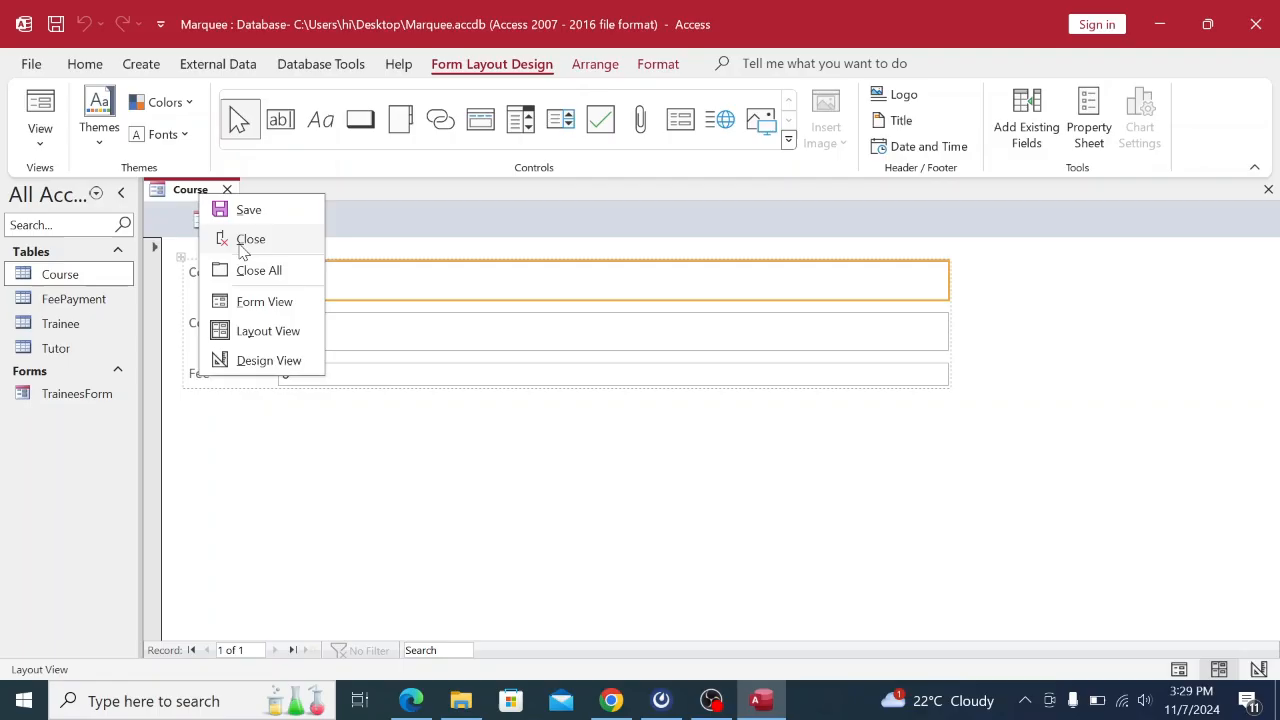
pyautogui.click(249, 211)
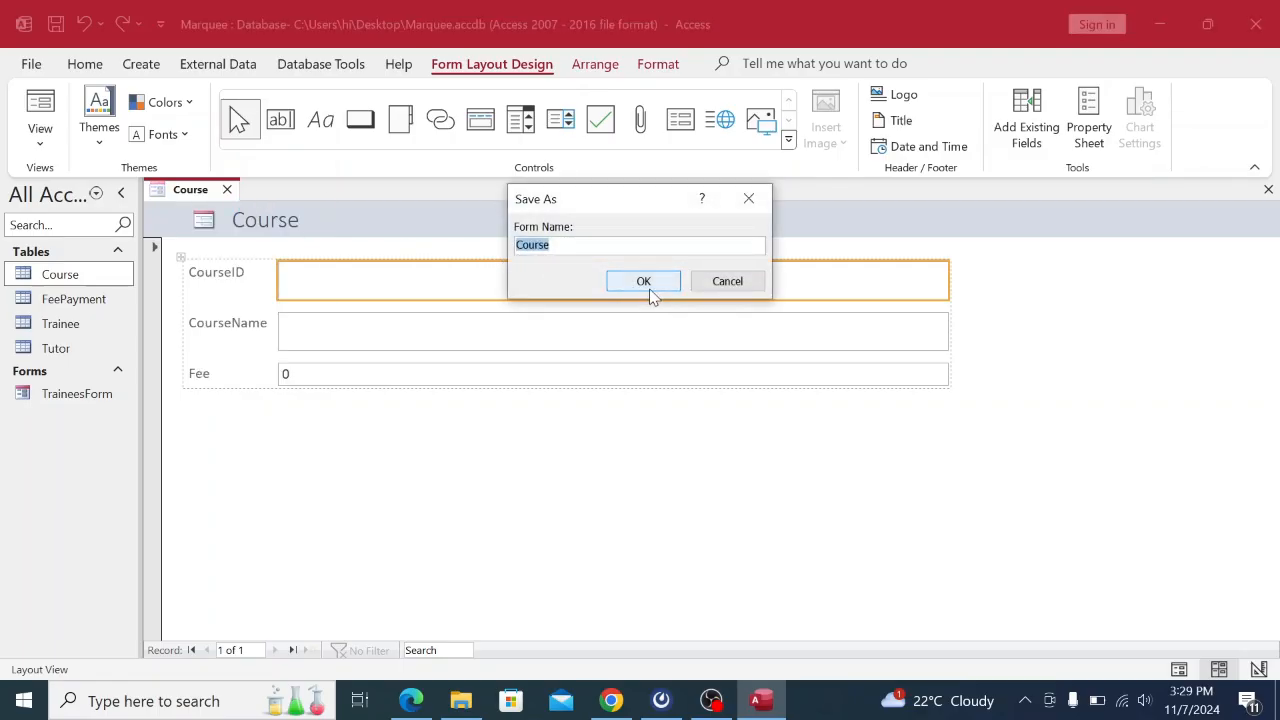
pyautogui.click(571, 249)
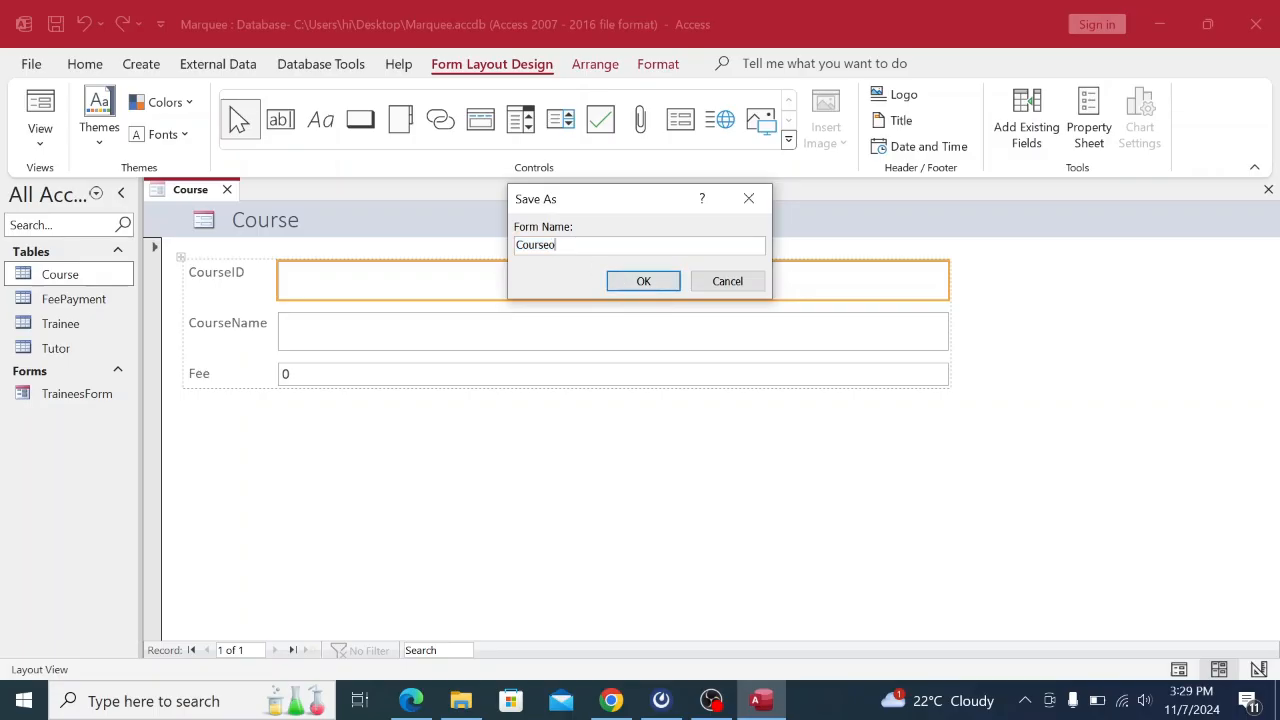
pyautogui.press('capslock')
pyautogui.write('F')
pyautogui.press('capslock')
pyautogui.write('orm')
pyautogui.click(643, 281)
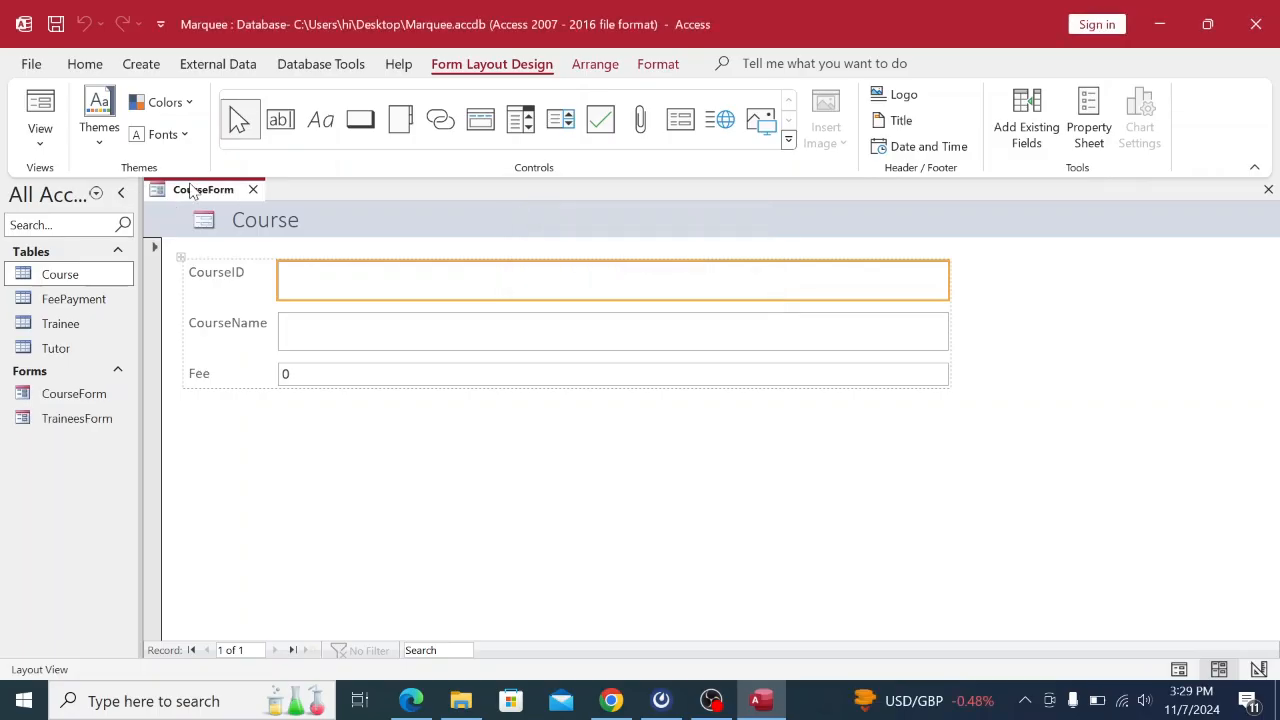
pyautogui.rightClick(193, 192)
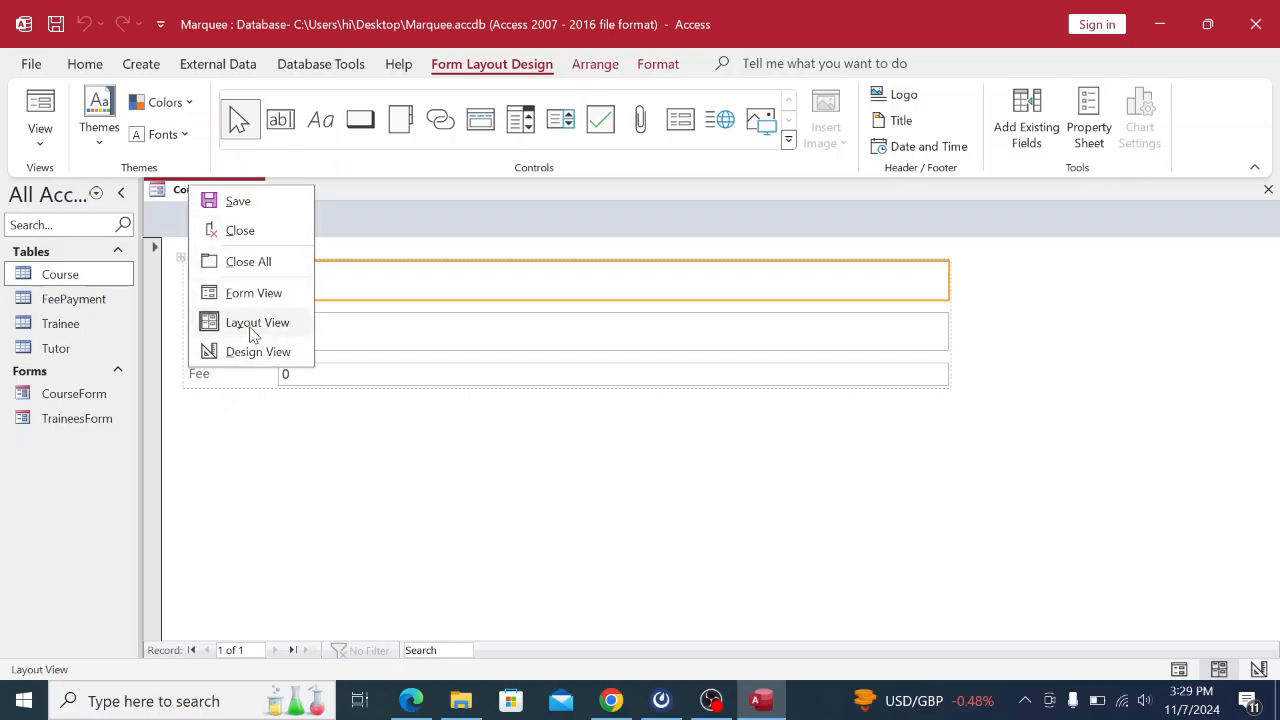
pyautogui.click(266, 296)
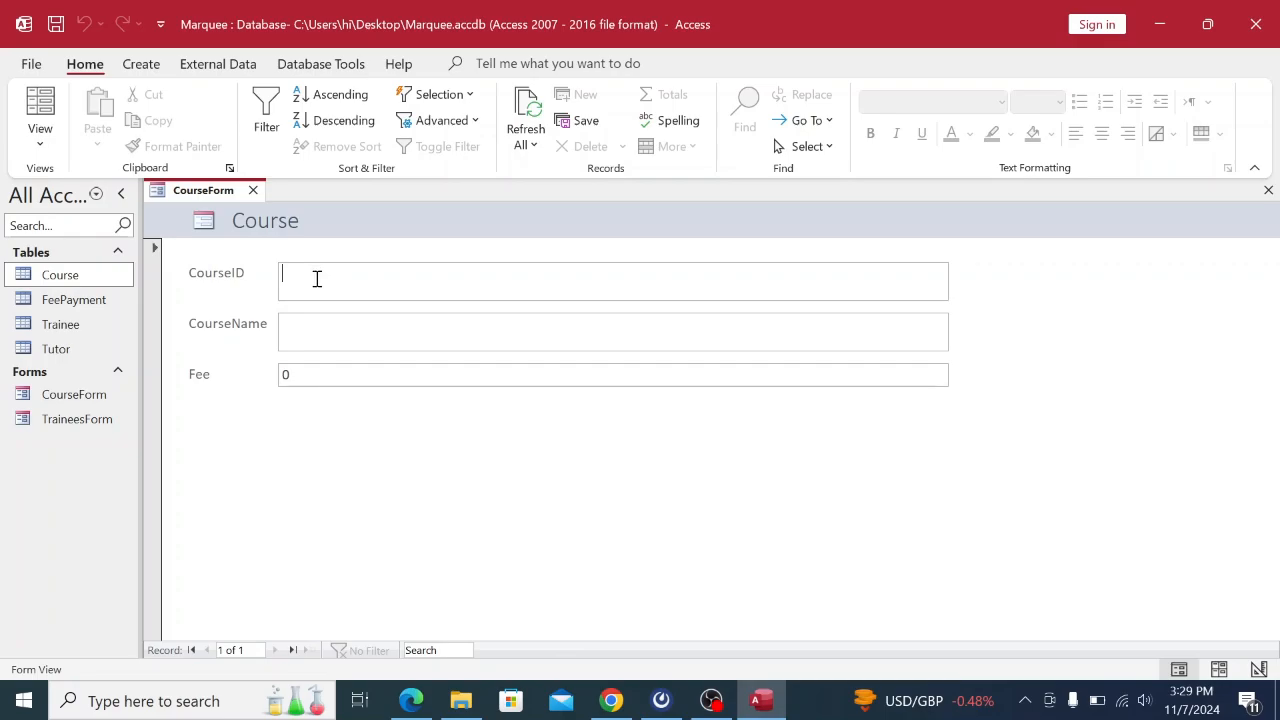
# Enter course ID C01 with the course name 'Professional photography'.
pyautogui.click(612, 701)
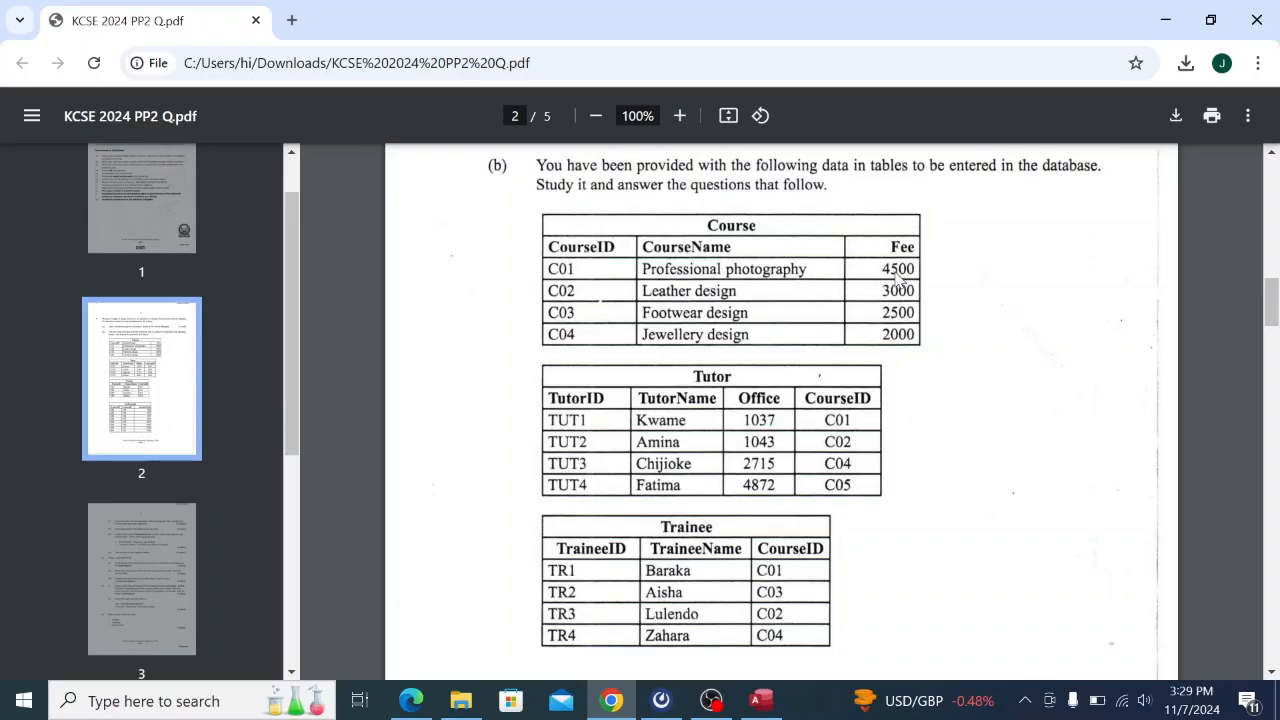
pyautogui.click(761, 701)
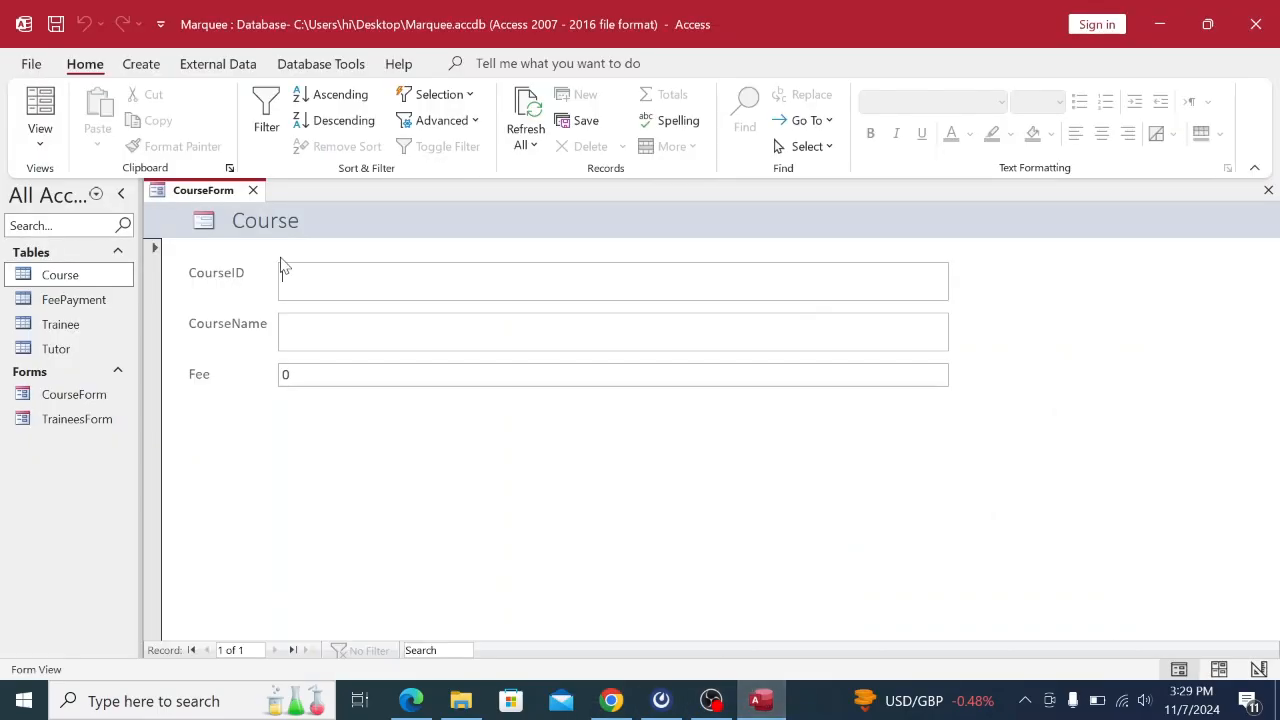
pyautogui.press('capslock')
pyautogui.write('C01')
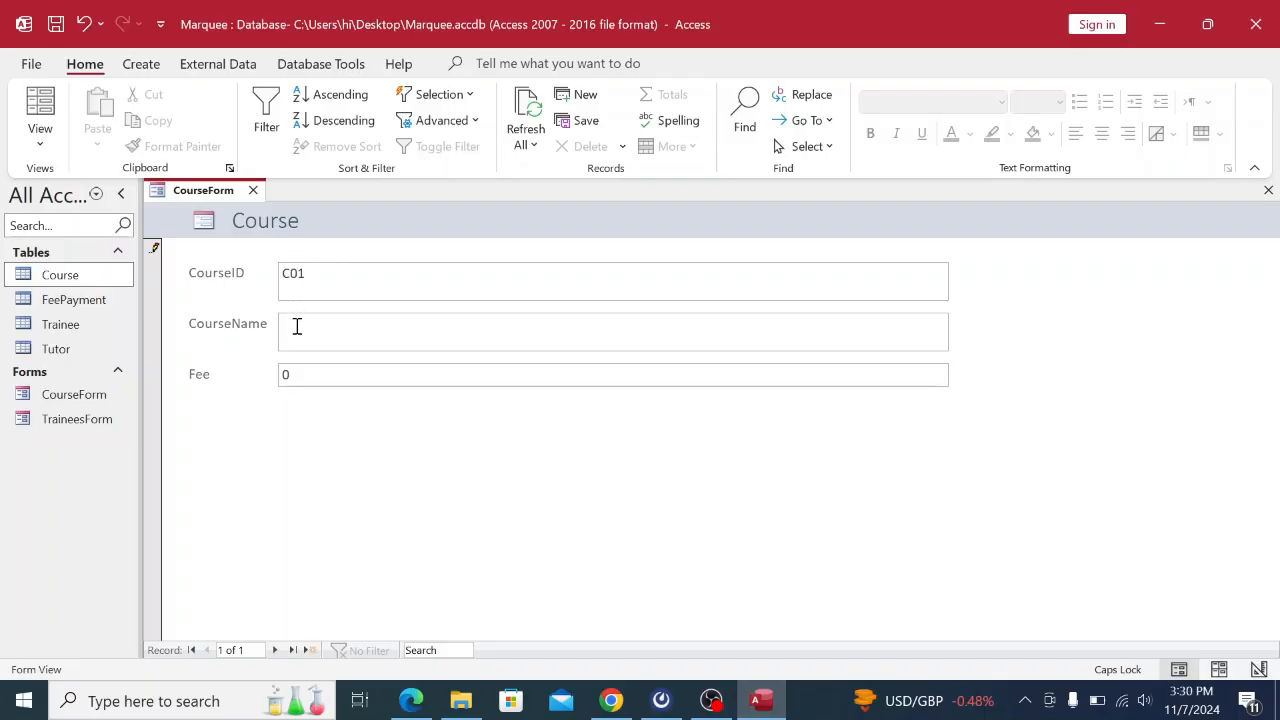
pyautogui.click(618, 699)
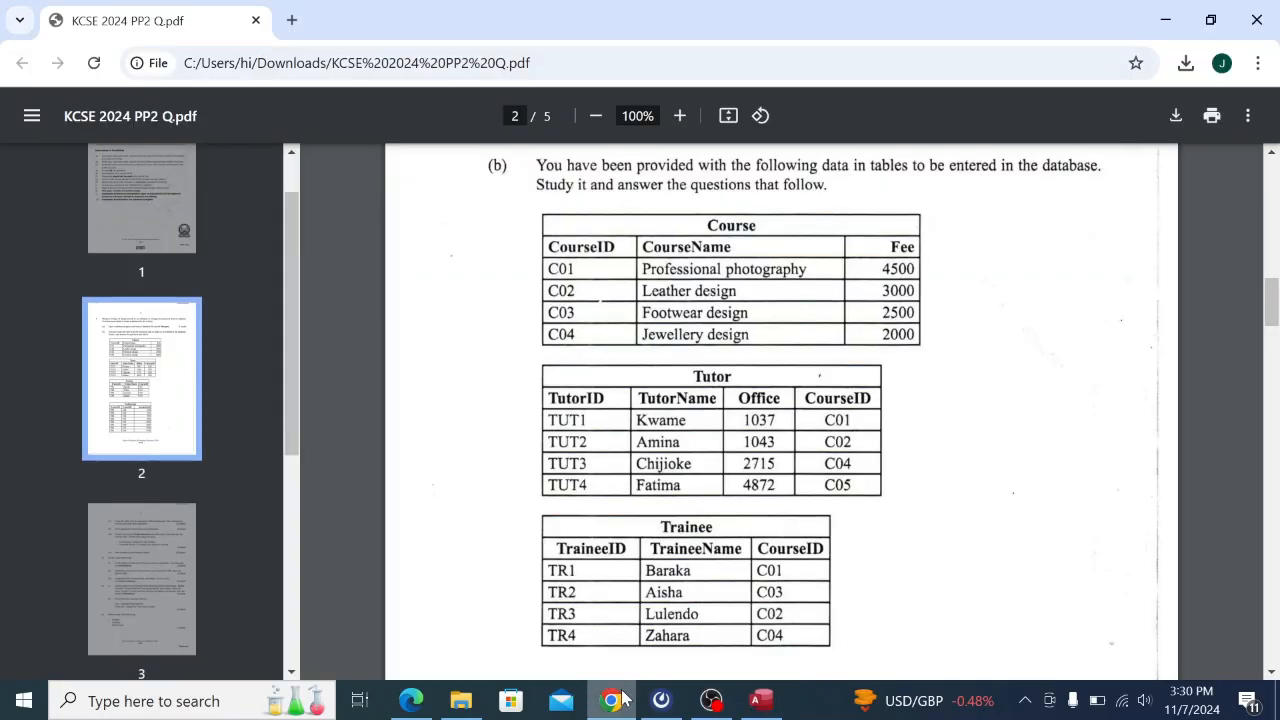
pyautogui.click(765, 707)
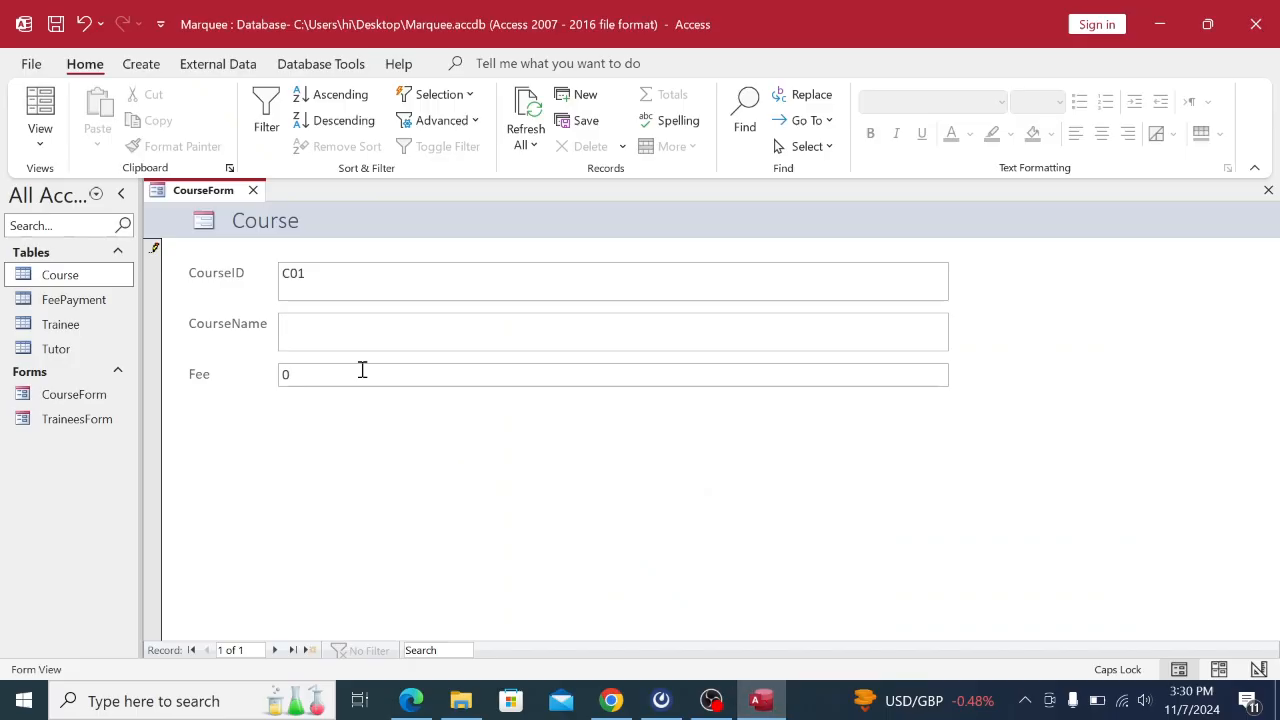
pyautogui.write('pR')
pyautogui.press('BackSpace')
pyautogui.press('BackSpace')
pyautogui.press('BackSpace')
pyautogui.press('BackSpace')
pyautogui.press('capslock')
pyautogui.write('rofessional')
pyautogui.press('capslock')
pyautogui.write('P')
pyautogui.press('capslock')
pyautogui.write('ho')
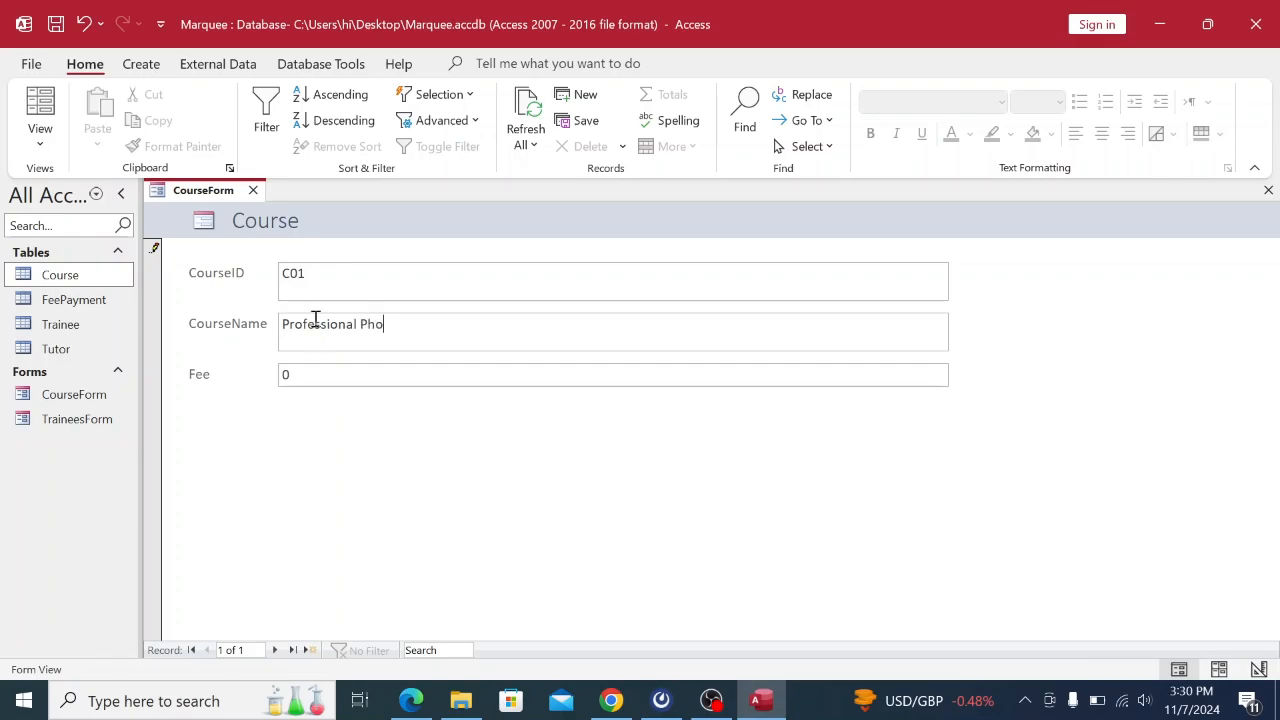
pyautogui.write('tography')
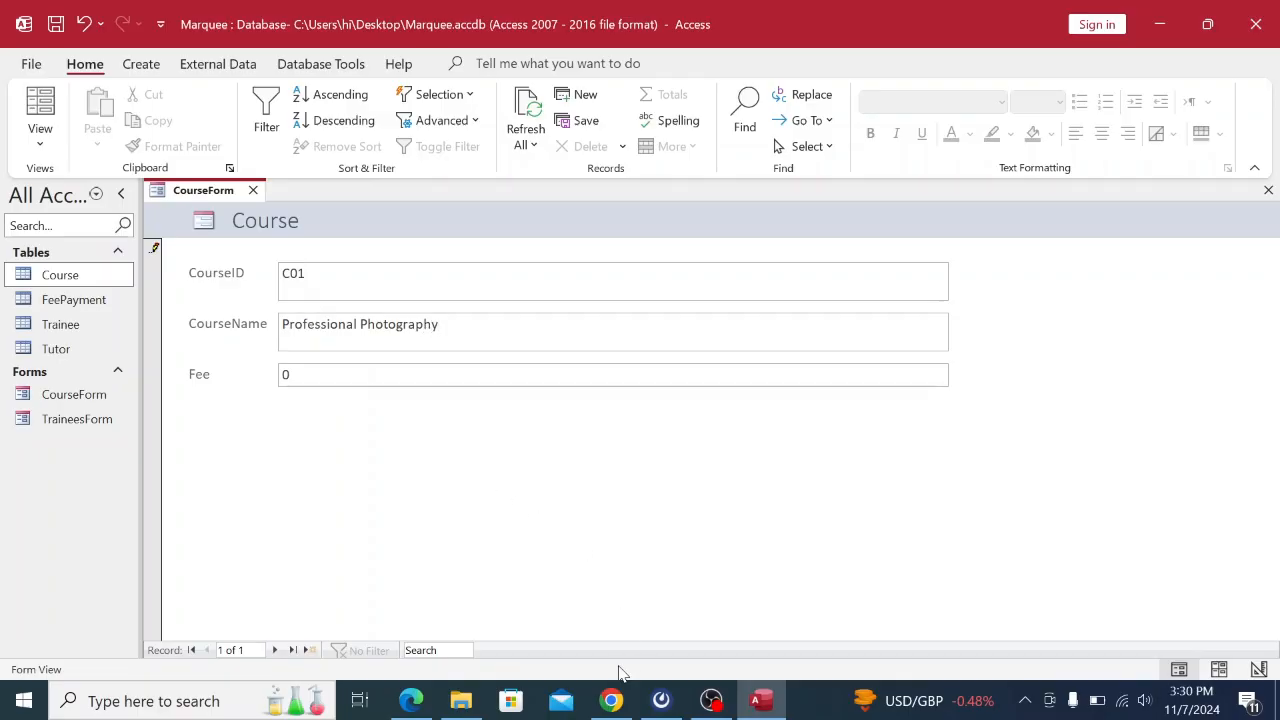
pyautogui.click(608, 703)
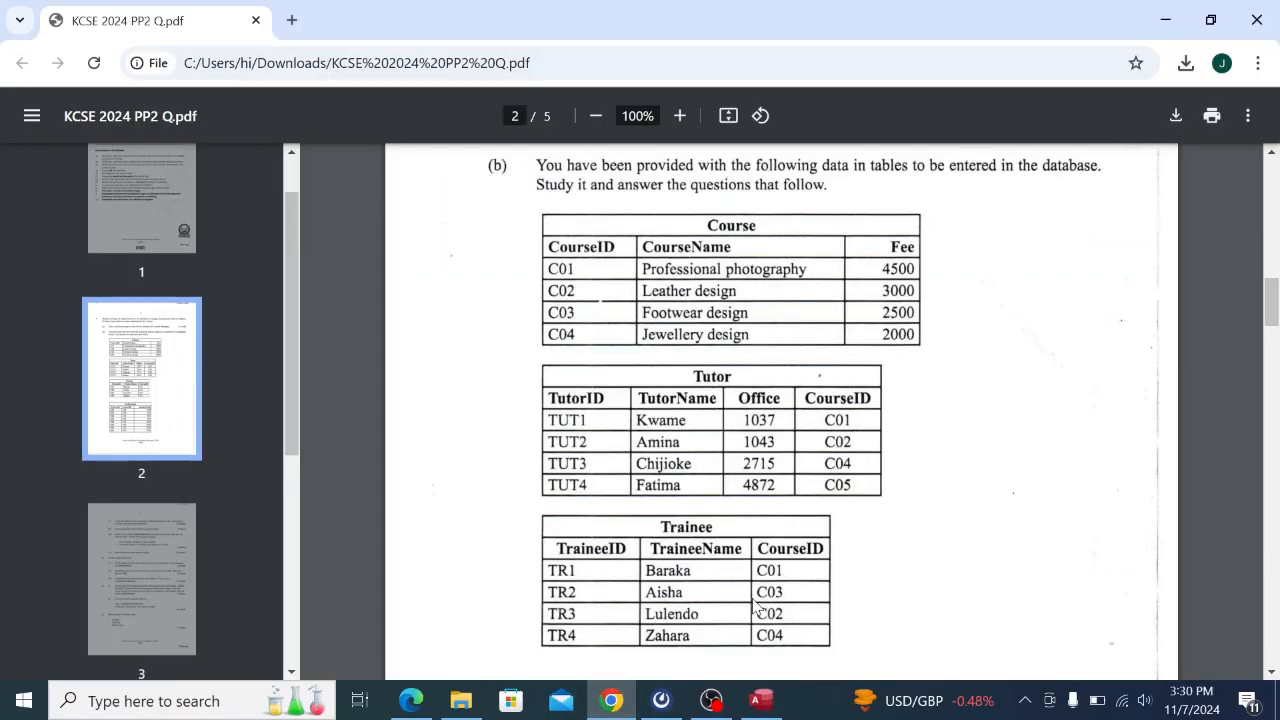
pyautogui.click(761, 700)
pyautogui.click(367, 326)
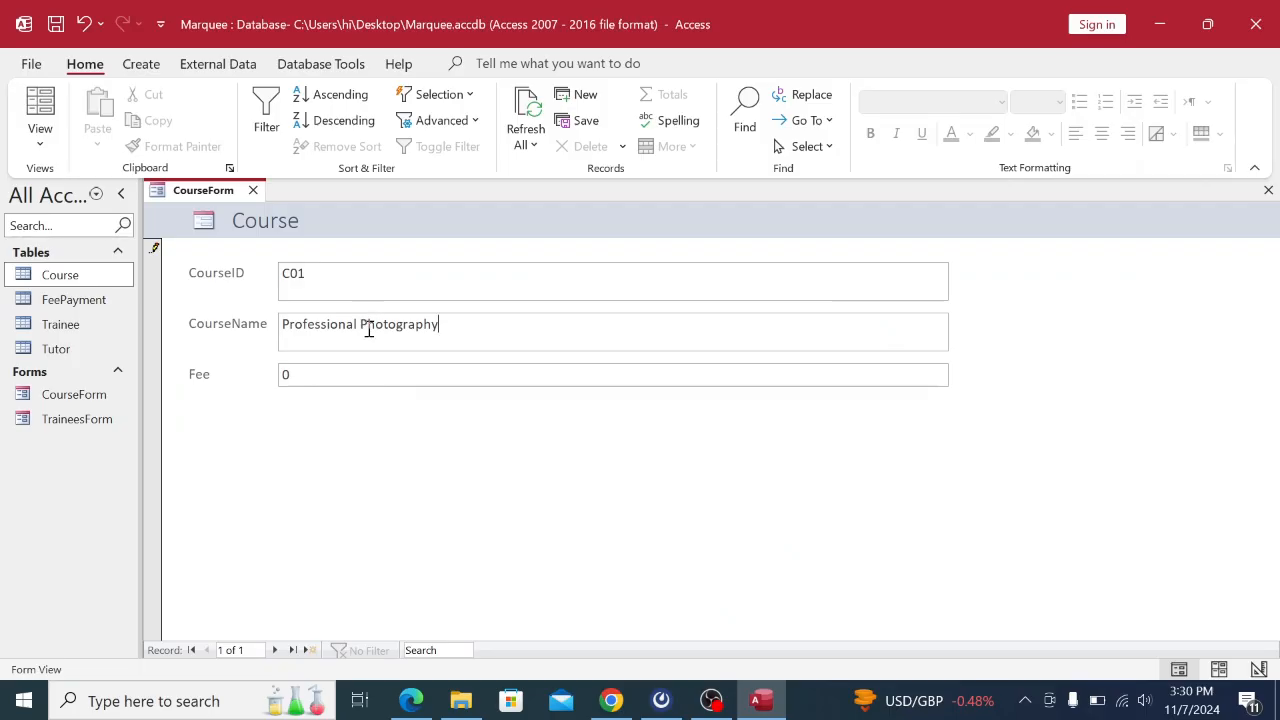
pyautogui.press('BackSpace')
pyautogui.write('p')
# Set the C01 fee to 4500 and save it, moving to a blank record.
pyautogui.click(612, 700)
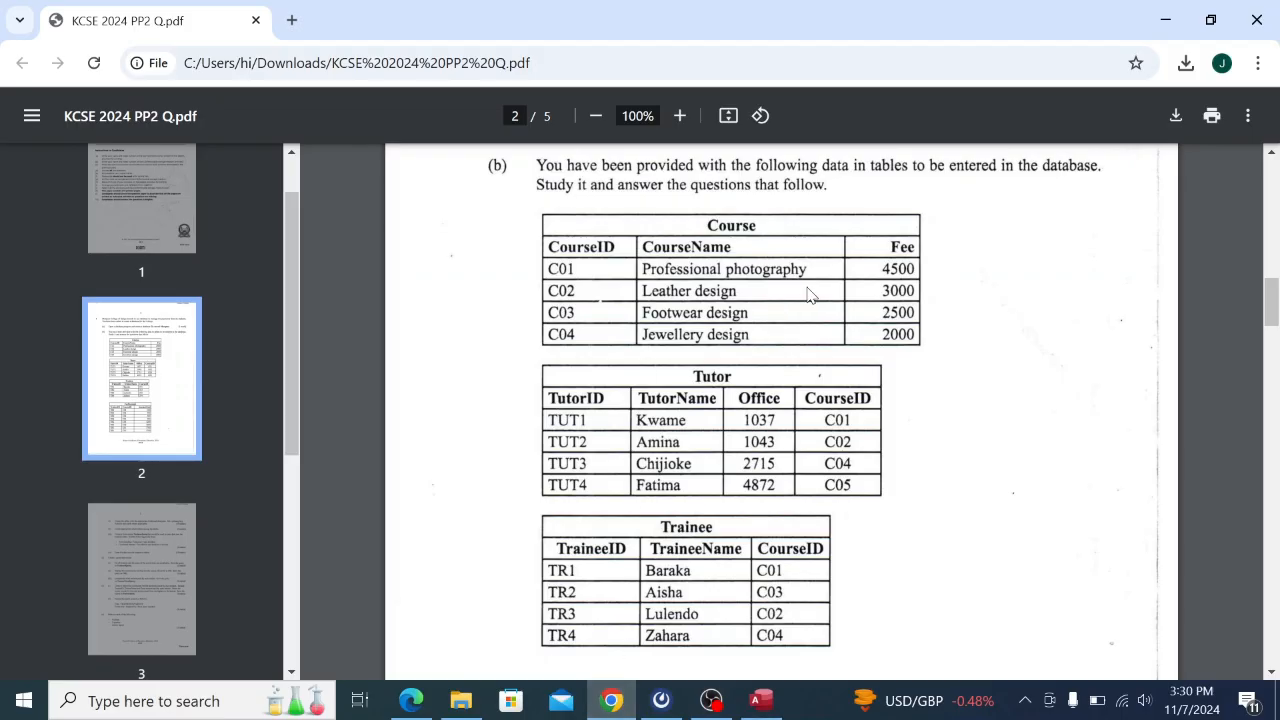
pyautogui.click(783, 708)
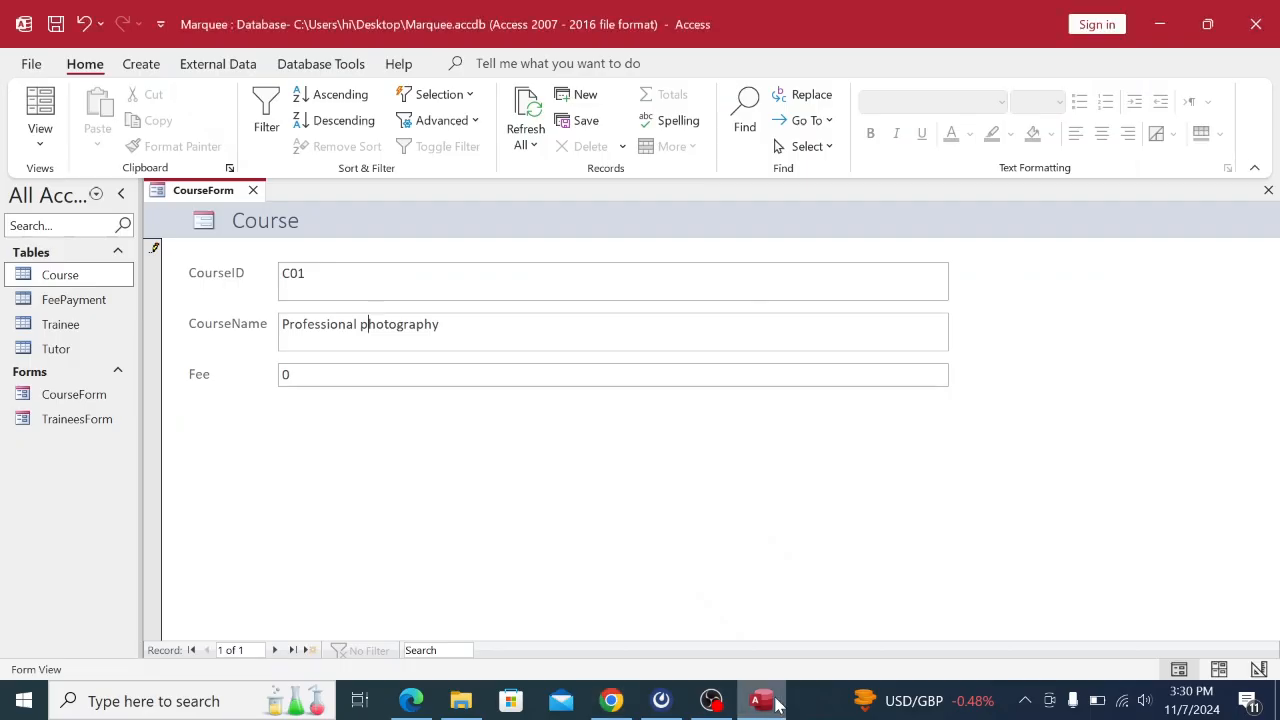
pyautogui.click(336, 375)
pyautogui.write('4500')
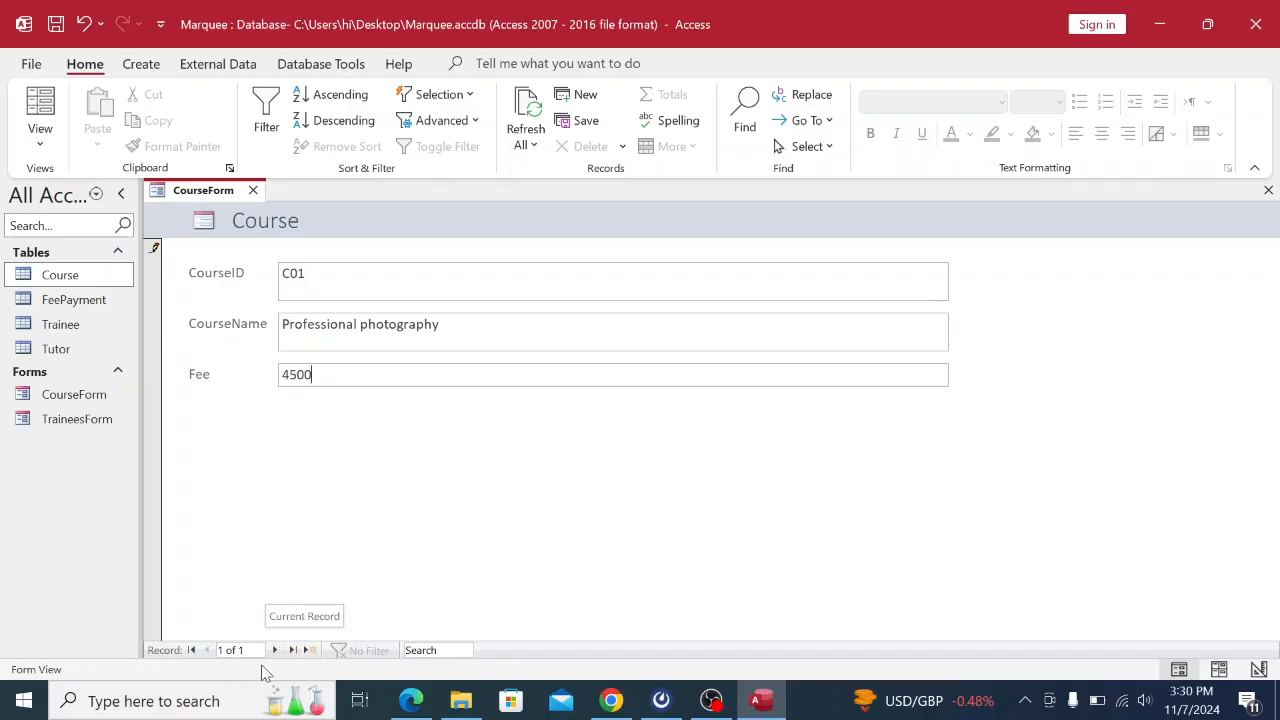
pyautogui.click(276, 650)
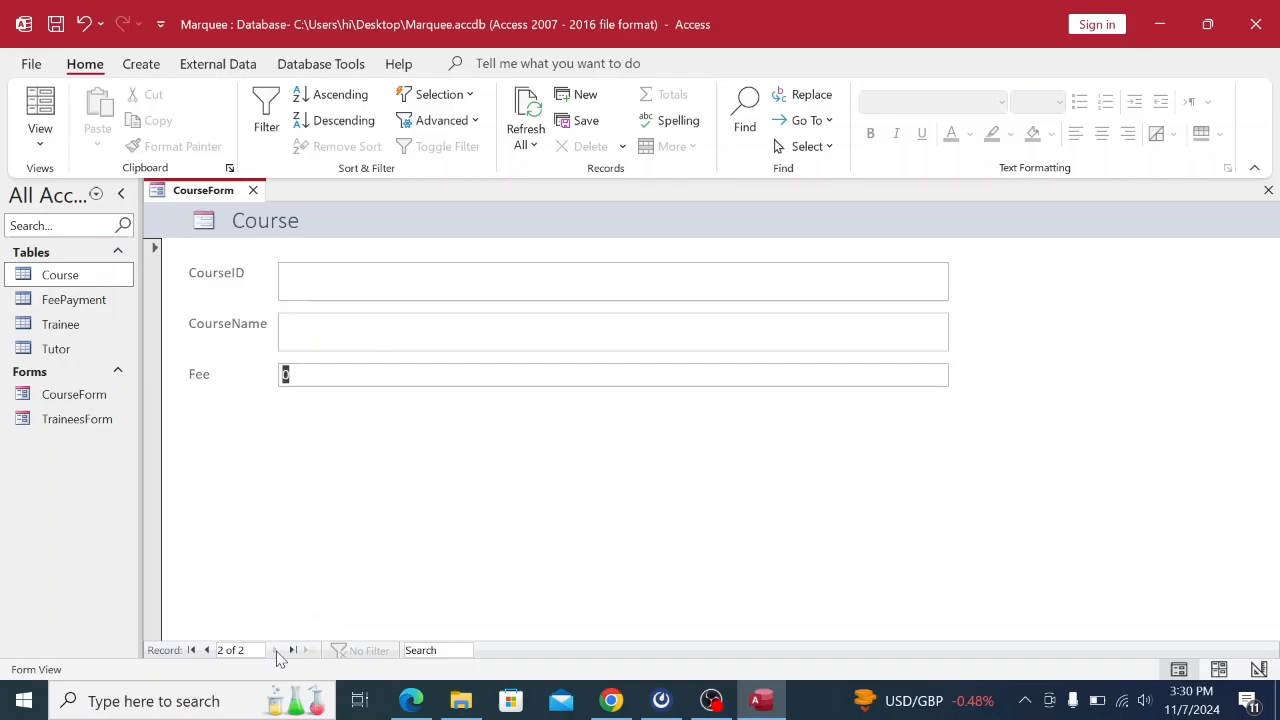
# Enter course ID C02 with the course name Leather design.
pyautogui.click(613, 701)
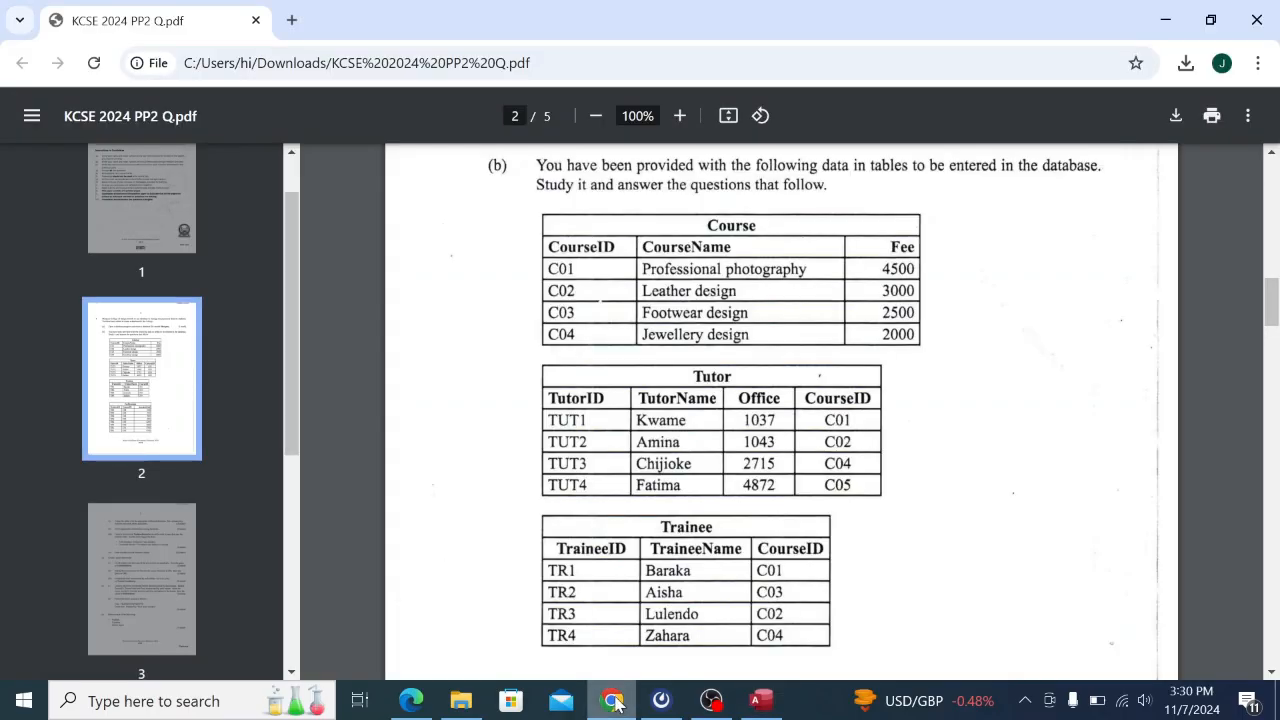
pyautogui.click(763, 701)
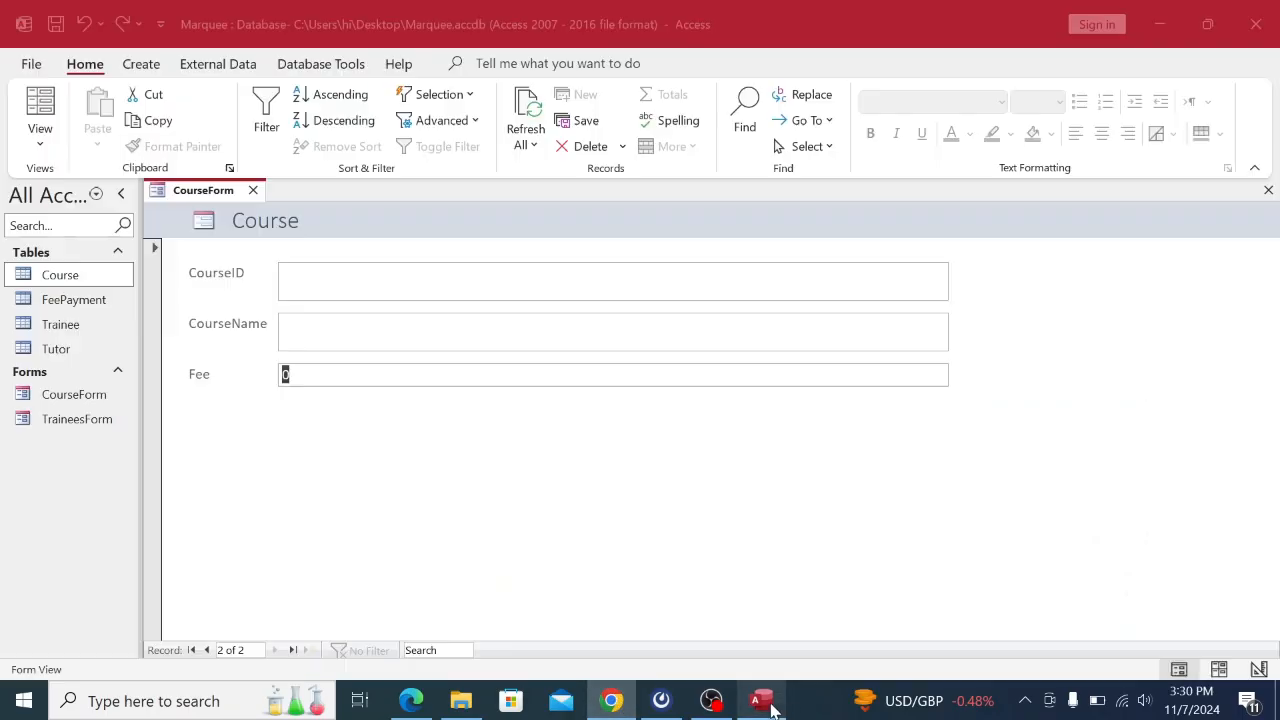
pyautogui.click(320, 286)
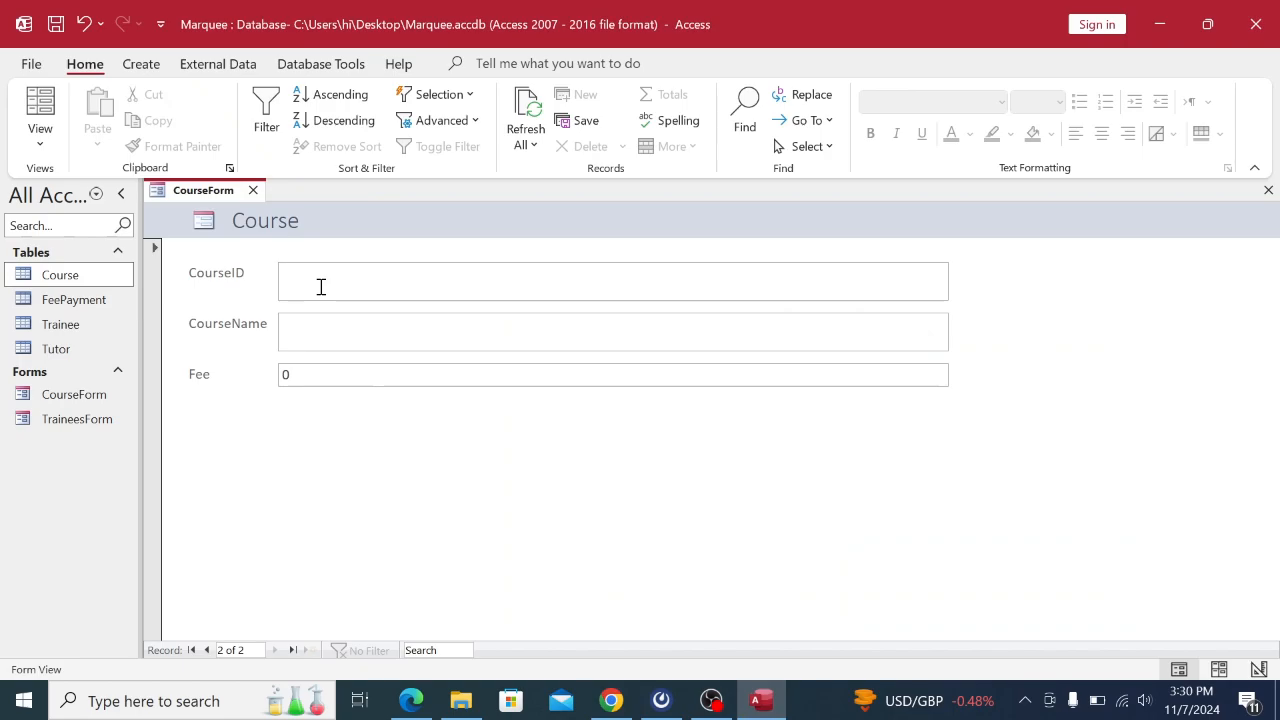
pyautogui.write('c')
pyautogui.press('BackSpace')
pyautogui.press('BackSpace')
pyautogui.press('BackSpace')
pyautogui.press('capslock')
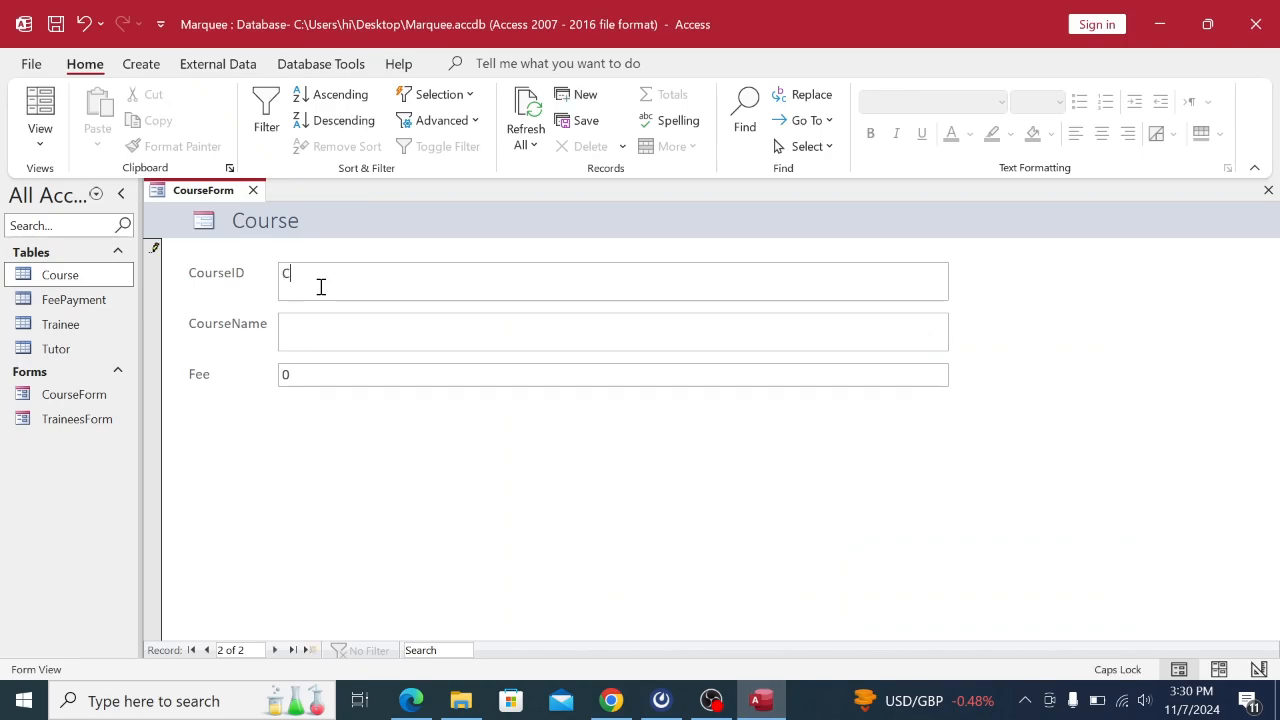
pyautogui.write('C02')
pyautogui.click(340, 320)
pyautogui.press('capslock')
pyautogui.write('Leather')
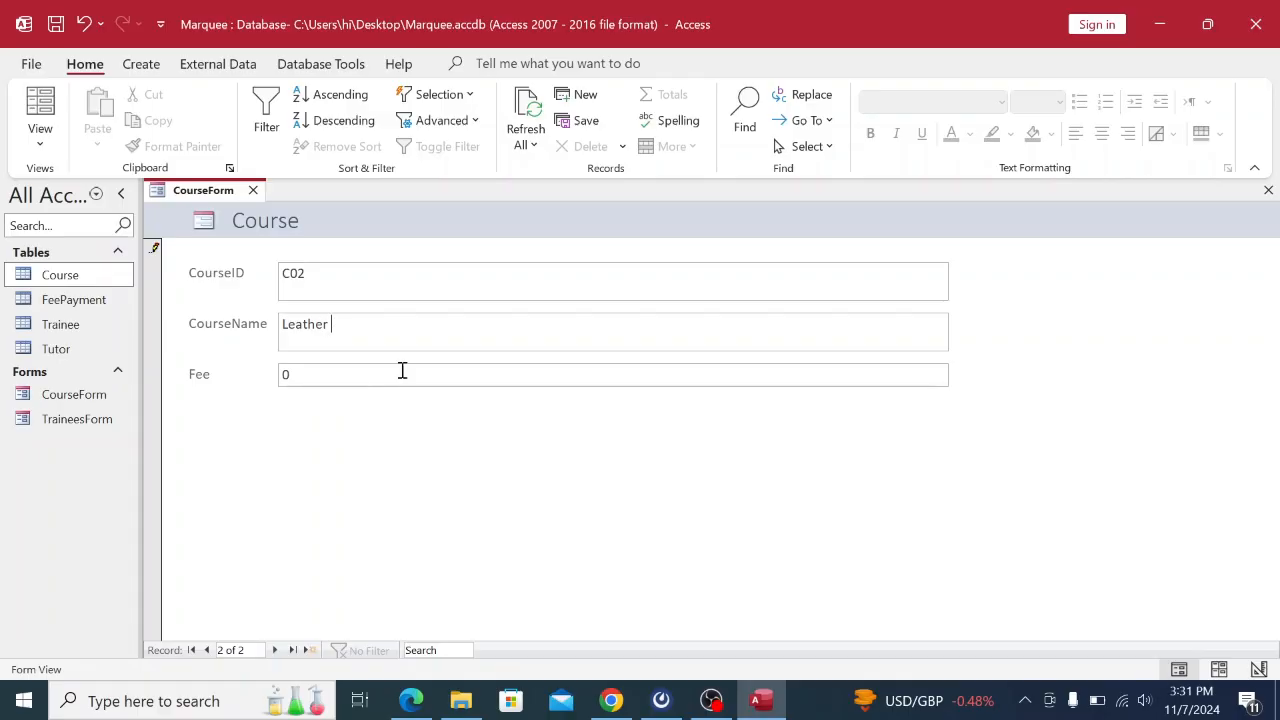
# Set the C02 fee to 3000 and save it, opening a blank third record.
pyautogui.click(611, 700)
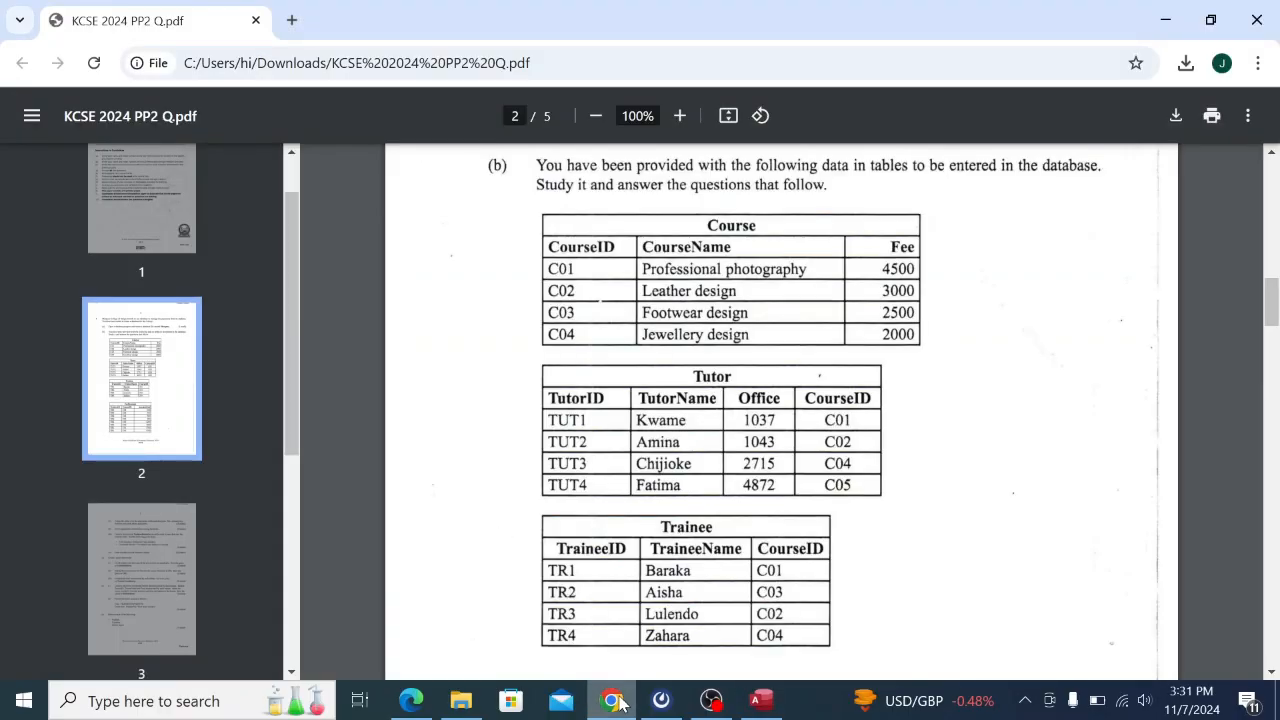
pyautogui.click(761, 700)
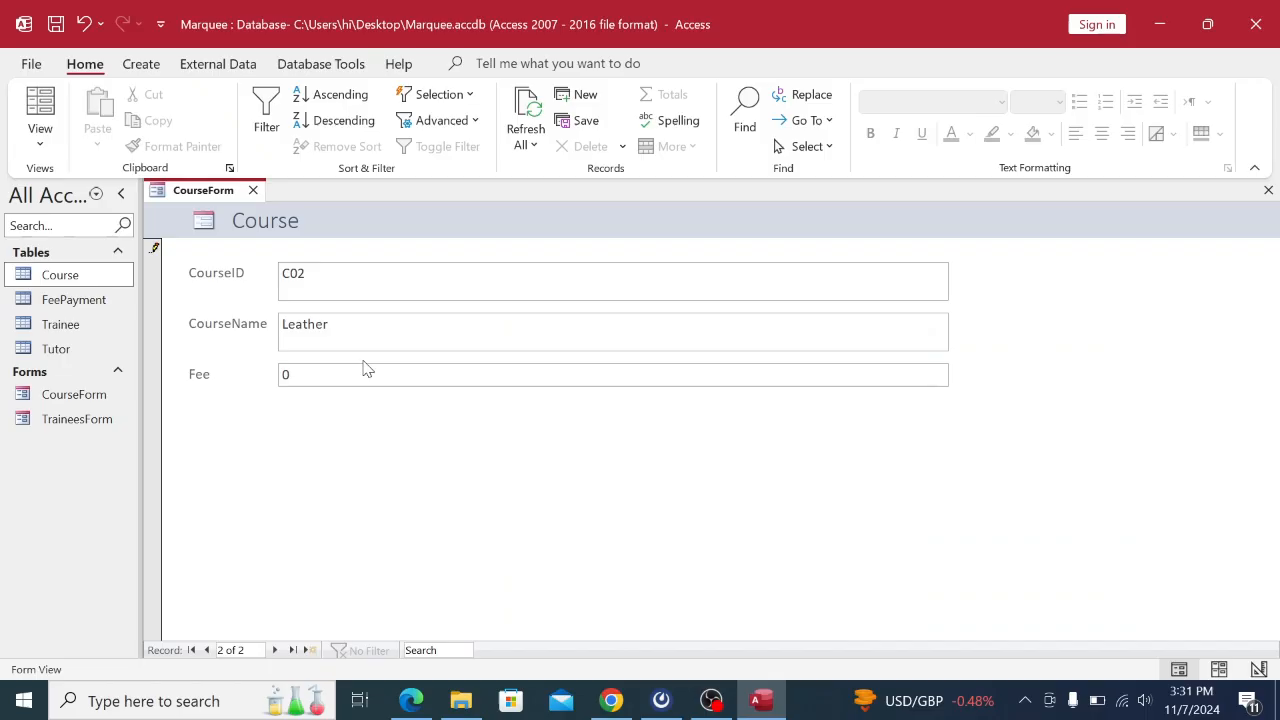
pyautogui.press('capslock')
pyautogui.press('capslock')
pyautogui.click(617, 702)
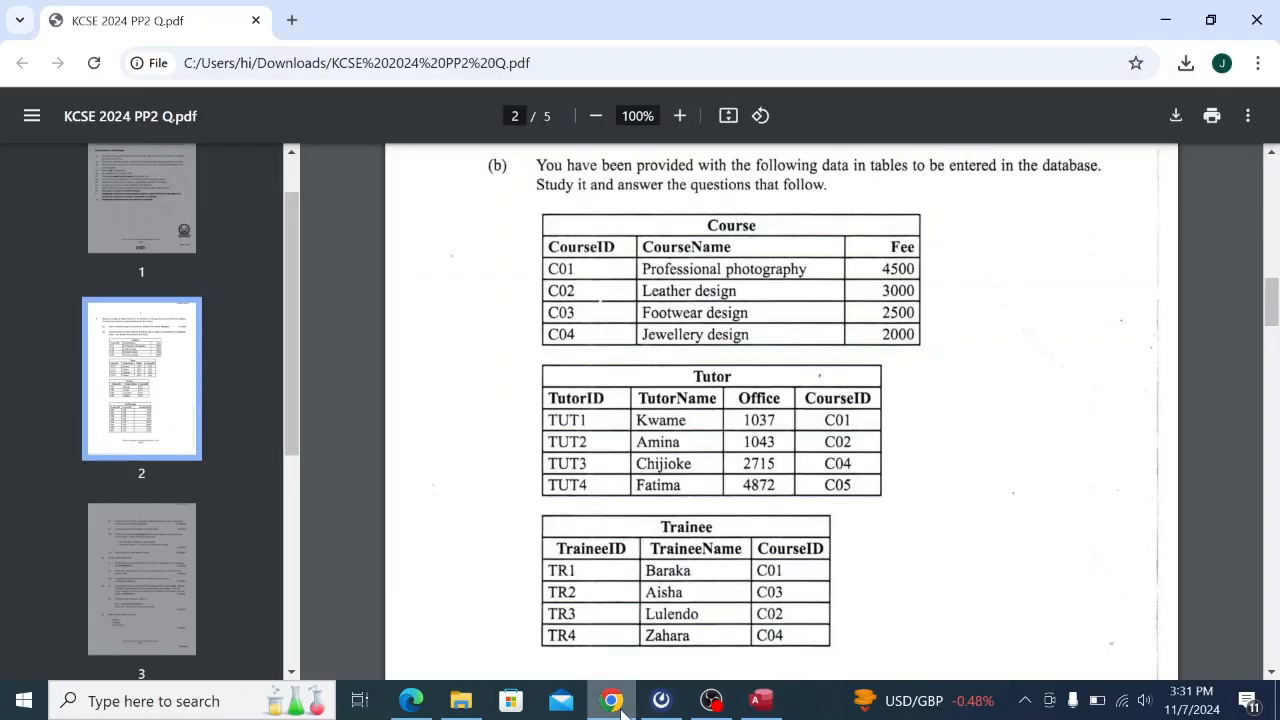
pyautogui.click(761, 700)
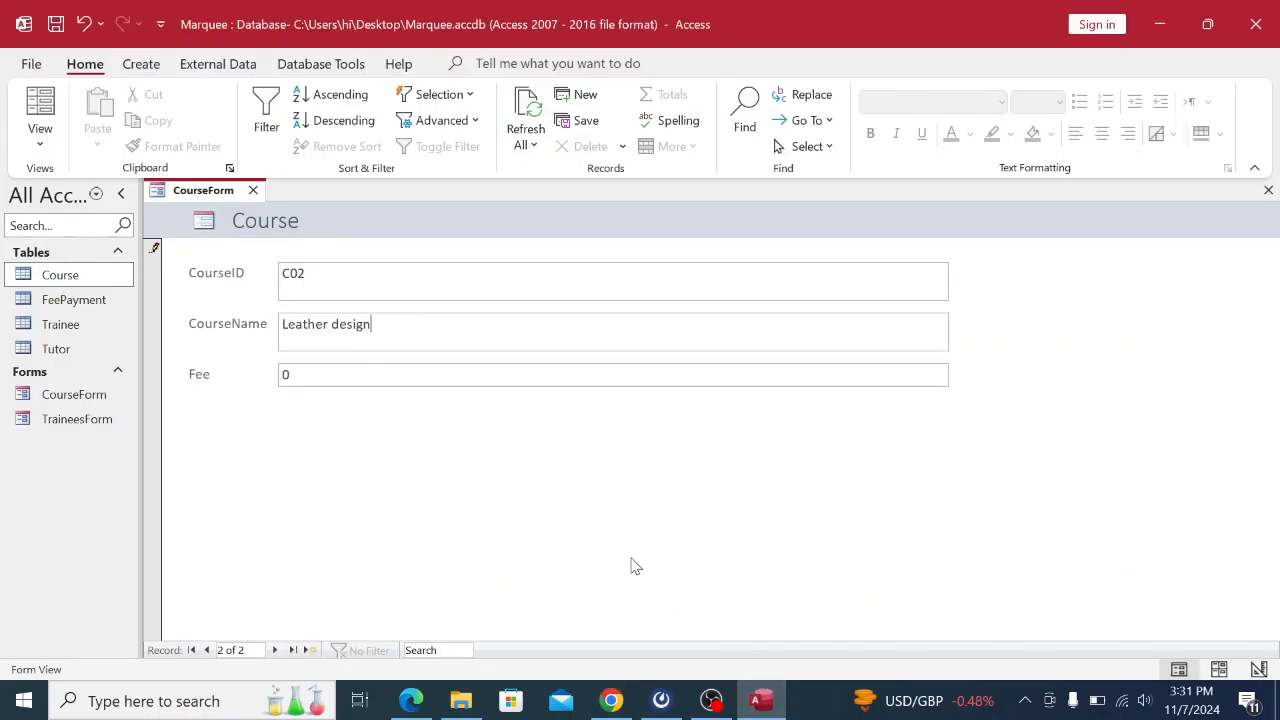
pyautogui.doubleClick(310, 371)
pyautogui.write('3000')
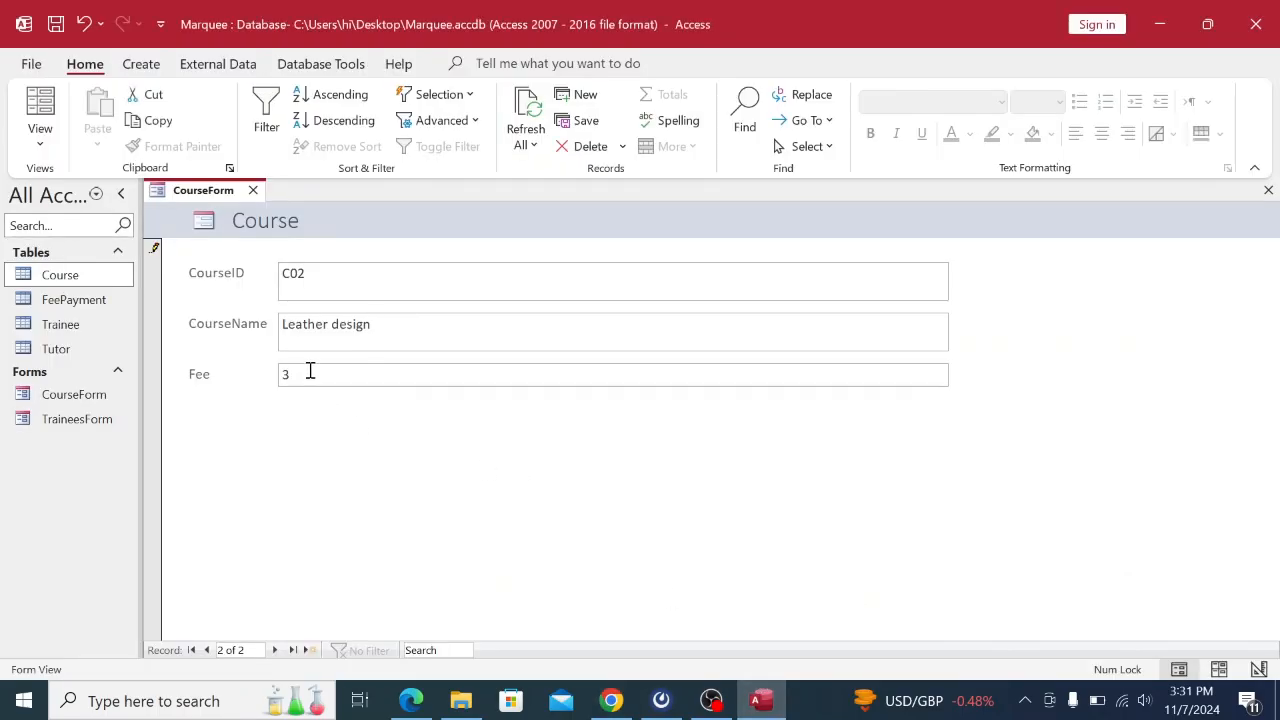
pyautogui.click(277, 650)
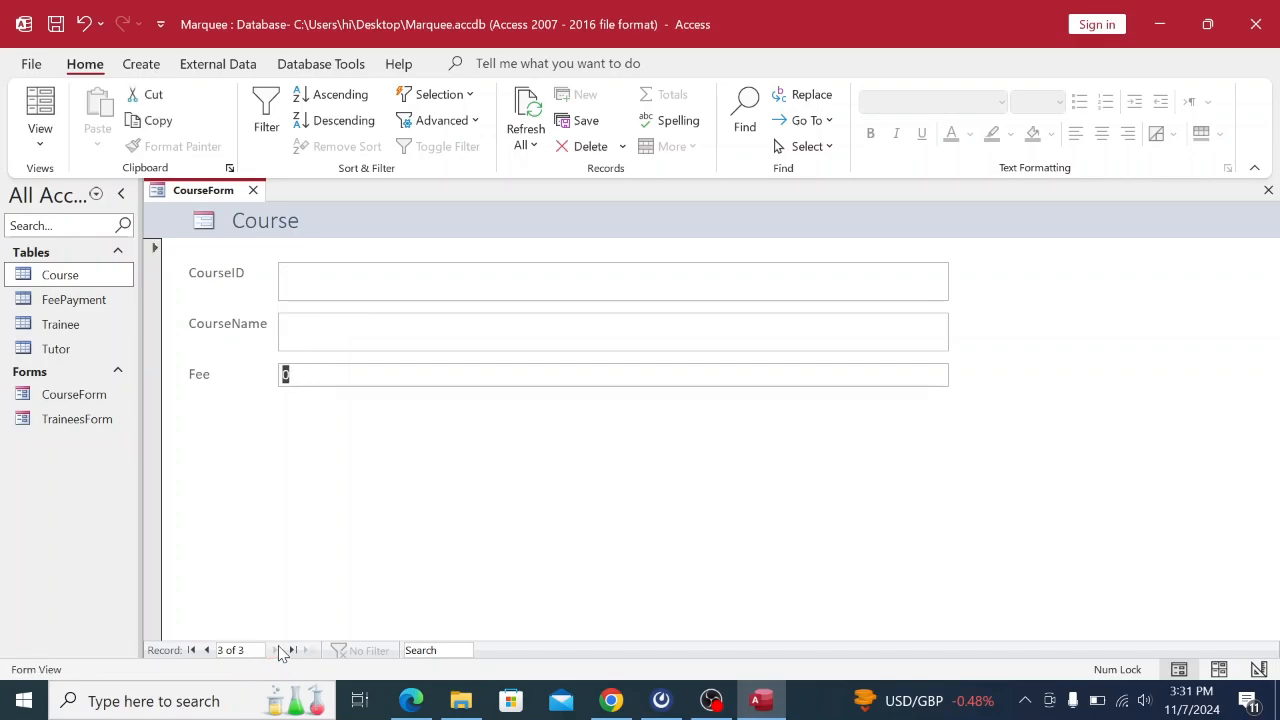
# Widen the CourseName column in the Course table, then close it keeping the layout.
pyautogui.doubleClick(82, 277)
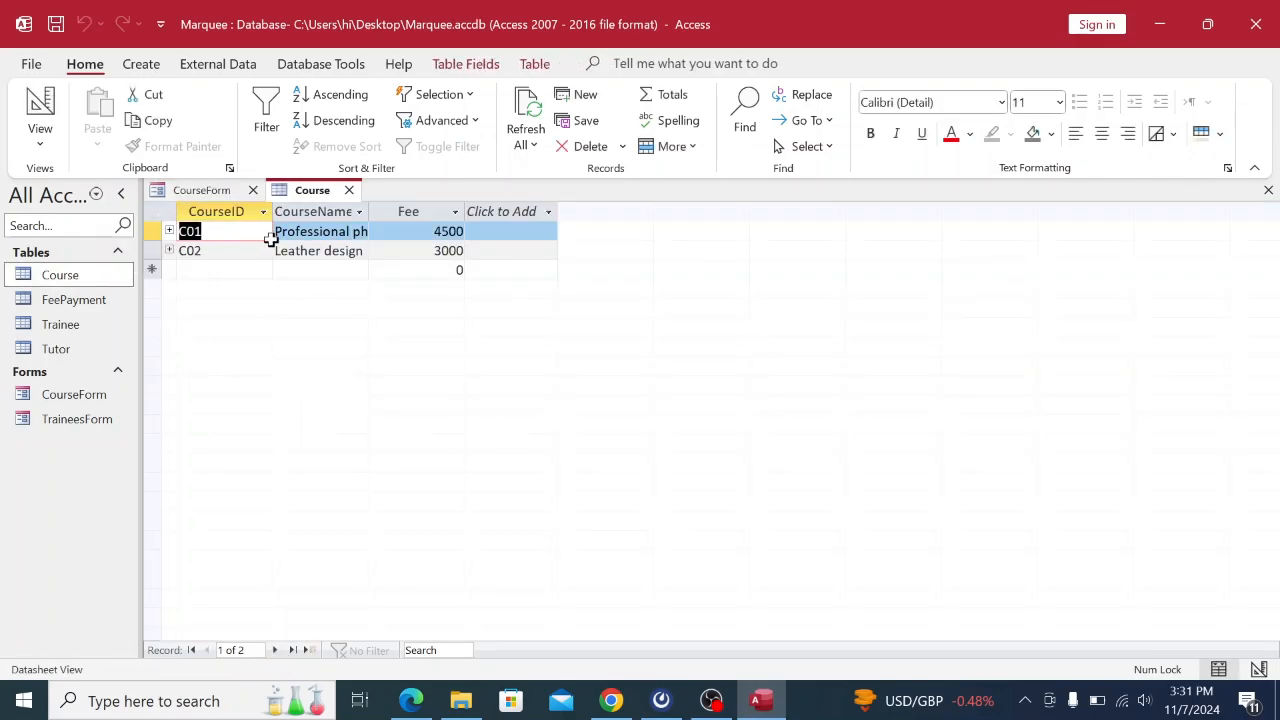
pyautogui.moveTo(369, 210); pyautogui.dragTo(448, 211)
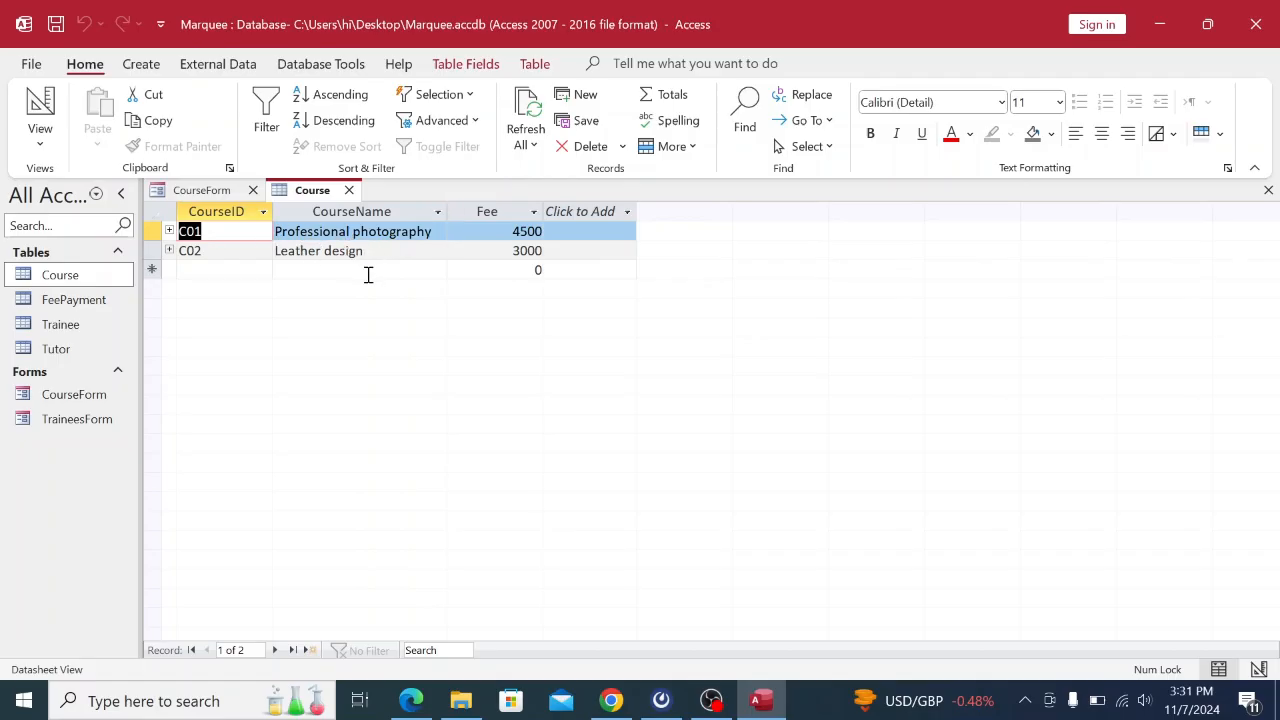
pyautogui.click(203, 190)
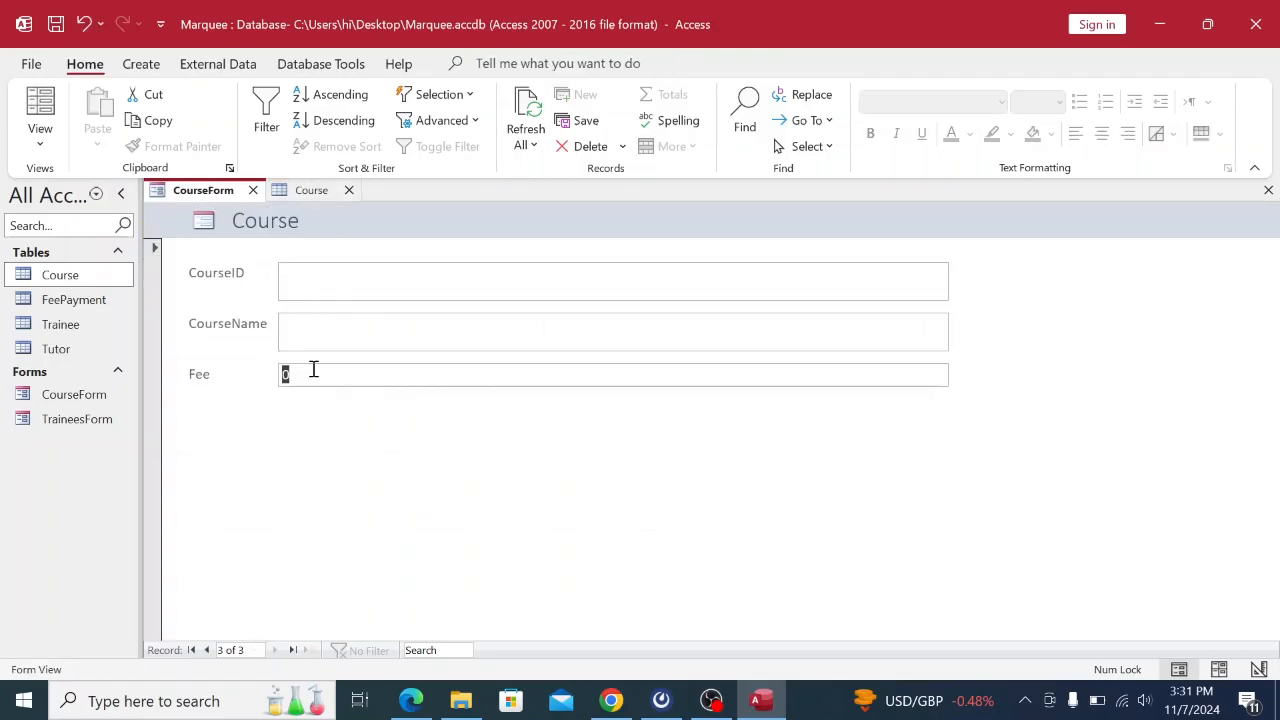
pyautogui.click(308, 189)
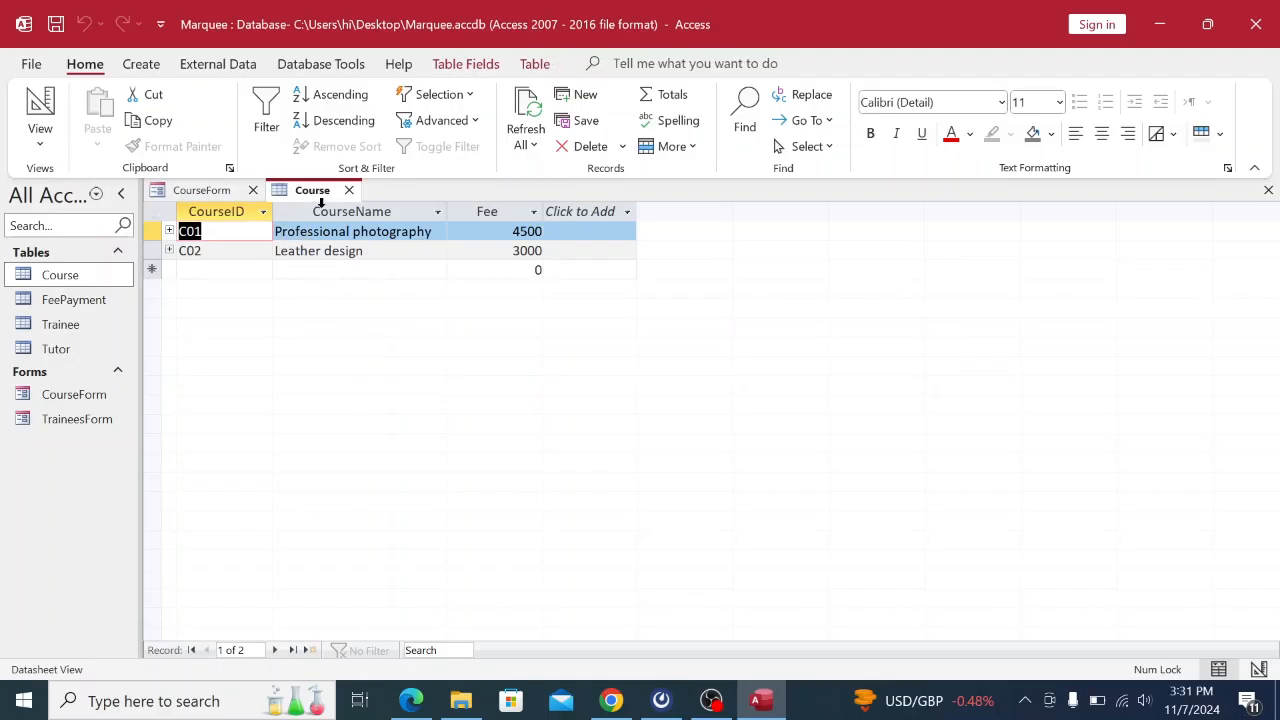
pyautogui.rightClick(308, 189)
pyautogui.click(316, 231)
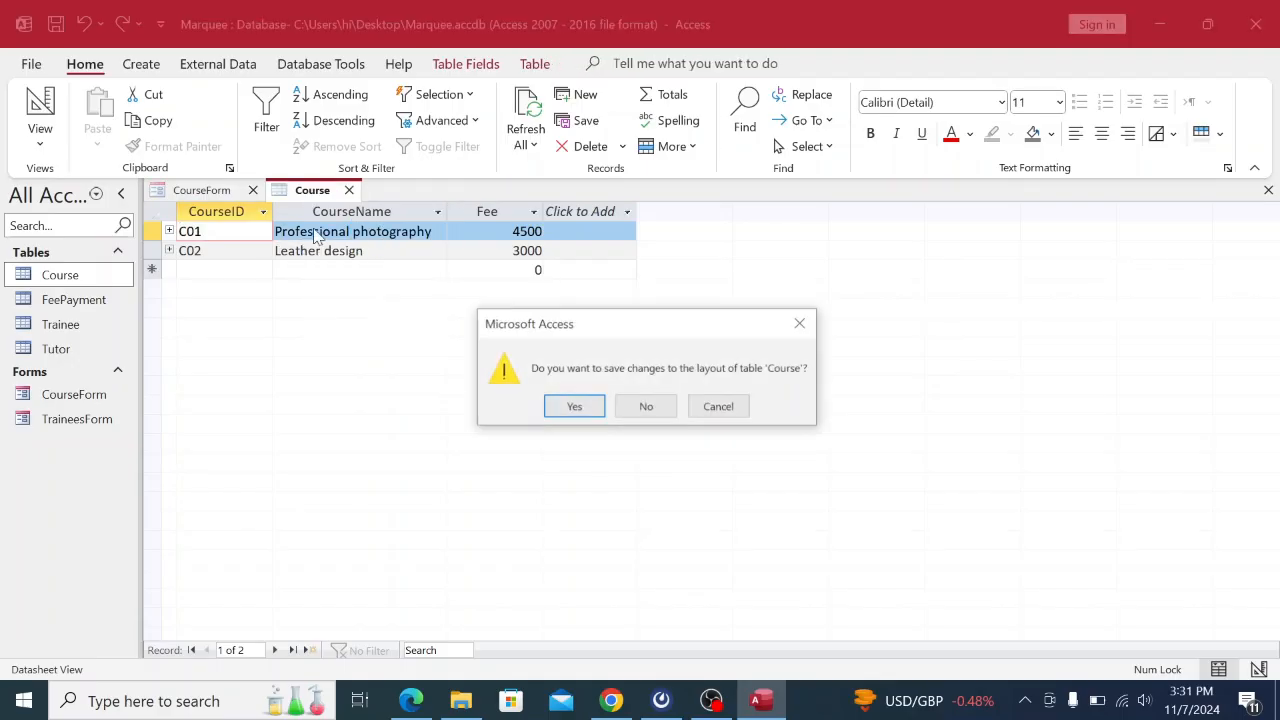
pyautogui.click(574, 407)
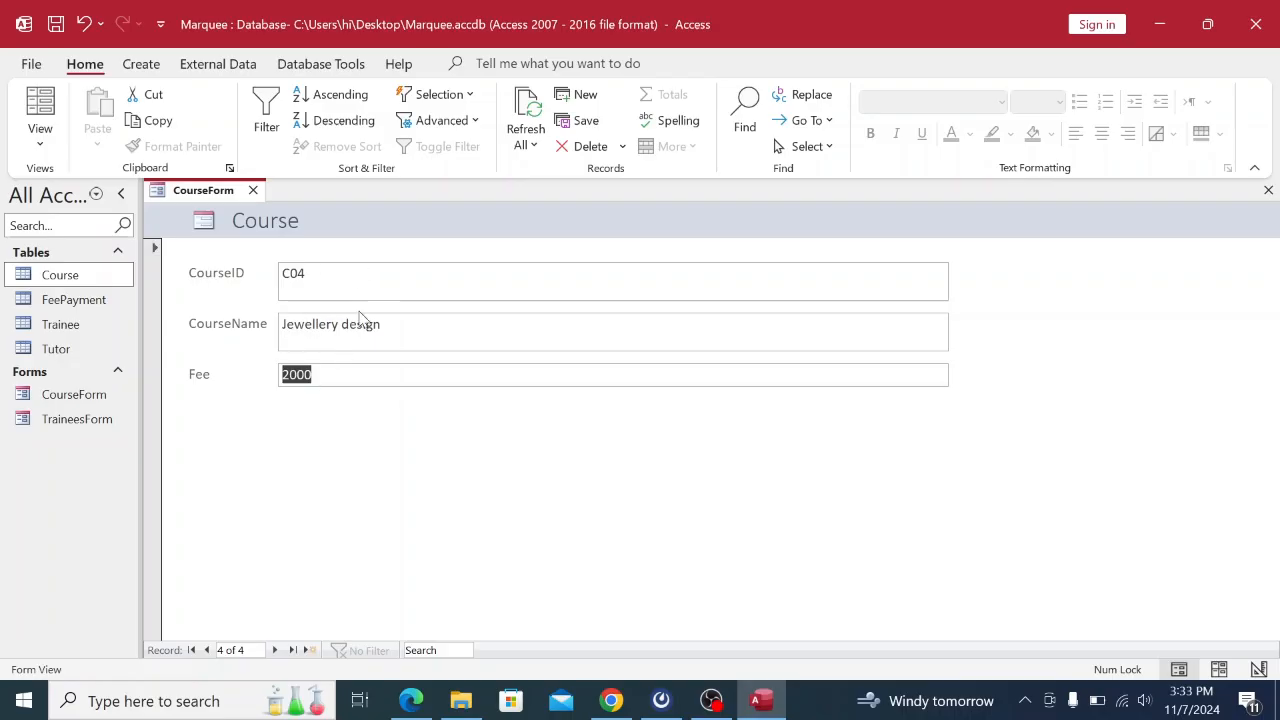
# Reopen the Course table and compare its courses C01–C04 against the exam paper.
pyautogui.doubleClick(95, 276)
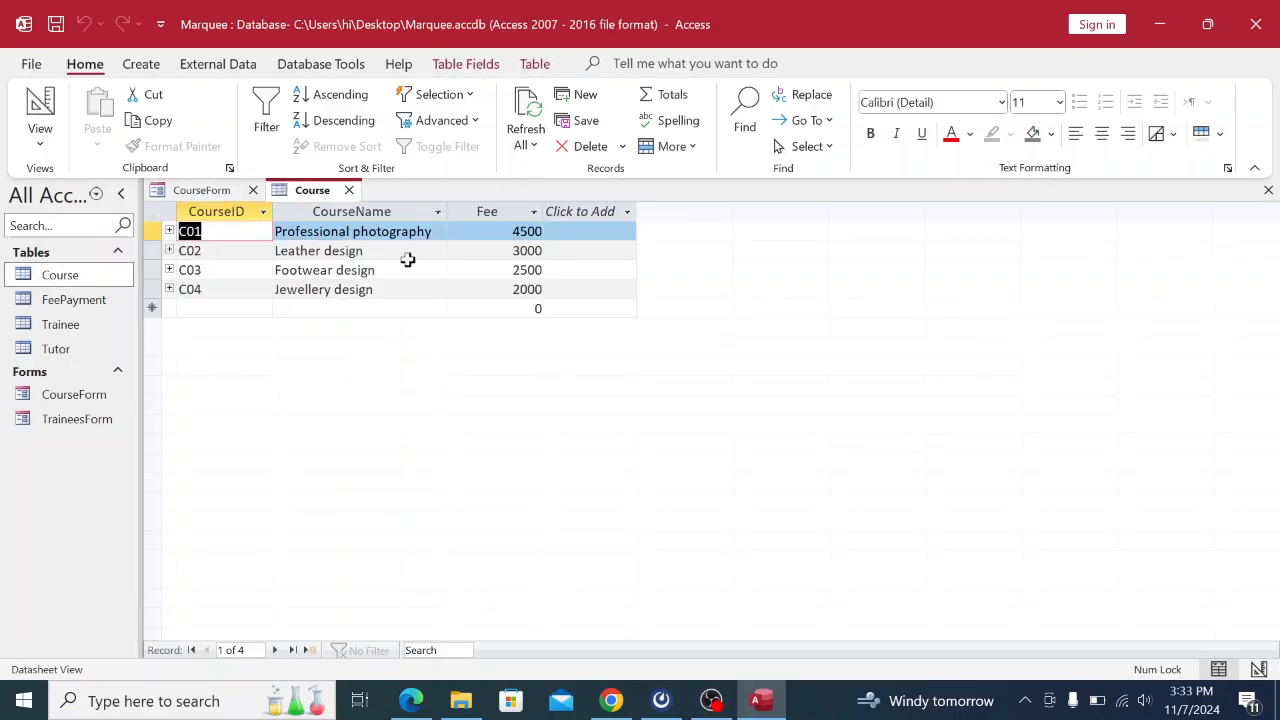
pyautogui.click(611, 700)
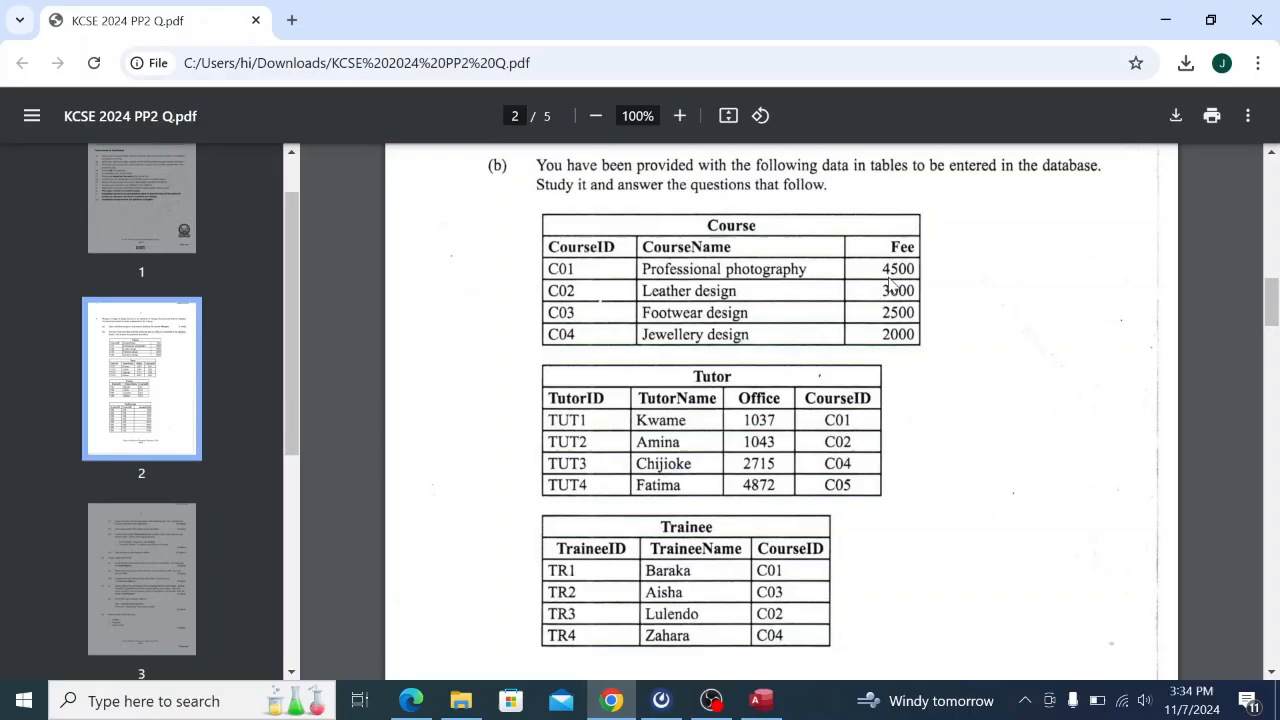
pyautogui.click(765, 704)
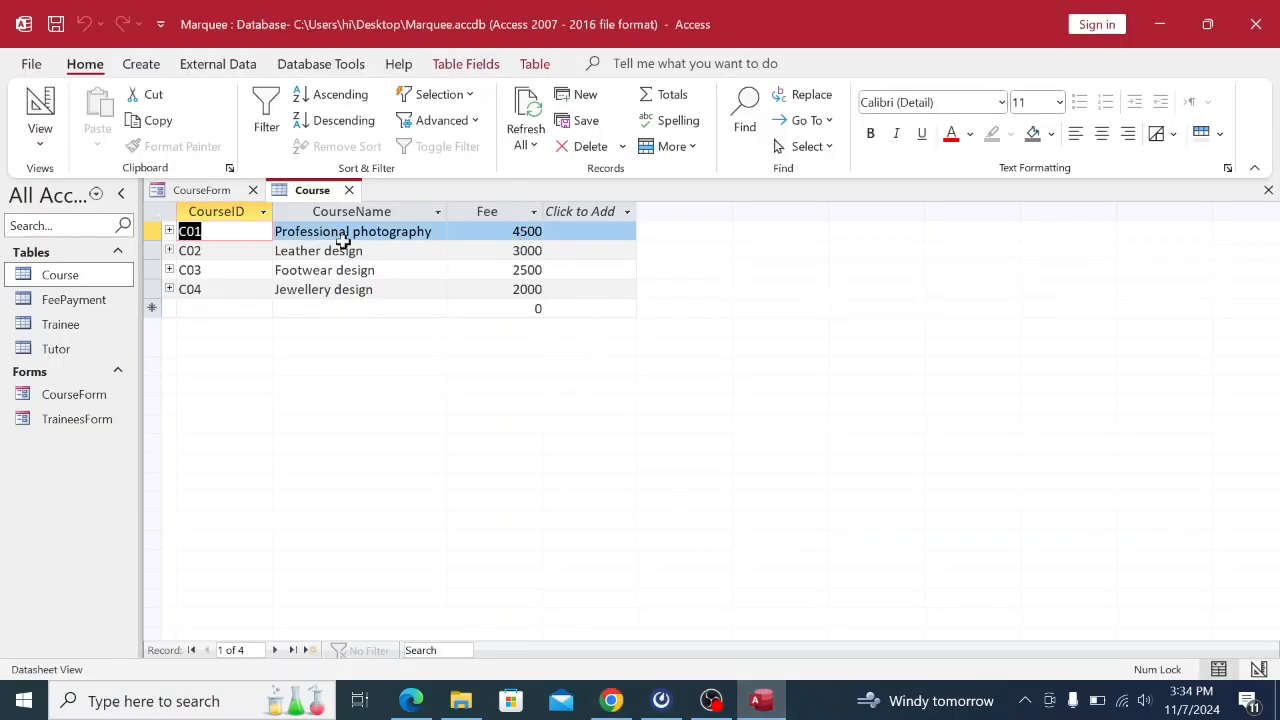
# Close the Course table and the CourseForm tab.
pyautogui.rightClick(322, 194)
pyautogui.click(372, 238)
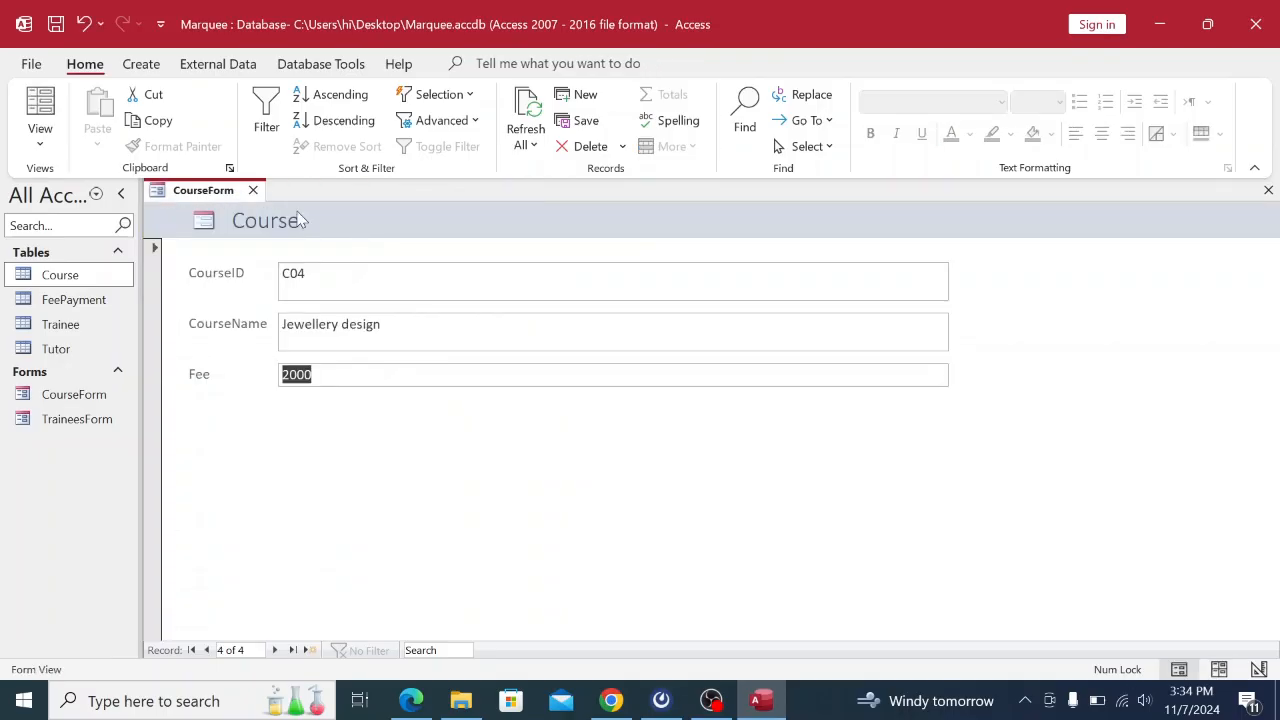
pyautogui.rightClick(217, 190)
pyautogui.click(260, 230)
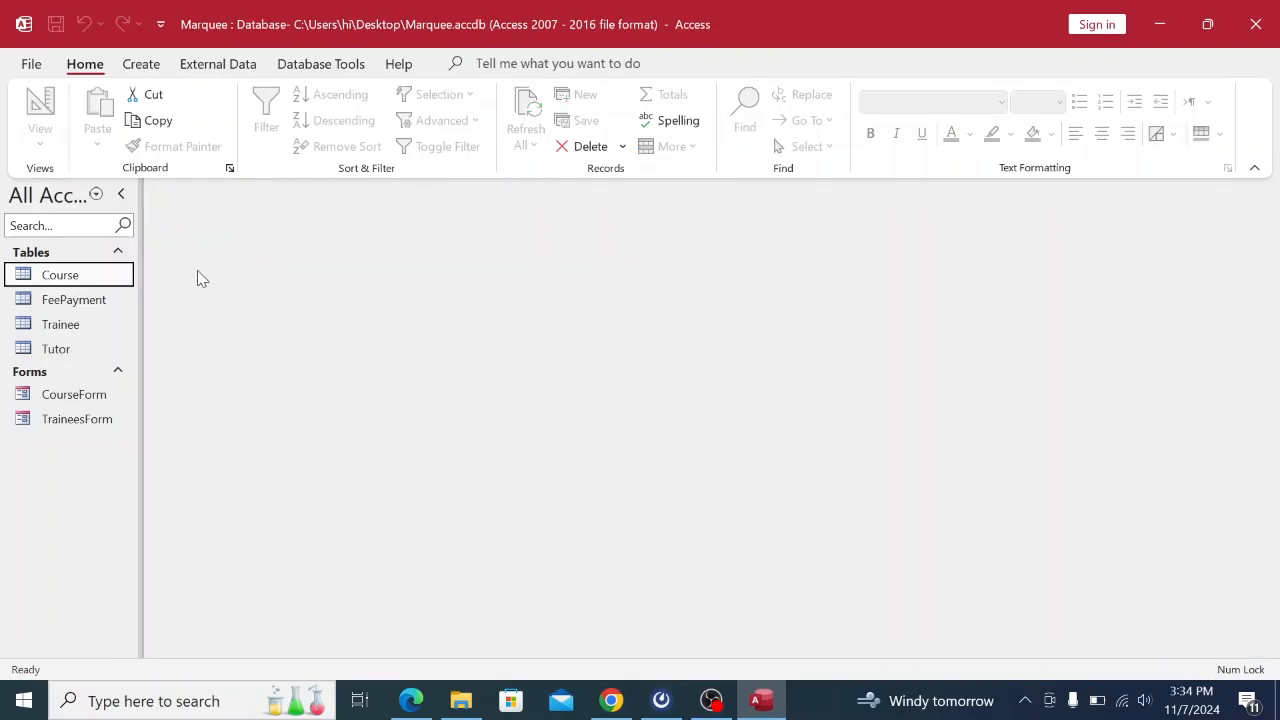
pyautogui.click(608, 702)
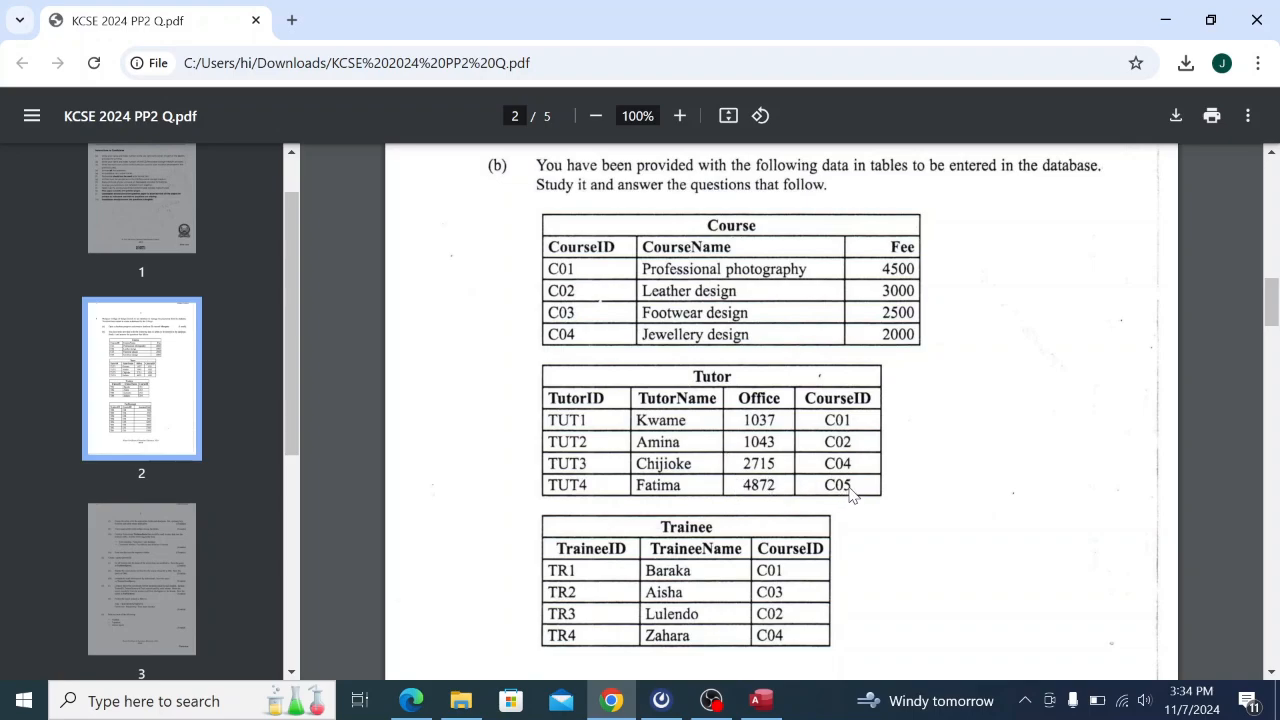
pyautogui.click(761, 700)
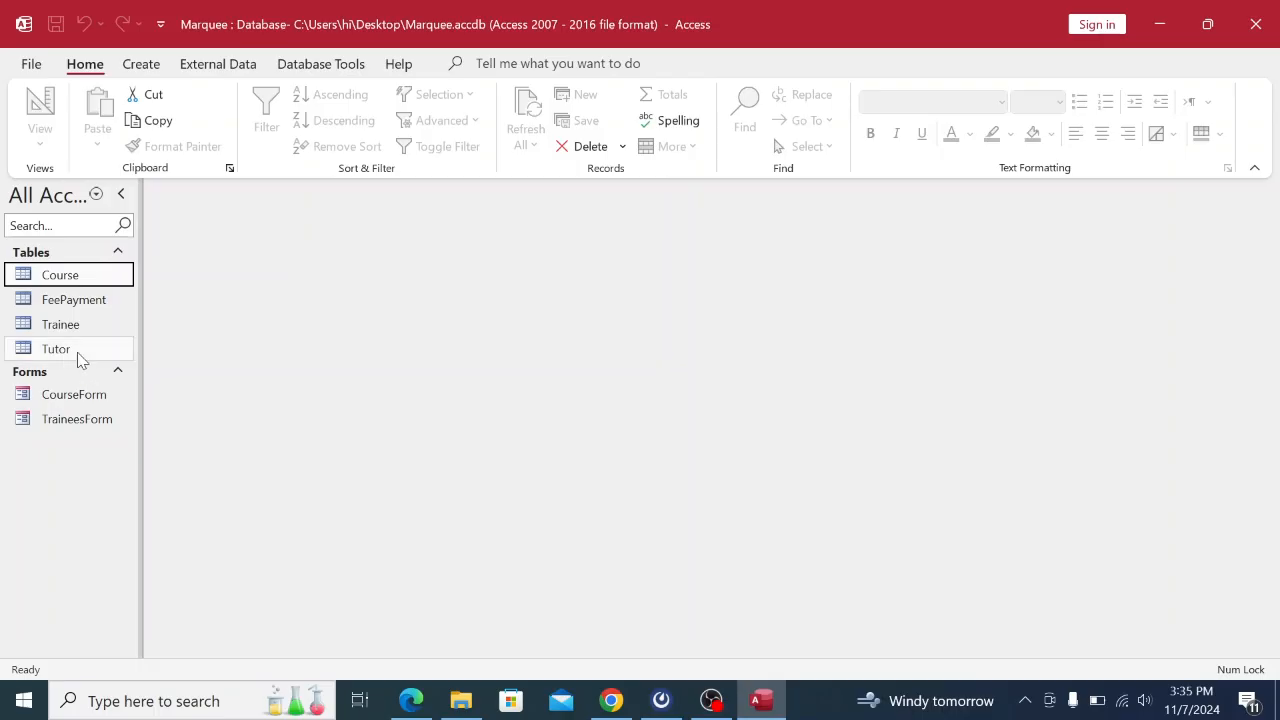
# Generate a new form from the Tutor table with Create > Form.
pyautogui.click(52, 356)
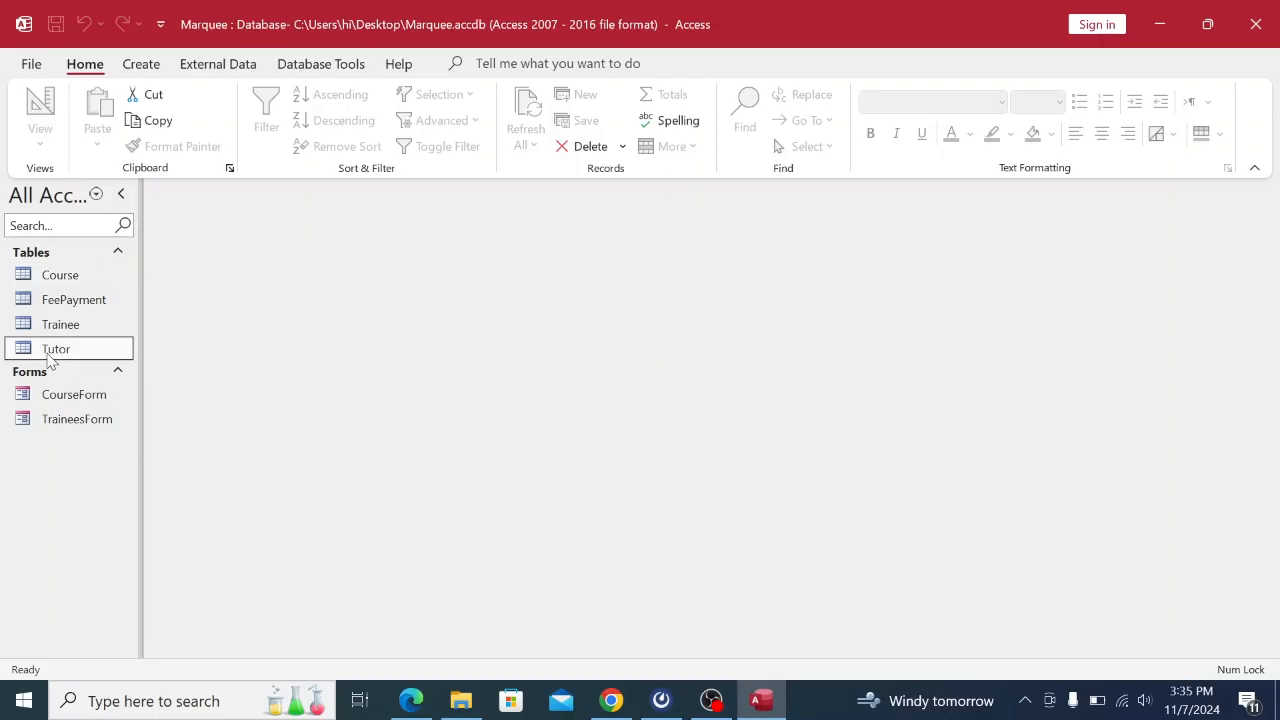
pyautogui.click(157, 66)
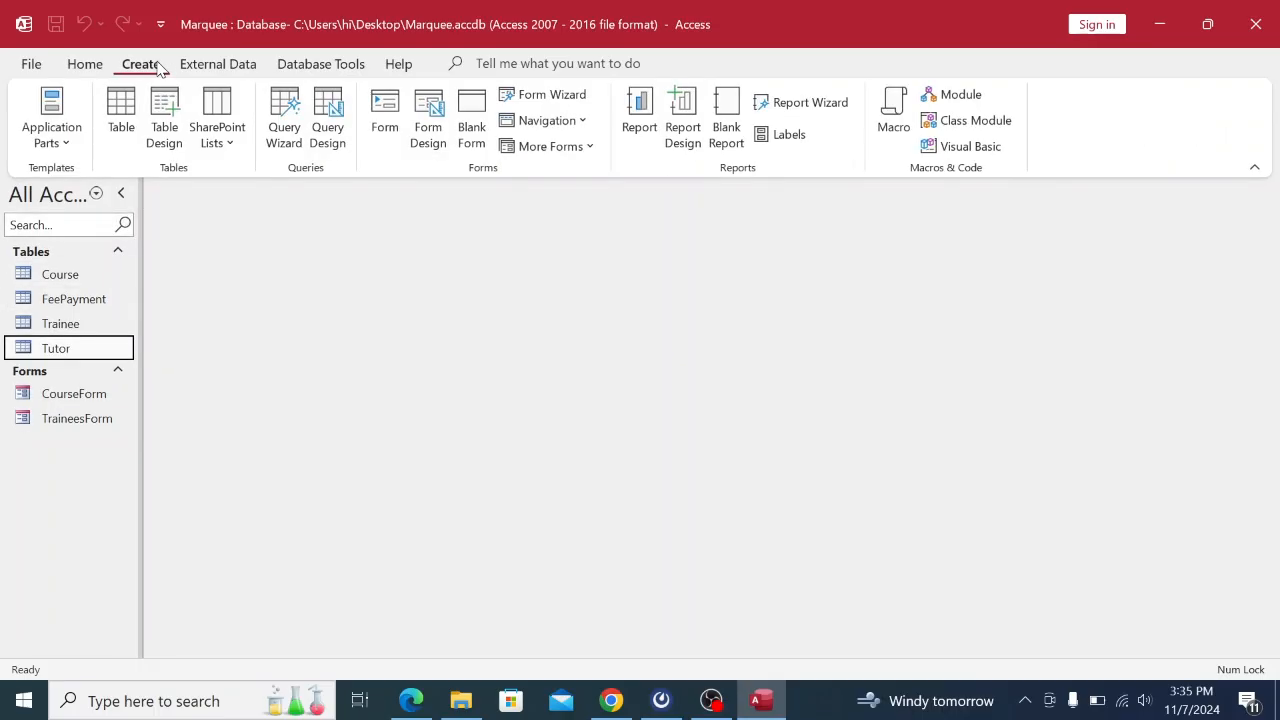
pyautogui.click(384, 128)
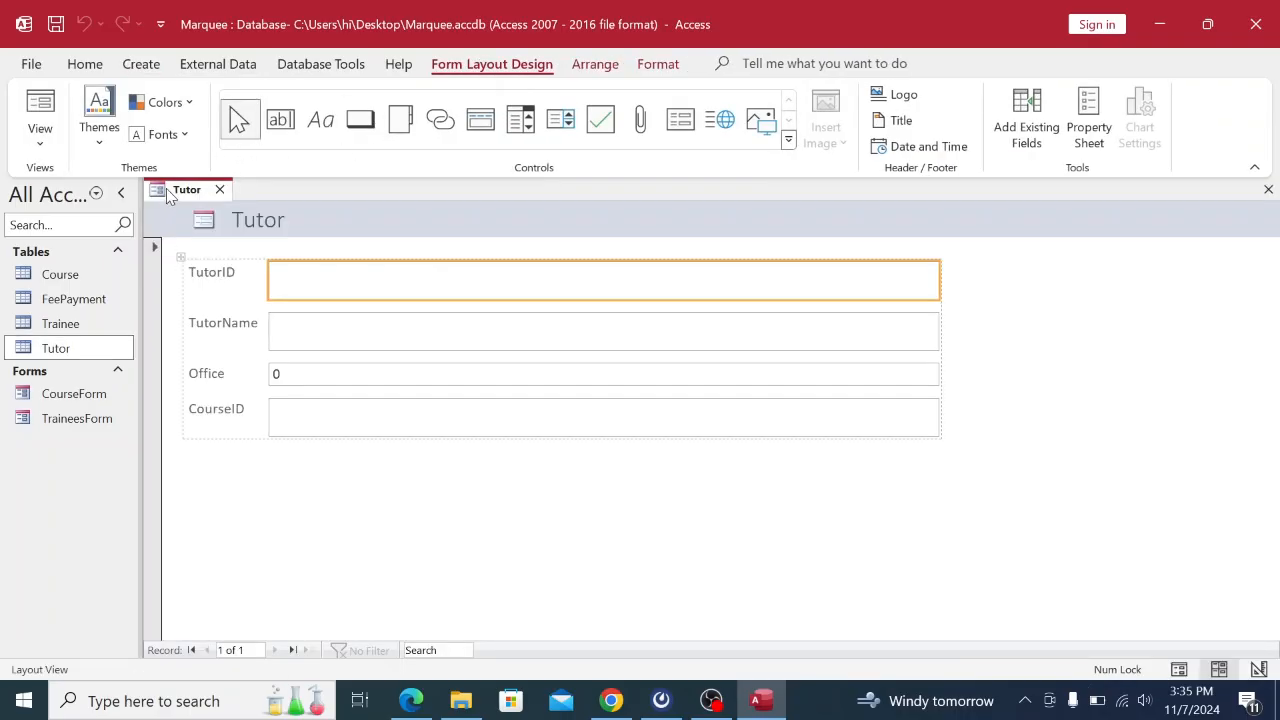
# Save the new Tutor form under the name TutorForm.
pyautogui.rightClick(167, 195)
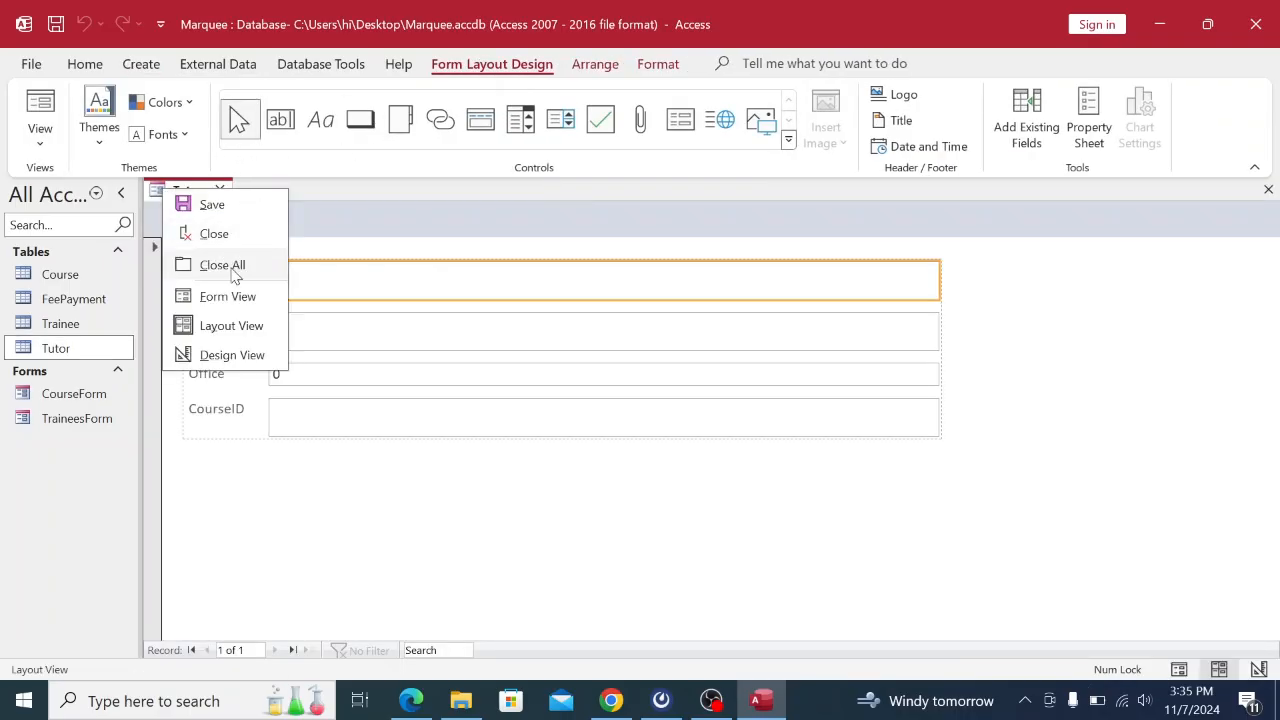
pyautogui.click(212, 206)
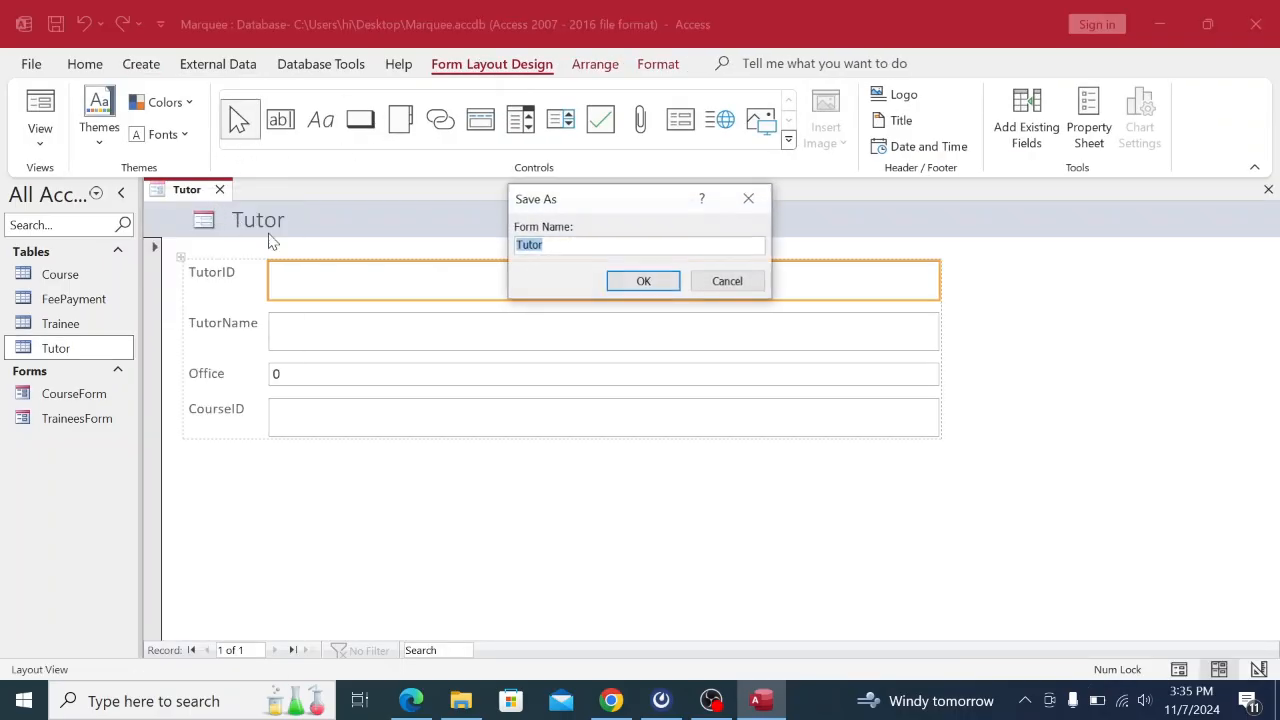
pyautogui.click(580, 244)
pyautogui.press('capslock')
pyautogui.press('capslock')
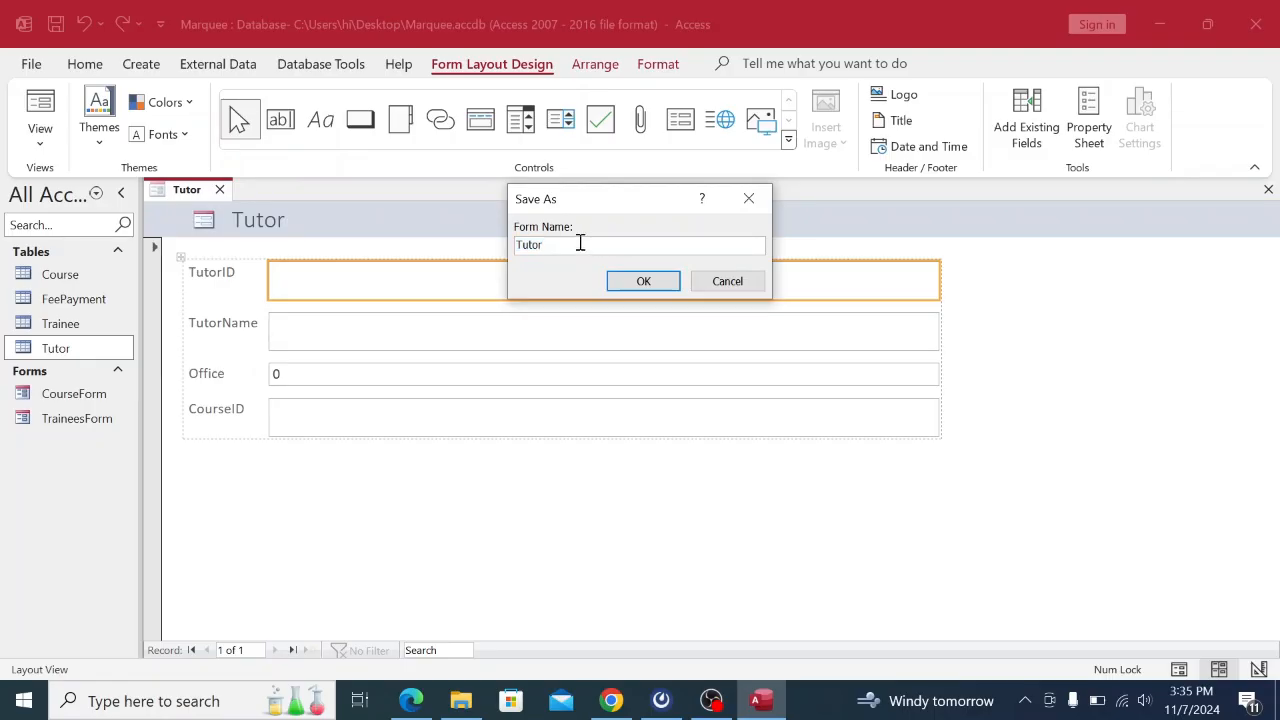
pyautogui.press('capslock')
pyautogui.write('F')
pyautogui.press('capslock')
pyautogui.write('orm')
pyautogui.click(643, 281)
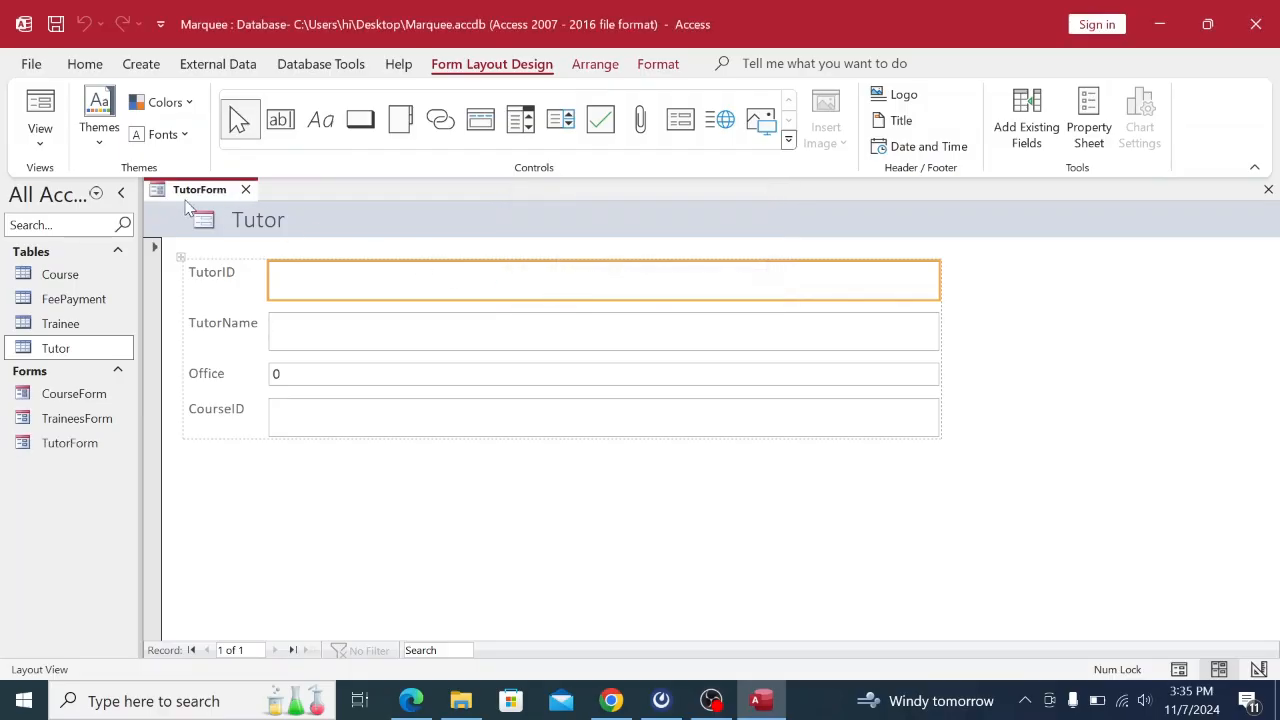
# Switch TutorForm to Form View and look up the tutor data in the exam PDF.
pyautogui.rightClick(190, 190)
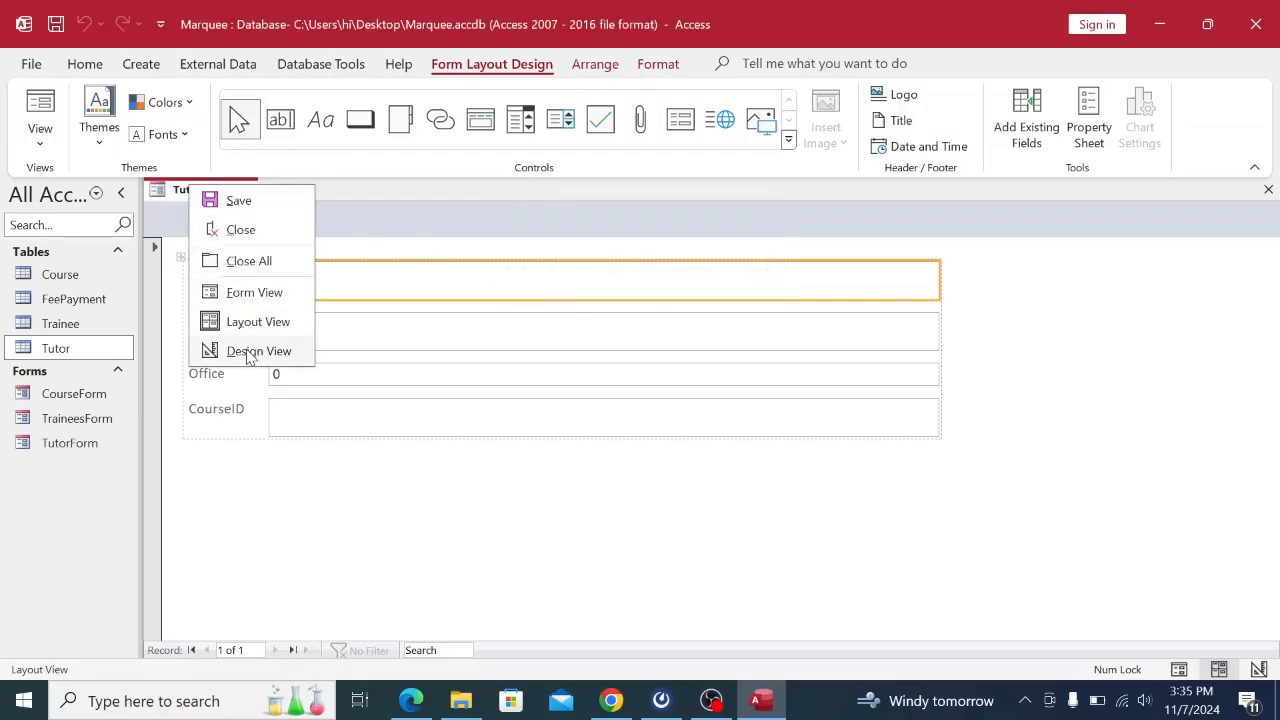
pyautogui.click(252, 294)
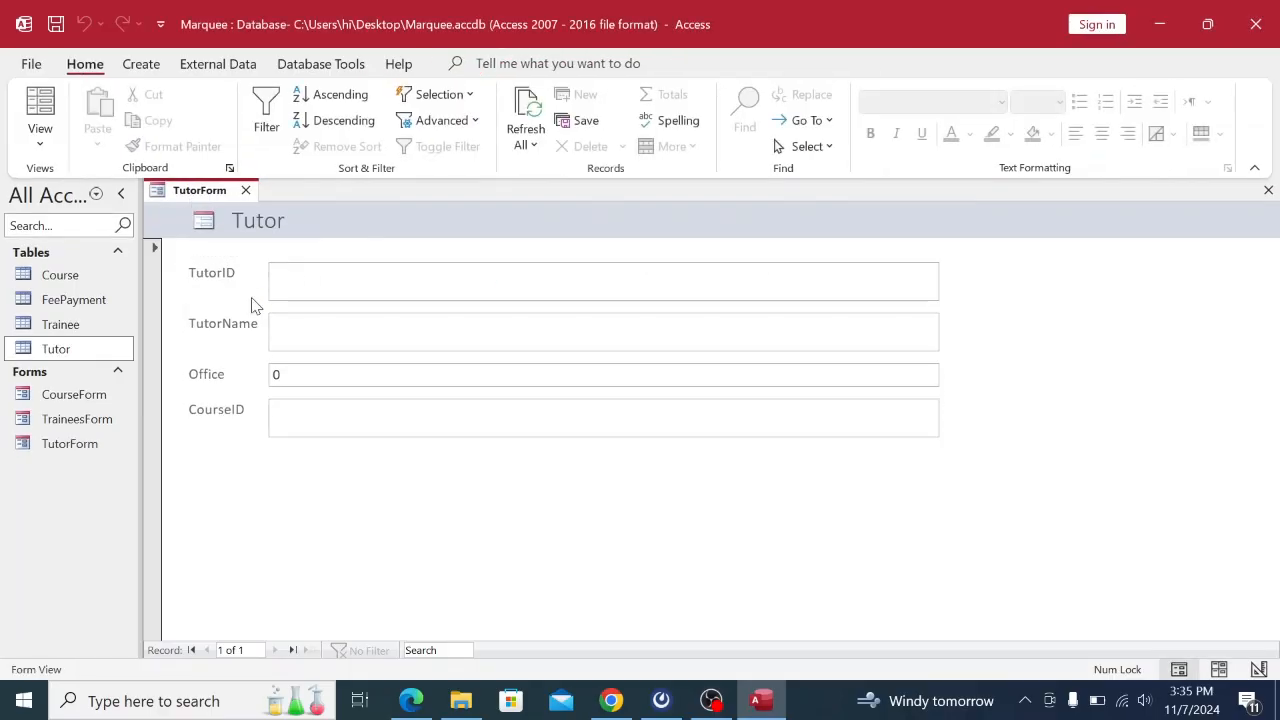
pyautogui.click(611, 700)
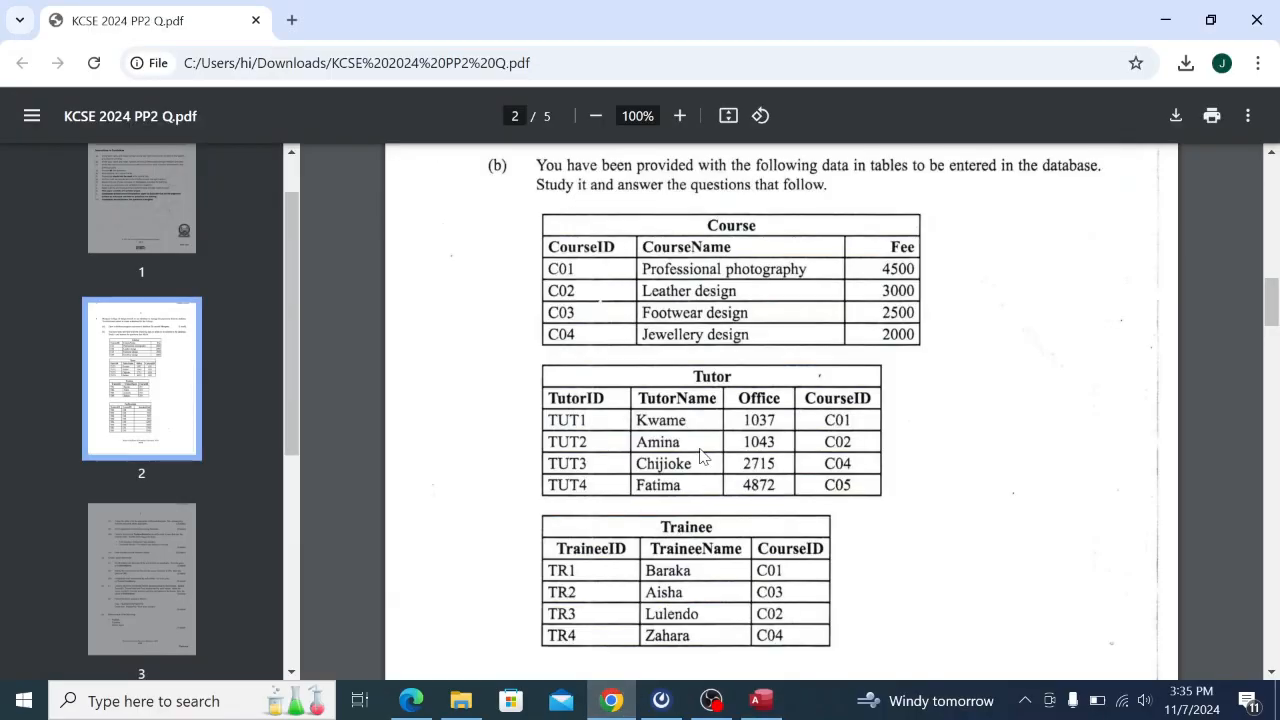
pyautogui.scroll(-2, 703, 457)
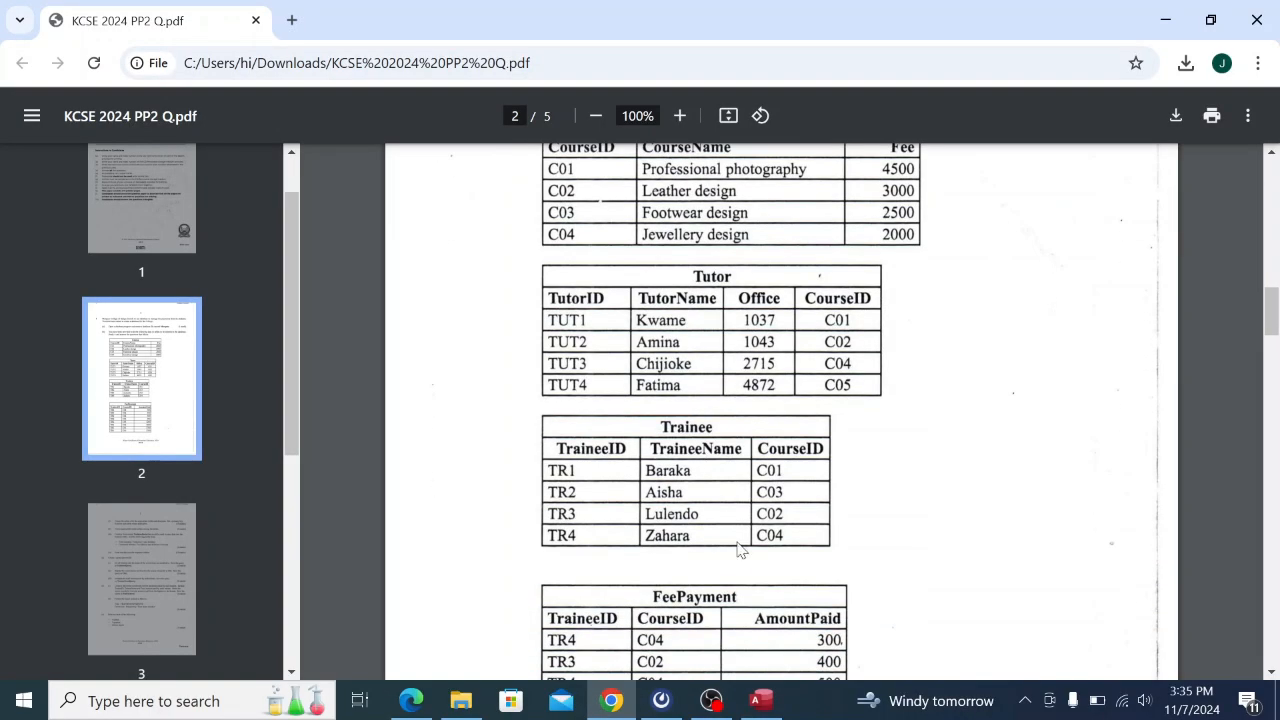
pyautogui.click(761, 700)
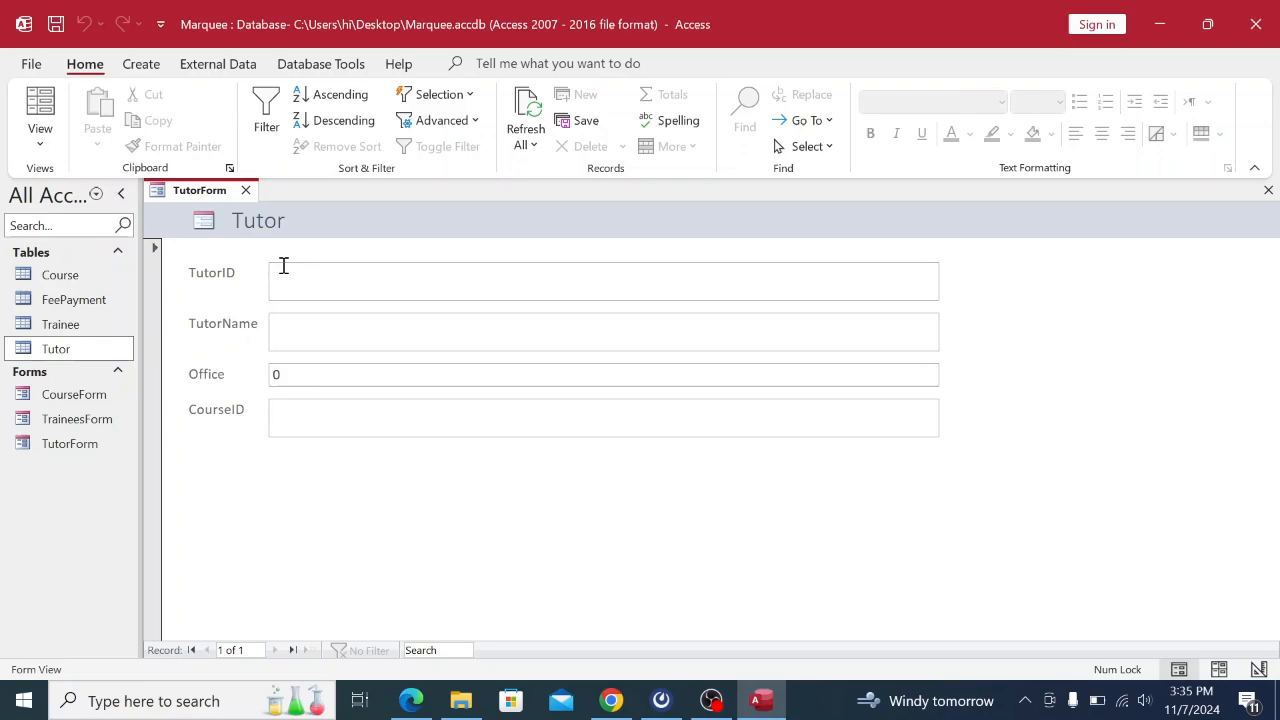
# Enter TutorID TUT1 and the first tutor's name in TutorForm.
pyautogui.press('capslock')
pyautogui.write('TUT1')
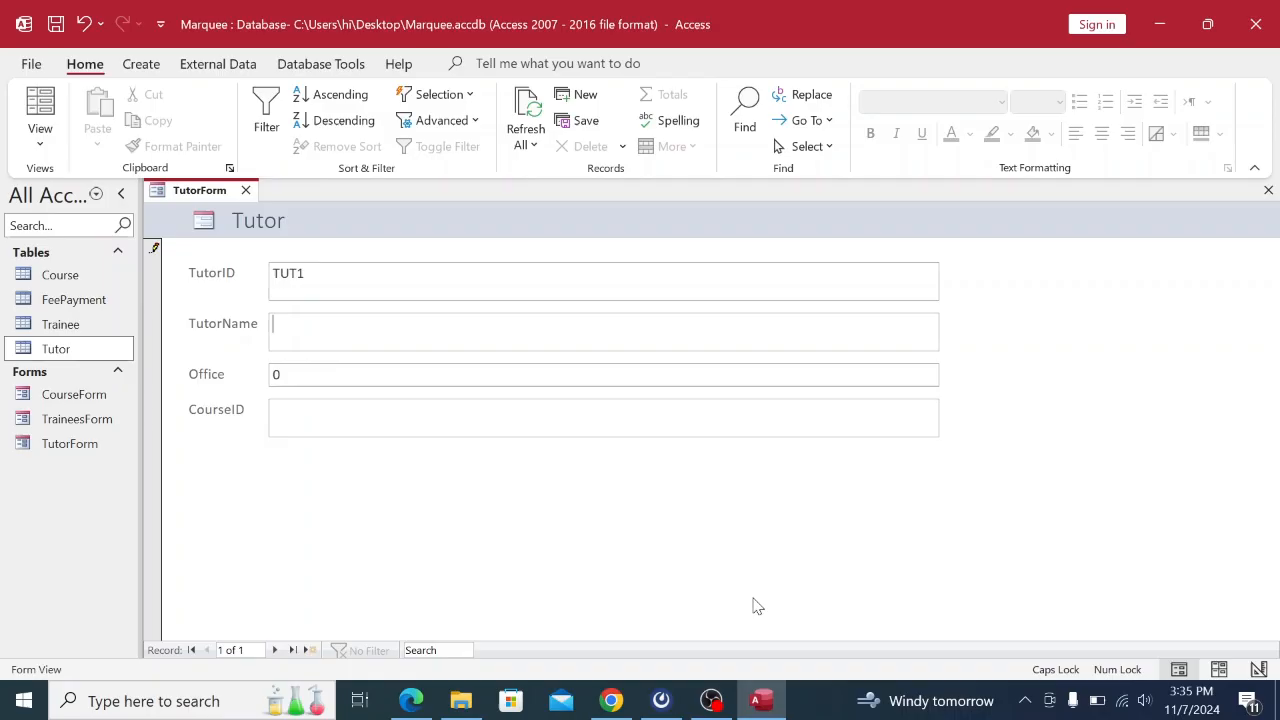
pyautogui.click(610, 700)
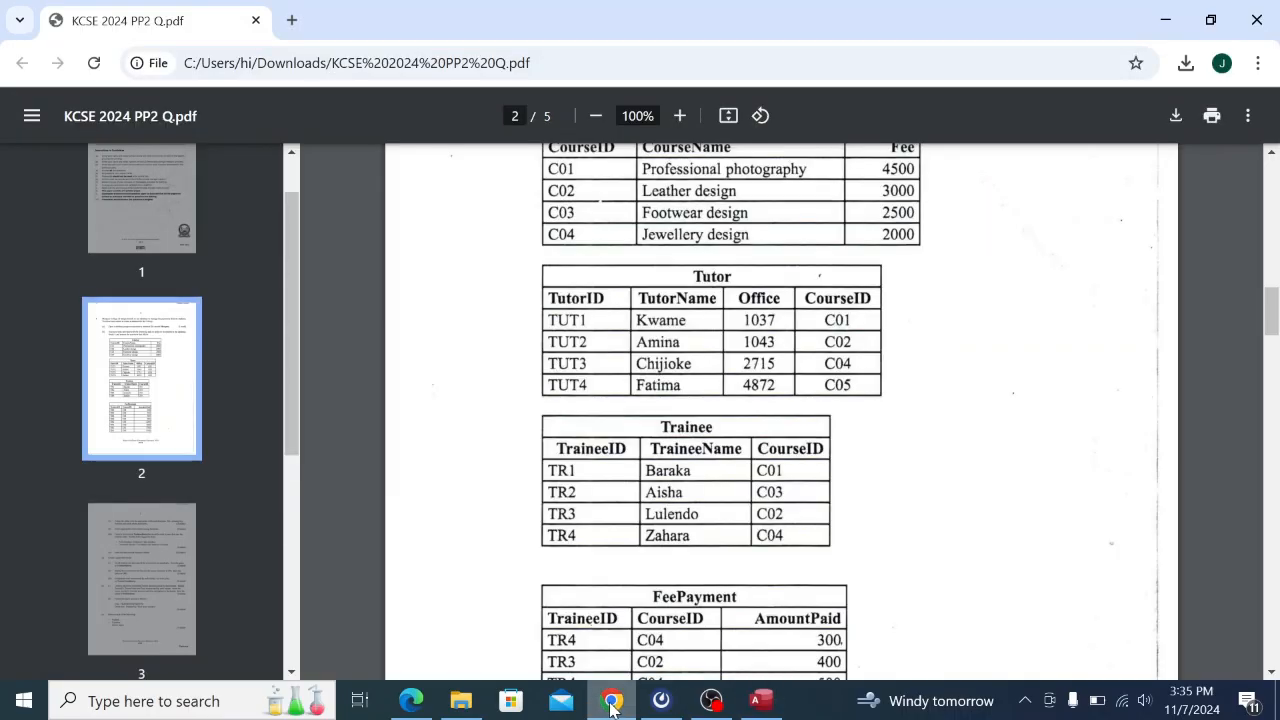
pyautogui.click(760, 700)
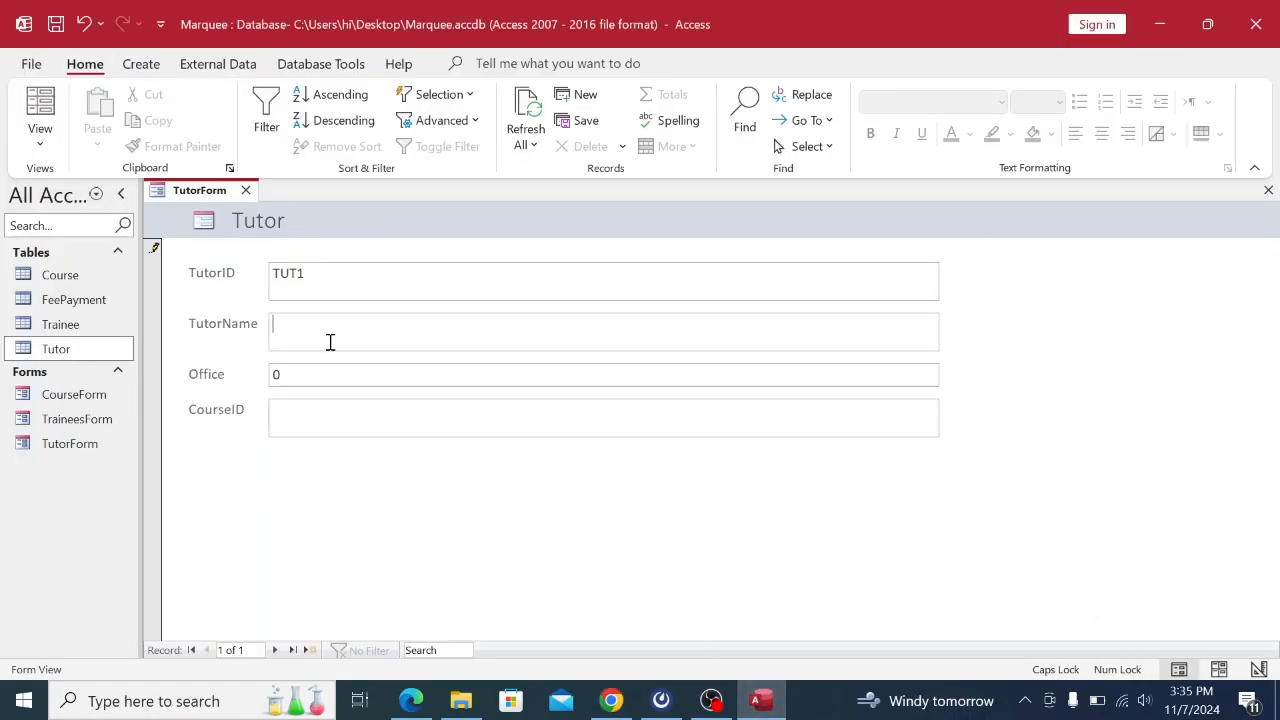
pyautogui.click(281, 315)
pyautogui.write('K')
pyautogui.press('capslock')
pyautogui.write('wame')
# Fill in office 1037 and CourseID C01, then save the record with Next Record.
pyautogui.doubleClick(298, 375)
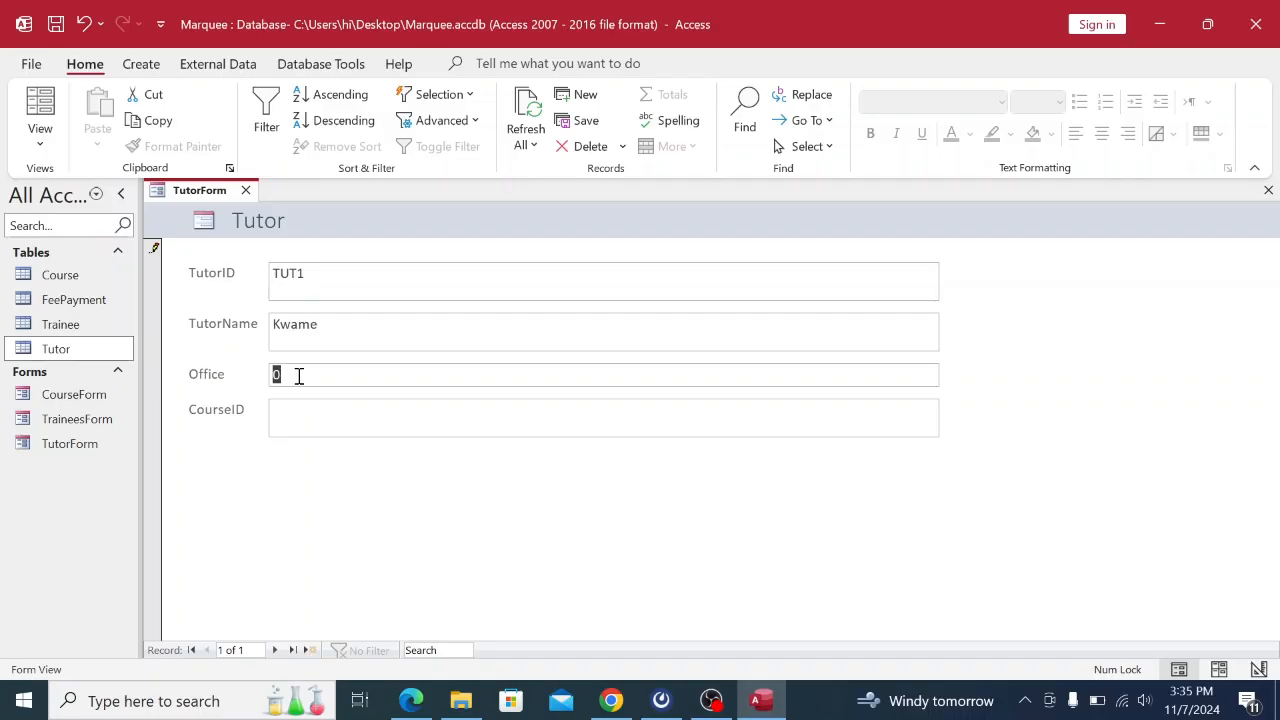
pyautogui.write('1037')
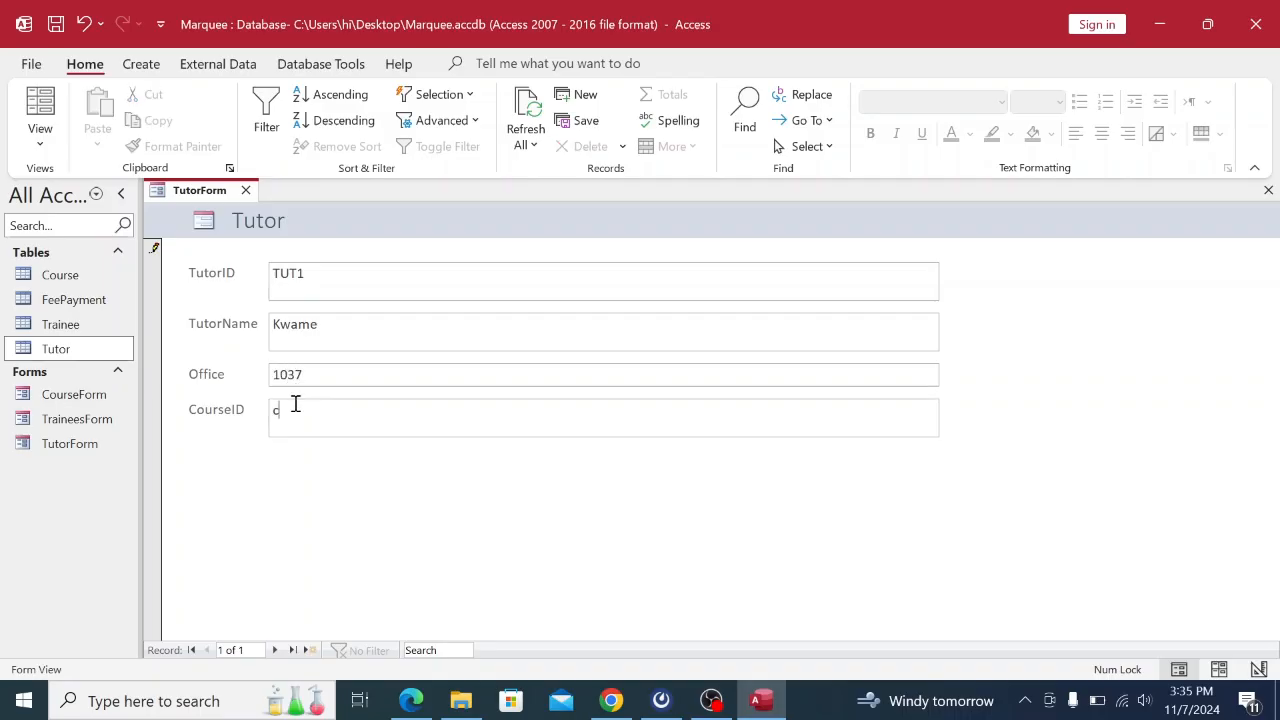
pyautogui.press('capslock')
pyautogui.click(296, 404)
pyautogui.write('C01')
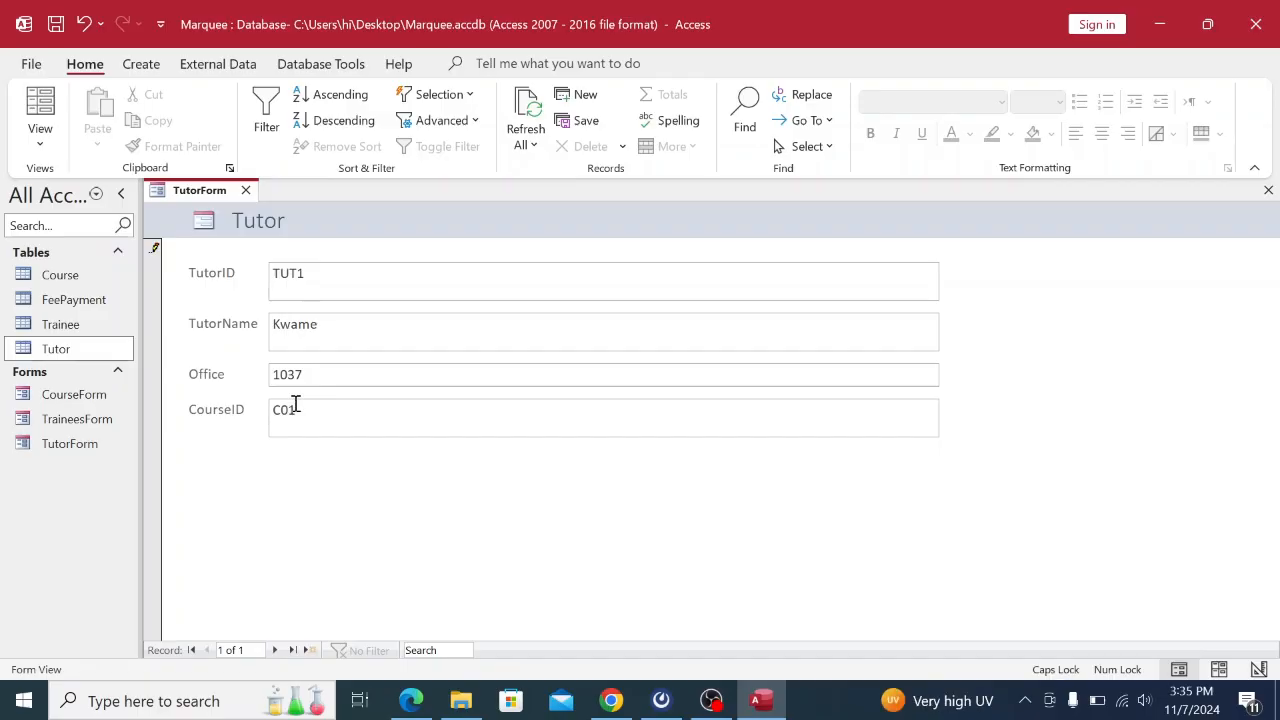
pyautogui.click(276, 650)
# Open the Tutor table to verify the saved TUT1 record, close it, and return to the PDF.
pyautogui.doubleClick(56, 349)
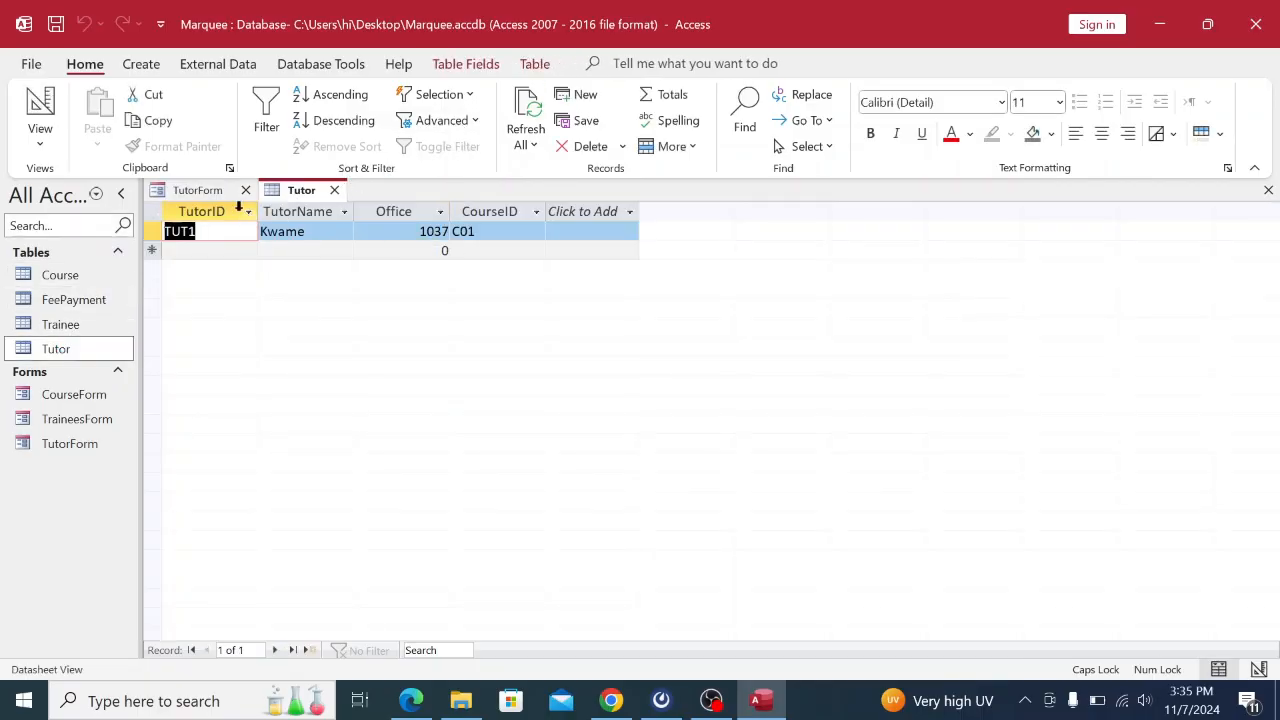
pyautogui.rightClick(312, 191)
pyautogui.click(350, 230)
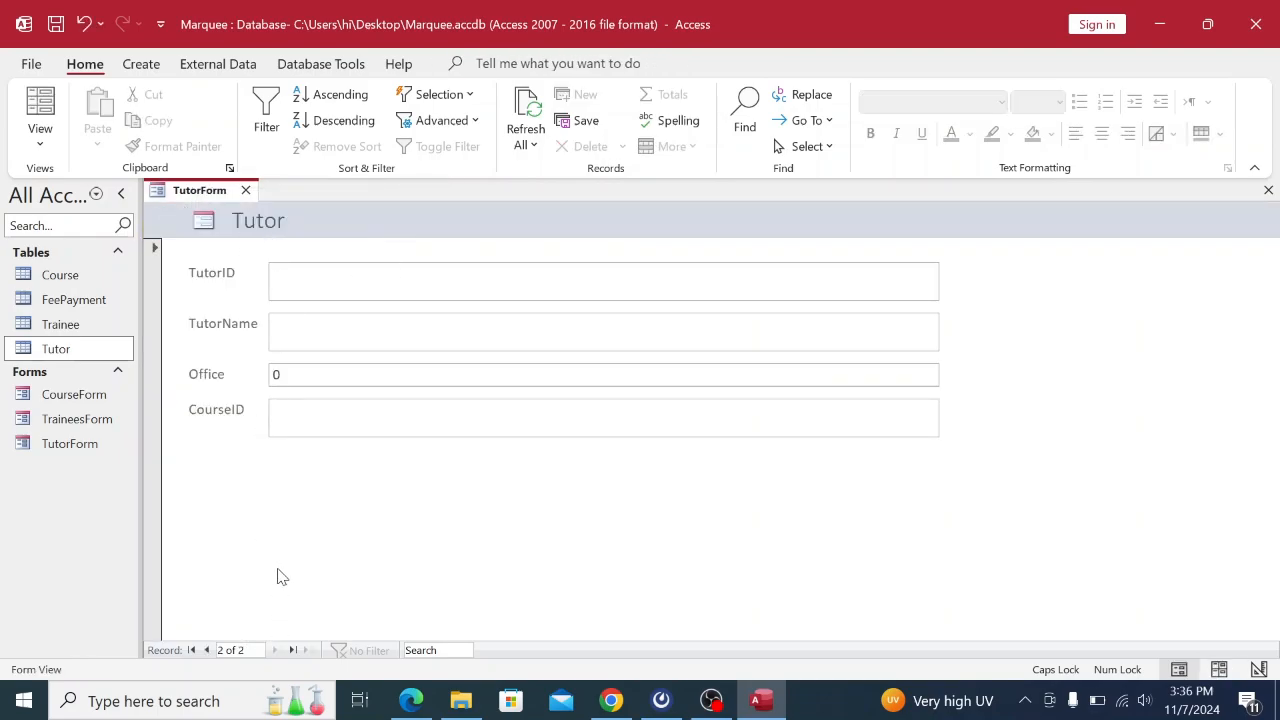
pyautogui.click(611, 701)
# Enter TutorID TUT4 and the fourth tutor's name in the blank TutorForm record.
pyautogui.click(611, 700)
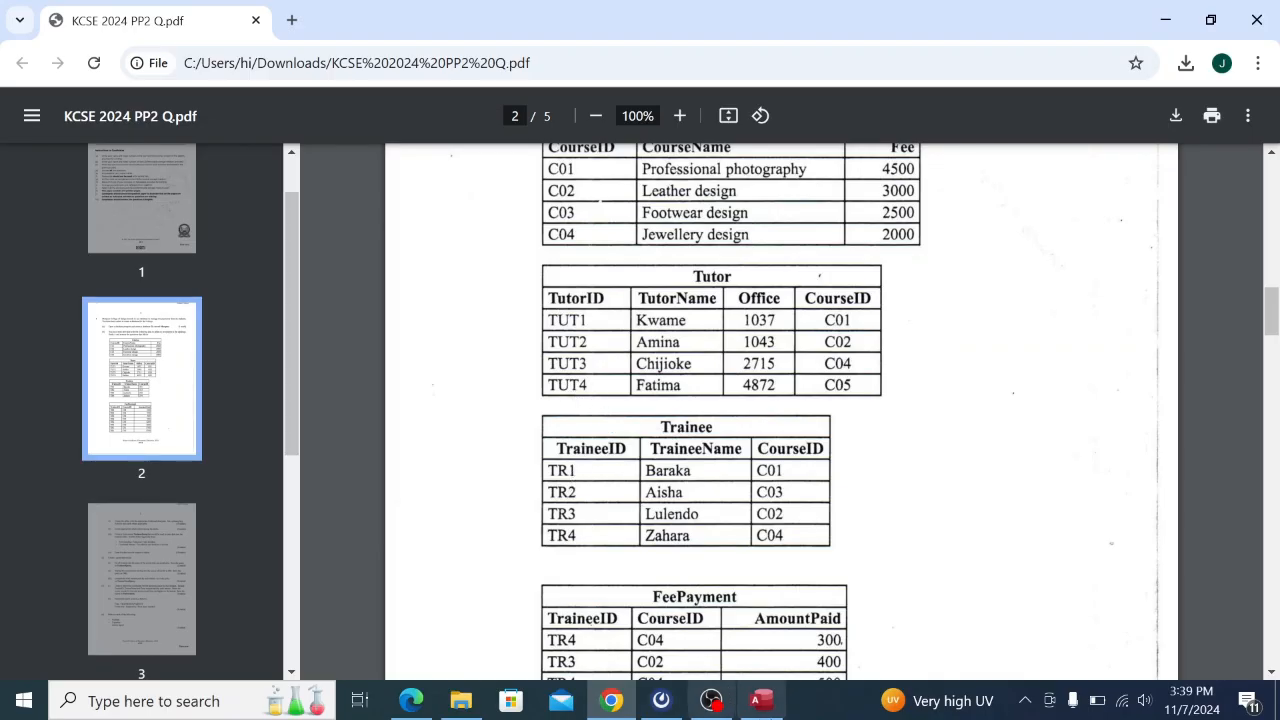
pyautogui.click(761, 700)
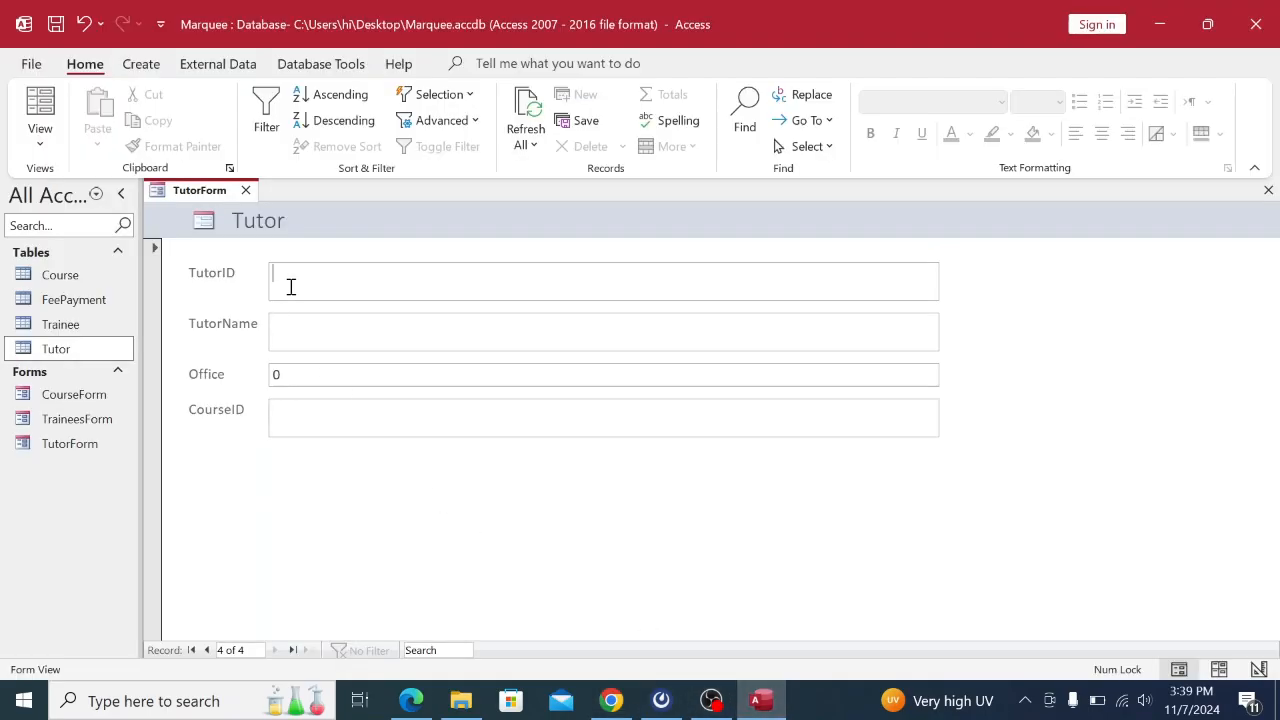
pyautogui.press('capslock')
pyautogui.write('TUT4')
pyautogui.click(288, 342)
pyautogui.write('F')
pyautogui.press('capslock')
pyautogui.write('atima')
# Fill in office 4872 and CourseID C05 and try to save, triggering the related-record error.
pyautogui.click(612, 703)
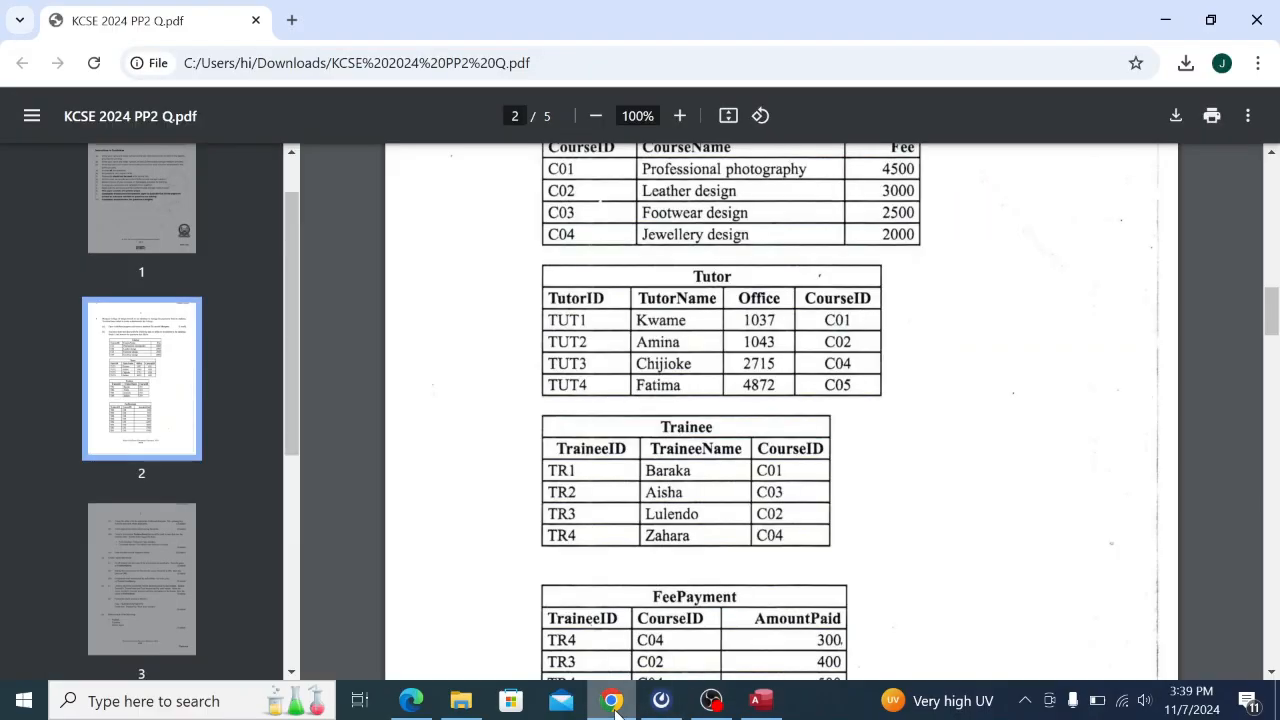
pyautogui.click(761, 701)
pyautogui.doubleClick(292, 374)
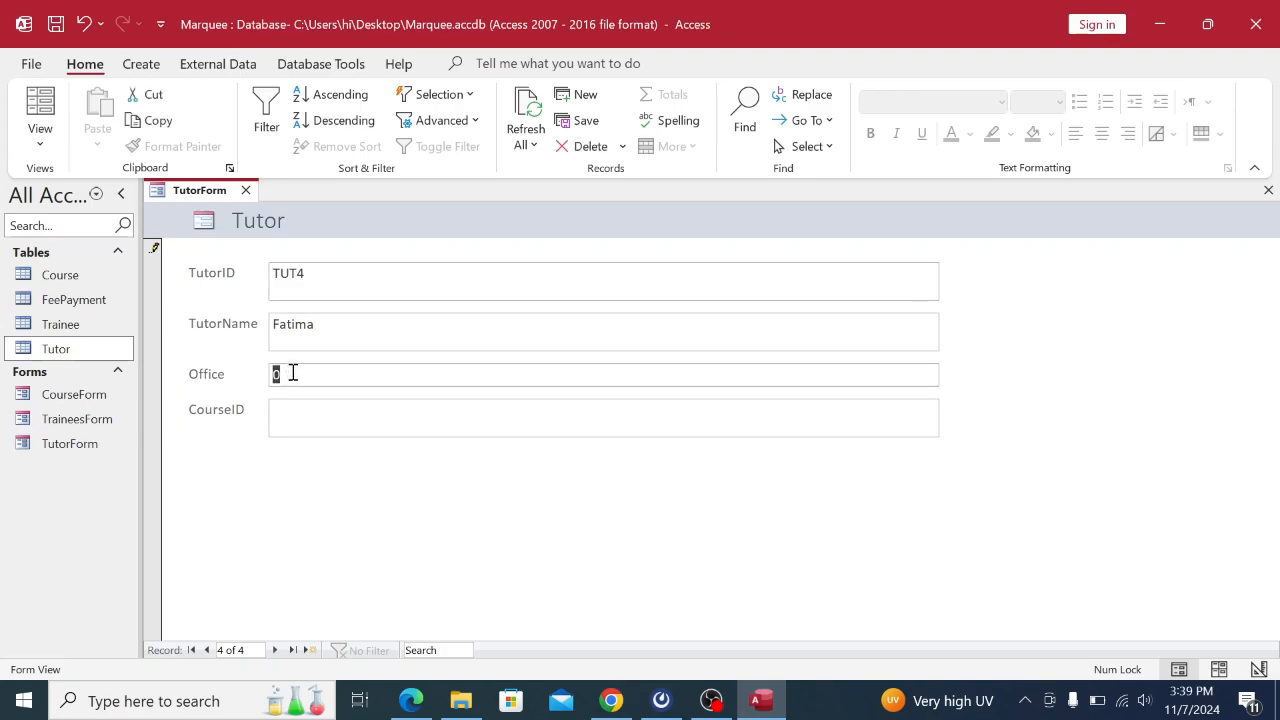
pyautogui.write('4872')
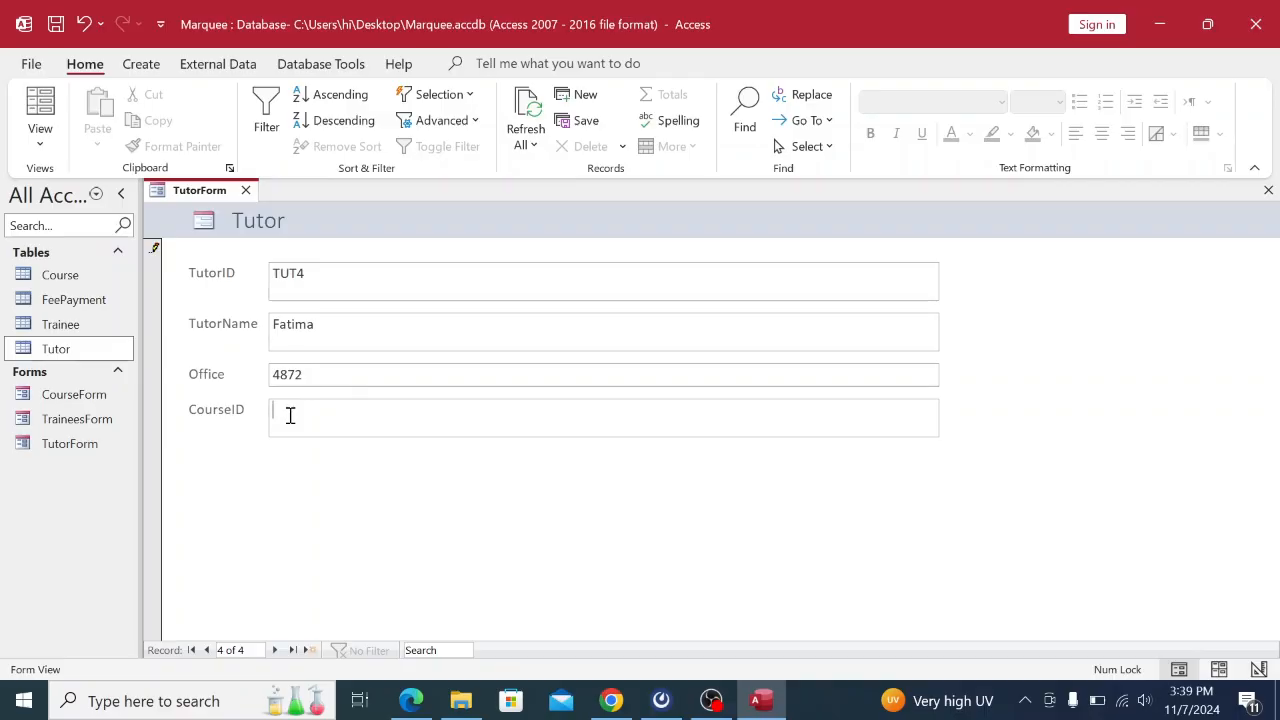
pyautogui.press('capslock')
pyautogui.press('capslock')
pyautogui.click(274, 650)
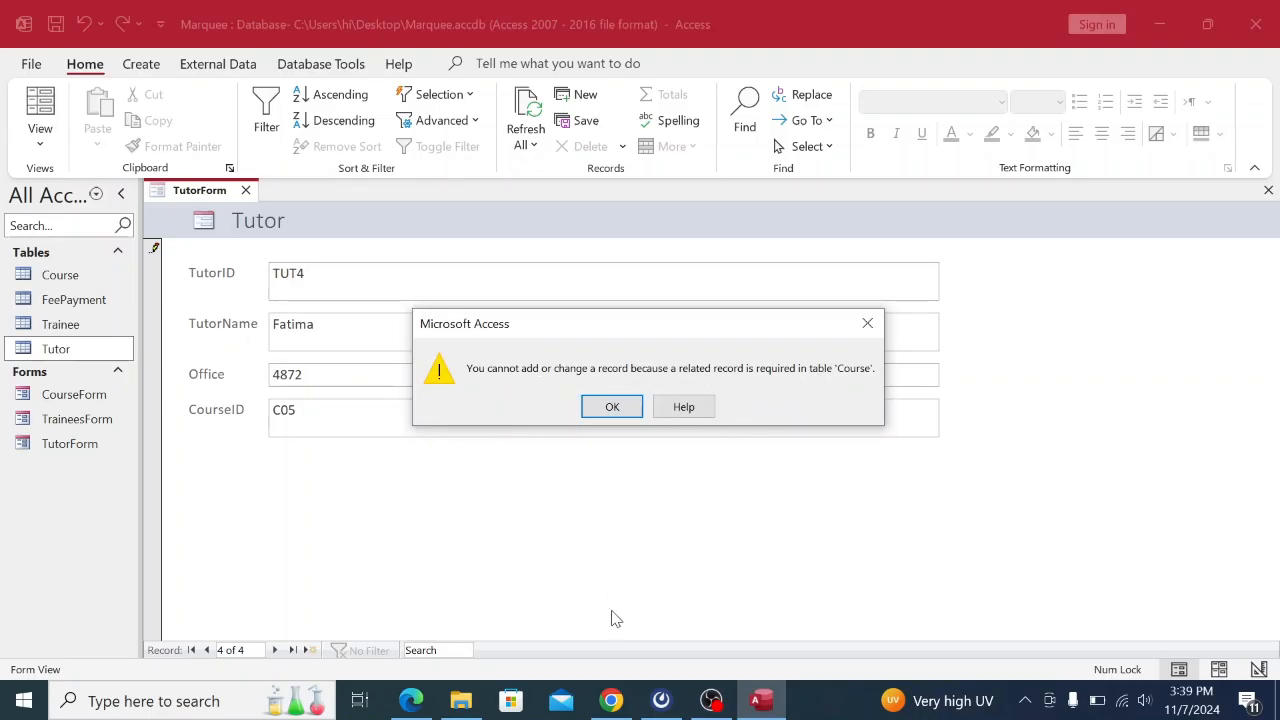
# Check the course list in the PDF, then dismiss the related-record error.
pyautogui.click(611, 701)
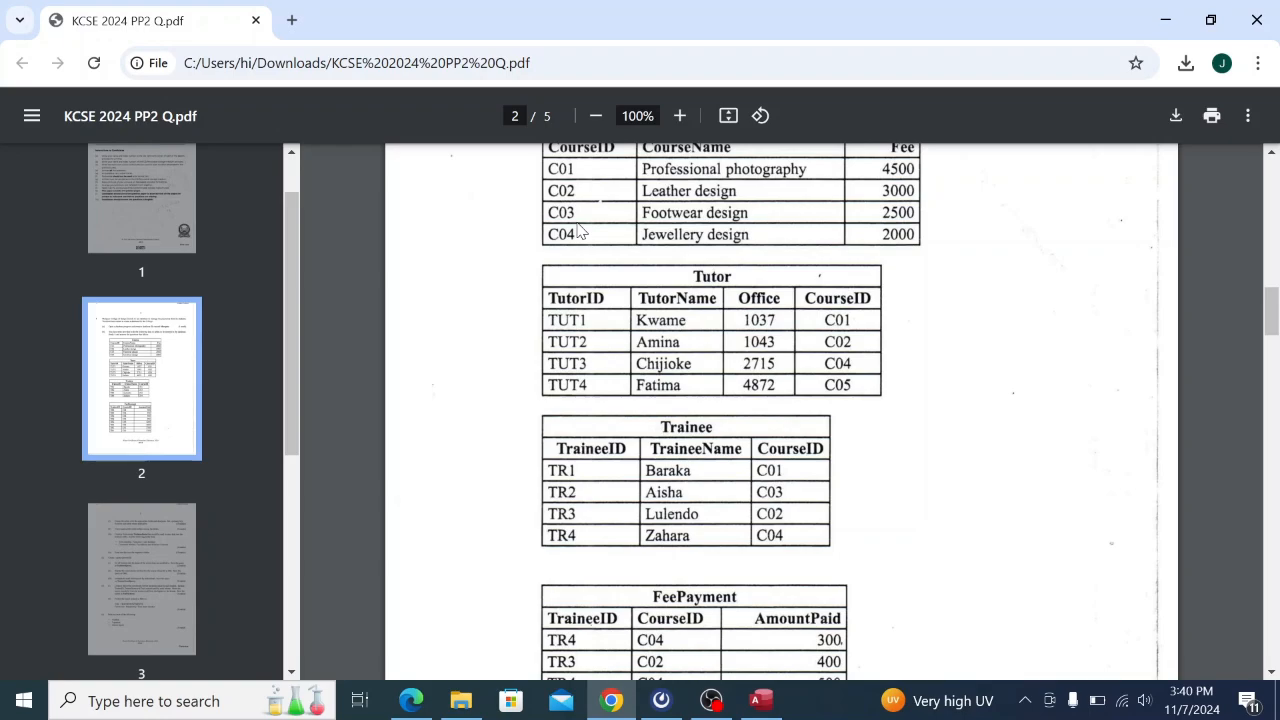
pyautogui.click(761, 700)
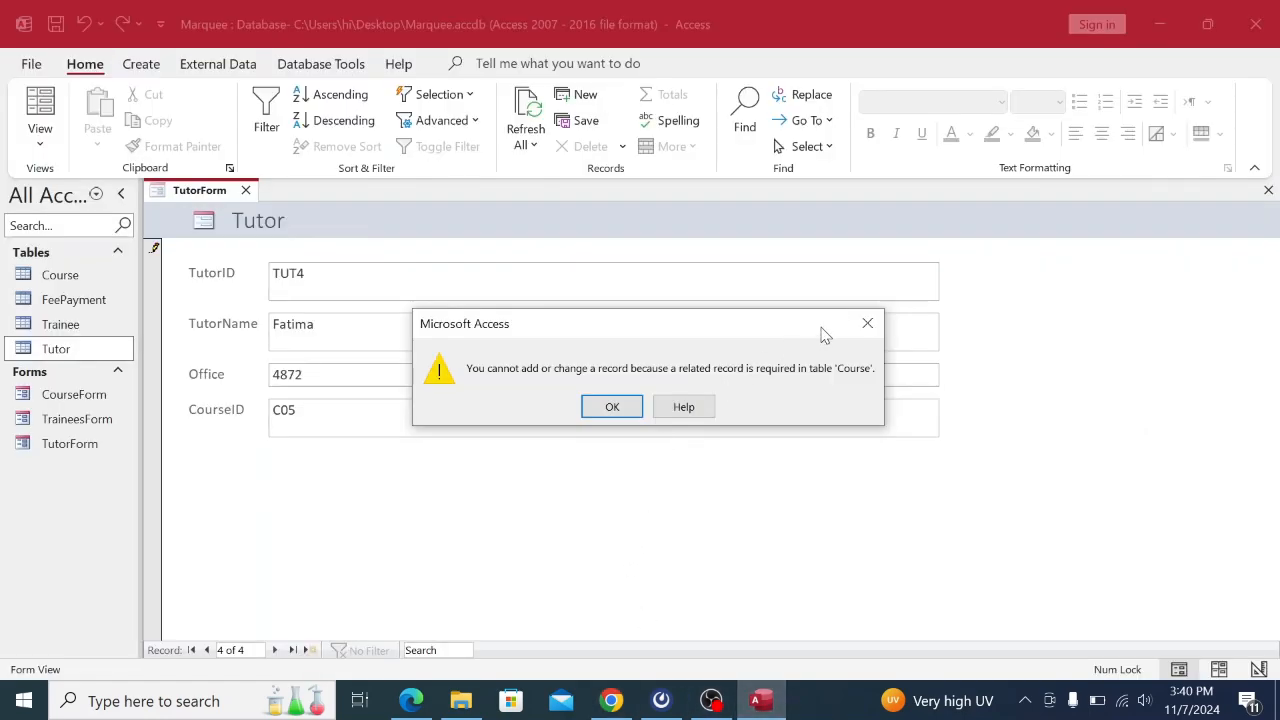
pyautogui.click(866, 325)
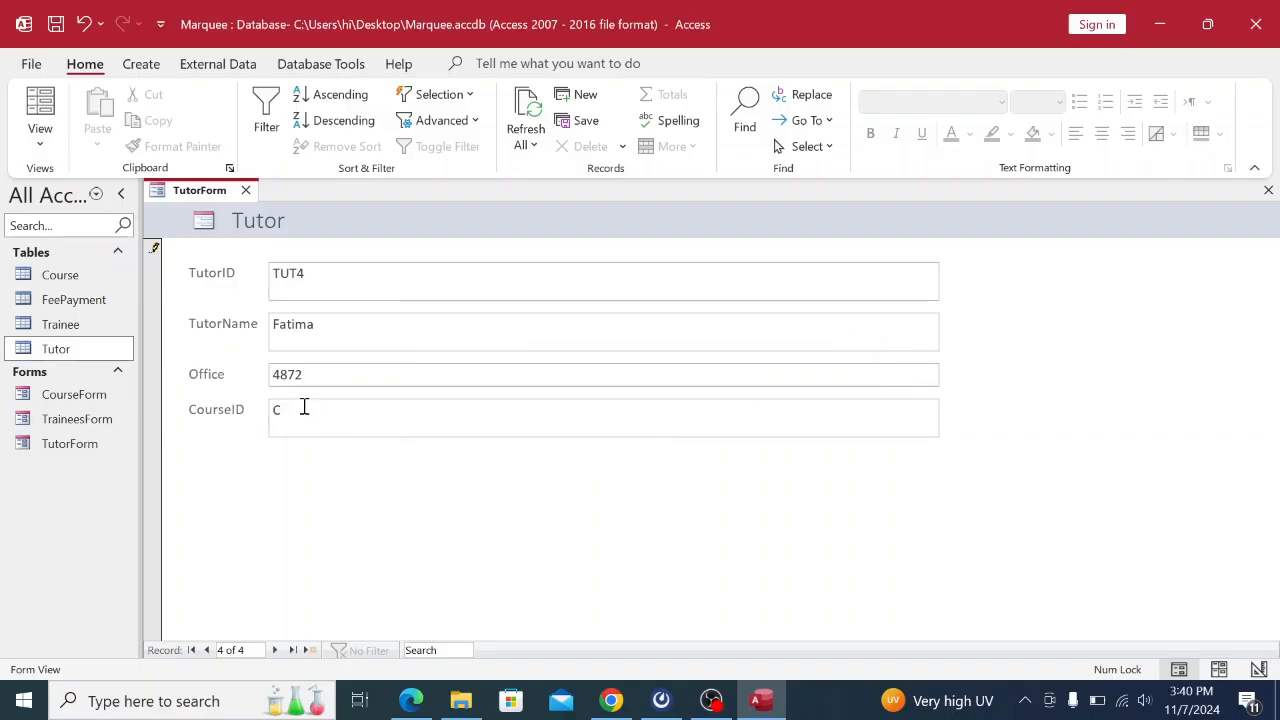
# Close TutorForm without saving the rejected TUT4 record.
pyautogui.rightClick(218, 190)
pyautogui.click(250, 232)
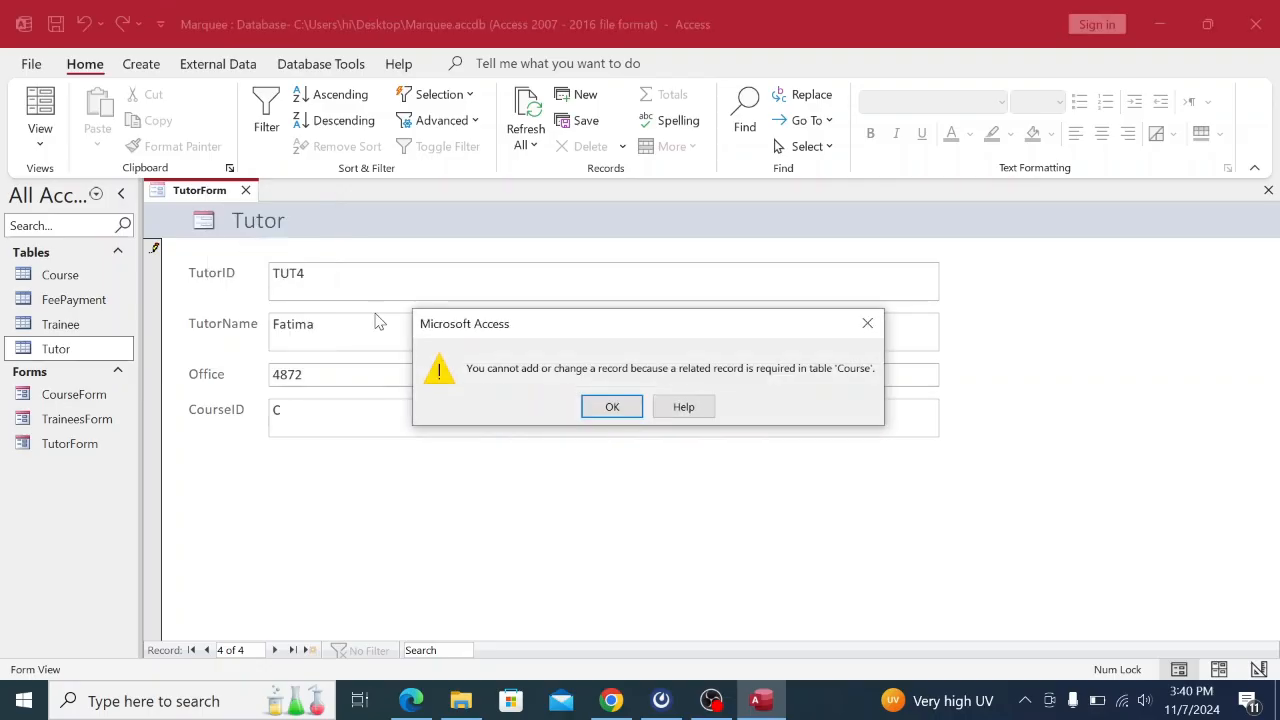
pyautogui.click(866, 326)
pyautogui.click(621, 428)
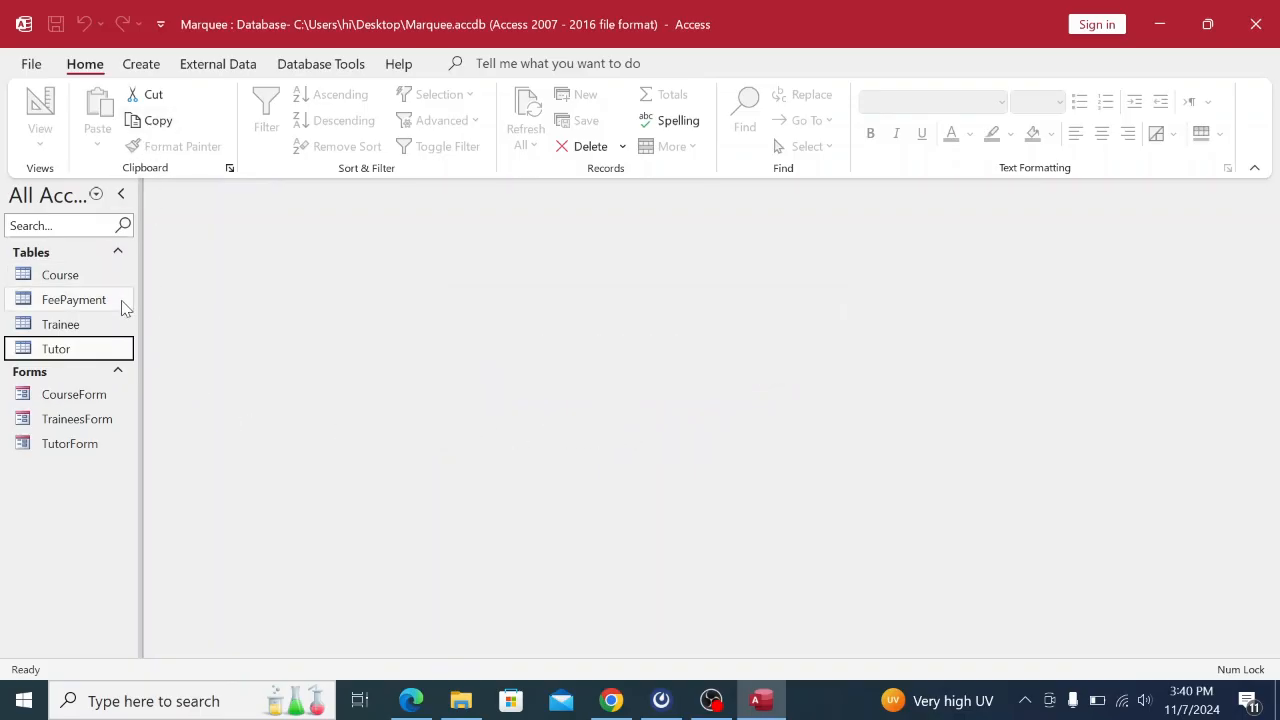
# Open the Tutor table to check its records, then close it.
pyautogui.doubleClick(80, 349)
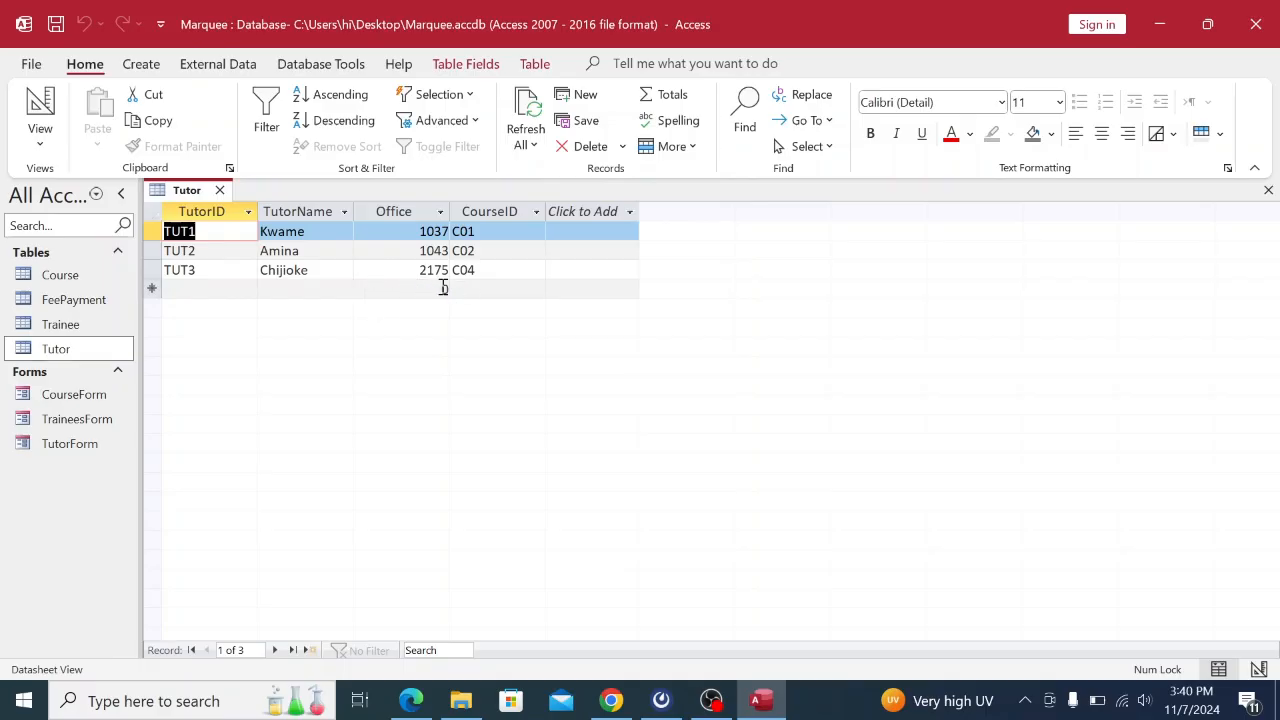
pyautogui.rightClick(184, 198)
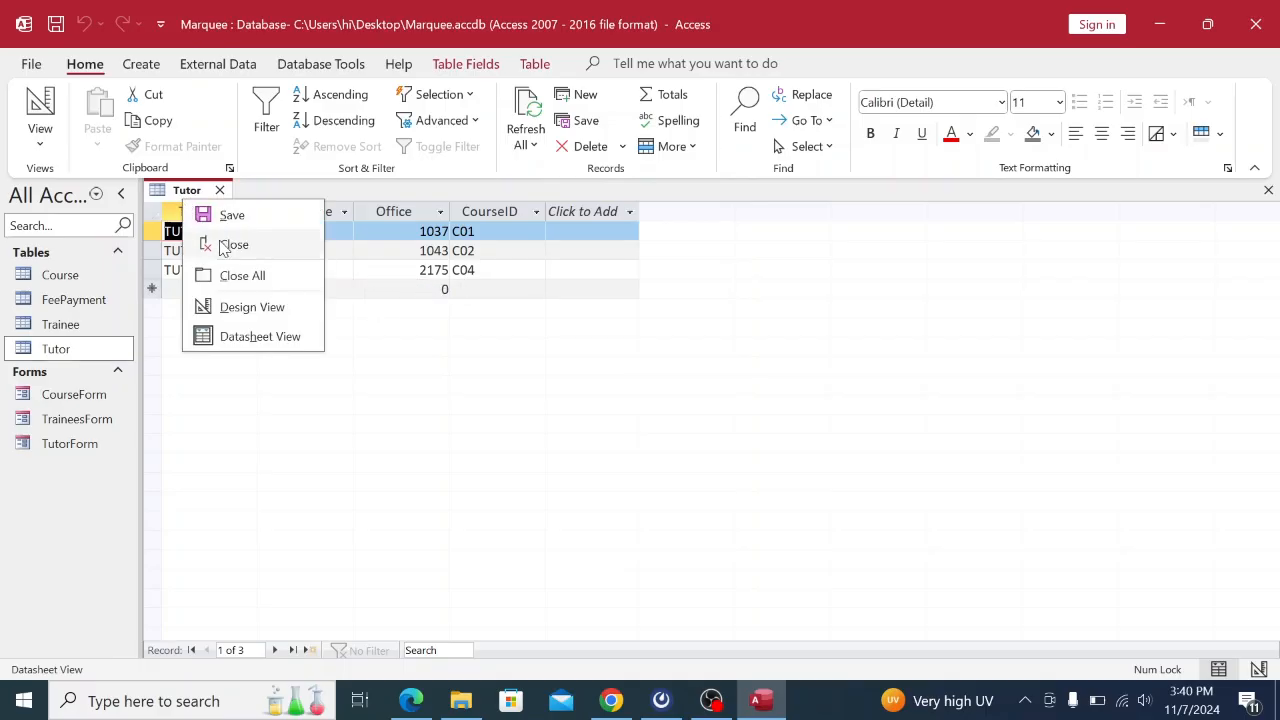
pyautogui.click(225, 243)
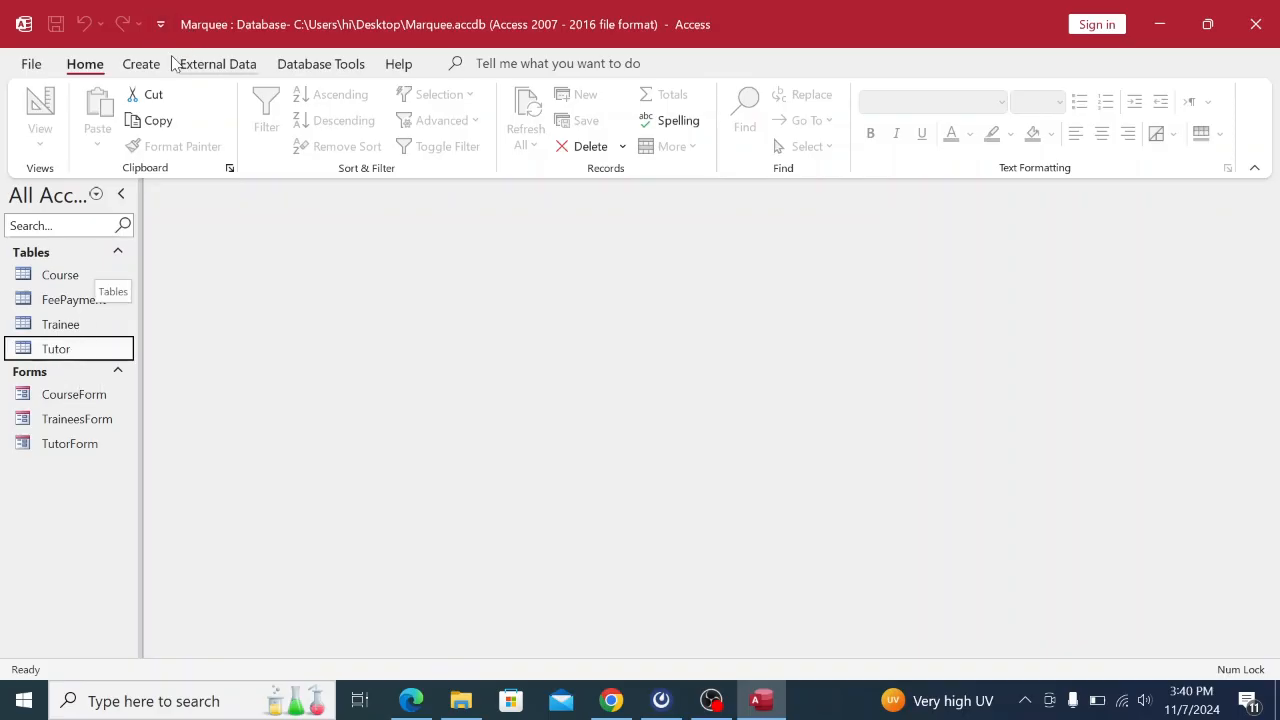
# Open the Relationships diagram and review the question data in the PDF.
pyautogui.click(307, 66)
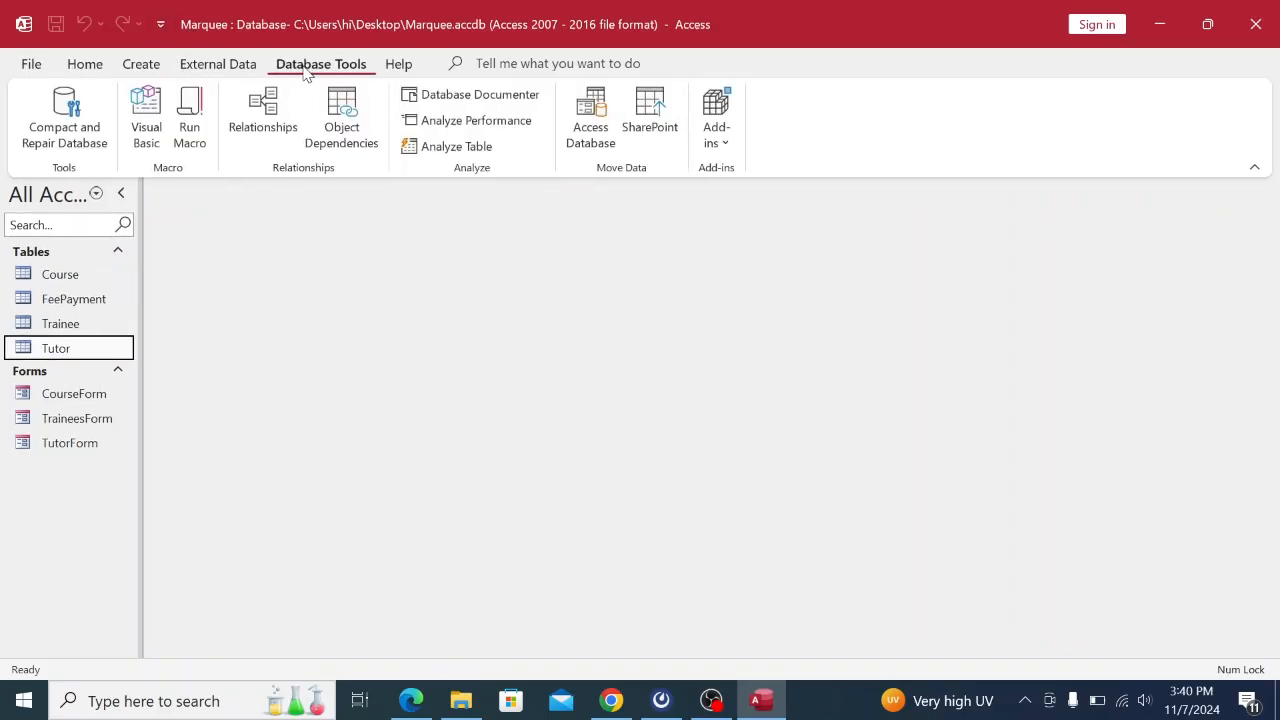
pyautogui.click(266, 128)
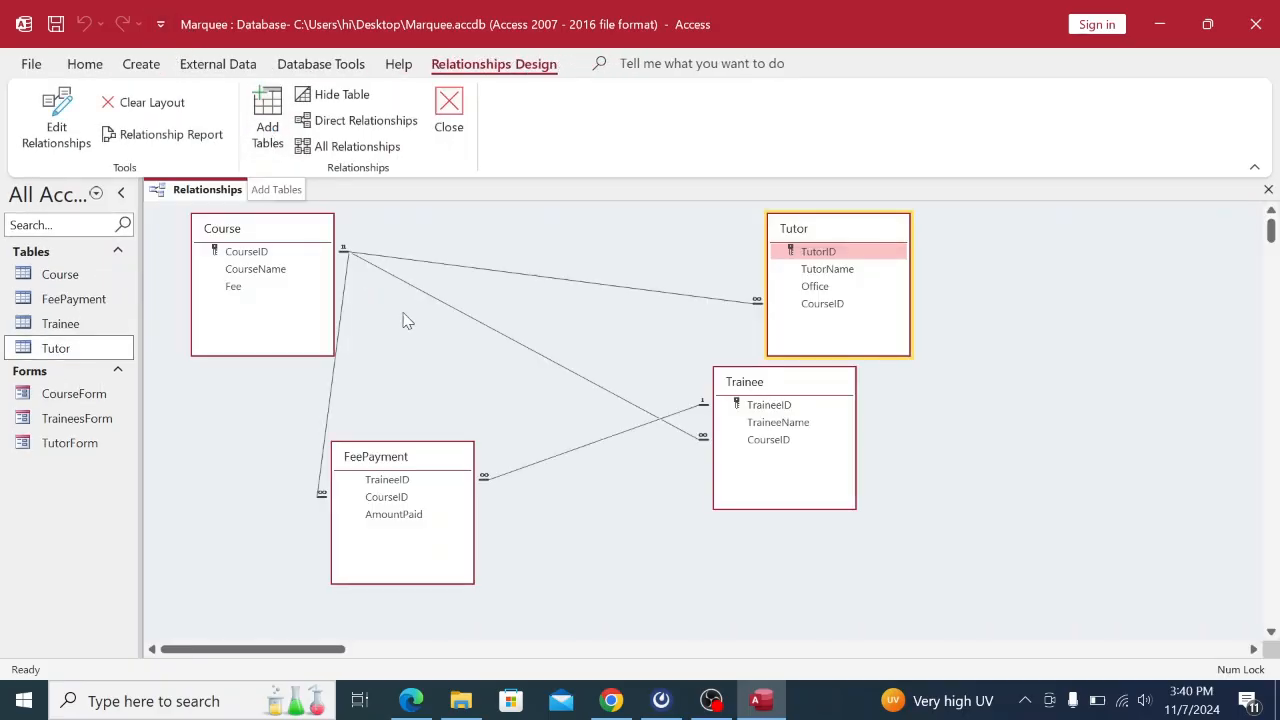
pyautogui.click(612, 701)
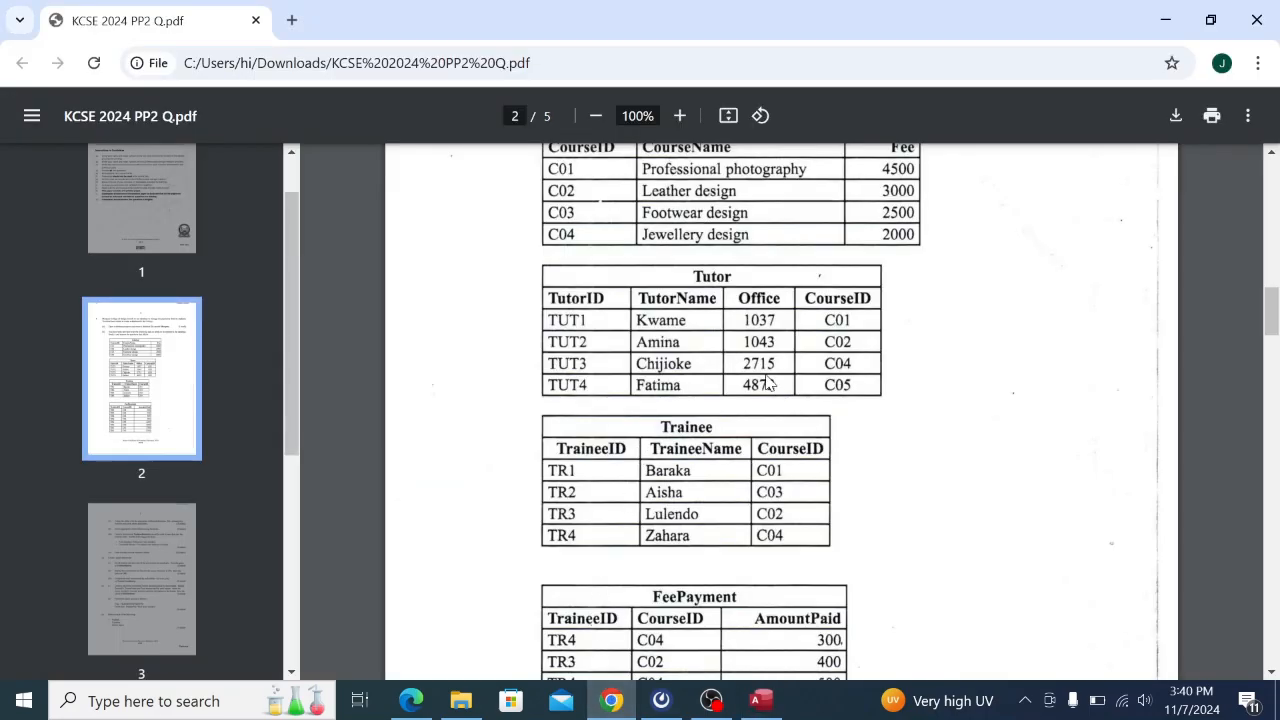
pyautogui.scroll(1, 768, 383)
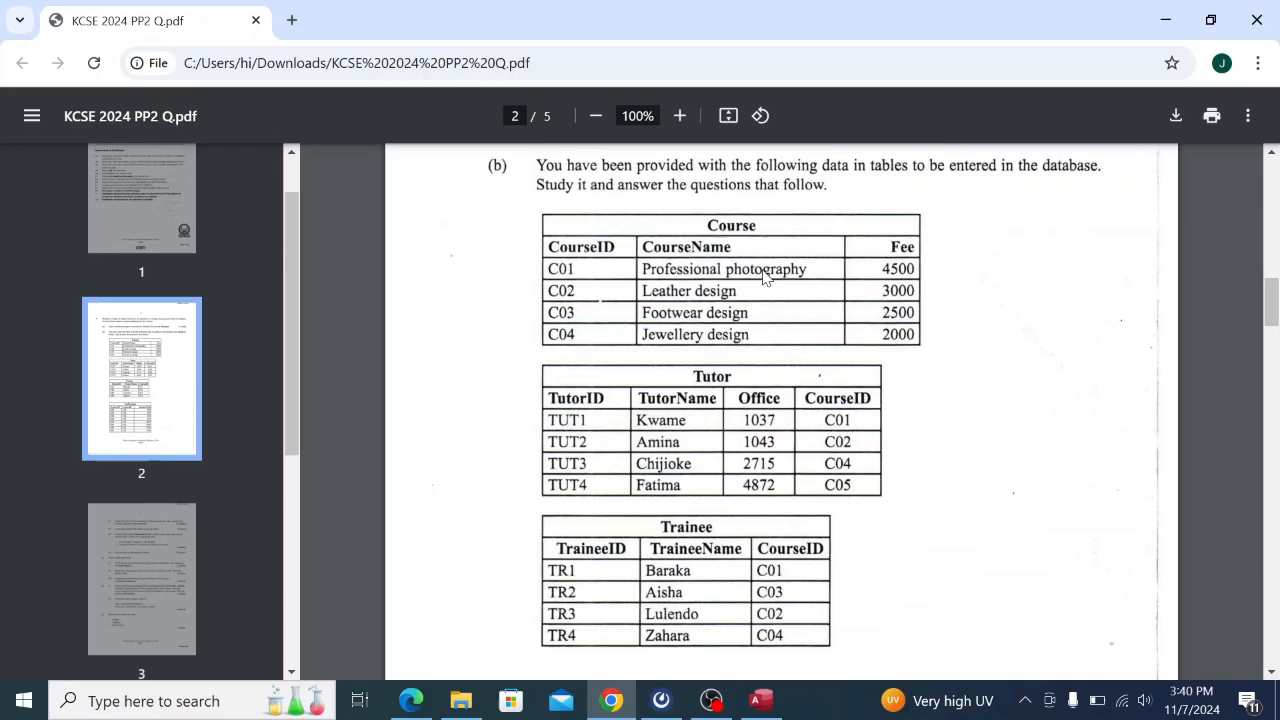
pyautogui.click(761, 701)
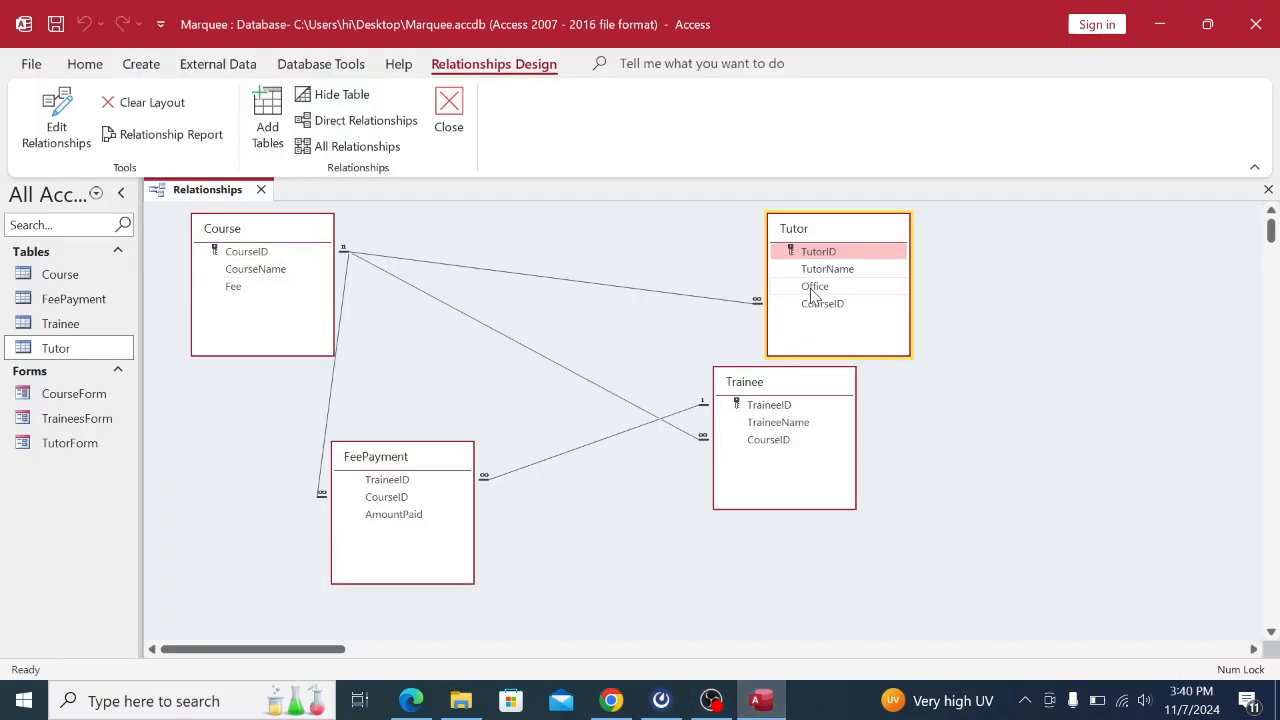
# Turn off Enforce Referential Integrity on the Course–Tutor relationship.
pyautogui.click(632, 285)
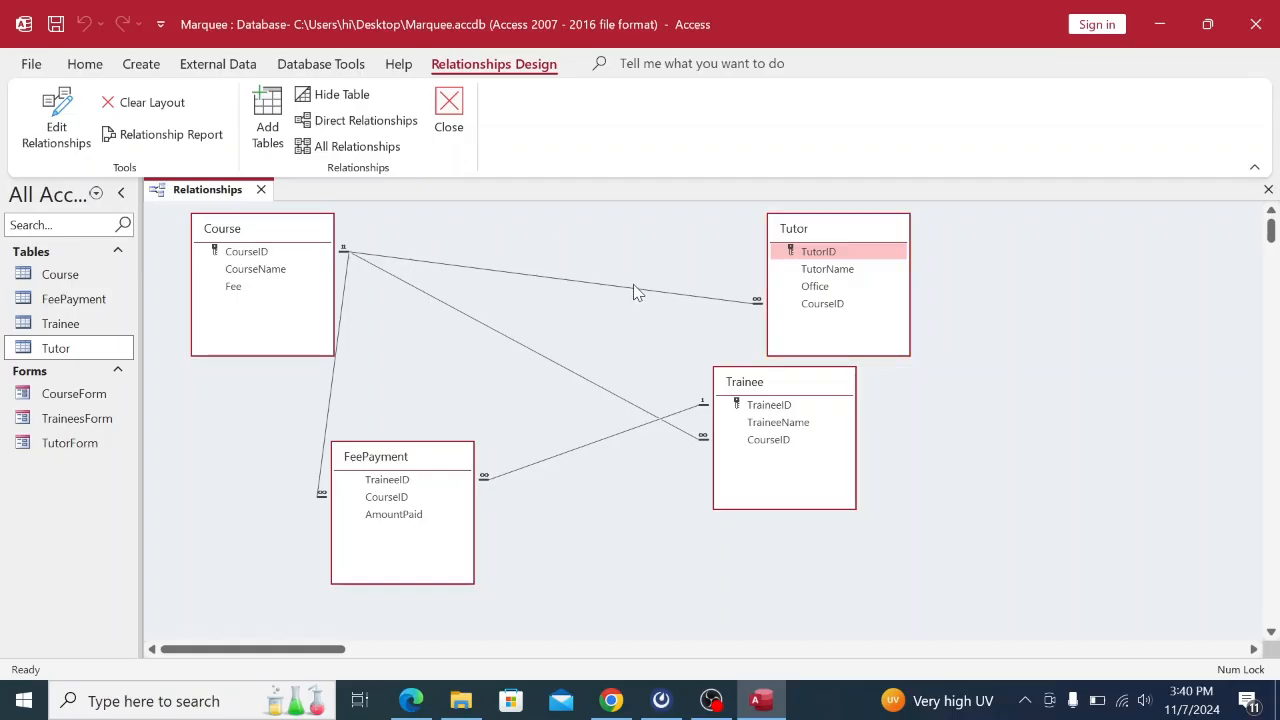
pyautogui.click(619, 292)
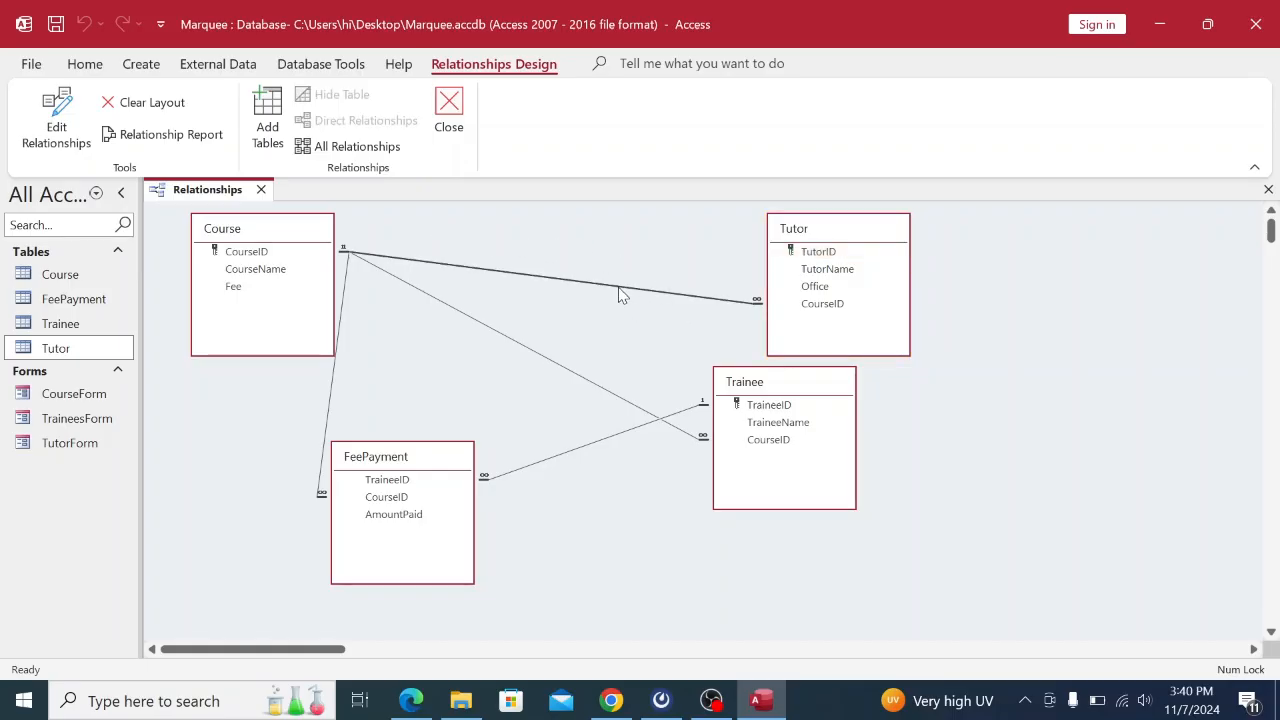
pyautogui.rightClick(614, 292)
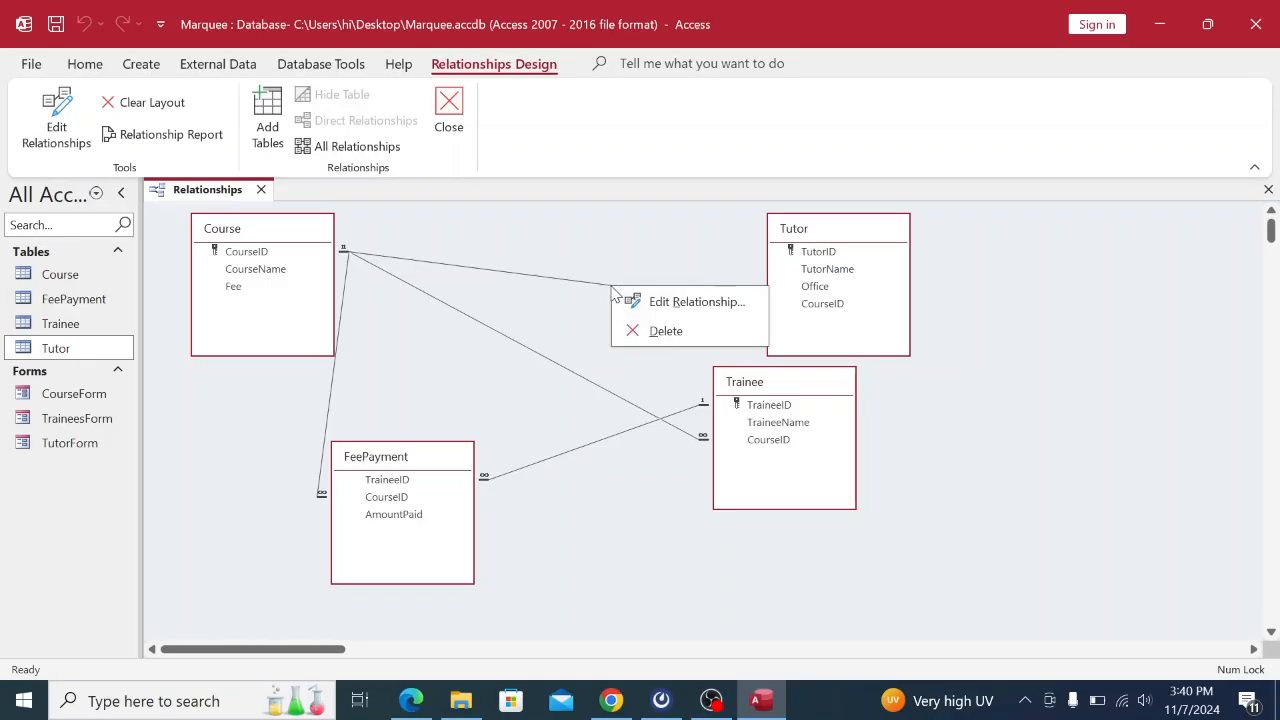
pyautogui.click(656, 311)
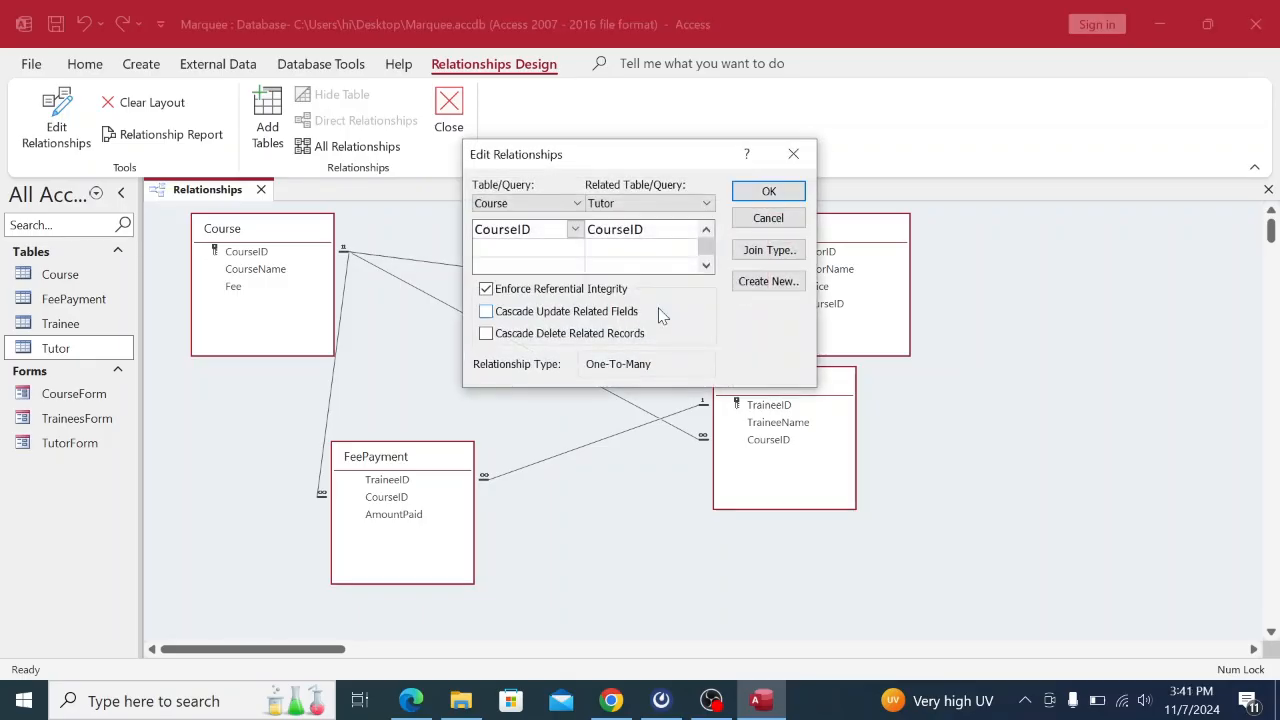
pyautogui.click(486, 289)
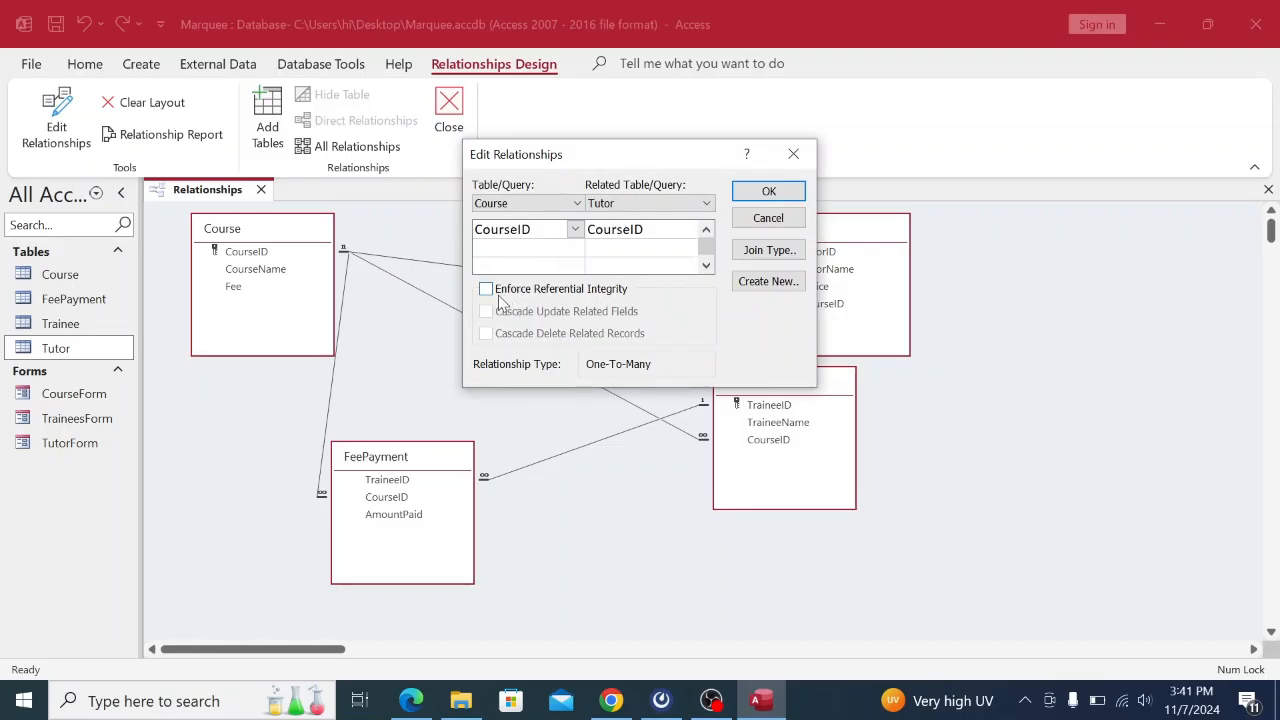
pyautogui.click(766, 193)
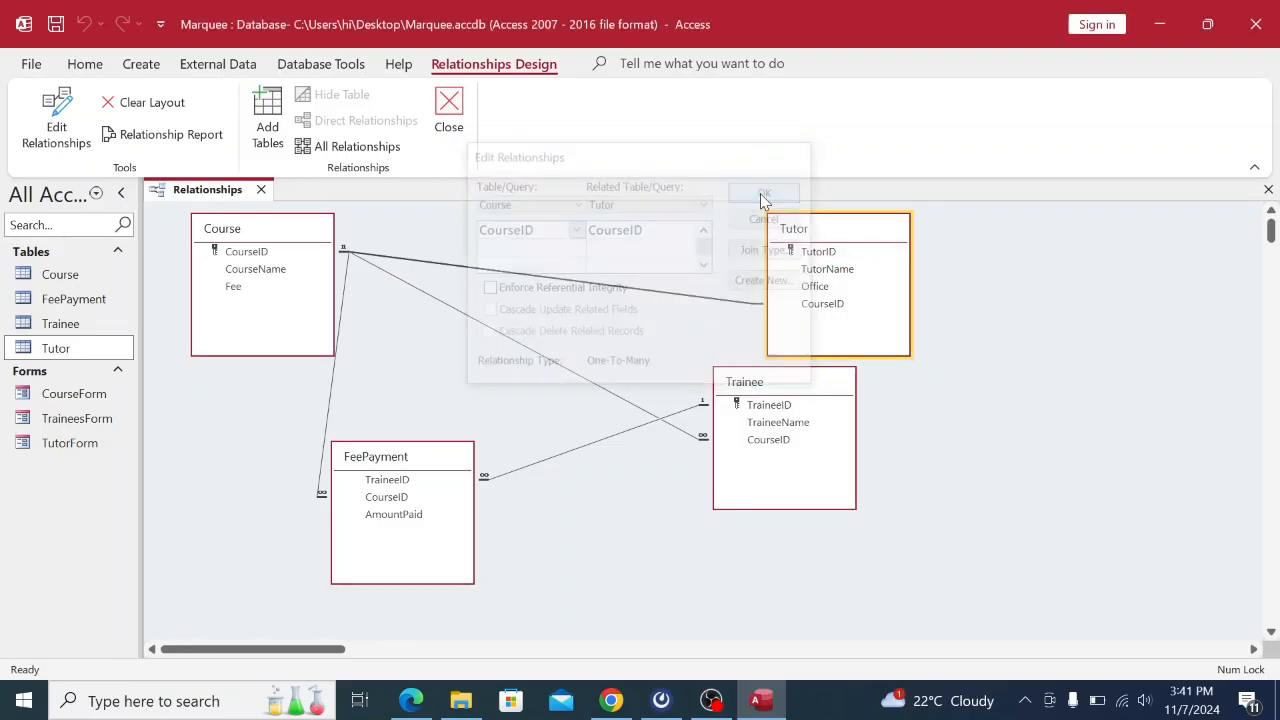
# Save the relationships layout and close the diagram.
pyautogui.rightClick(192, 189)
pyautogui.click(246, 213)
pyautogui.rightClick(238, 190)
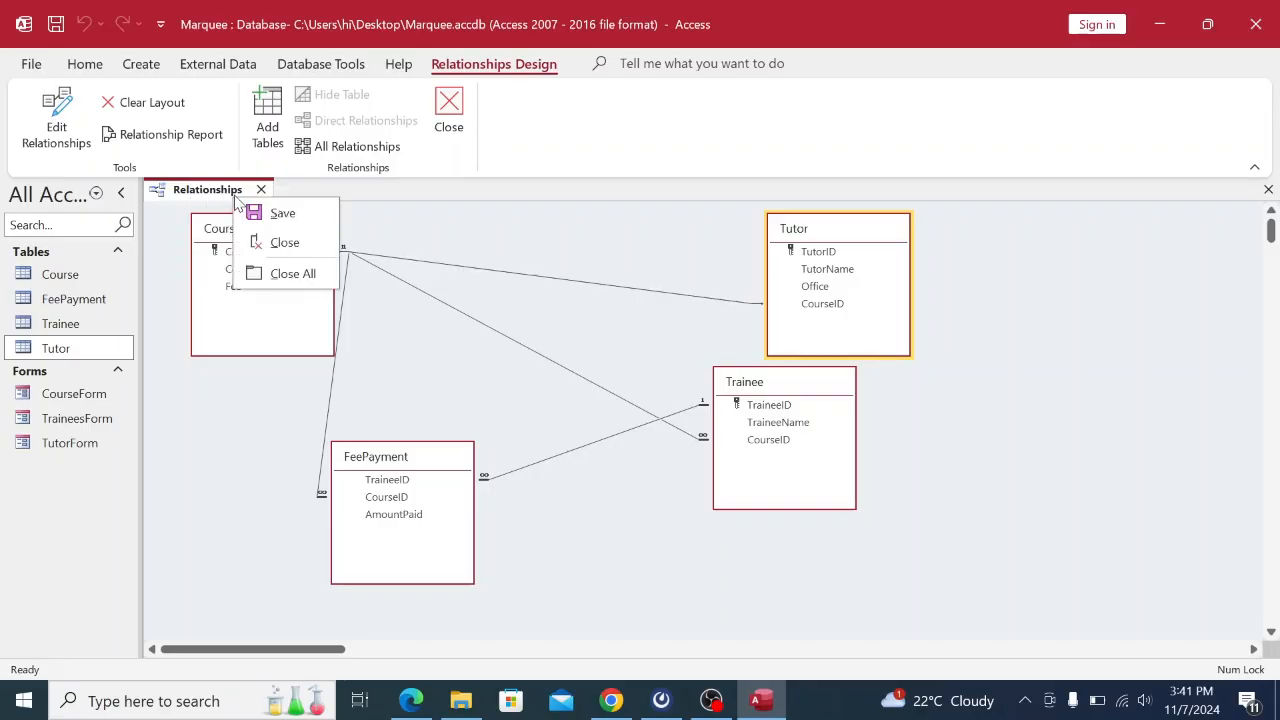
pyautogui.click(268, 238)
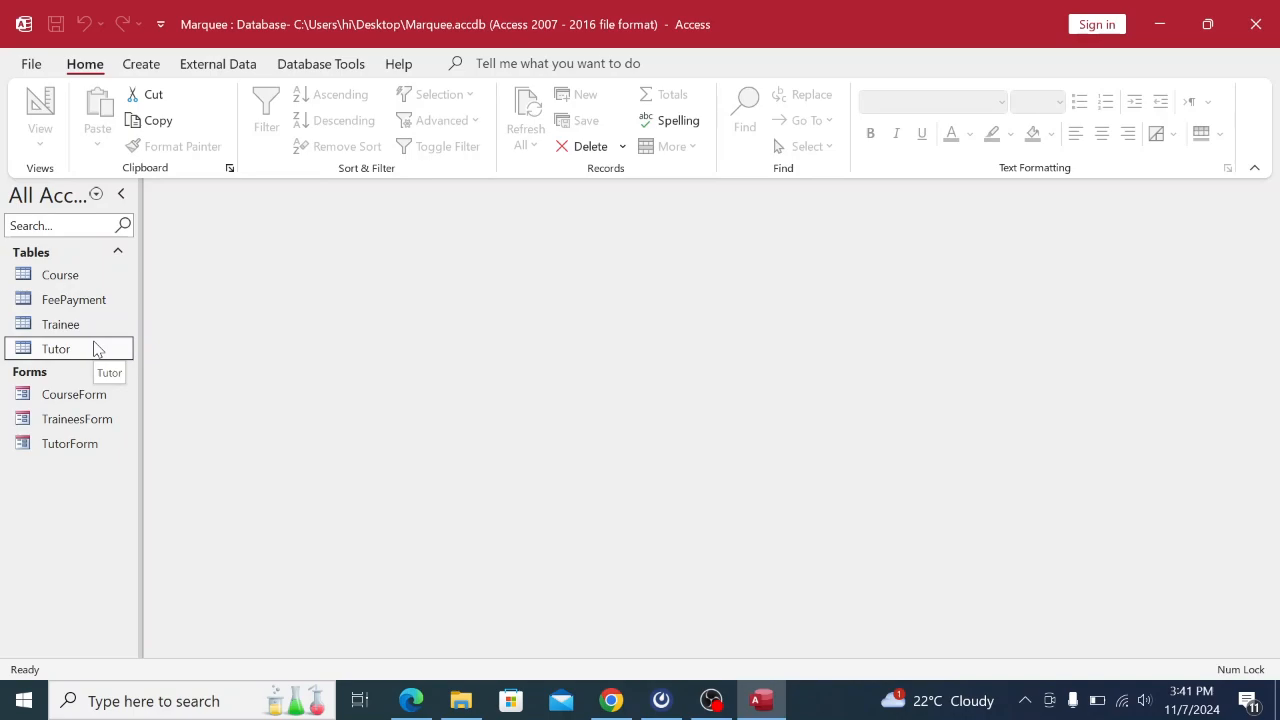
# Open TutorForm, move past the three tutor records to a new blank one, and check the PDF.
pyautogui.doubleClick(75, 444)
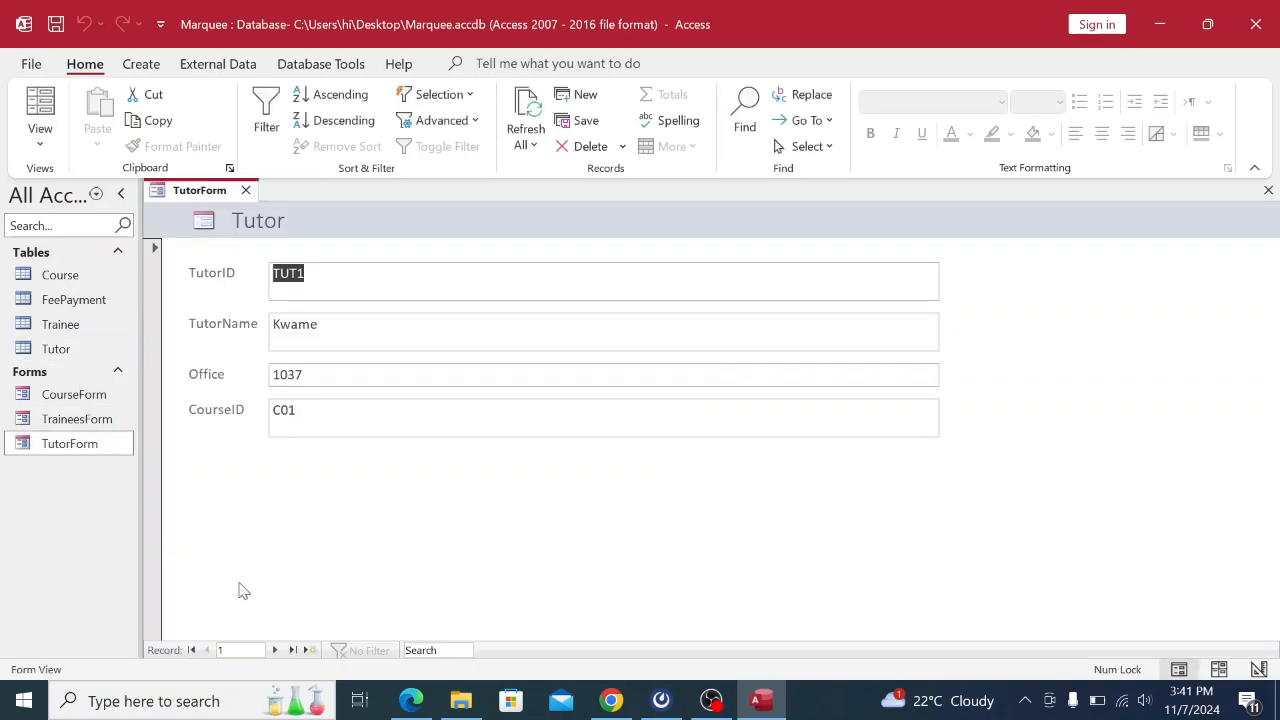
pyautogui.click(276, 650)
pyautogui.click(278, 650)
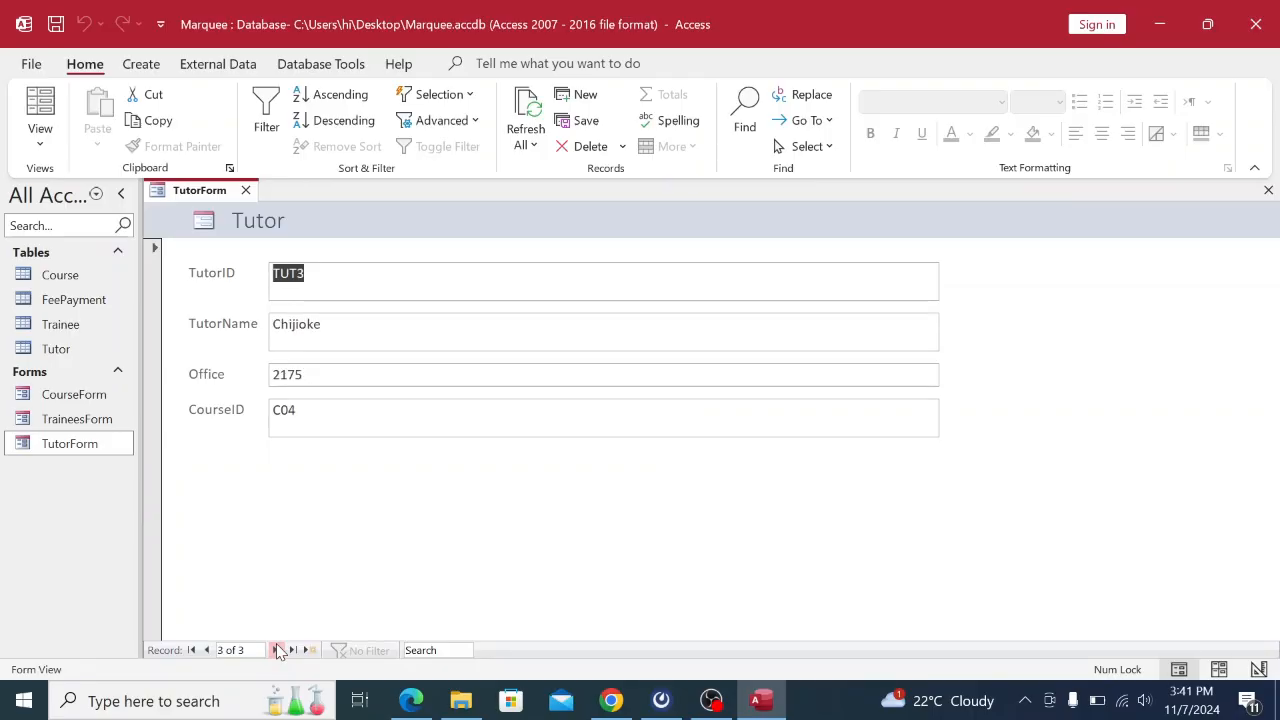
pyautogui.click(281, 650)
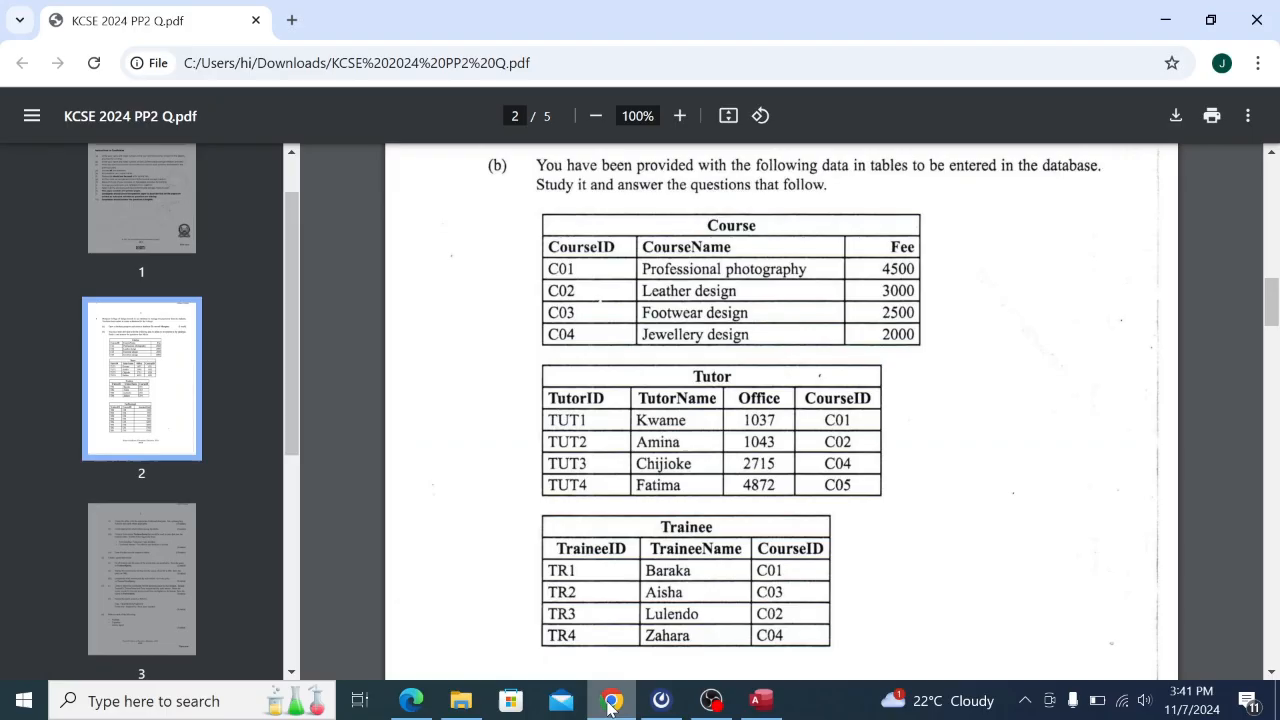
pyautogui.click(611, 700)
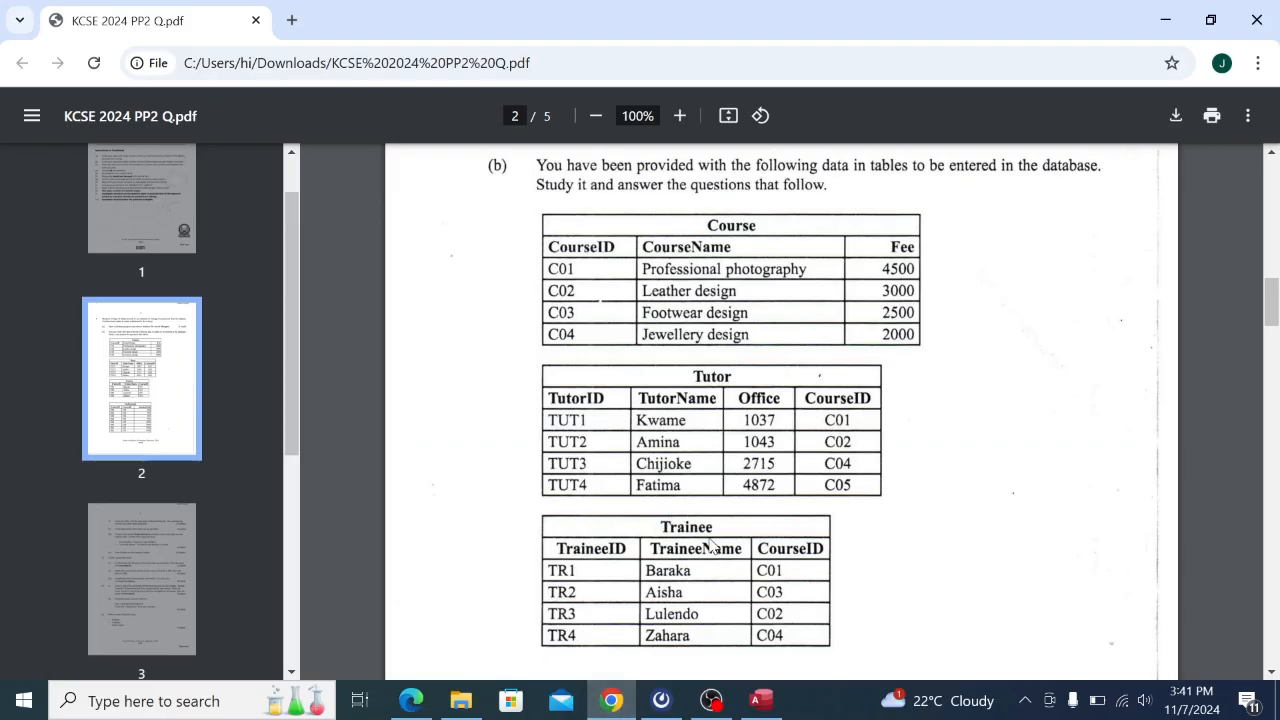
pyautogui.click(760, 700)
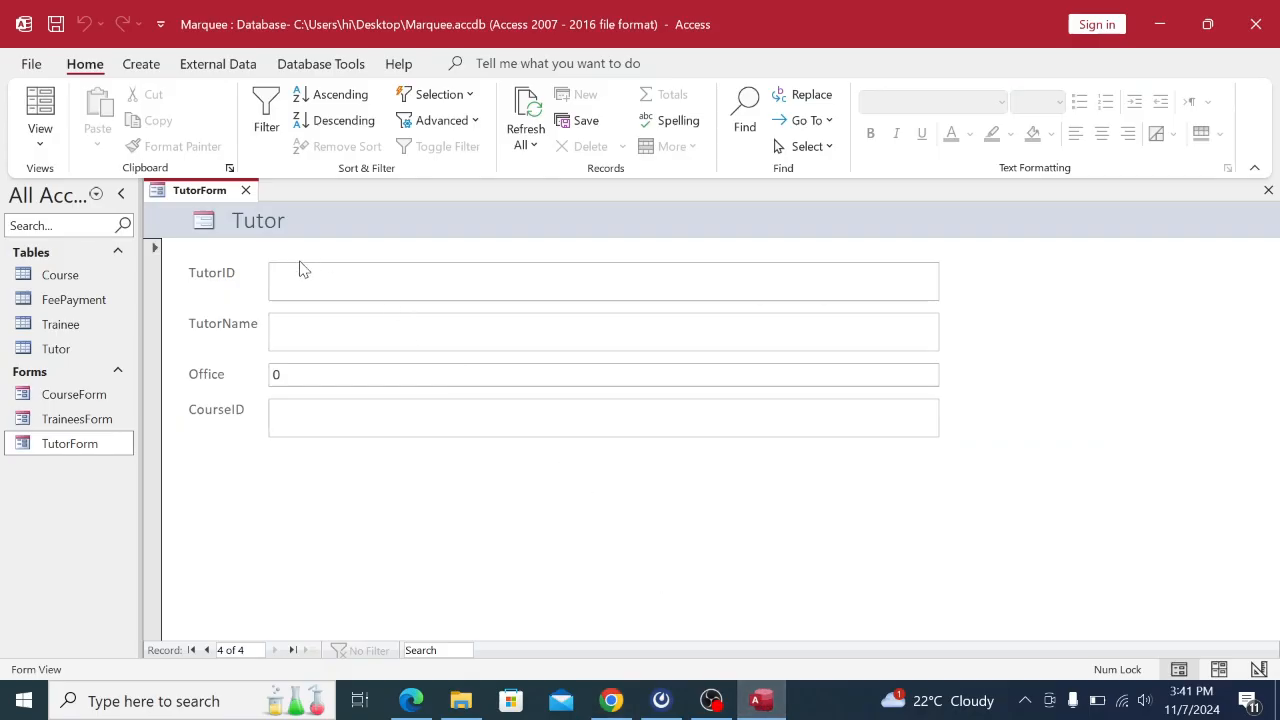
# Enter TutorID TUT4 and the fourth tutor's name.
pyautogui.press('capslock')
pyautogui.write('TUT4')
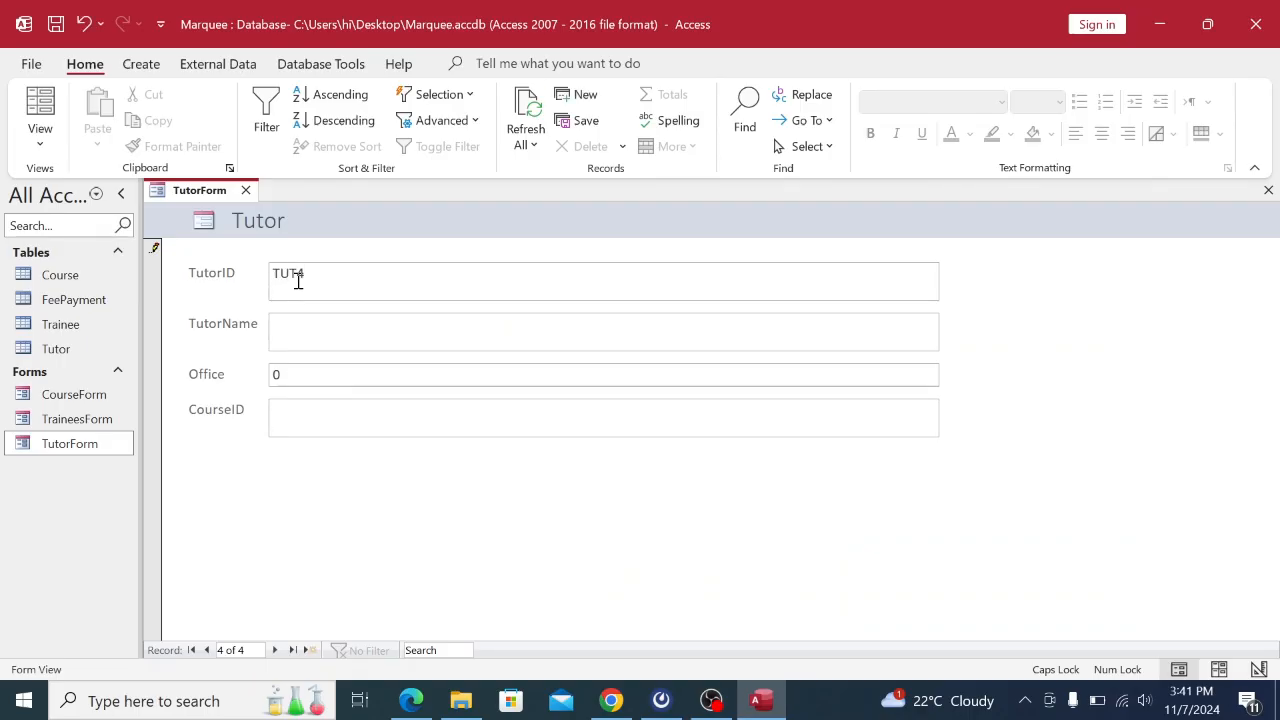
pyautogui.click(291, 347)
pyautogui.write('F')
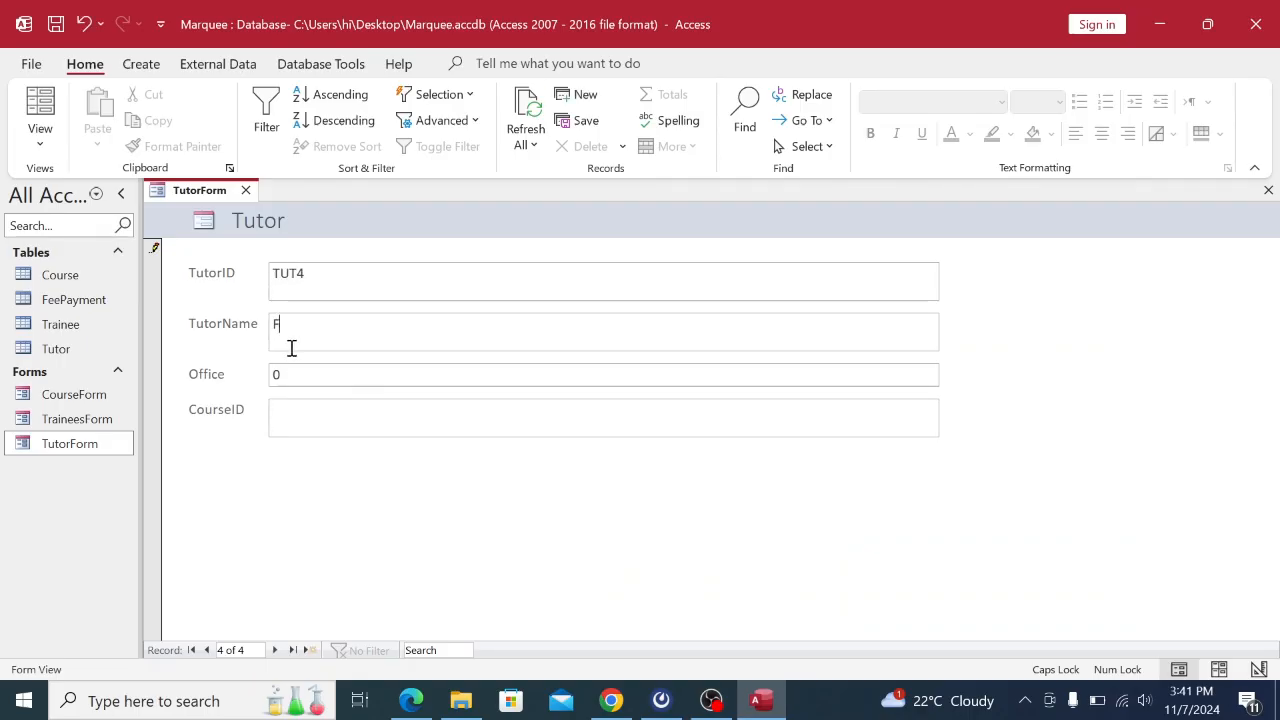
pyautogui.press('capslock')
pyautogui.write('a')
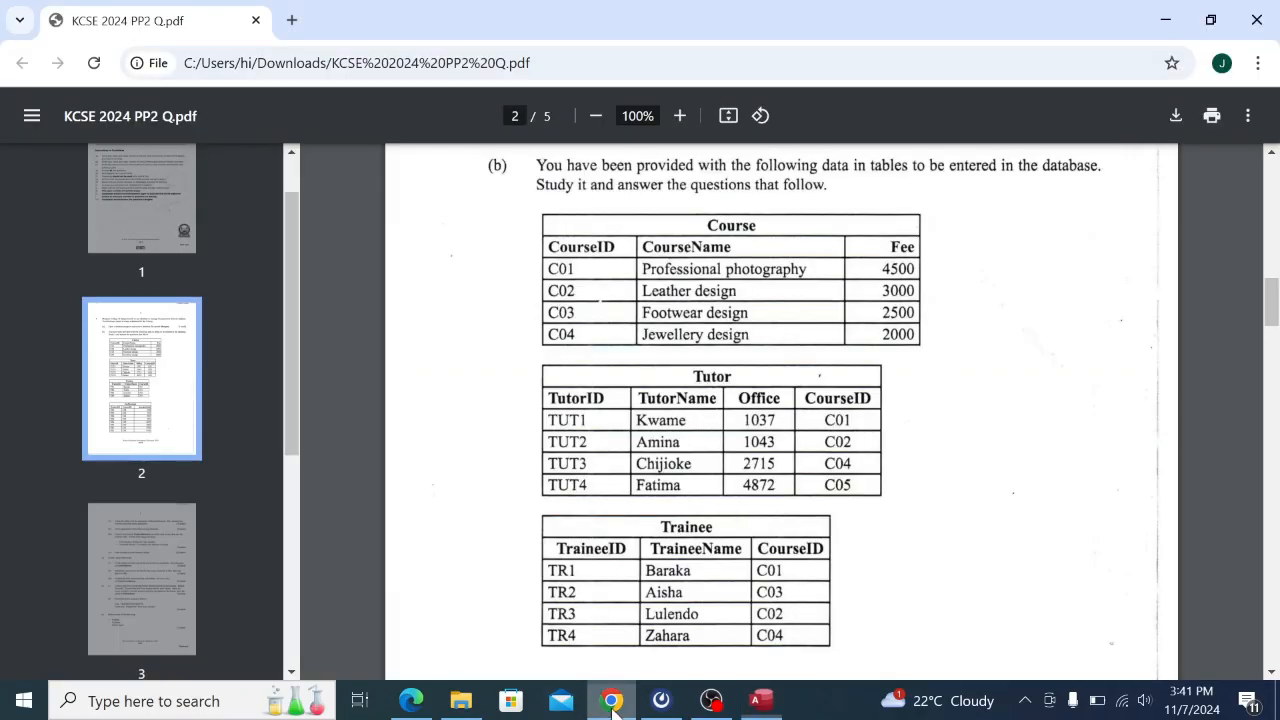
# Begin replacing the default 0 in Office with 4872.
pyautogui.click(611, 701)
pyautogui.click(762, 700)
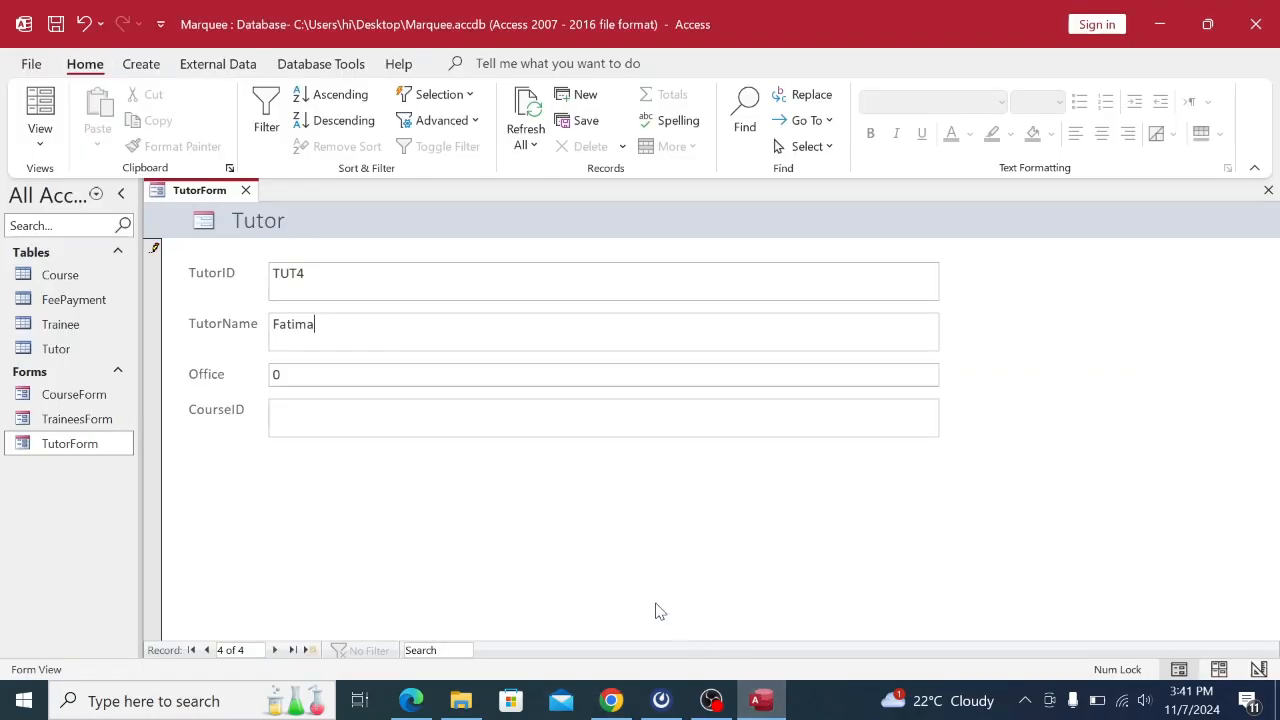
pyautogui.doubleClick(289, 373)
pyautogui.write('4872')
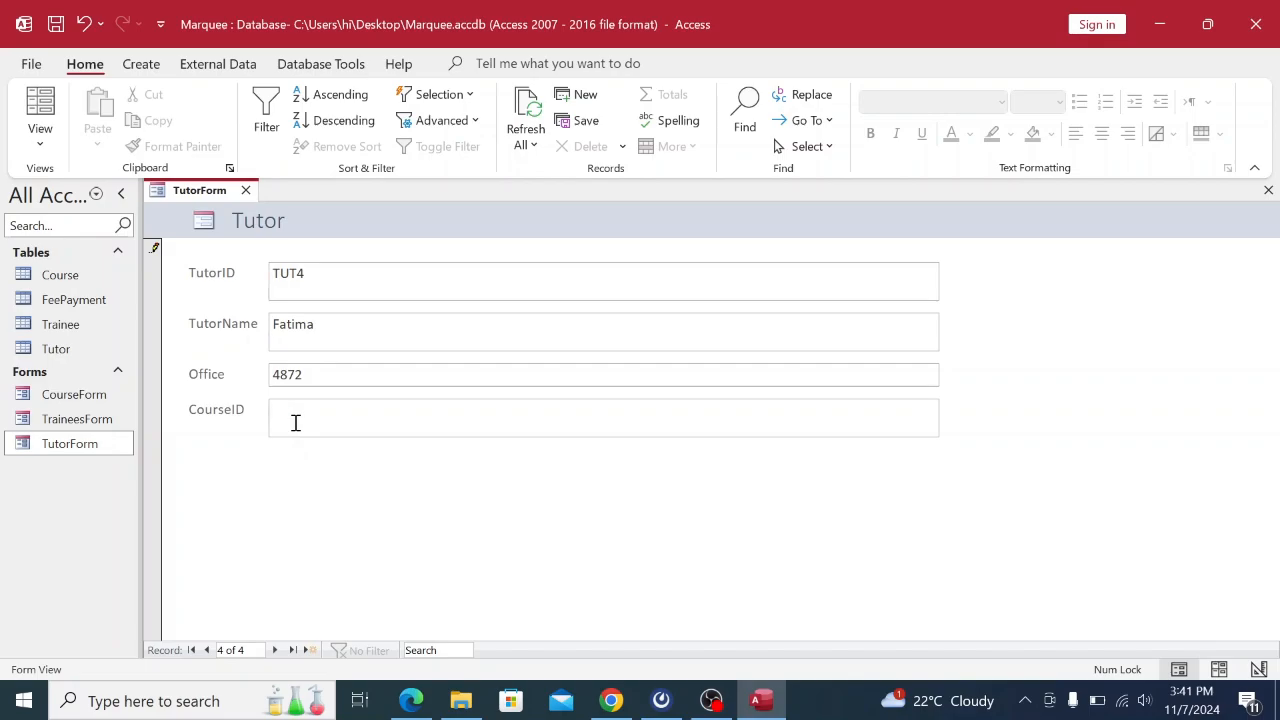
# Enter CourseID C05 for tutor TUT4, then move to a new blank tutor record.
pyautogui.press('capslock')
pyautogui.press('capslock')
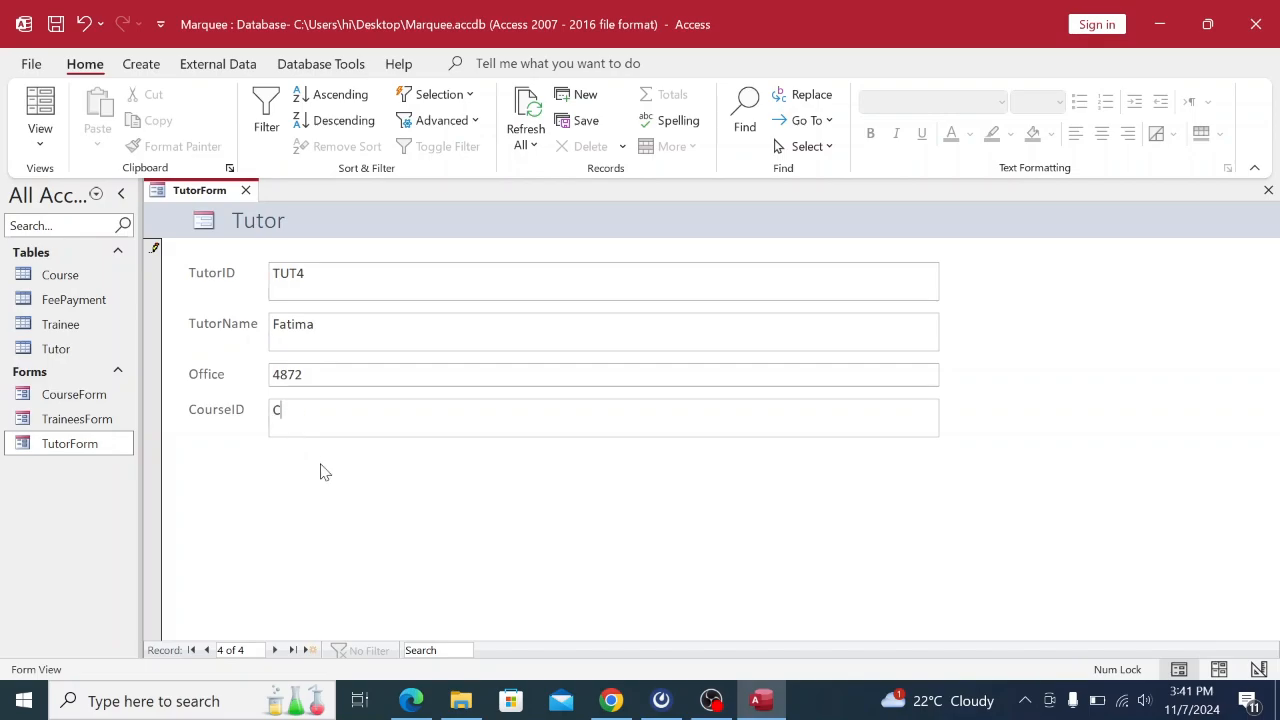
pyautogui.click(611, 700)
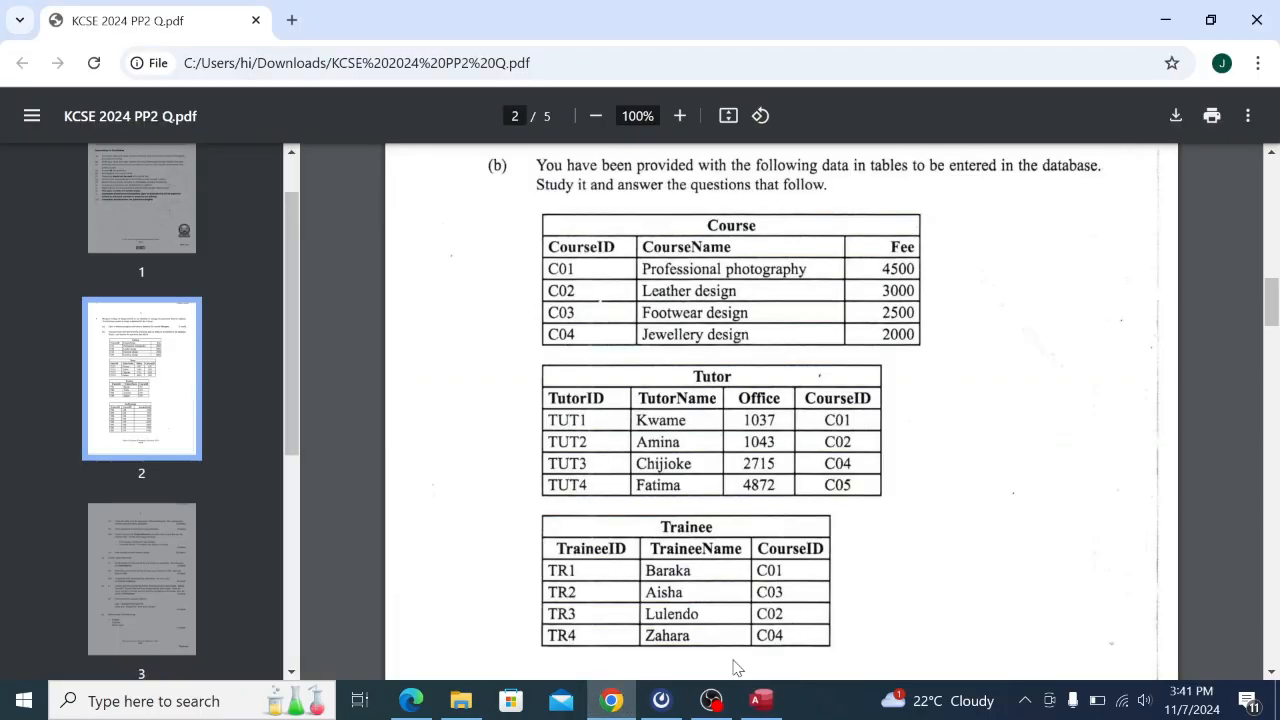
pyautogui.click(770, 700)
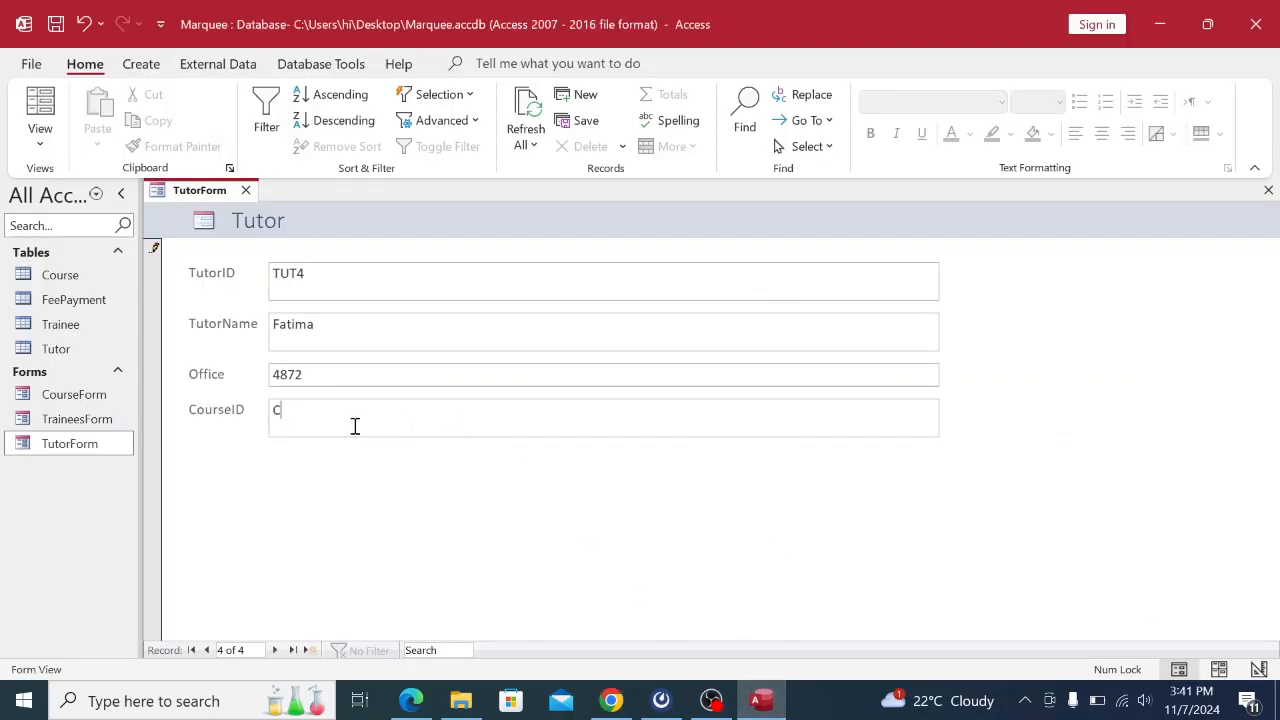
pyautogui.click(276, 650)
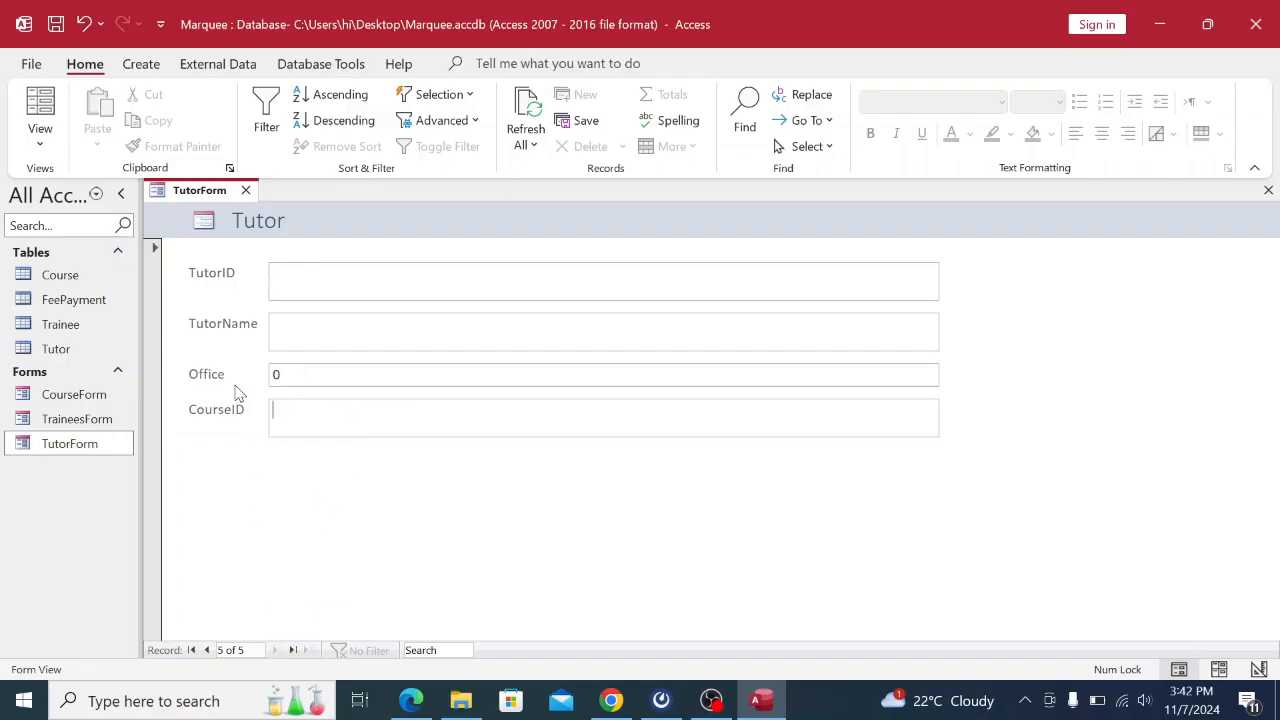
# Check the Tutor table's records, then close TutorForm and the Tutor table.
pyautogui.doubleClick(94, 358)
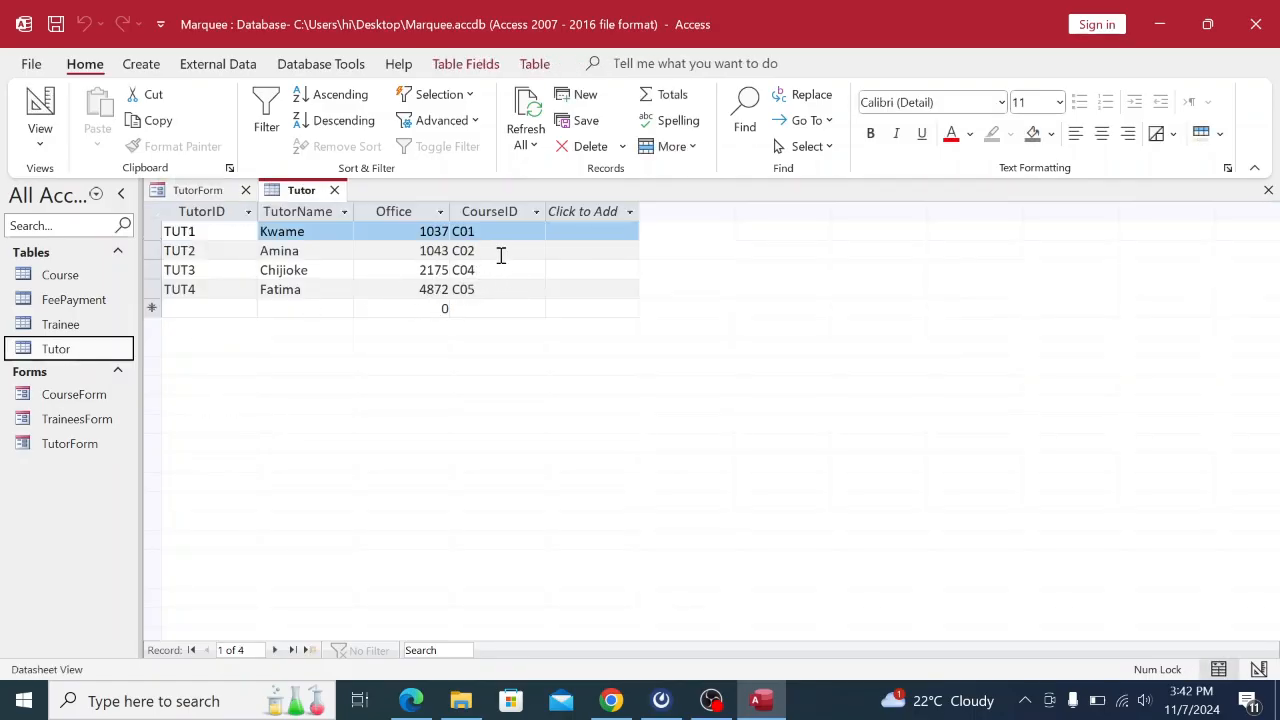
pyautogui.rightClick(224, 195)
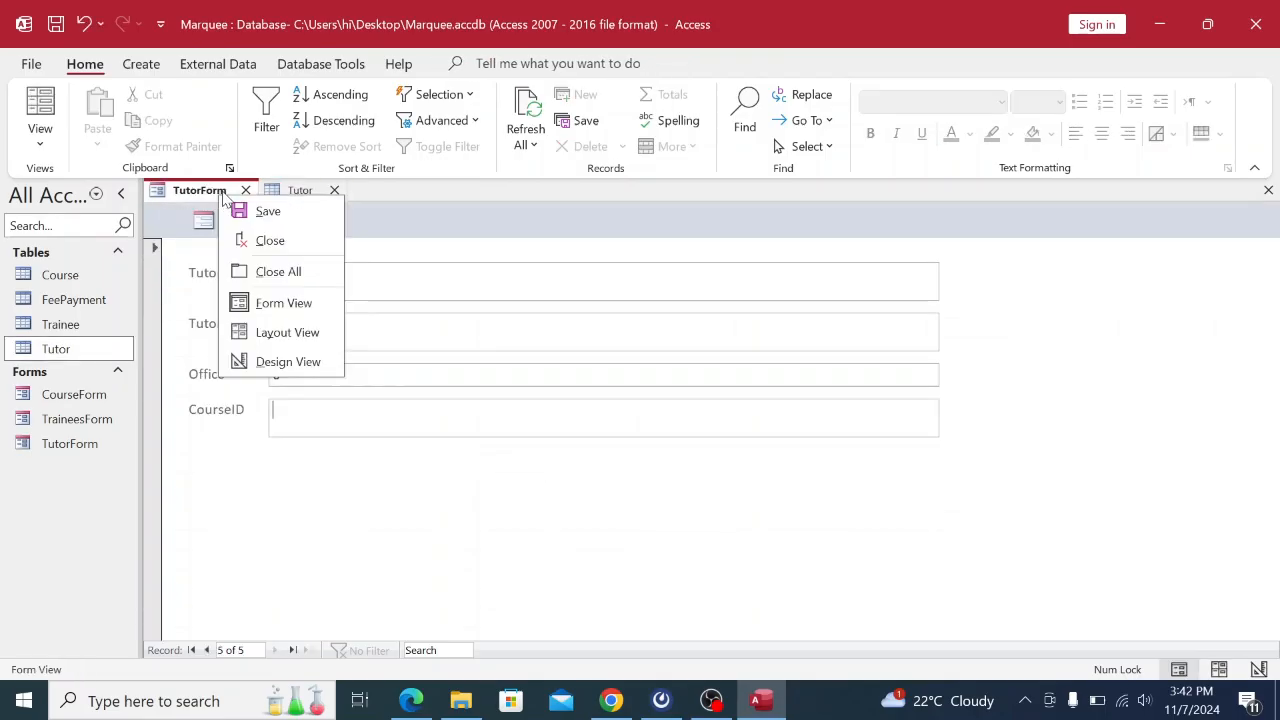
pyautogui.click(262, 243)
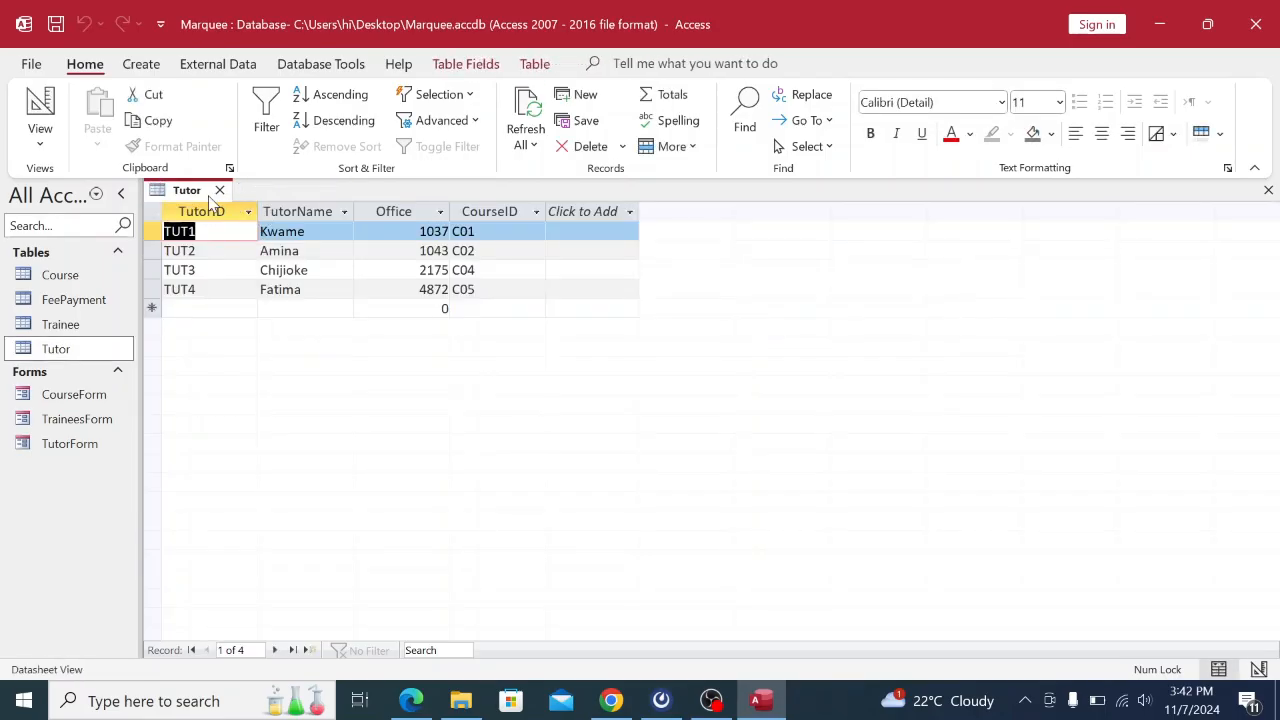
pyautogui.rightClick(204, 196)
pyautogui.click(252, 241)
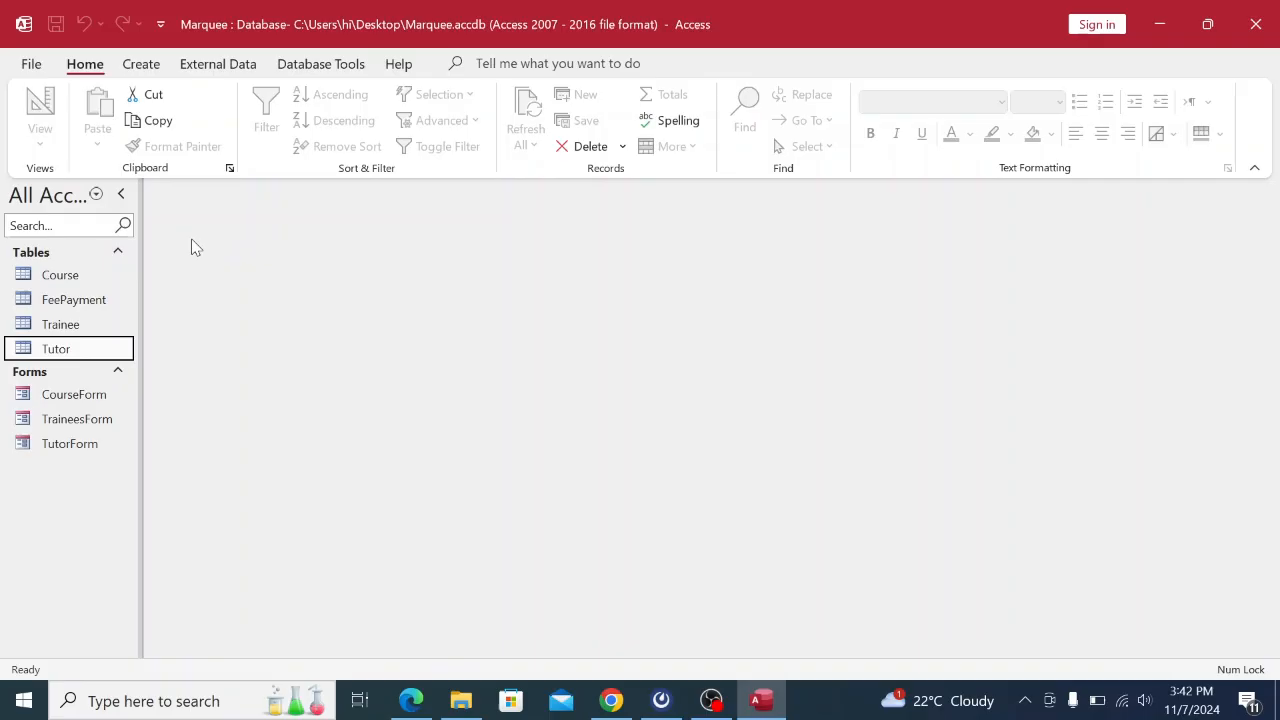
# Open the Course, FeePayment, Trainee and Tutor tables, close them all, and return to the exam PDF.
pyautogui.doubleClick(108, 277)
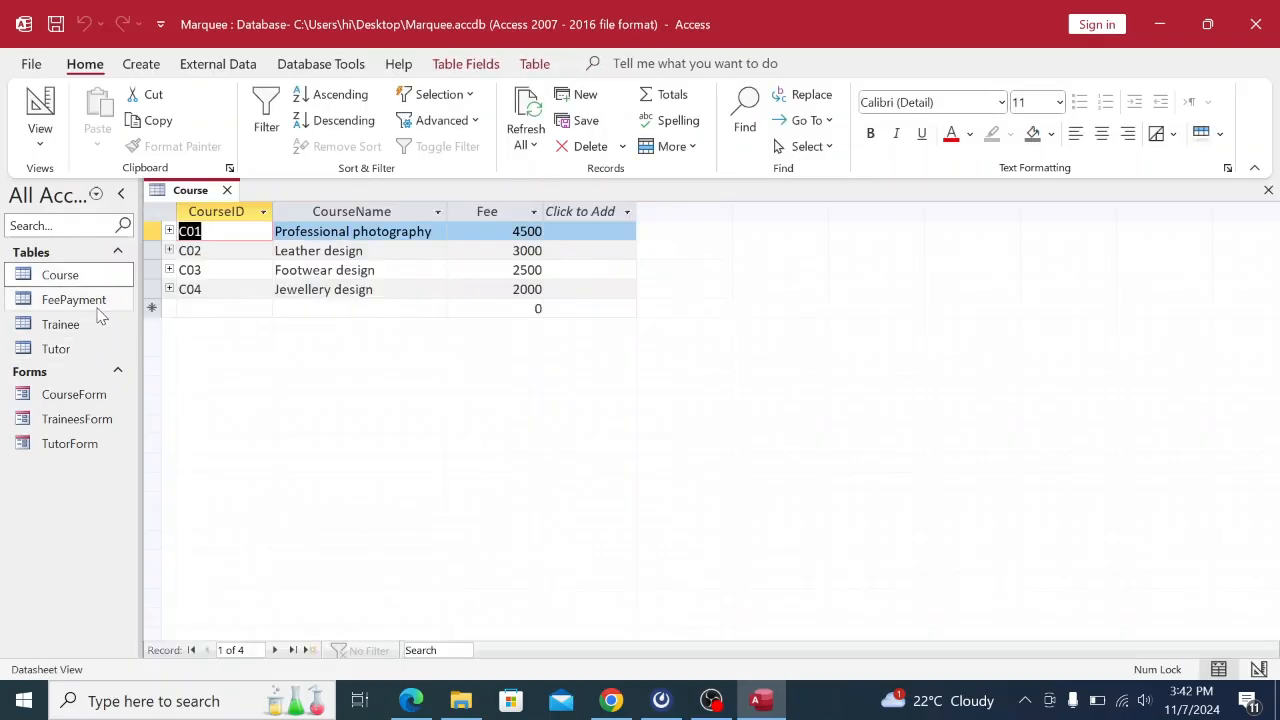
pyautogui.doubleClick(98, 310)
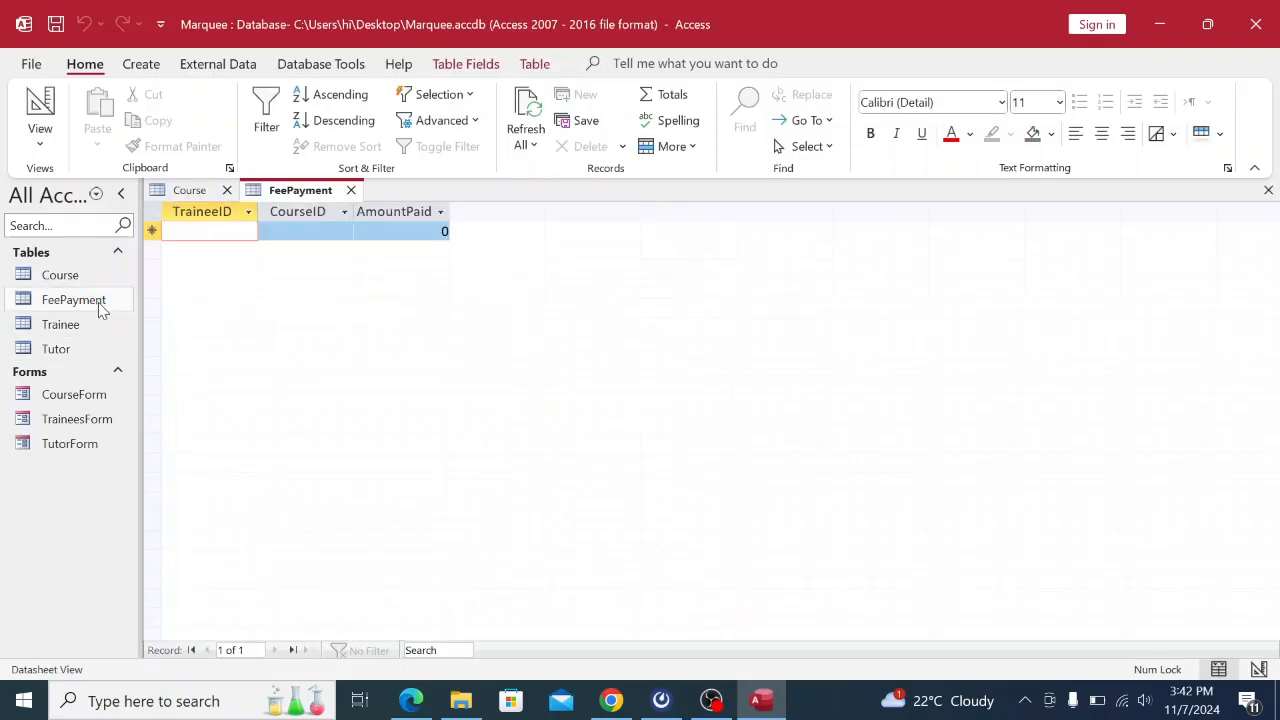
pyautogui.doubleClick(86, 333)
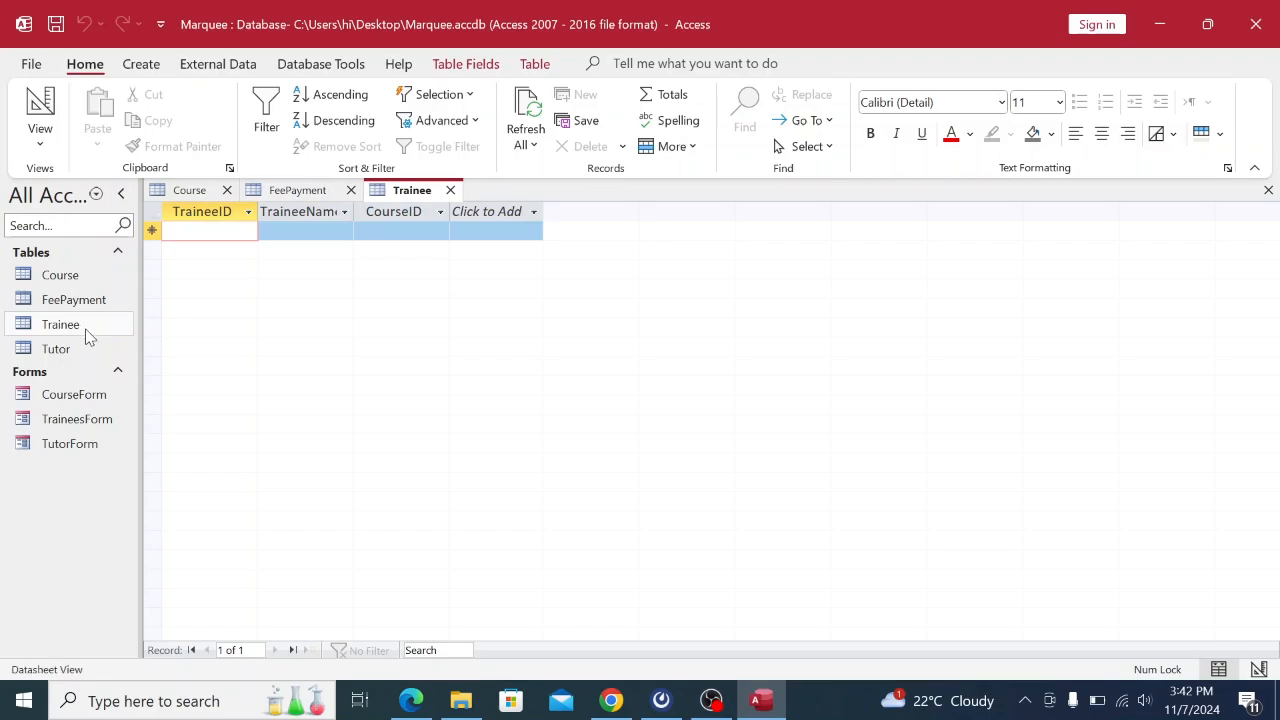
pyautogui.doubleClick(83, 357)
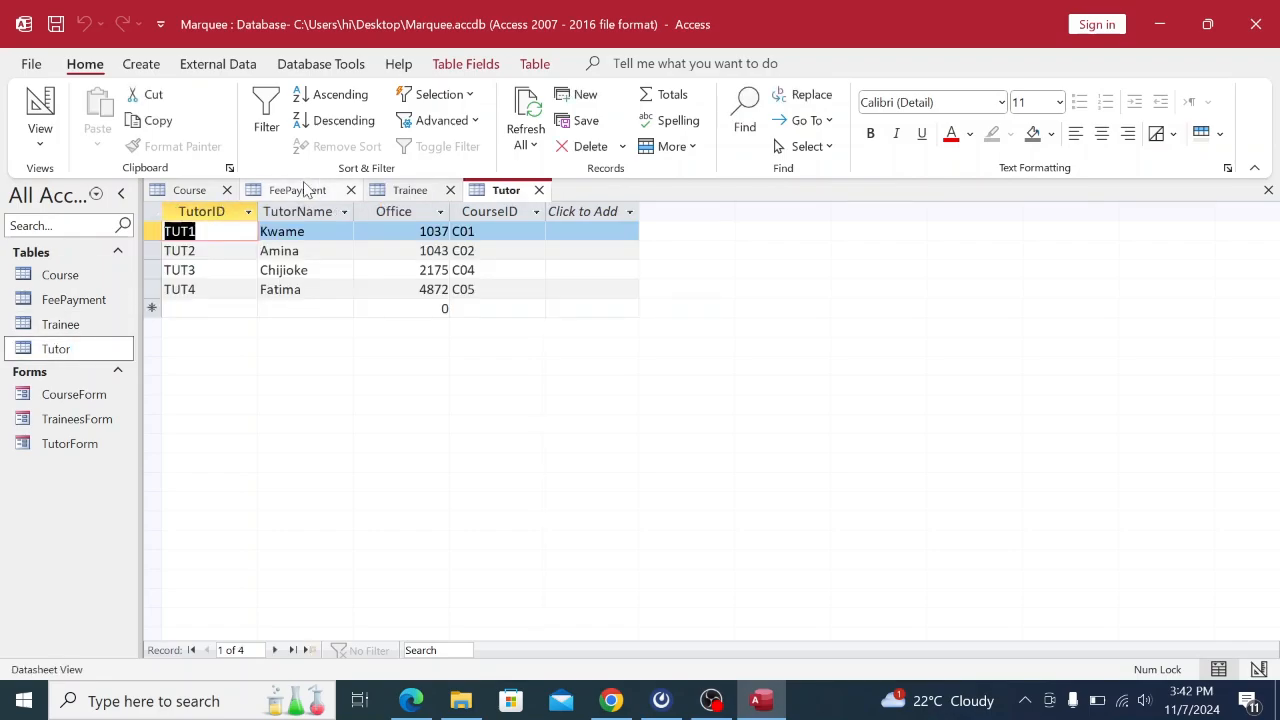
pyautogui.rightClick(287, 198)
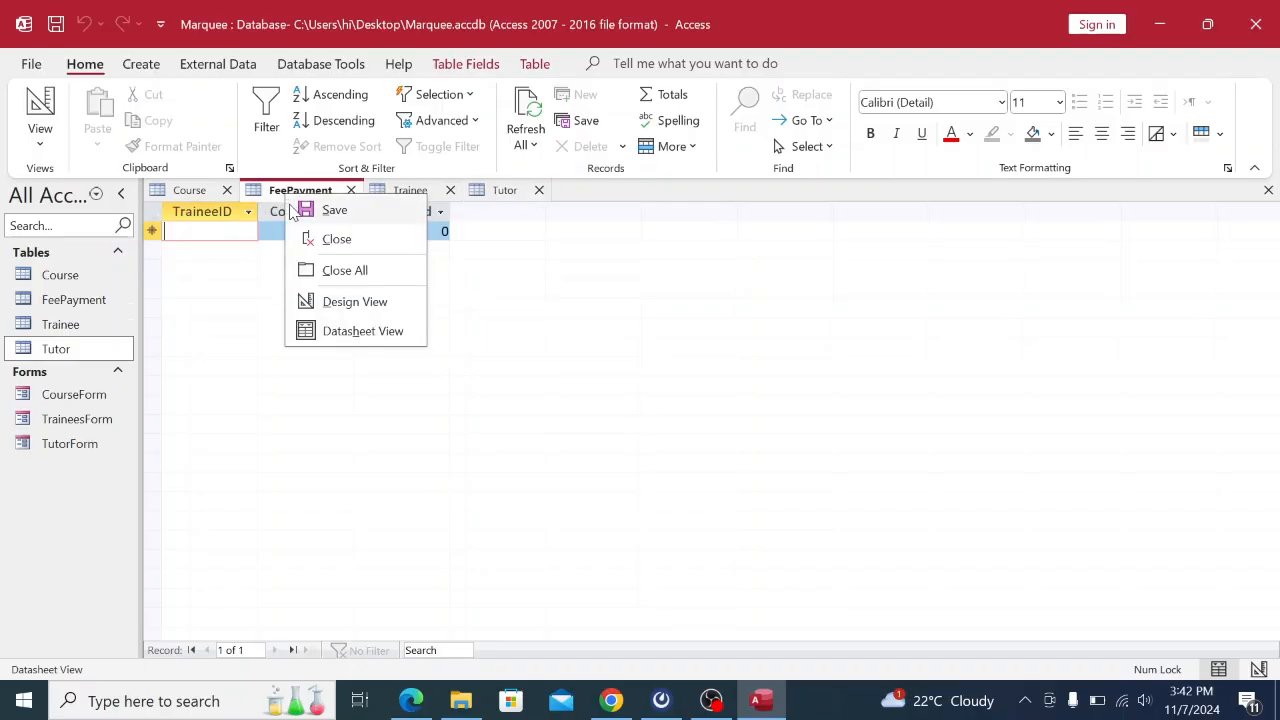
pyautogui.click(333, 272)
pyautogui.click(611, 700)
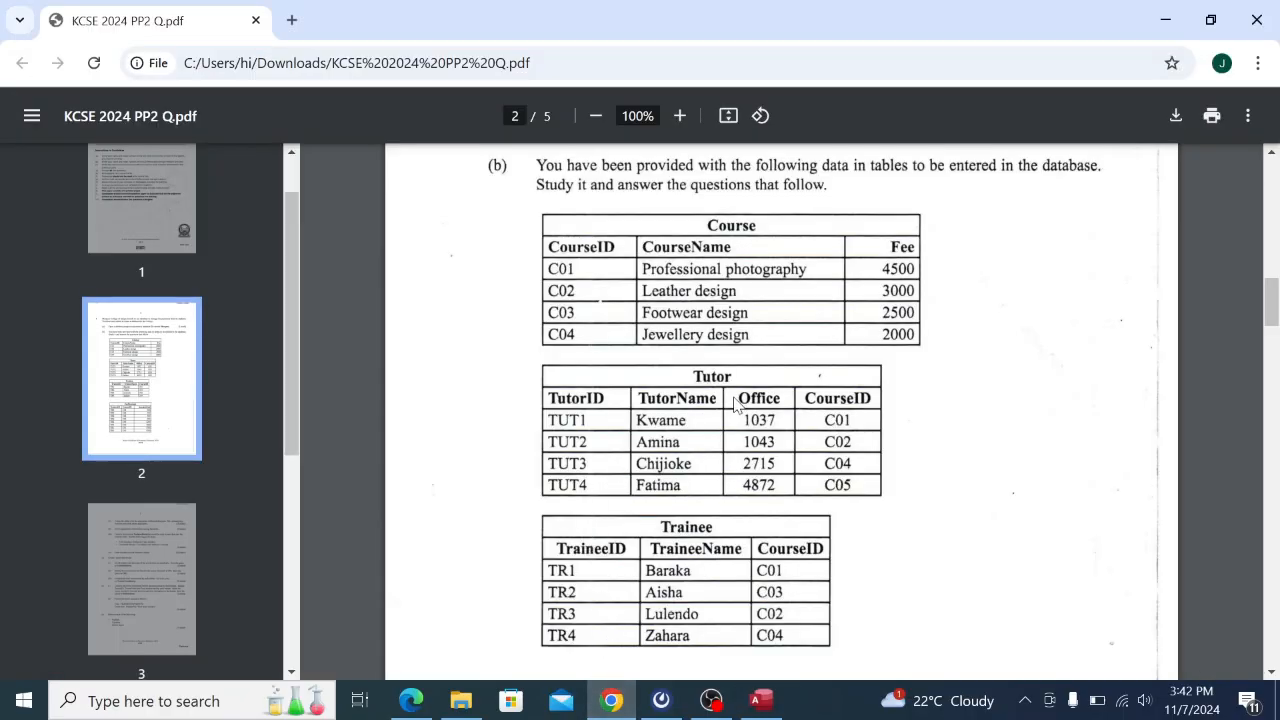
# Read the page 3 tasks and page 2 data tables, then return to Access and select TraineesForm.
pyautogui.scroll(-10, 730, 440)
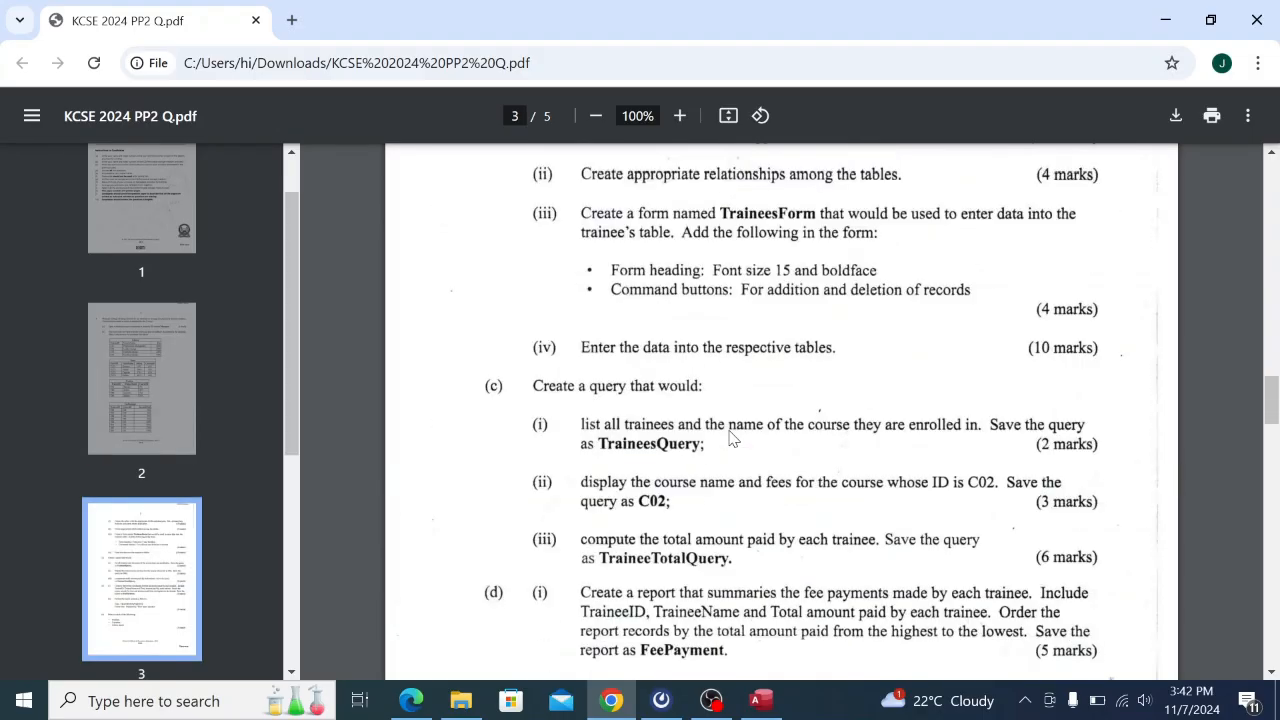
pyautogui.scroll(1, 730, 440)
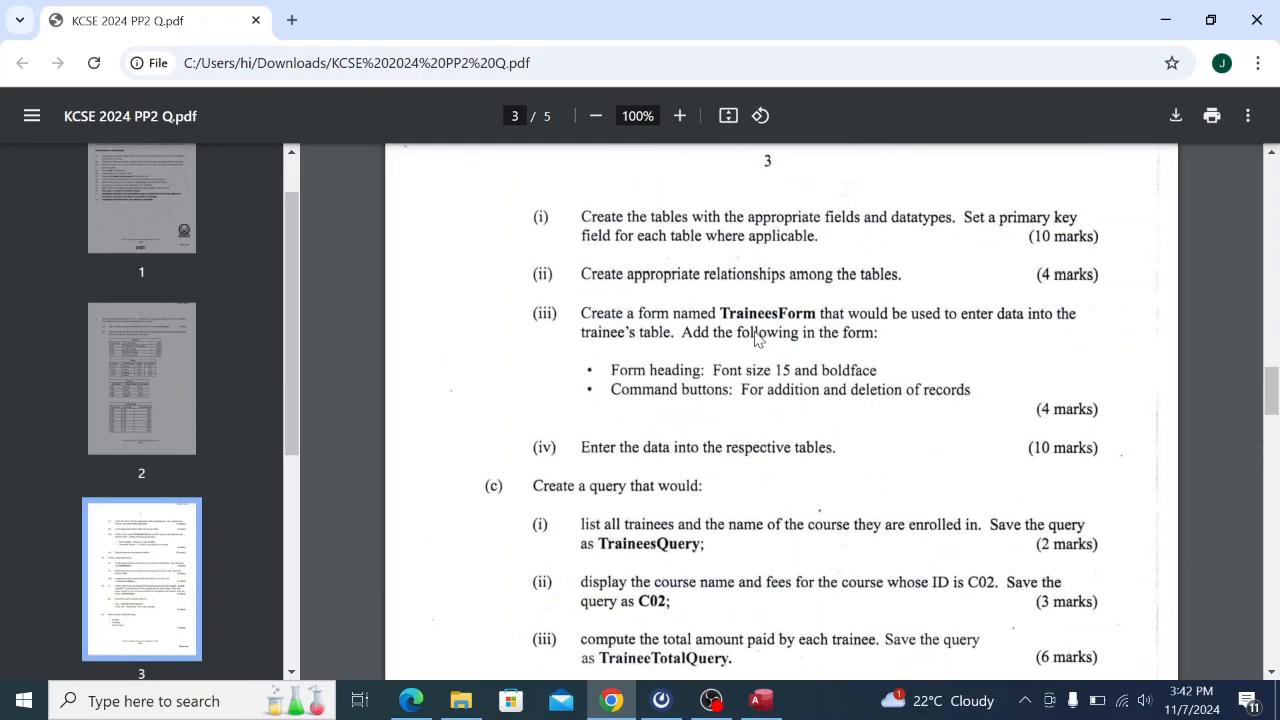
pyautogui.scroll(9, 751, 344)
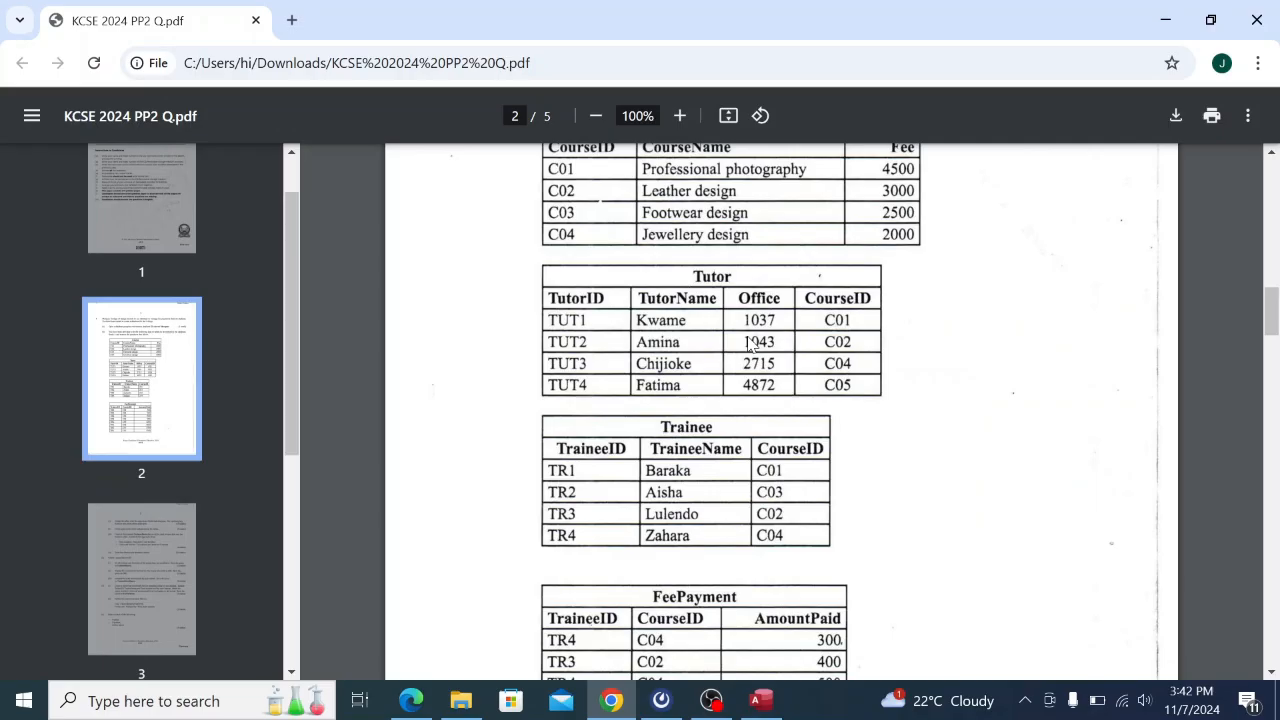
pyautogui.click(757, 704)
pyautogui.click(48, 424)
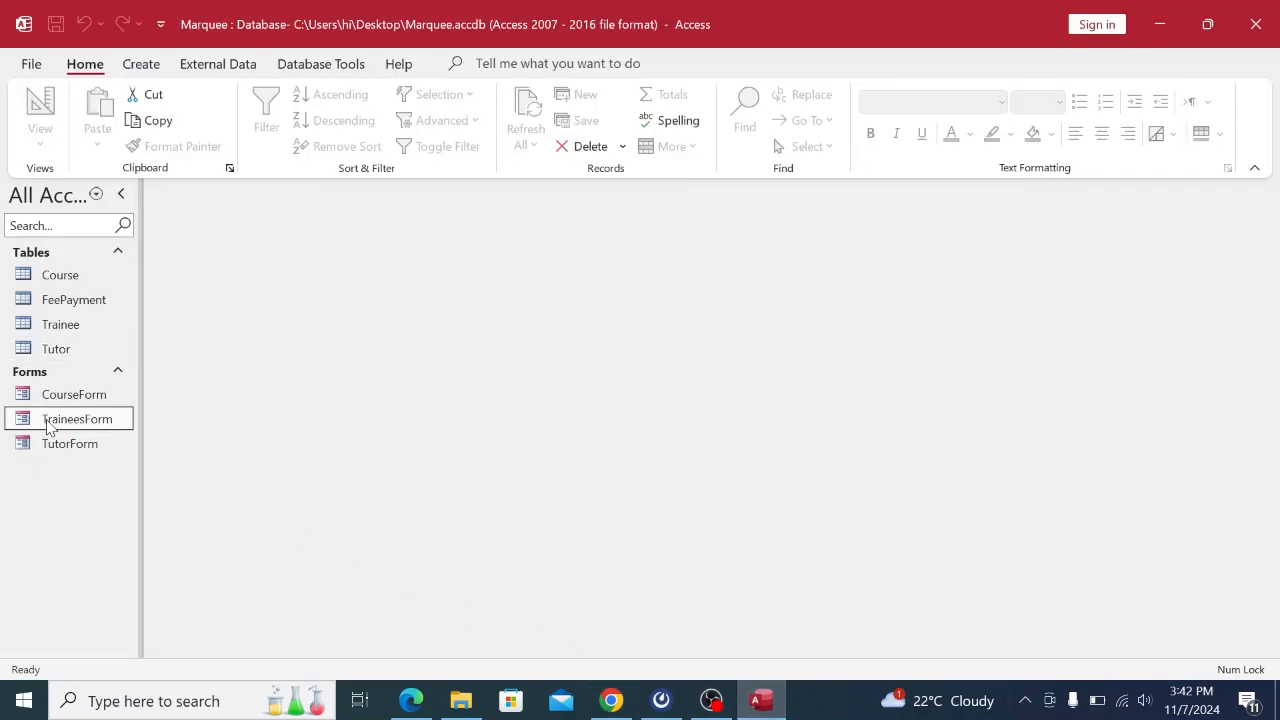
# Open TraineesForm in Form View and check the trainee data in the exam PDF.
pyautogui.doubleClick(48, 424)
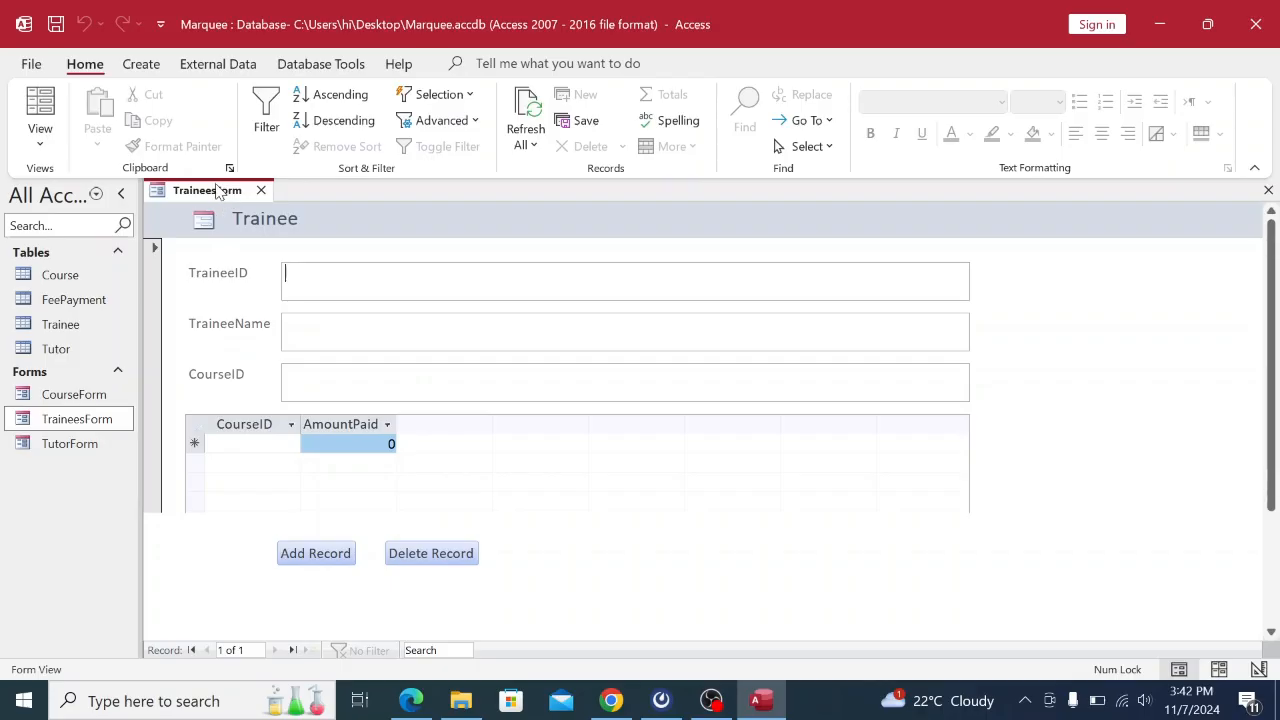
pyautogui.rightClick(218, 192)
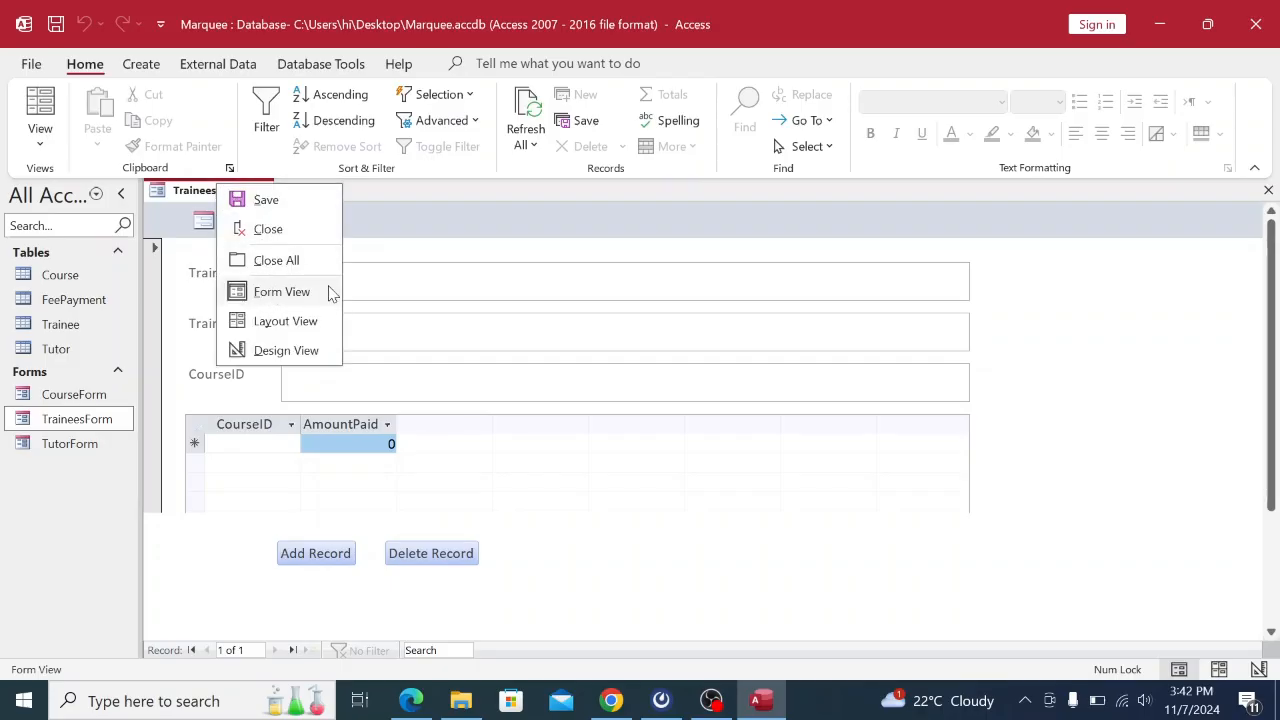
pyautogui.click(312, 291)
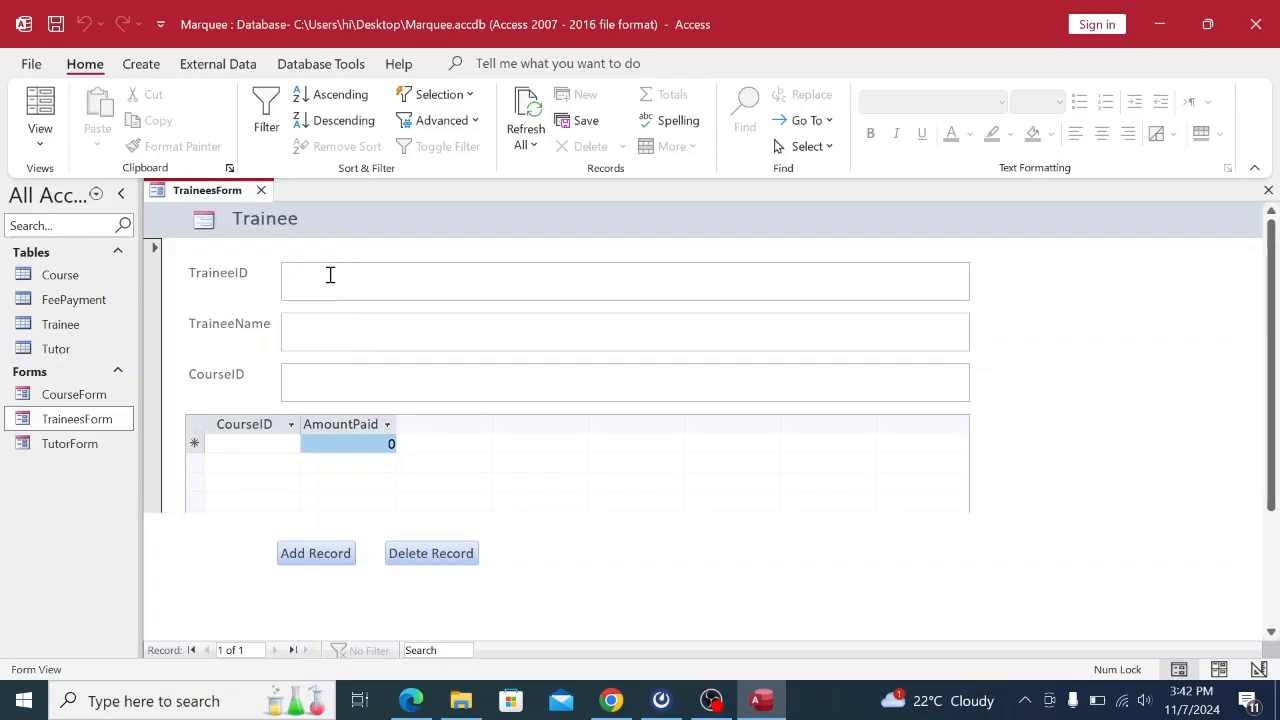
pyautogui.click(330, 275)
pyautogui.click(611, 700)
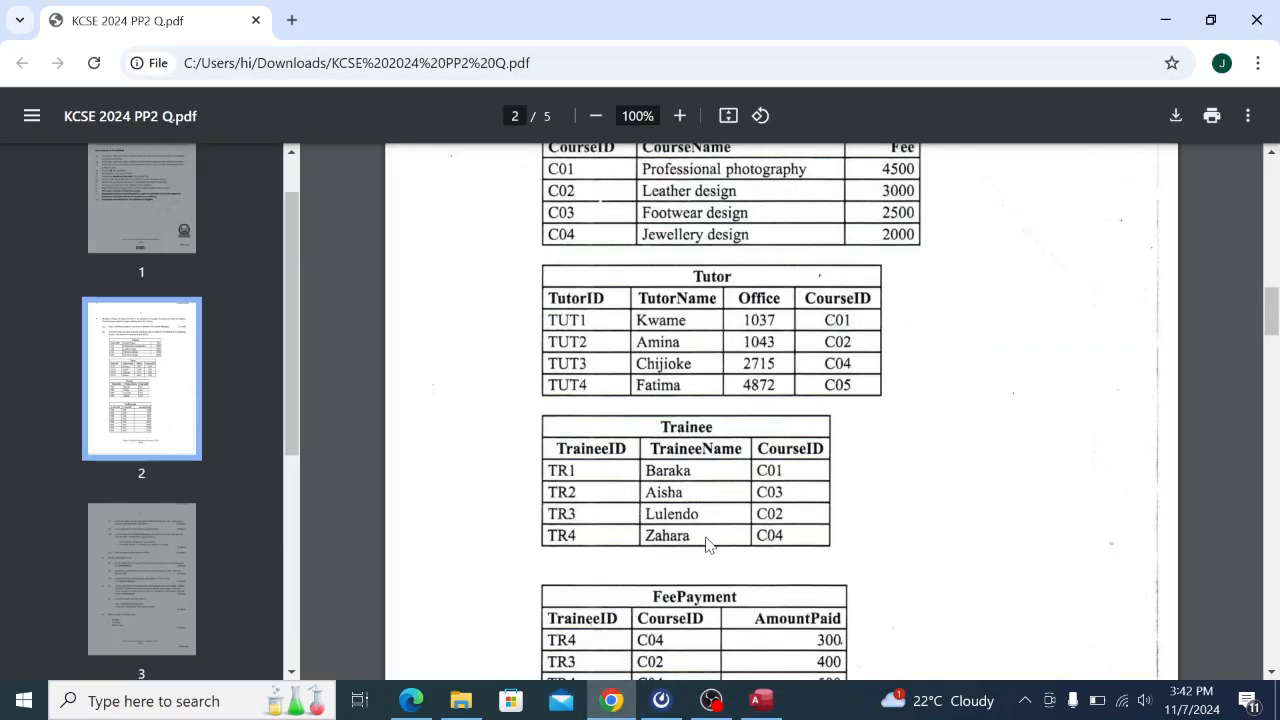
pyautogui.click(780, 710)
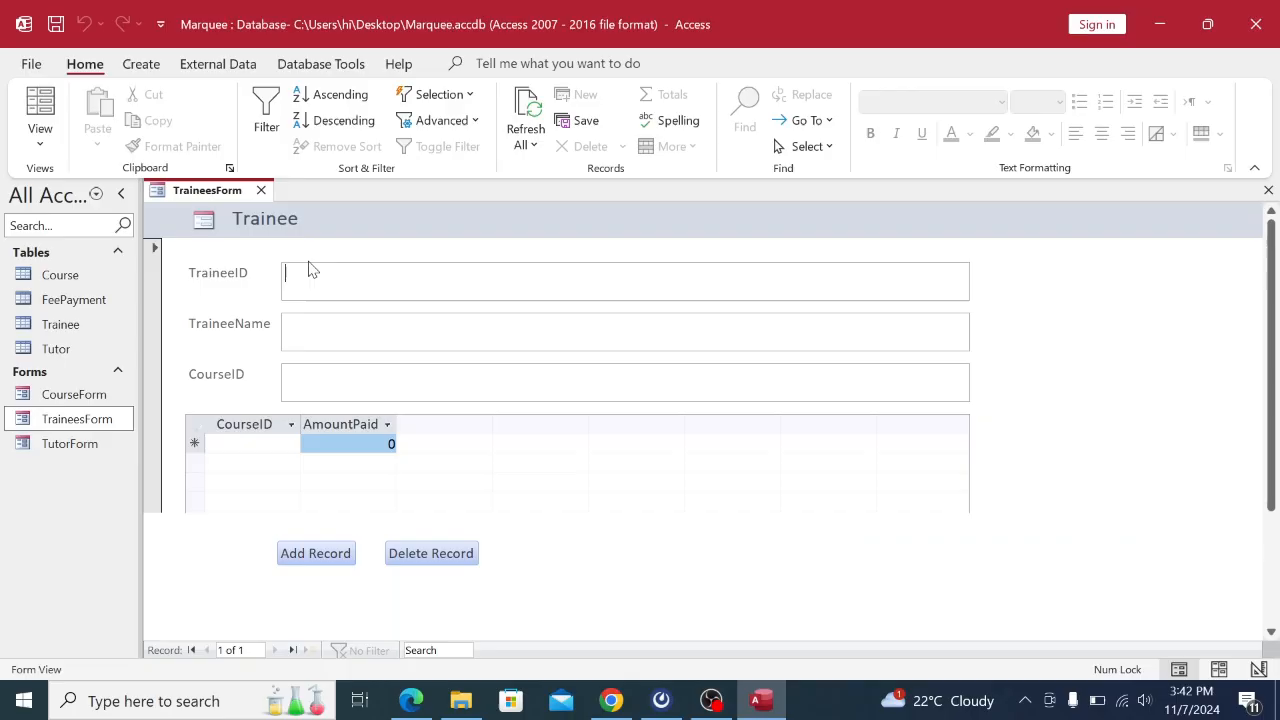
# Enter trainee TR1 with its name and course ID, then save the record.
pyautogui.write('t')
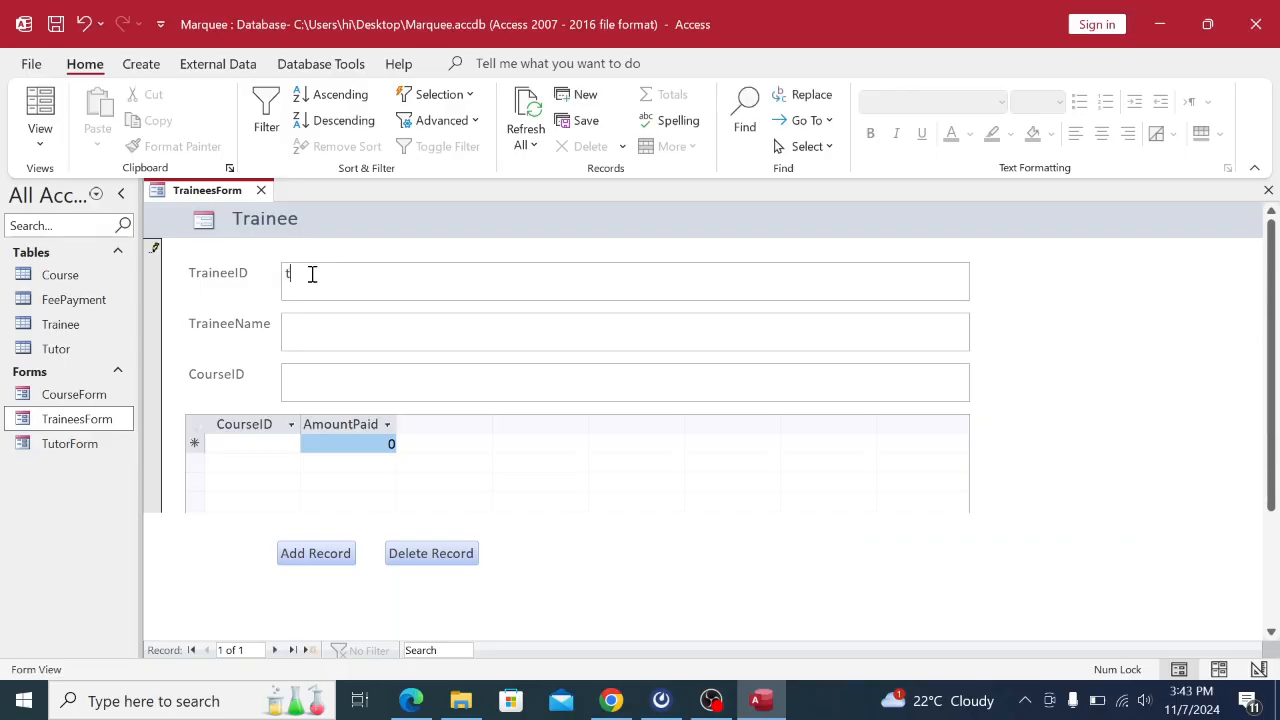
pyautogui.press('capslock')
pyautogui.click(305, 318)
pyautogui.press('capslock')
pyautogui.click(611, 700)
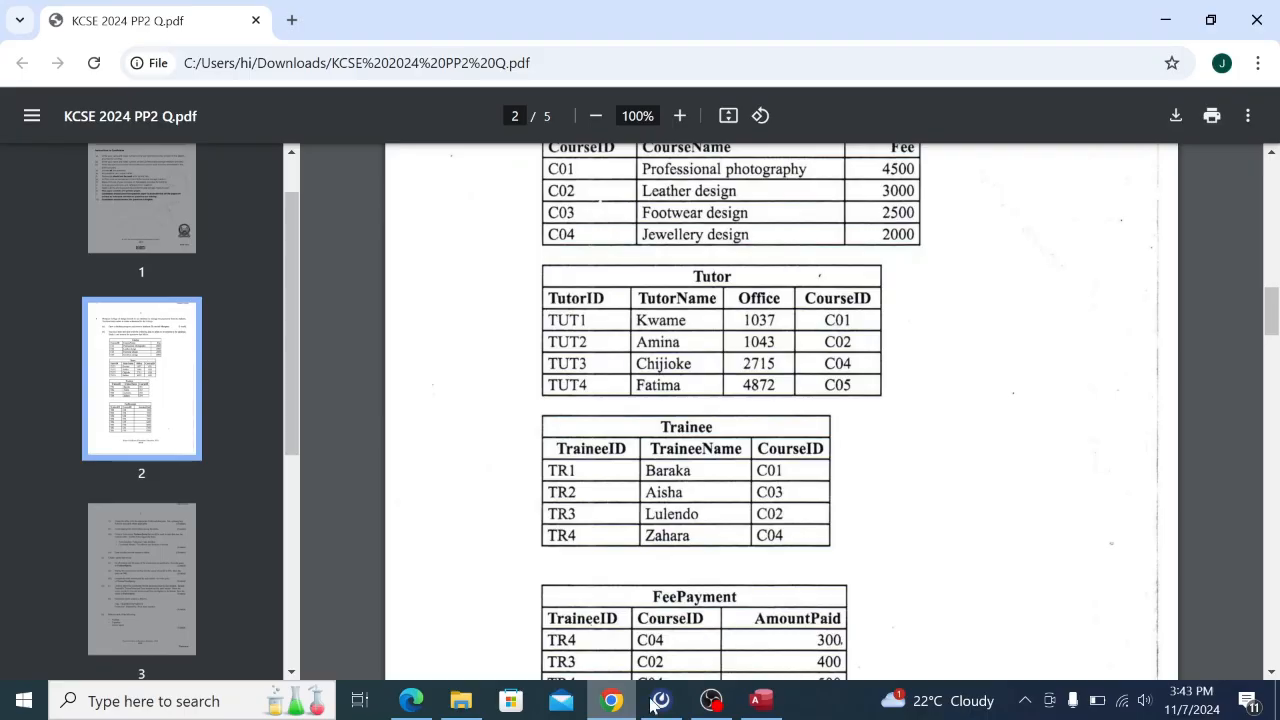
pyautogui.click(761, 700)
pyautogui.click(291, 378)
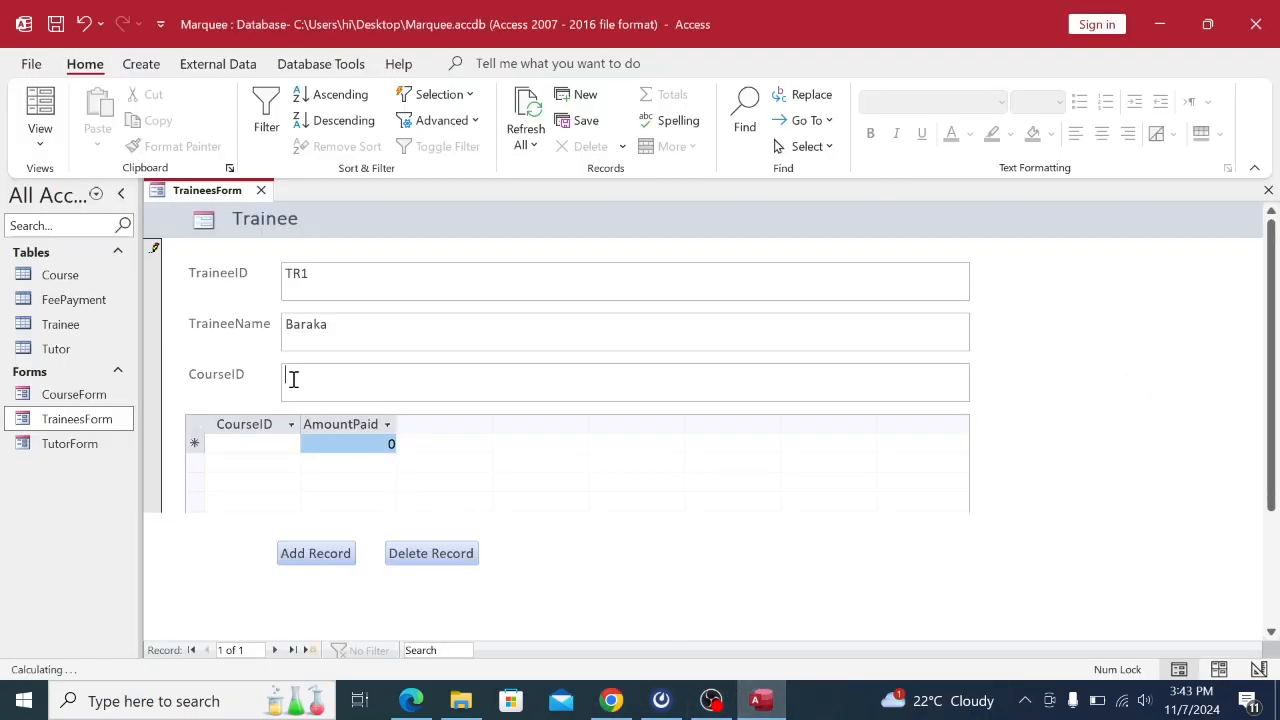
pyautogui.press('capslock')
pyautogui.write('C')
pyautogui.press('capslock')
pyautogui.click(332, 562)
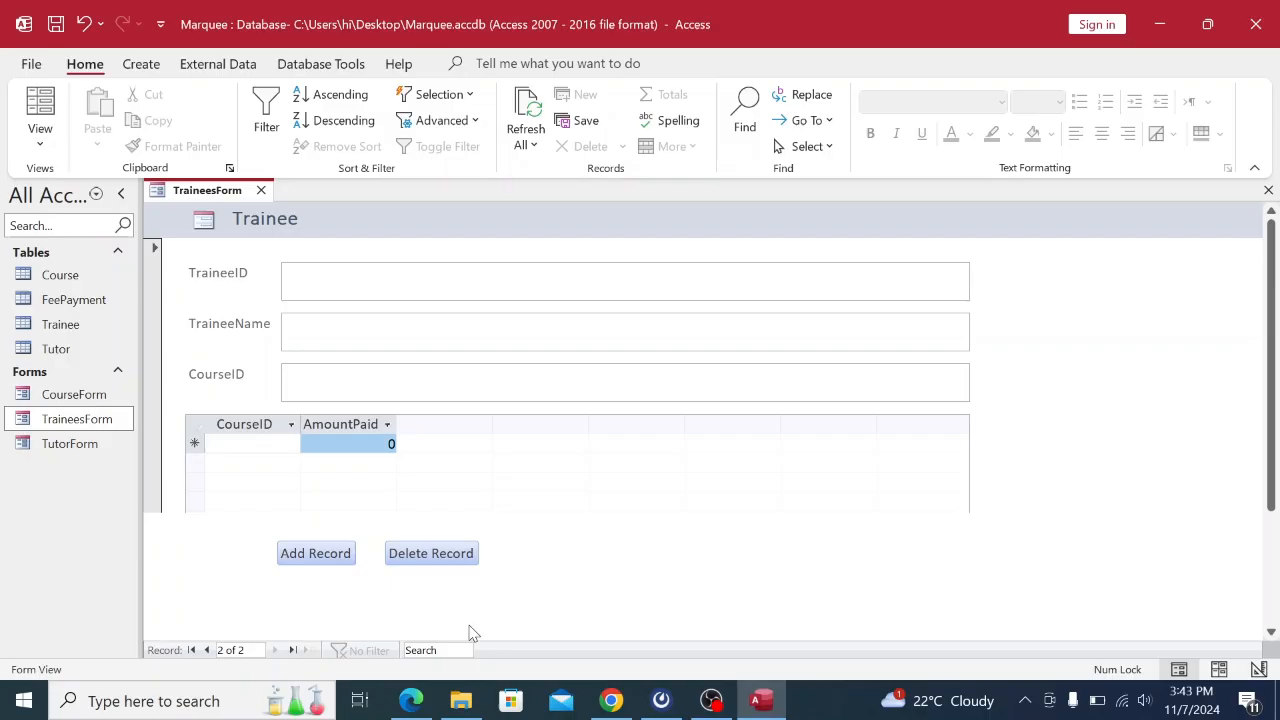
# Enter trainee TR2 with its name and course C03, then save the record.
pyautogui.click(614, 702)
pyautogui.write('tr')
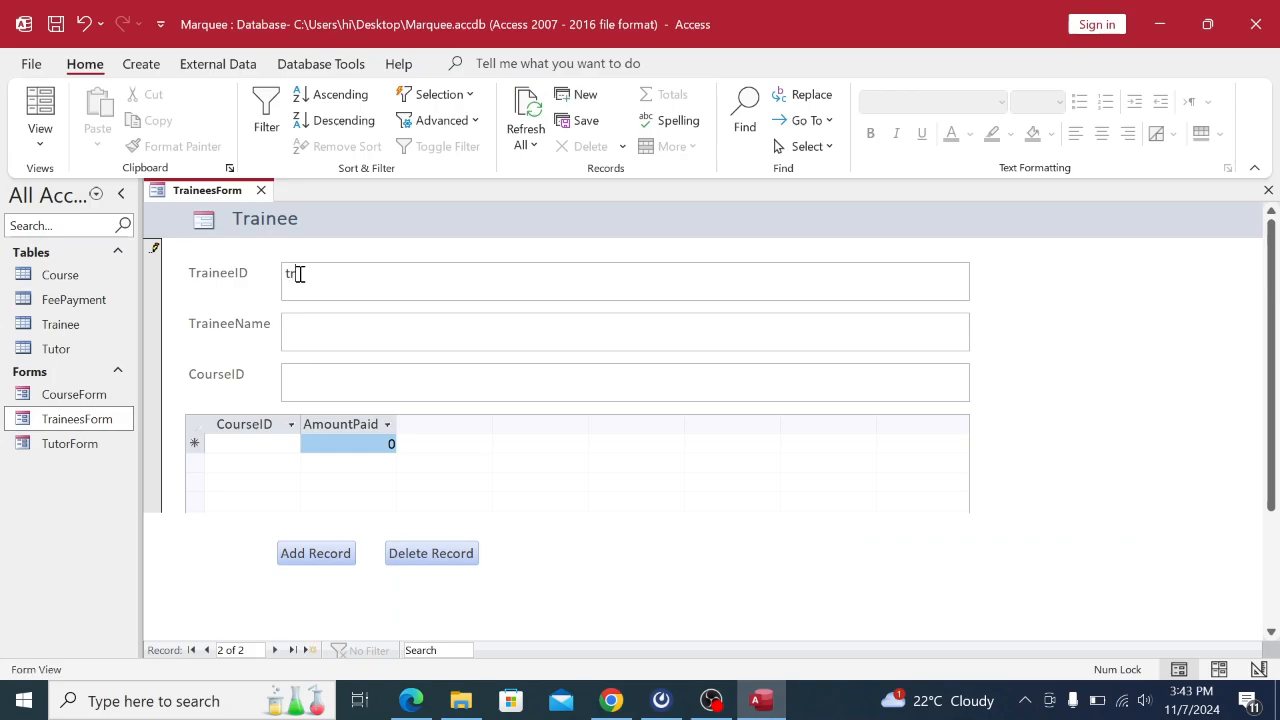
pyautogui.press('capslock')
pyautogui.write('TR2')
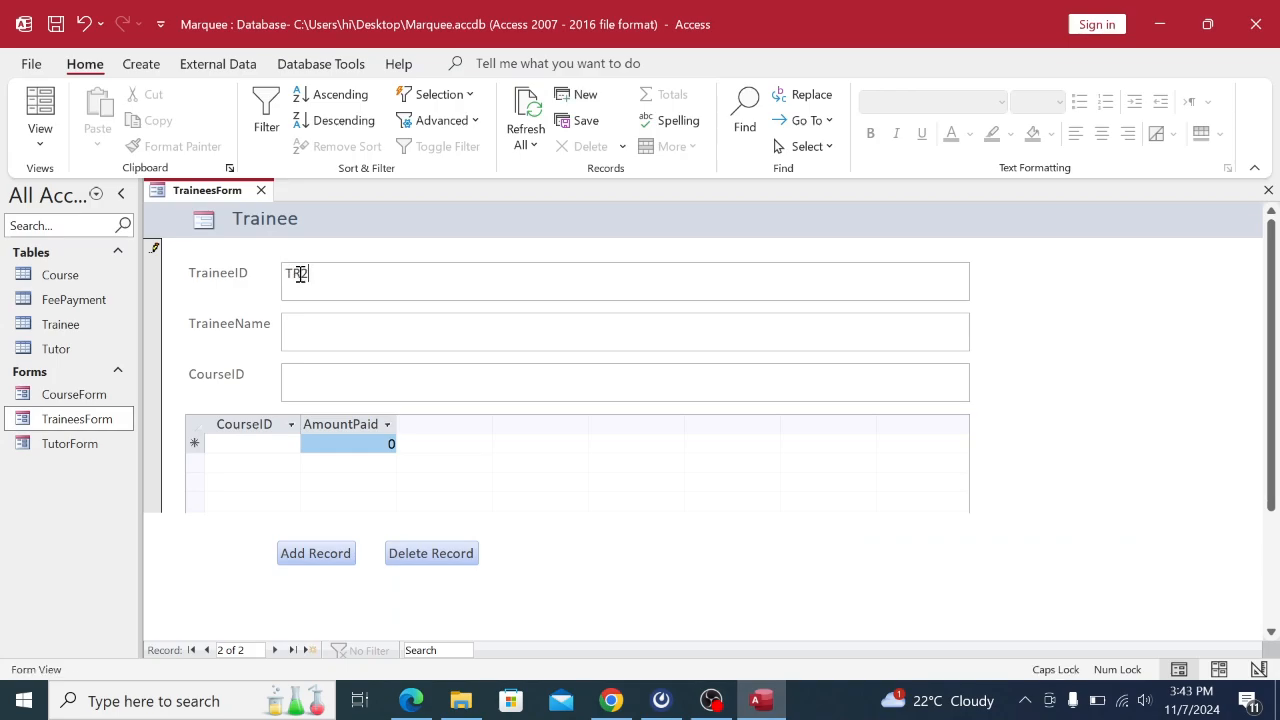
pyautogui.click(289, 333)
pyautogui.write('A')
pyautogui.press('capslock')
pyautogui.click(618, 702)
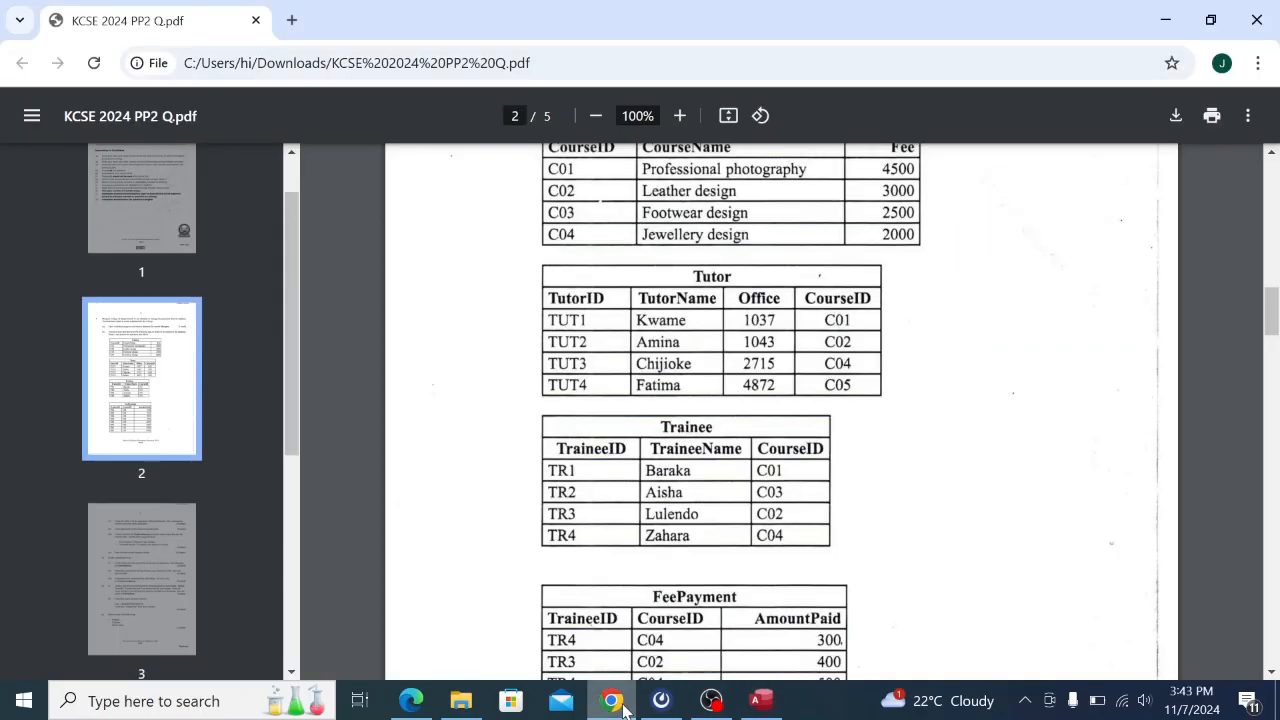
pyautogui.click(761, 700)
pyautogui.click(300, 373)
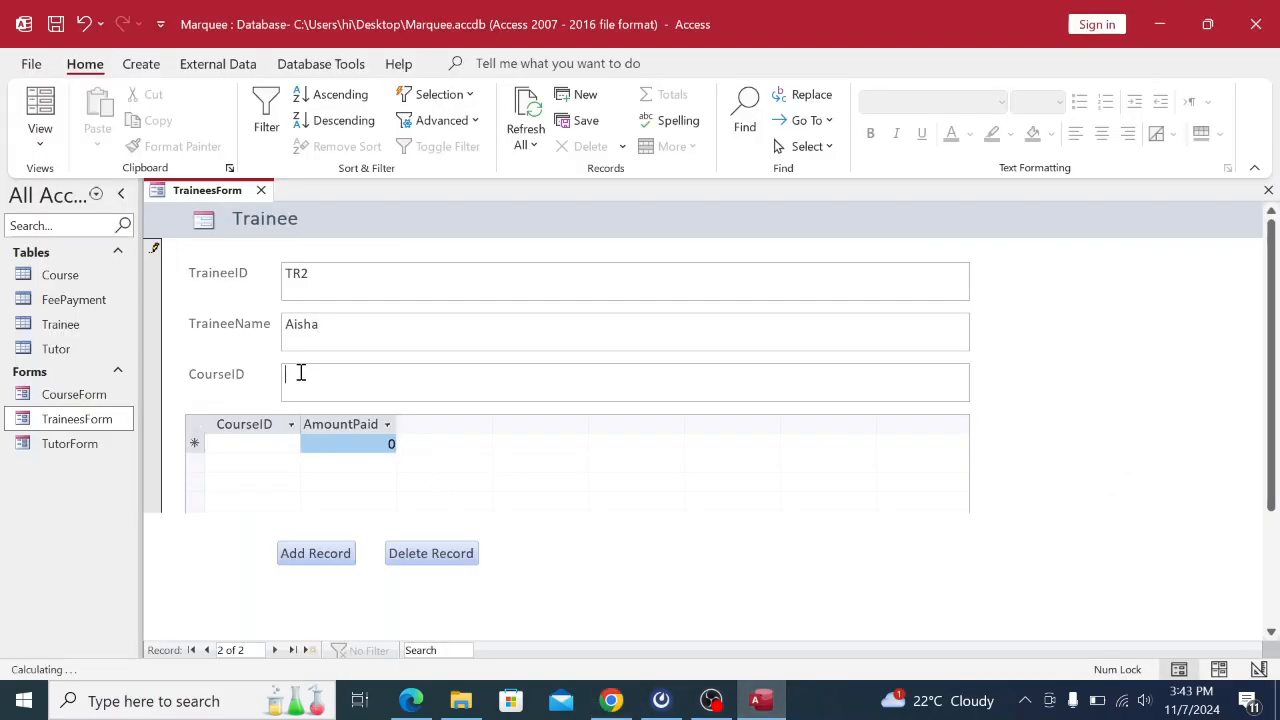
pyautogui.press('capslock')
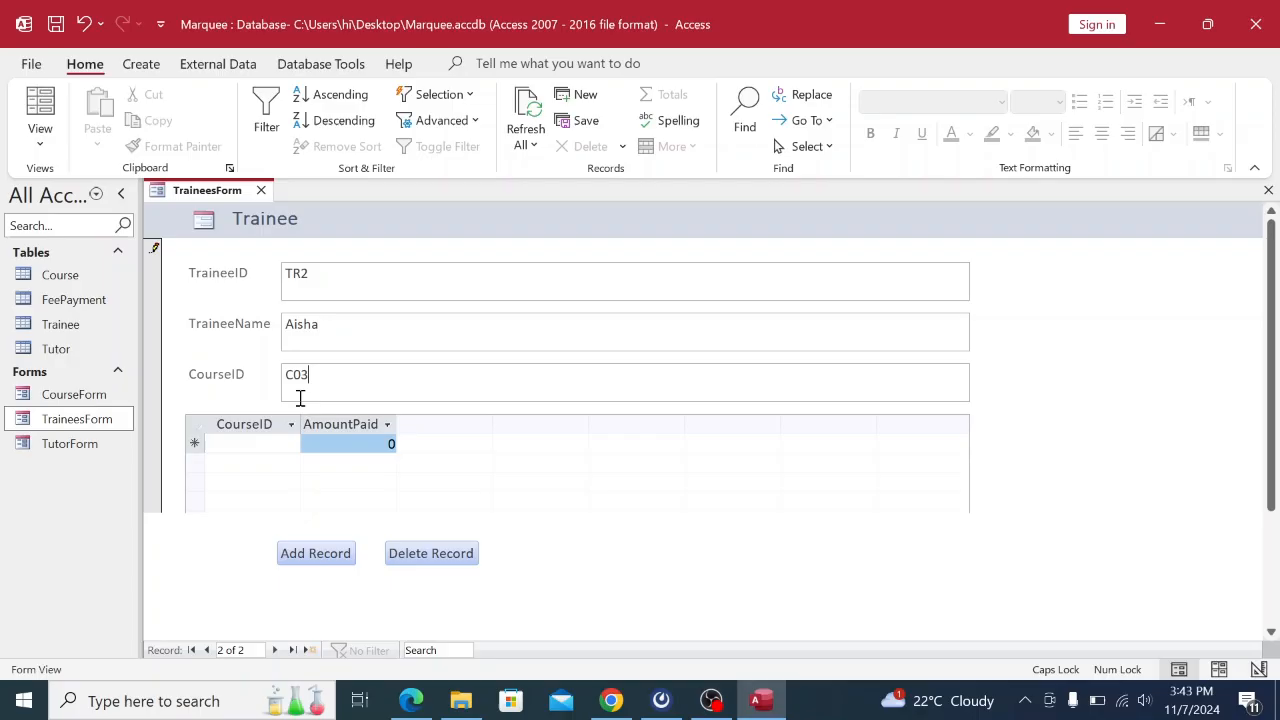
pyautogui.click(320, 556)
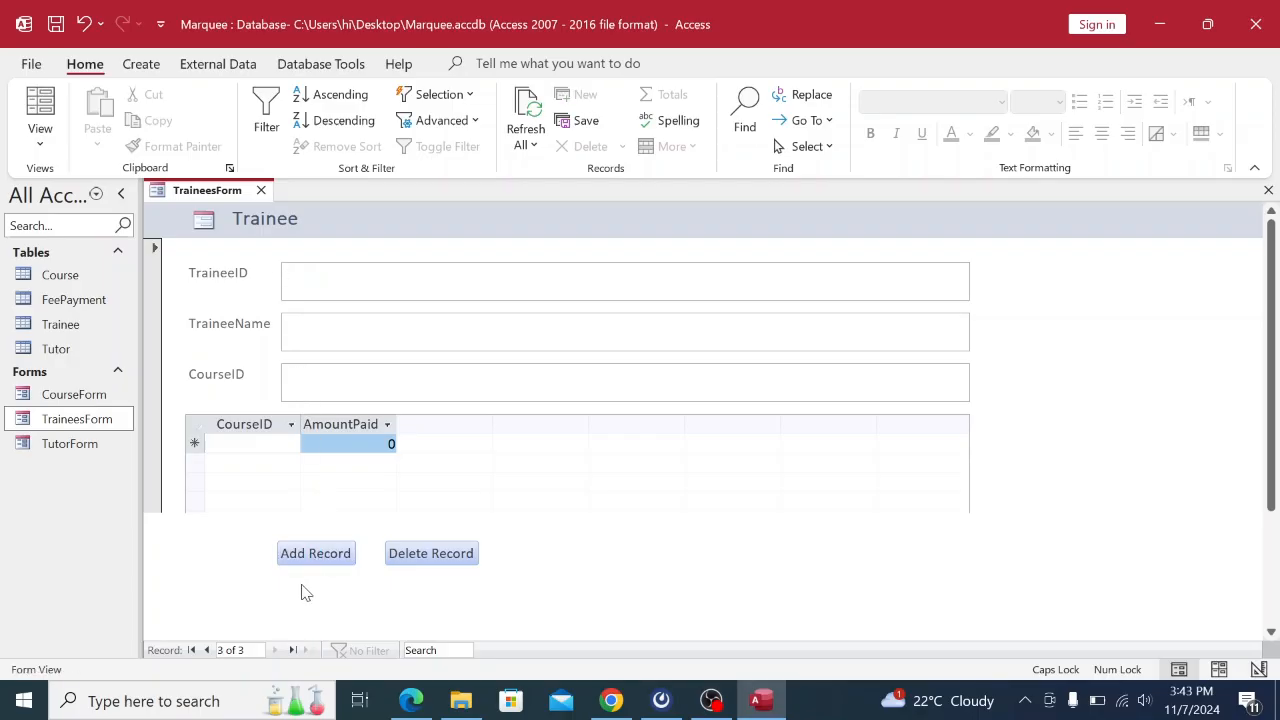
# Enter trainee TR3 with its name and course ID from the PDF, then save the record.
pyautogui.click(610, 701)
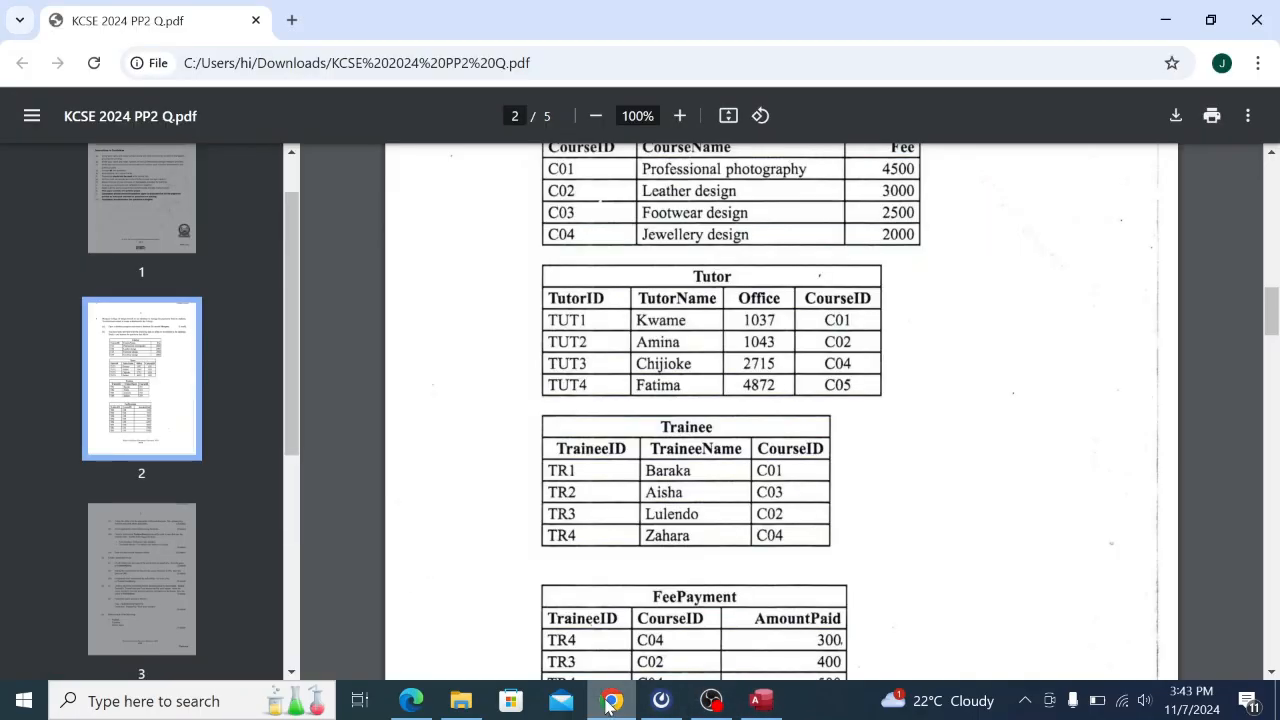
pyautogui.click(760, 700)
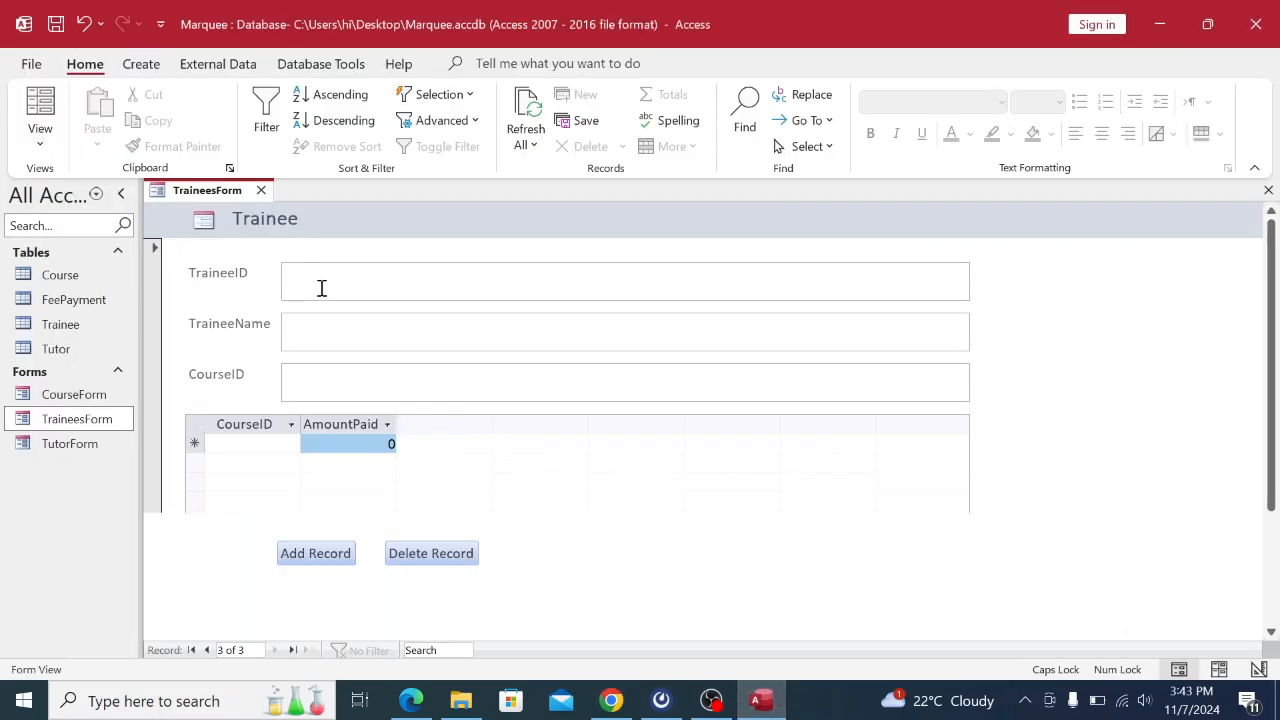
pyautogui.press('capslock')
pyautogui.write('tr')
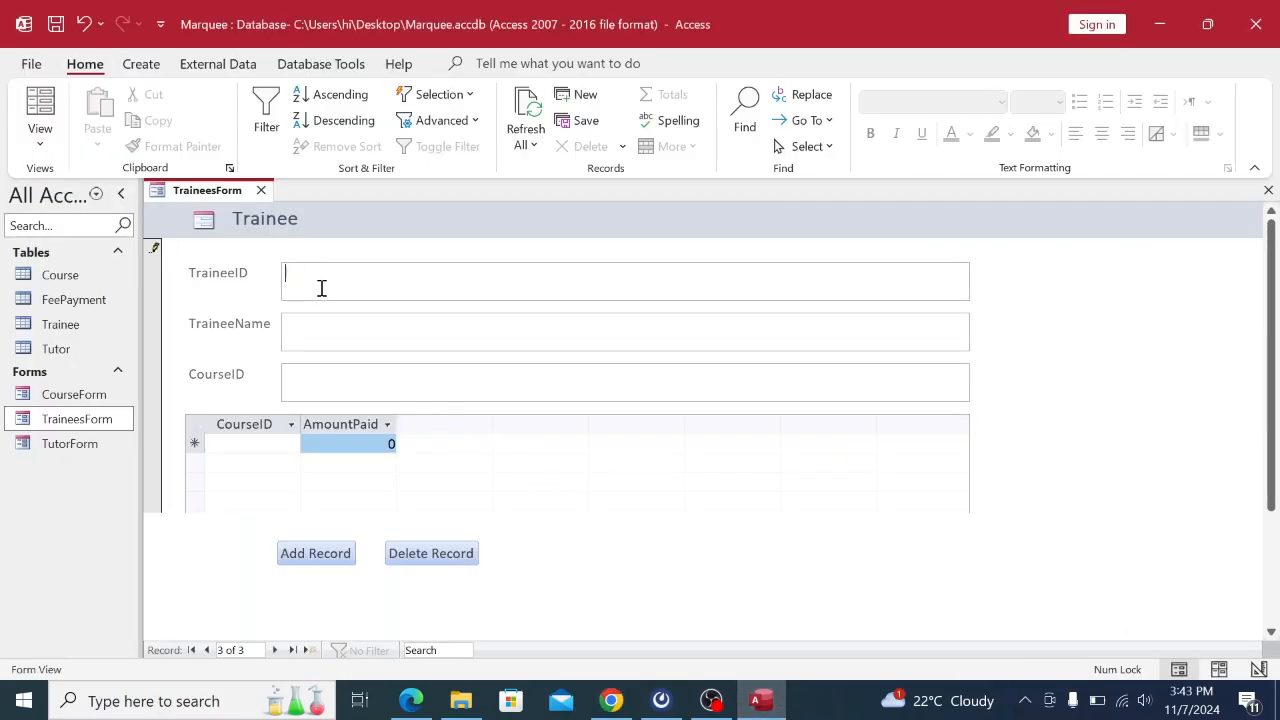
pyautogui.press('capslock')
pyautogui.click(305, 324)
pyautogui.write('L')
pyautogui.press('capslock')
pyautogui.write('ulendo')
pyautogui.click(364, 382)
pyautogui.click(611, 701)
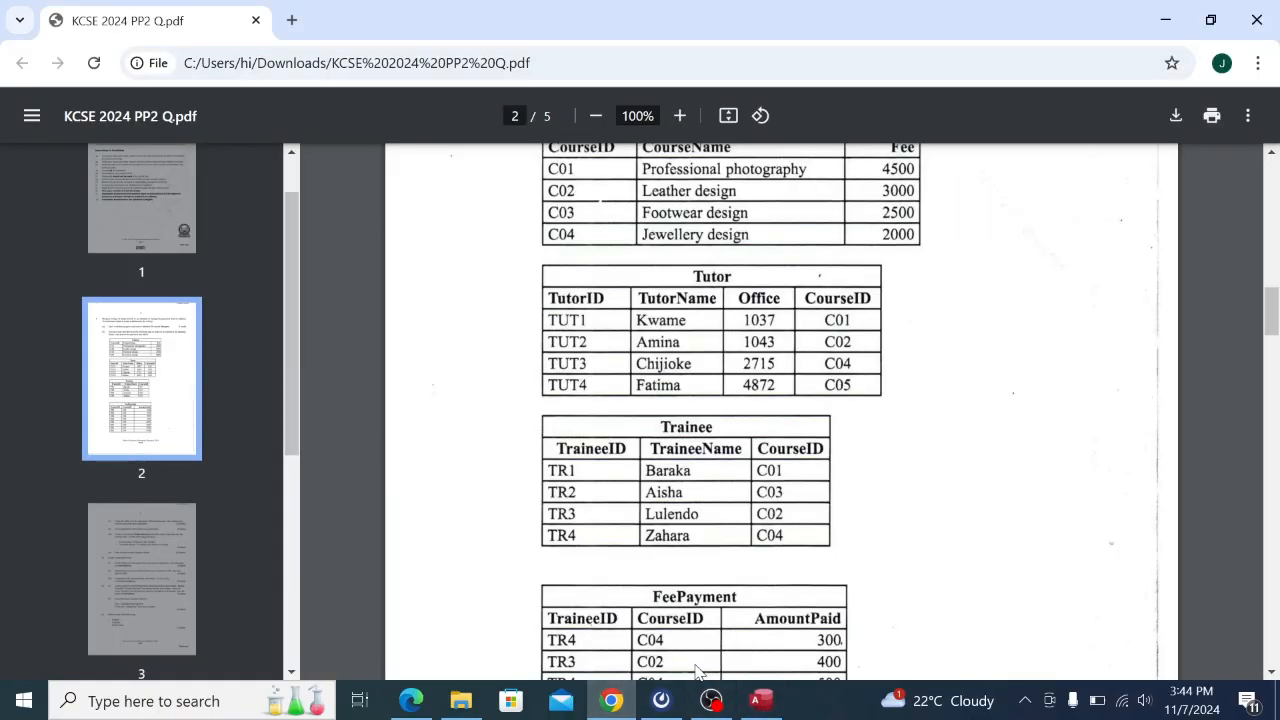
pyautogui.click(760, 701)
pyautogui.click(295, 381)
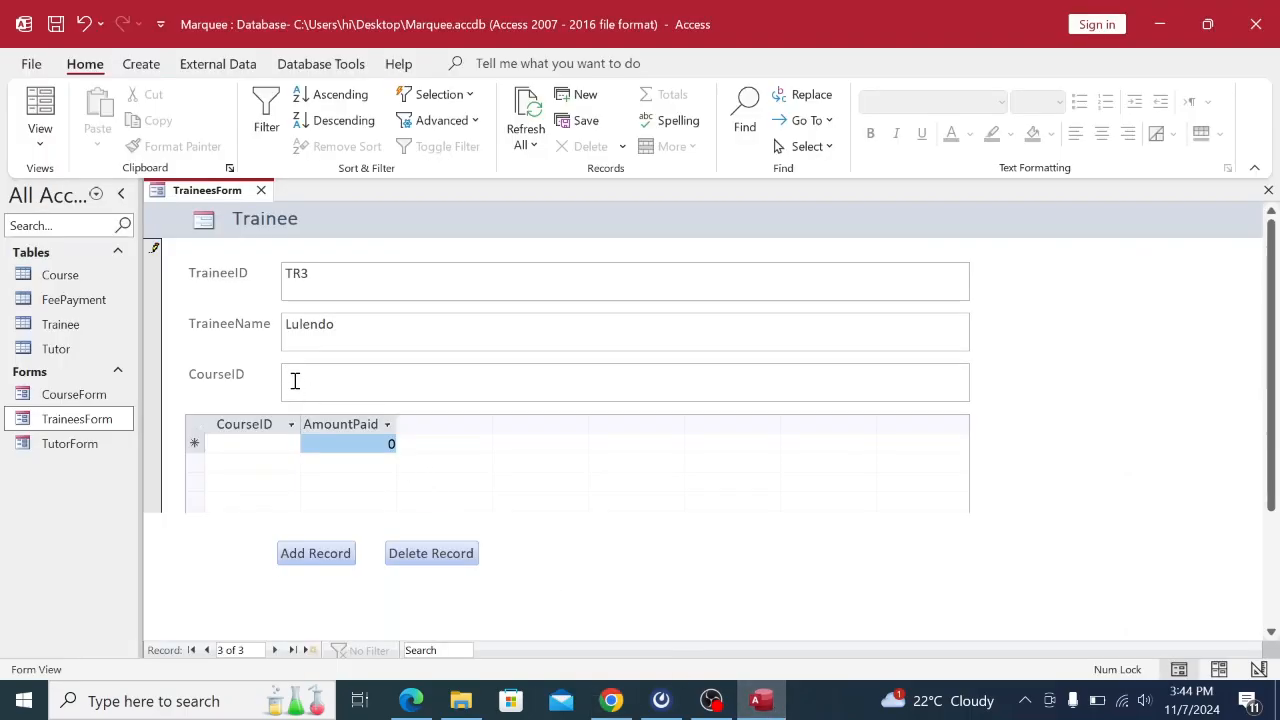
pyautogui.press('capslock')
pyautogui.write('CP')
pyautogui.press('capslock')
pyautogui.click(318, 555)
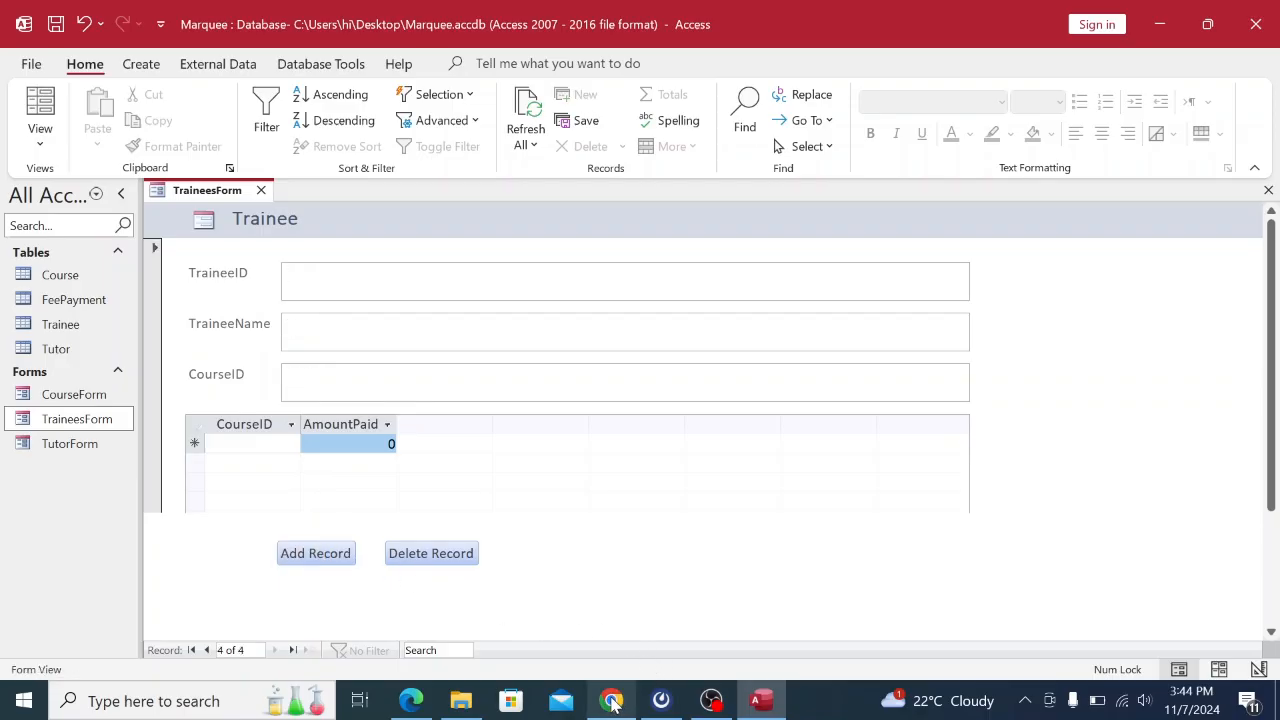
# Enter trainee TR4 with course C04, save it, and open the Trainee table.
pyautogui.click(611, 701)
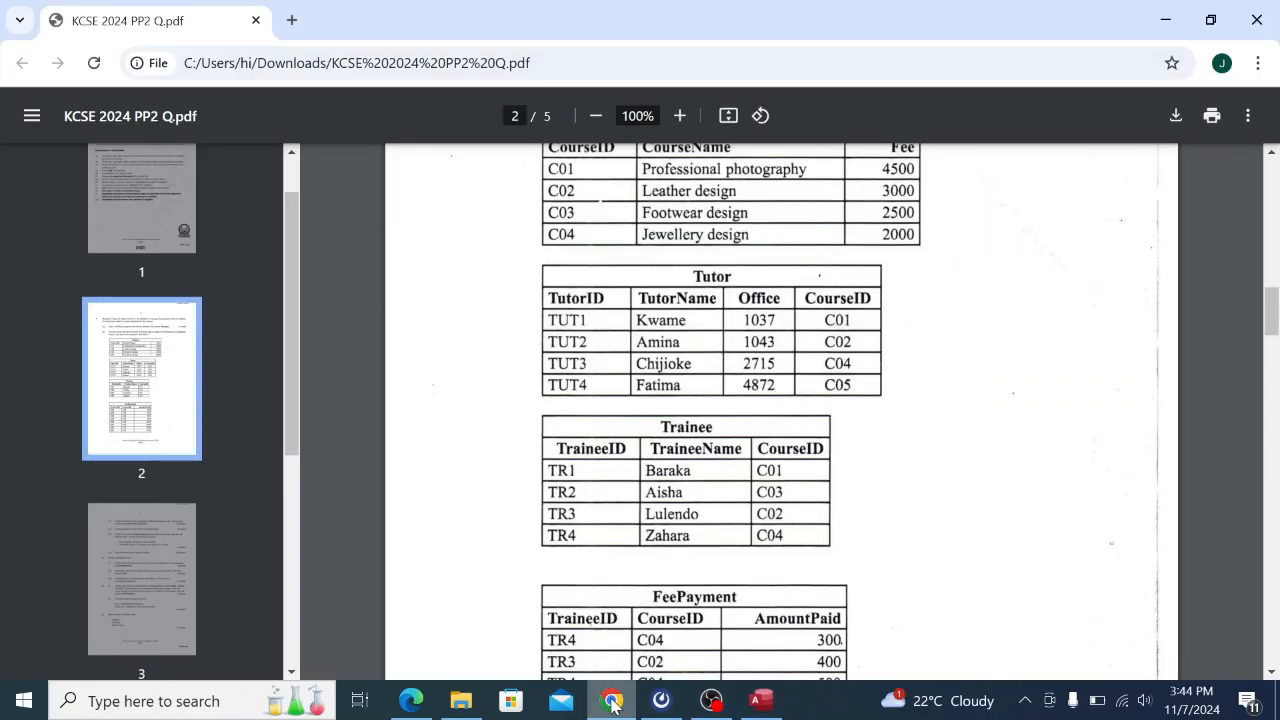
pyautogui.click(778, 706)
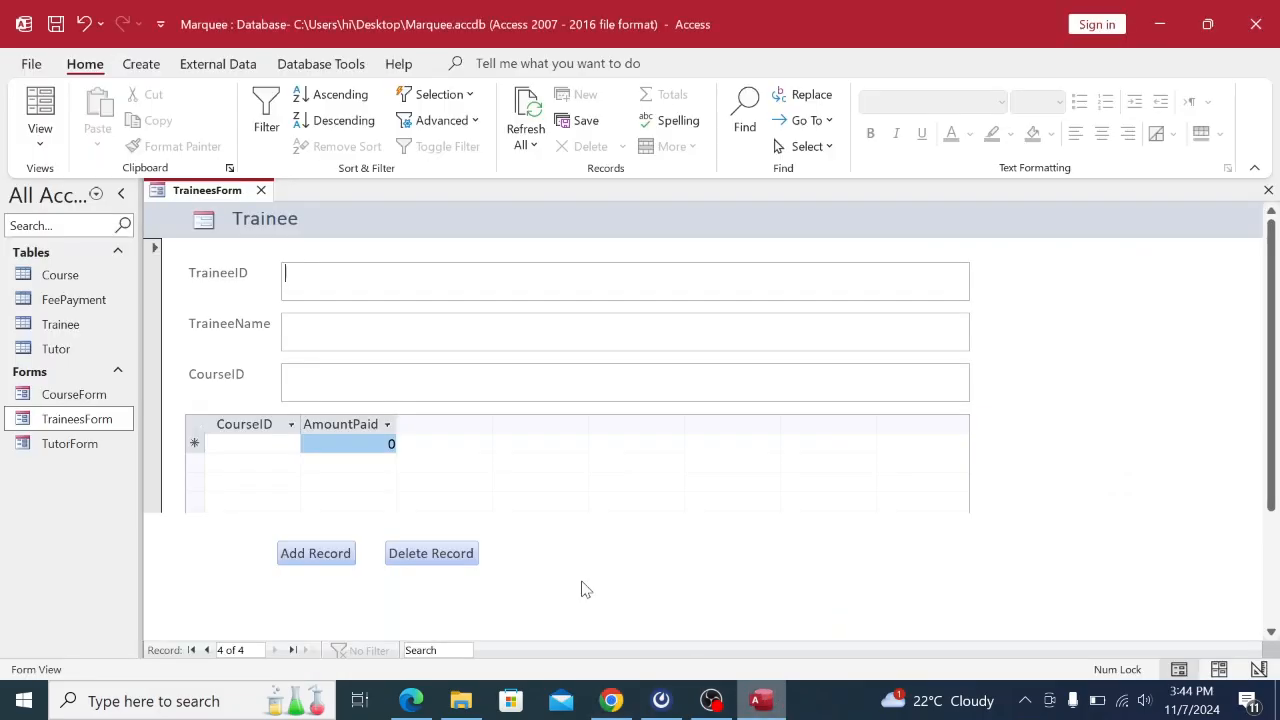
pyautogui.click(304, 277)
pyautogui.press('capslock')
pyautogui.write('TR')
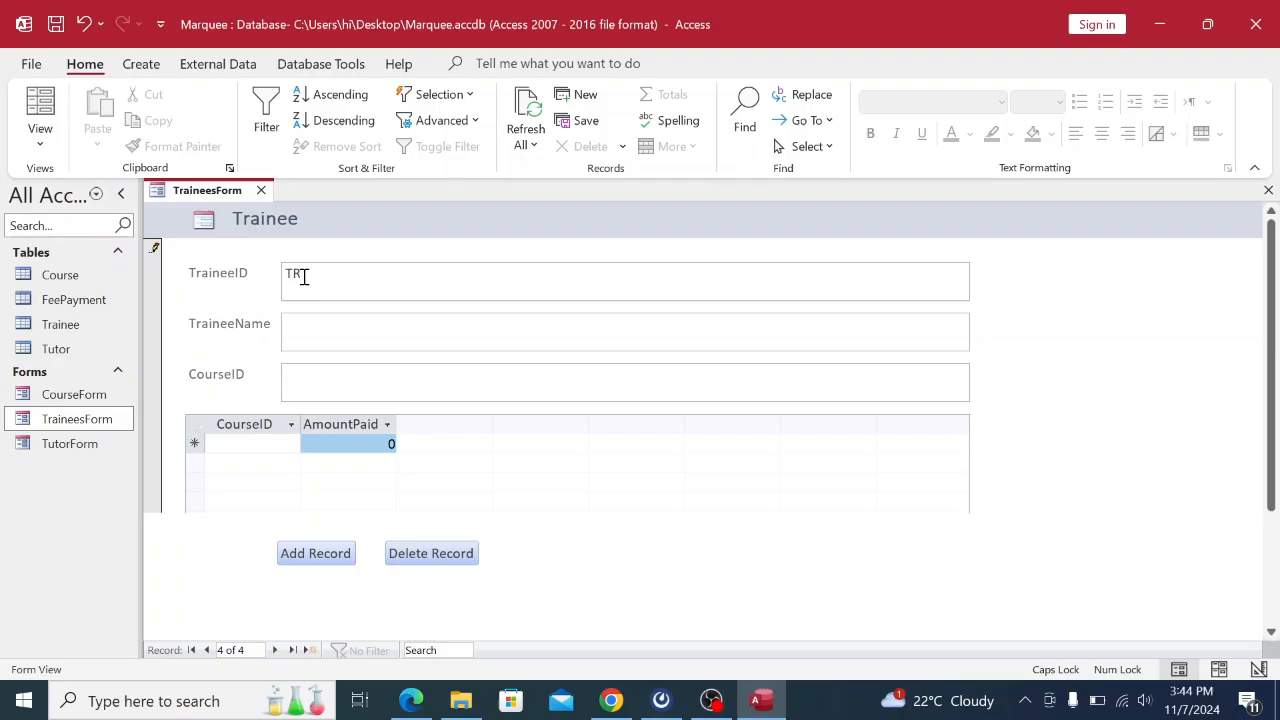
pyautogui.write('4')
pyautogui.click(308, 341)
pyautogui.click(612, 703)
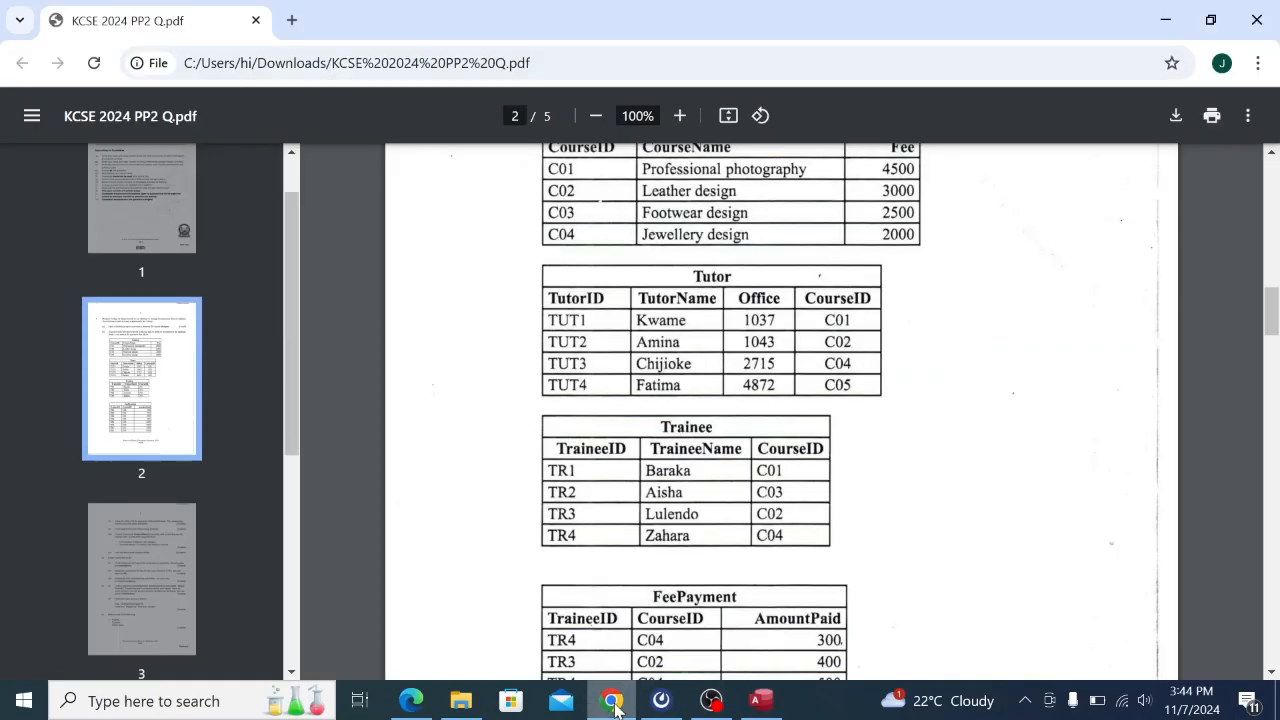
pyautogui.click(760, 700)
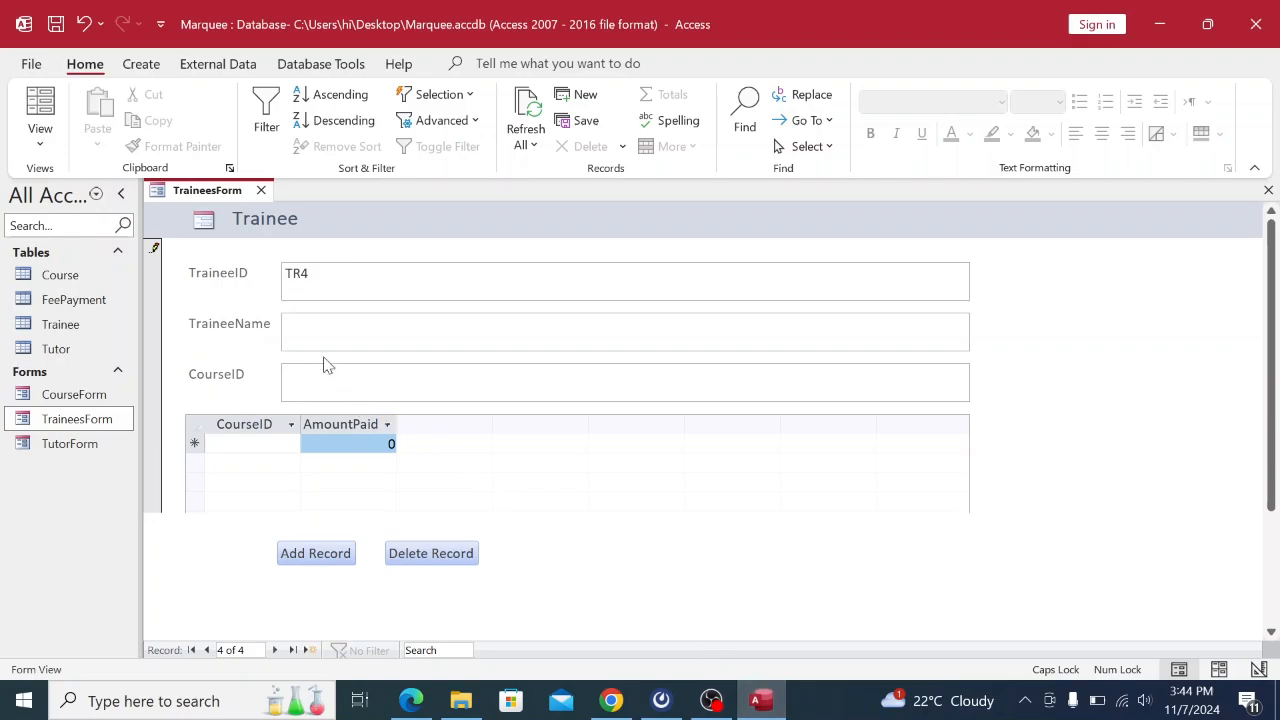
pyautogui.write('Z')
pyautogui.press('capslock')
pyautogui.write('ahara')
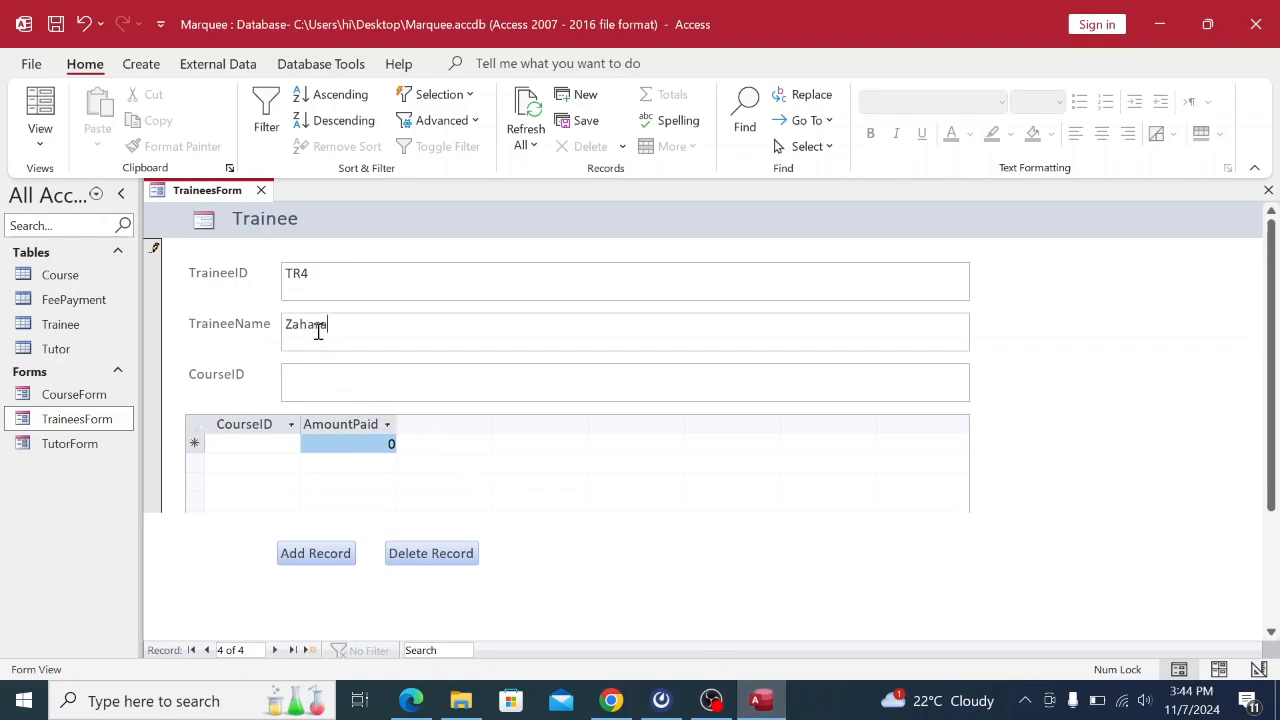
pyautogui.click(323, 389)
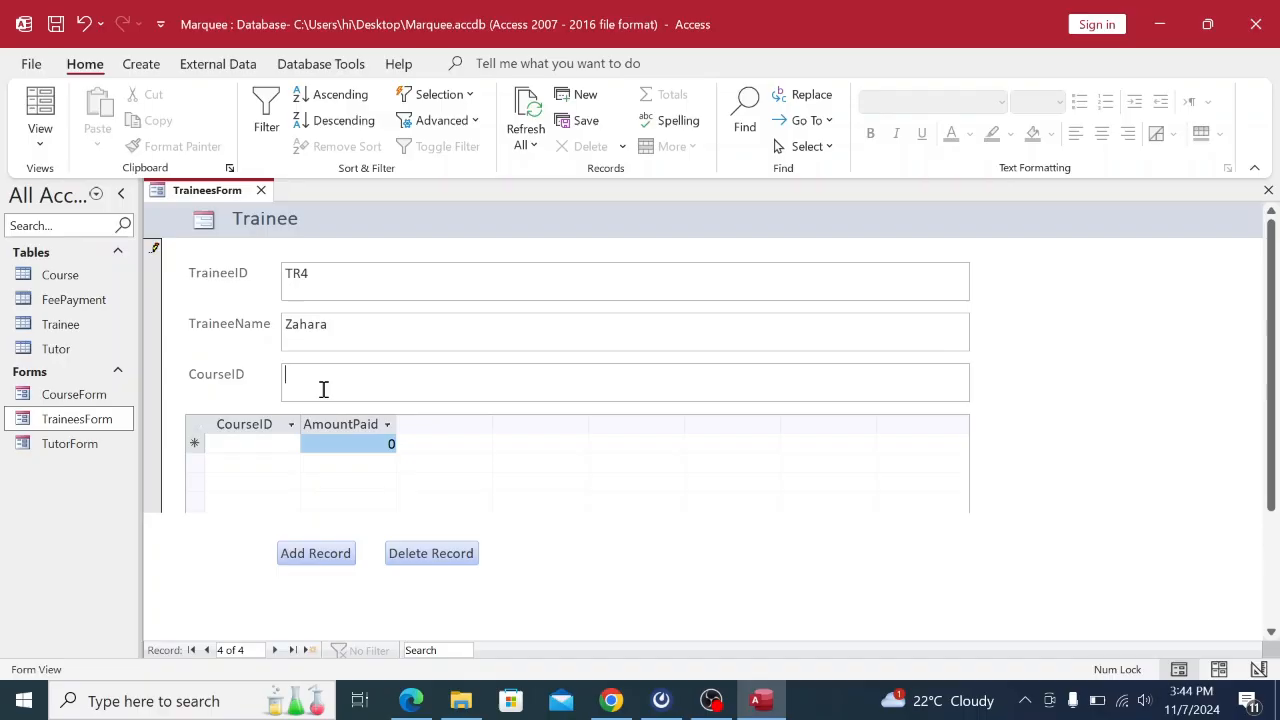
pyautogui.click(611, 702)
pyautogui.click(761, 701)
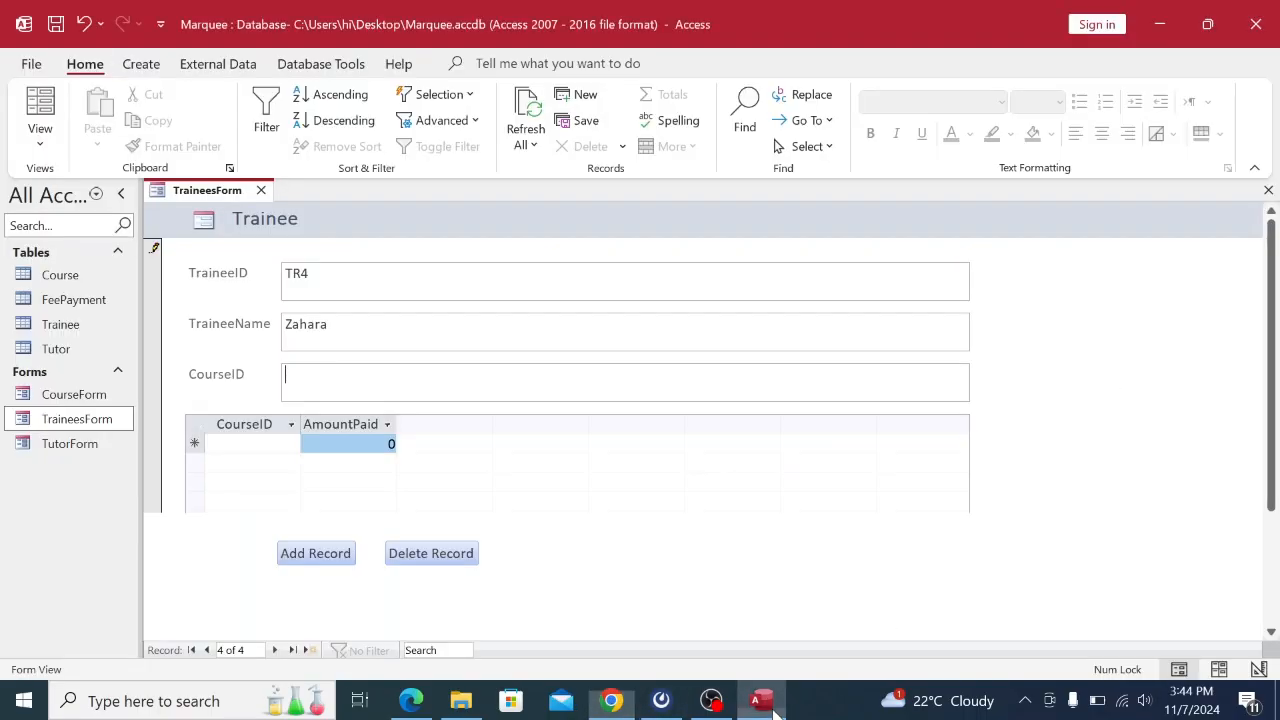
pyautogui.press('capslock')
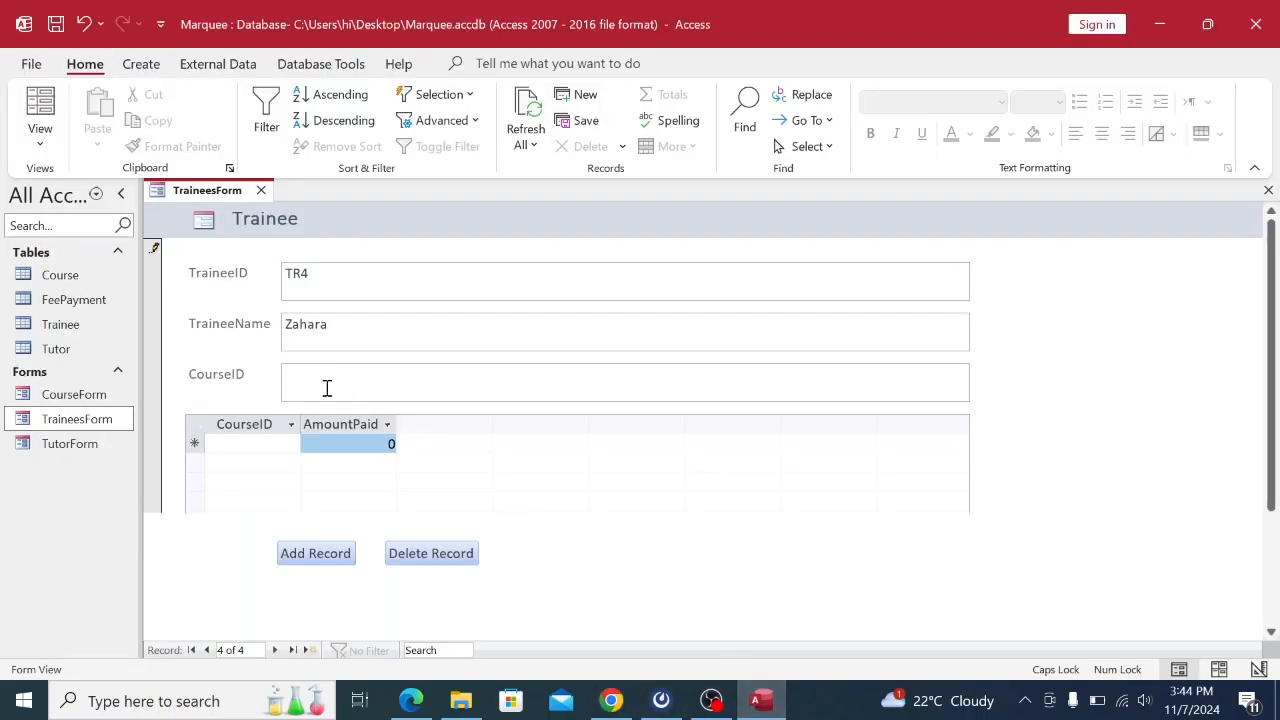
pyautogui.write('4')
pyautogui.click(302, 562)
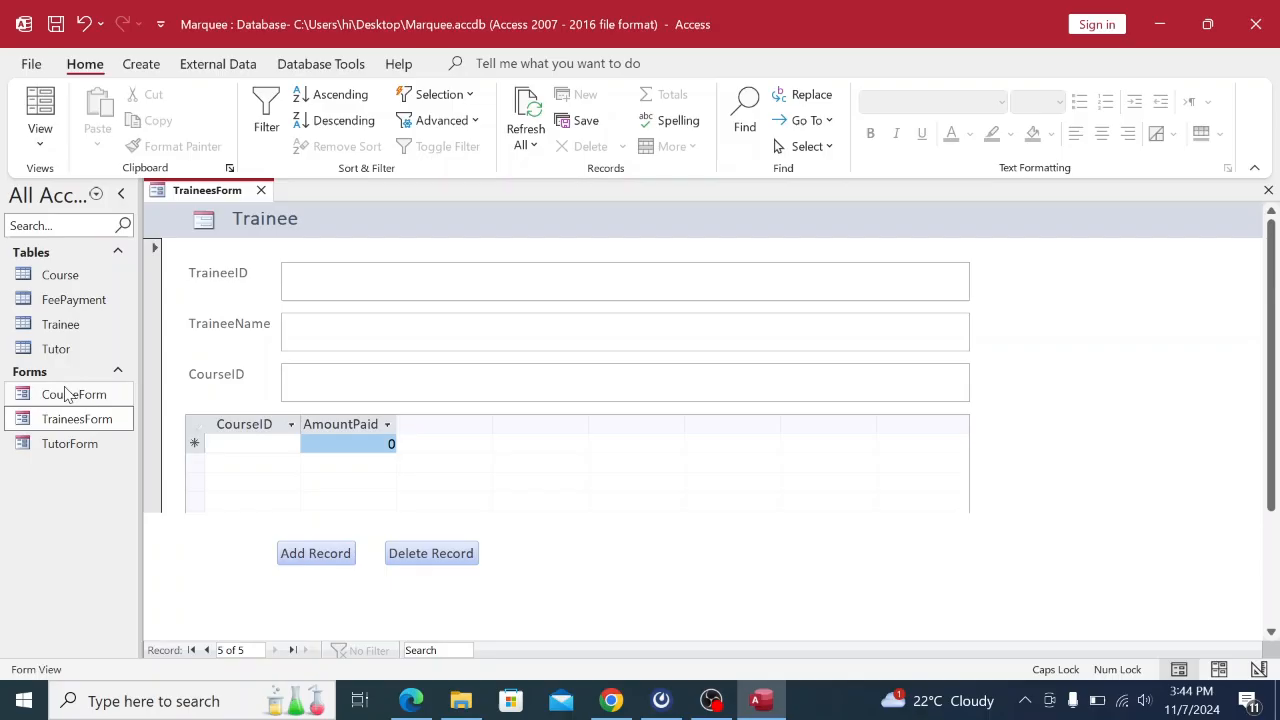
pyautogui.doubleClick(88, 322)
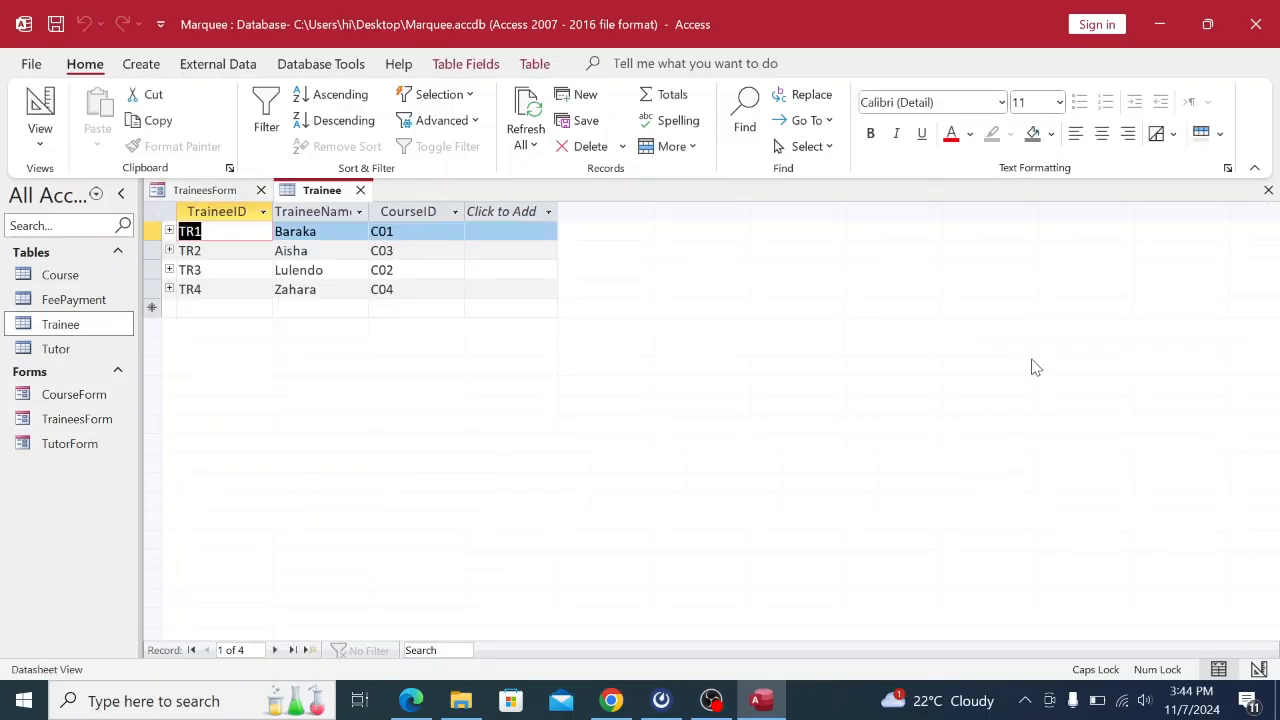
# Compare the Trainee table's four records against the PDF's Trainee and FeePayment tables.
pyautogui.click(607, 702)
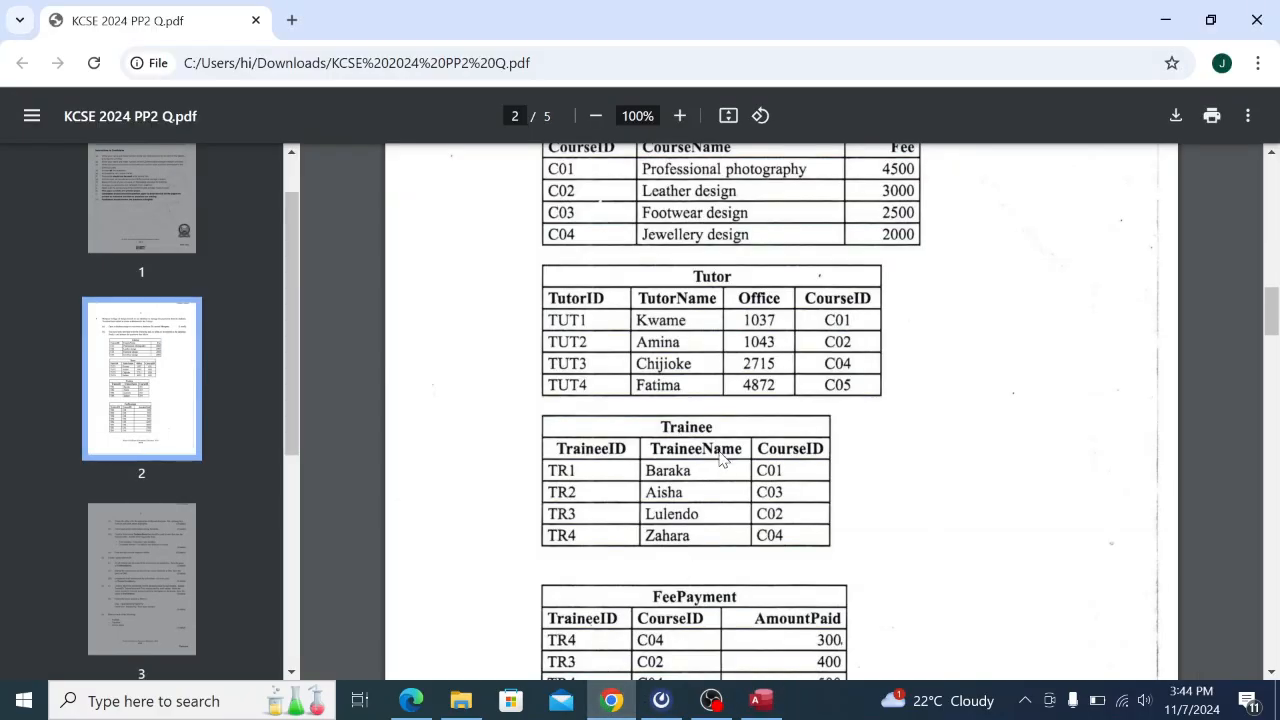
pyautogui.scroll(-2, 703, 461)
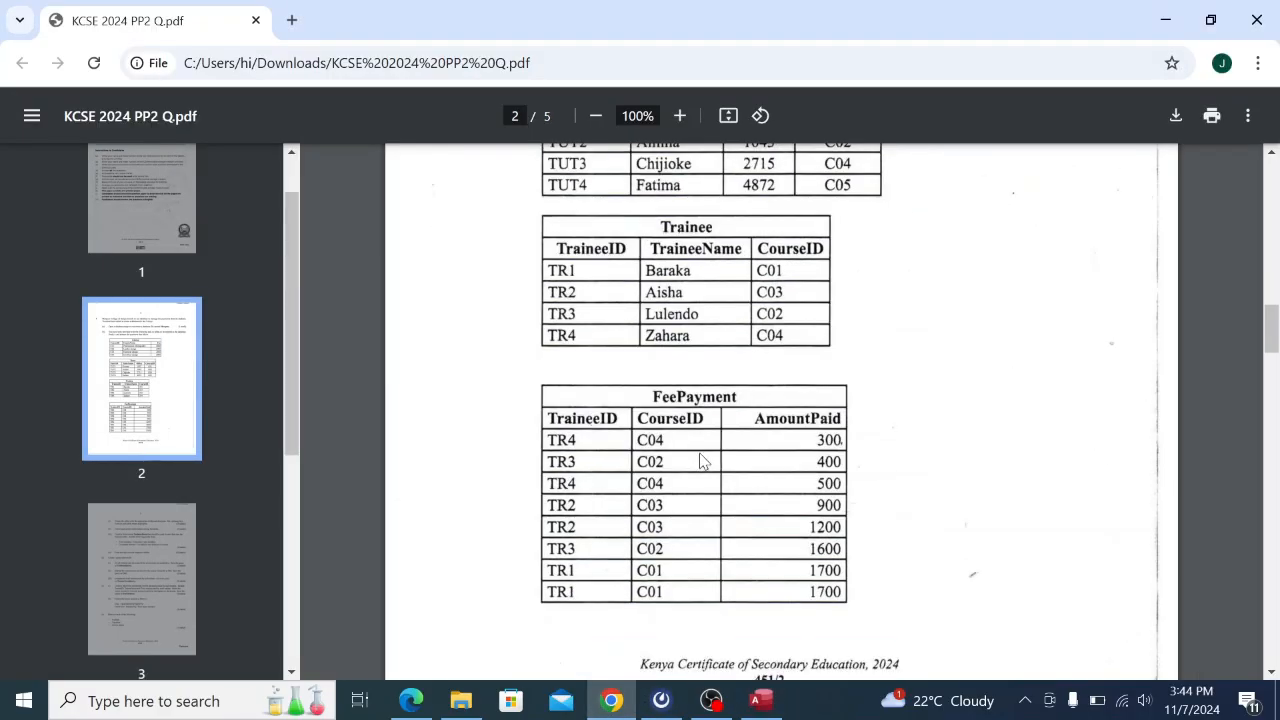
pyautogui.click(760, 700)
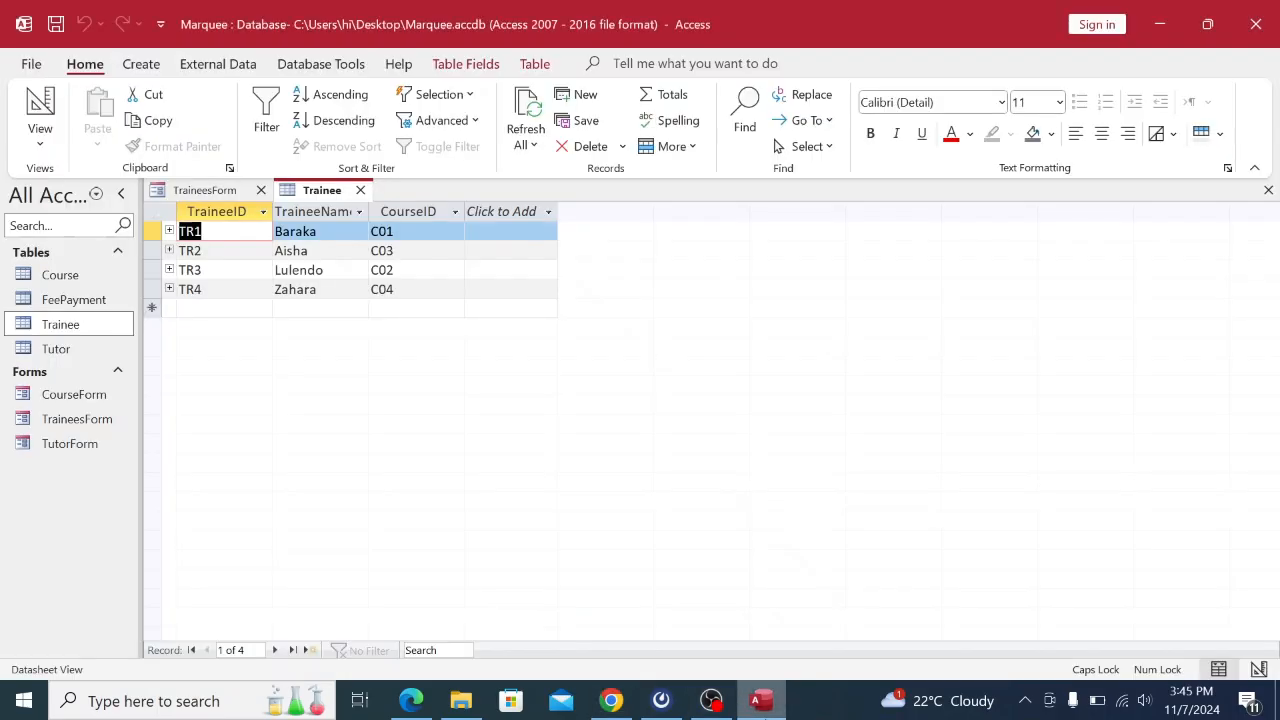
pyautogui.click(612, 702)
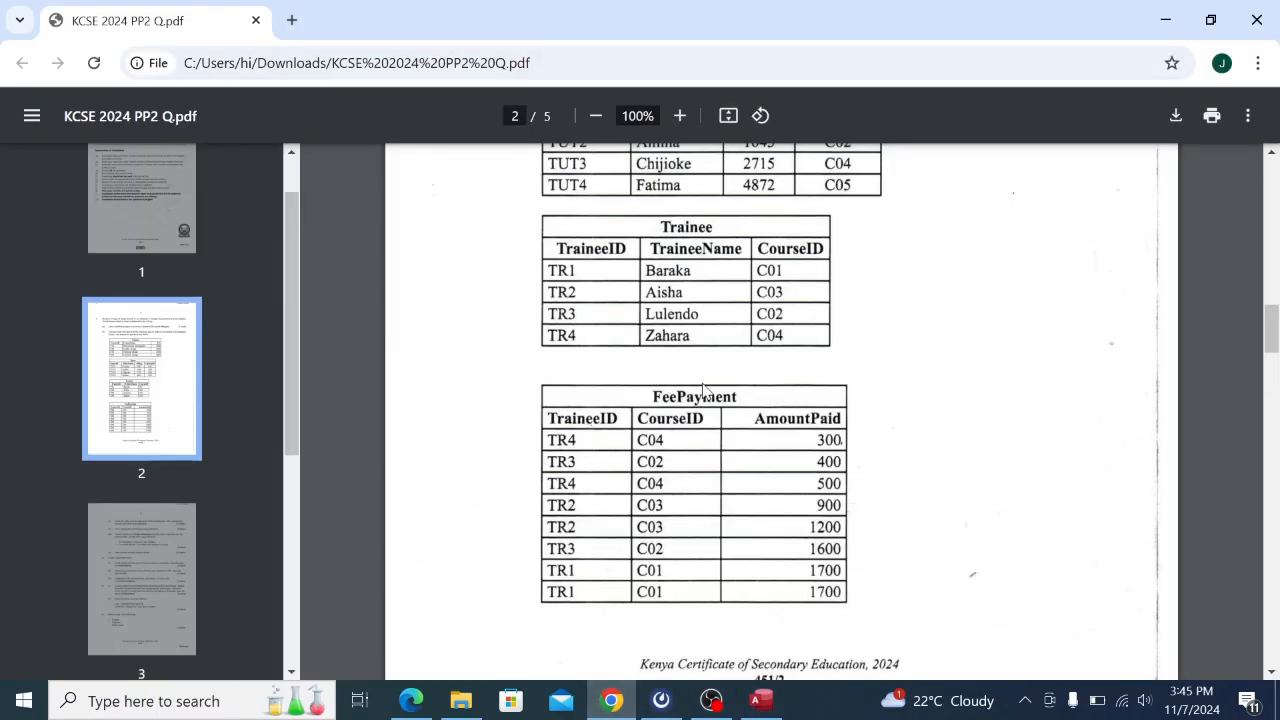
pyautogui.click(760, 700)
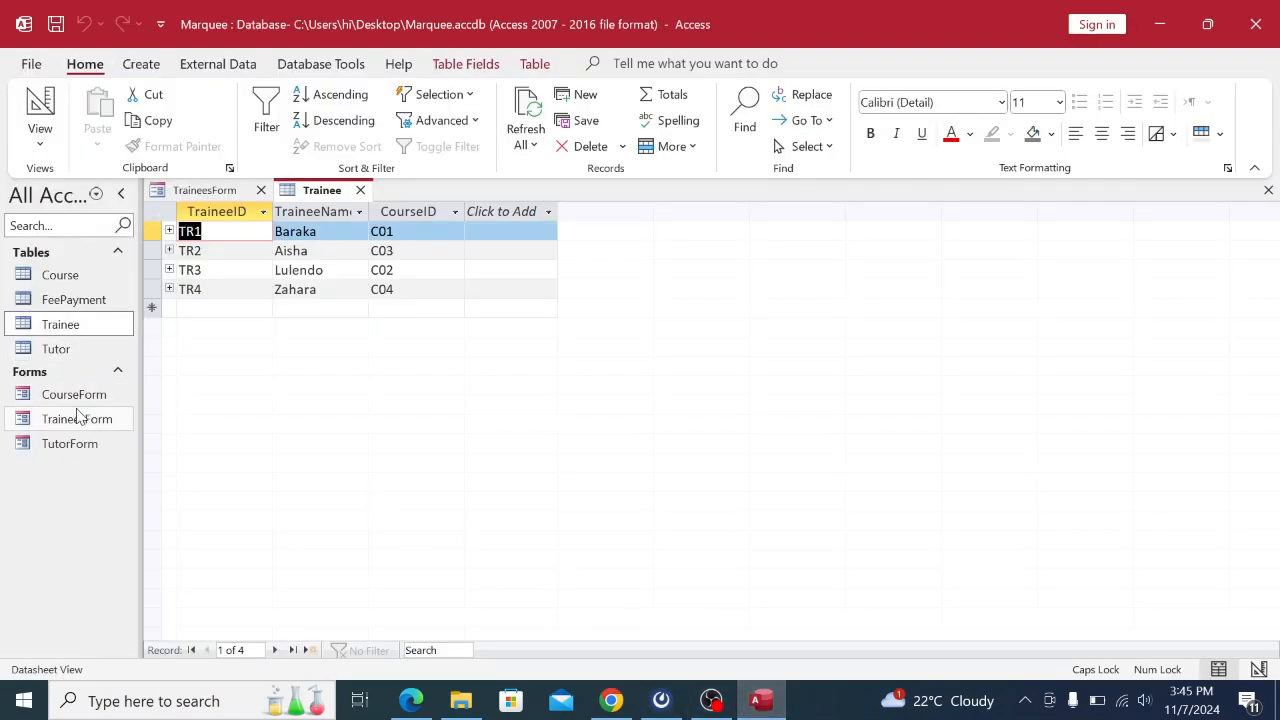
# Close the trainee form and table, then generate a FeePayment form and show it in Form View.
pyautogui.rightClick(234, 194)
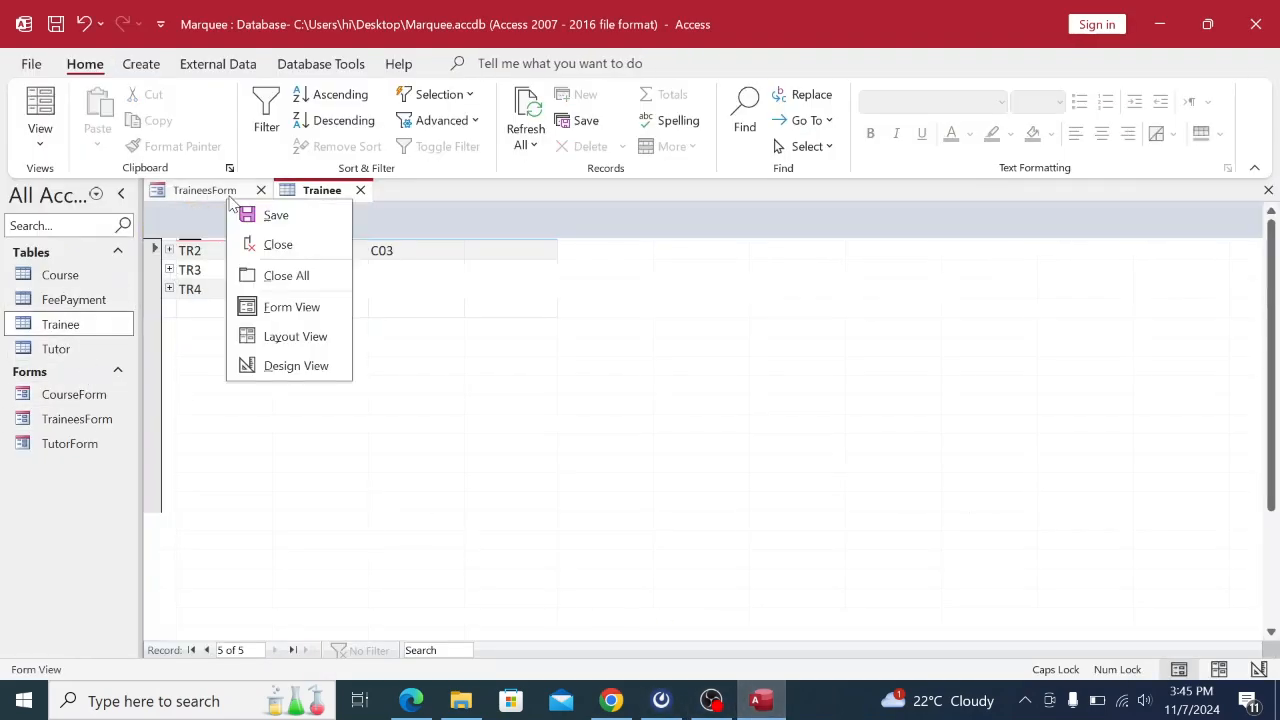
pyautogui.click(277, 270)
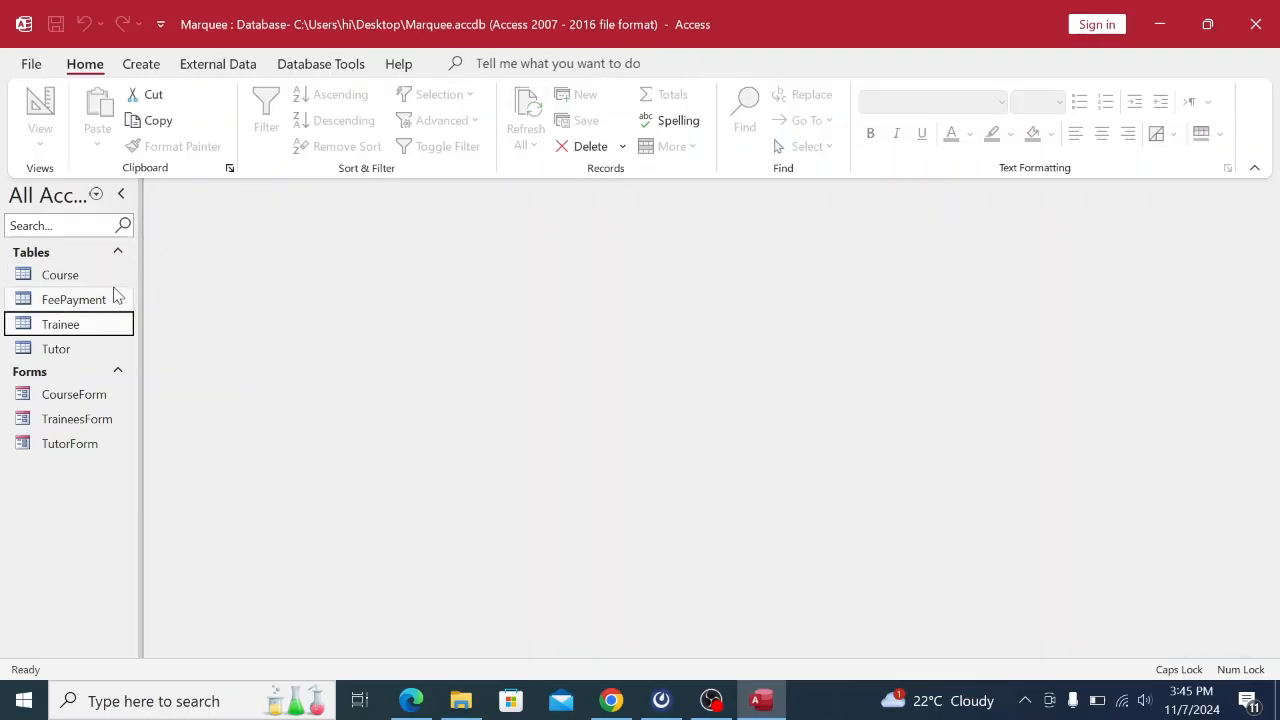
pyautogui.click(95, 303)
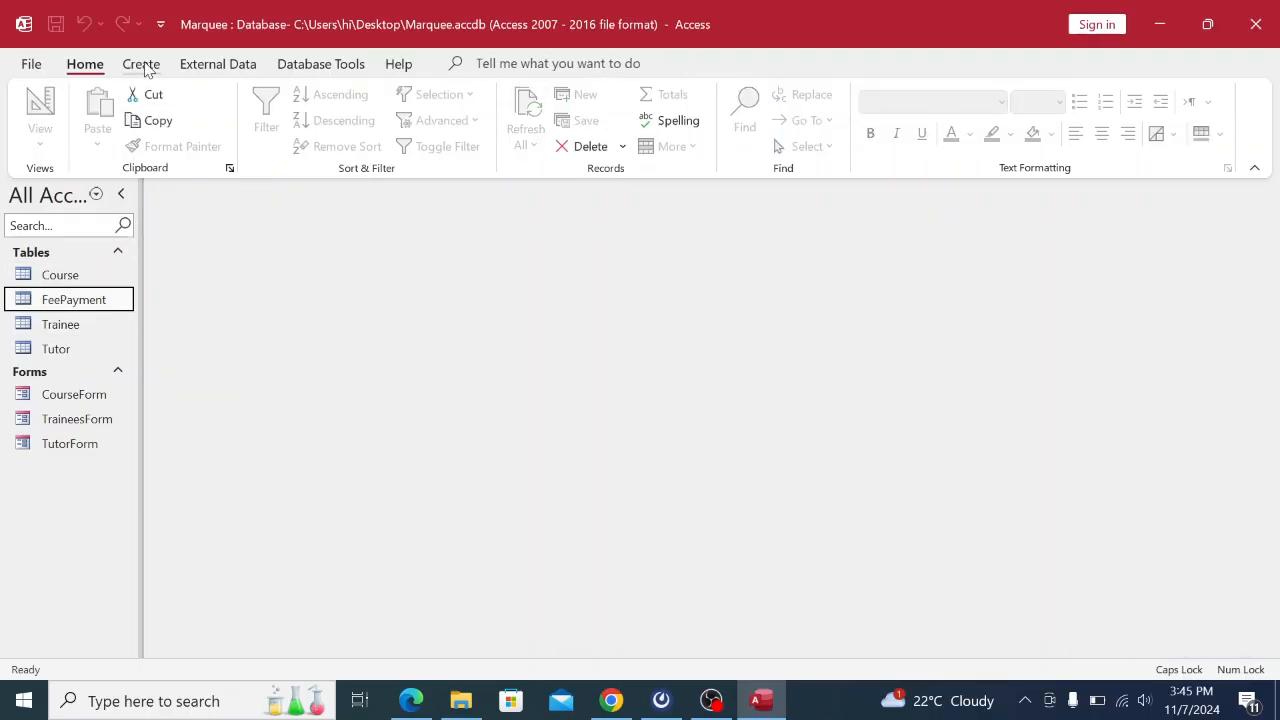
pyautogui.click(141, 63)
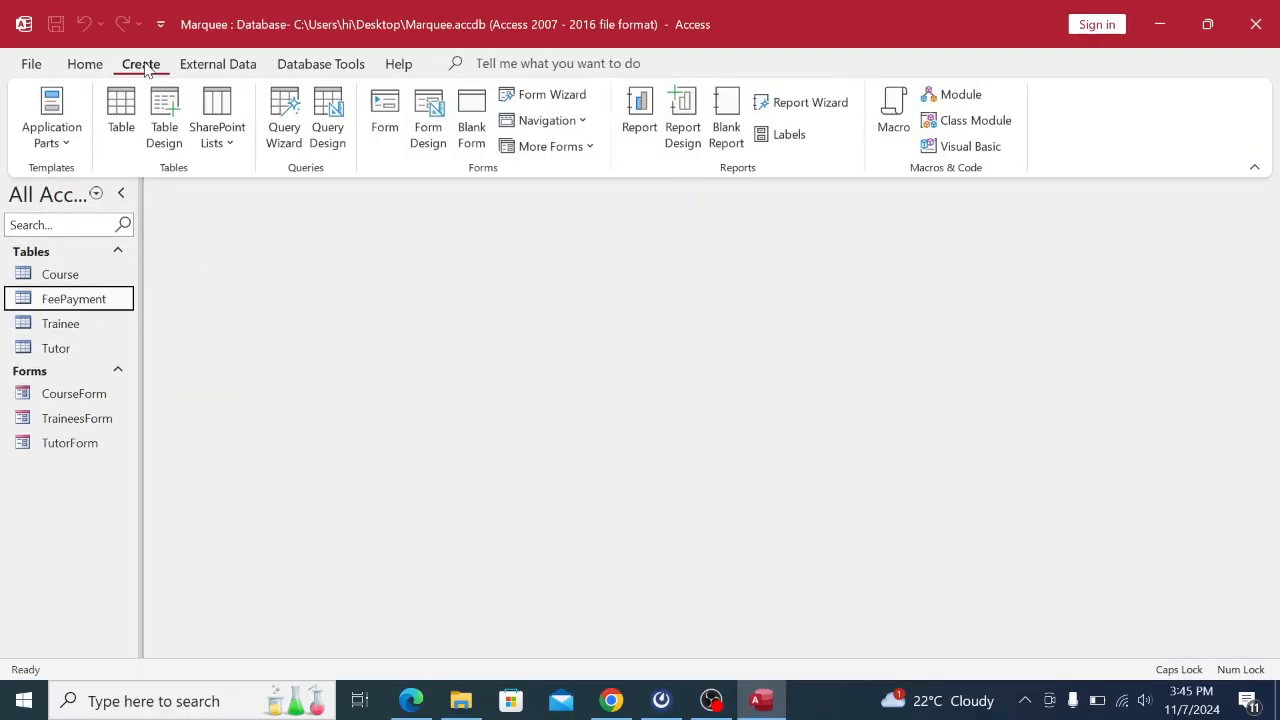
pyautogui.click(386, 126)
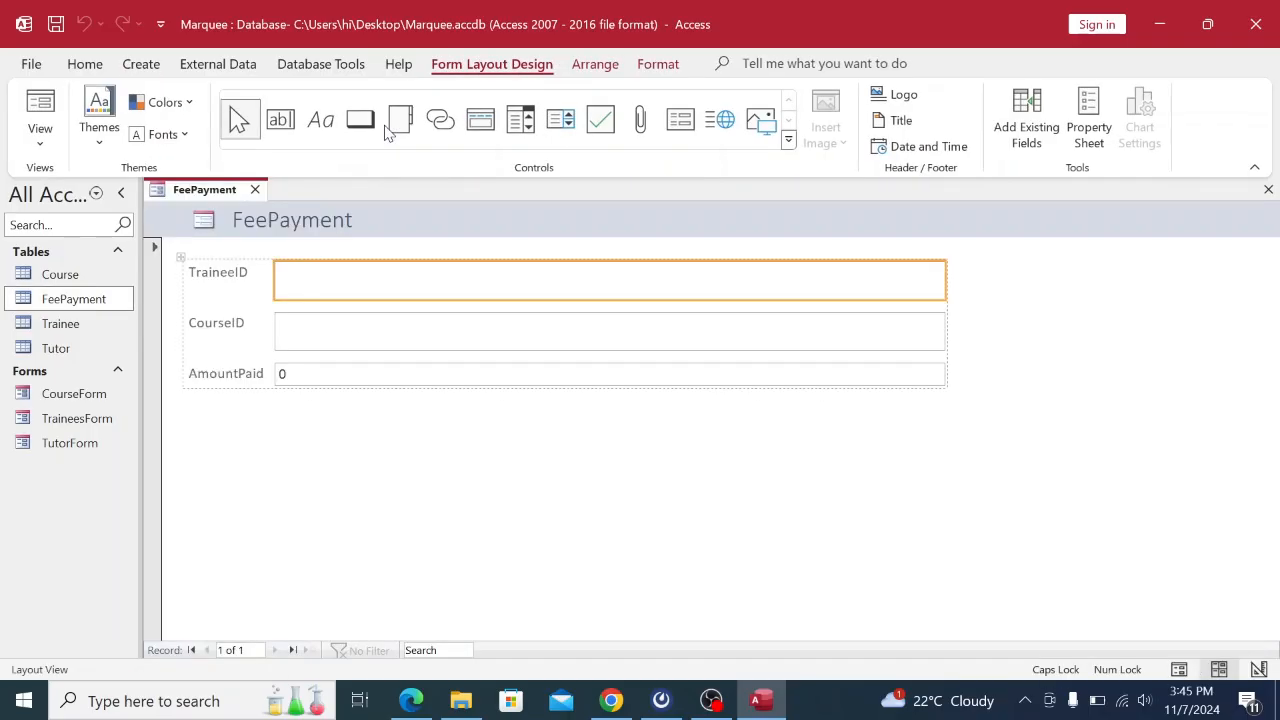
pyautogui.rightClick(207, 186)
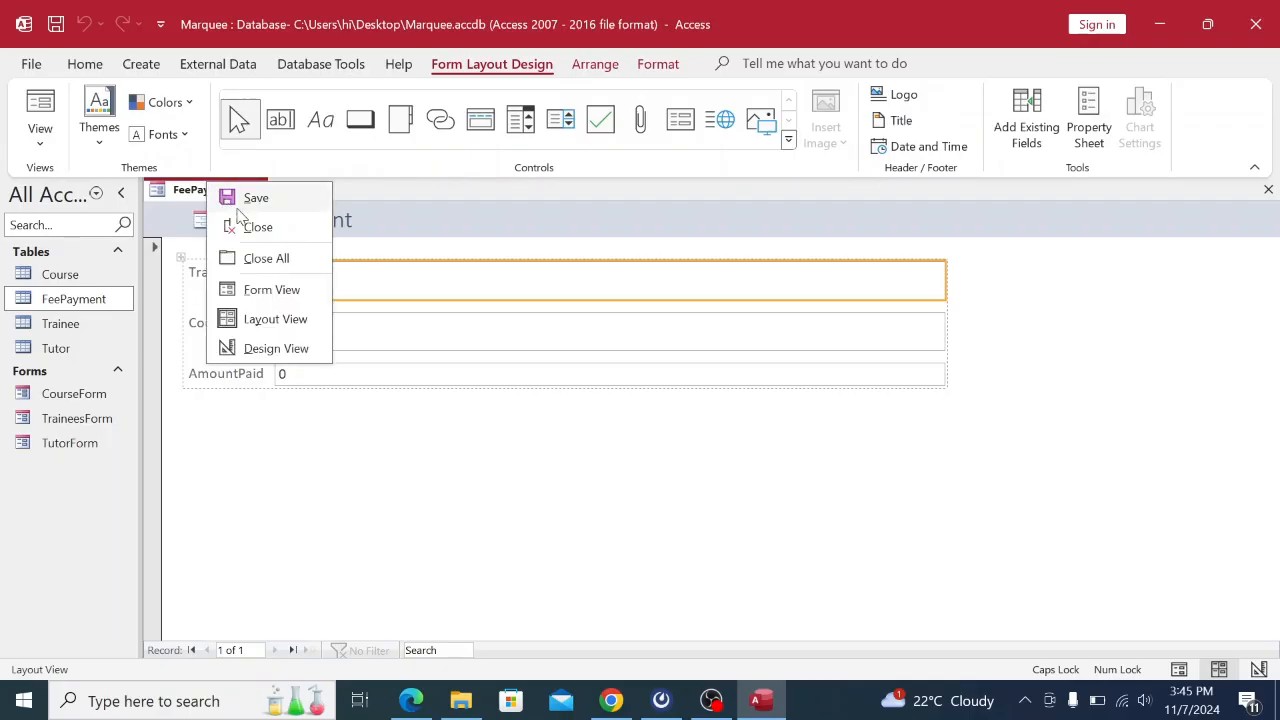
pyautogui.click(271, 289)
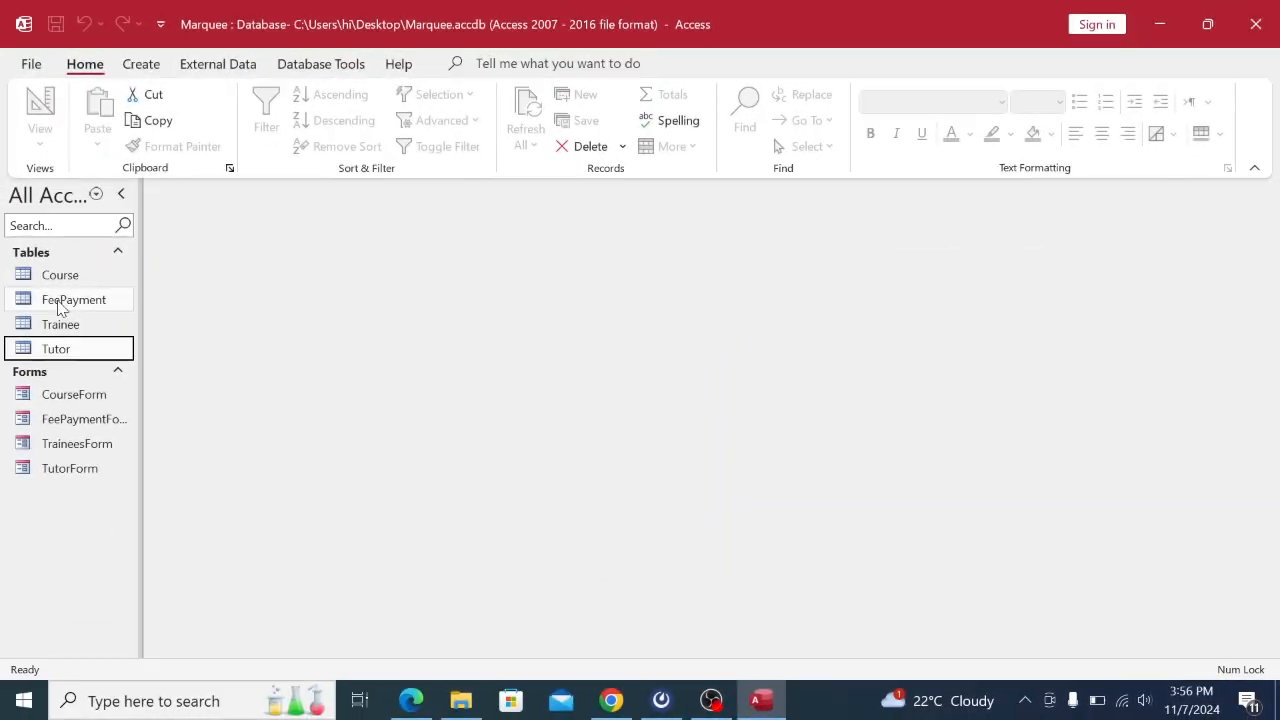
# Select the FeePayment table in the navigation pane.
pyautogui.click(62, 305)
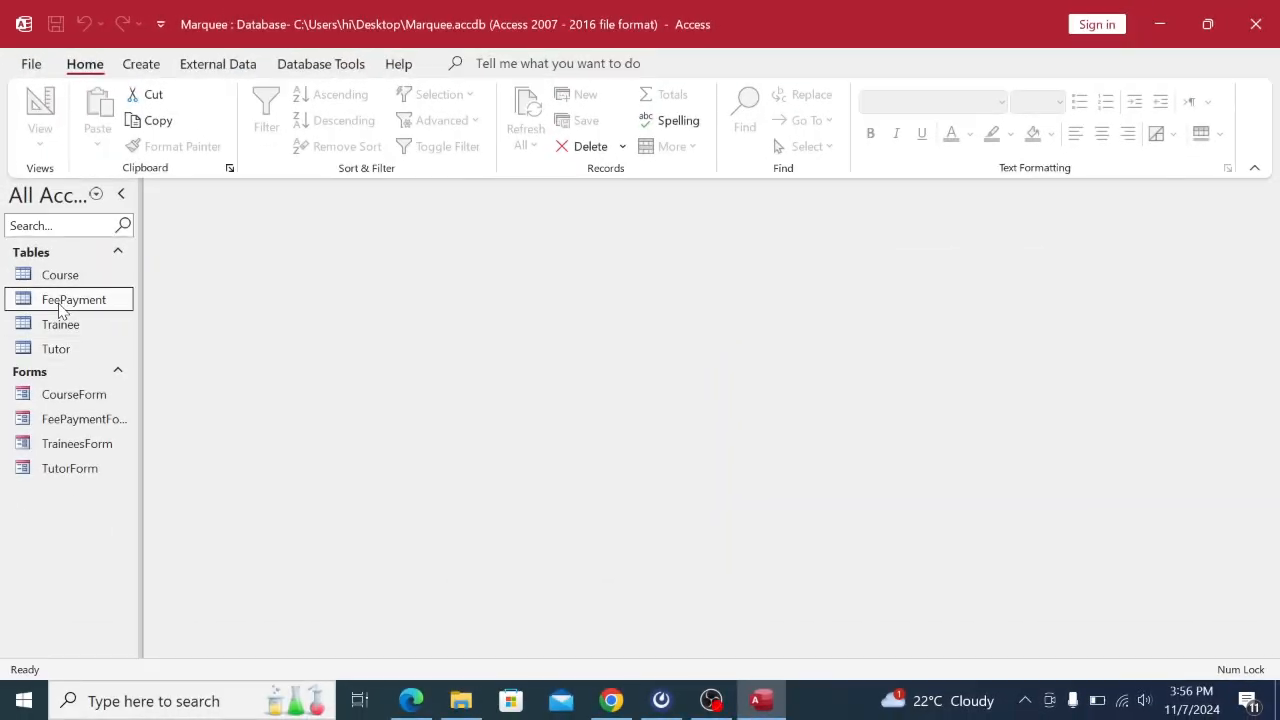
# Open the FeePayment table and FeePaymentForm, step through three payment records, then close both.
pyautogui.doubleClick(62, 305)
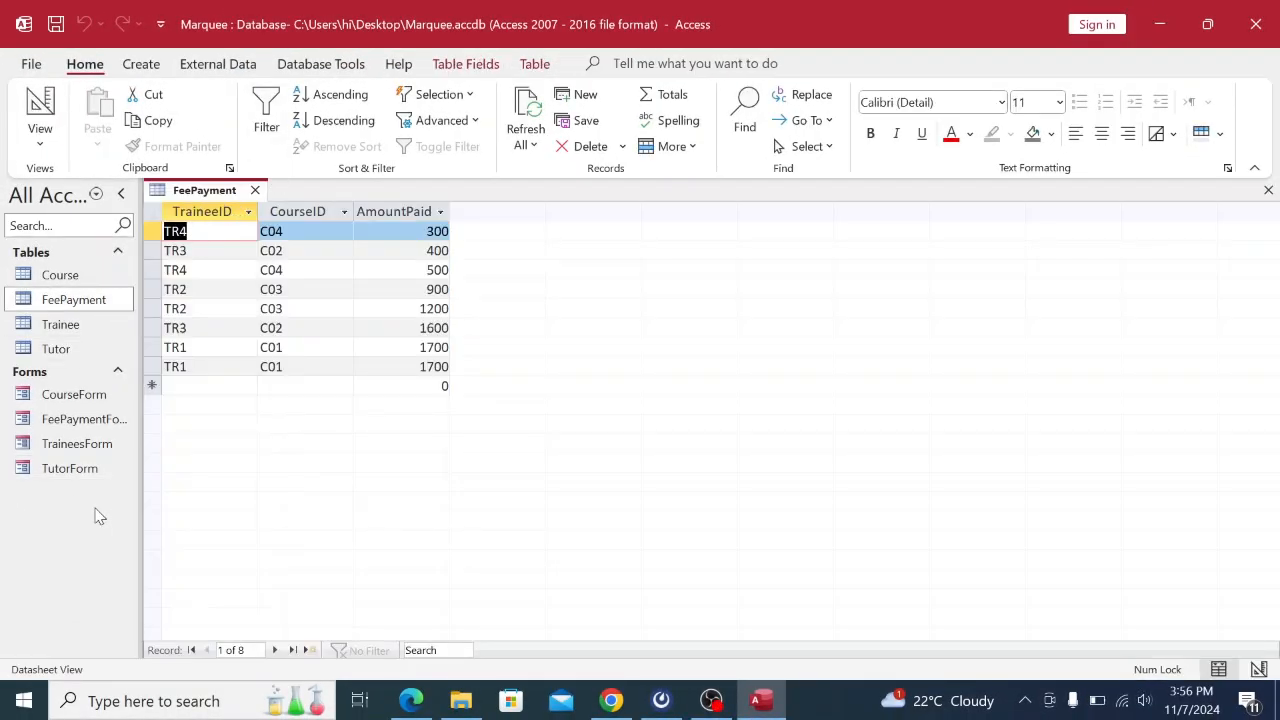
pyautogui.doubleClick(78, 418)
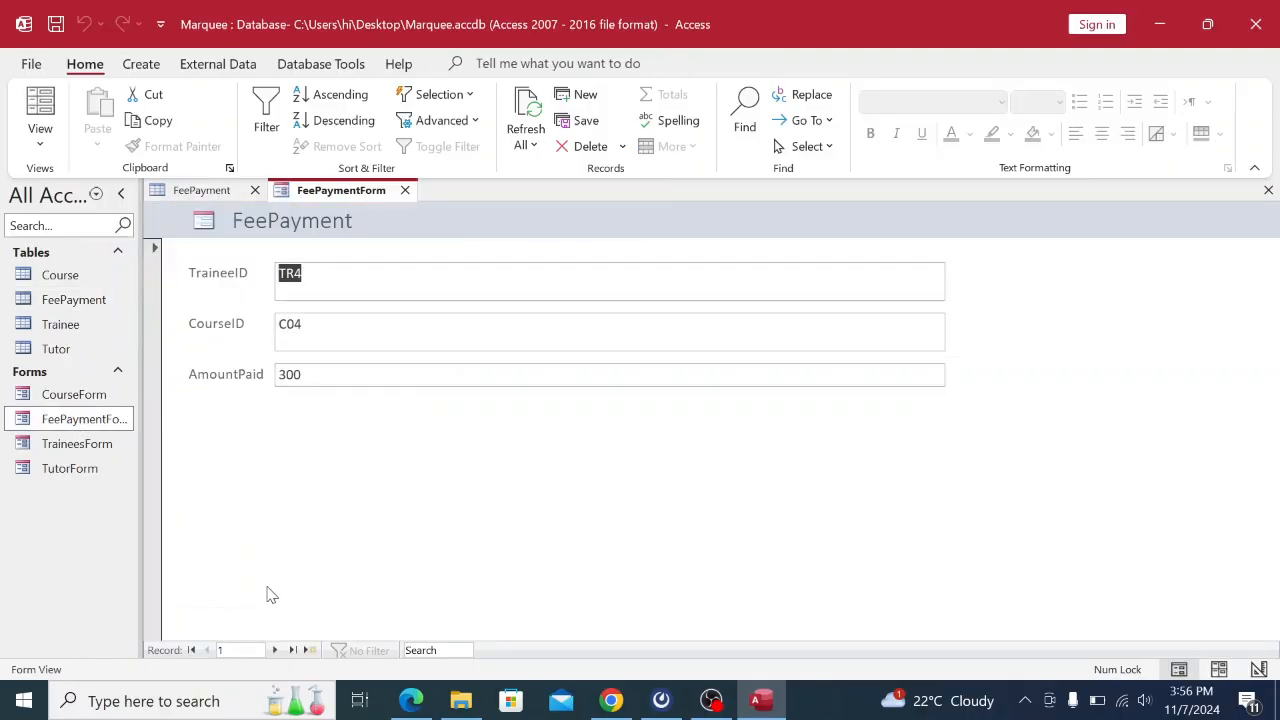
pyautogui.click(277, 649)
pyautogui.click(277, 648)
pyautogui.click(277, 648)
pyautogui.click(277, 648)
pyautogui.click(277, 648)
pyautogui.click(220, 195)
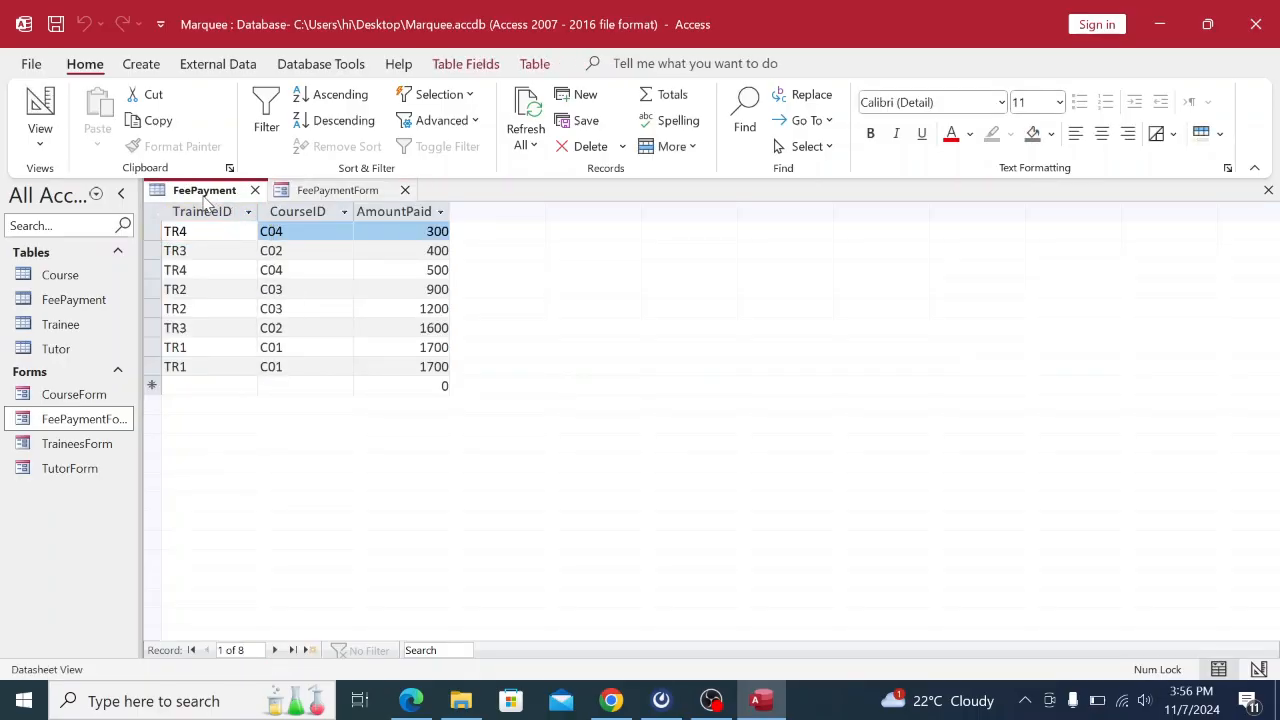
pyautogui.rightClick(205, 198)
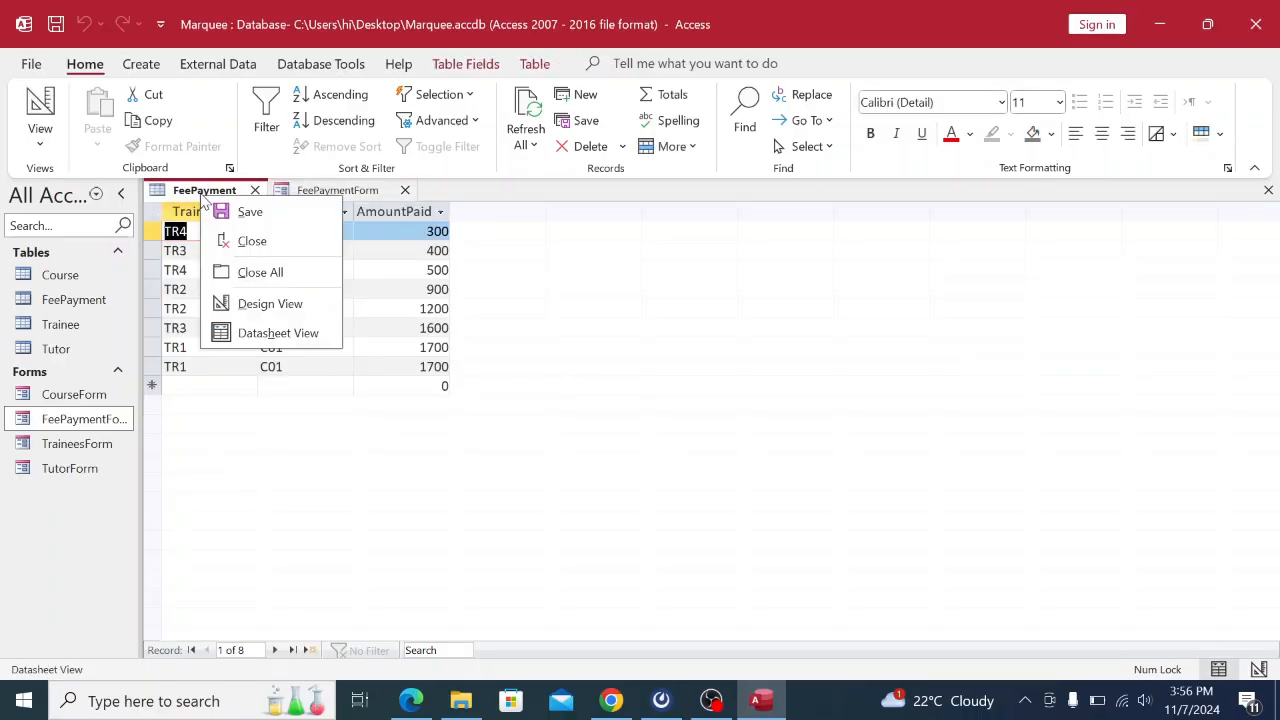
pyautogui.click(252, 243)
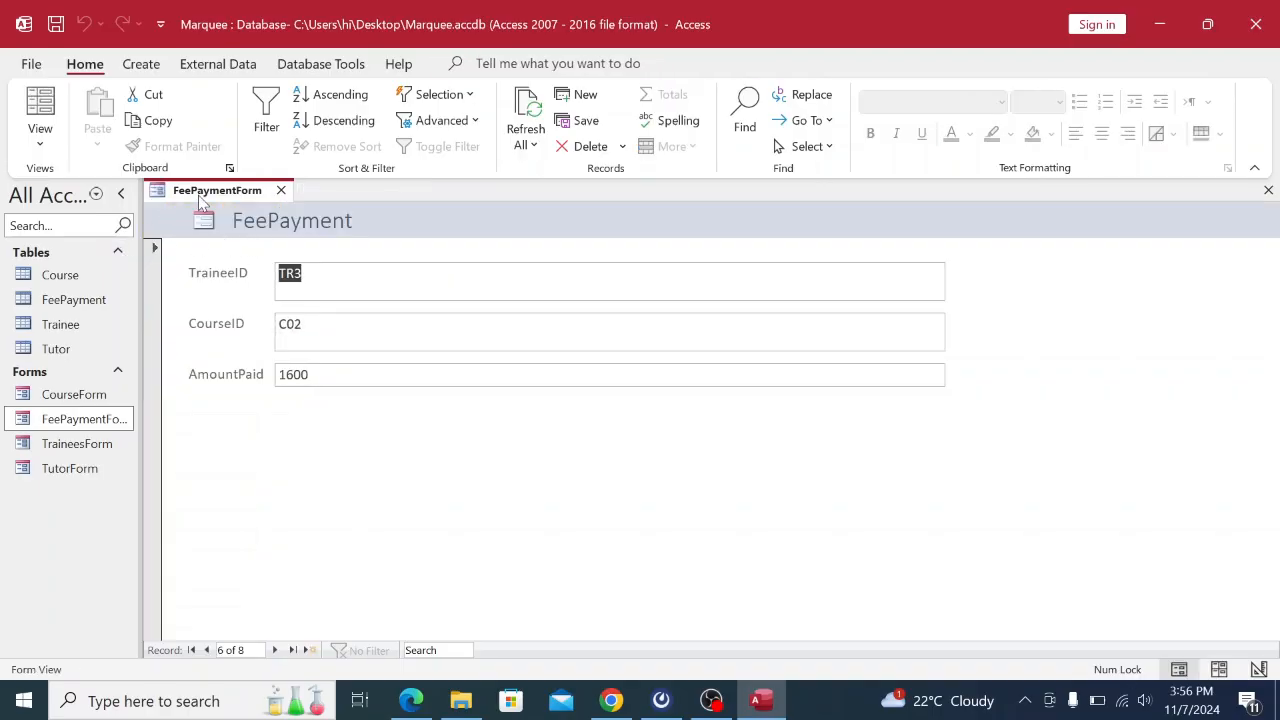
pyautogui.rightClick(205, 190)
pyautogui.click(252, 230)
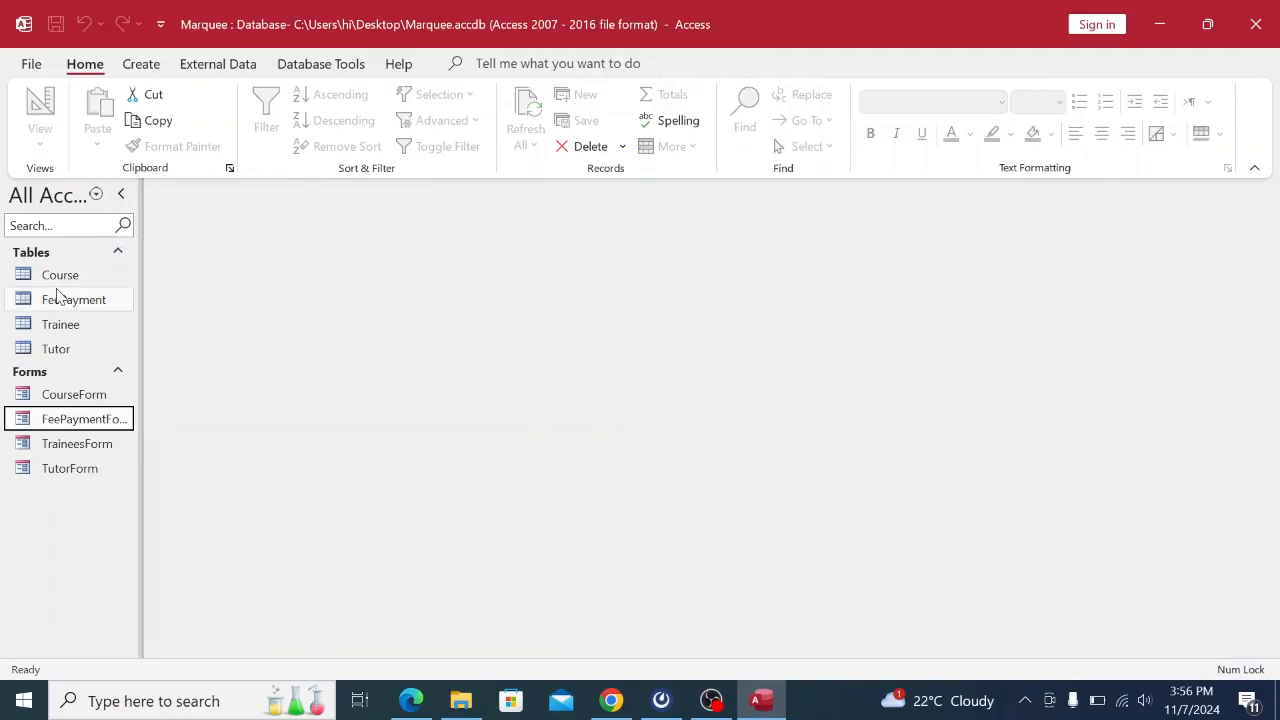
# Open the Course, FeePayment, Trainee and Tutor tables, then view page 3 of the exam PDF.
pyautogui.doubleClick(60, 276)
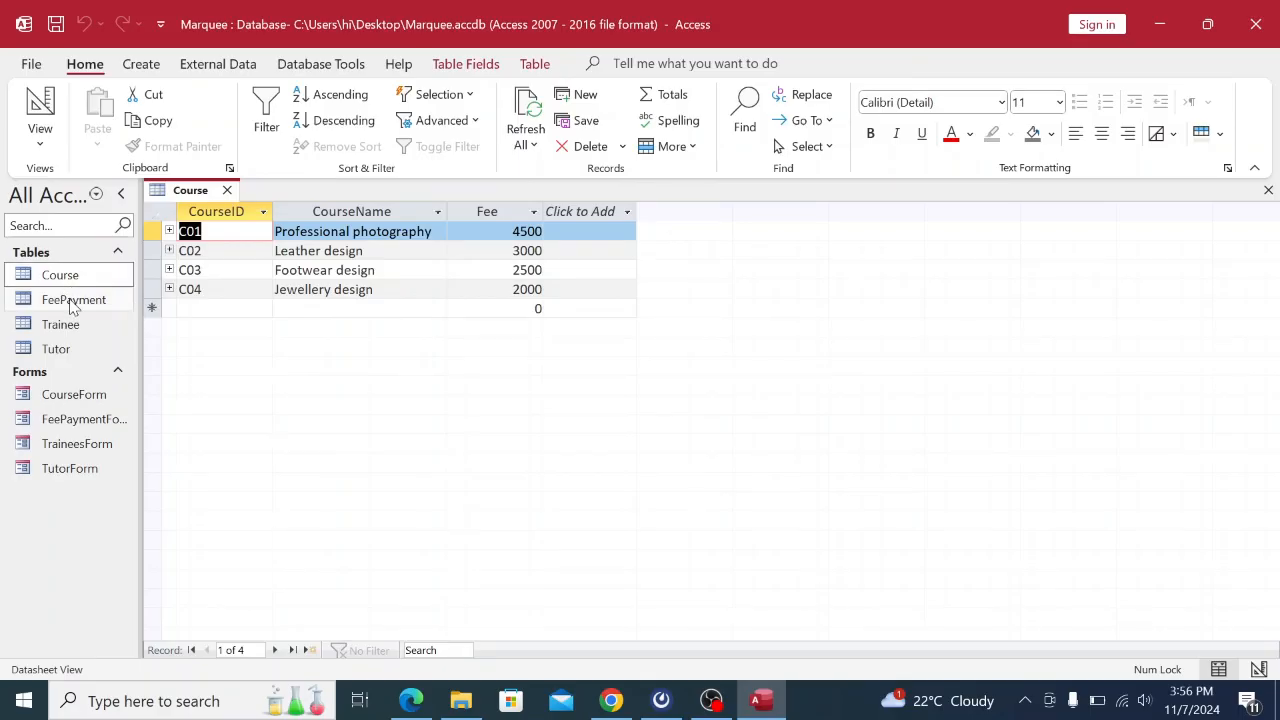
pyautogui.doubleClick(72, 301)
pyautogui.doubleClick(60, 325)
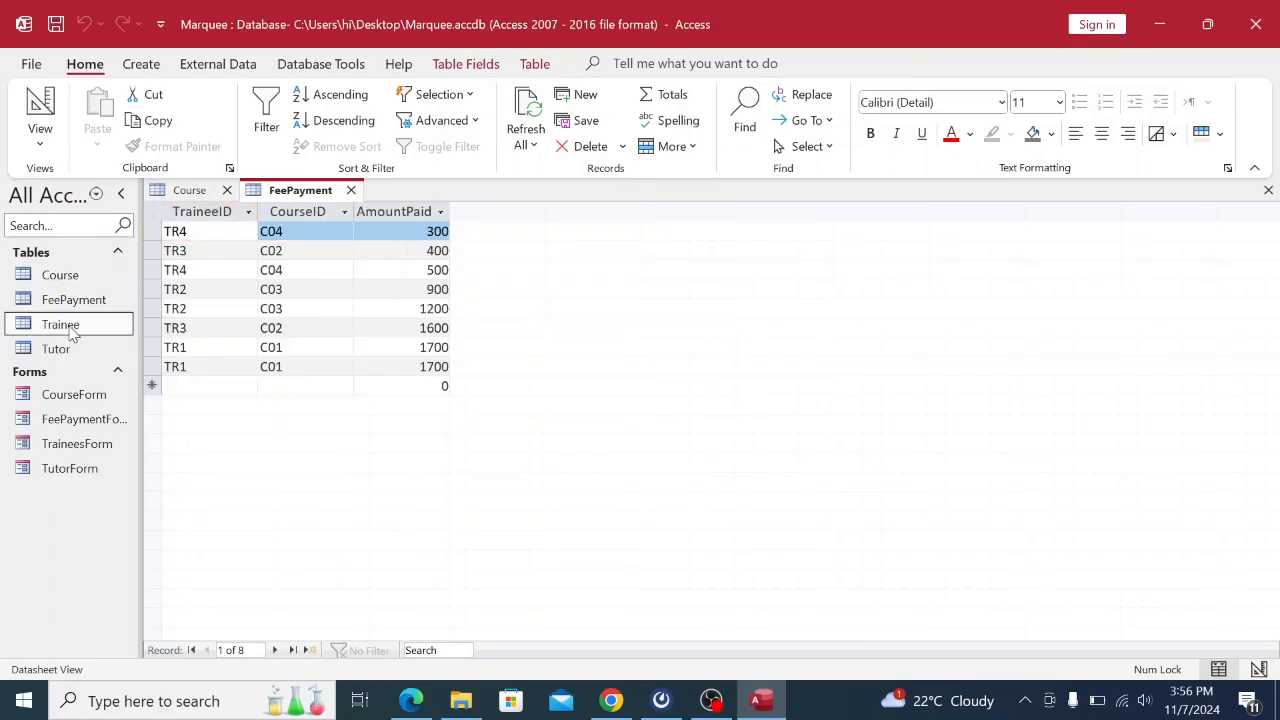
pyautogui.click(67, 356)
pyautogui.doubleClick(68, 356)
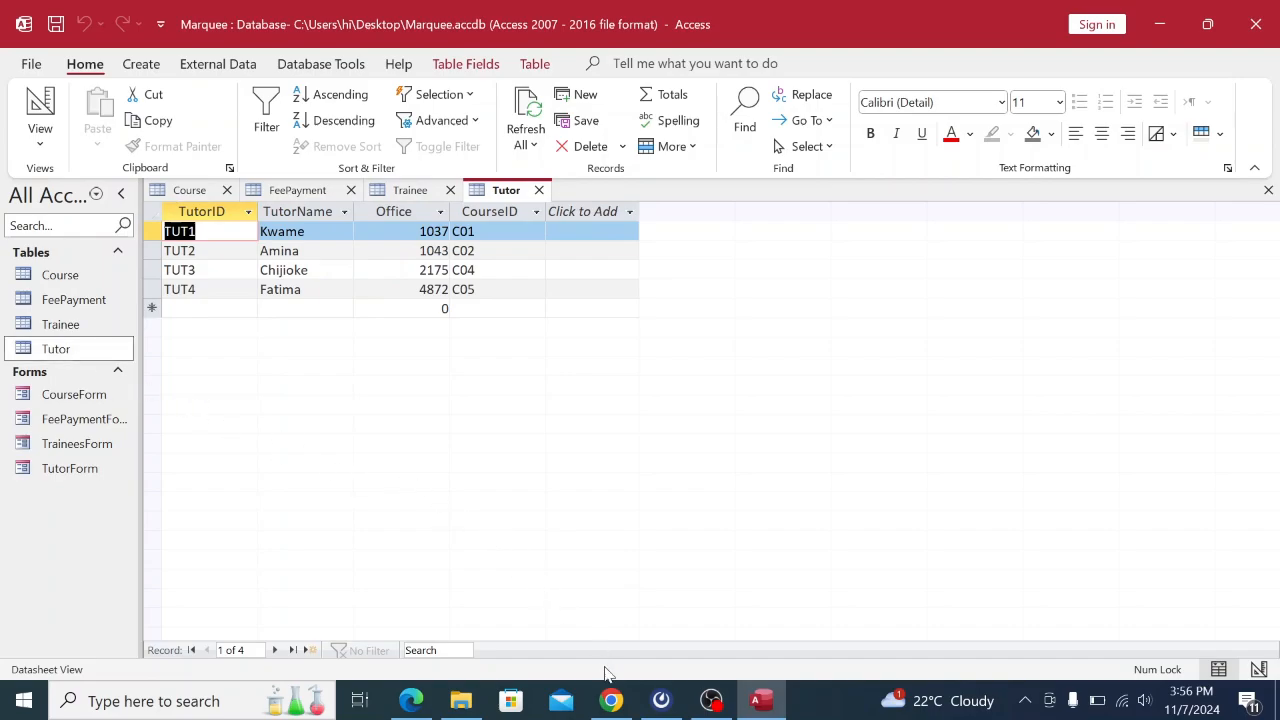
pyautogui.click(611, 700)
pyautogui.scroll(-5, 684, 486)
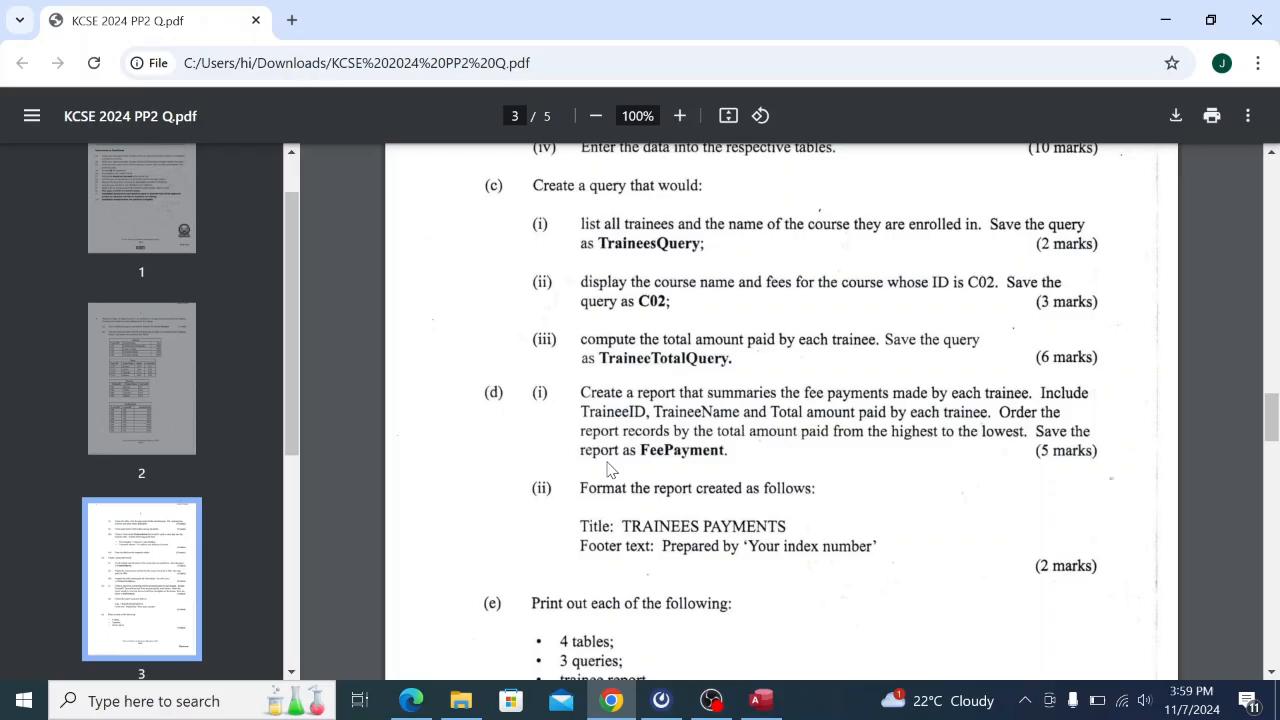
# Return to the Marquee database and show the Create ribbon commands.
pyautogui.click(776, 706)
pyautogui.click(145, 67)
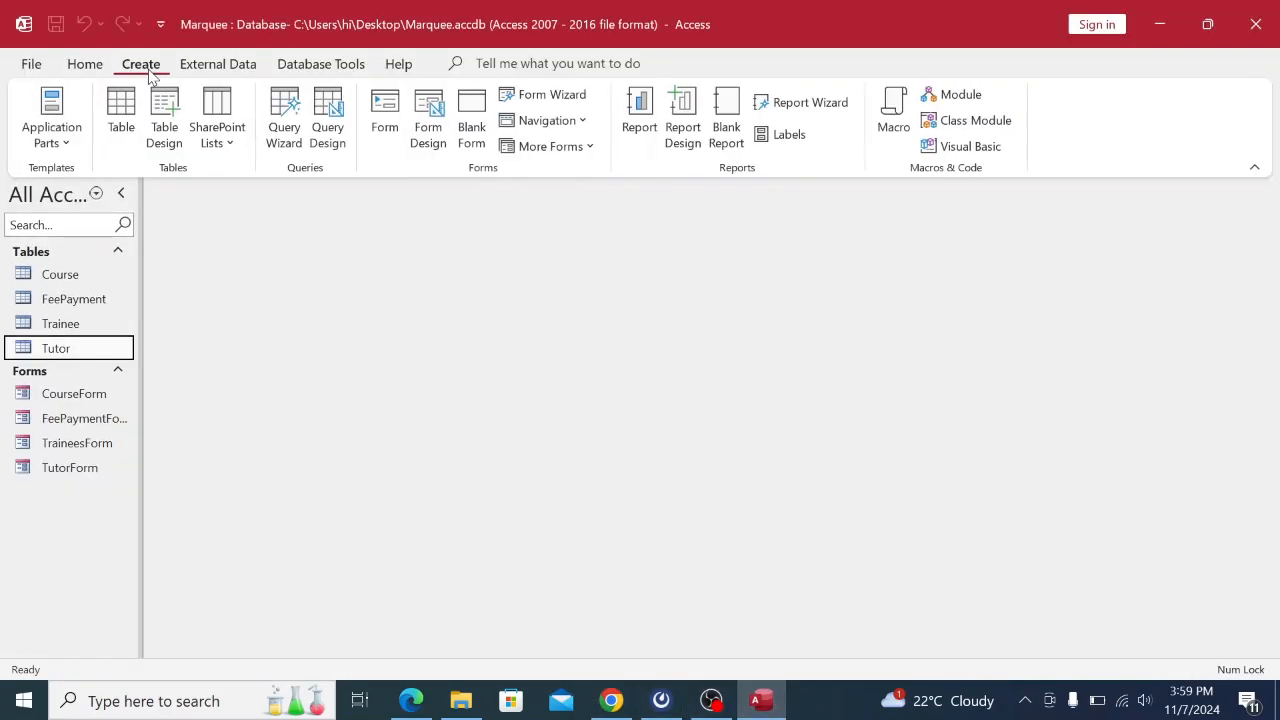
# Start a new design query and add the Trainee and Course tables.
pyautogui.click(322, 136)
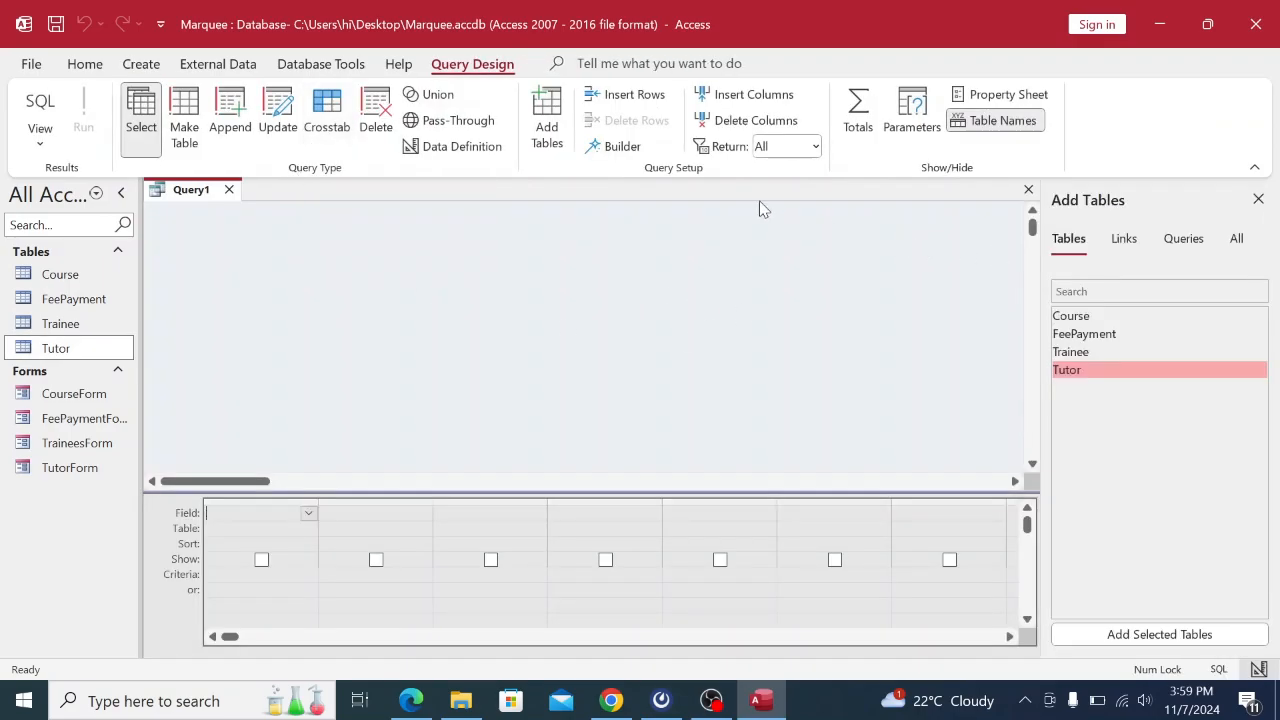
pyautogui.click(549, 140)
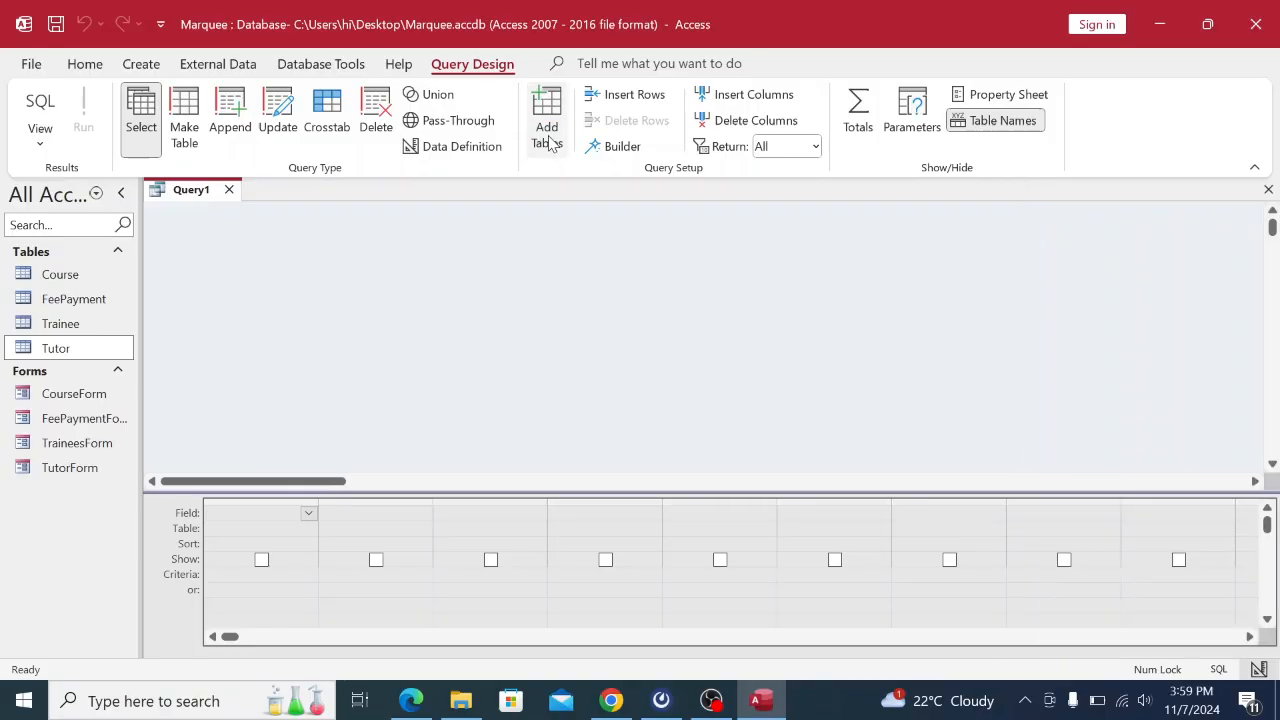
pyautogui.click(549, 140)
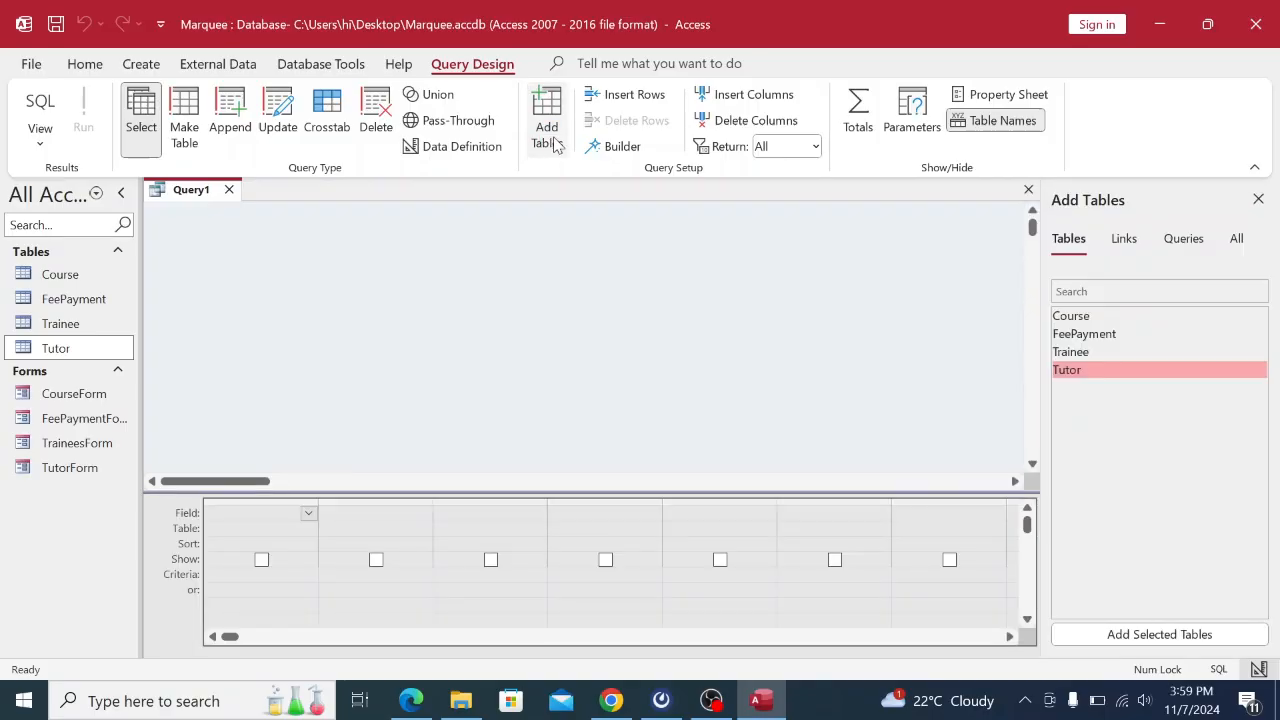
pyautogui.click(1072, 356)
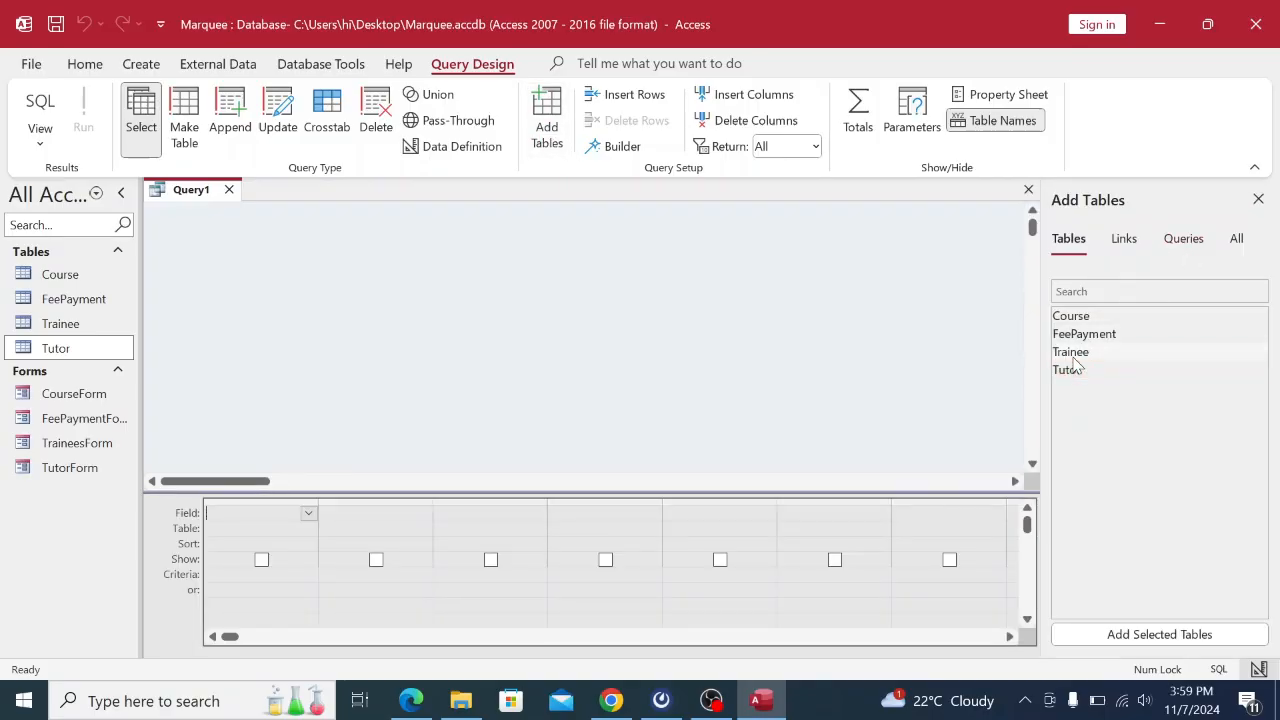
pyautogui.click(1147, 632)
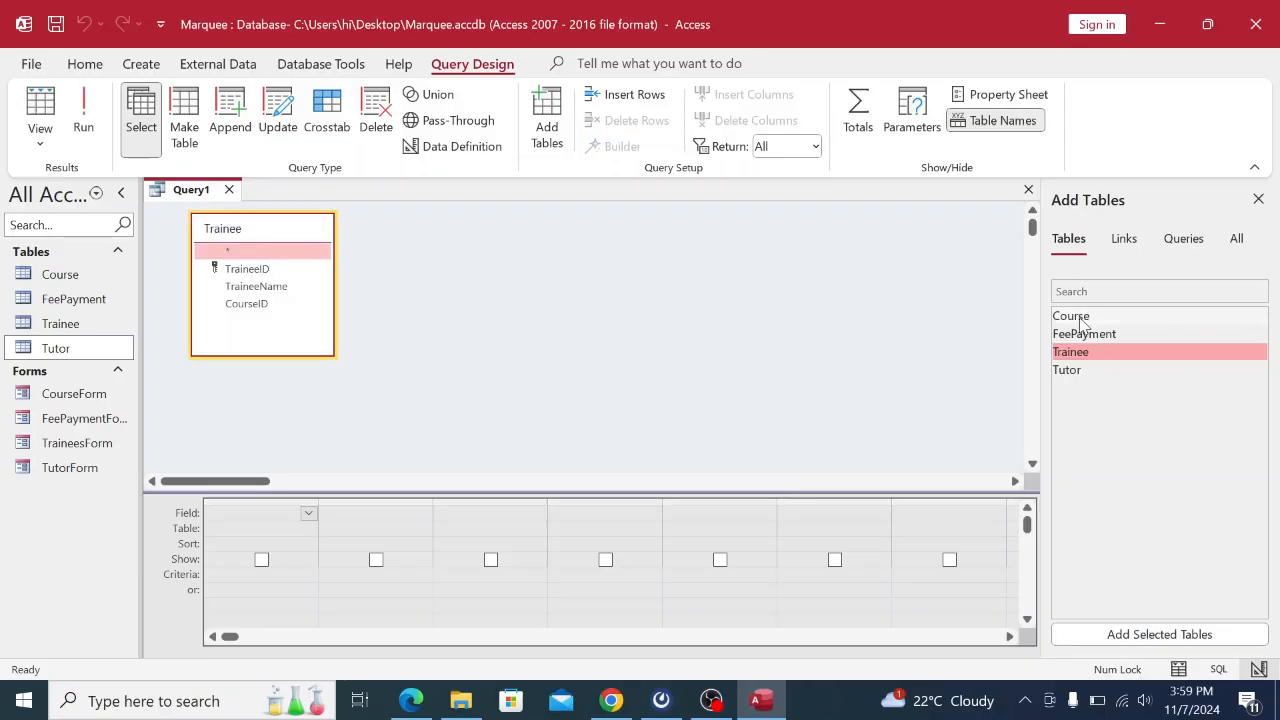
pyautogui.click(1072, 316)
pyautogui.click(1137, 634)
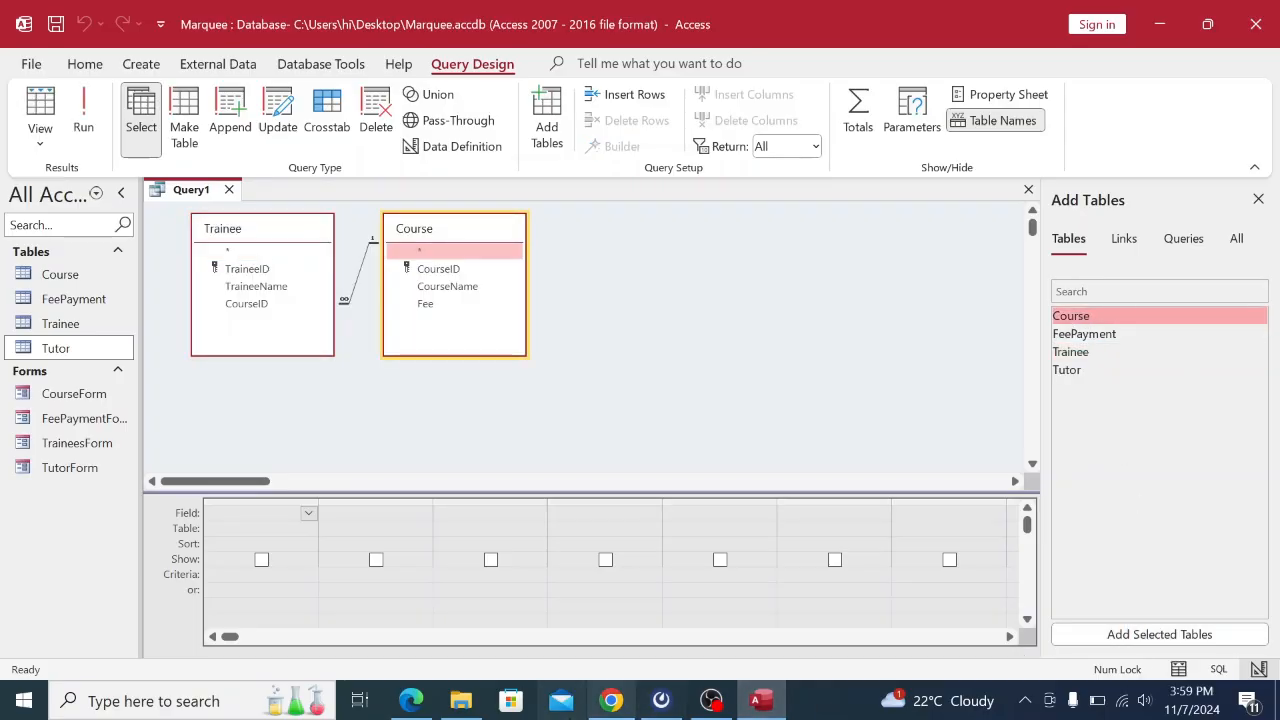
pyautogui.click(611, 700)
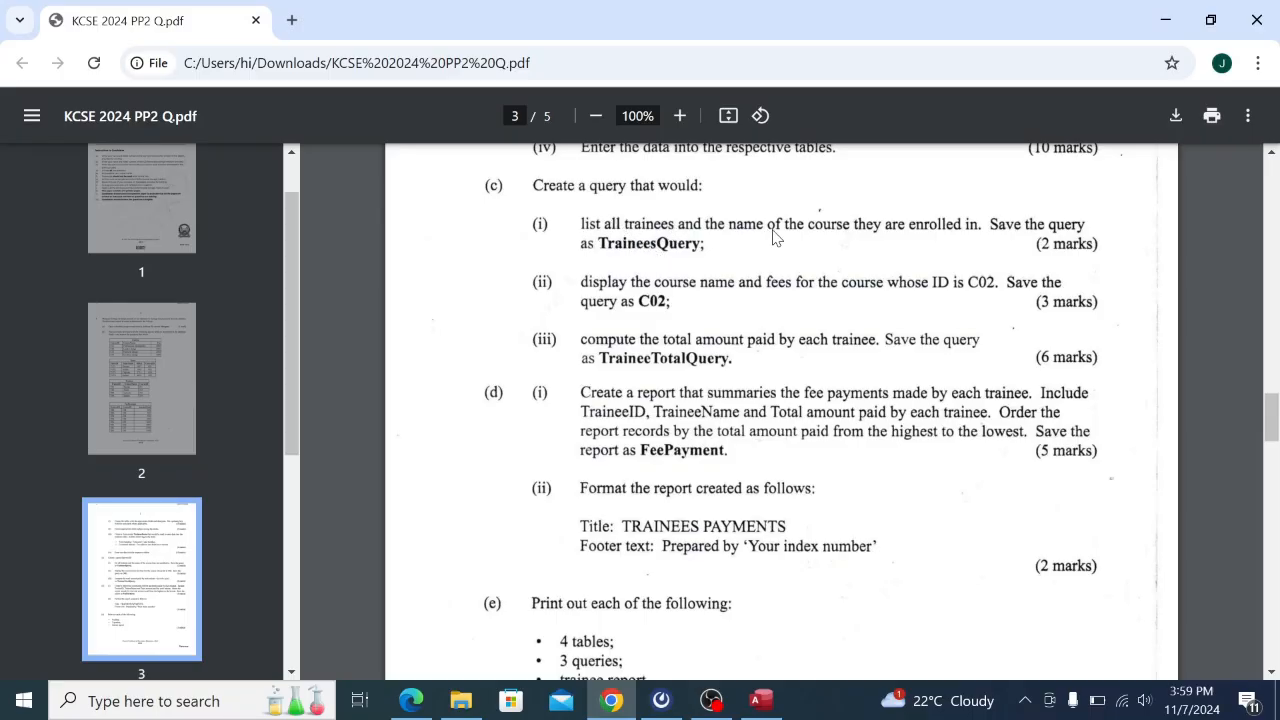
pyautogui.click(761, 700)
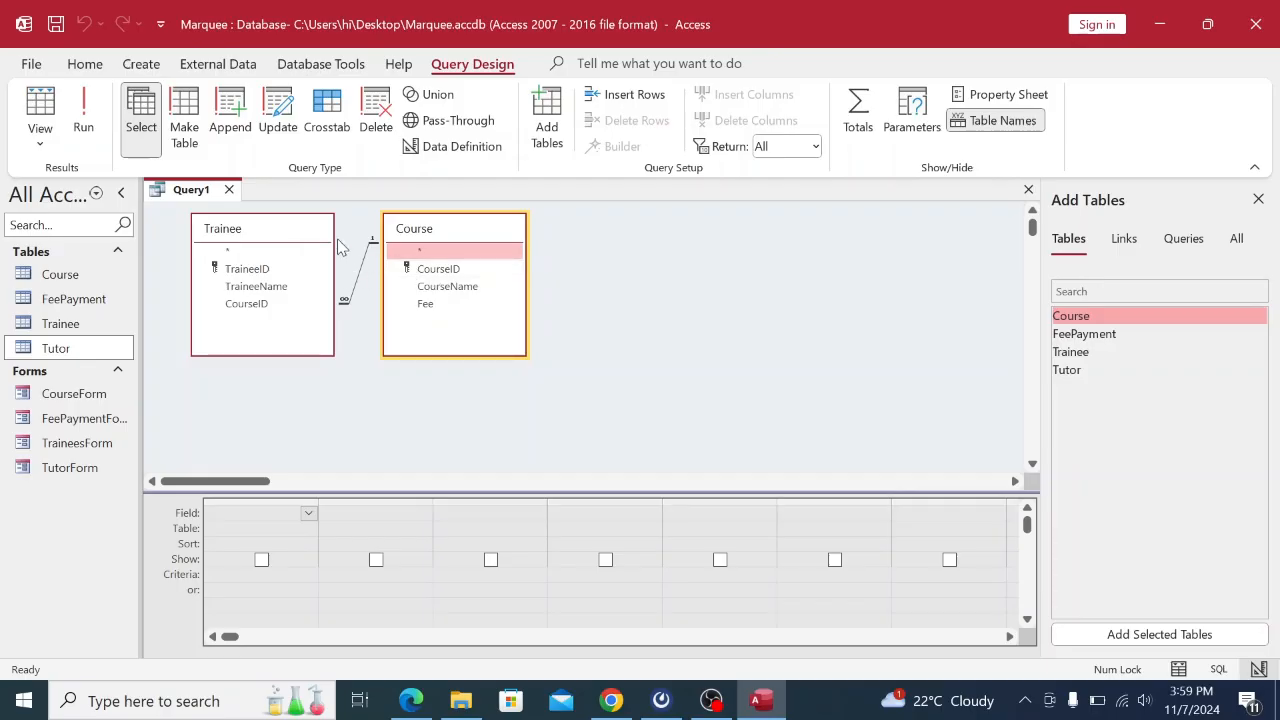
# Set the first grid column's table to Trainee.
pyautogui.click(1258, 200)
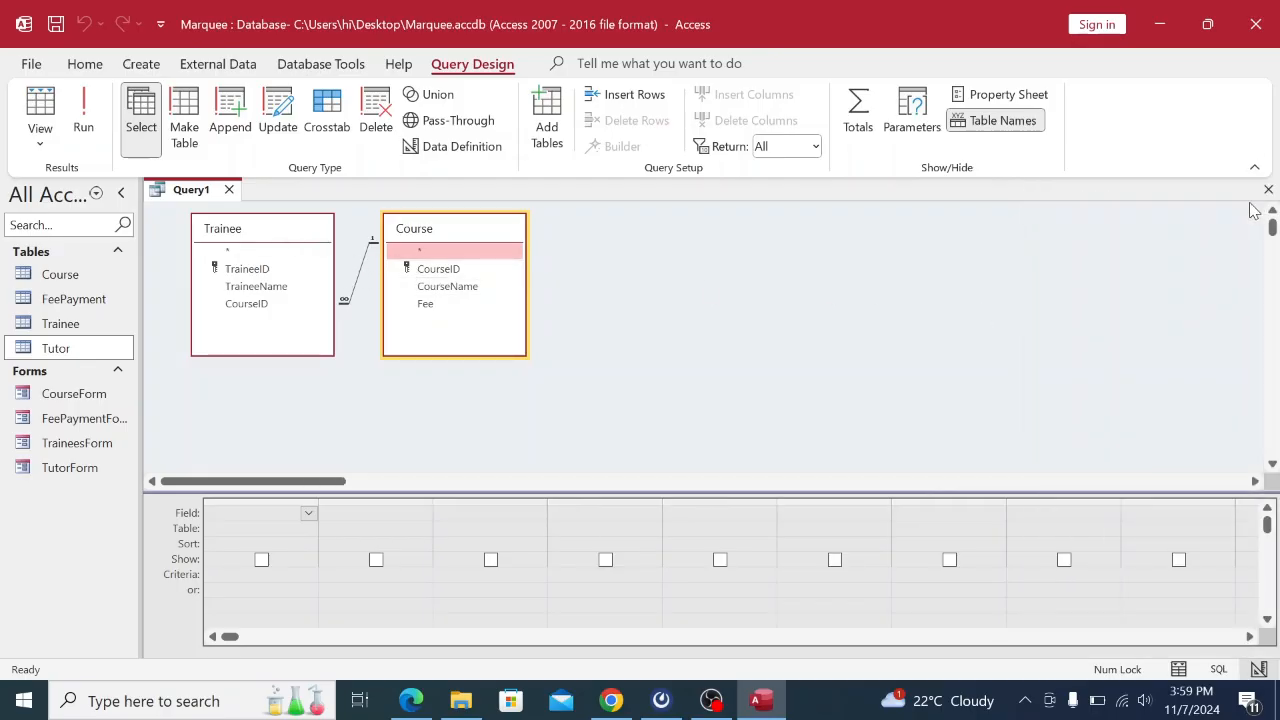
pyautogui.click(217, 527)
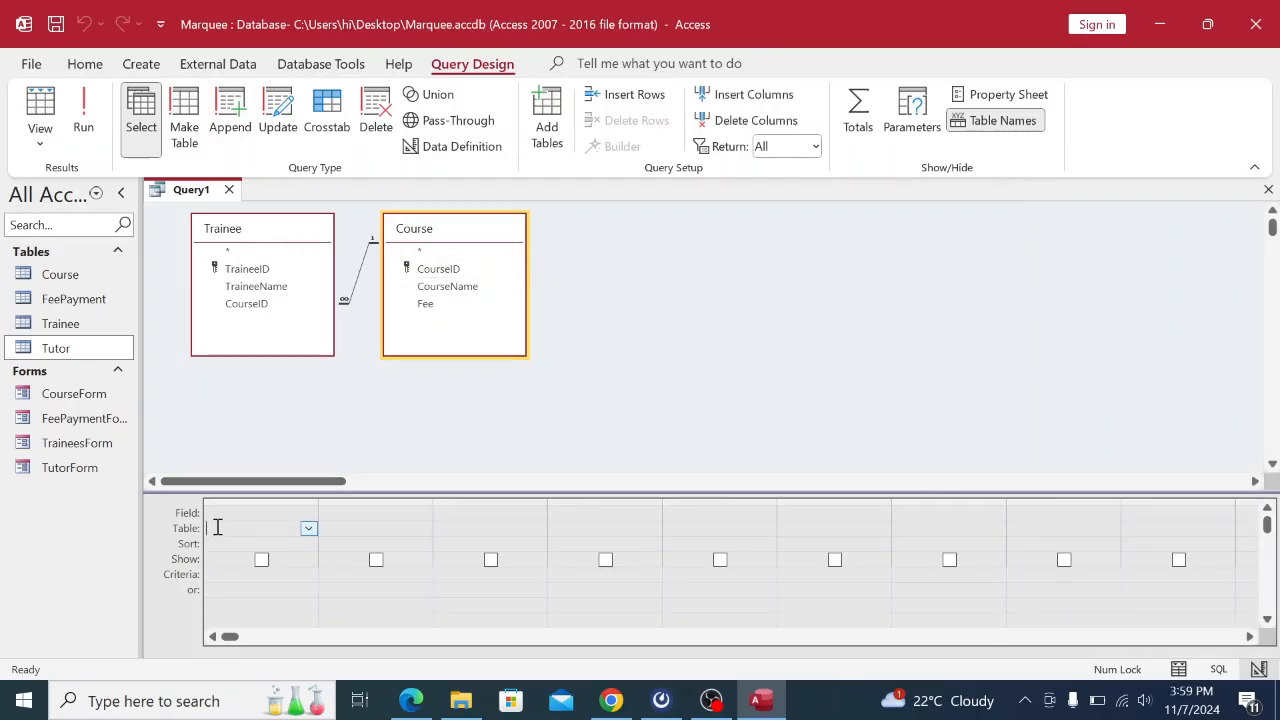
pyautogui.click(308, 529)
pyautogui.click(272, 544)
# Put Trainee's TraineeID and TraineeName in the first two grid columns.
pyautogui.click(258, 514)
pyautogui.click(309, 513)
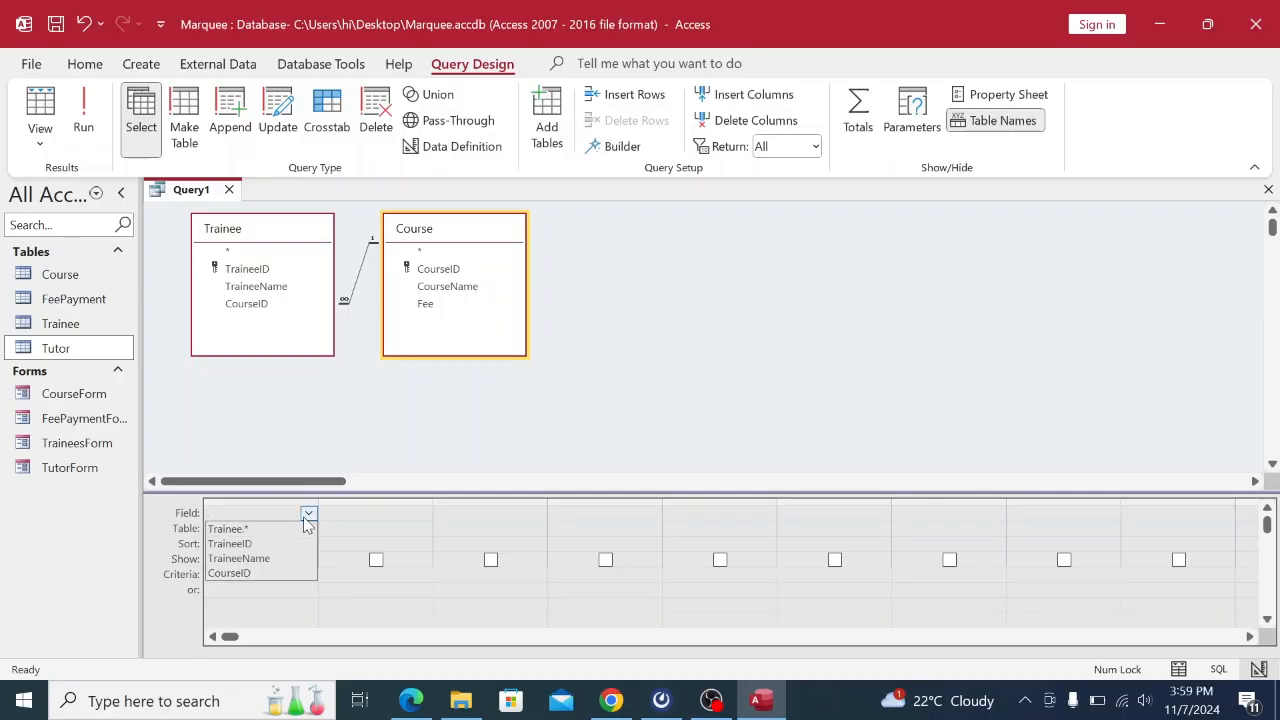
pyautogui.click(272, 557)
pyautogui.click(308, 513)
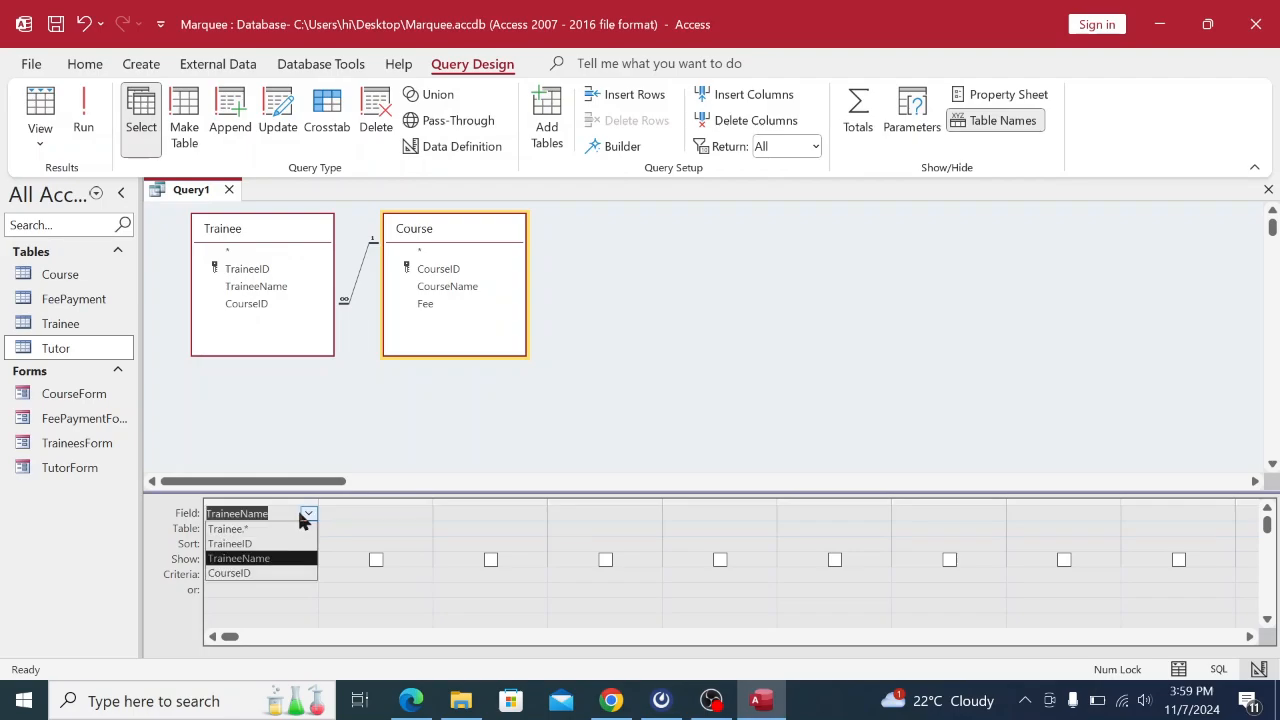
pyautogui.click(249, 543)
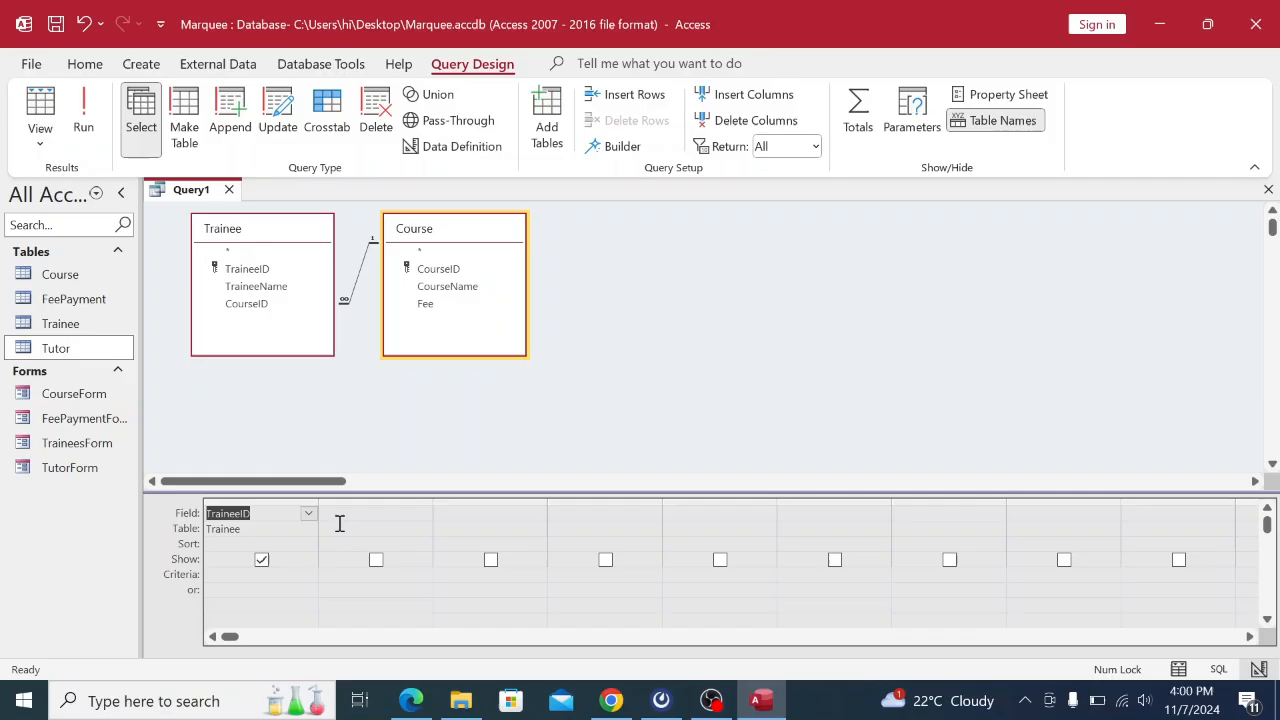
pyautogui.click(427, 530)
pyautogui.click(424, 528)
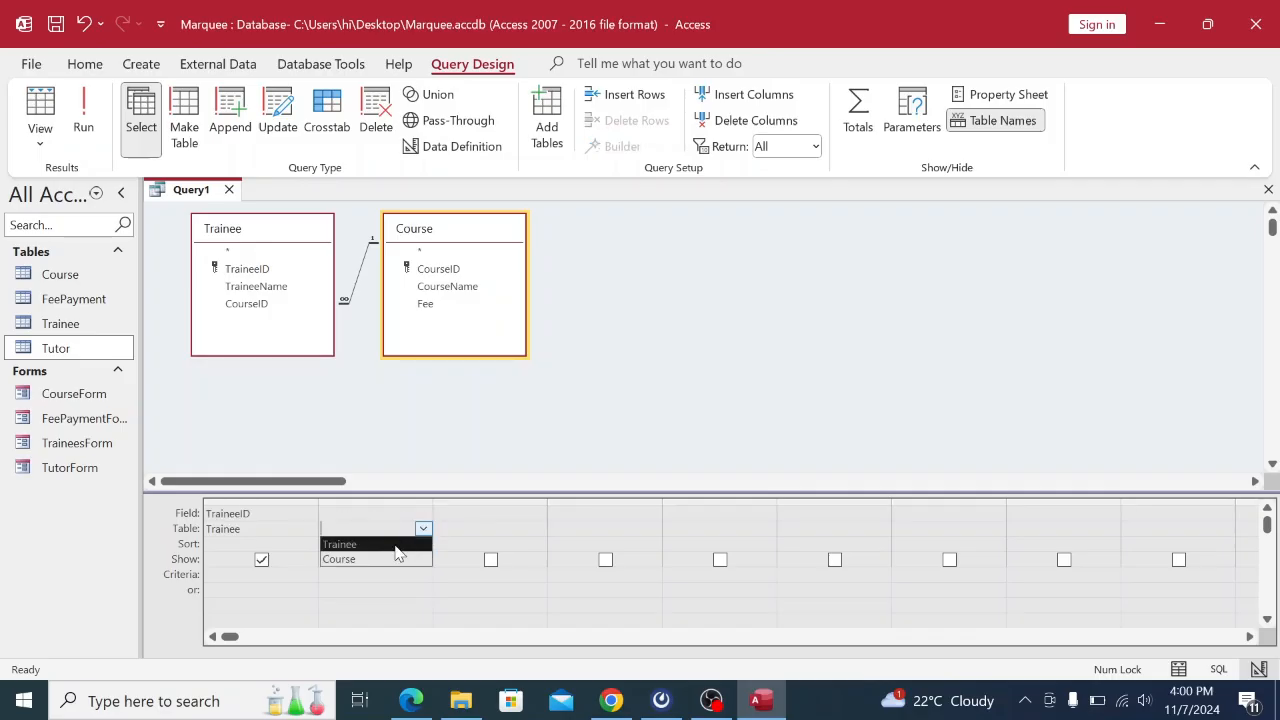
pyautogui.click(345, 557)
pyautogui.click(362, 513)
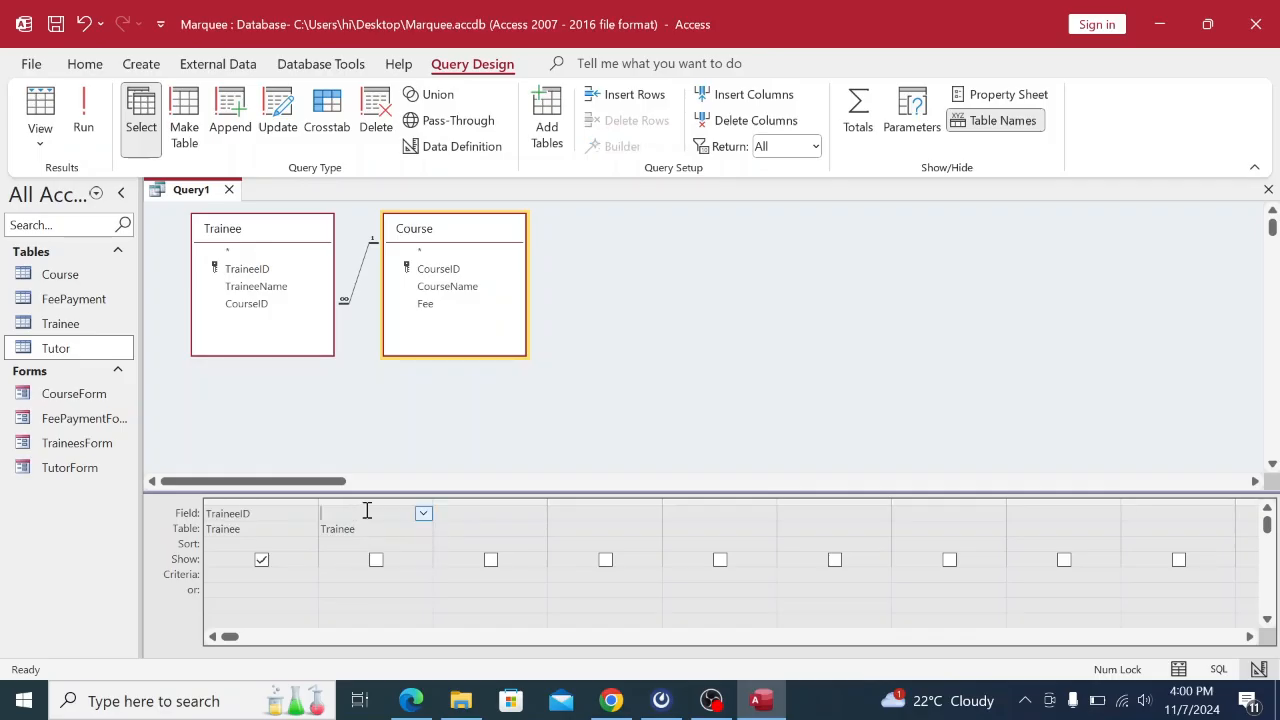
pyautogui.click(423, 515)
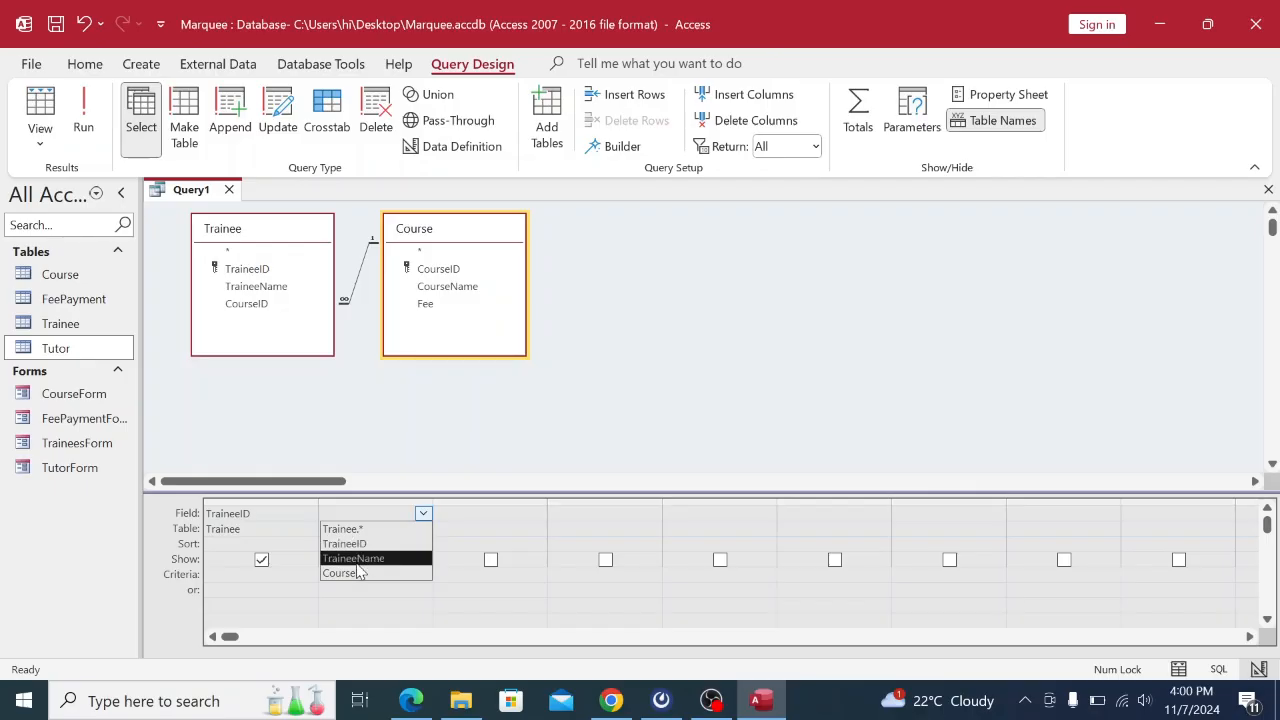
pyautogui.click(360, 558)
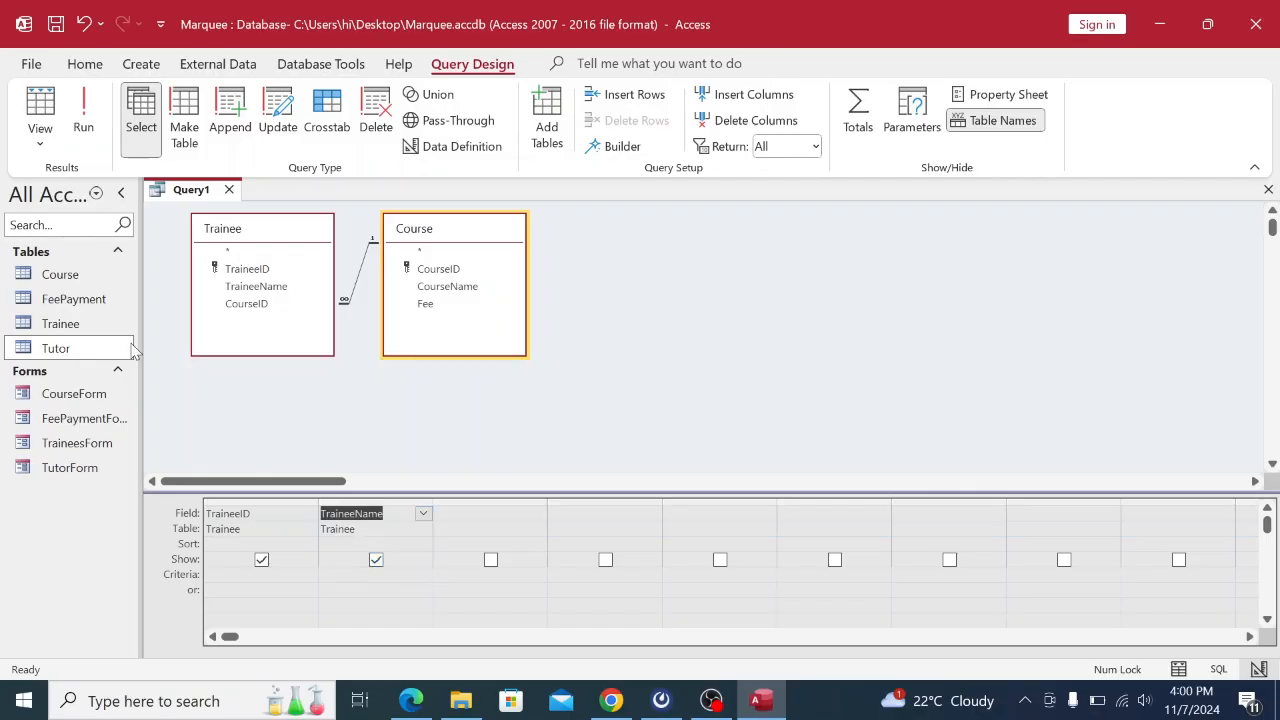
# Add Course's CourseName as the third column and run the query.
pyautogui.click(470, 528)
pyautogui.click(537, 528)
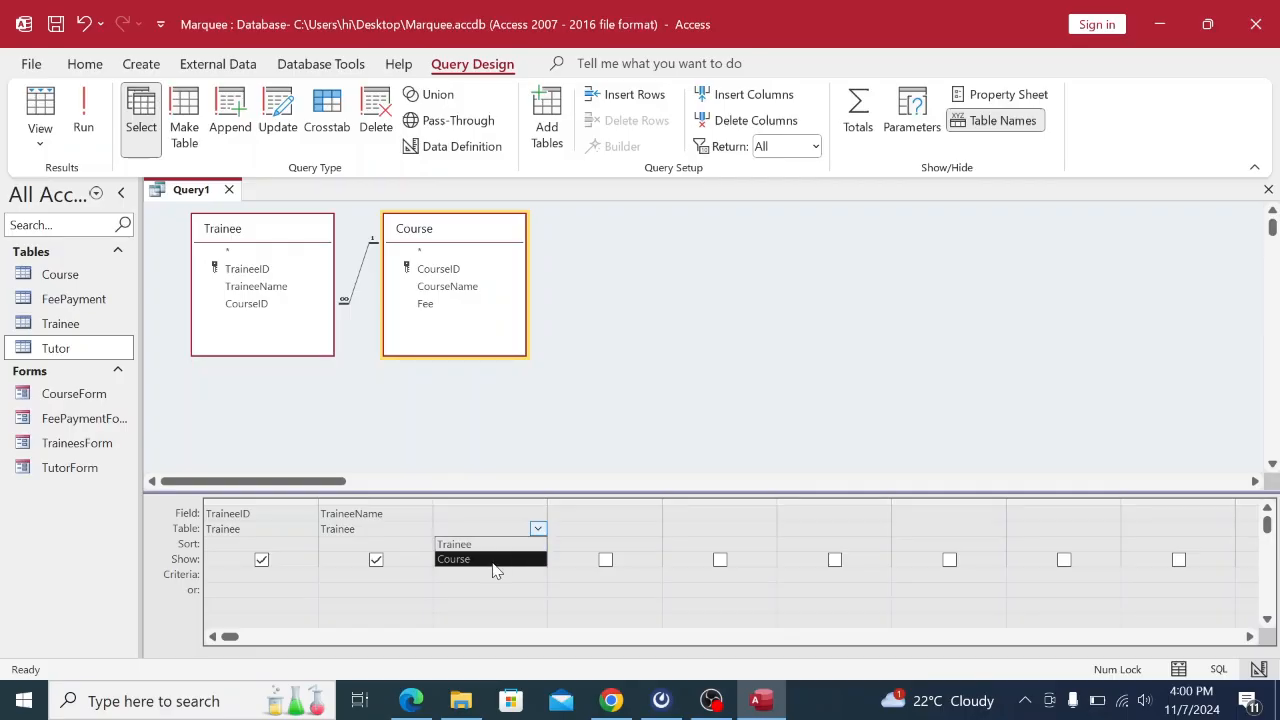
pyautogui.click(493, 559)
pyautogui.click(474, 514)
pyautogui.click(537, 513)
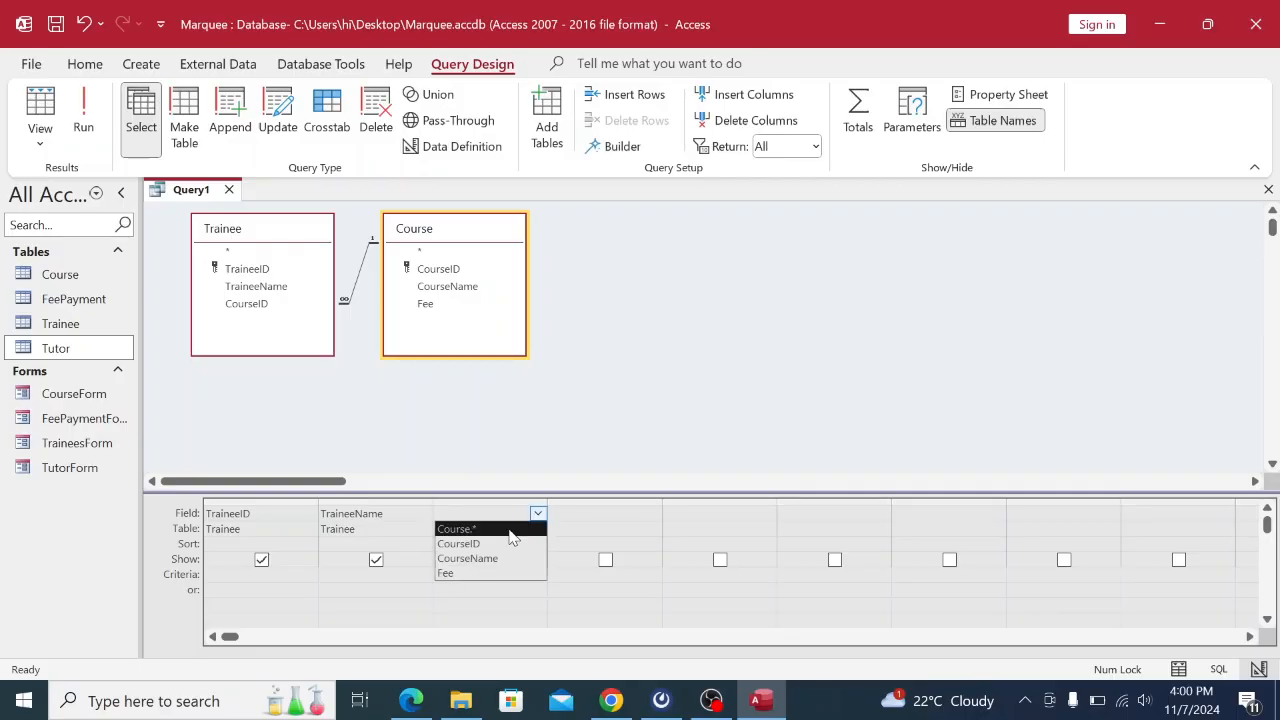
pyautogui.click(490, 559)
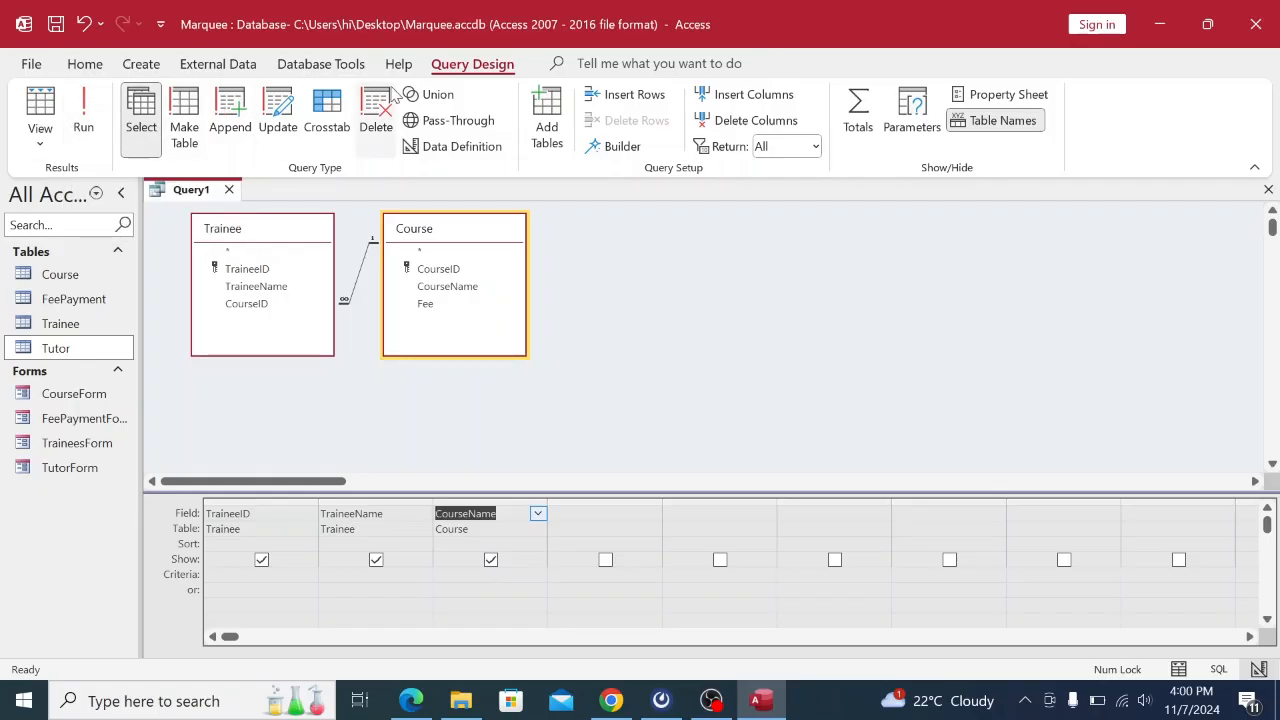
pyautogui.click(84, 118)
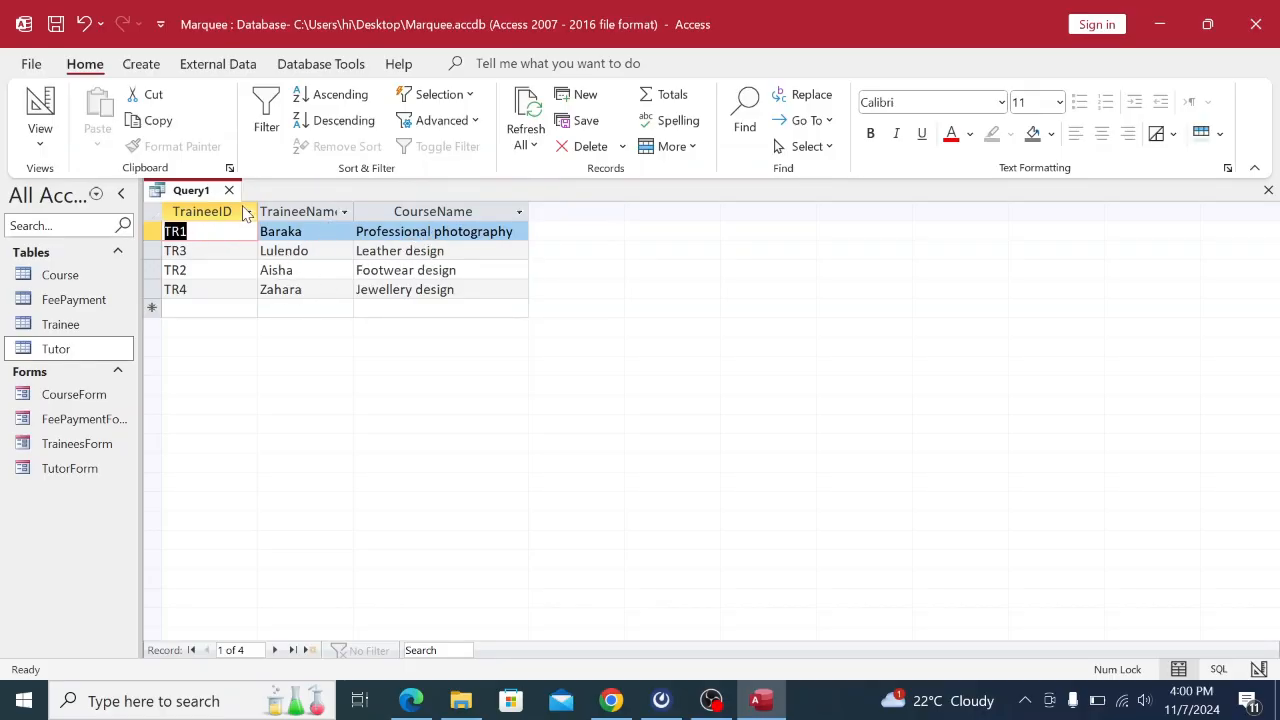
# Start saving the query and enter the name TraineesQuery.
pyautogui.click(610, 702)
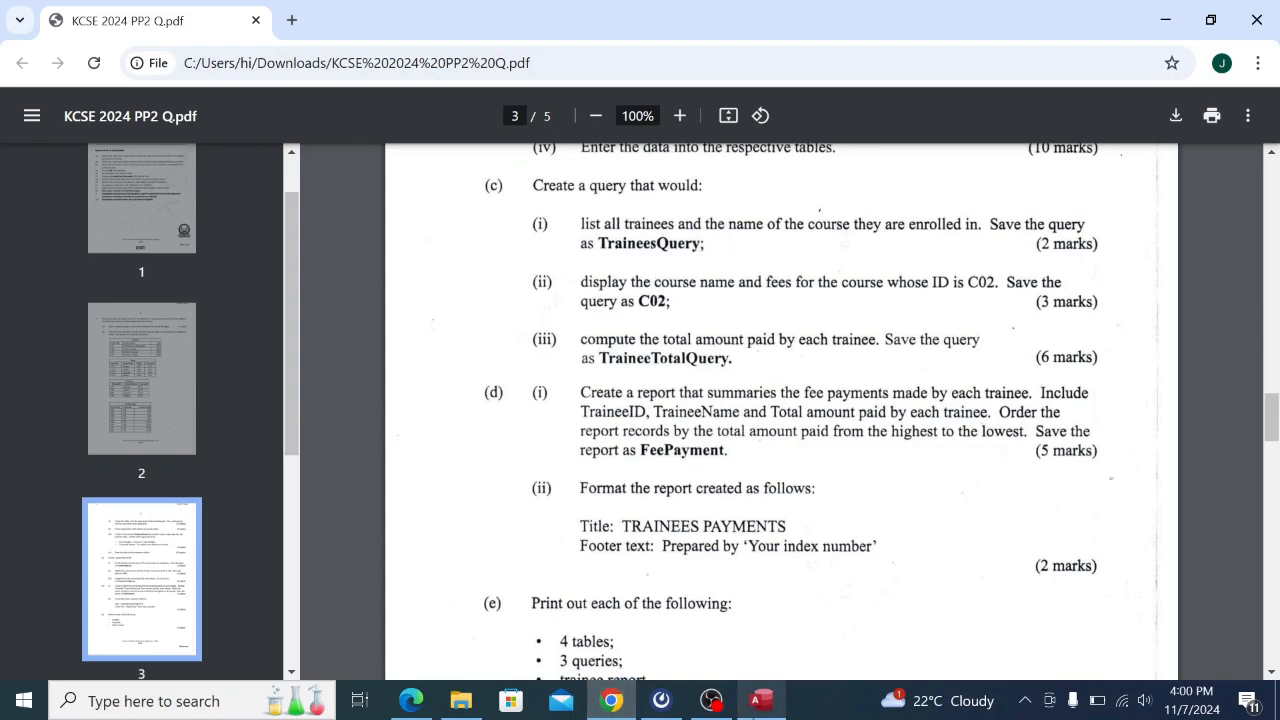
pyautogui.click(761, 700)
pyautogui.rightClick(200, 193)
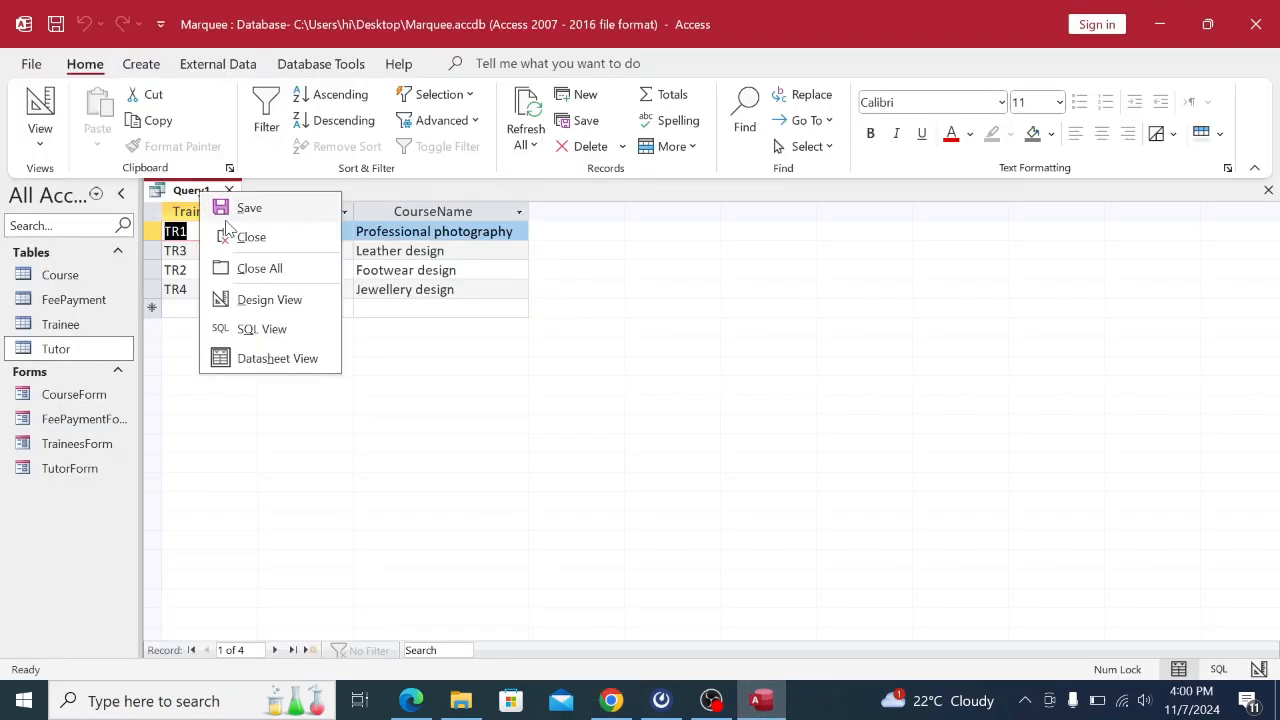
pyautogui.click(223, 208)
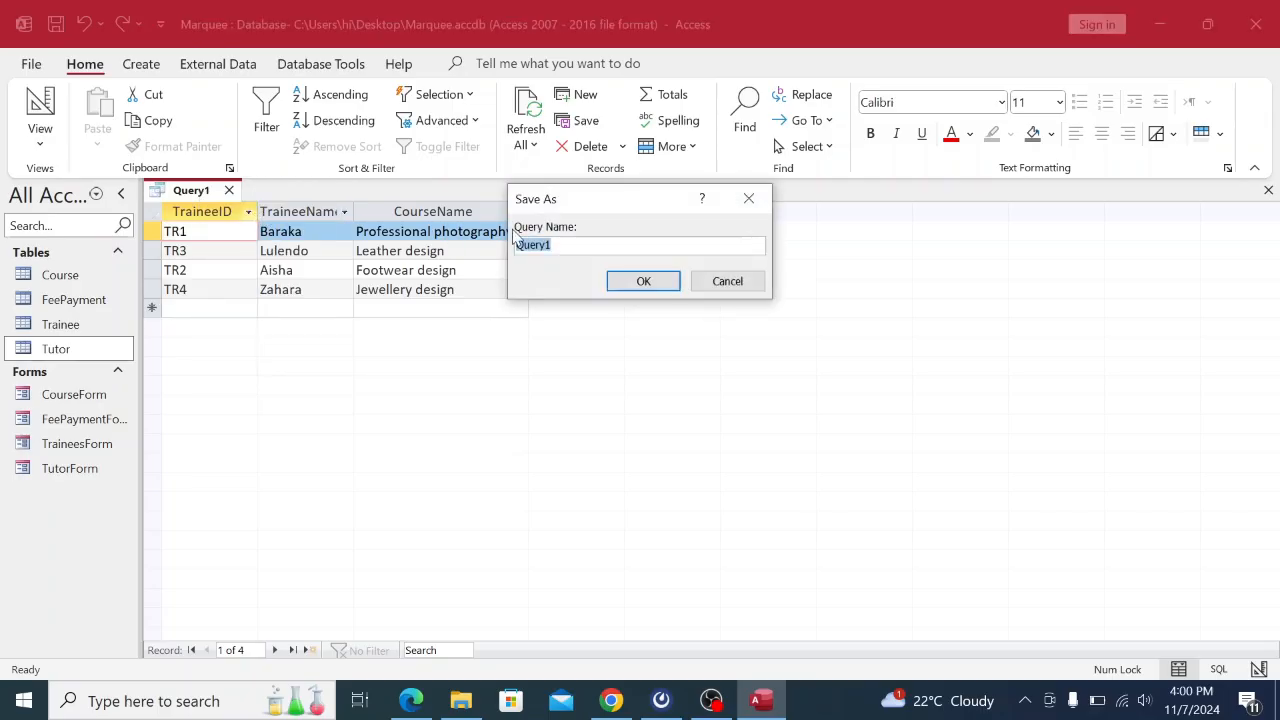
pyautogui.press('BackSpace')
pyautogui.press('capslock')
pyautogui.press('capslock')
pyautogui.write('Trainees')
pyautogui.press('capslock')
pyautogui.write('Q')
pyautogui.press('capslock')
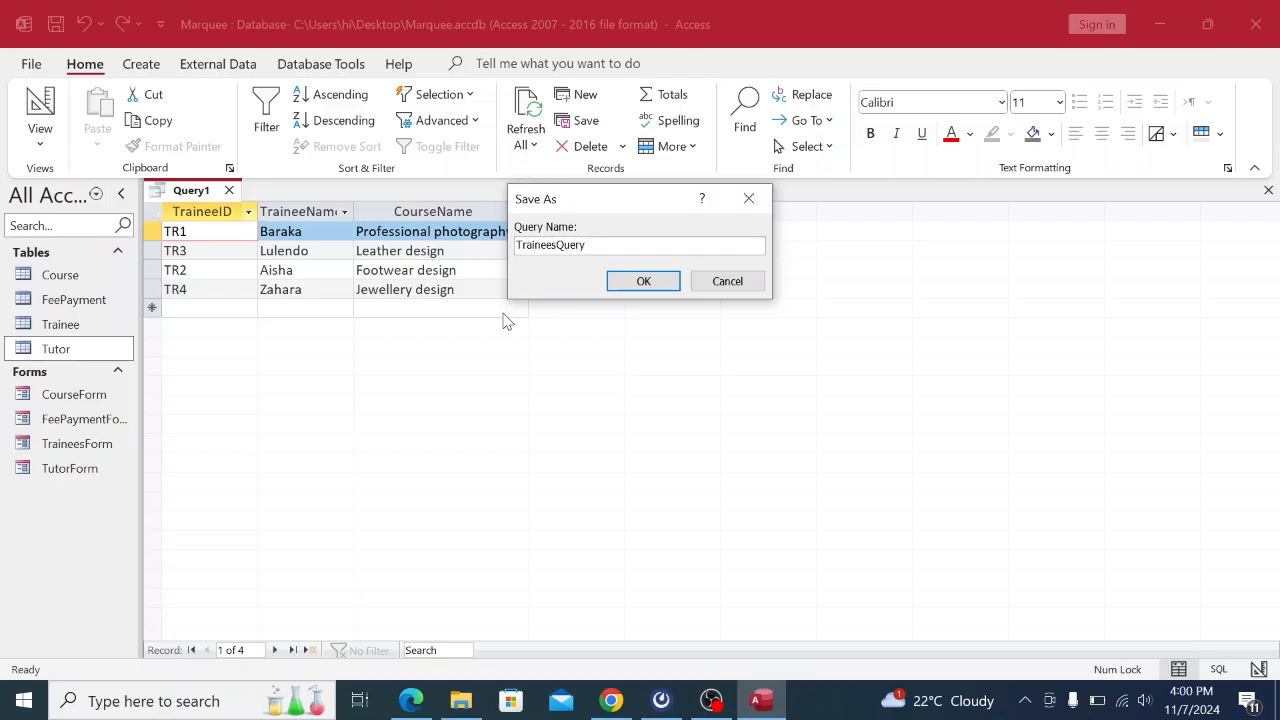
# Confirm the save as TraineesQuery and close the query.
pyautogui.click(612, 701)
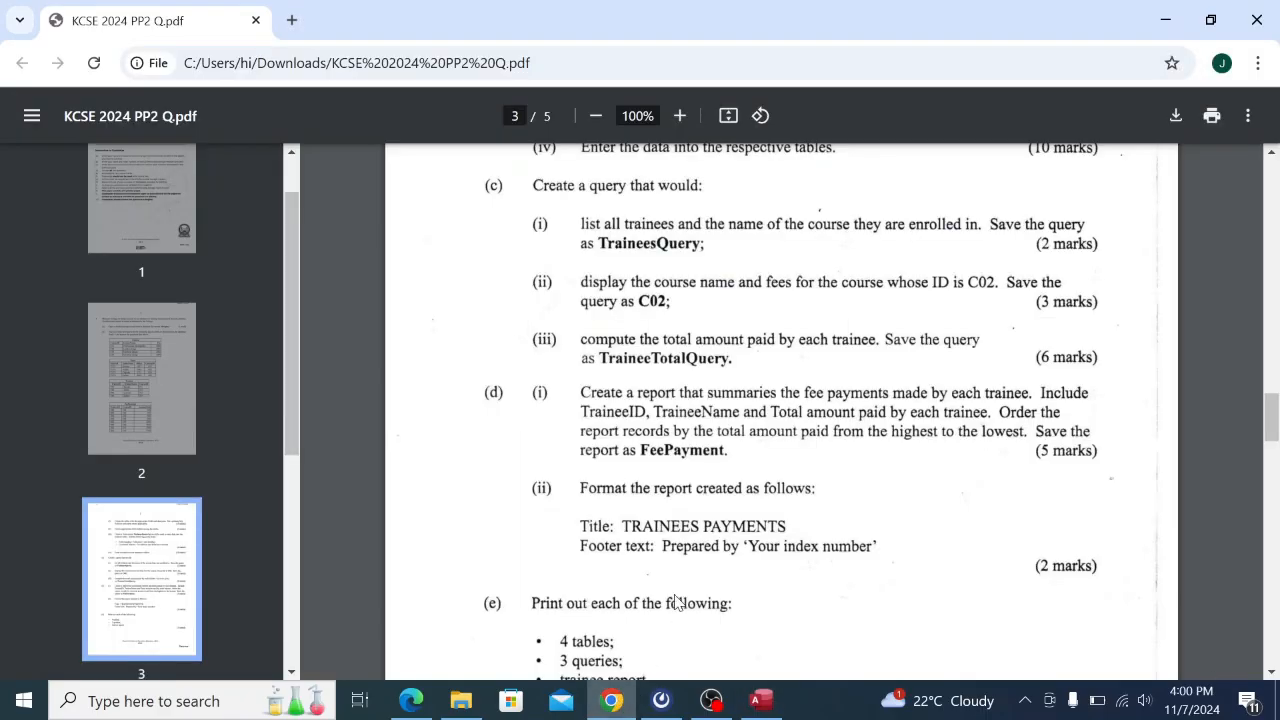
pyautogui.click(762, 701)
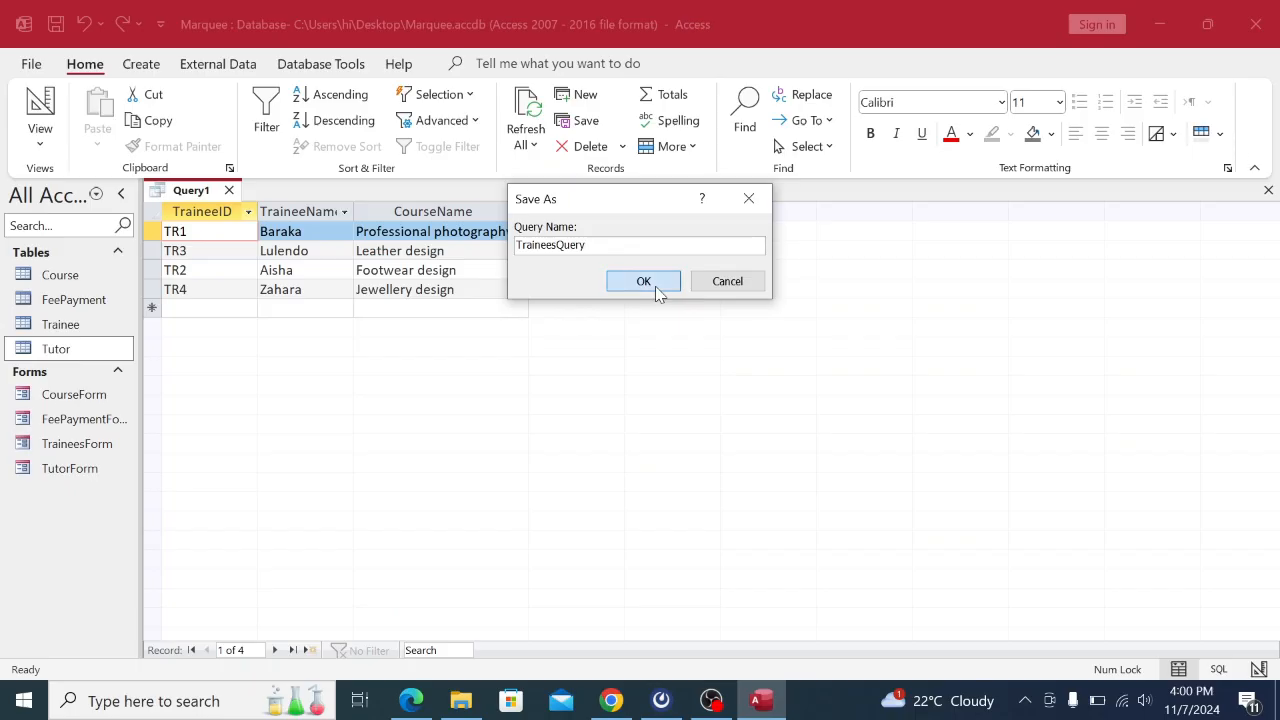
pyautogui.click(656, 290)
pyautogui.rightClick(210, 190)
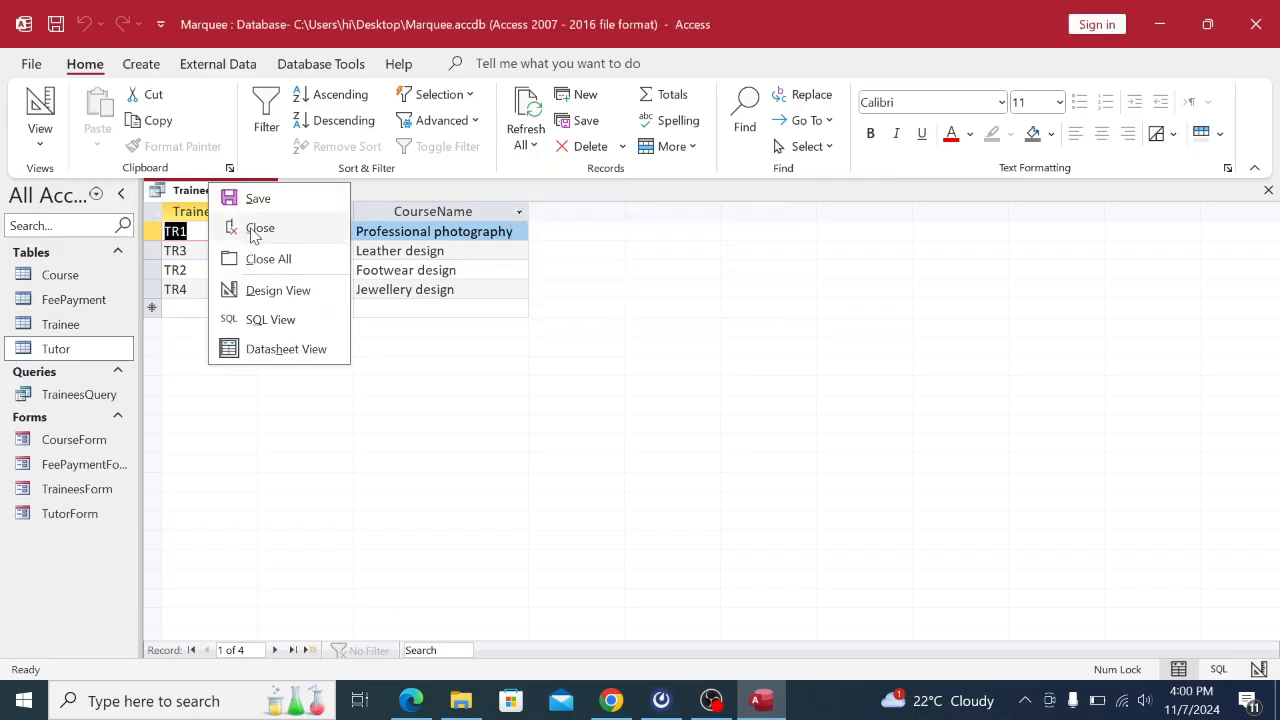
pyautogui.click(258, 228)
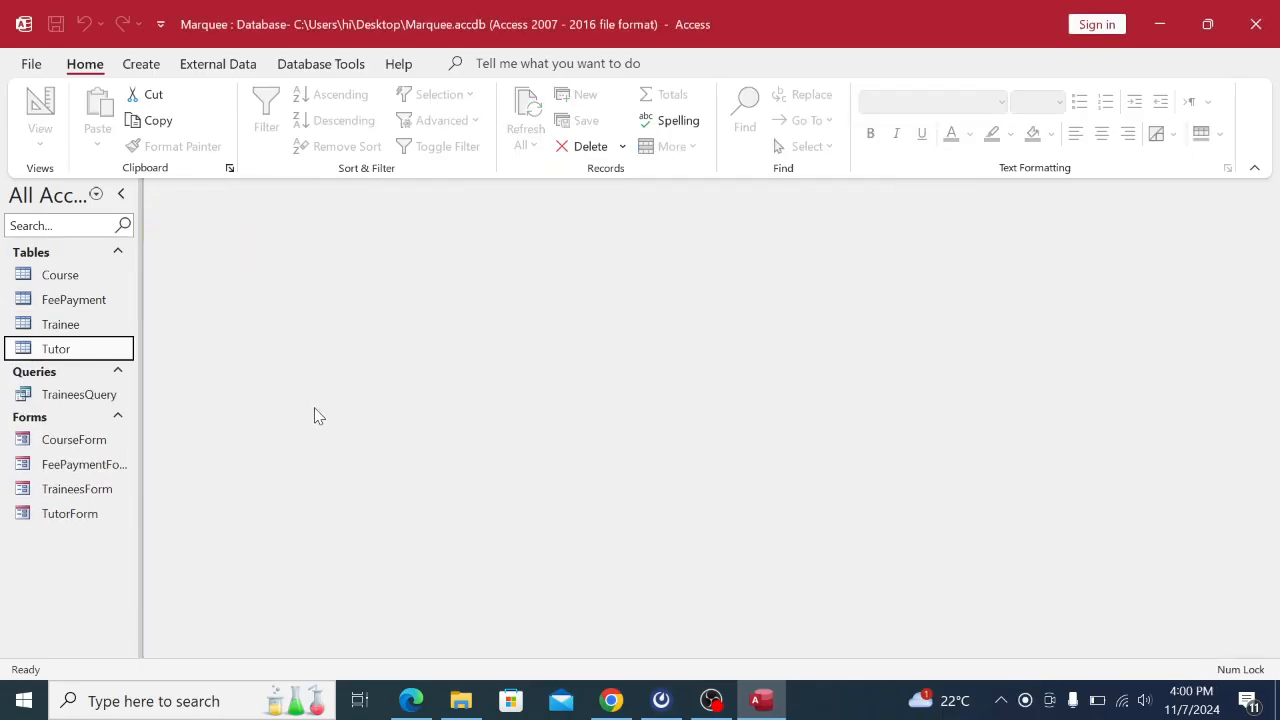
# Switch to the exam question PDF in Chrome to read the next query task.
pyautogui.click(611, 700)
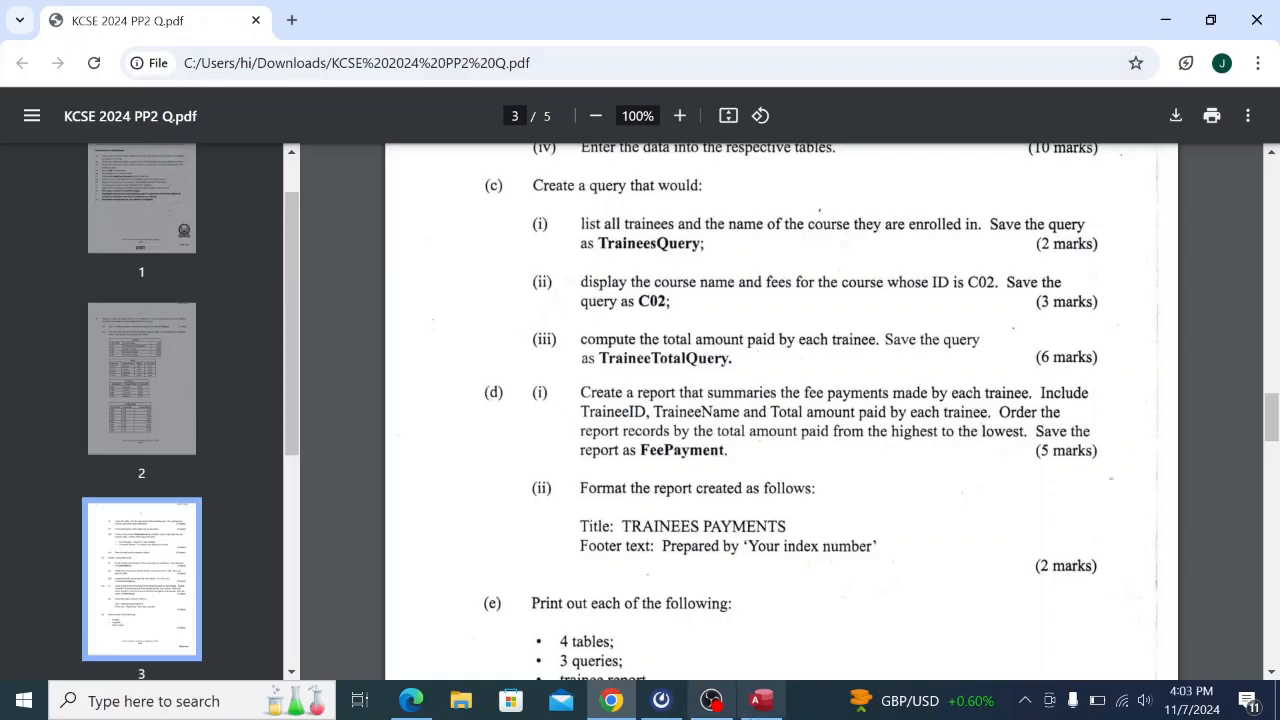
# Create a new design query holding the Course table, then check the question paper.
pyautogui.click(761, 700)
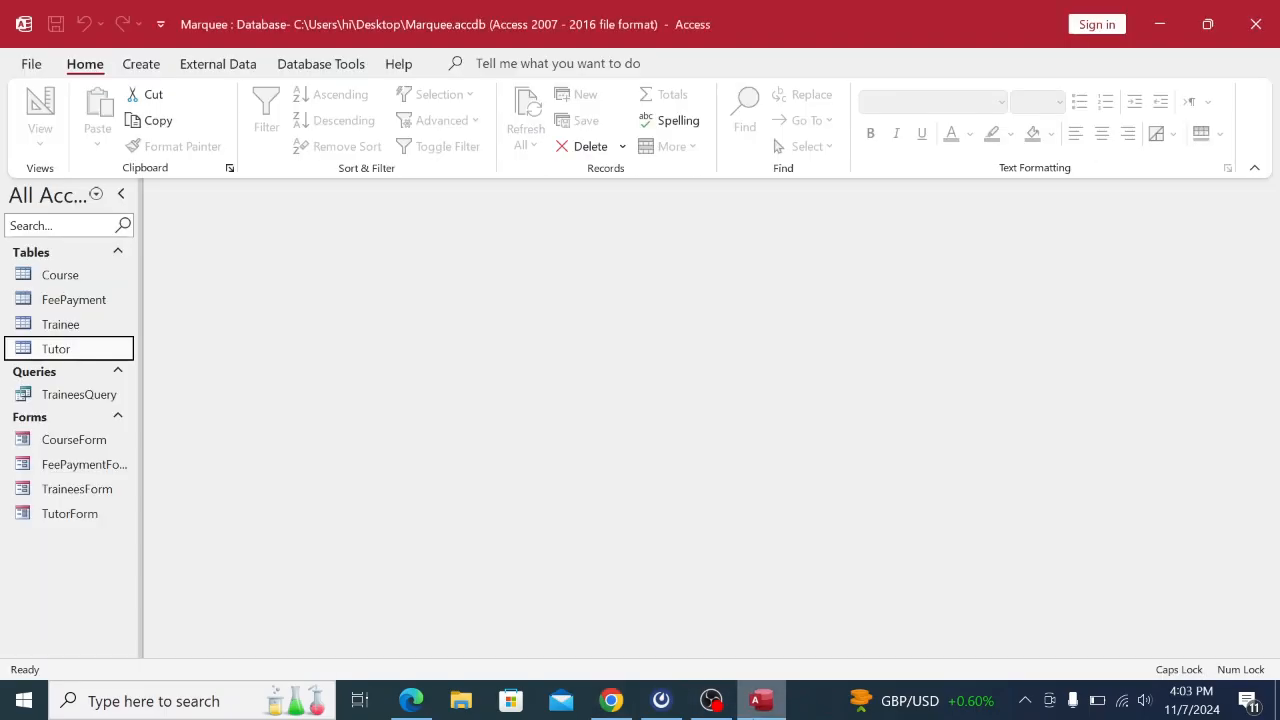
pyautogui.click(141, 65)
pyautogui.click(327, 118)
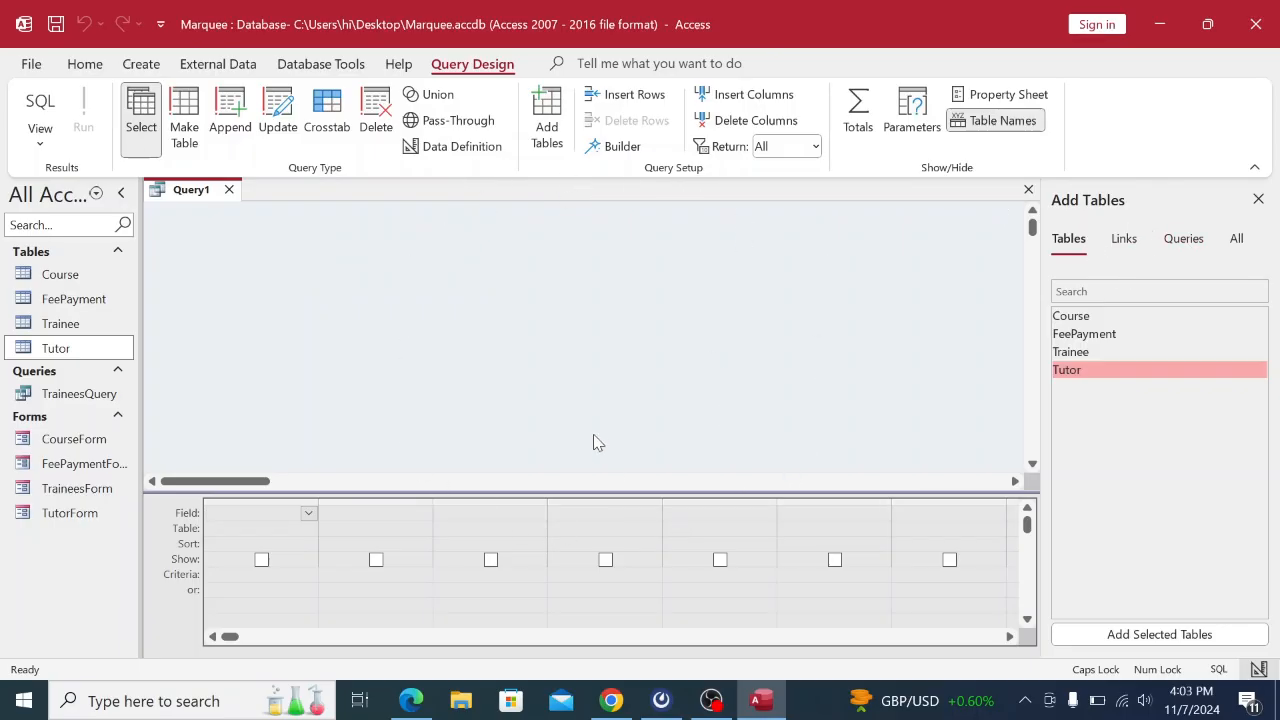
pyautogui.click(1090, 318)
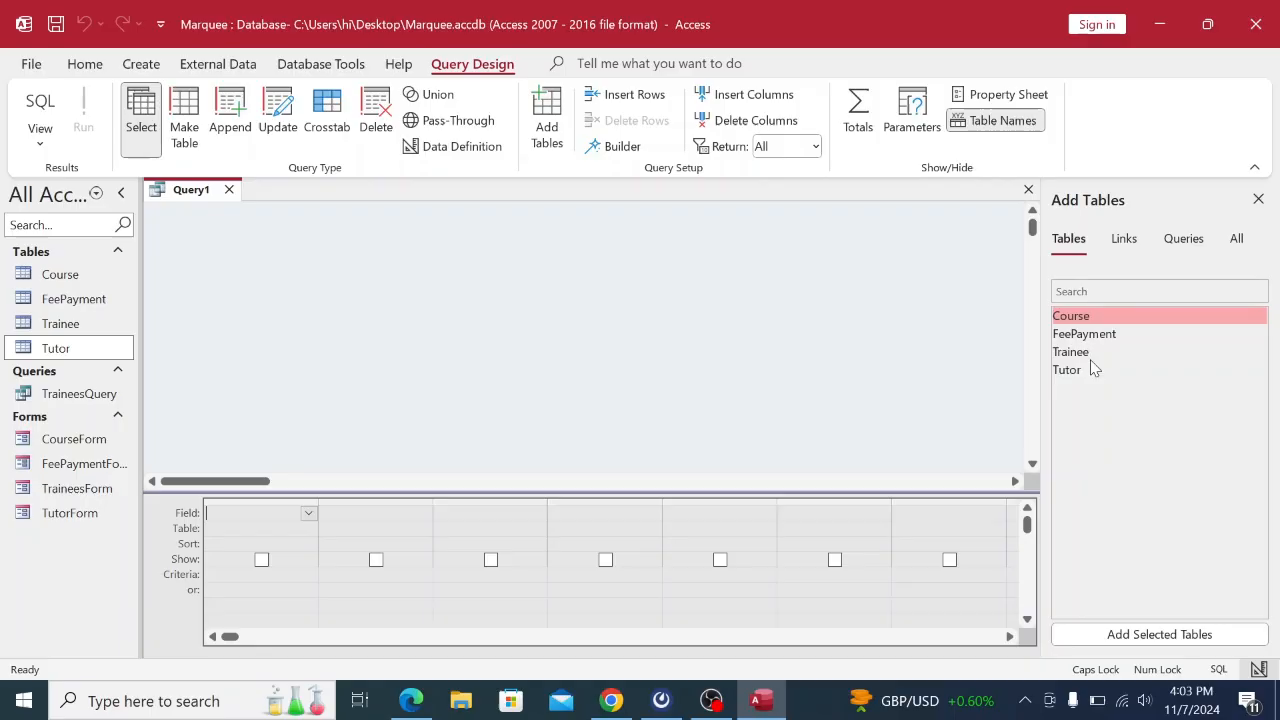
pyautogui.click(1145, 632)
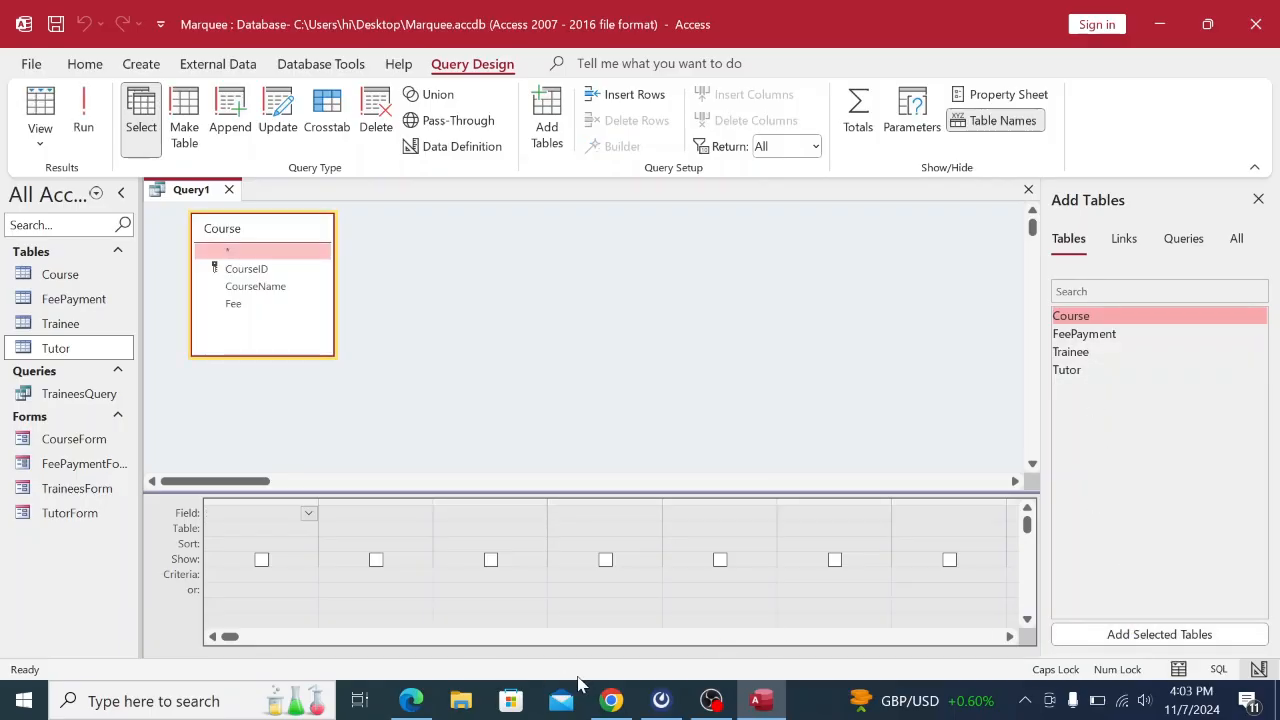
pyautogui.click(611, 700)
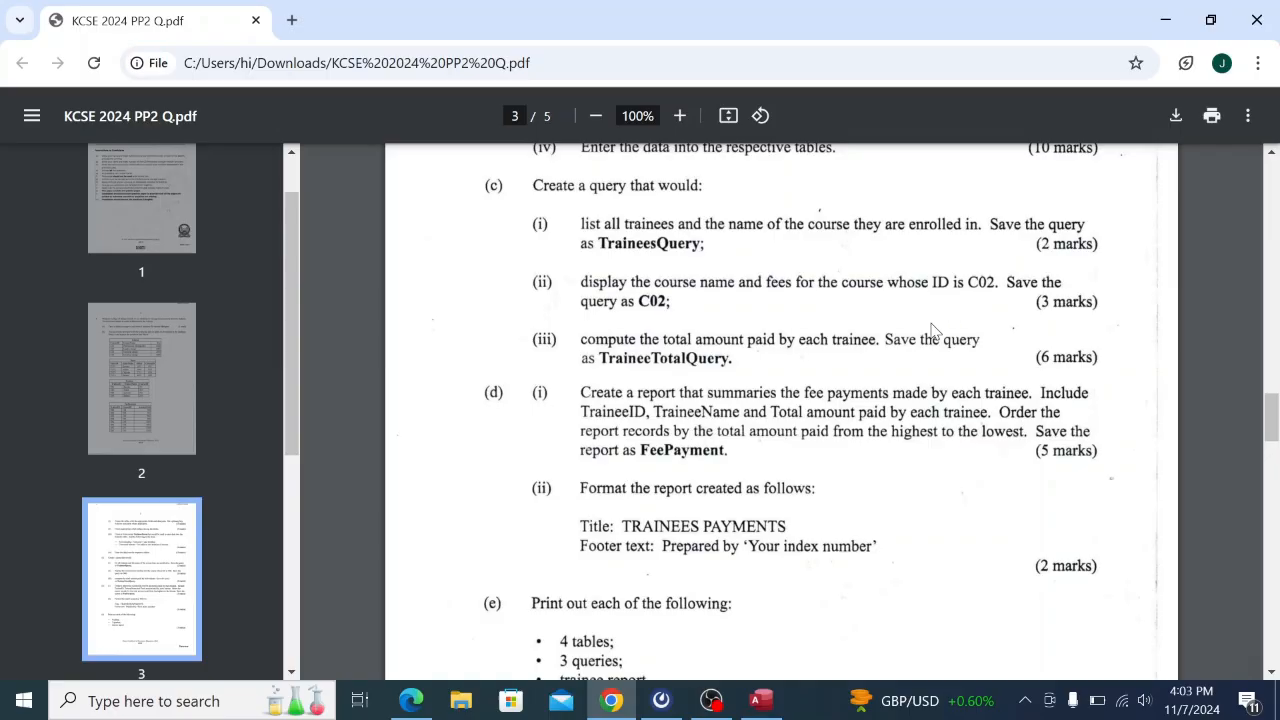
# Put Course's CourseID and CourseName in the first two grid columns.
pyautogui.click(761, 700)
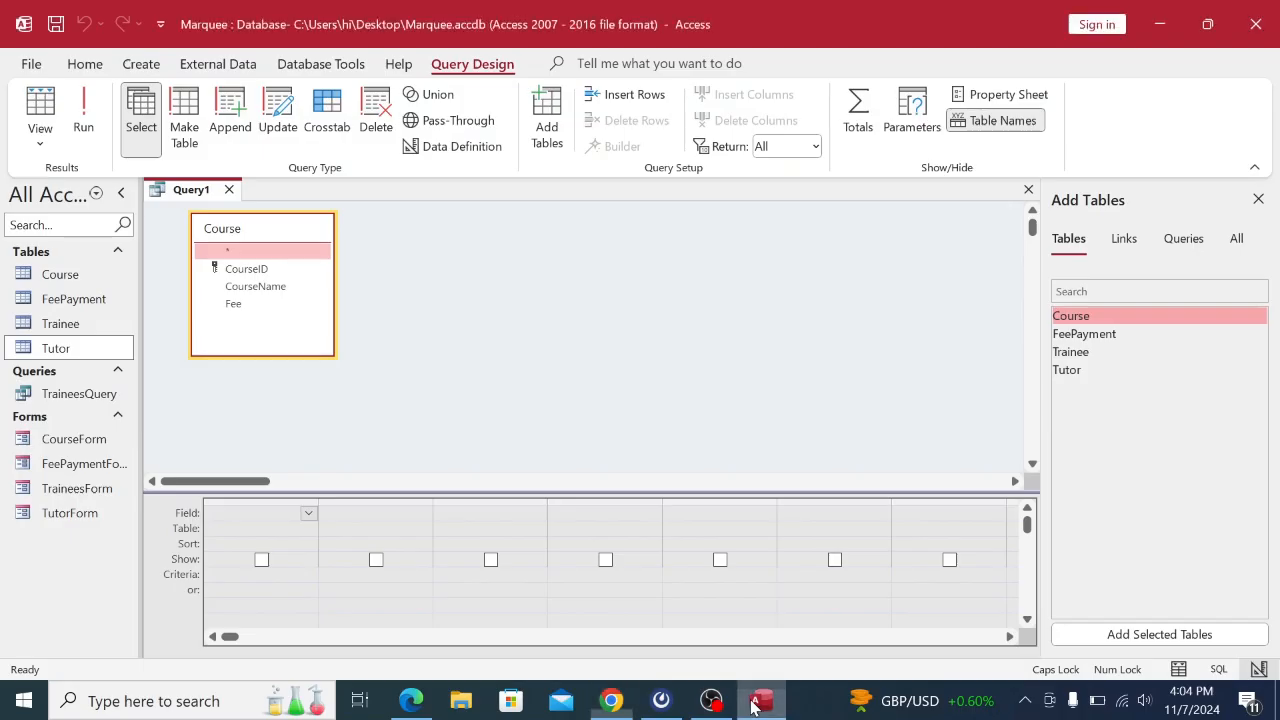
pyautogui.click(260, 527)
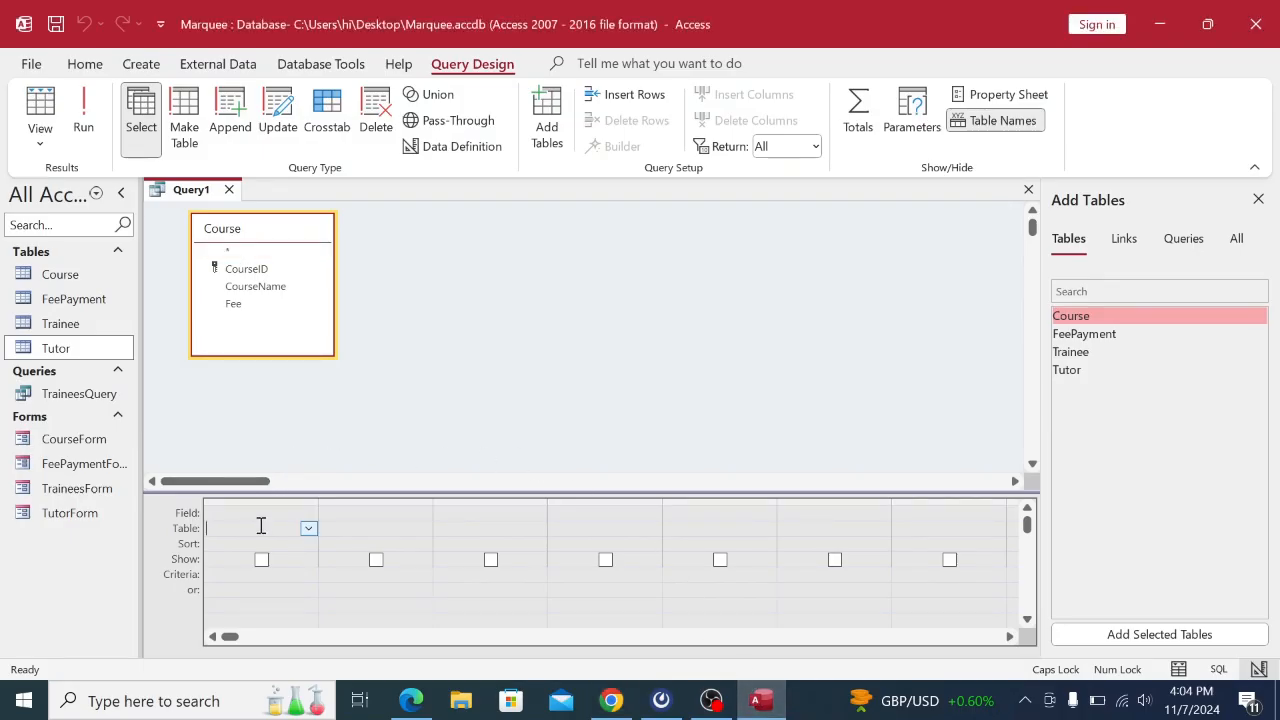
pyautogui.click(309, 530)
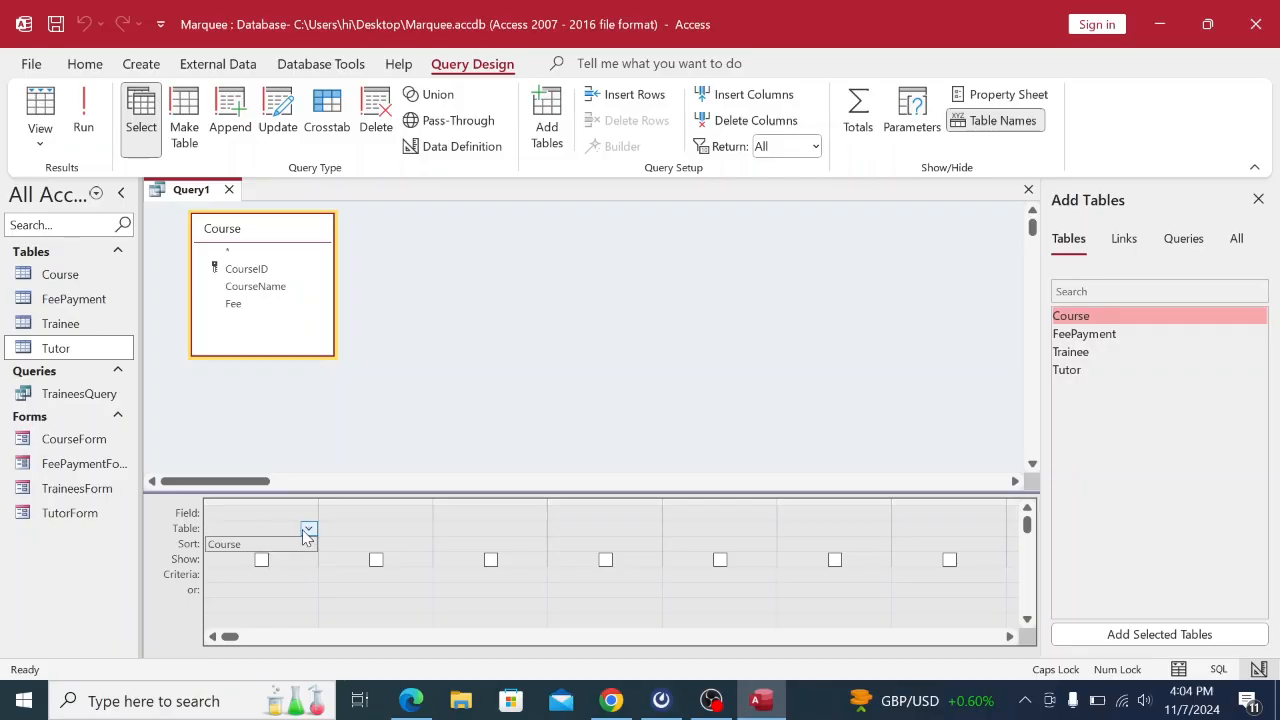
pyautogui.click(262, 543)
pyautogui.click(255, 513)
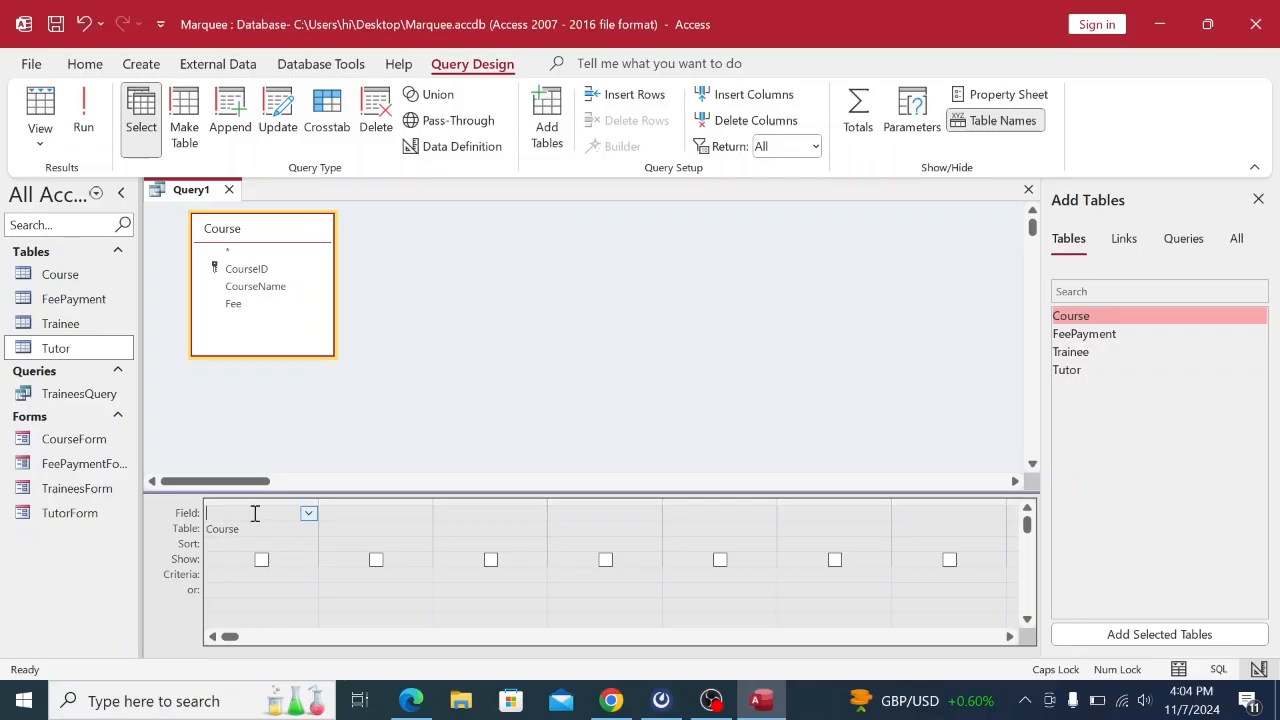
pyautogui.press('Tab')
pyautogui.click(307, 513)
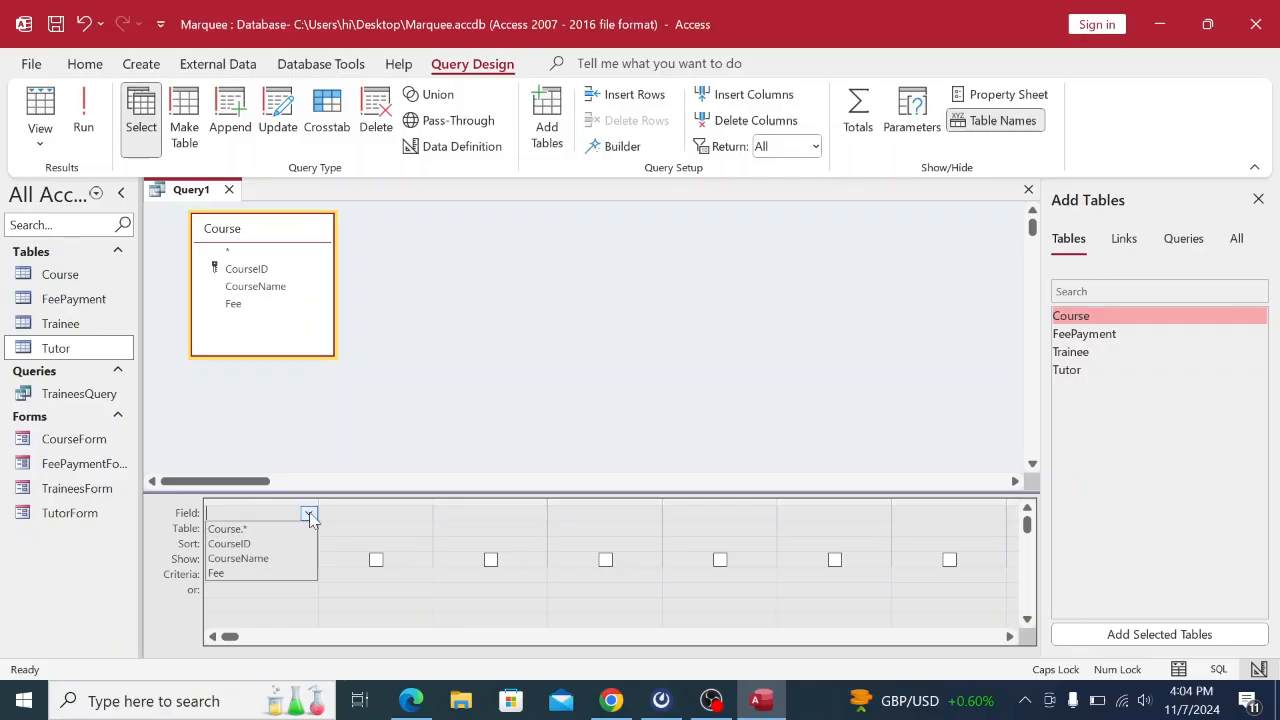
pyautogui.click(264, 549)
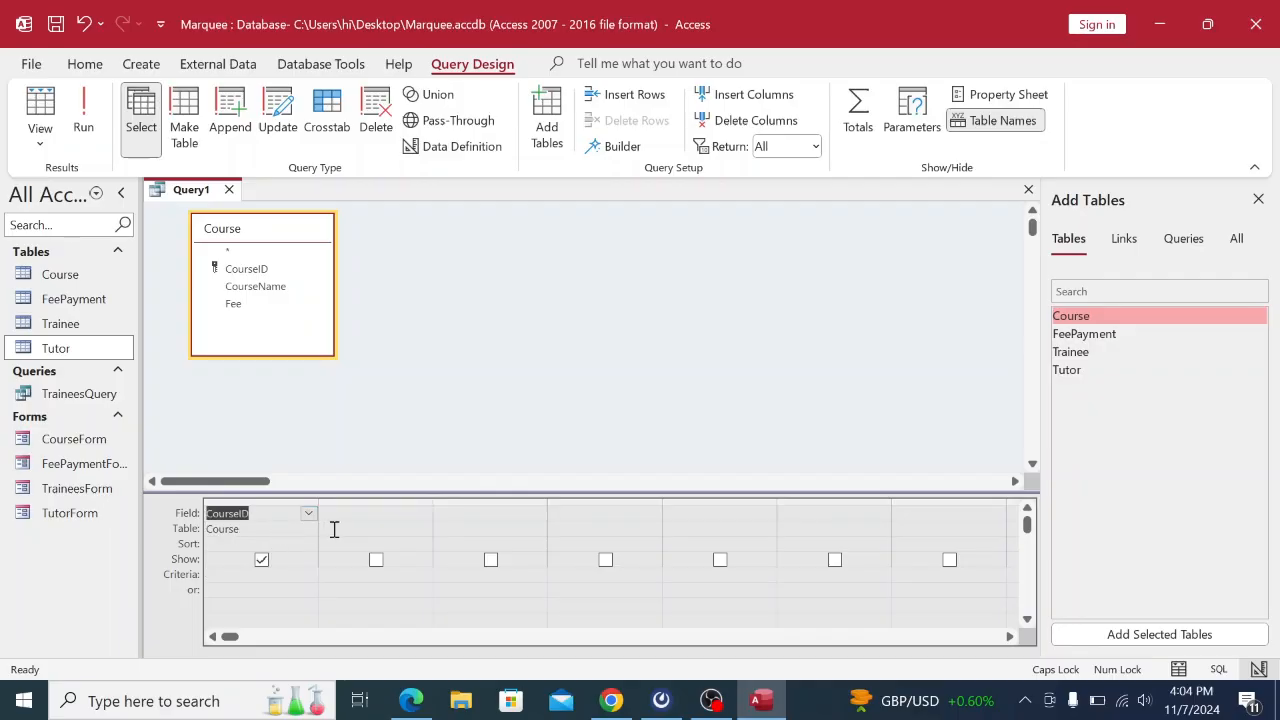
pyautogui.click(371, 529)
pyautogui.click(423, 529)
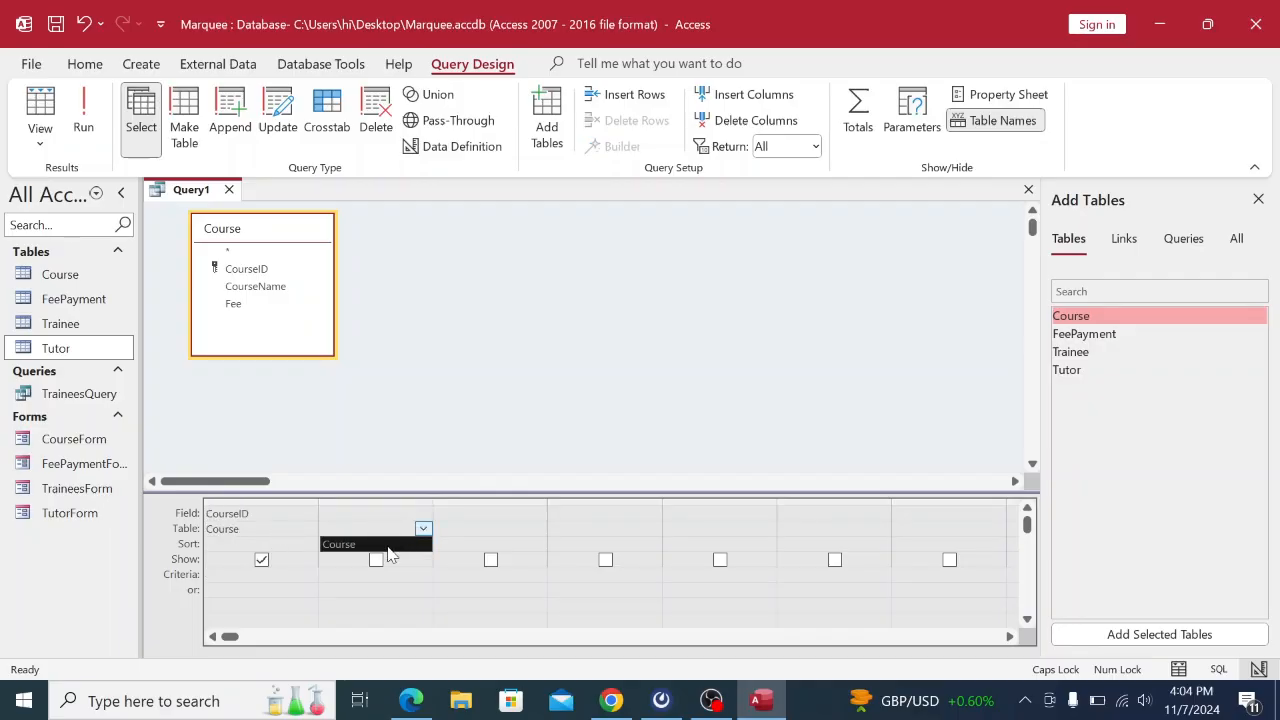
pyautogui.click(372, 540)
pyautogui.click(380, 512)
pyautogui.click(423, 514)
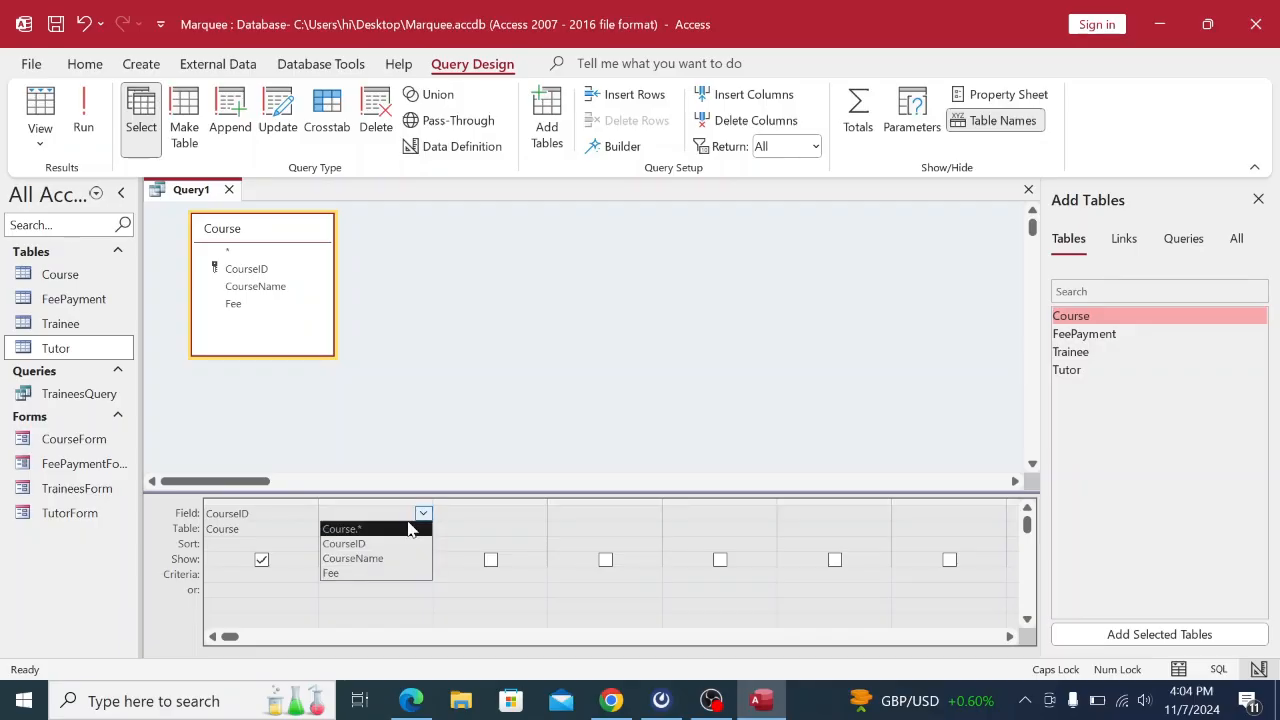
pyautogui.click(372, 557)
# Add Course's Fee as the third column, then place the caret in the first criteria cell.
pyautogui.click(517, 527)
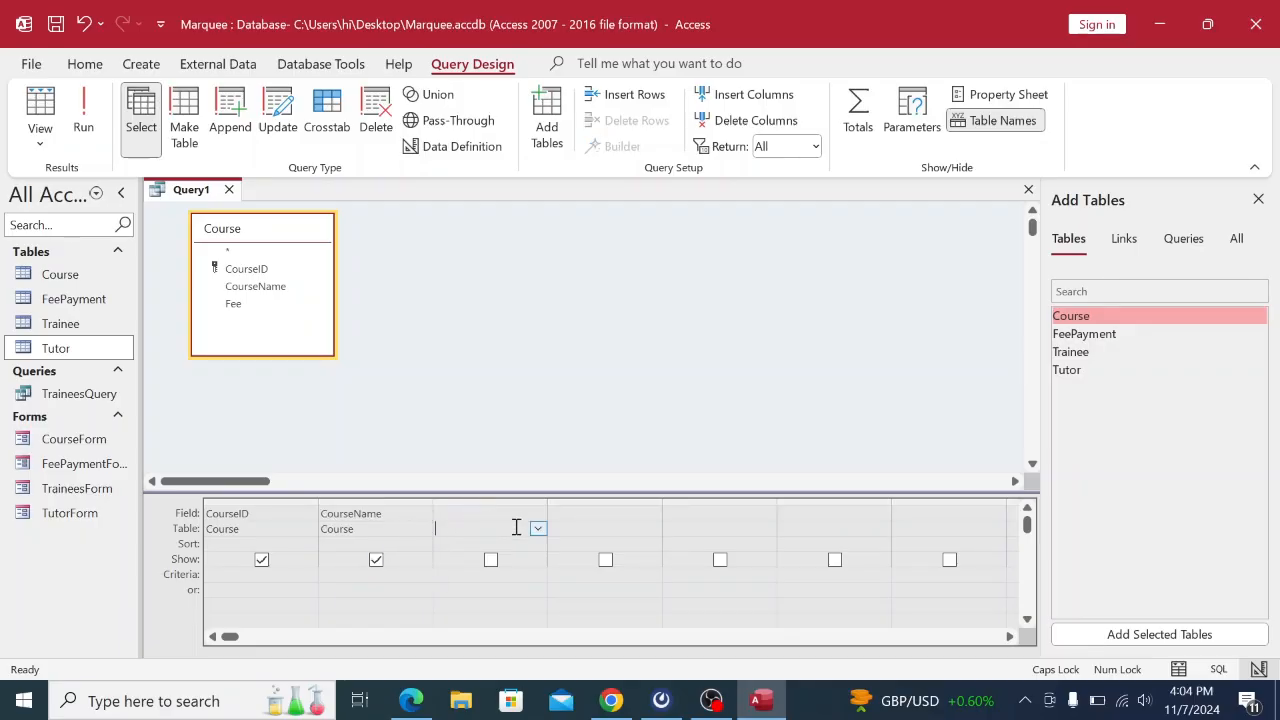
pyautogui.click(539, 527)
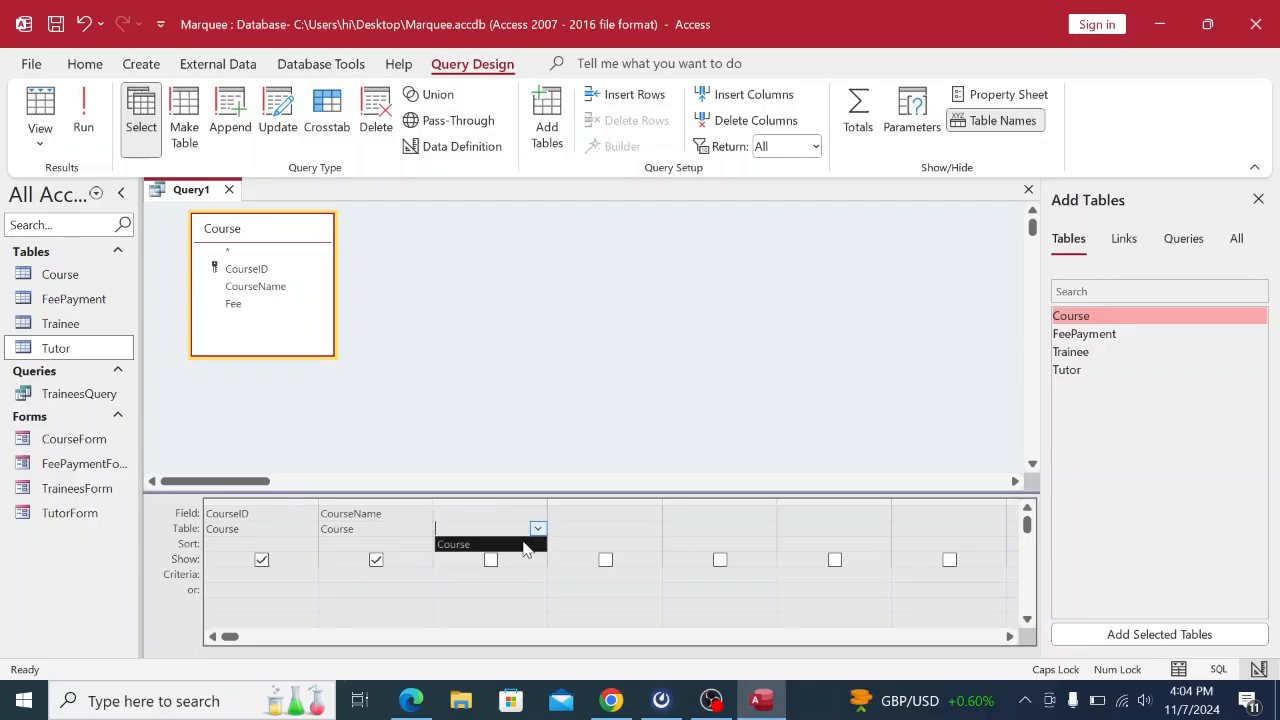
pyautogui.click(524, 544)
pyautogui.click(520, 512)
pyautogui.click(537, 513)
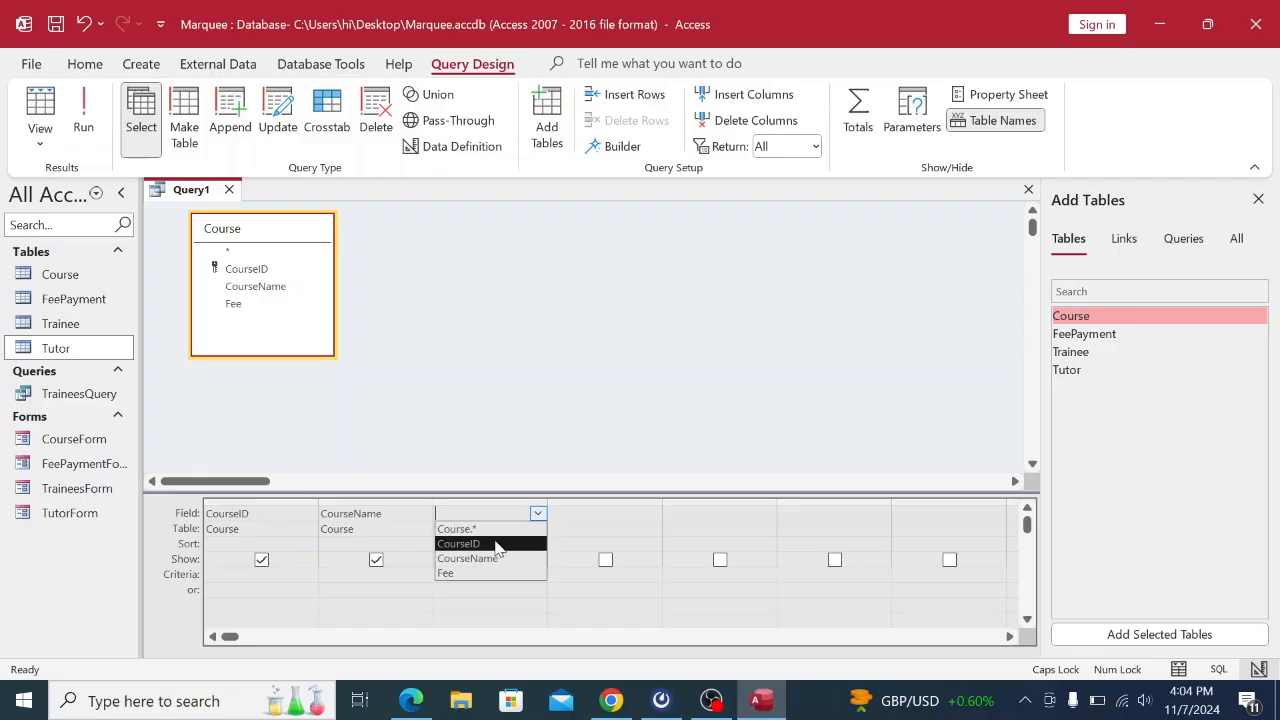
pyautogui.click(471, 569)
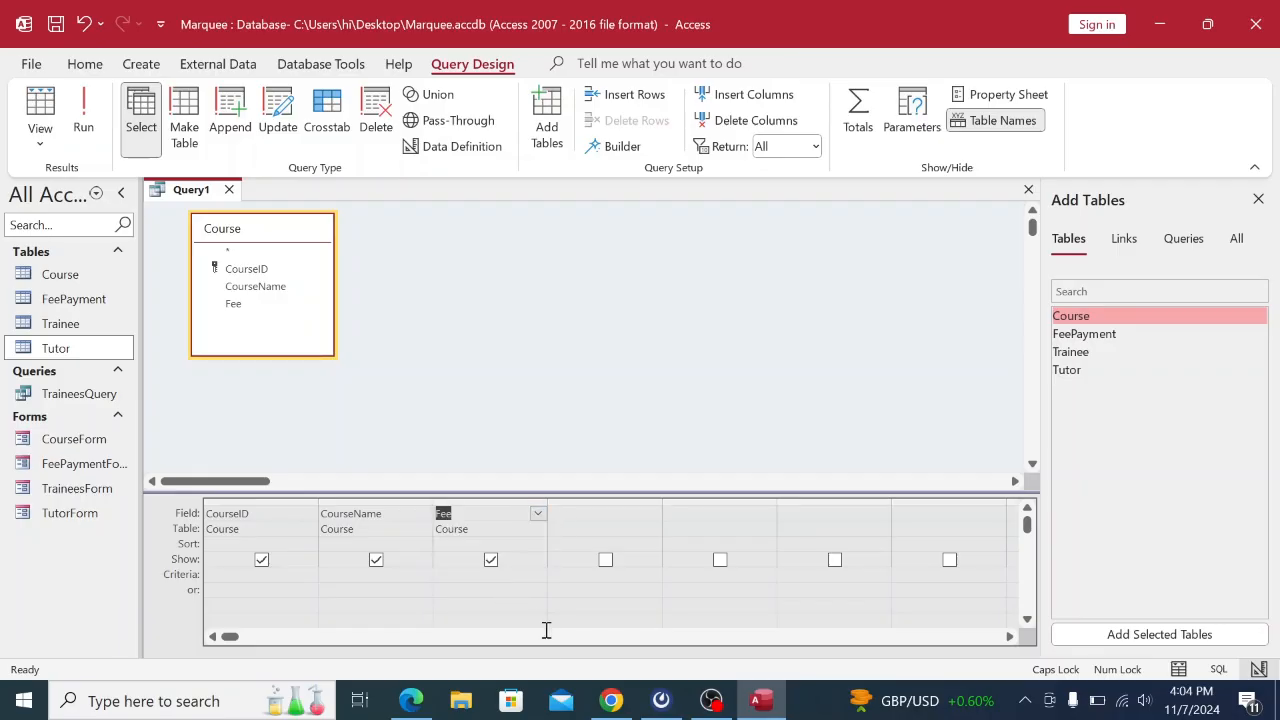
pyautogui.click(611, 700)
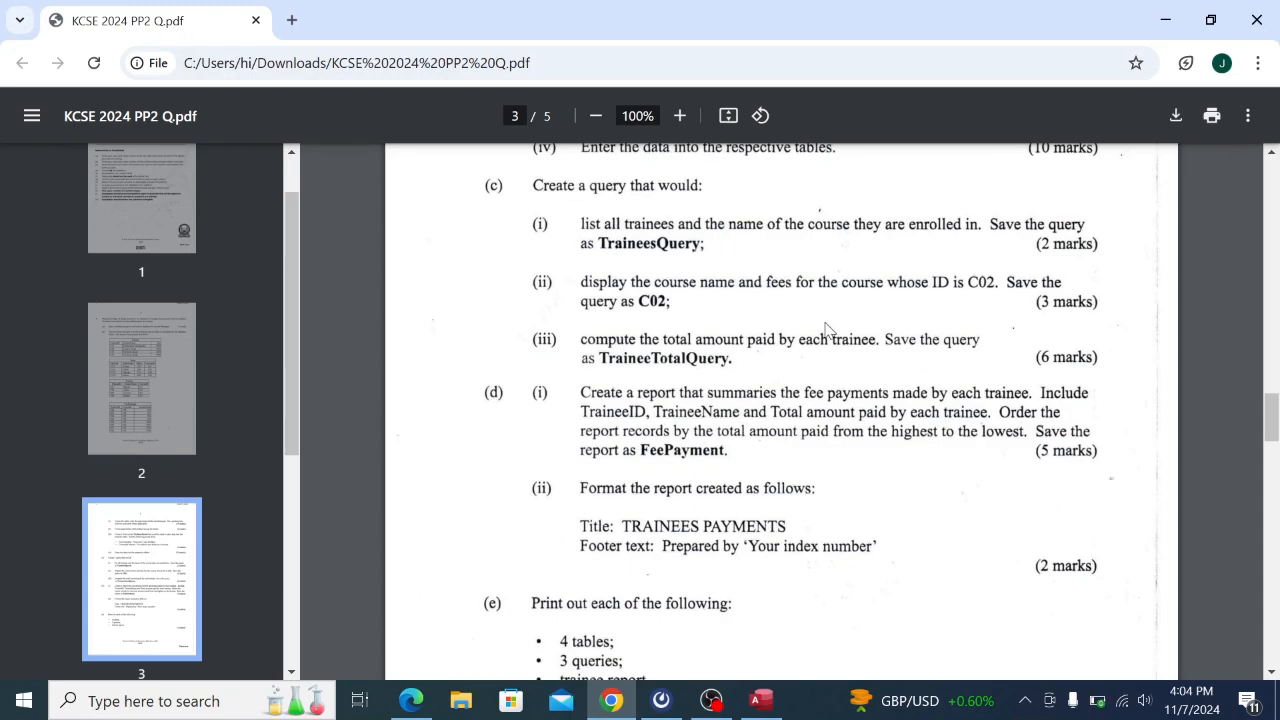
pyautogui.click(761, 700)
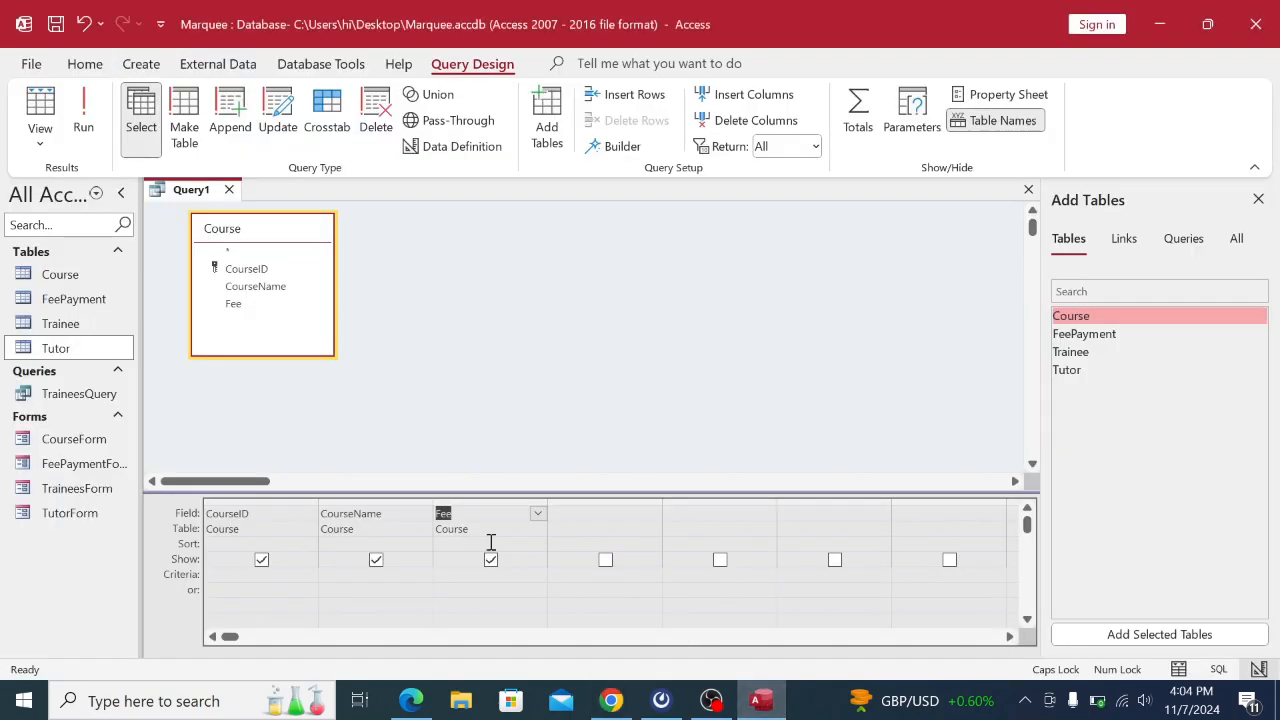
pyautogui.click(225, 575)
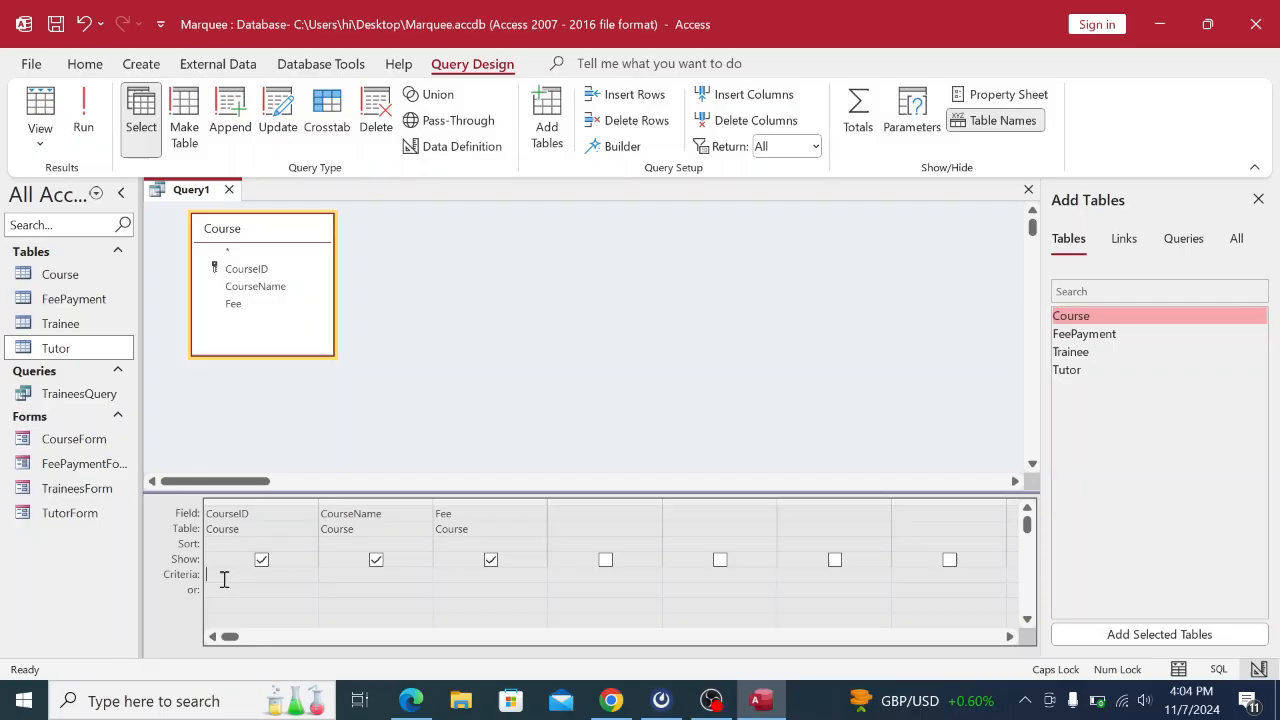
pyautogui.click(412, 700)
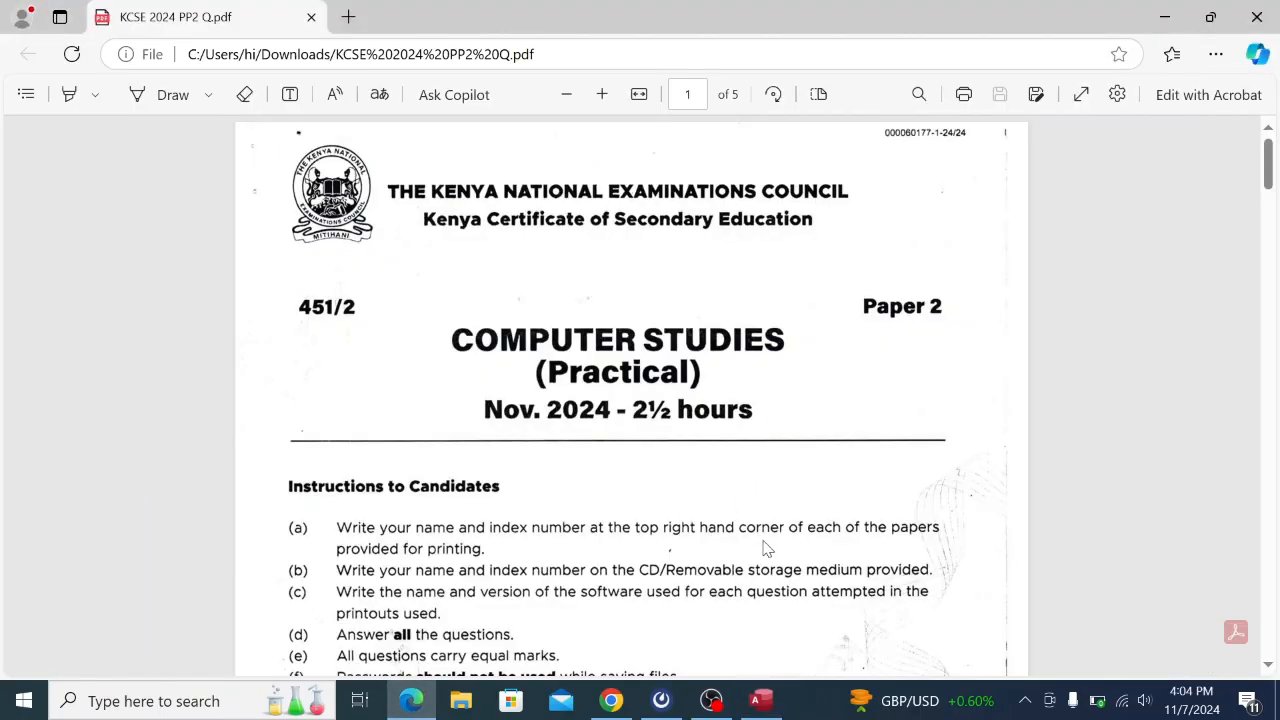
# Scroll the question paper, then bring the Query1 design in Access back to front.
pyautogui.scroll(-1, 783, 519)
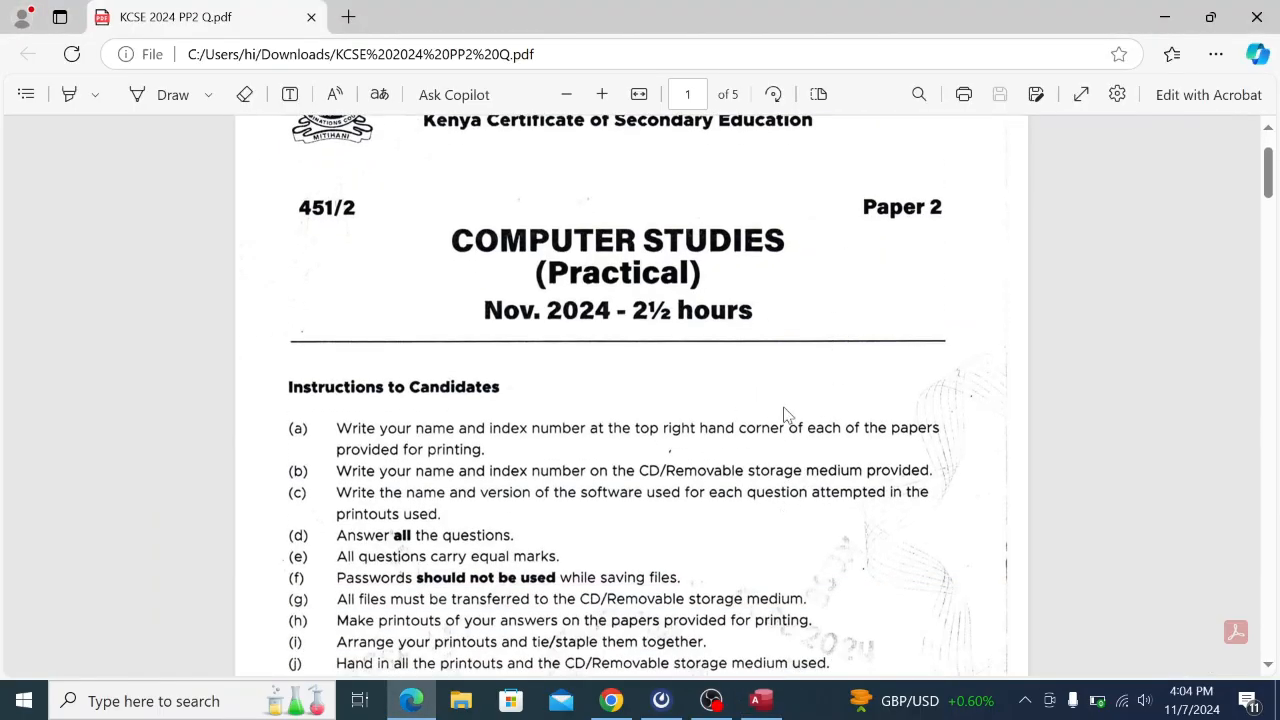
pyautogui.click(614, 706)
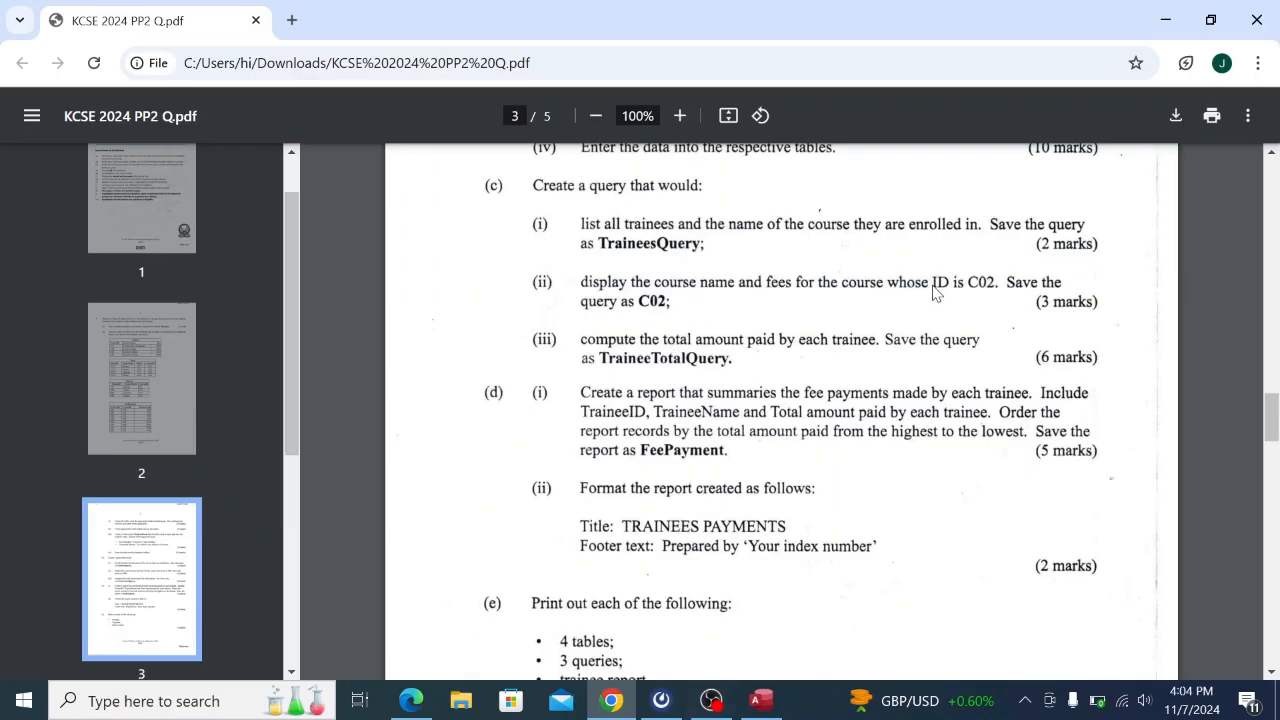
pyautogui.click(761, 701)
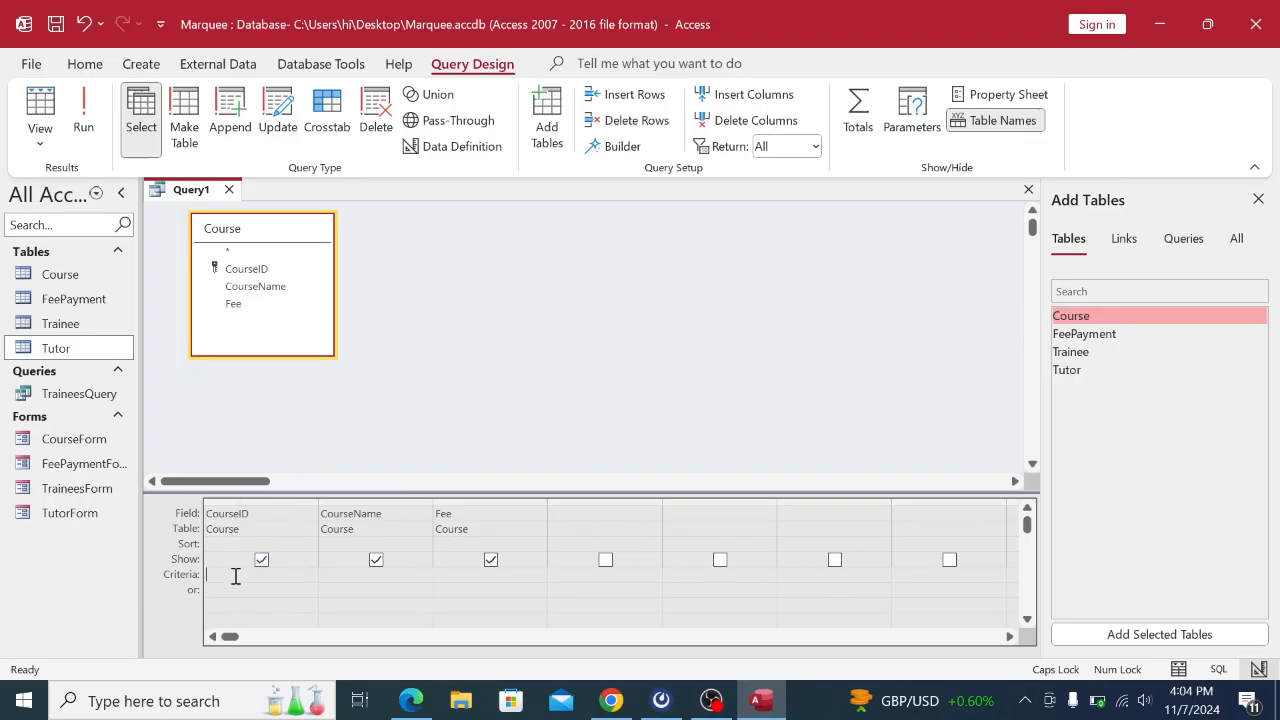
# Filter CourseID on C02 and run the query, returning Leather design at 3000.
pyautogui.write('C02')
pyautogui.click(240, 588)
pyautogui.click(84, 122)
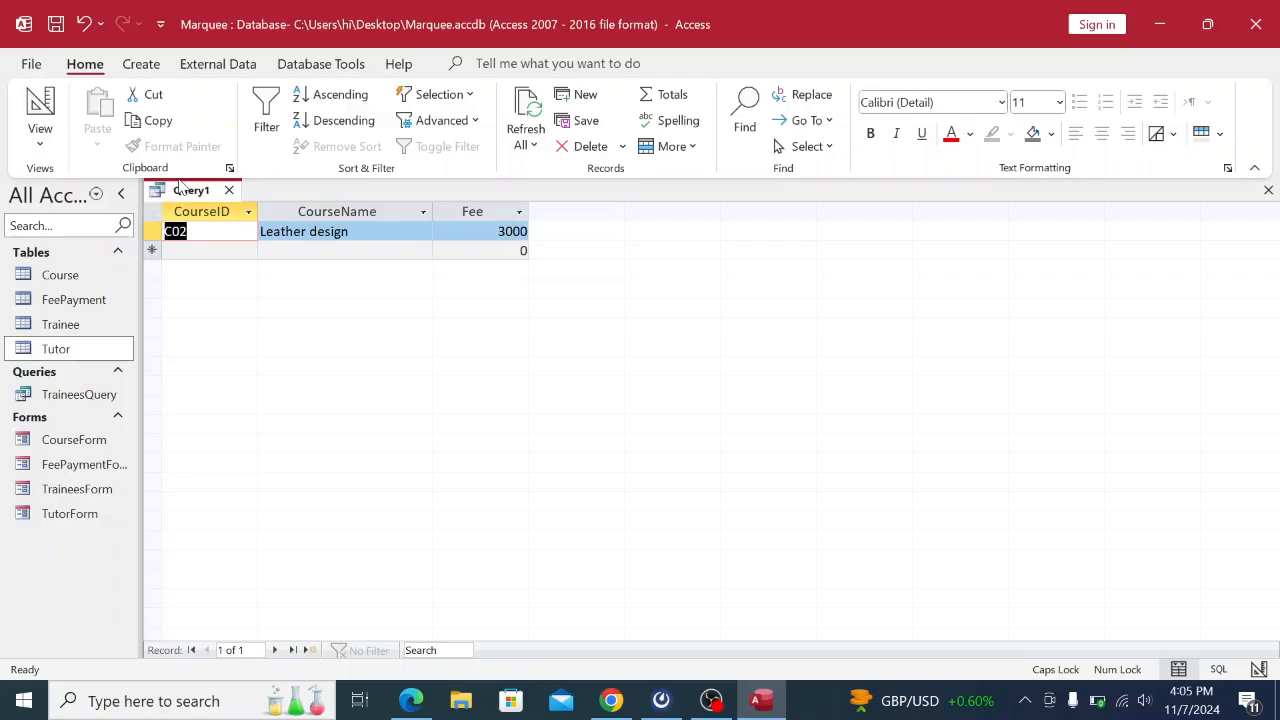
pyautogui.click(628, 708)
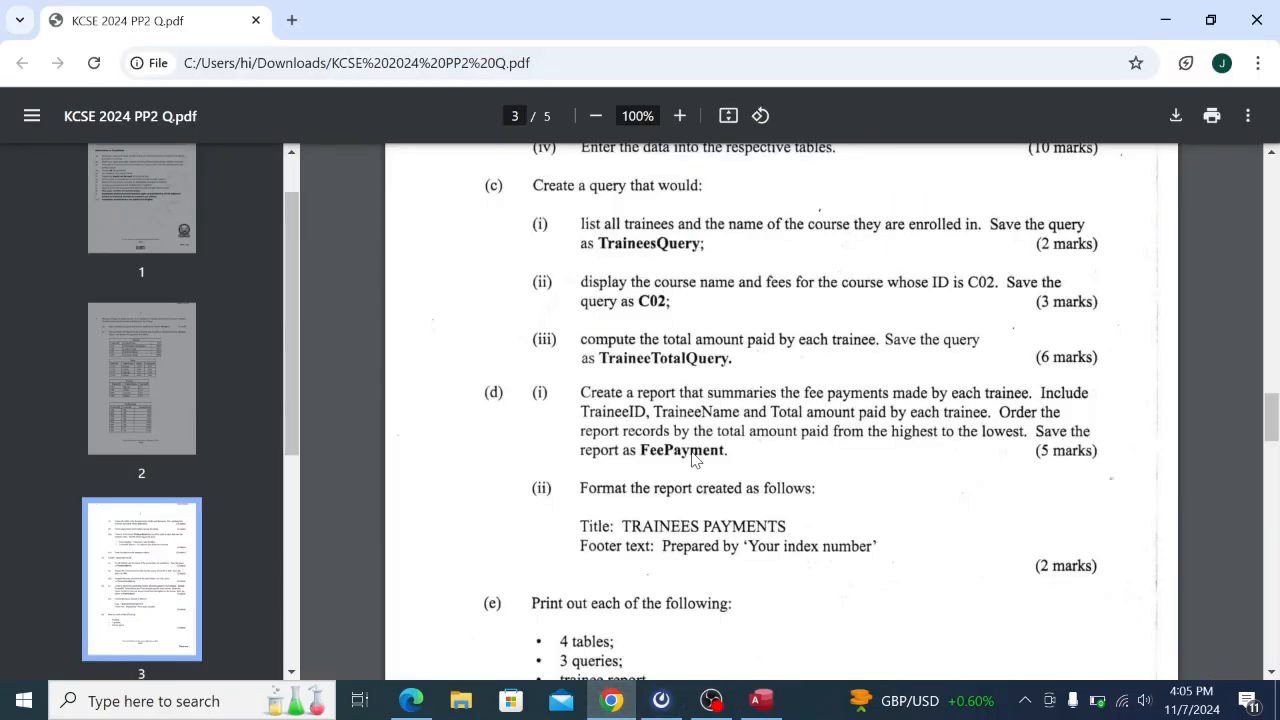
# Save the course query under the name C02, then close it.
pyautogui.click(762, 700)
pyautogui.rightClick(205, 197)
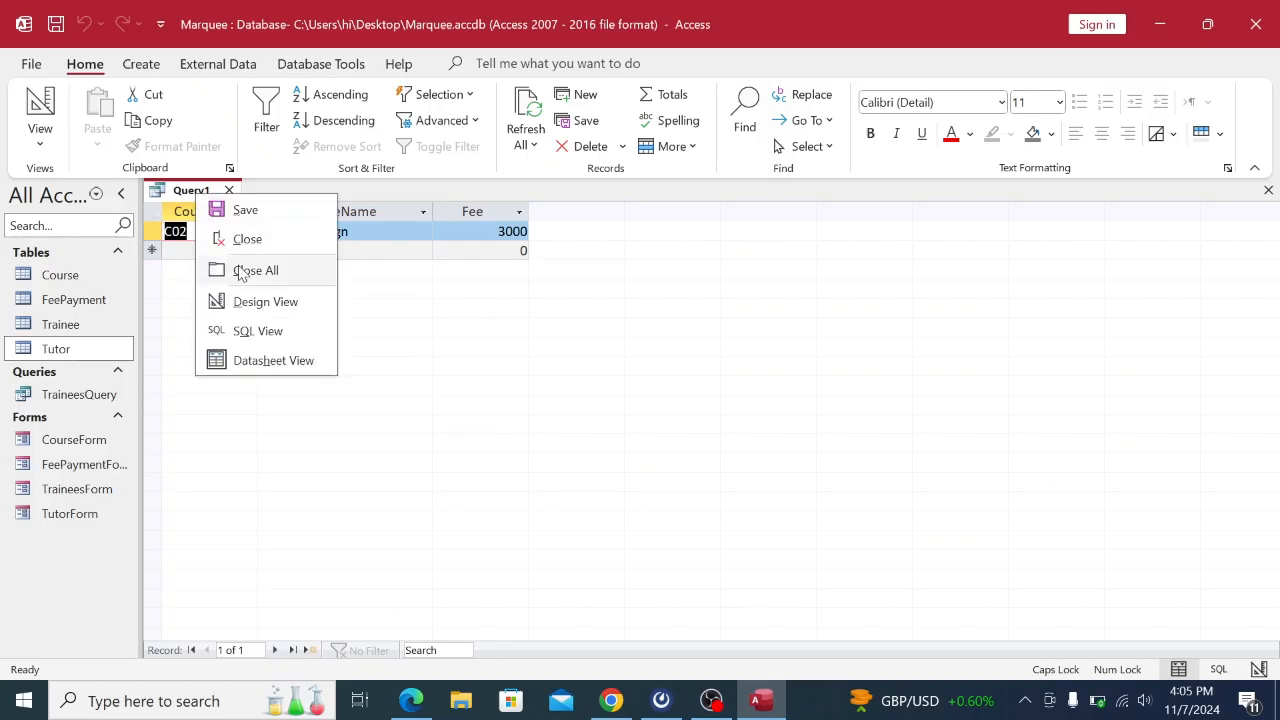
pyautogui.click(252, 213)
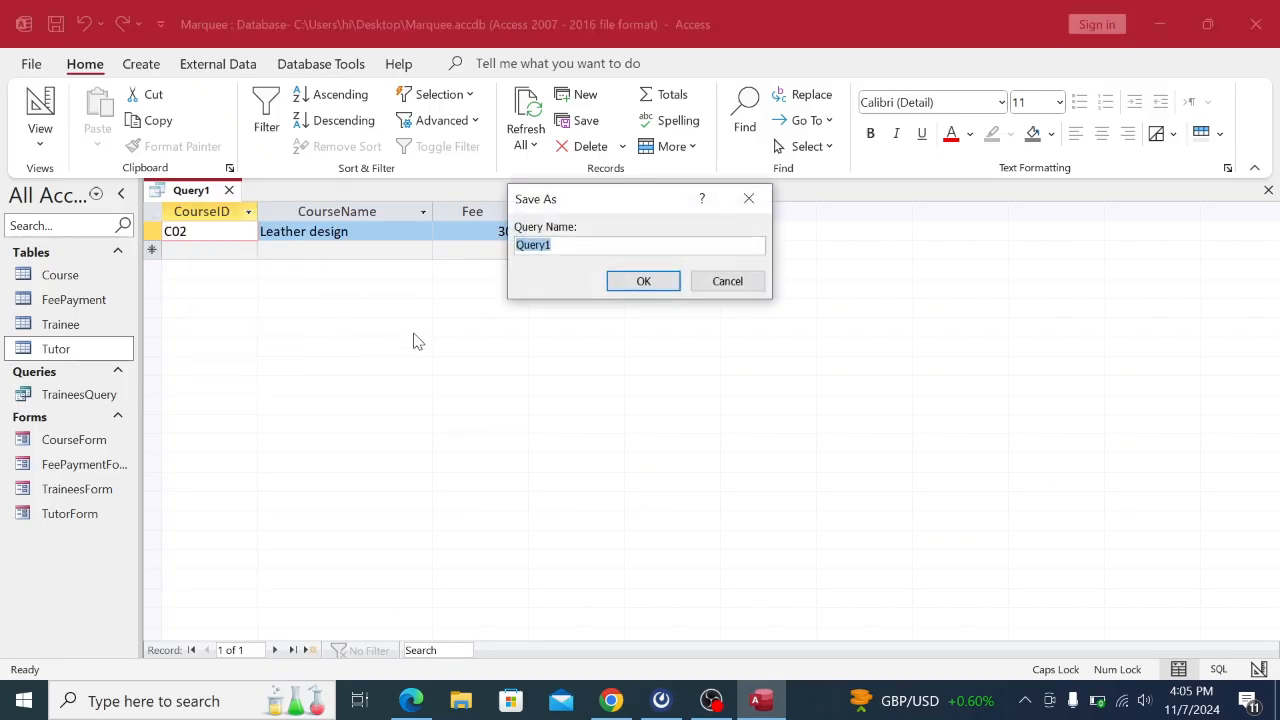
pyautogui.press('BackSpace')
pyautogui.write('C02')
pyautogui.click(643, 281)
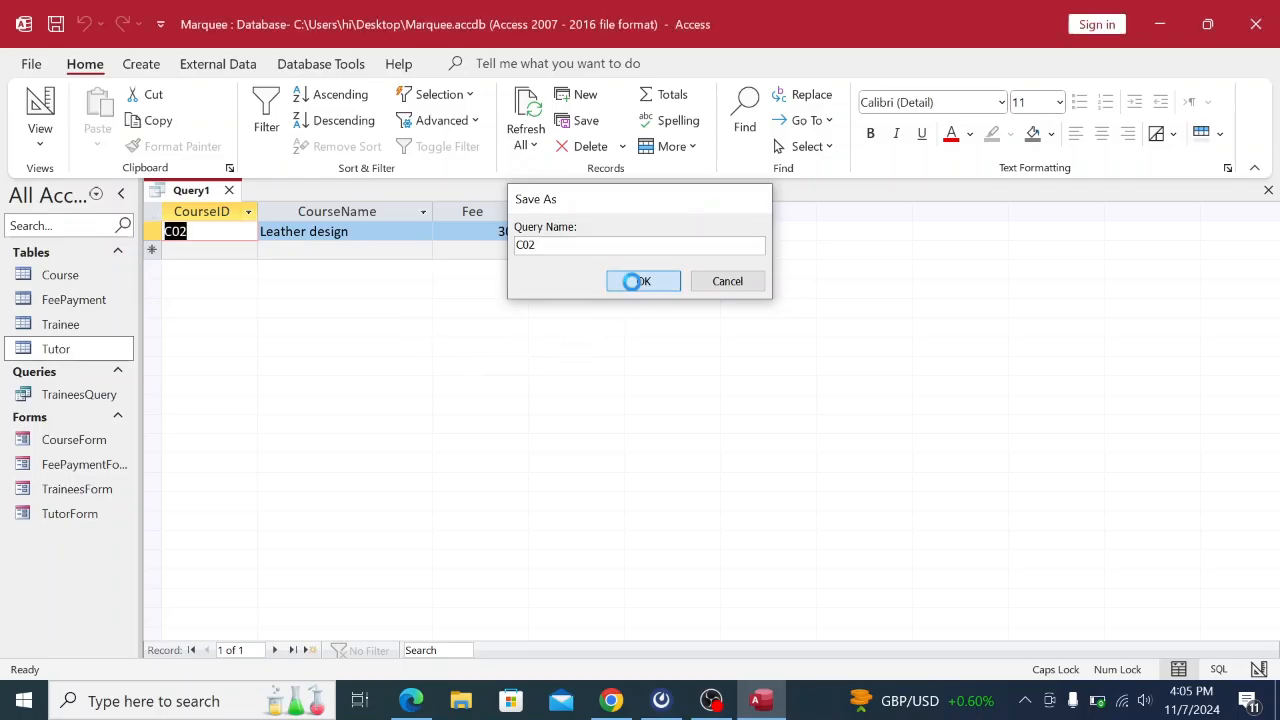
pyautogui.rightClick(190, 196)
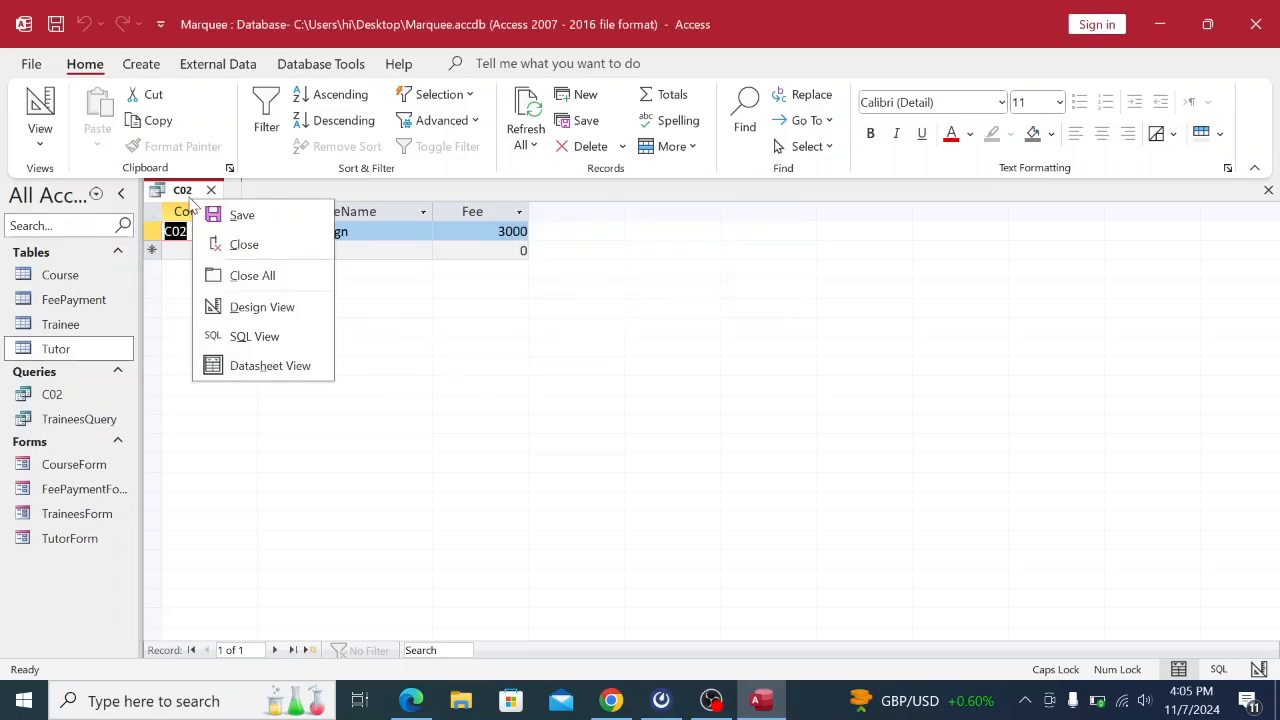
pyautogui.click(240, 243)
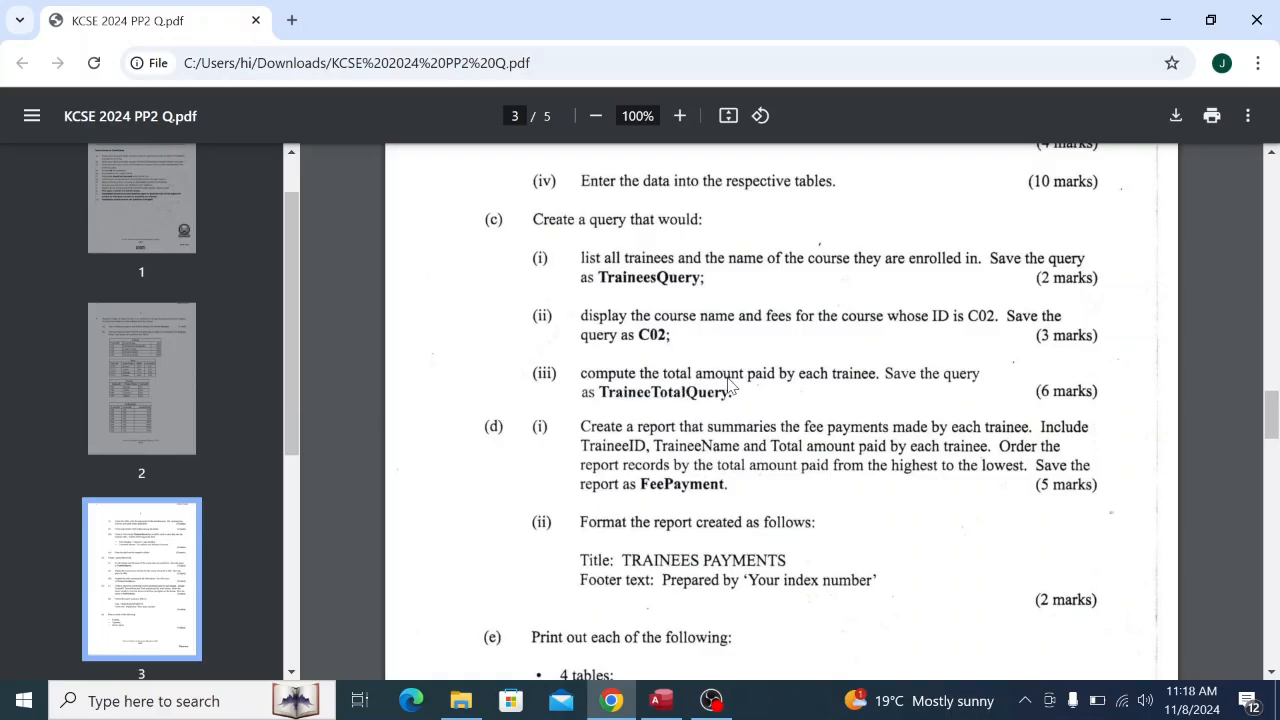
pyautogui.scroll(7, 730, 385)
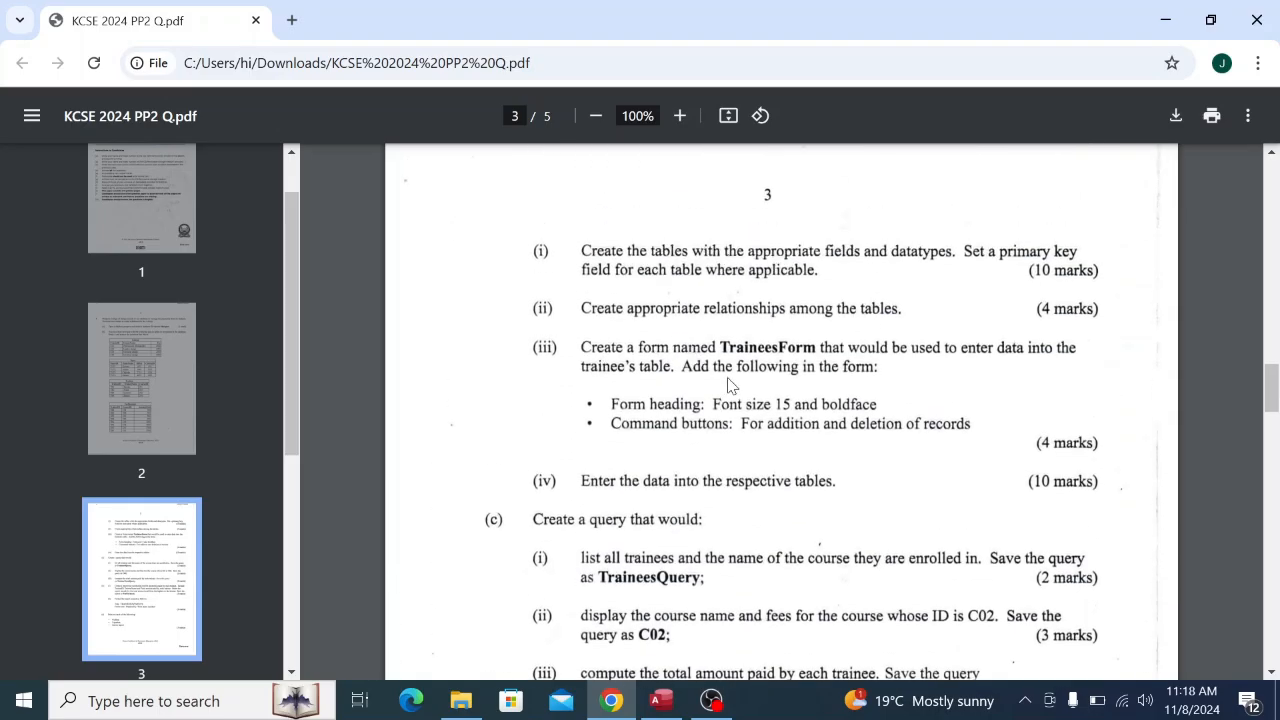
pyautogui.scroll(2, 728, 385)
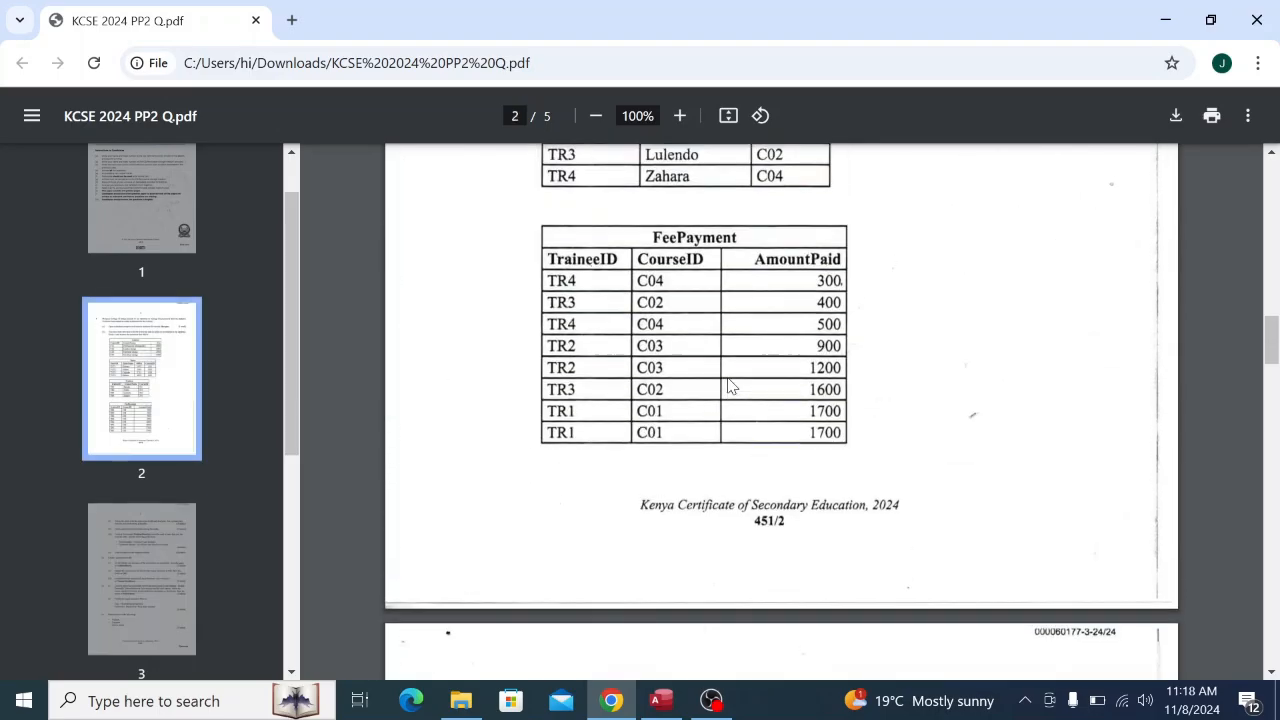
pyautogui.scroll(1, 728, 385)
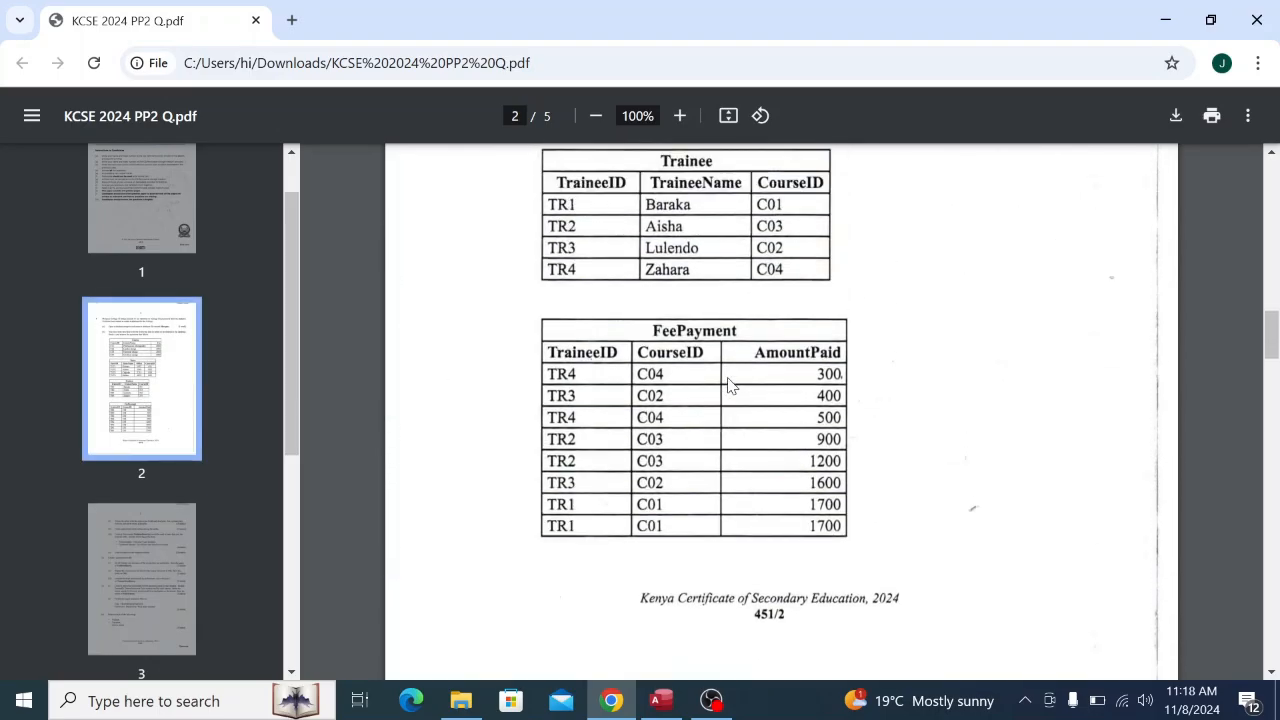
pyautogui.scroll(1, 730, 385)
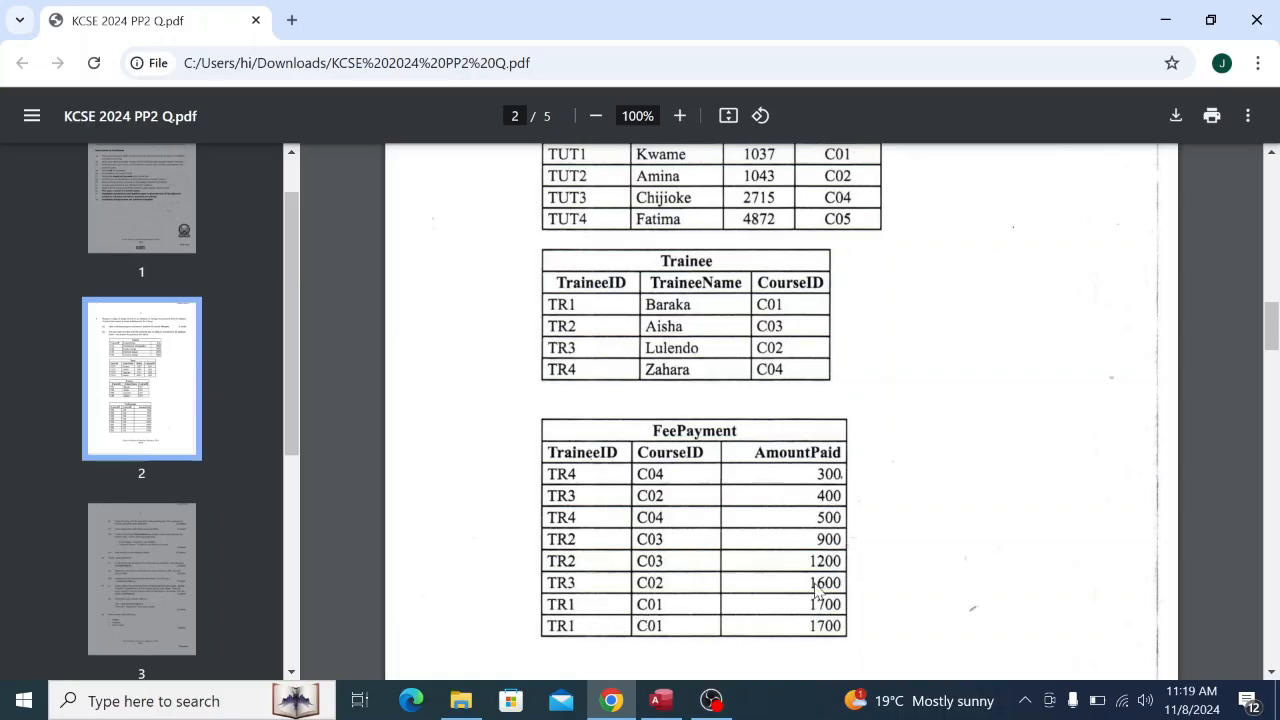
pyautogui.scroll(-5, 823, 580)
pyautogui.scroll(-7, 823, 578)
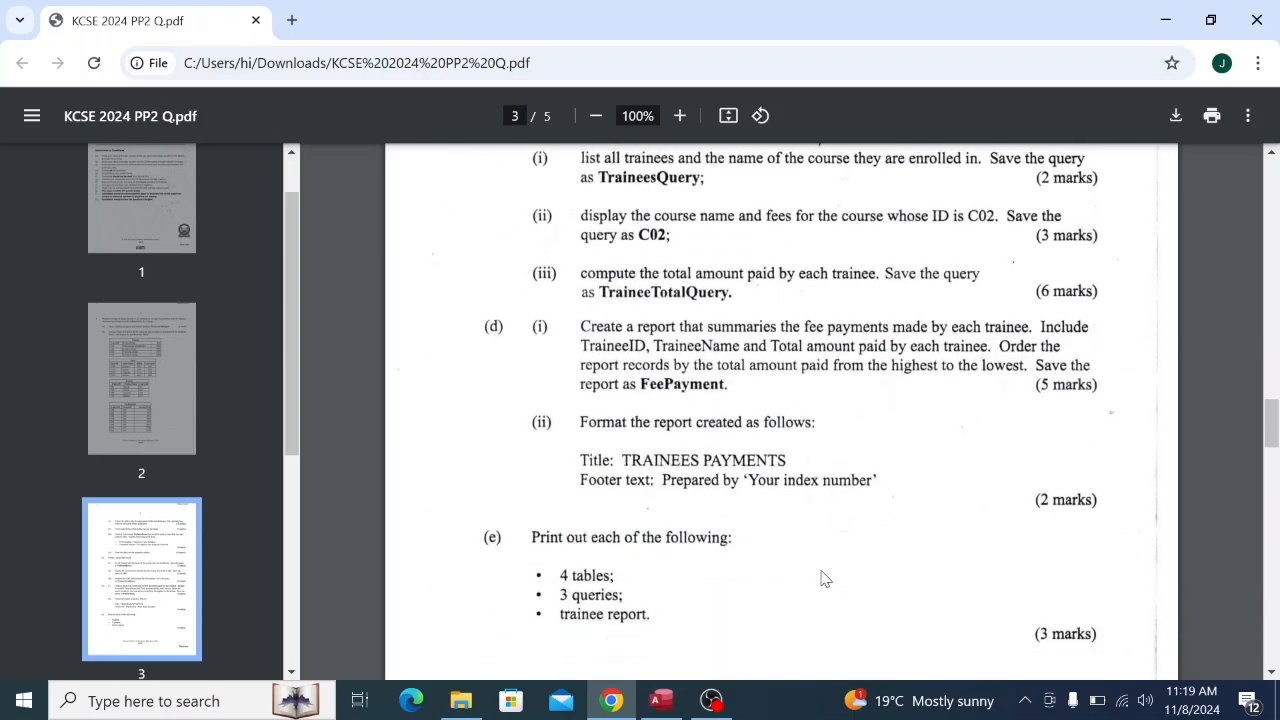
pyautogui.scroll(1, 823, 578)
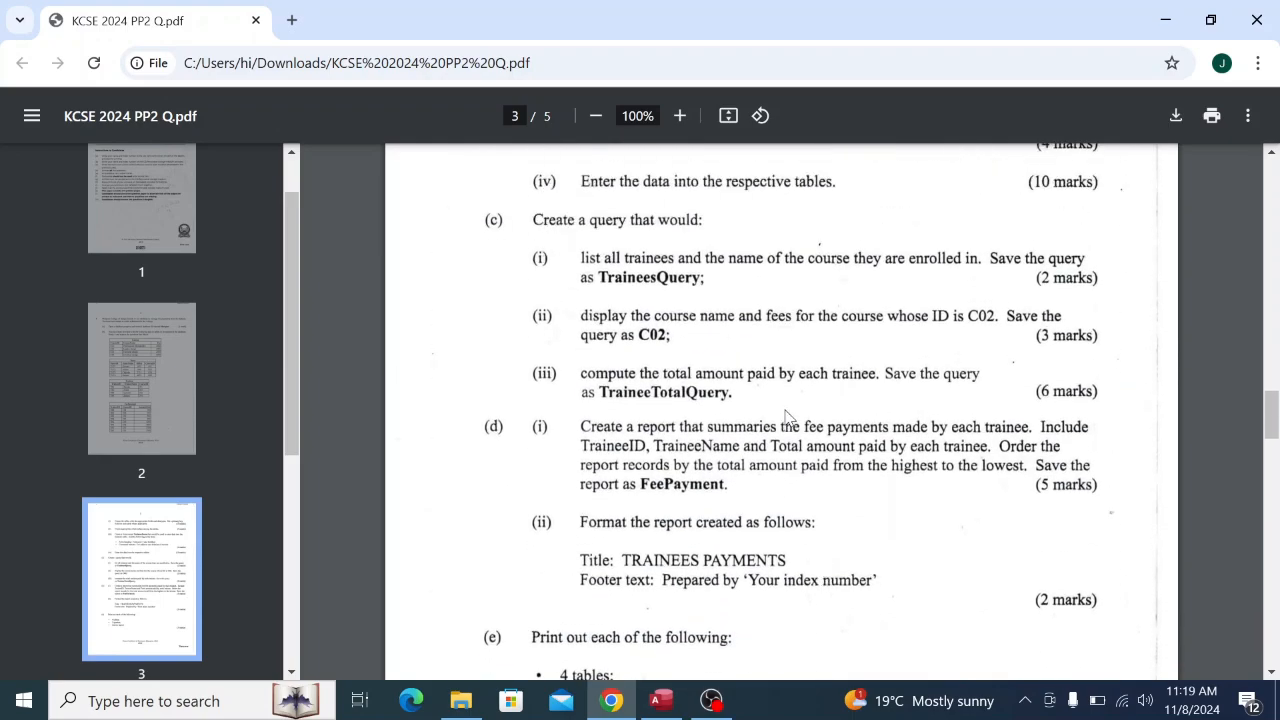
# Launch the Simple Query Wizard and add TraineeID and TraineeName from Trainee.
pyautogui.click(661, 700)
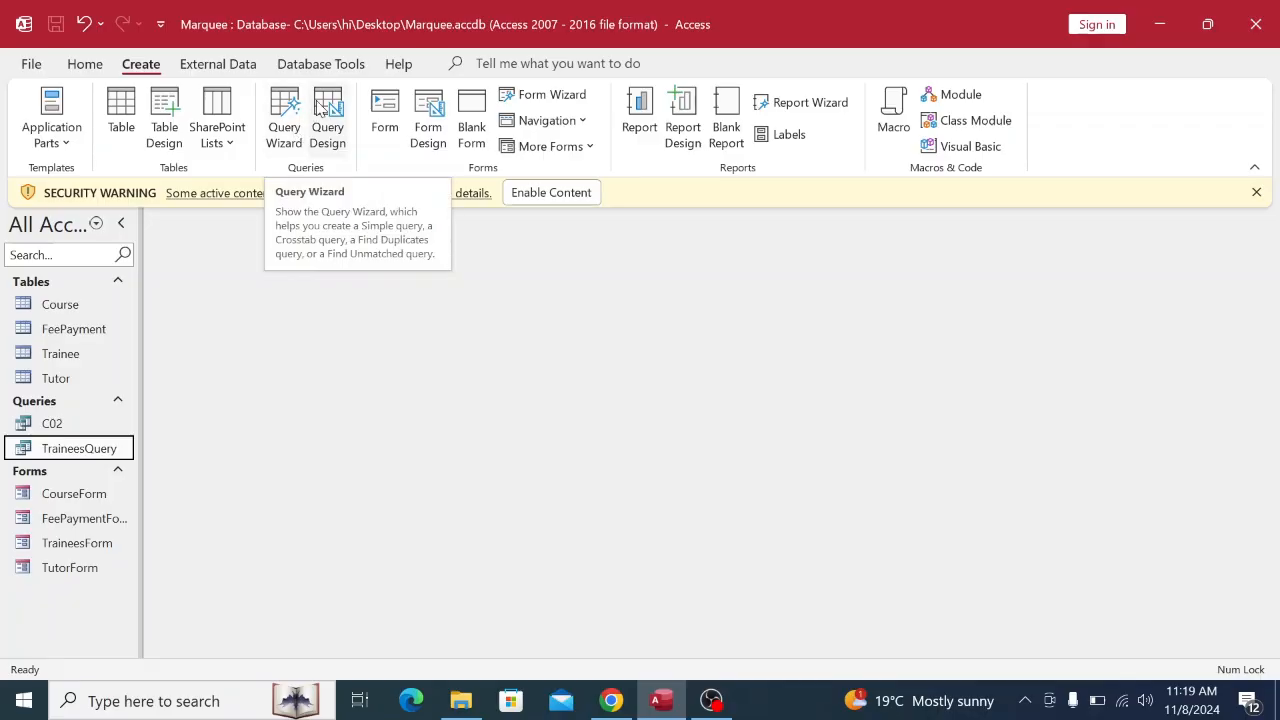
pyautogui.click(285, 135)
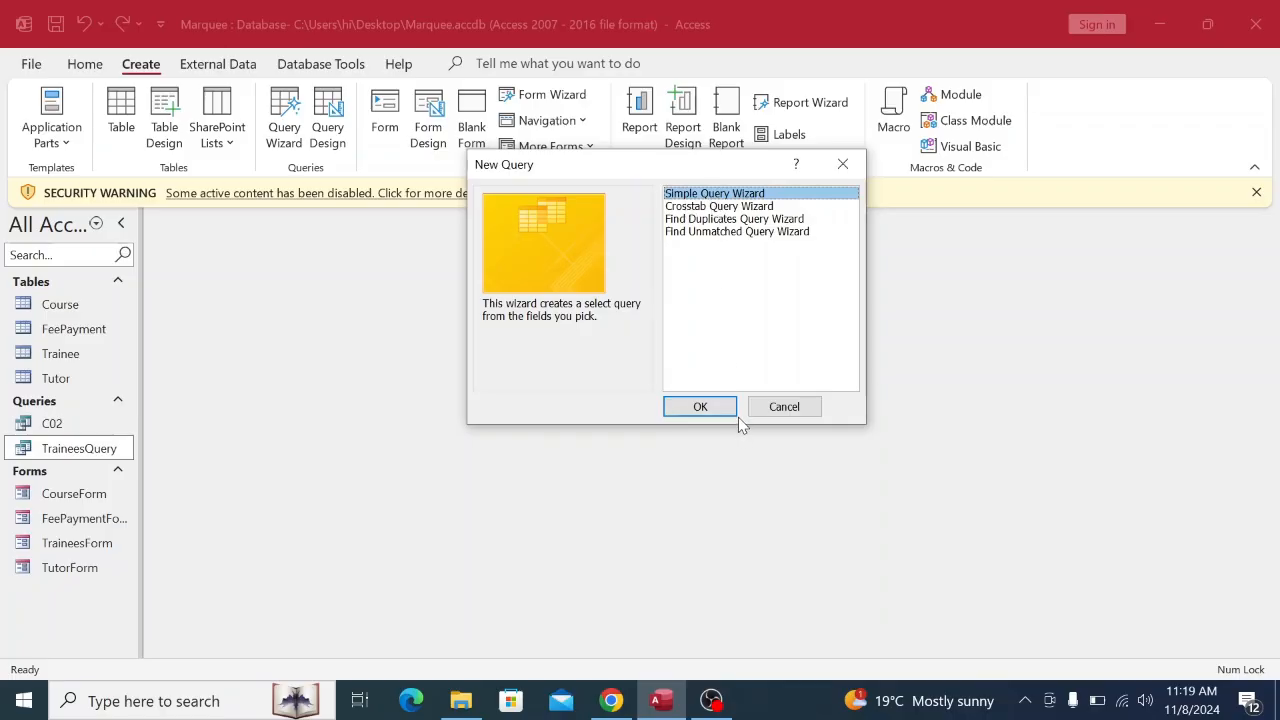
pyautogui.click(701, 407)
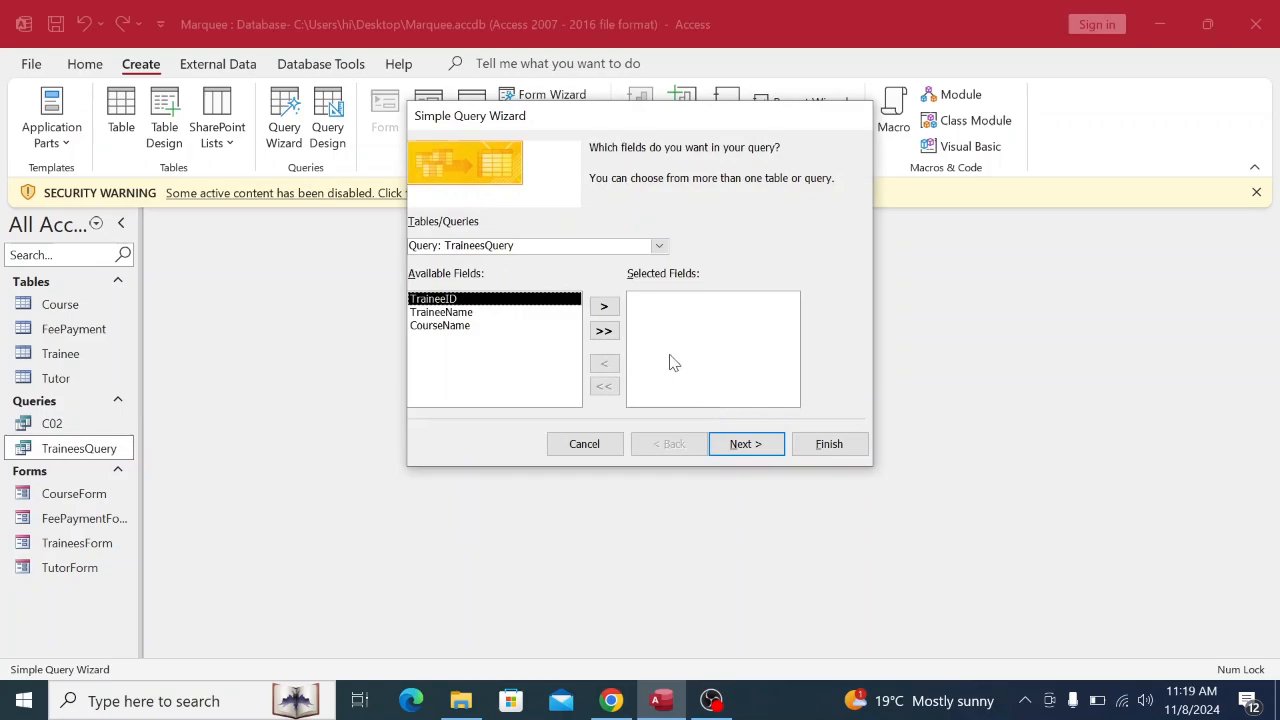
pyautogui.click(659, 246)
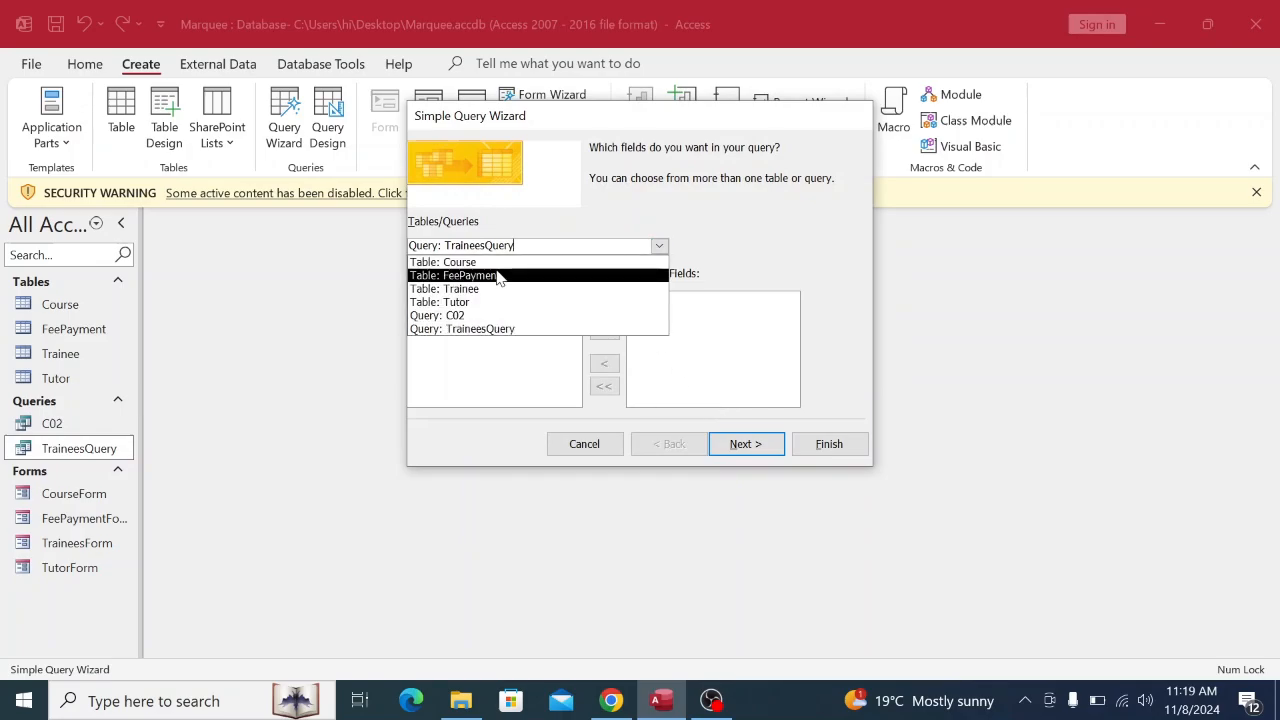
pyautogui.click(486, 289)
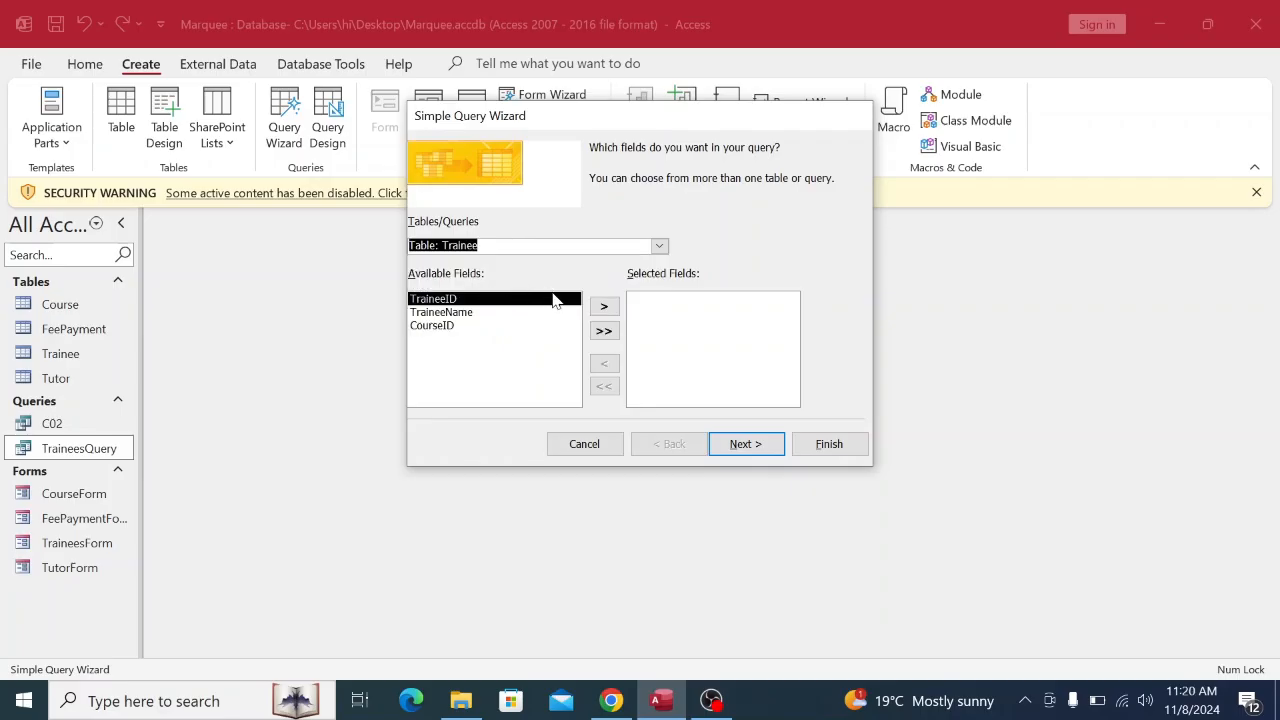
pyautogui.click(606, 307)
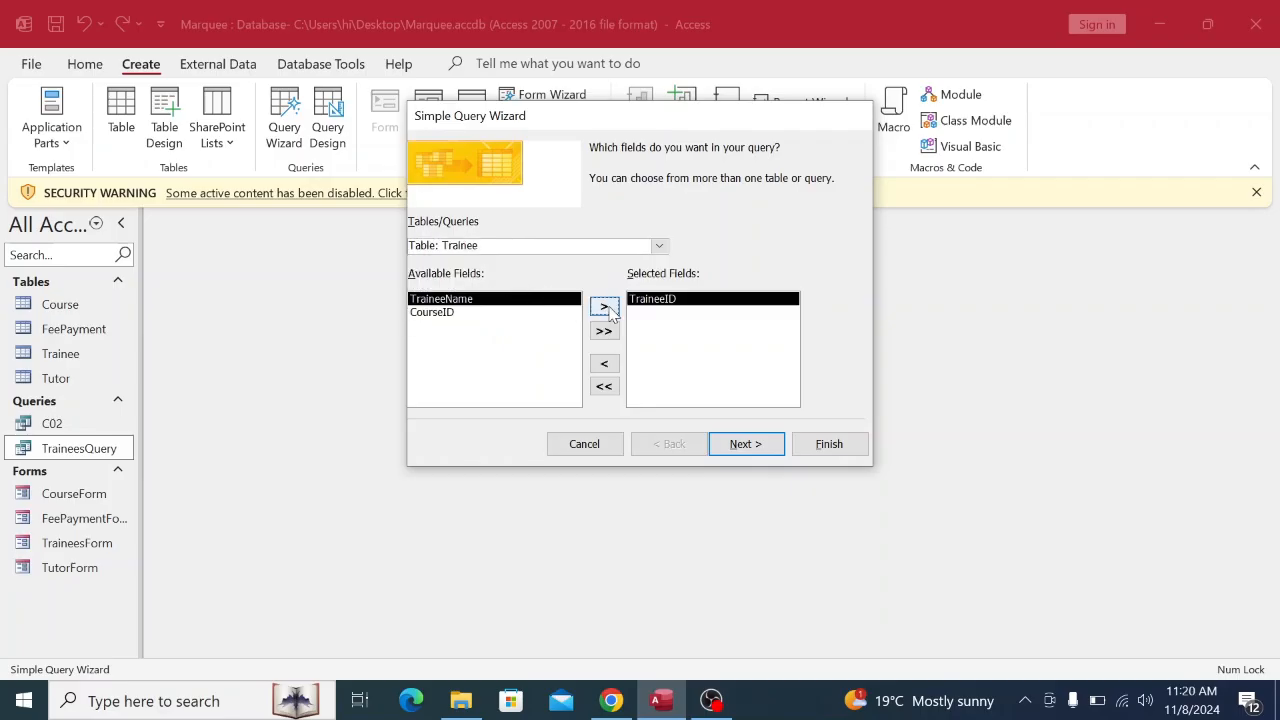
pyautogui.click(606, 307)
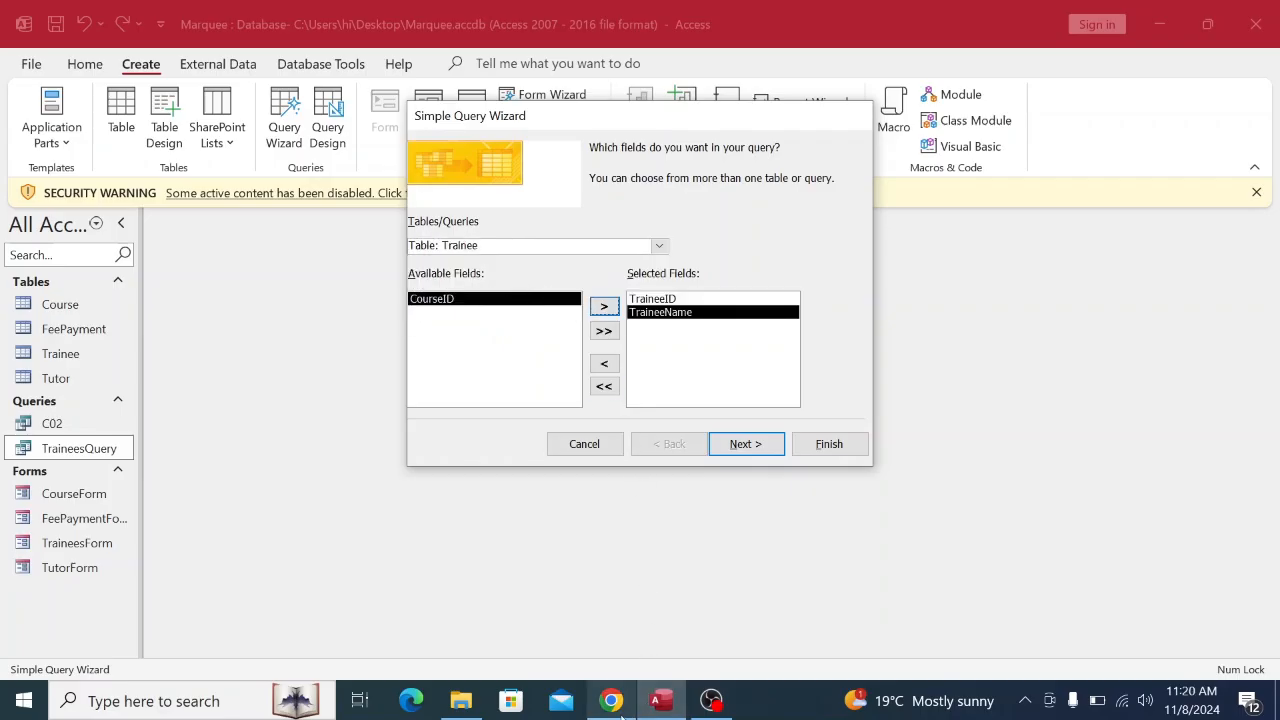
# Add AmountPaid from the FeePayment table and continue past field selection.
pyautogui.click(619, 706)
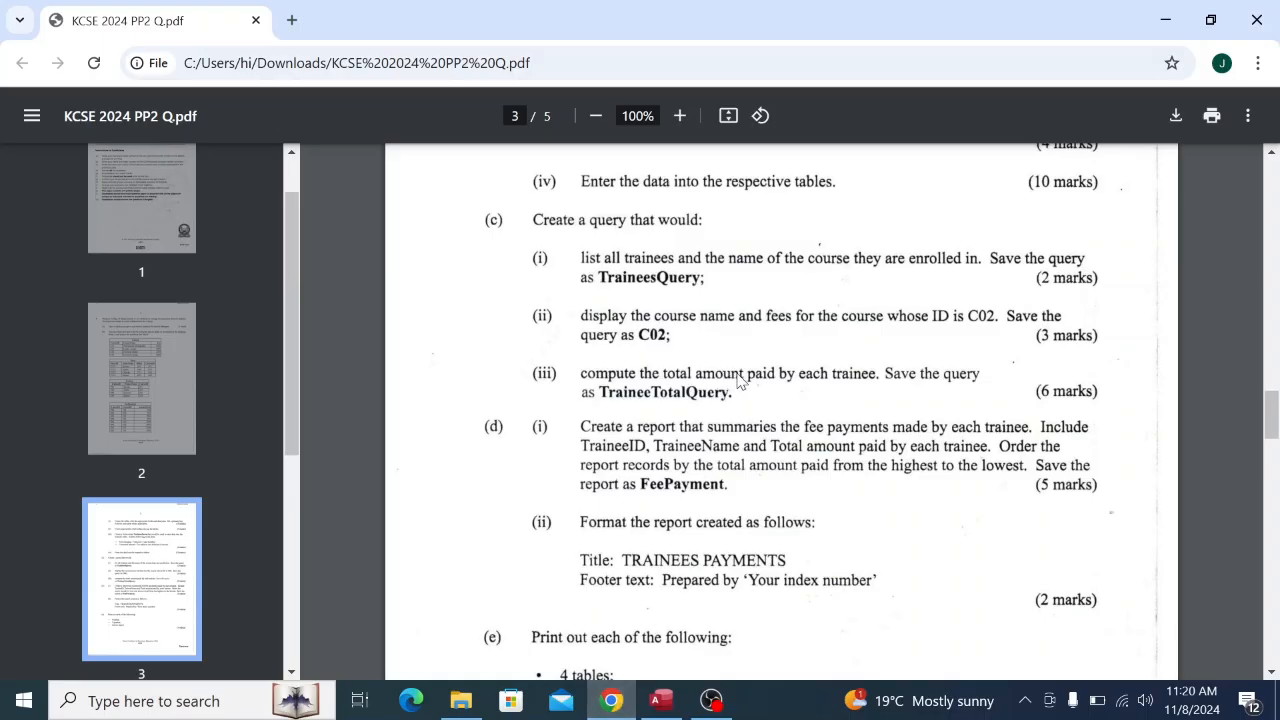
pyautogui.click(677, 704)
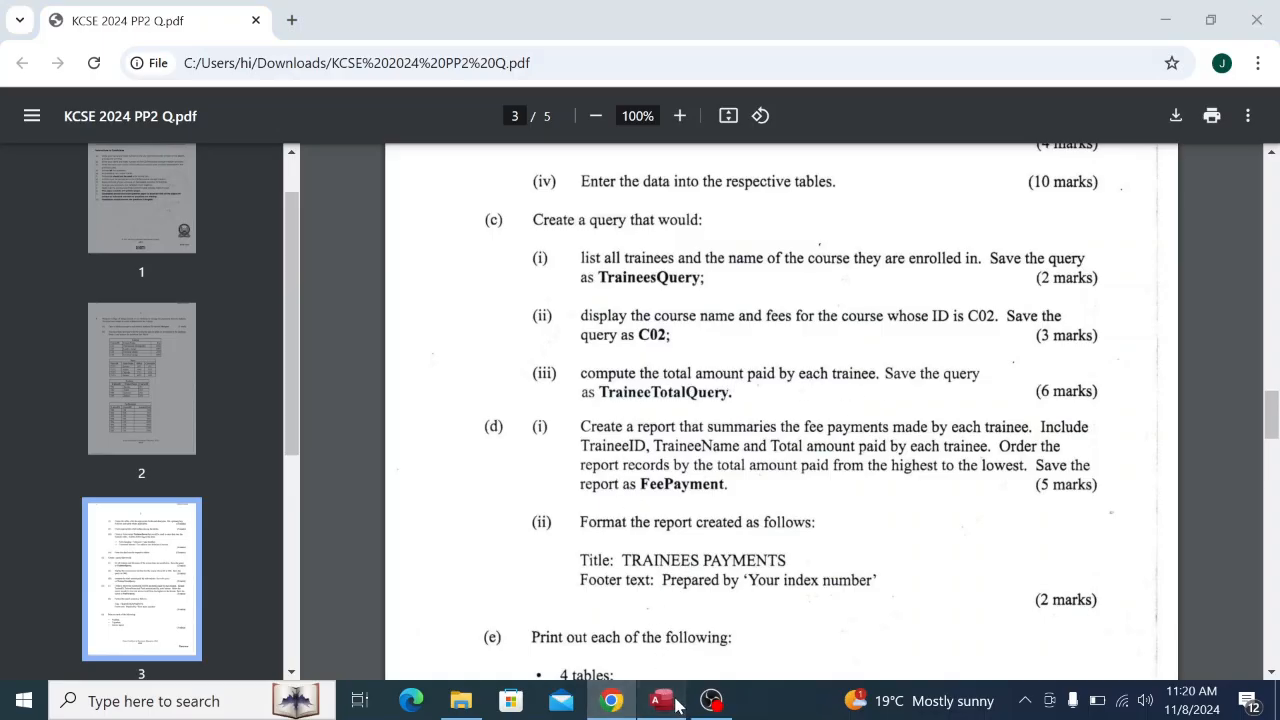
pyautogui.click(661, 246)
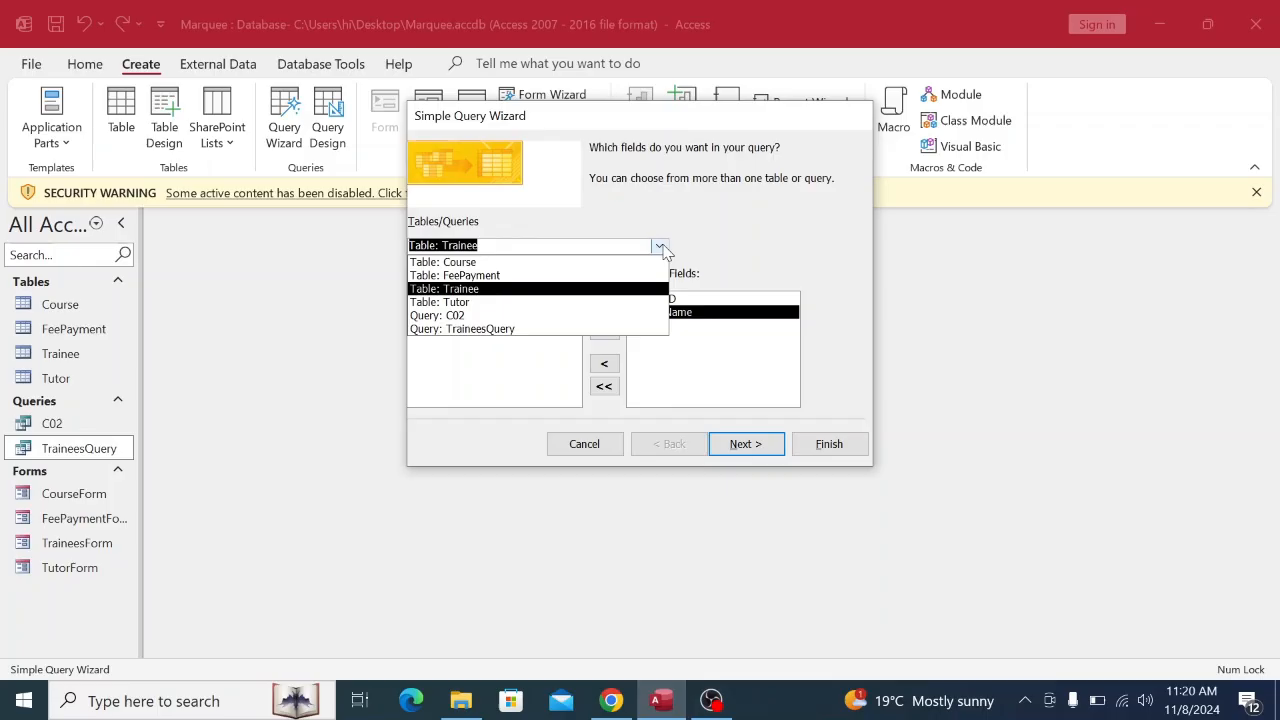
pyautogui.click(487, 276)
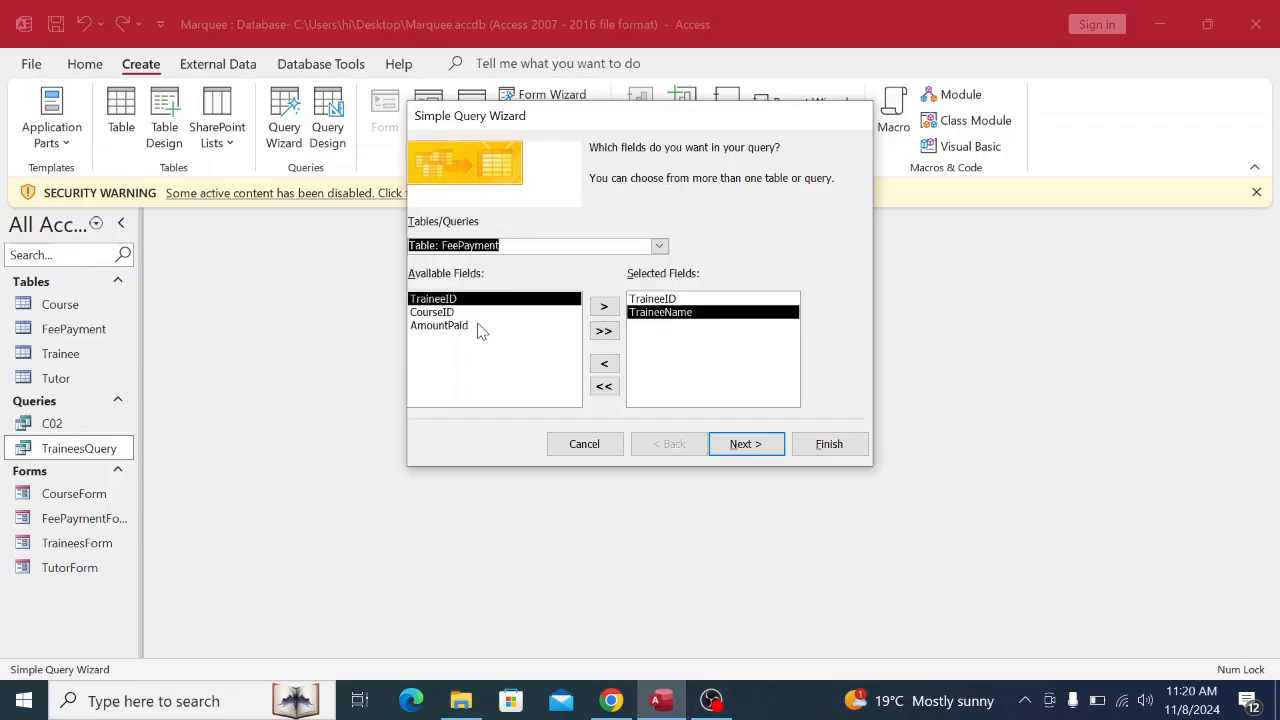
pyautogui.click(466, 327)
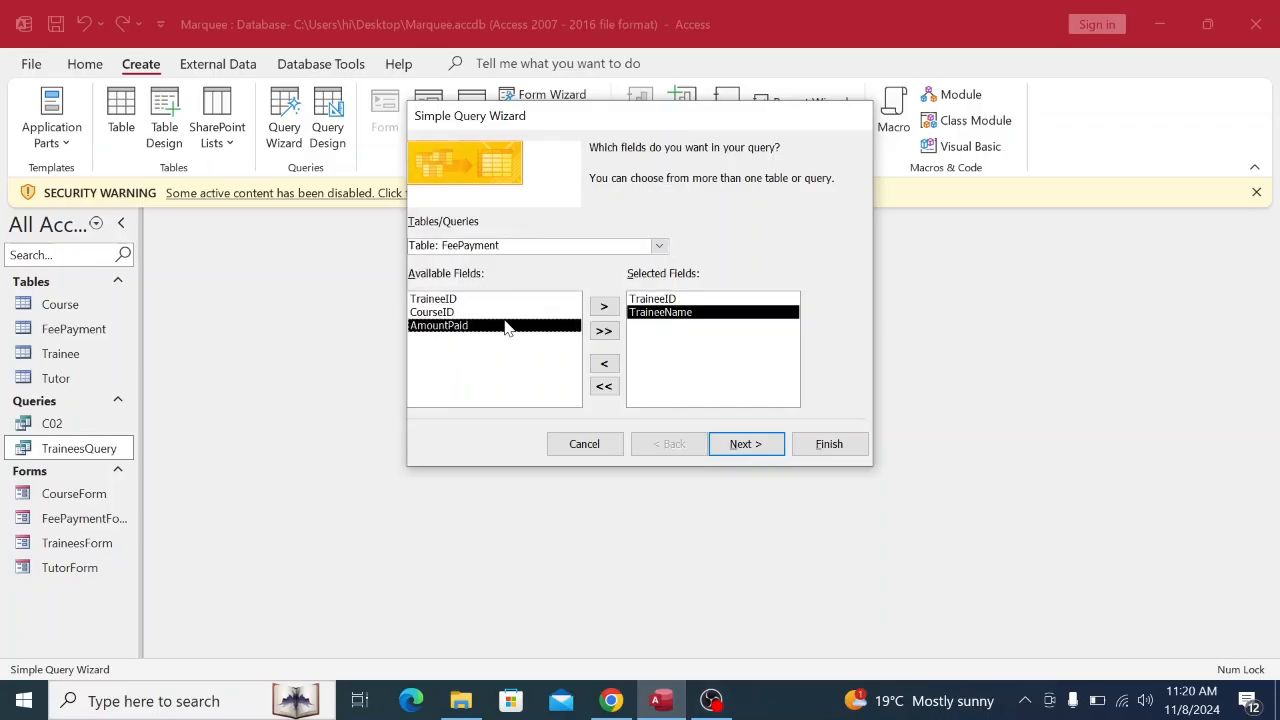
pyautogui.click(604, 308)
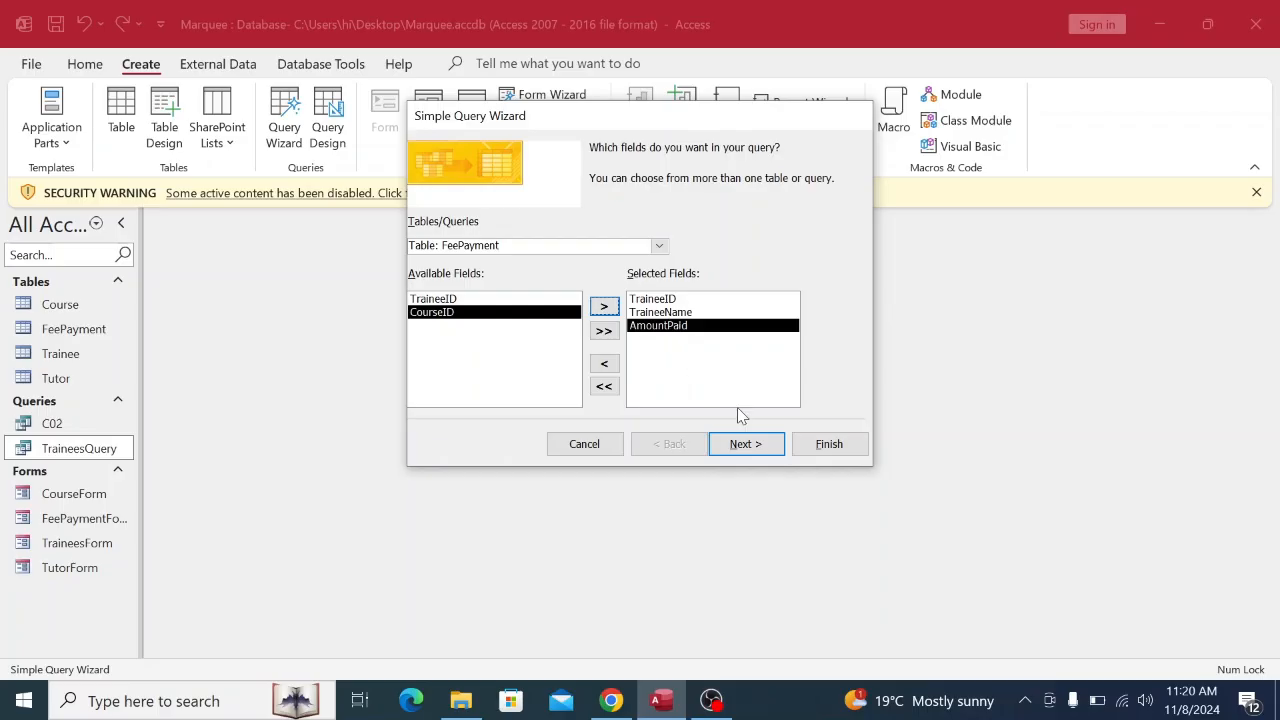
pyautogui.click(762, 447)
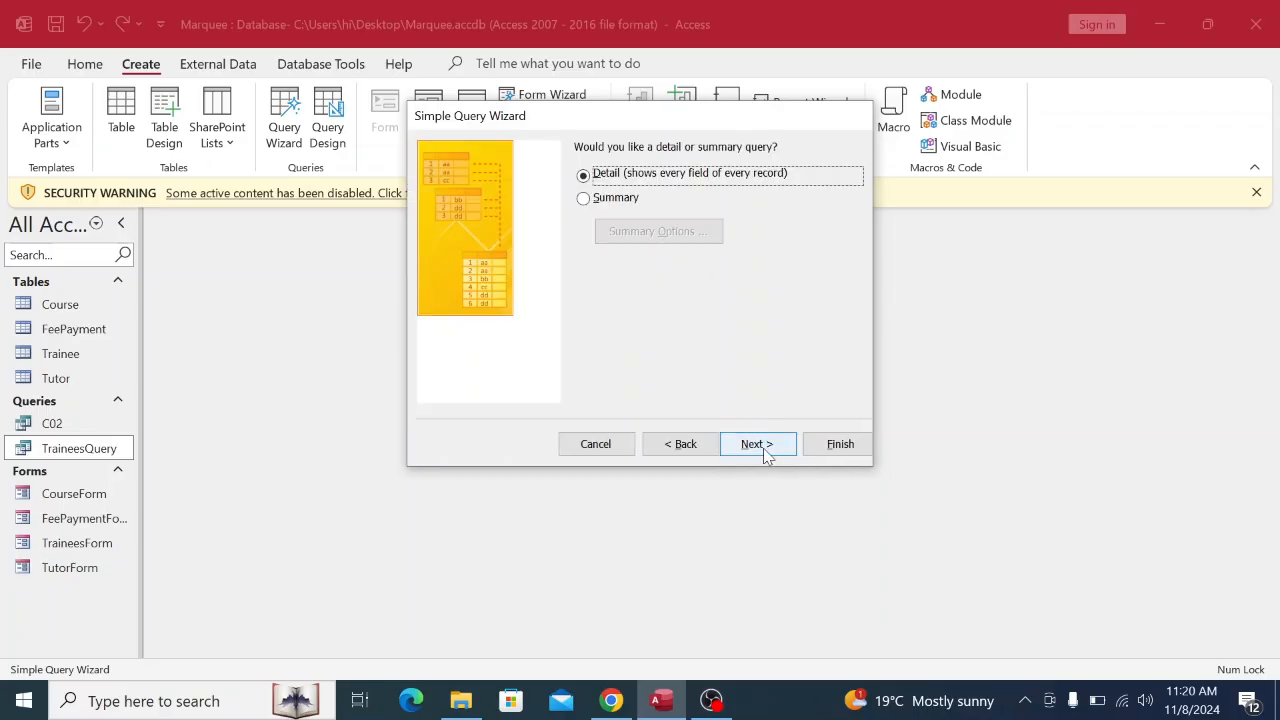
# Make the query a Summary query that totals AmountPaid with Sum, then continue to the naming step.
pyautogui.click(610, 201)
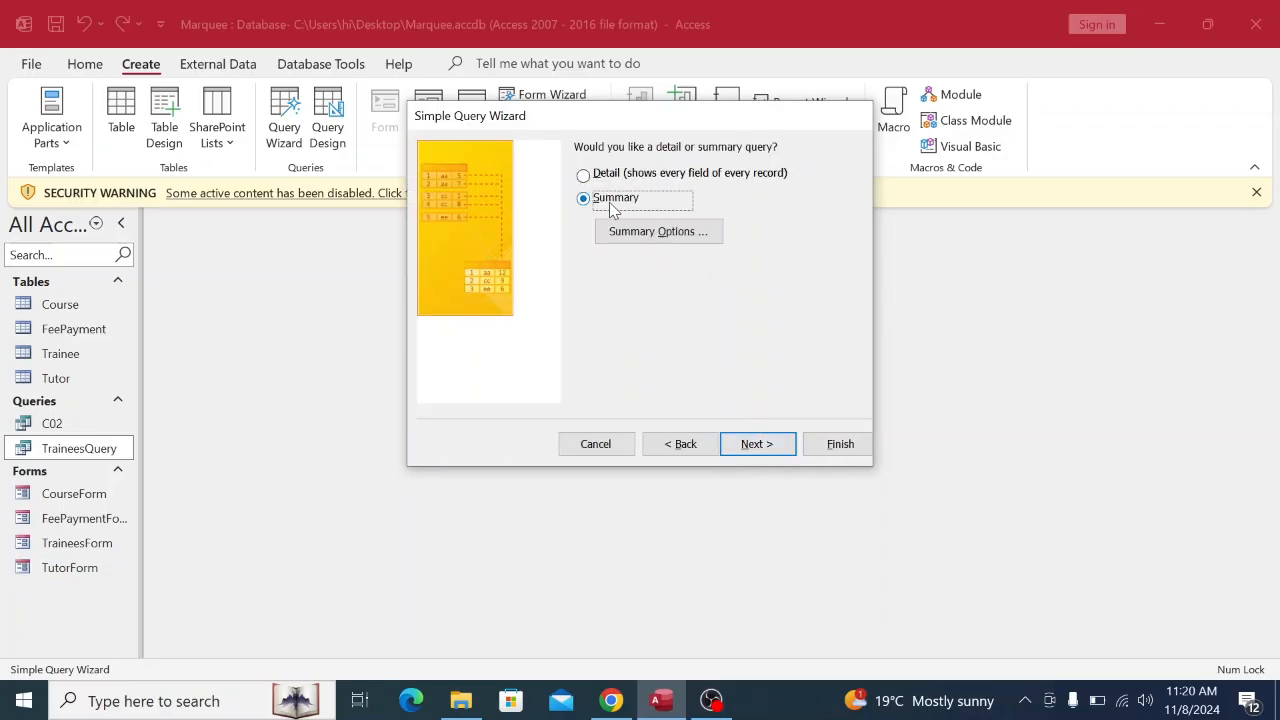
pyautogui.click(650, 233)
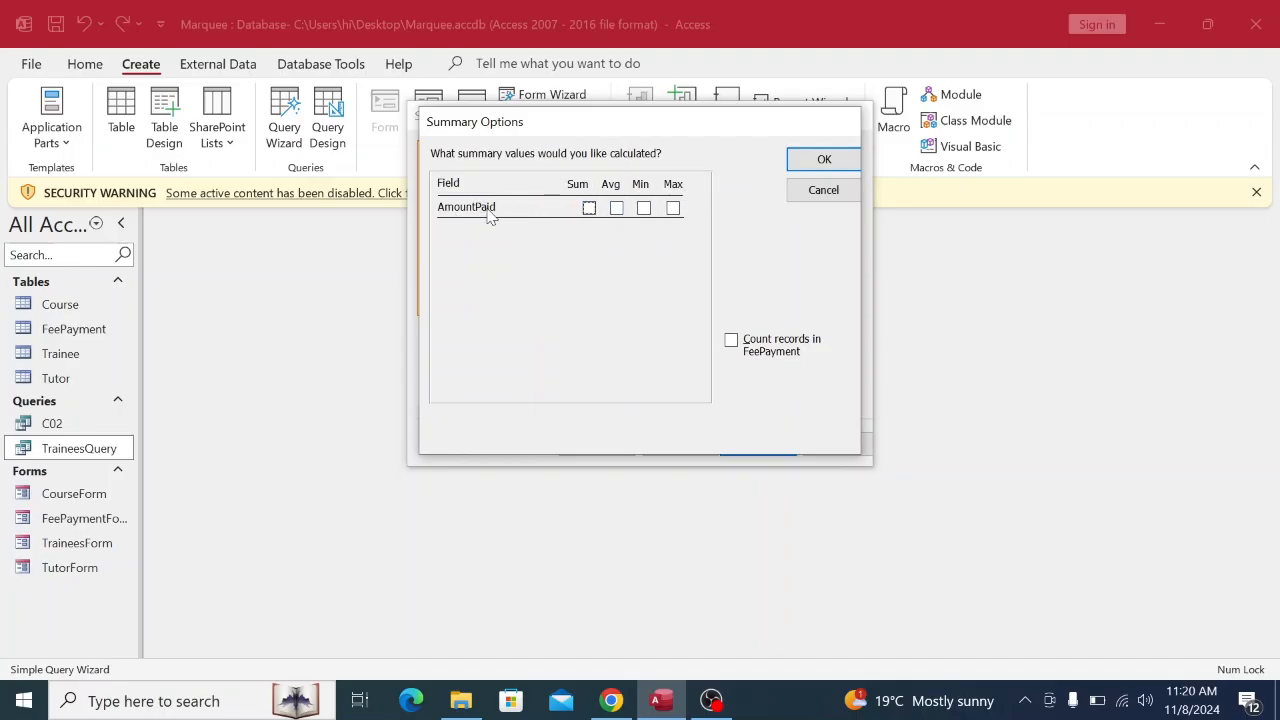
pyautogui.click(591, 210)
pyautogui.click(820, 160)
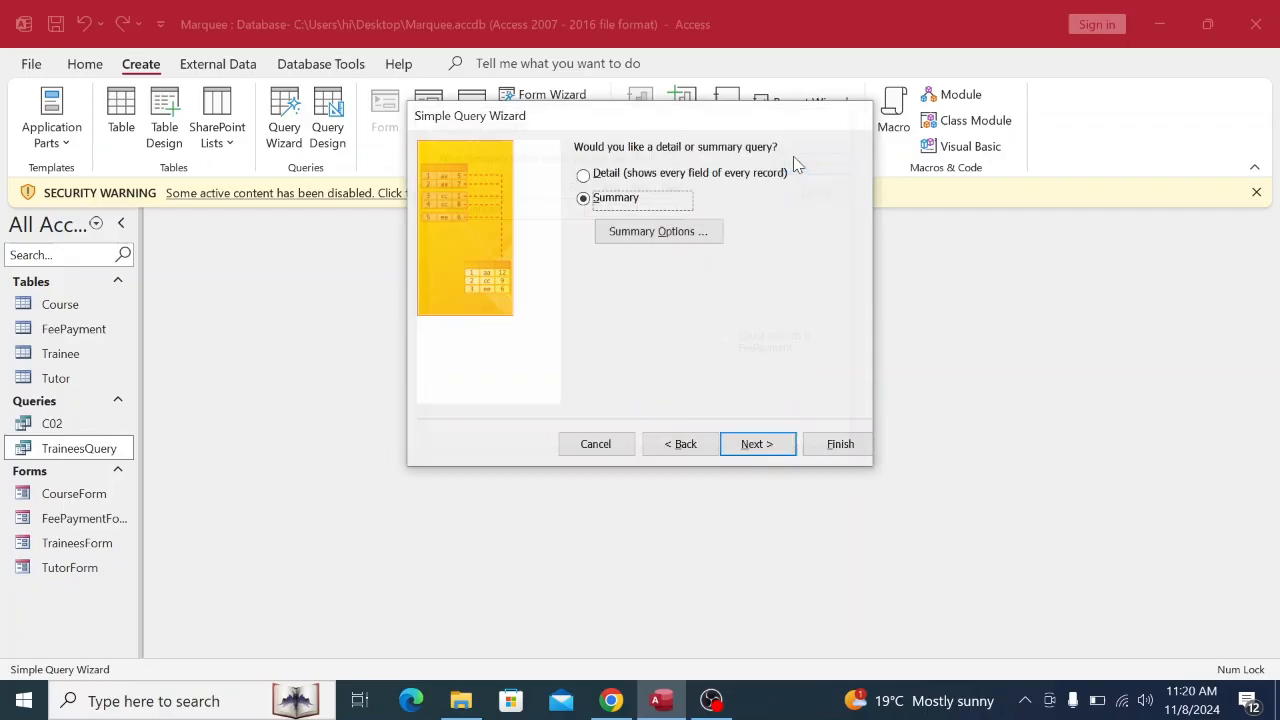
pyautogui.click(757, 444)
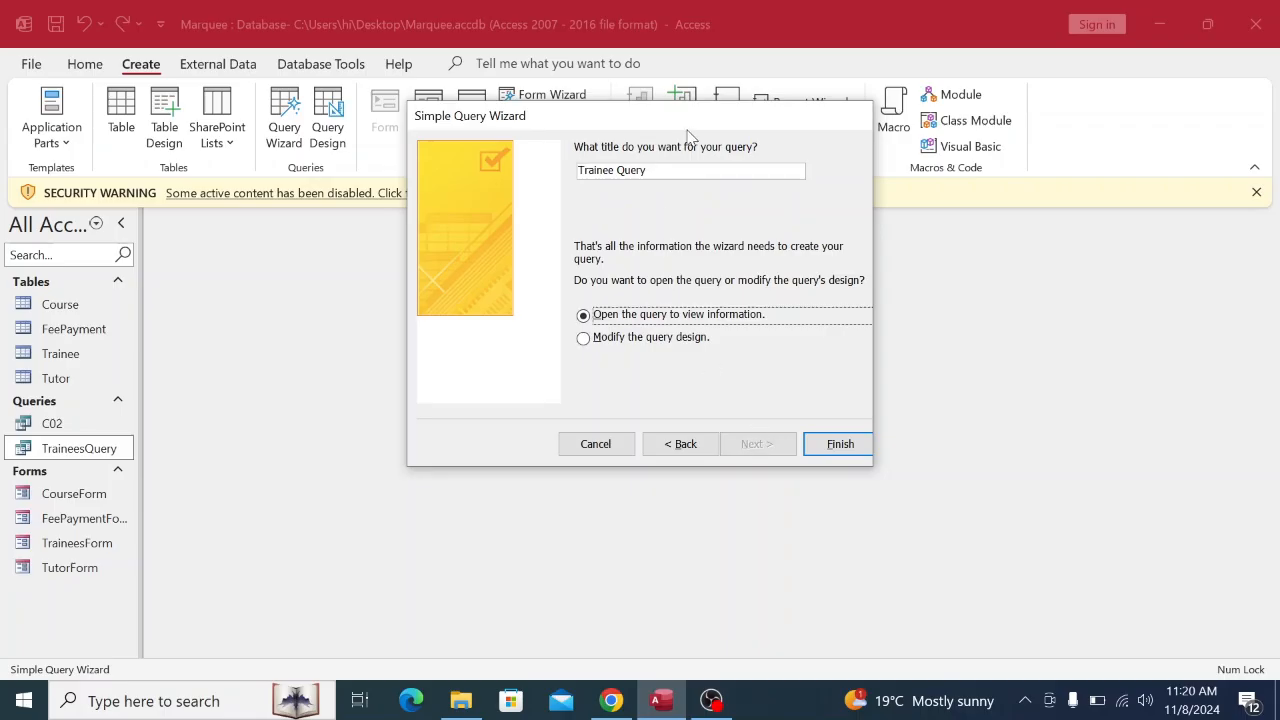
# Title the query TraineeTotalQuery and finish it, showing per-trainee totals TR1 3400 through TR4 800.
pyautogui.click(611, 700)
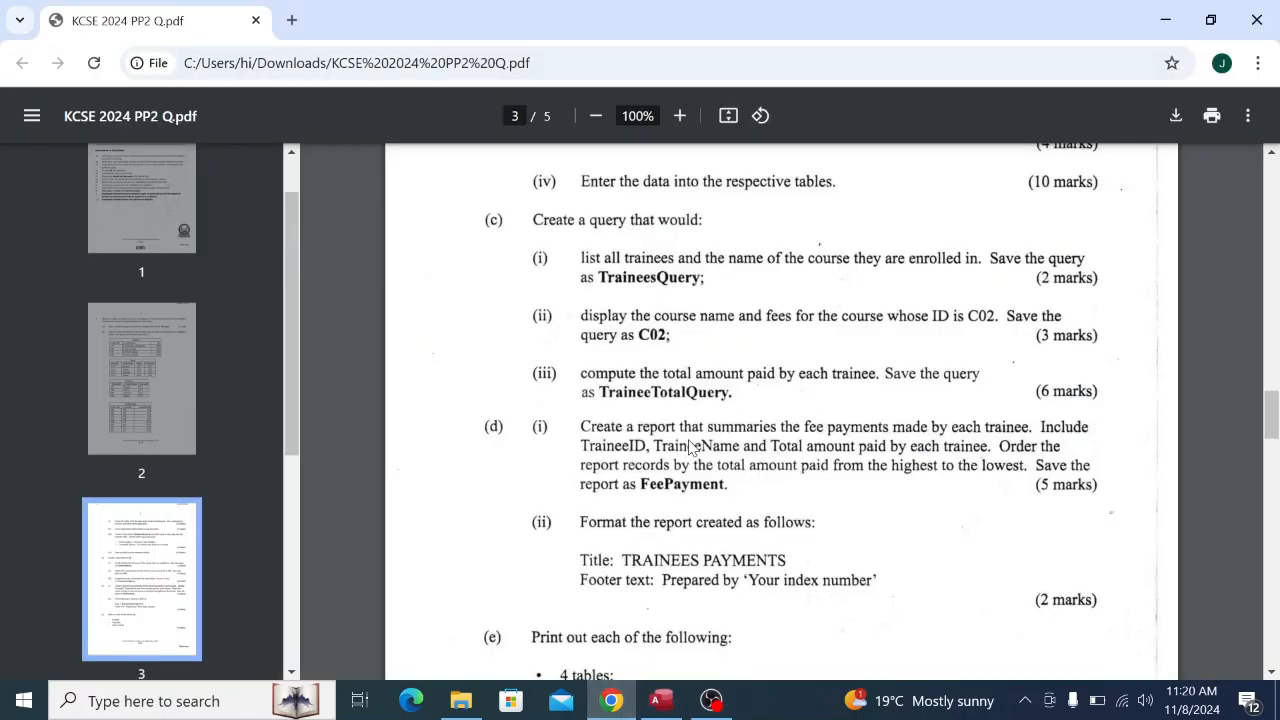
pyautogui.click(662, 700)
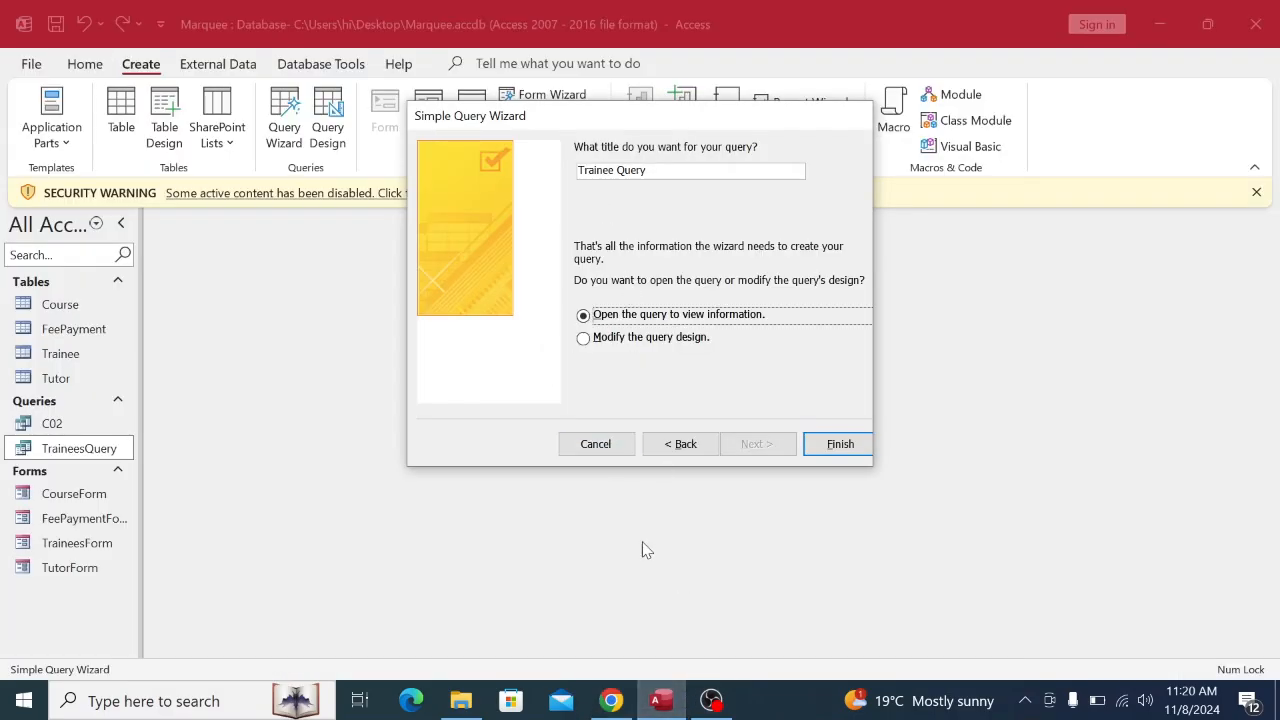
pyautogui.click(612, 700)
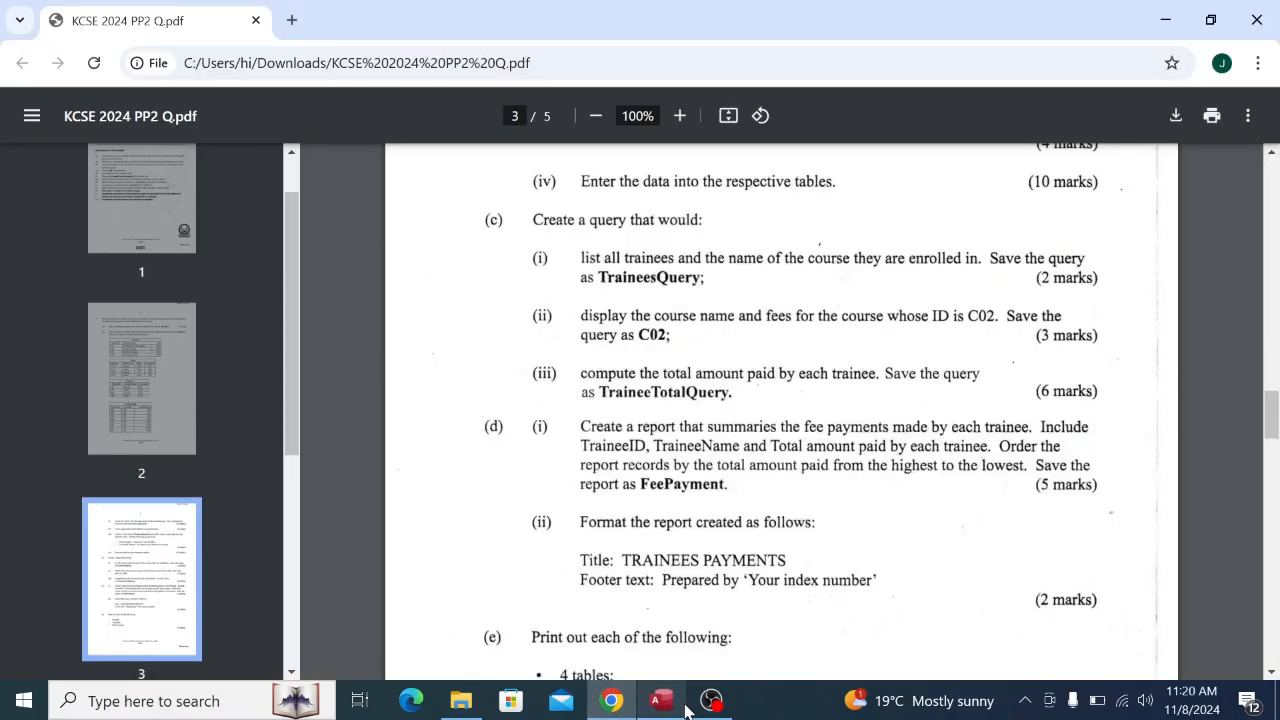
pyautogui.click(664, 704)
pyautogui.click(611, 174)
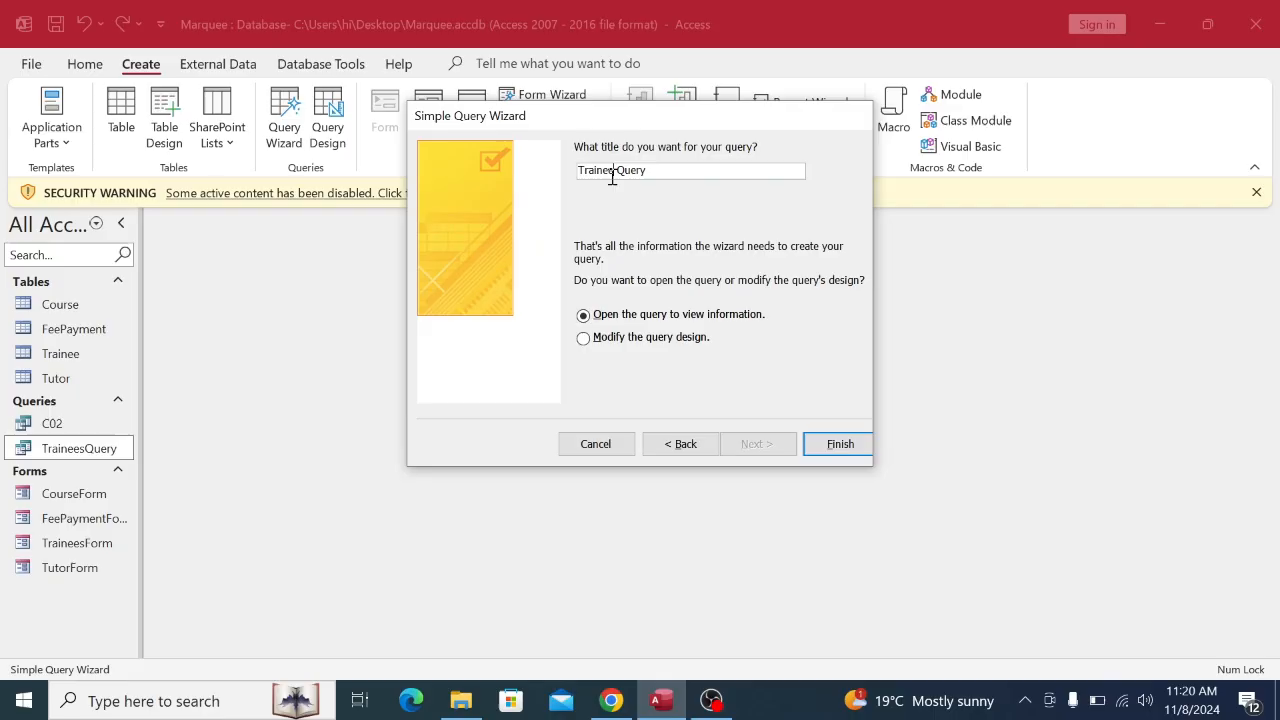
pyautogui.write('Total')
pyautogui.click(620, 698)
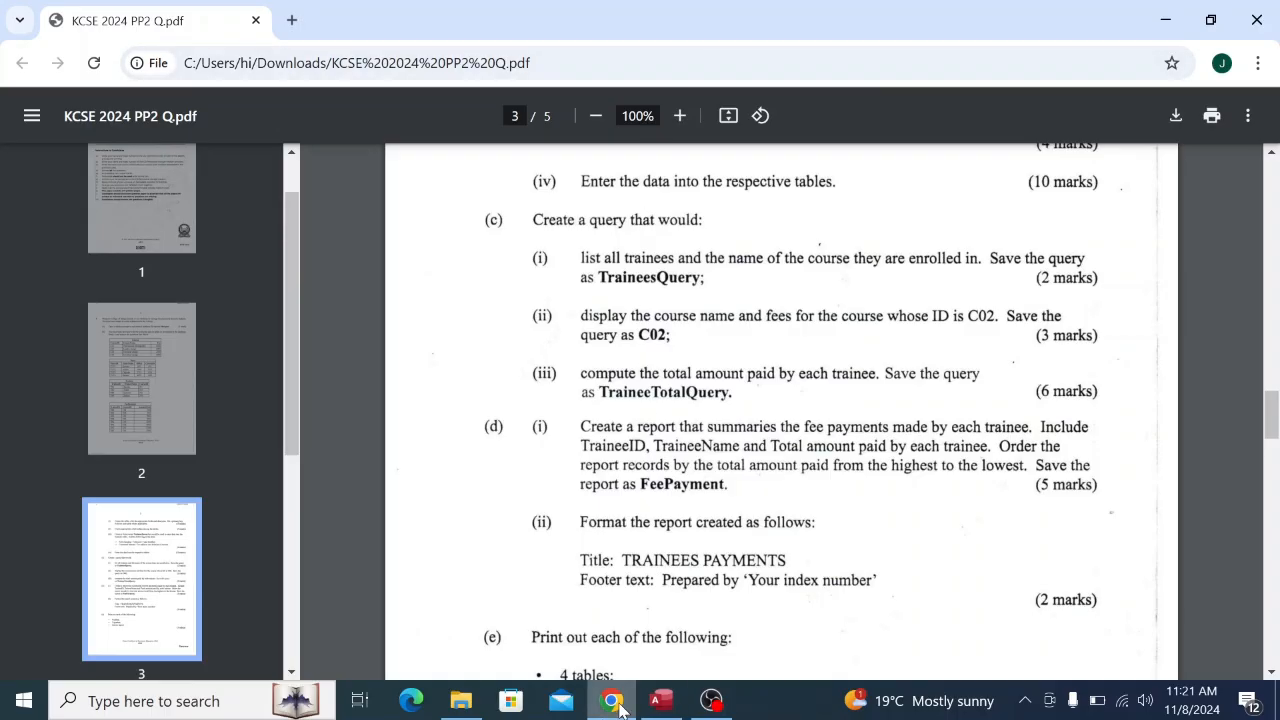
pyautogui.click(661, 700)
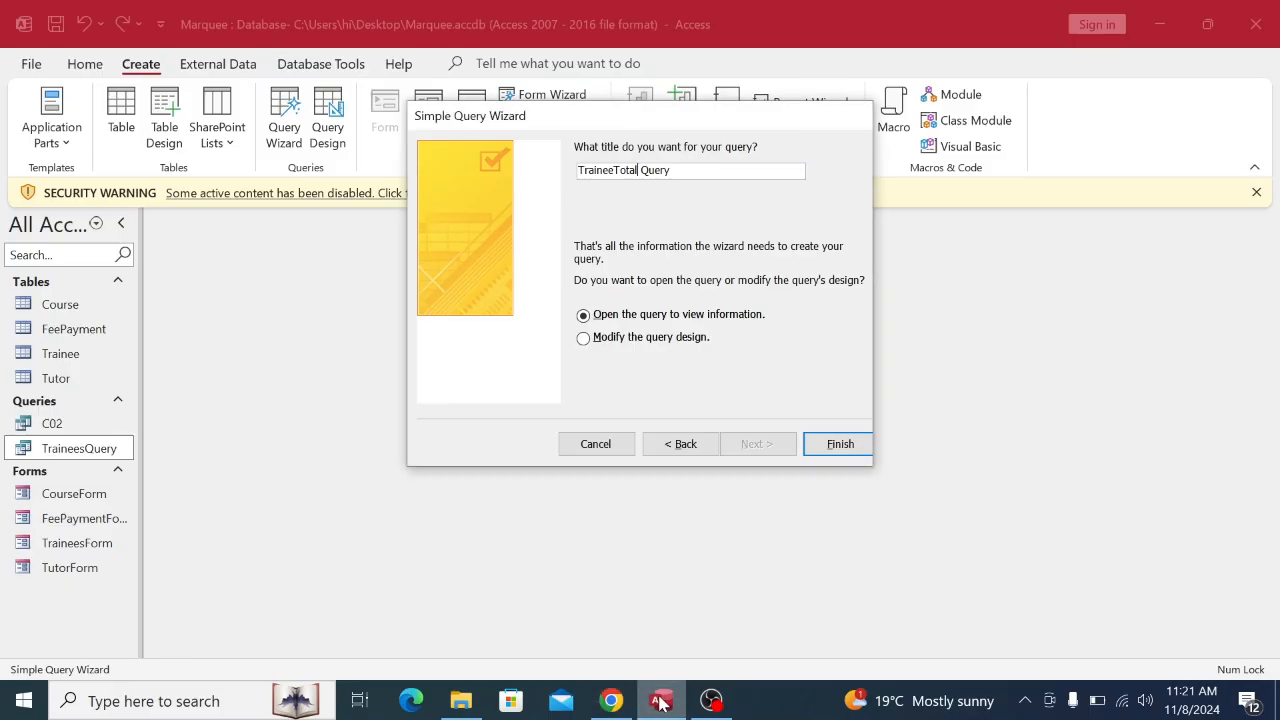
pyautogui.click(644, 172)
pyautogui.press('BackSpace')
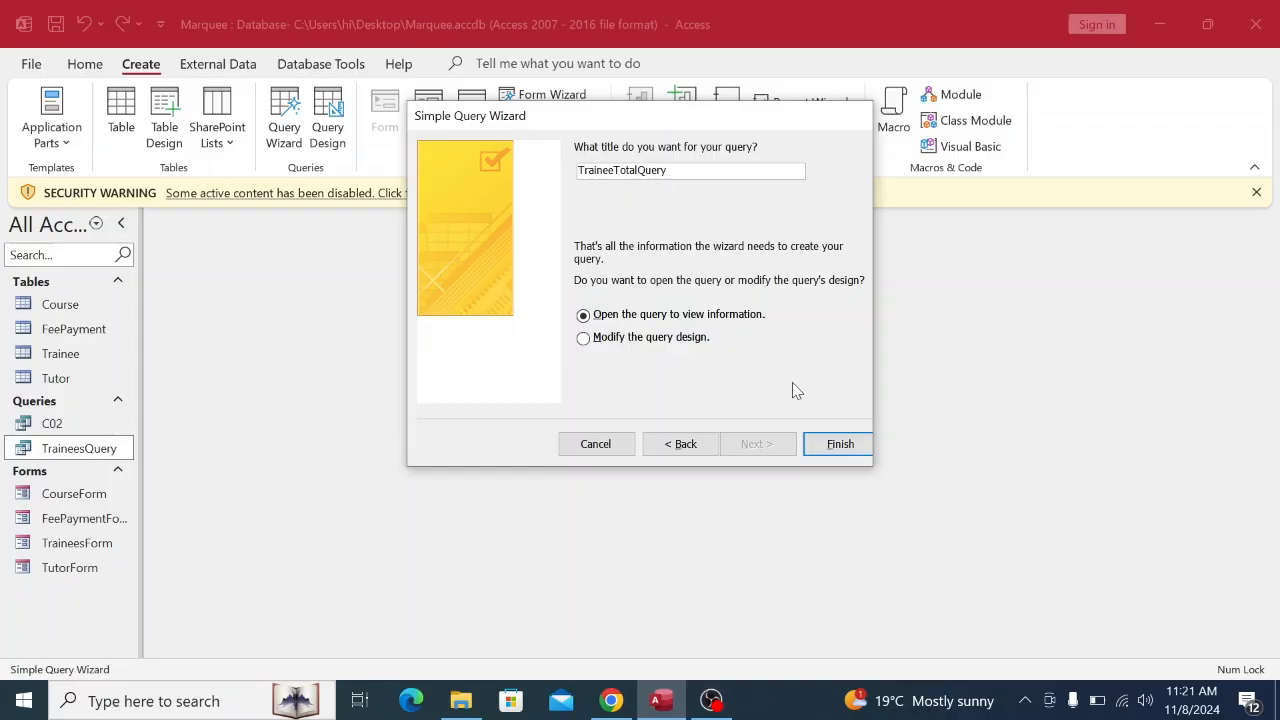
pyautogui.click(838, 445)
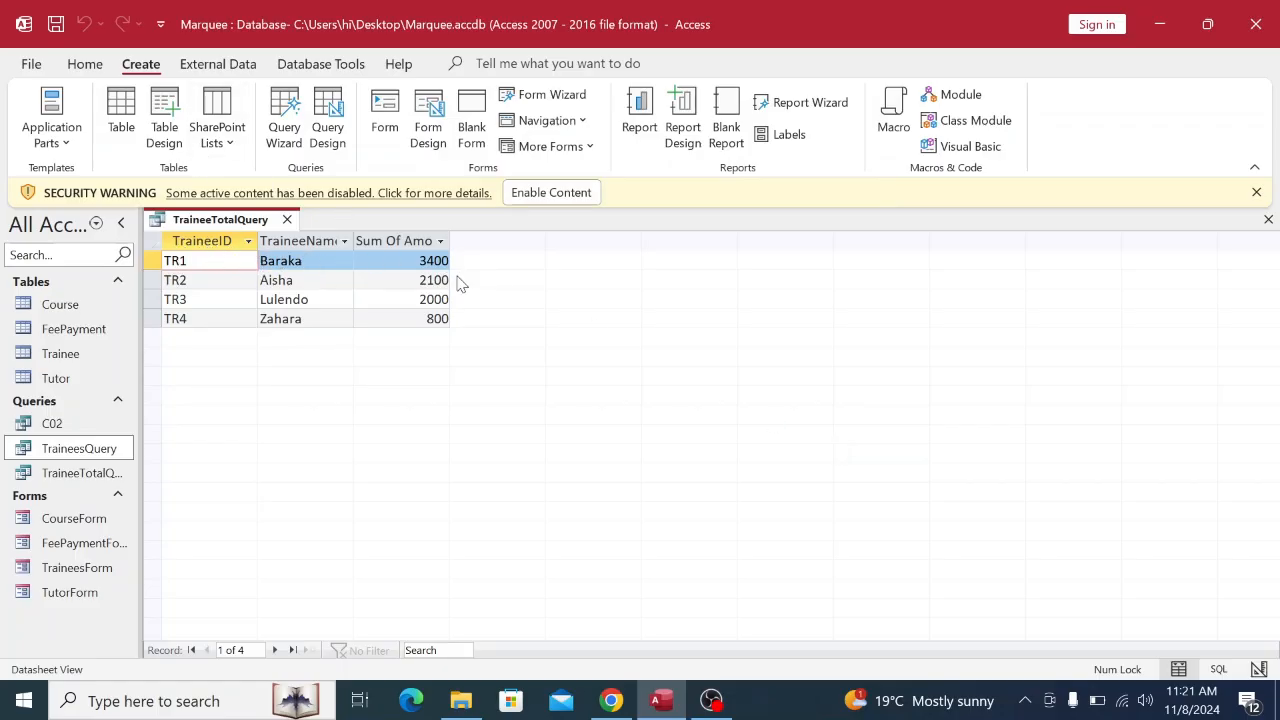
# After rechecking the exam PDF, close the TraineeTotalQuery results tab.
pyautogui.click(610, 700)
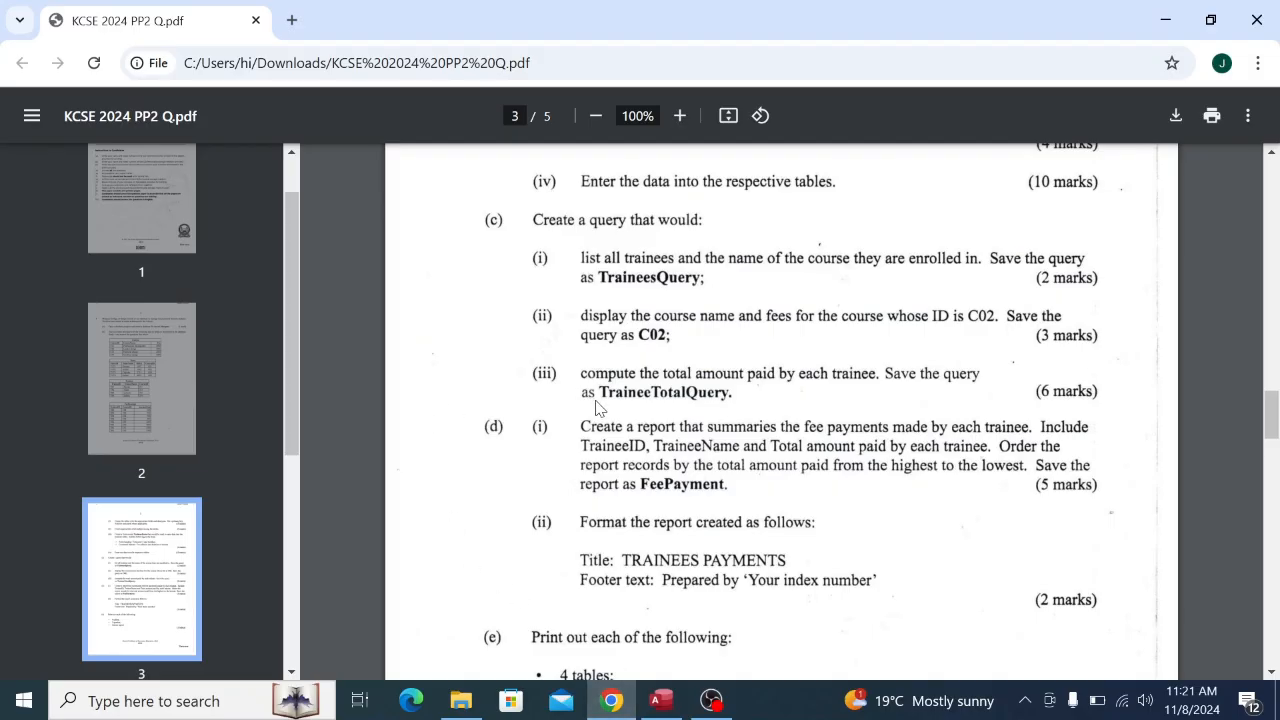
pyautogui.scroll(8, 595, 407)
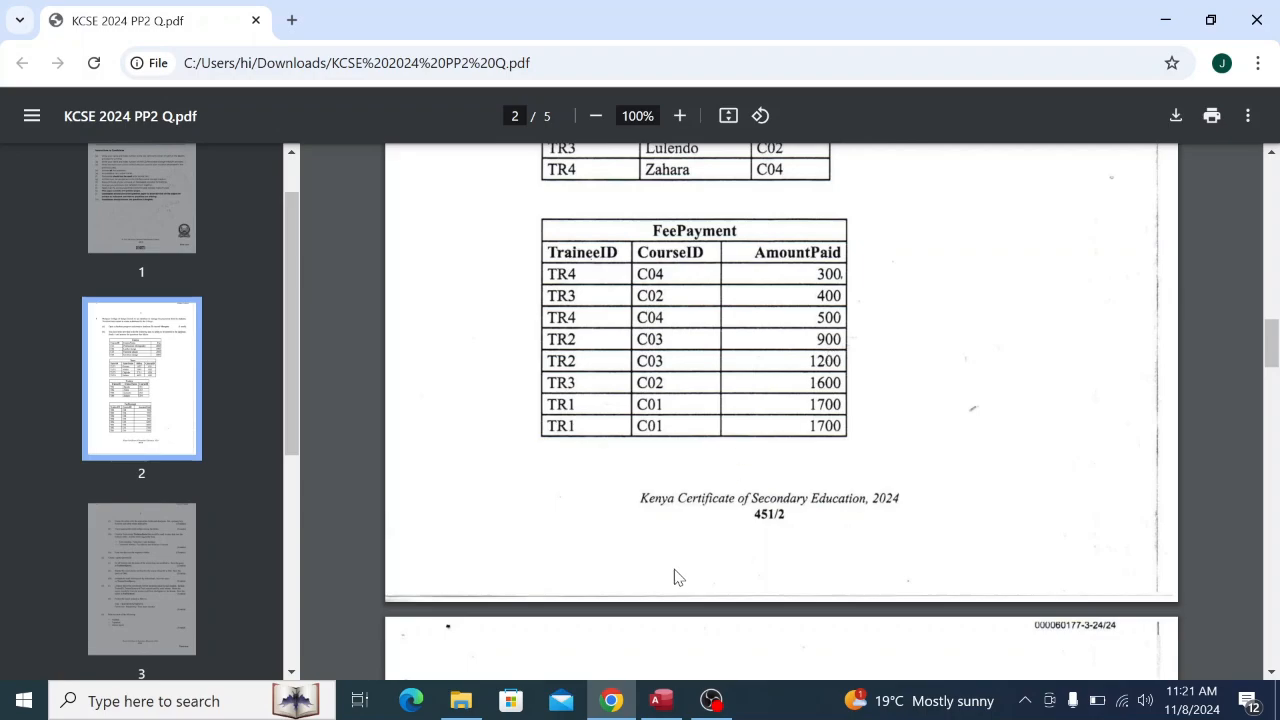
pyautogui.click(660, 700)
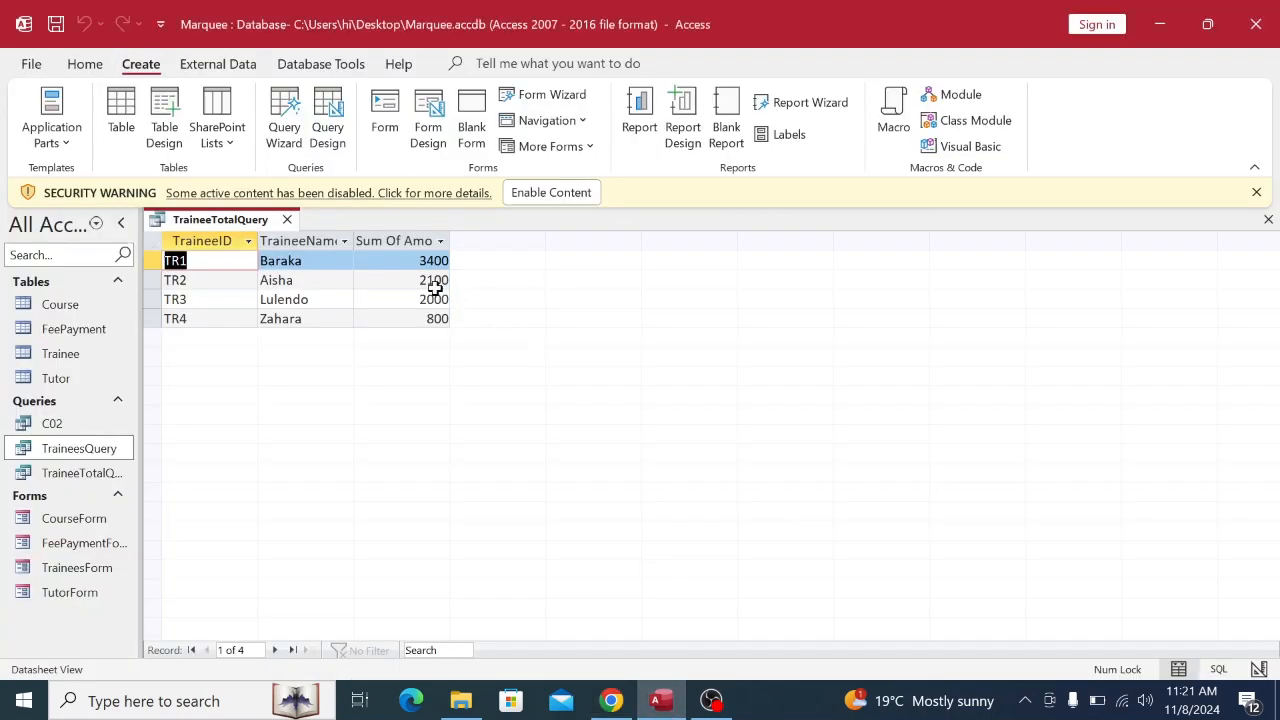
pyautogui.rightClick(250, 232)
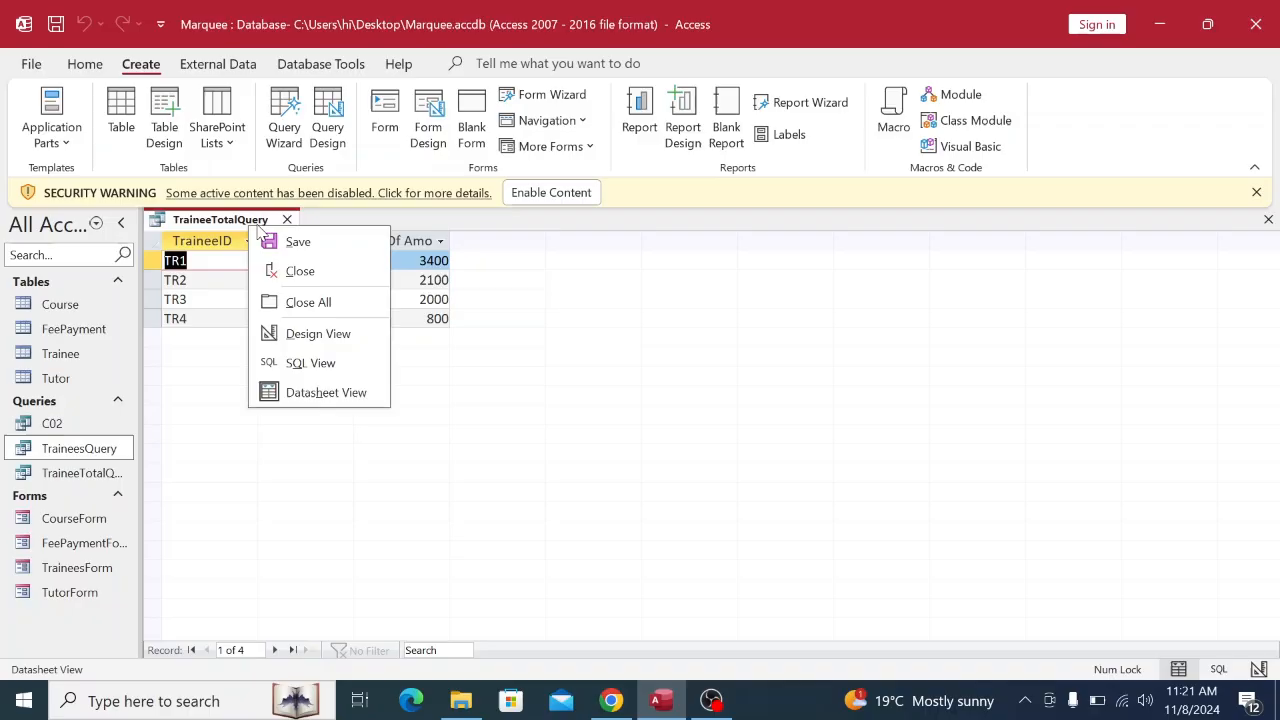
pyautogui.click(280, 242)
pyautogui.rightClick(268, 228)
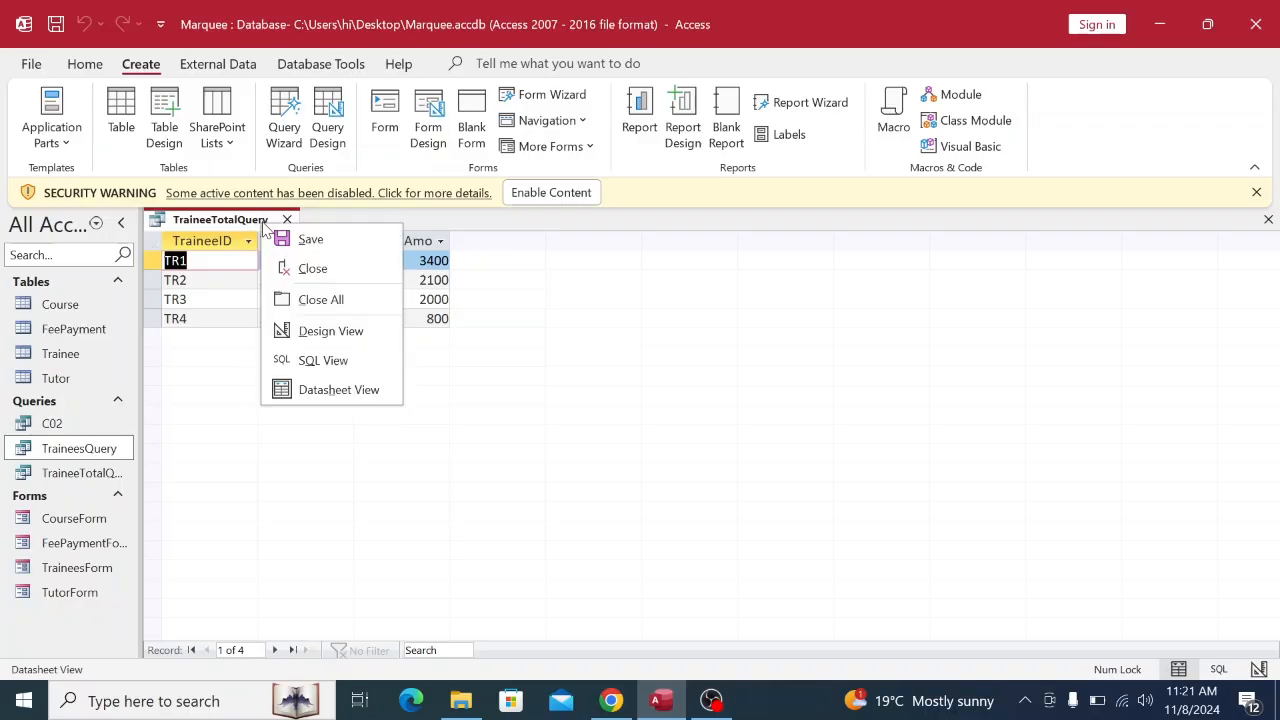
pyautogui.click(318, 272)
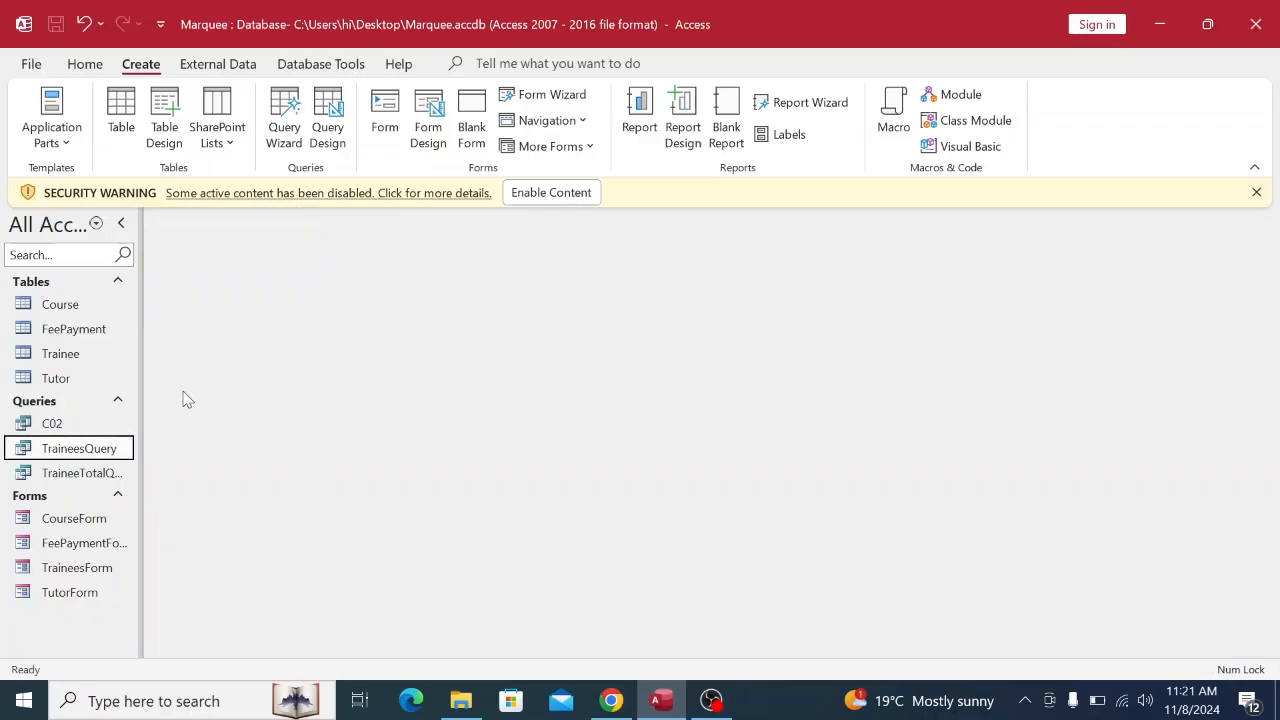
pyautogui.click(612, 700)
pyautogui.scroll(-8, 630, 465)
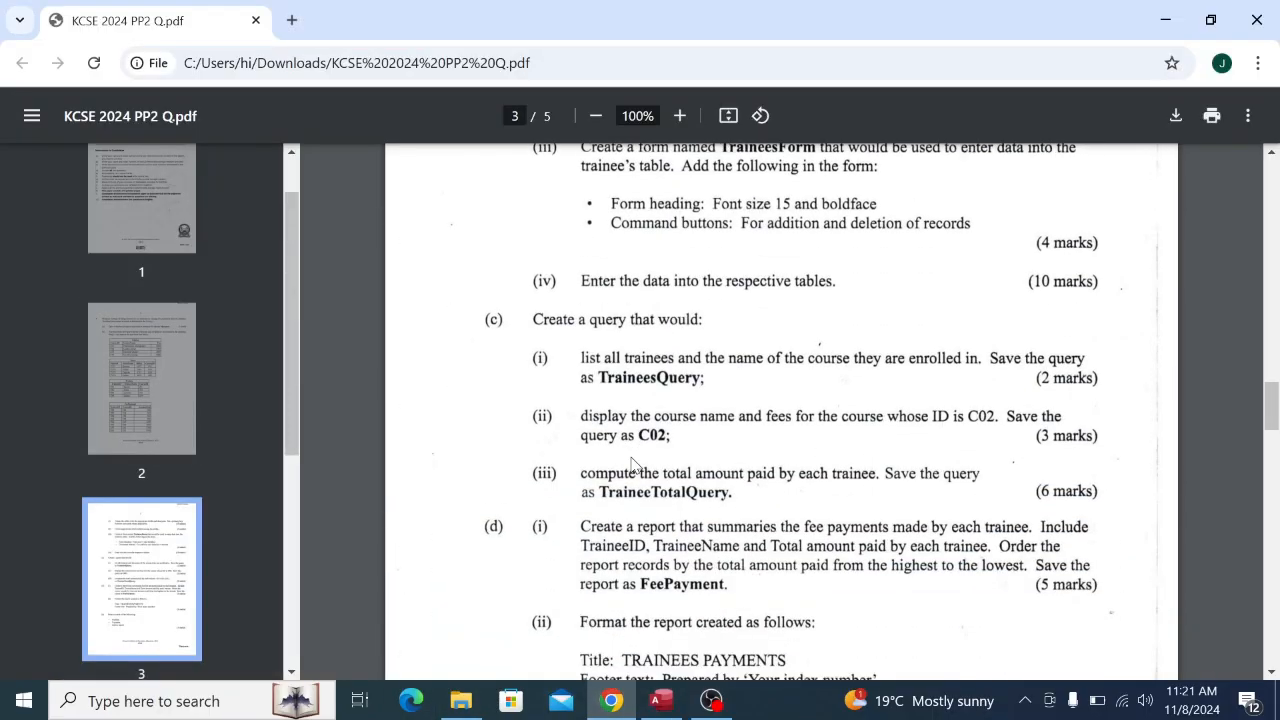
pyautogui.scroll(-1, 632, 465)
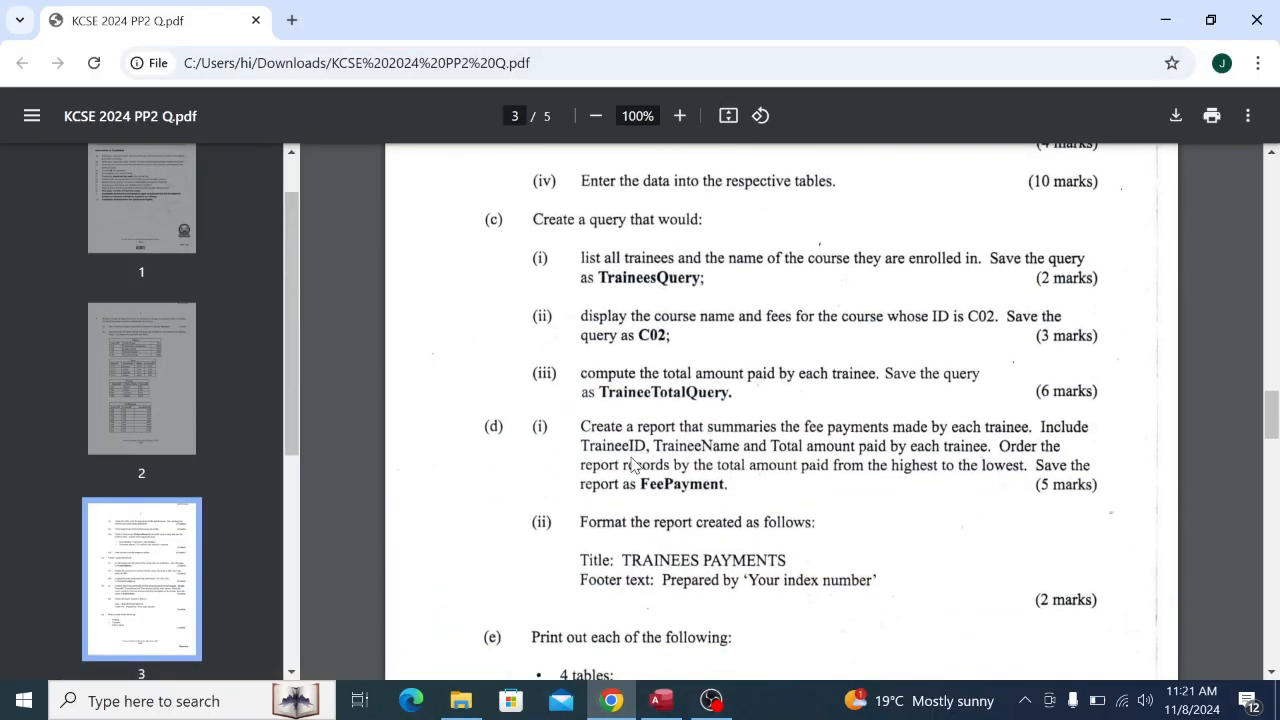
pyautogui.scroll(-4, 632, 465)
pyautogui.scroll(1, 632, 465)
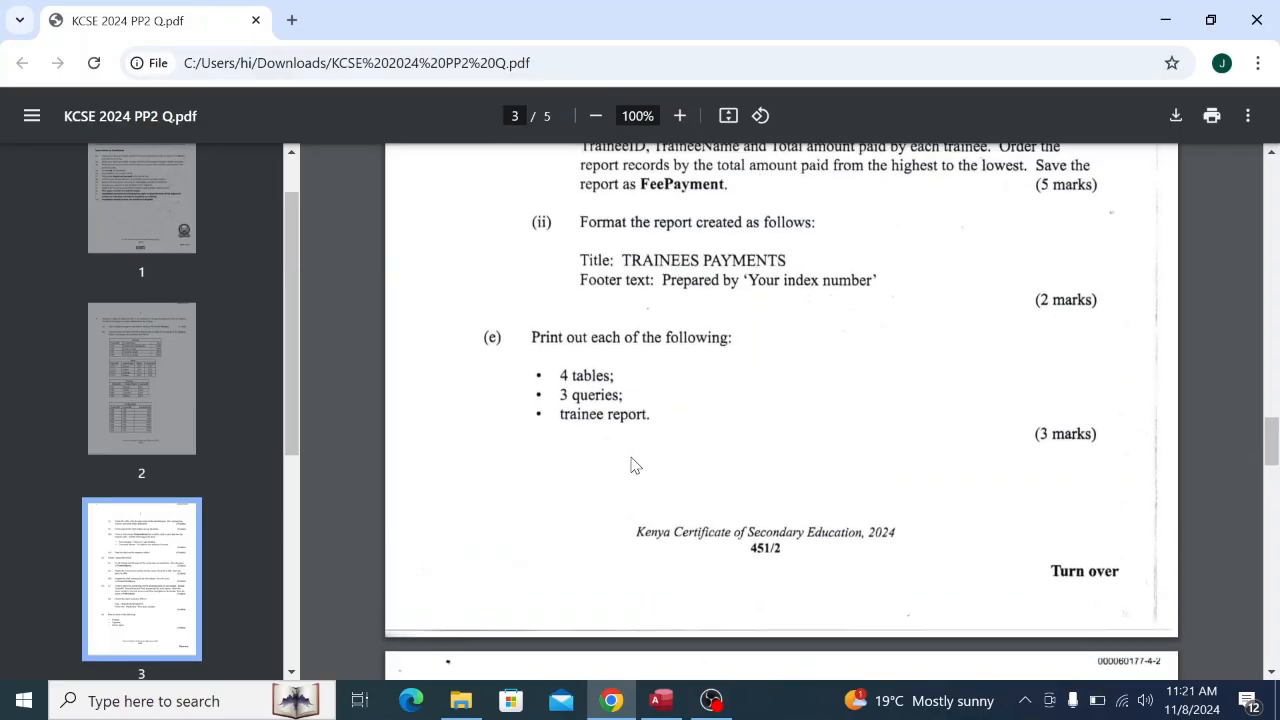
pyautogui.scroll(2, 632, 465)
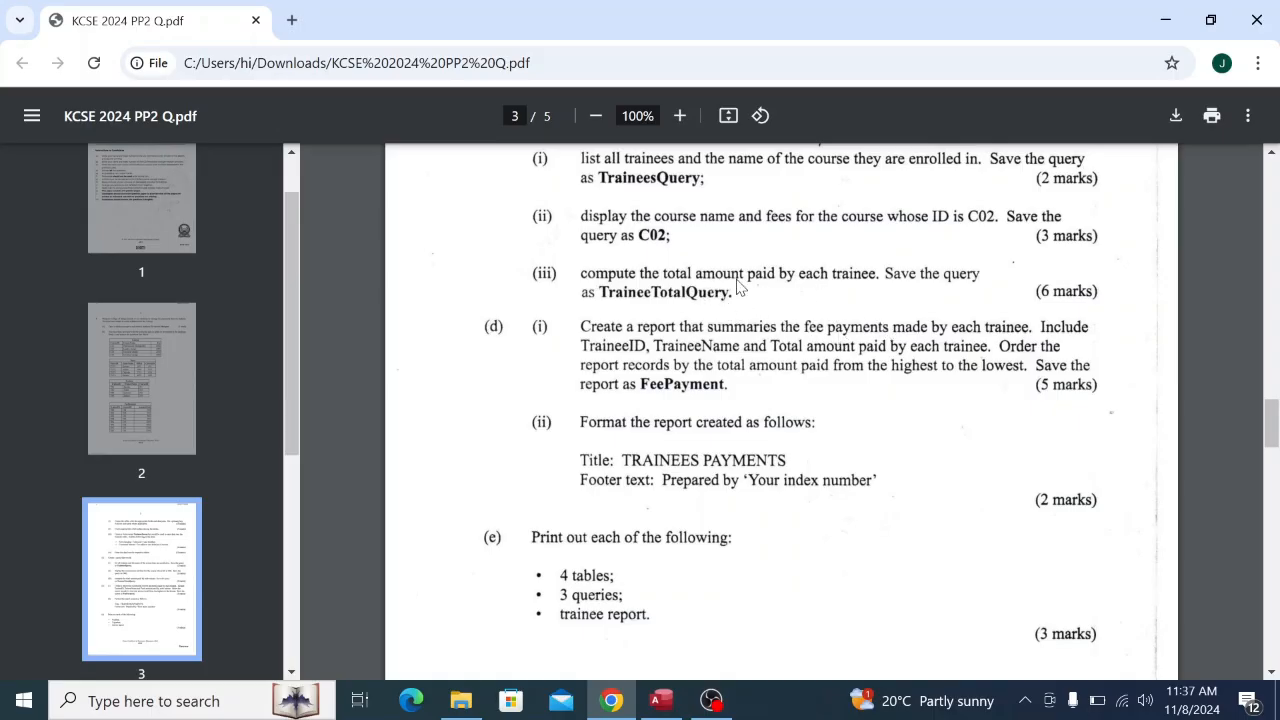
# Open TraineeTotalQuery from the navigation pane to view its results, then close it.
pyautogui.click(676, 703)
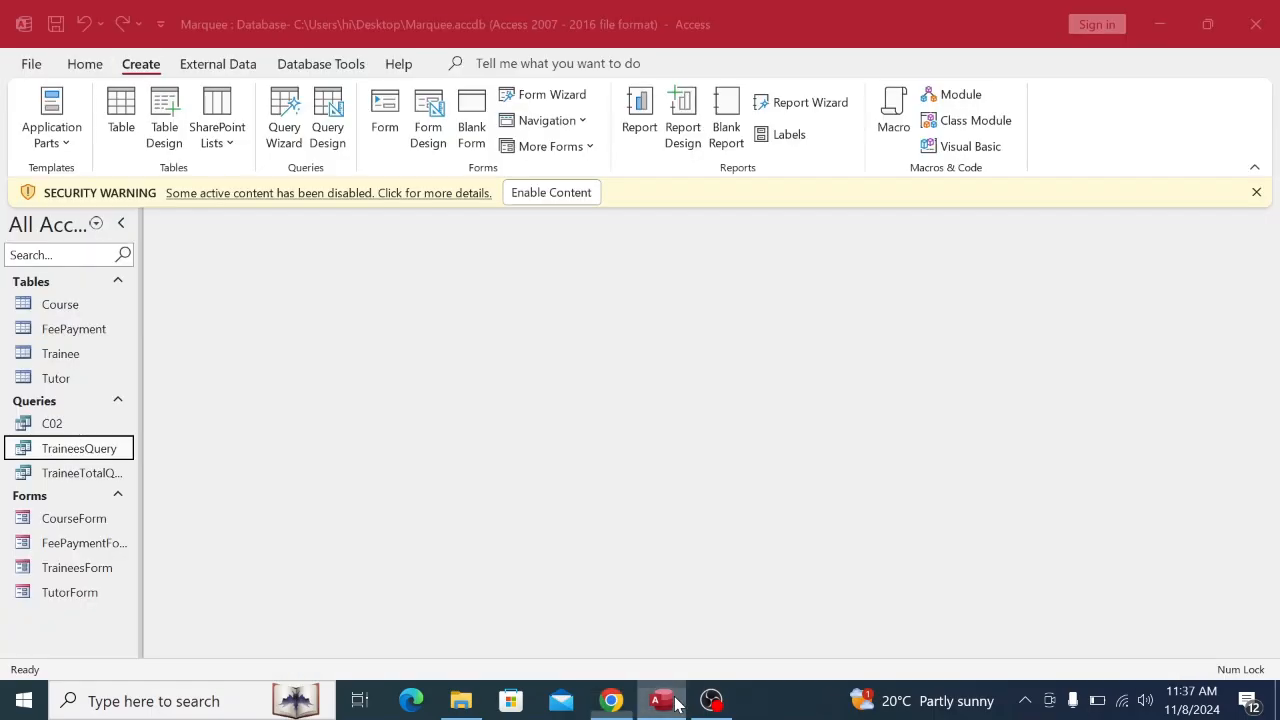
pyautogui.doubleClick(85, 476)
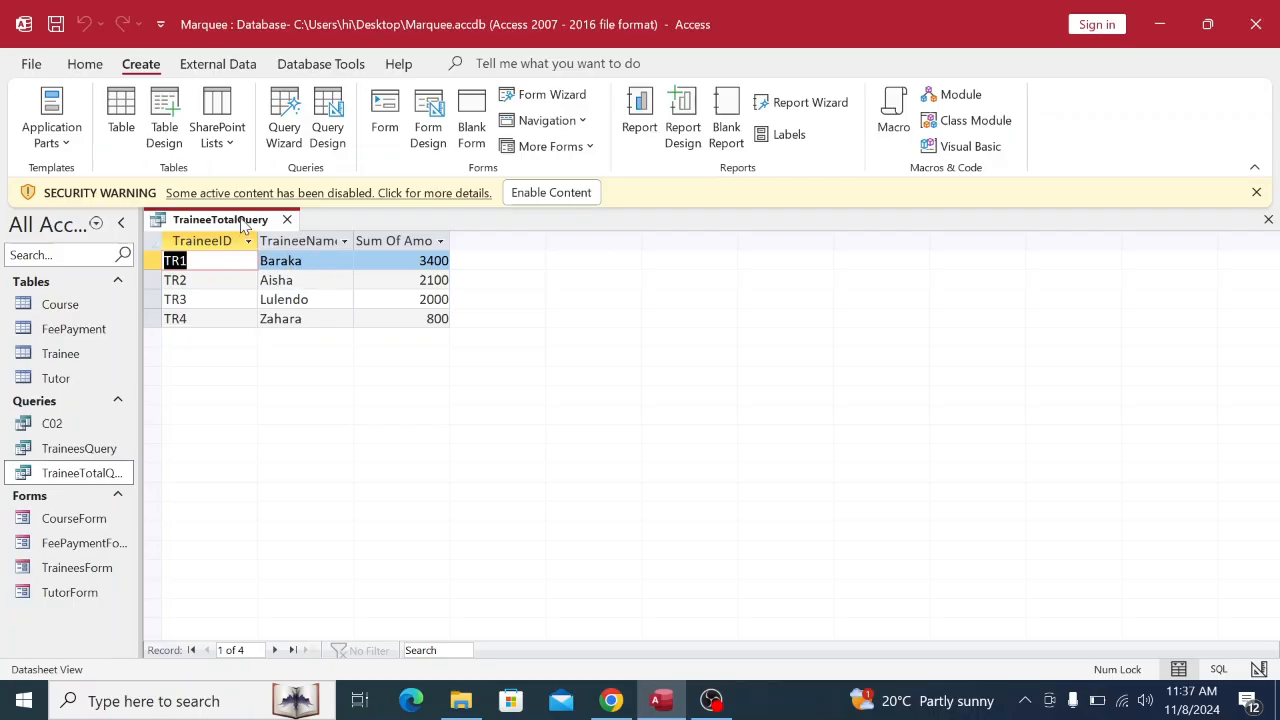
pyautogui.rightClick(241, 225)
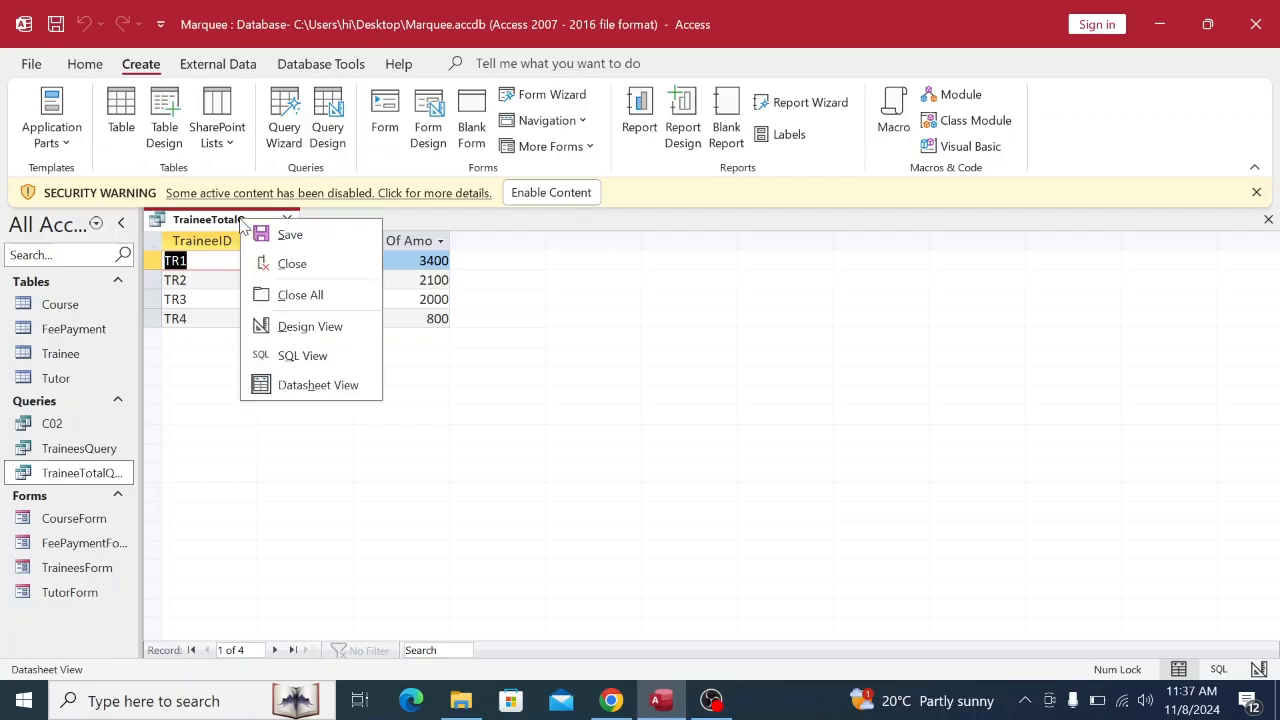
pyautogui.click(290, 265)
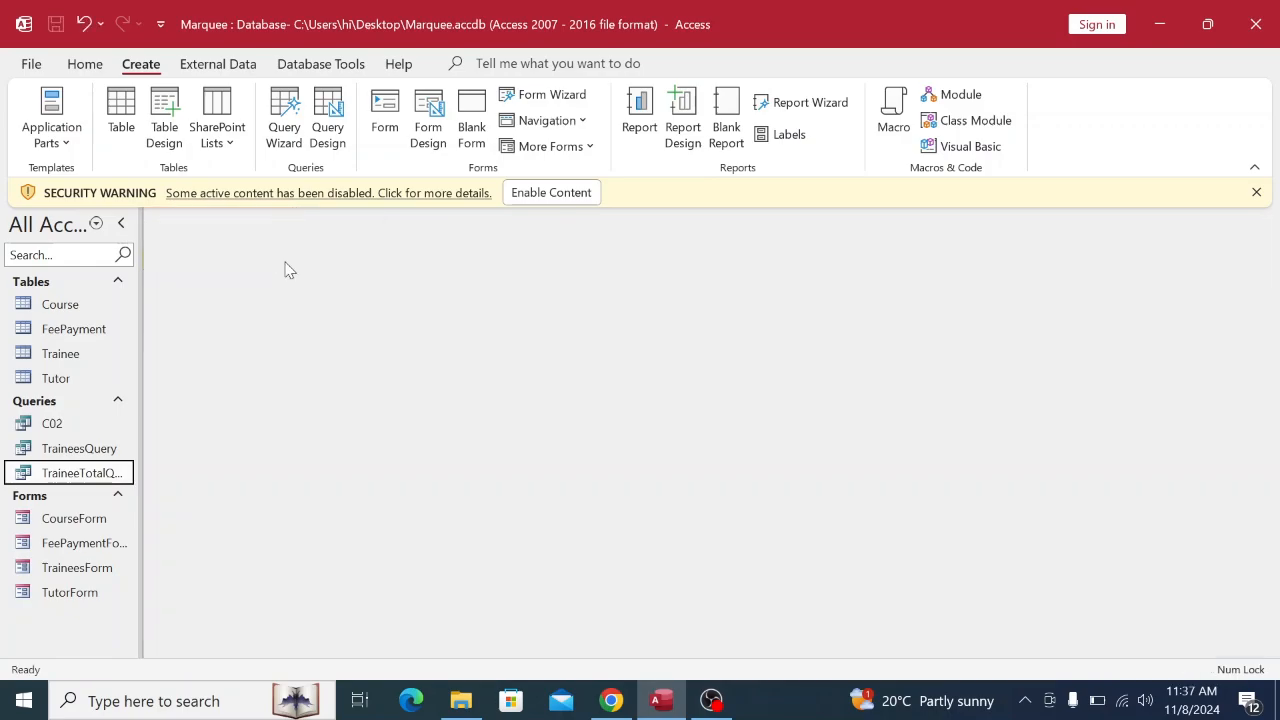
# Reopen TraineeTotalQuery, compare its totals against the exam PDF, and close it again.
pyautogui.doubleClick(97, 474)
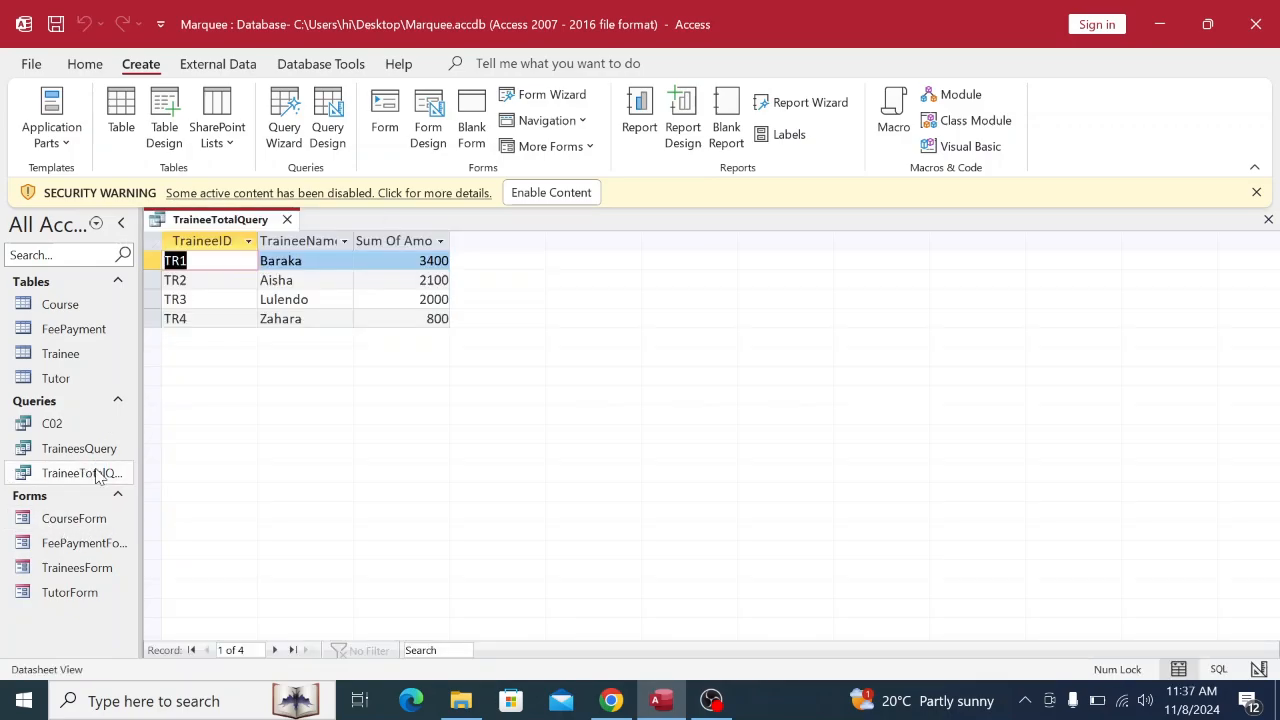
pyautogui.click(611, 701)
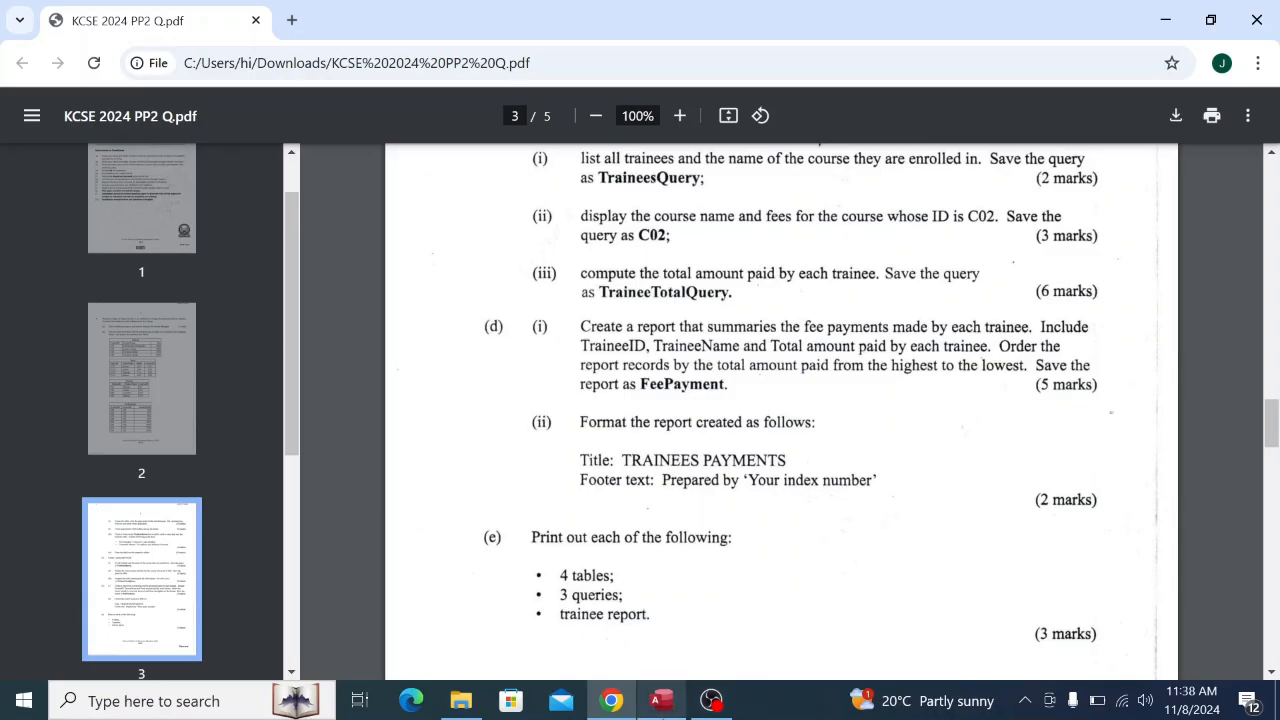
pyautogui.click(661, 700)
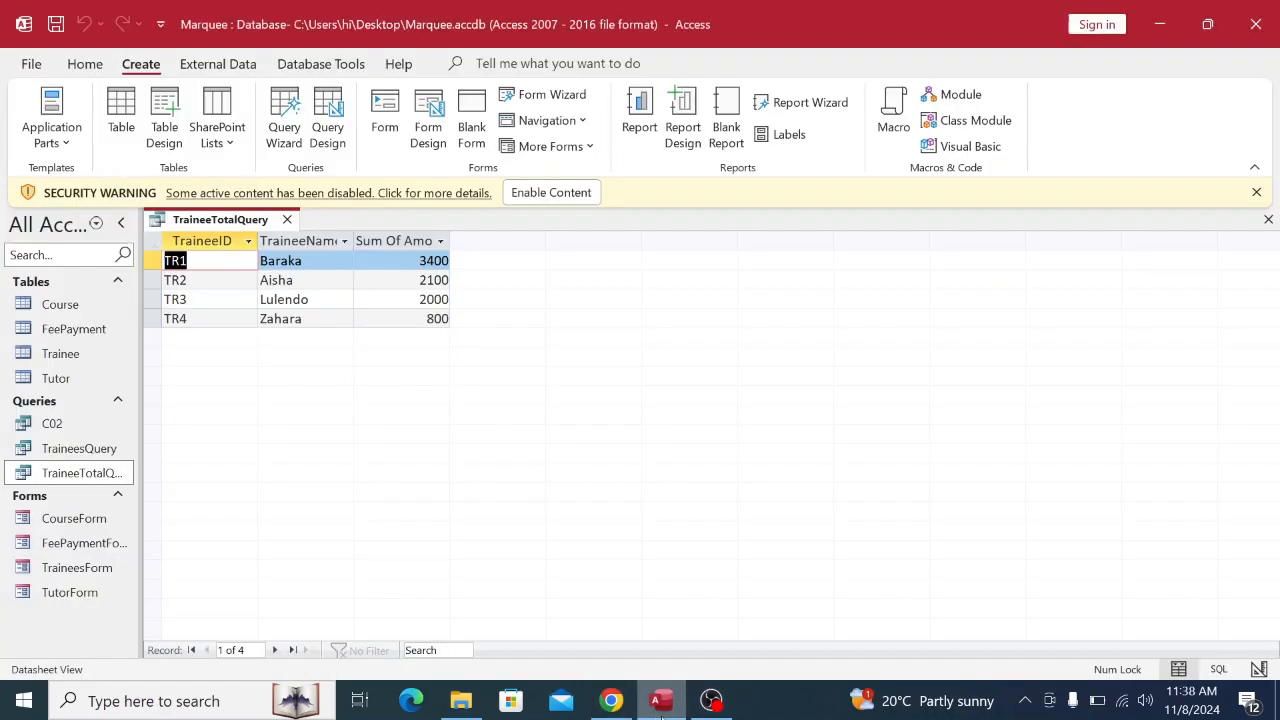
pyautogui.rightClick(214, 215)
pyautogui.click(265, 258)
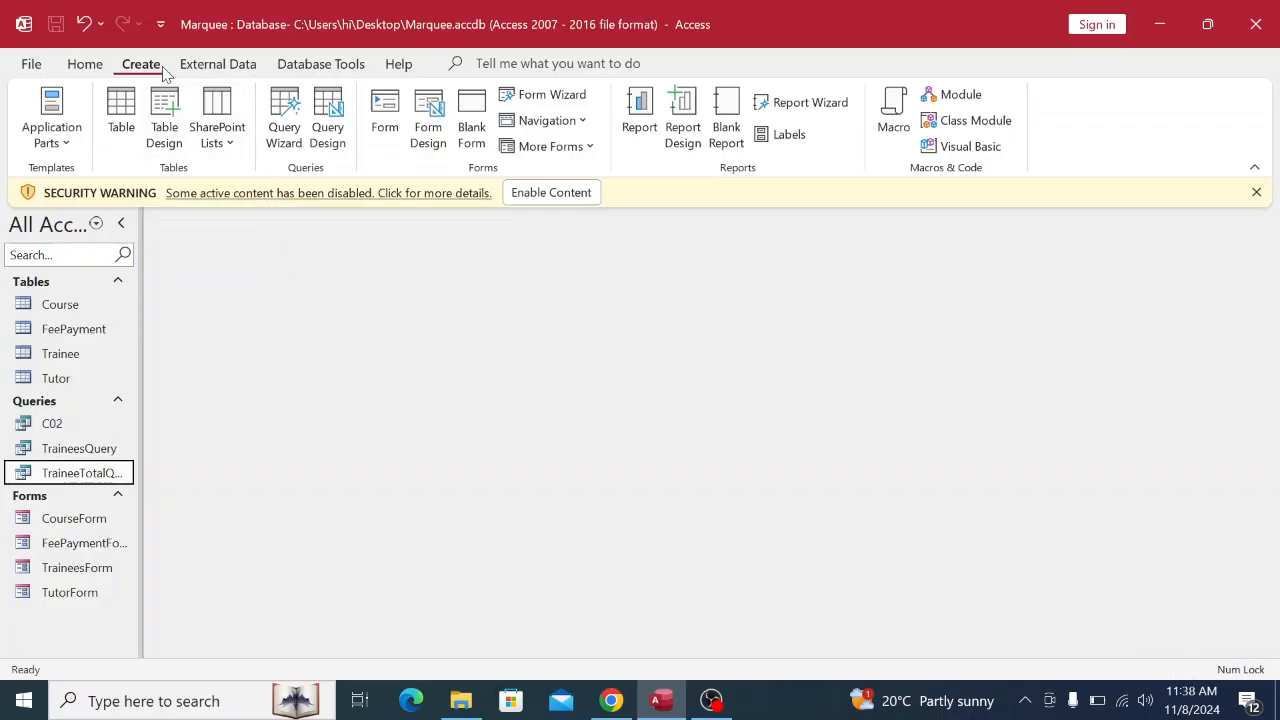
# Start the Report Wizard with TraineeTotalQuery as the report's source.
pyautogui.click(800, 104)
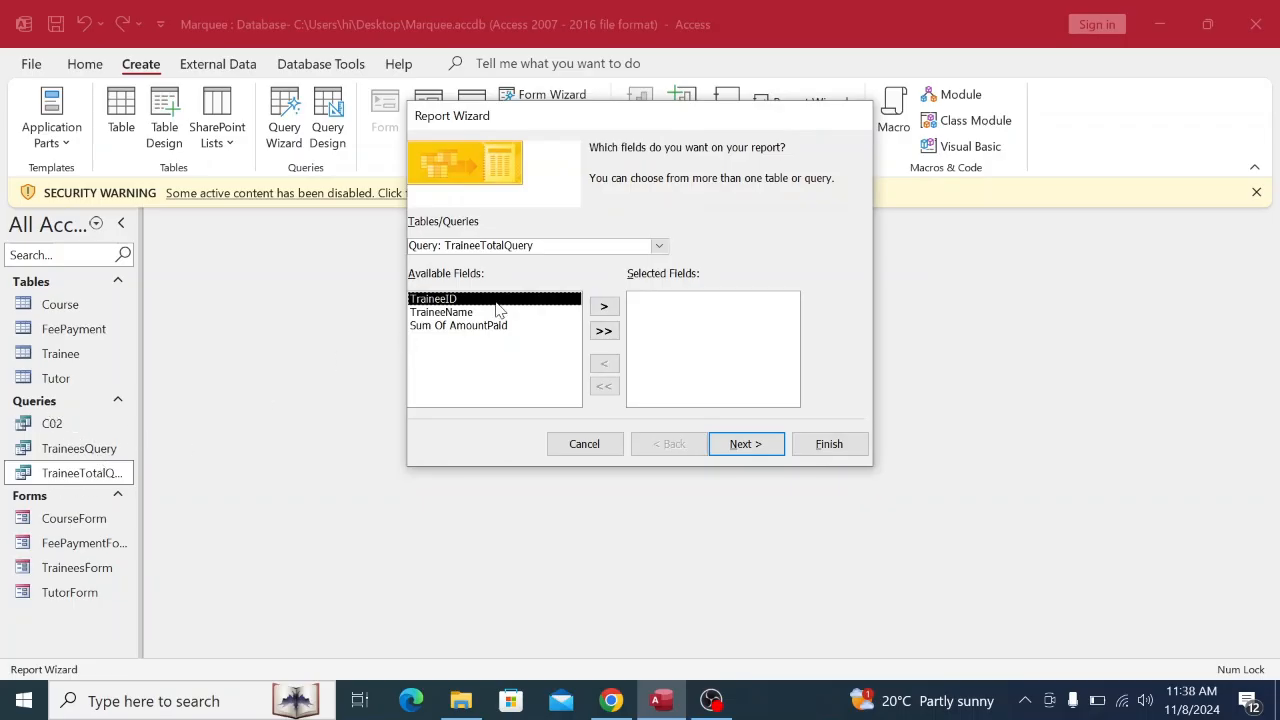
pyautogui.click(659, 249)
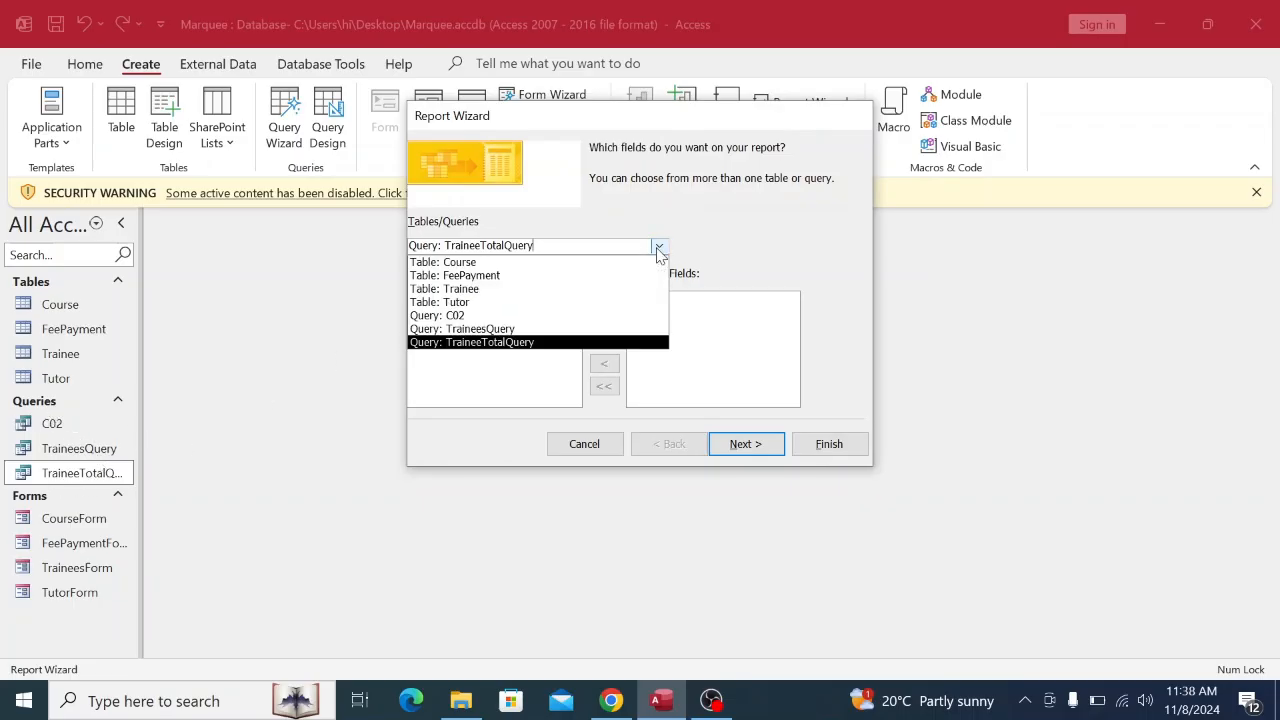
pyautogui.click(470, 343)
pyautogui.click(611, 700)
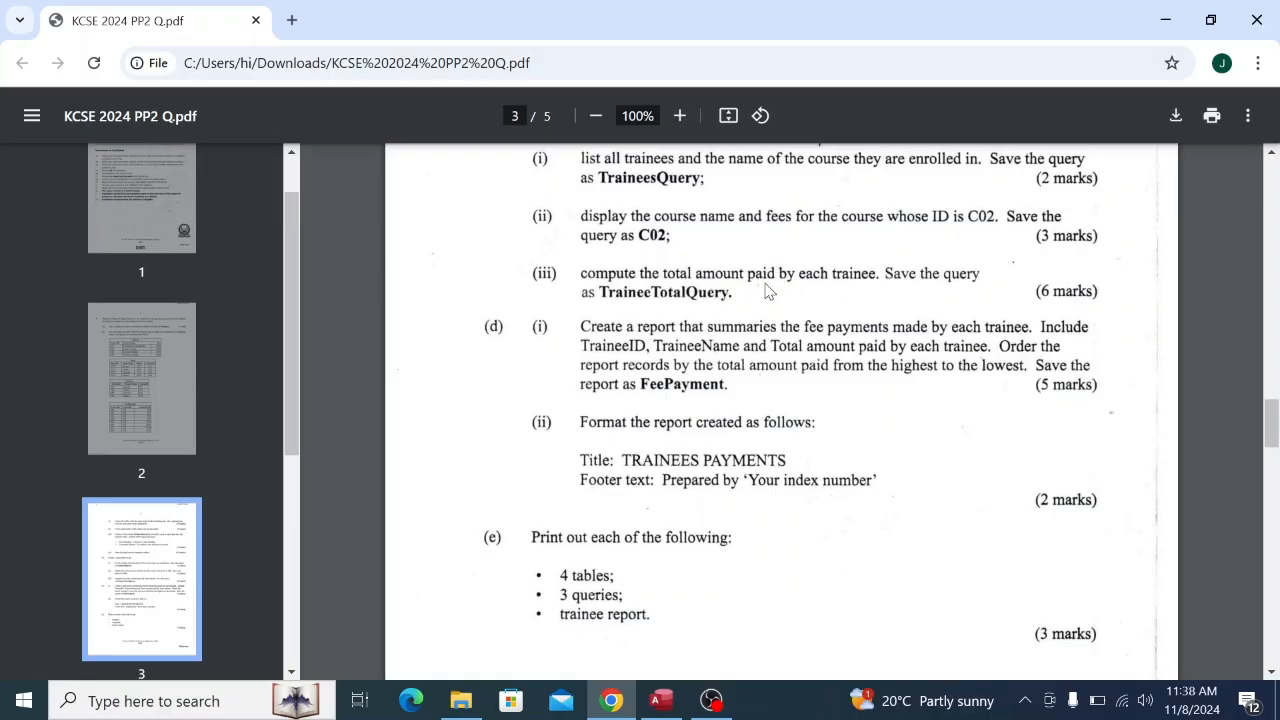
pyautogui.click(661, 700)
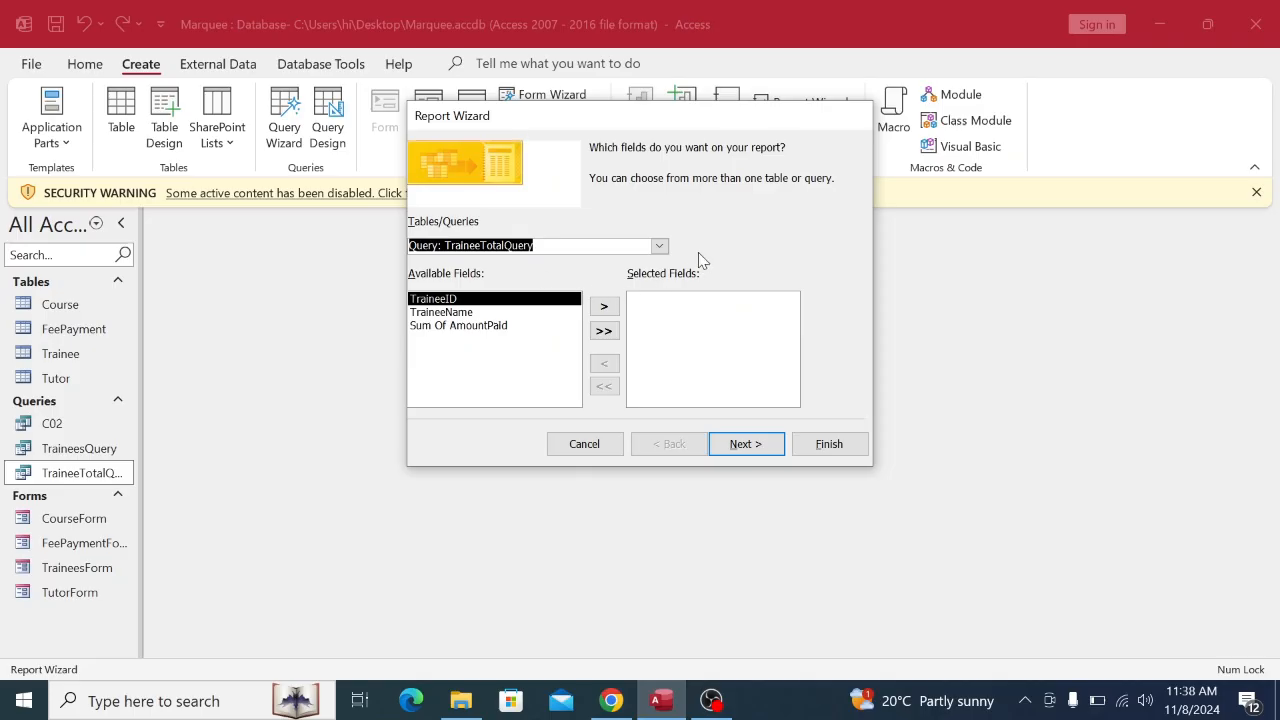
pyautogui.click(659, 246)
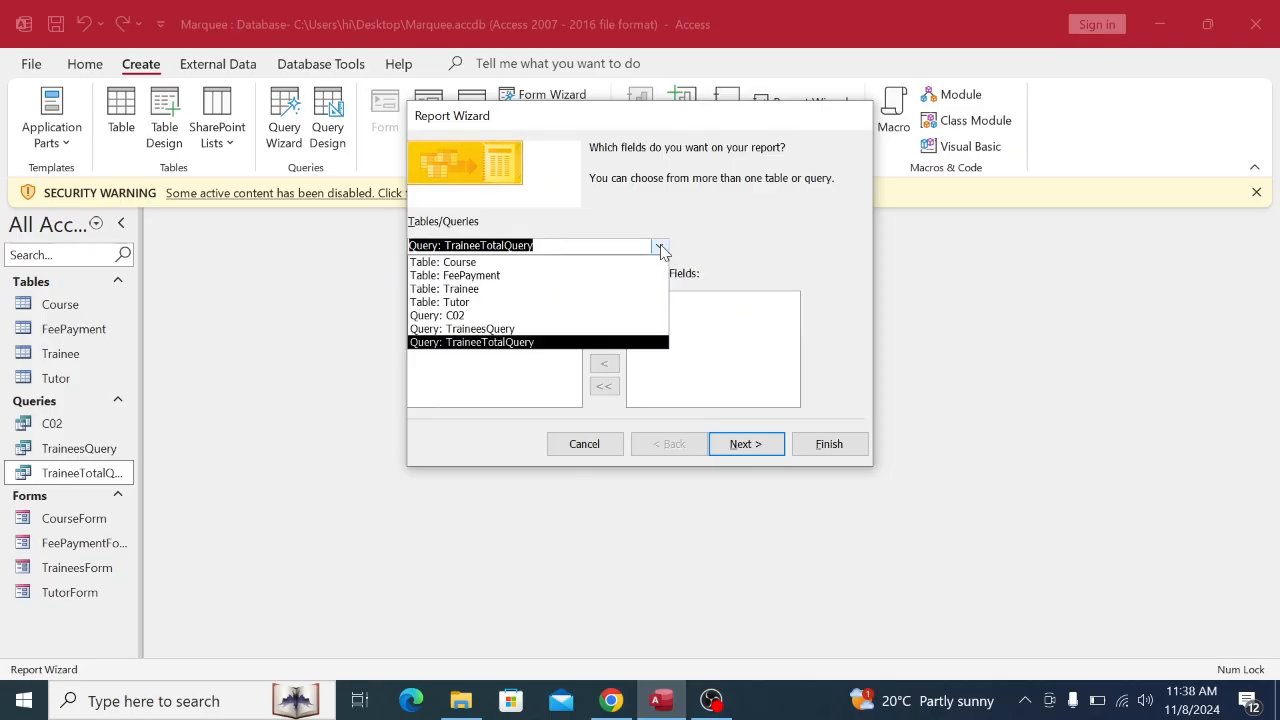
pyautogui.click(529, 342)
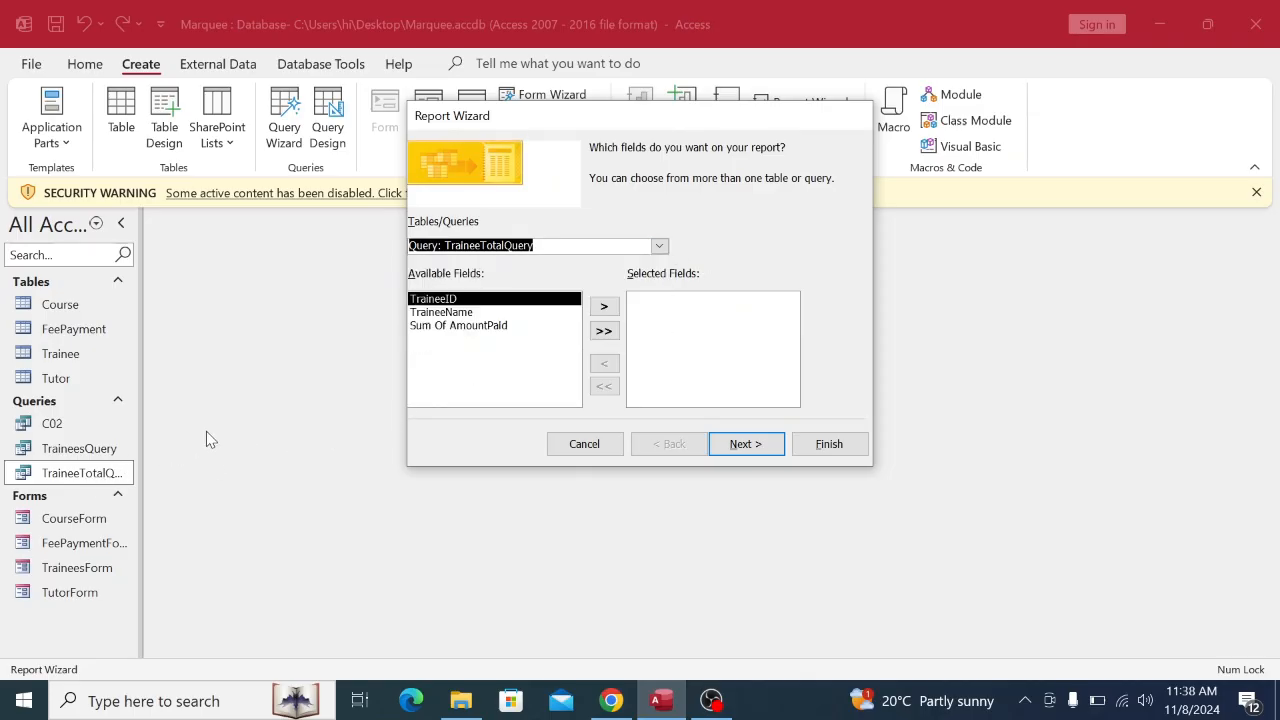
# Add TraineeID, TraineeName and Sum Of AmountPaid to the report and continue to grouping.
pyautogui.click(605, 306)
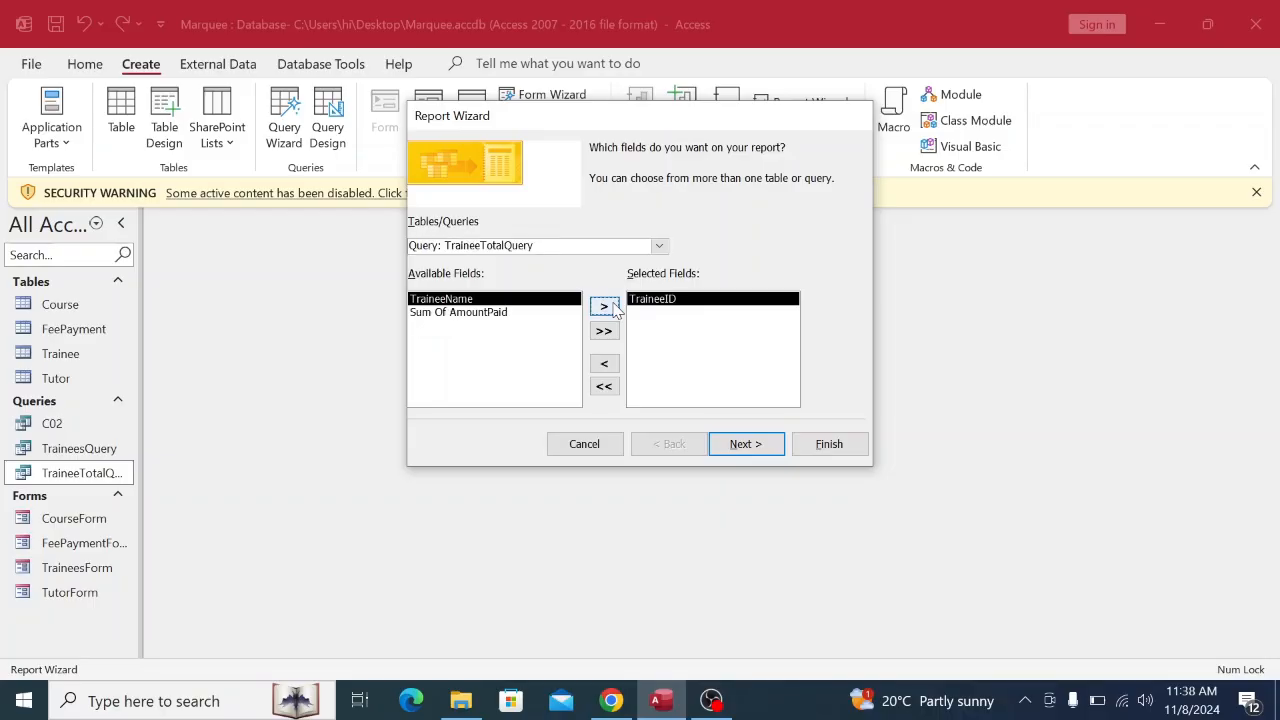
pyautogui.click(605, 306)
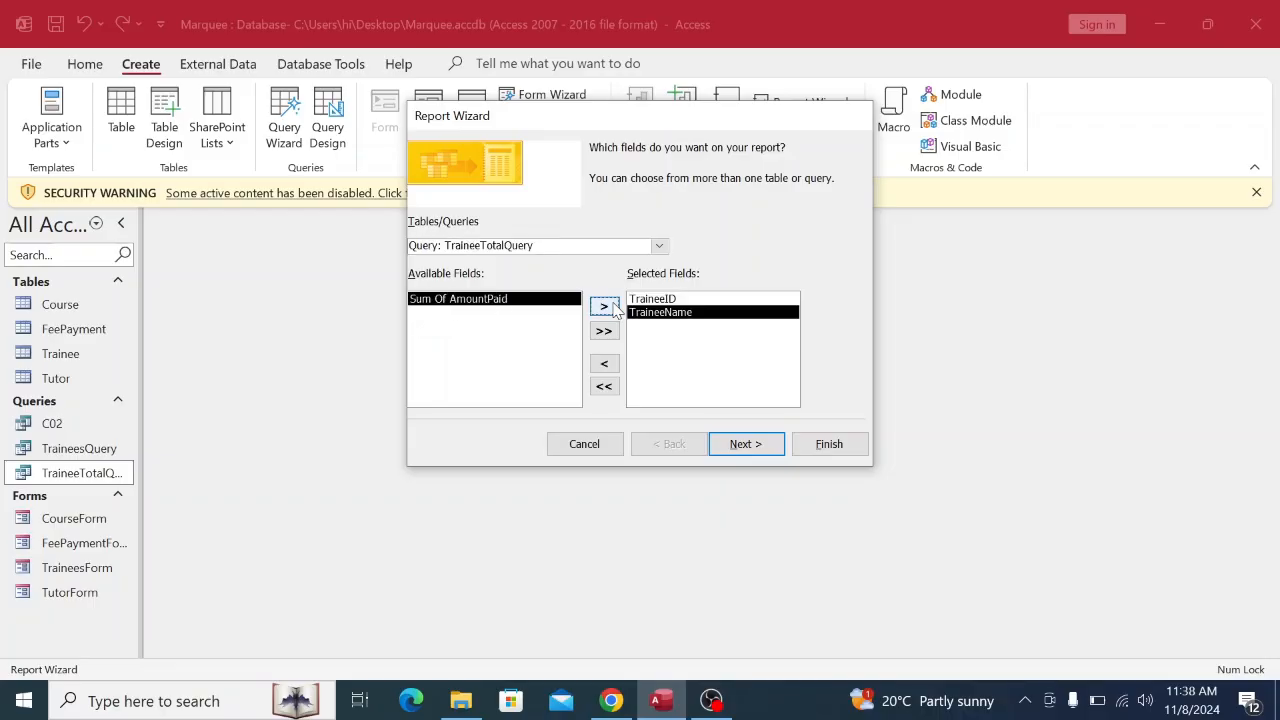
pyautogui.click(612, 307)
pyautogui.click(606, 703)
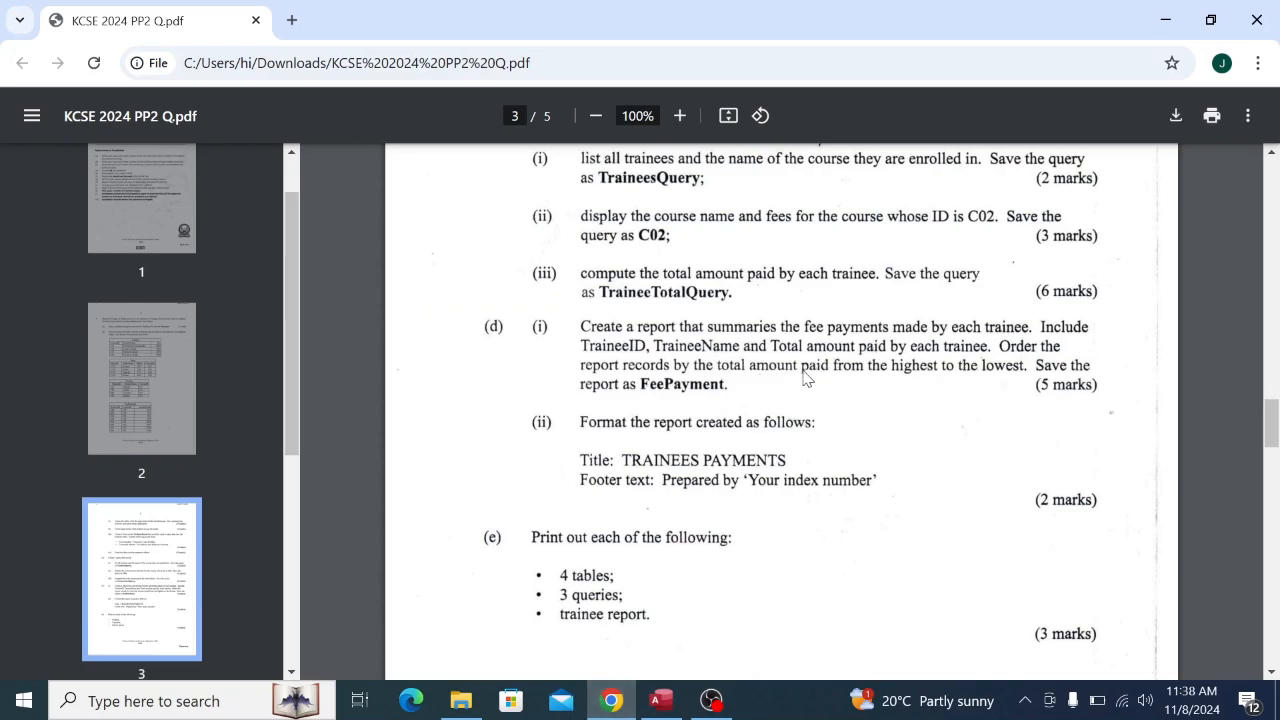
pyautogui.click(662, 701)
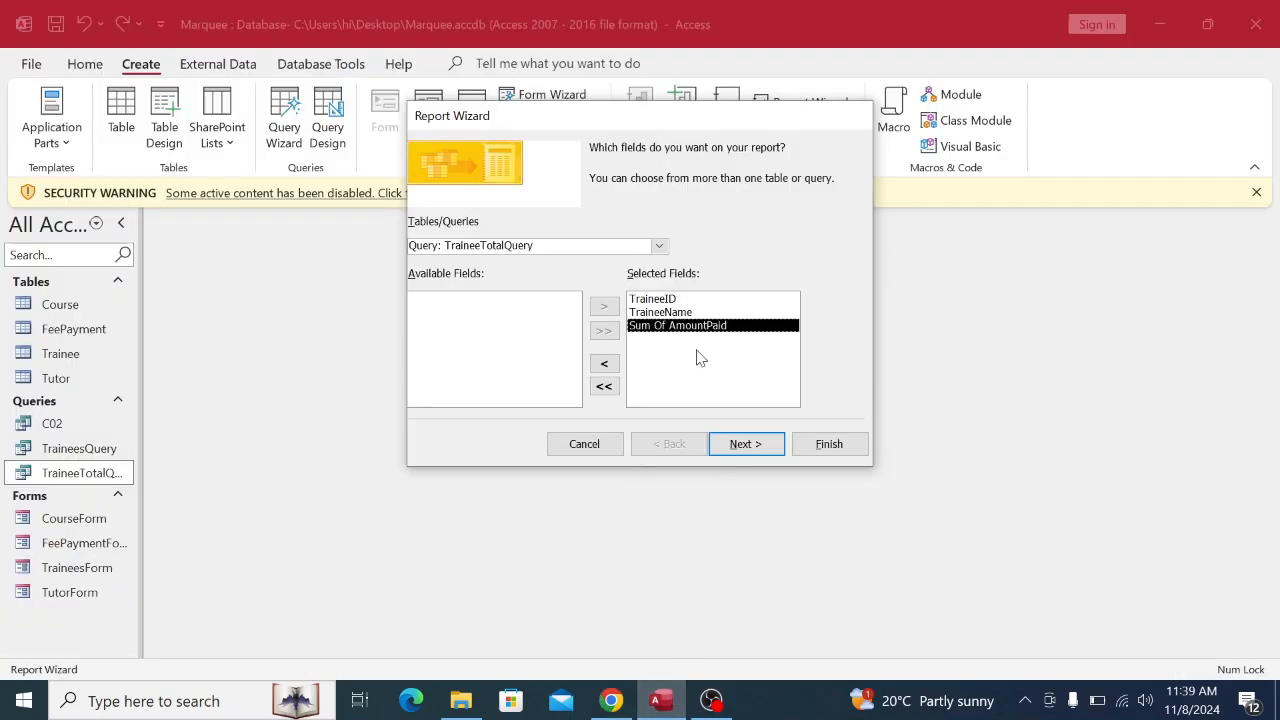
pyautogui.click(745, 444)
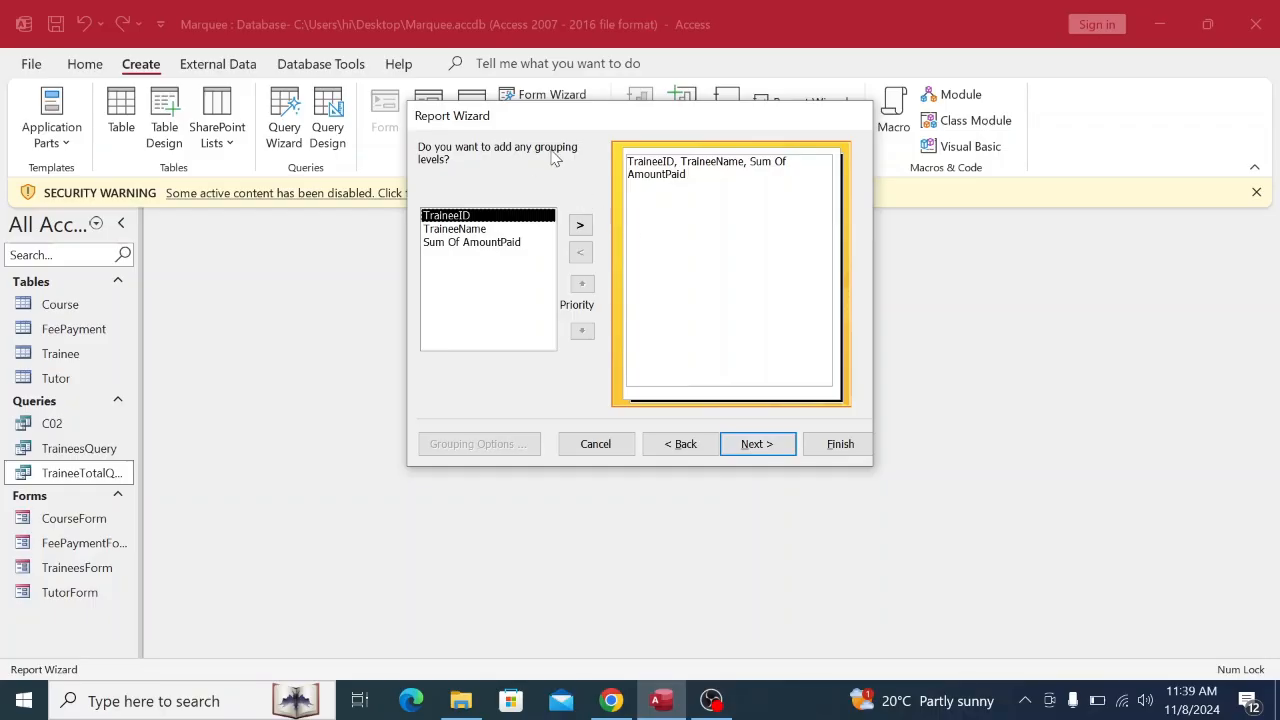
# Sort the report records by Sum Of AmountPaid in descending order.
pyautogui.click(756, 452)
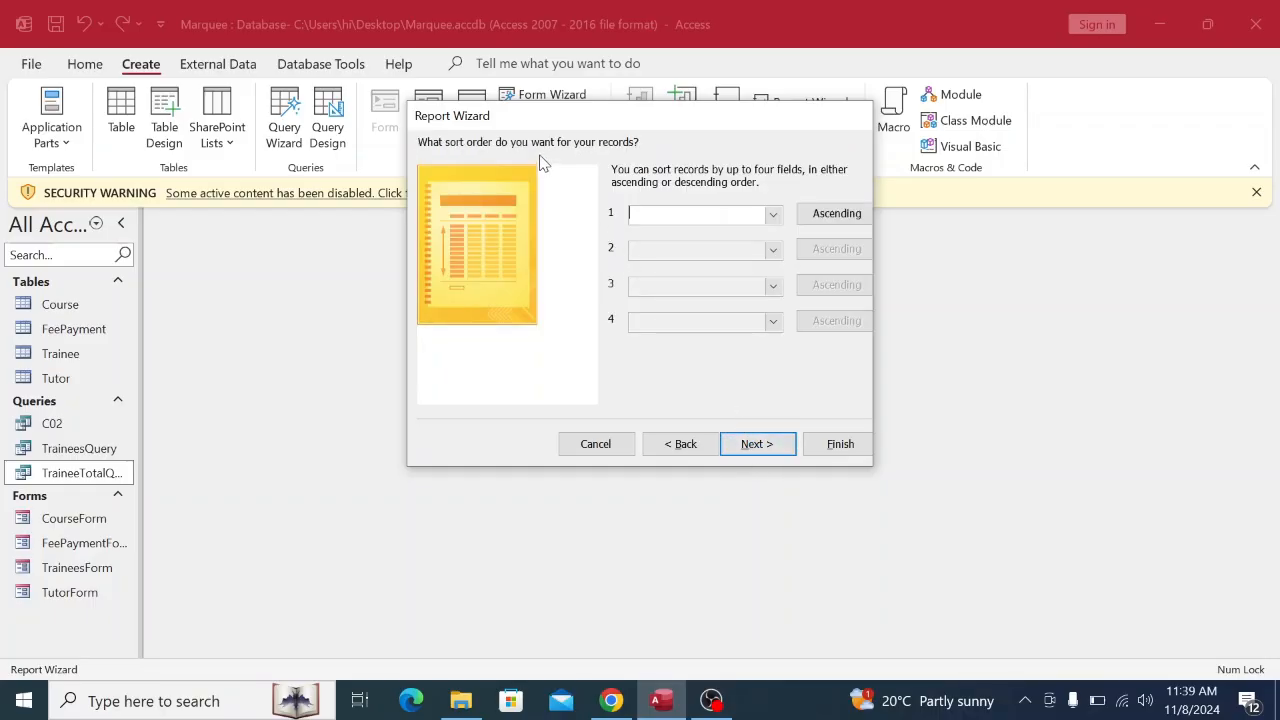
pyautogui.click(772, 214)
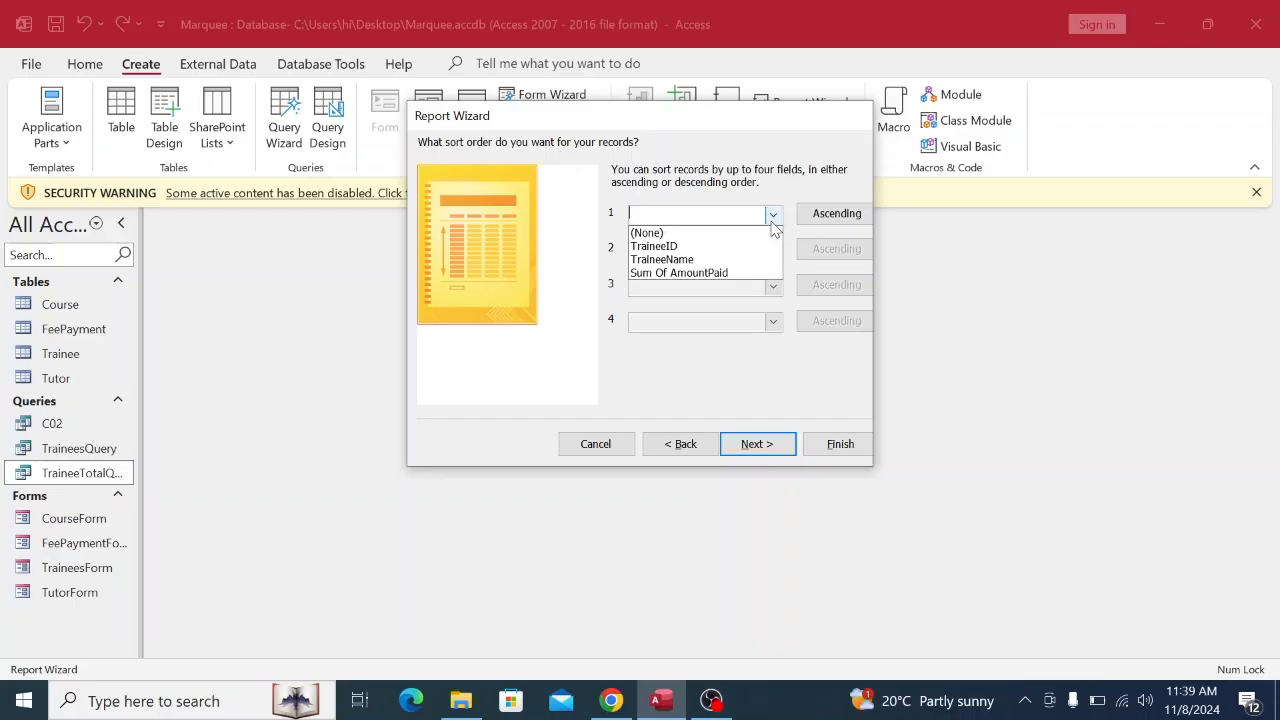
pyautogui.click(690, 259)
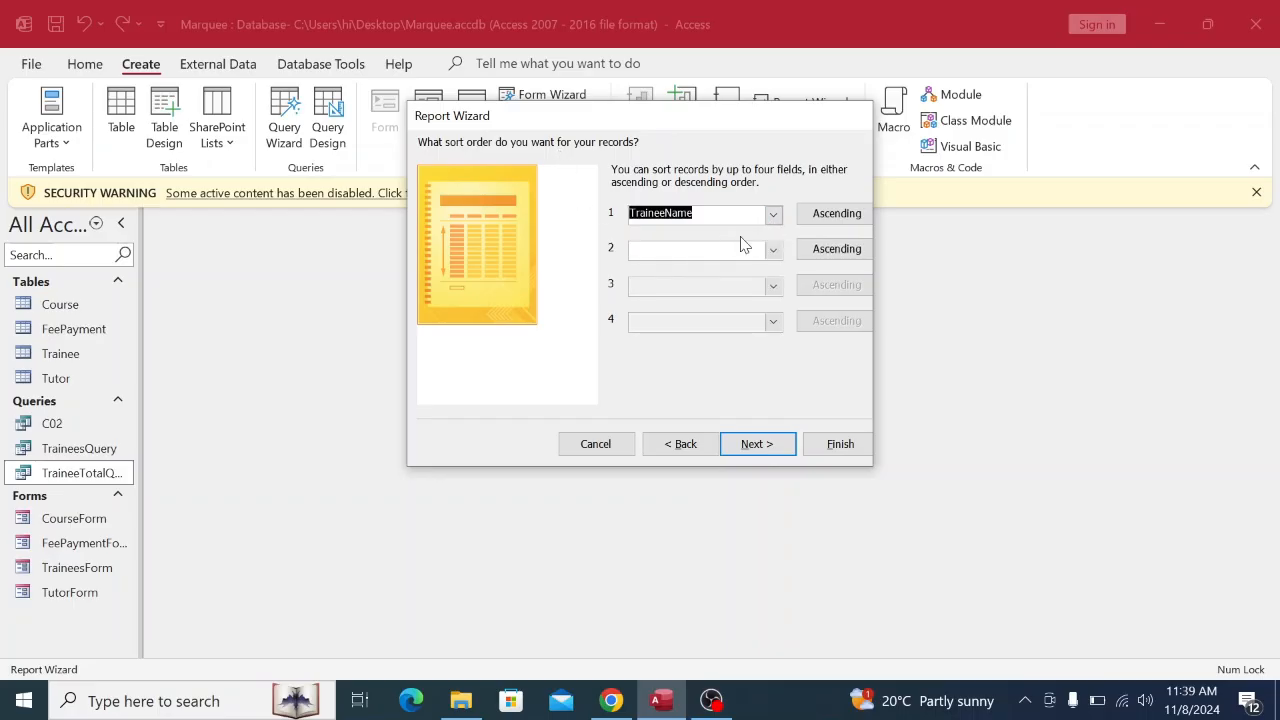
pyautogui.click(772, 214)
pyautogui.click(735, 275)
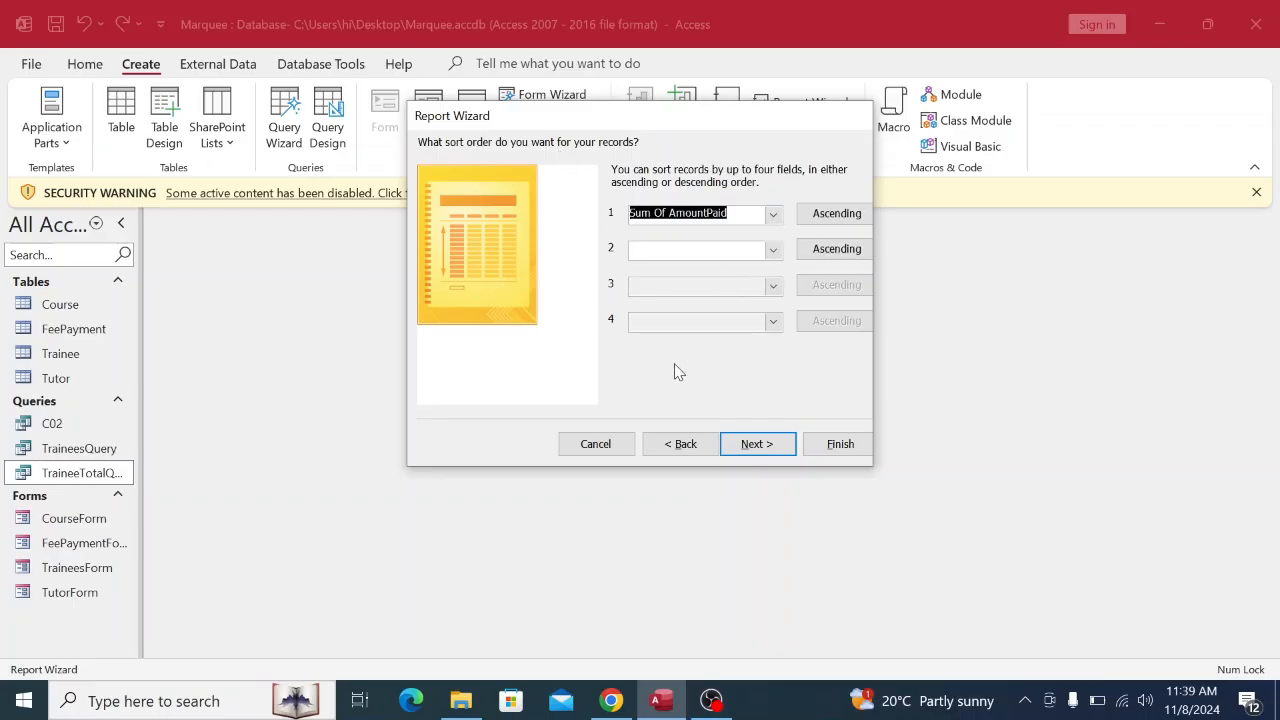
pyautogui.click(611, 700)
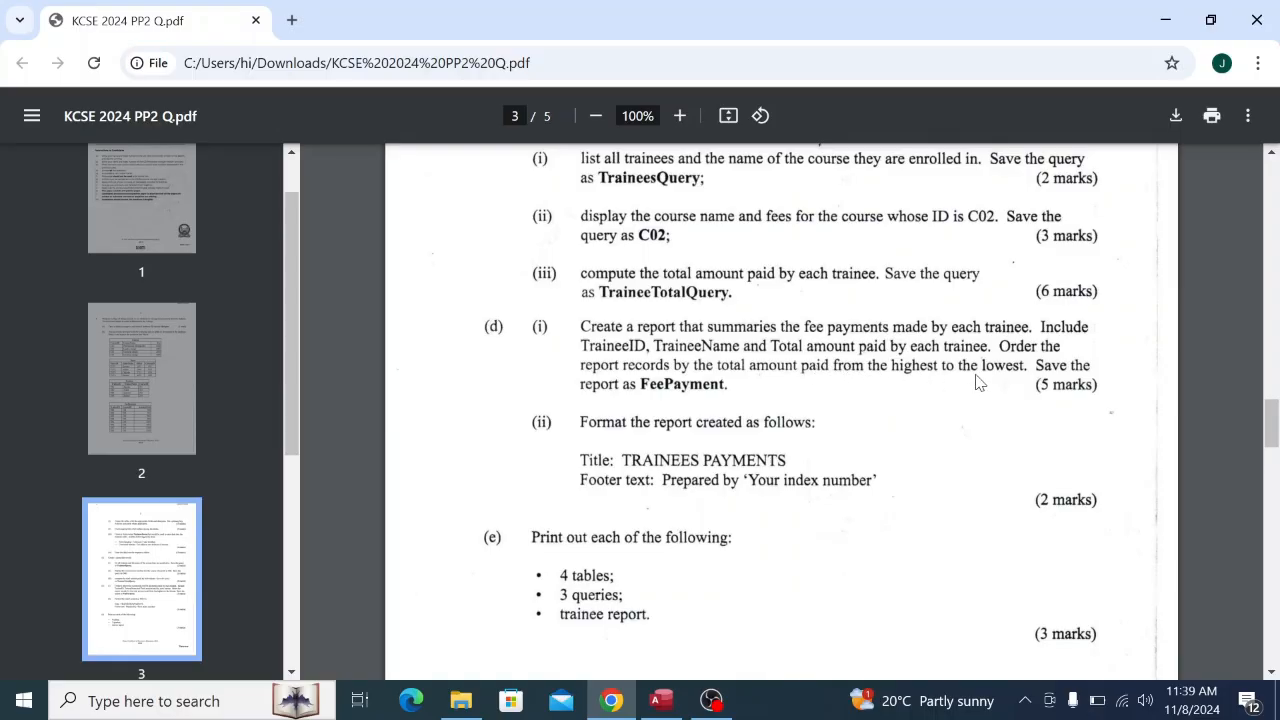
pyautogui.click(673, 706)
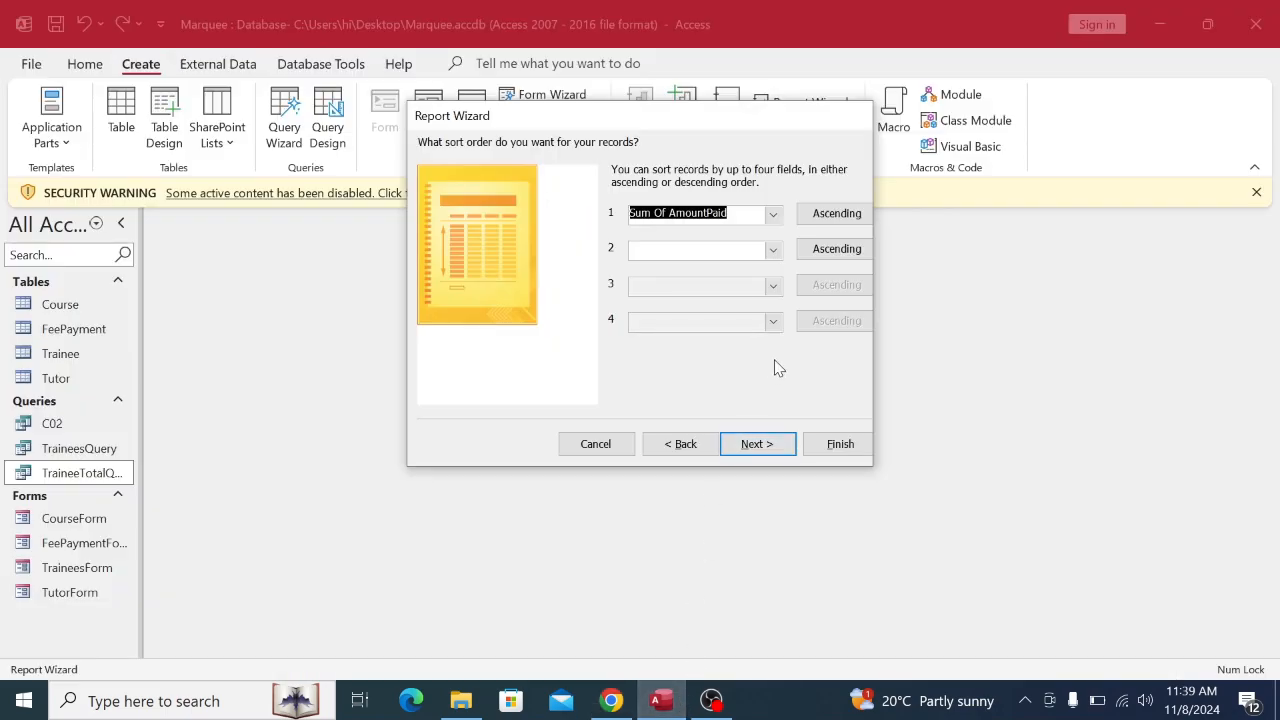
pyautogui.click(833, 216)
pyautogui.click(826, 222)
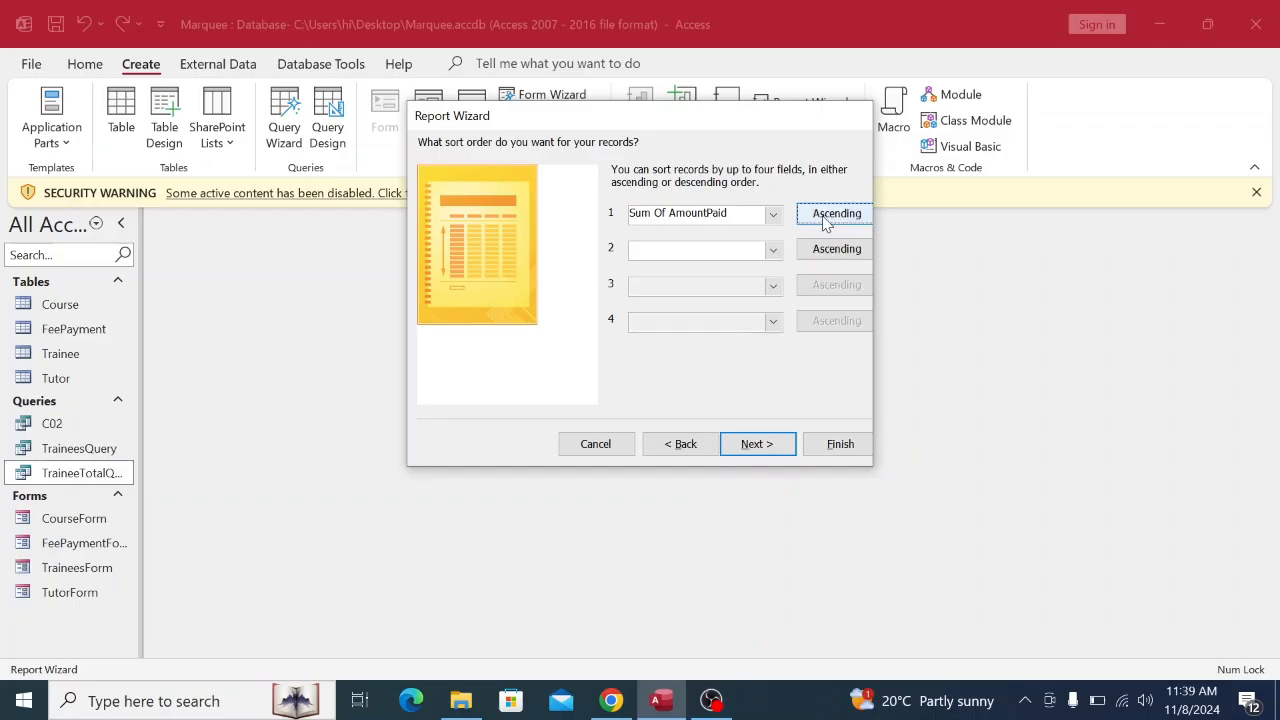
pyautogui.click(826, 222)
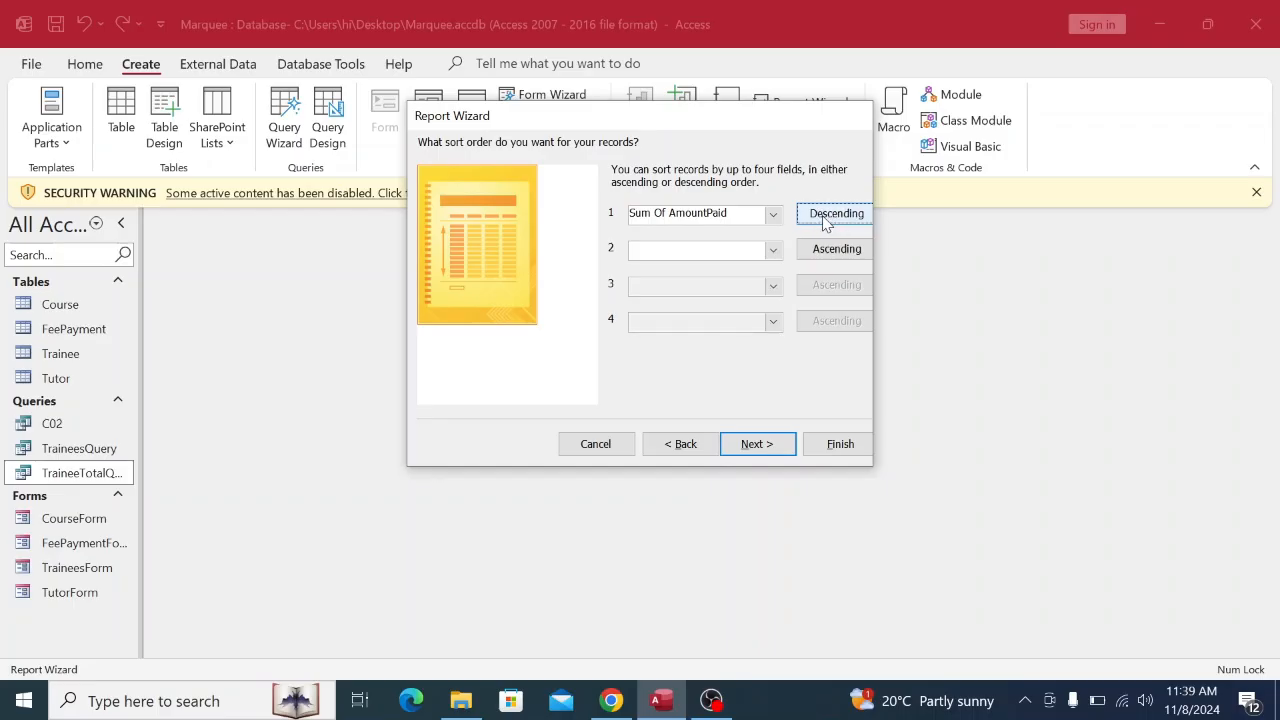
# Choose the Tabular layout for the report and advance to the title step.
pyautogui.click(772, 446)
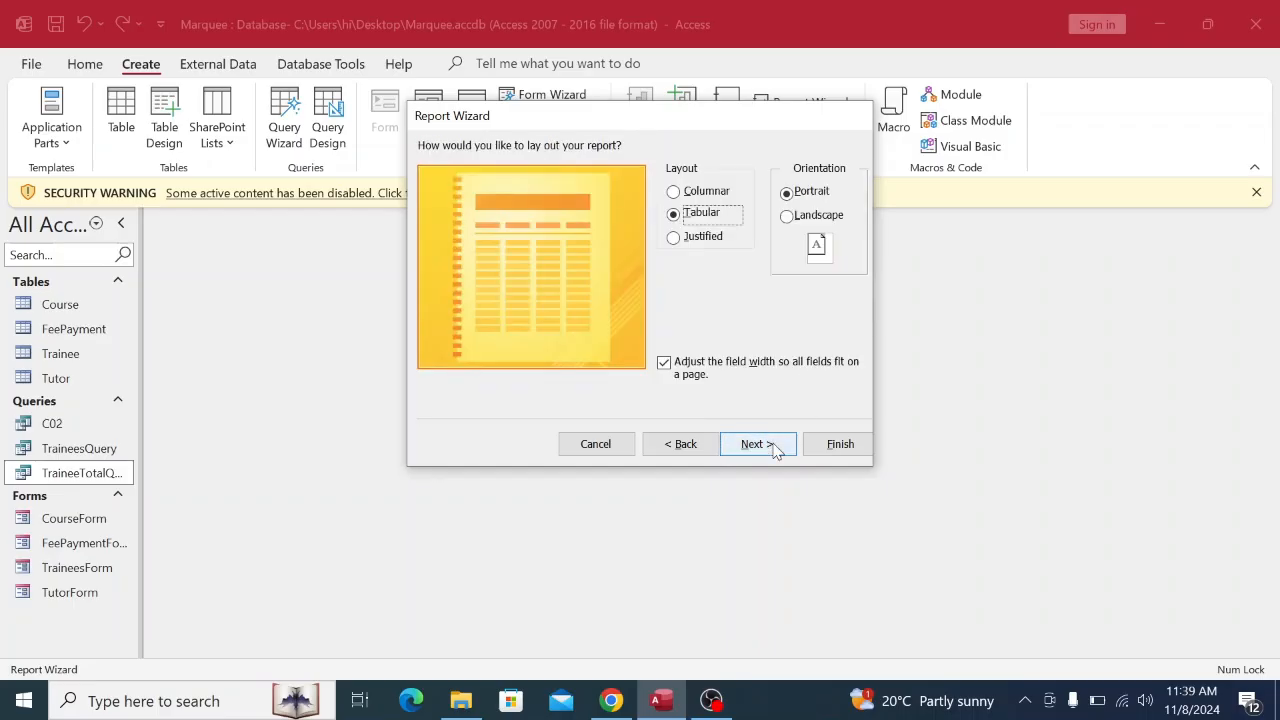
pyautogui.click(681, 194)
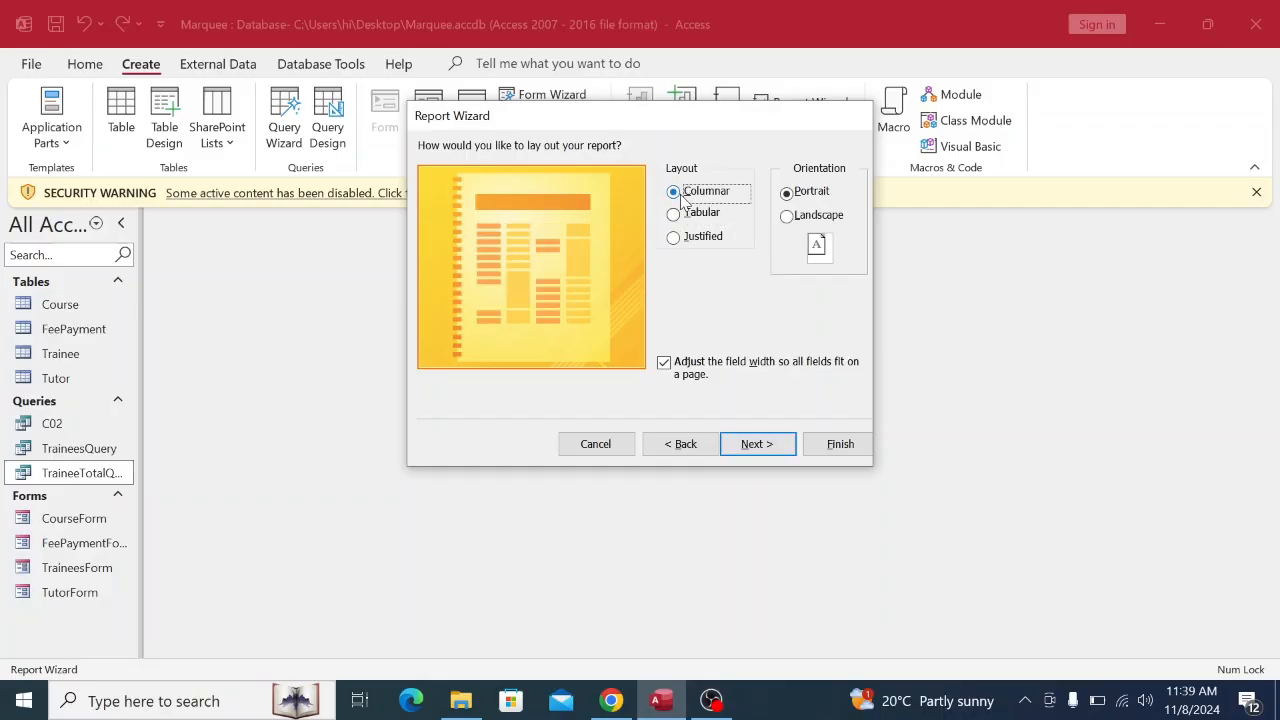
pyautogui.click(676, 214)
pyautogui.click(676, 238)
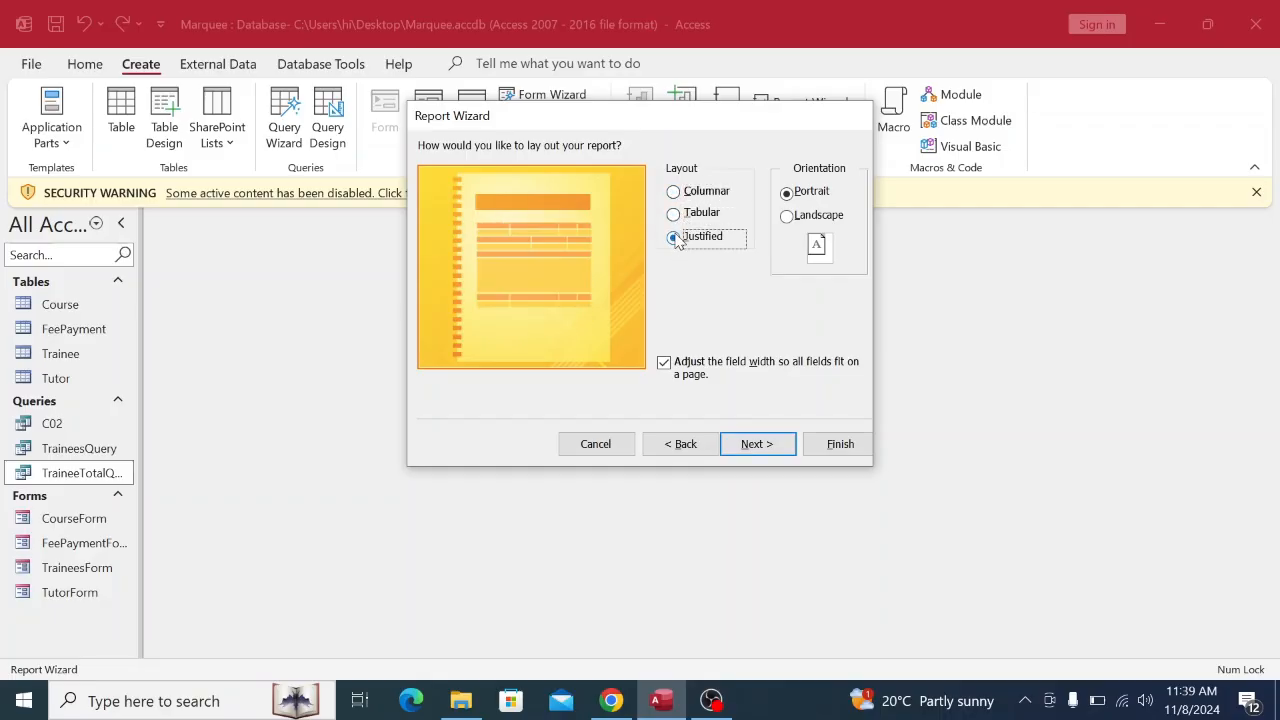
pyautogui.click(675, 214)
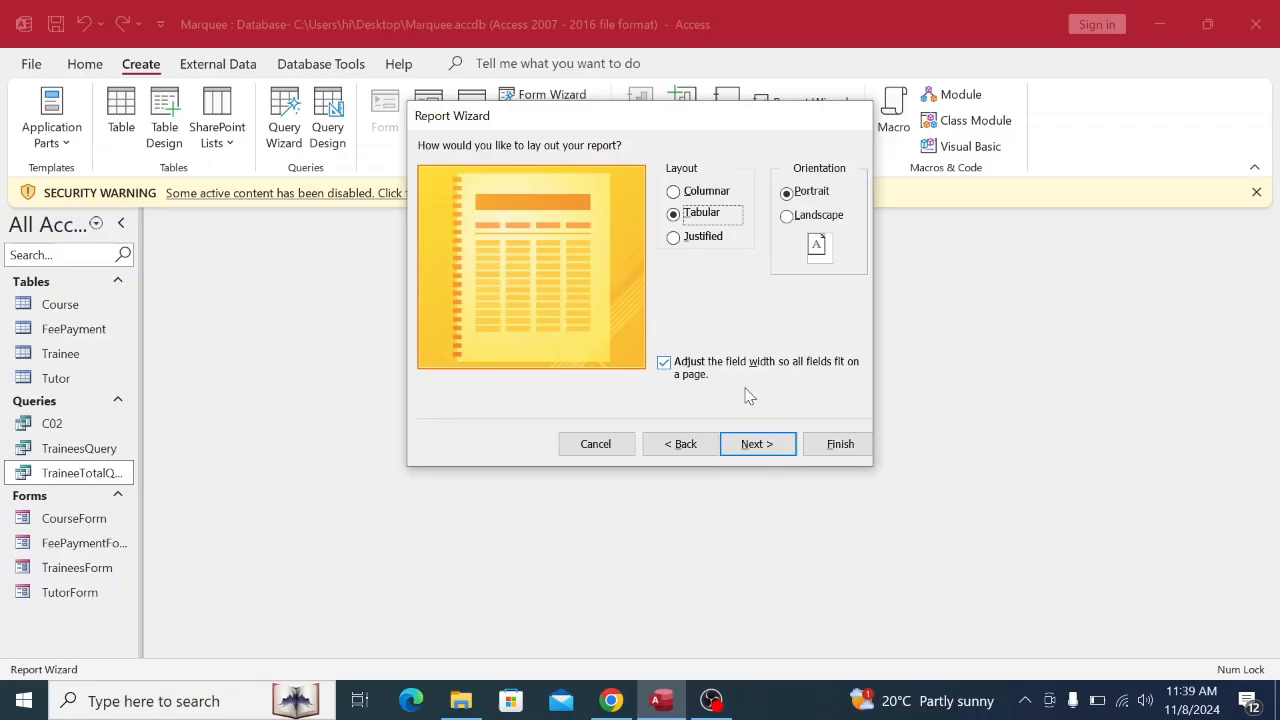
pyautogui.click(762, 444)
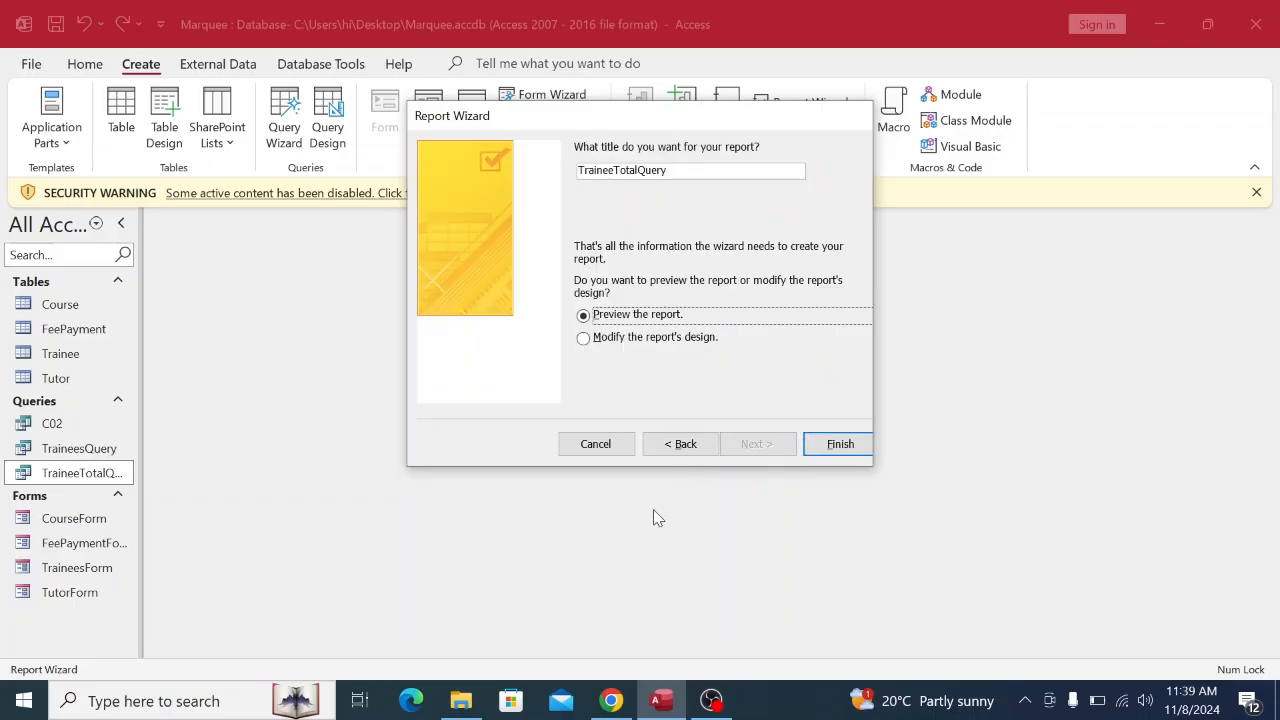
# Replace the report title TraineeTotalQuery with FeePayment.
pyautogui.click(611, 700)
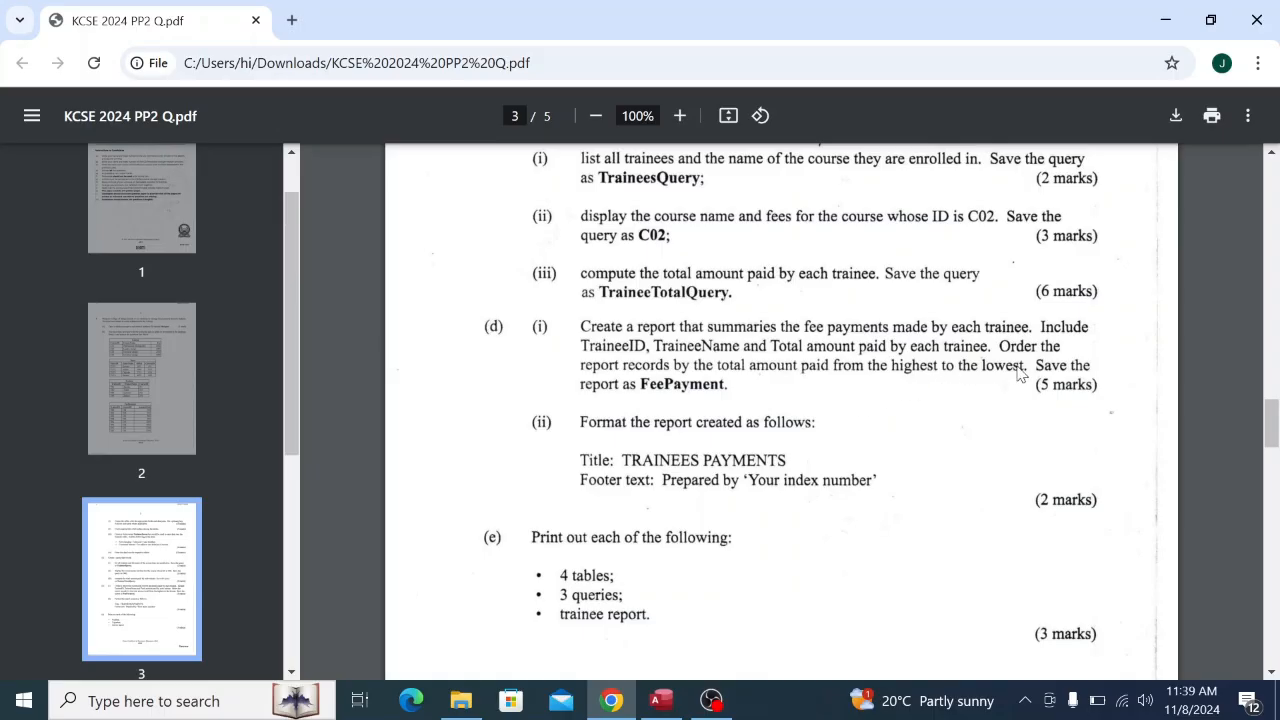
pyautogui.click(664, 703)
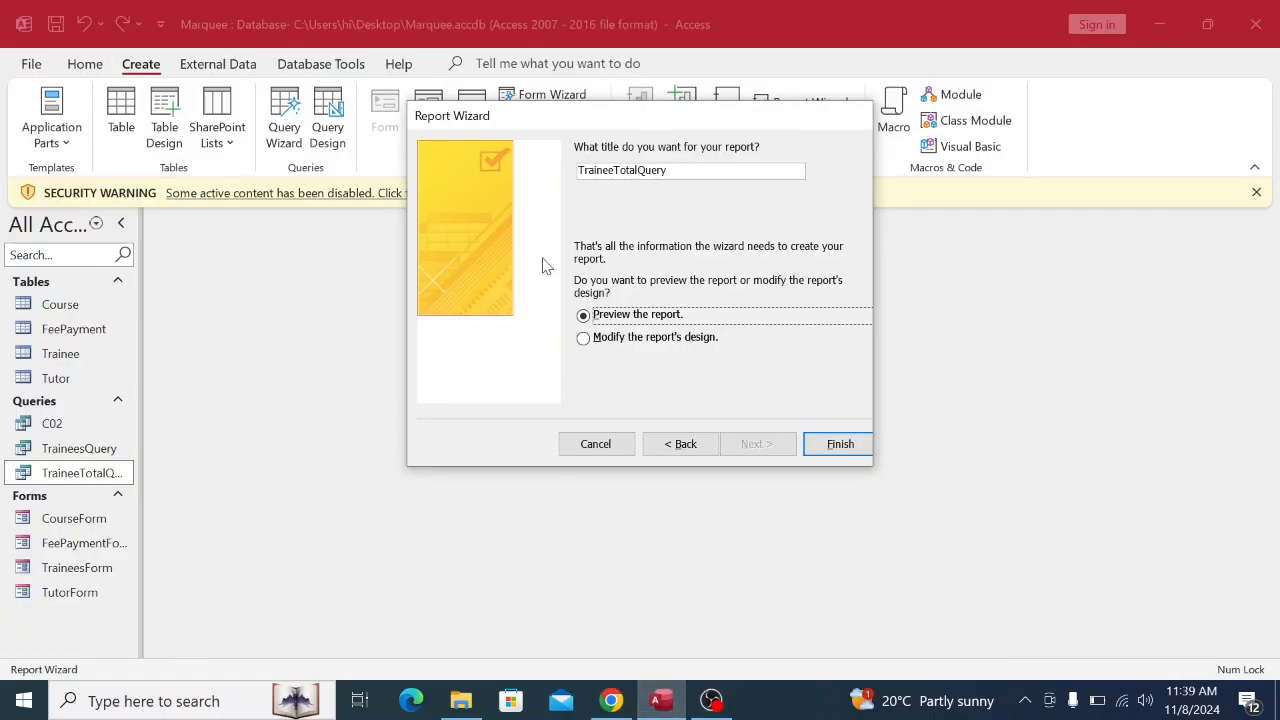
pyautogui.doubleClick(674, 168)
pyautogui.press('BackSpace')
pyautogui.press('capslock')
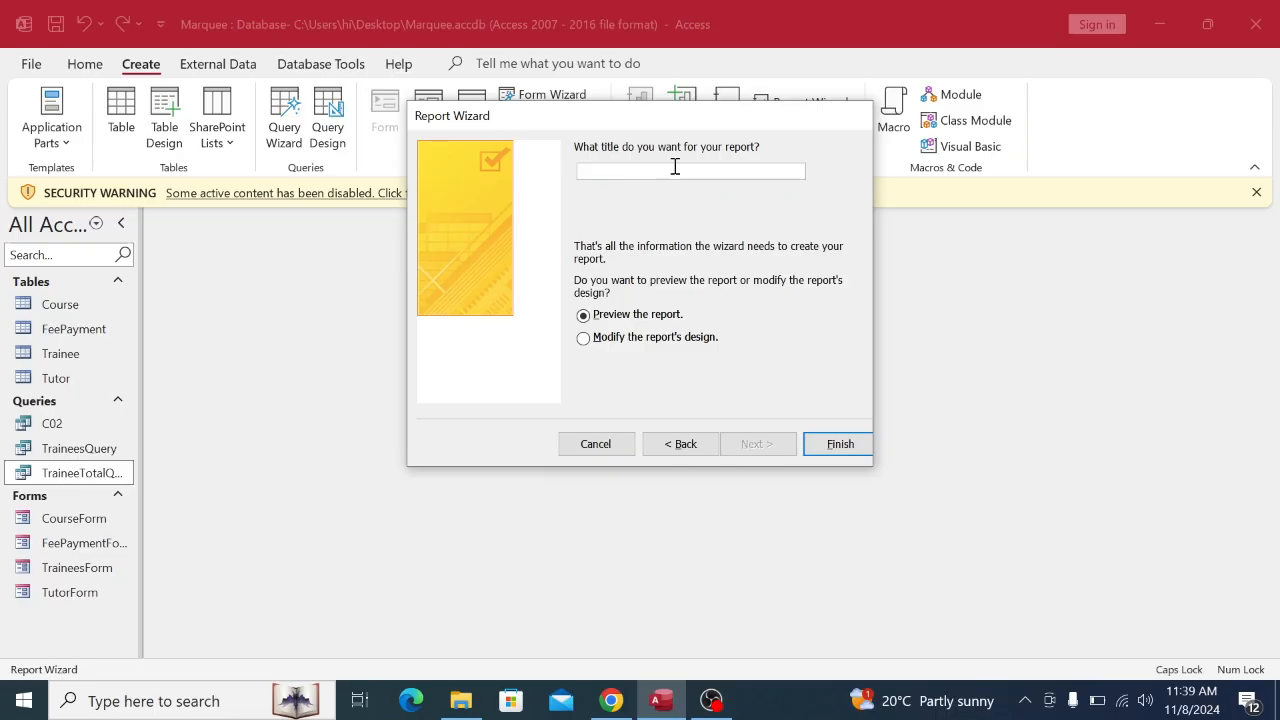
pyautogui.write('FeeP')
pyautogui.press('capslock')
pyautogui.click(607, 704)
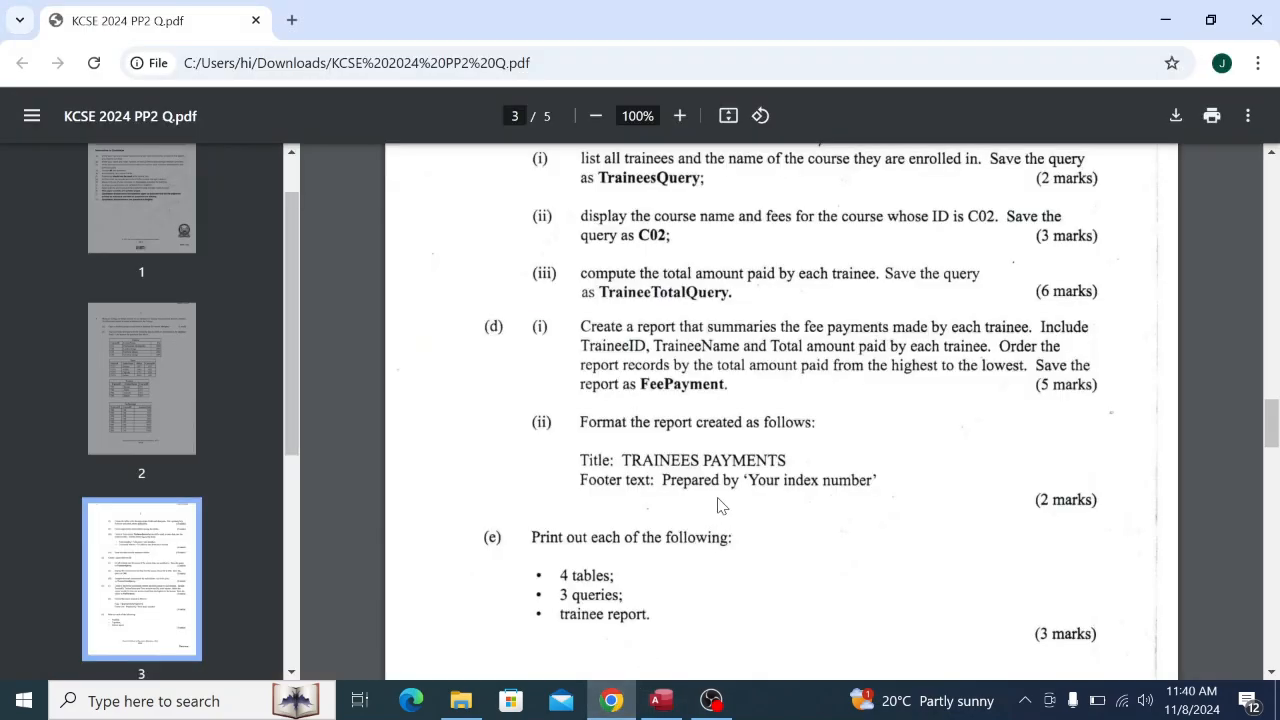
pyautogui.click(660, 700)
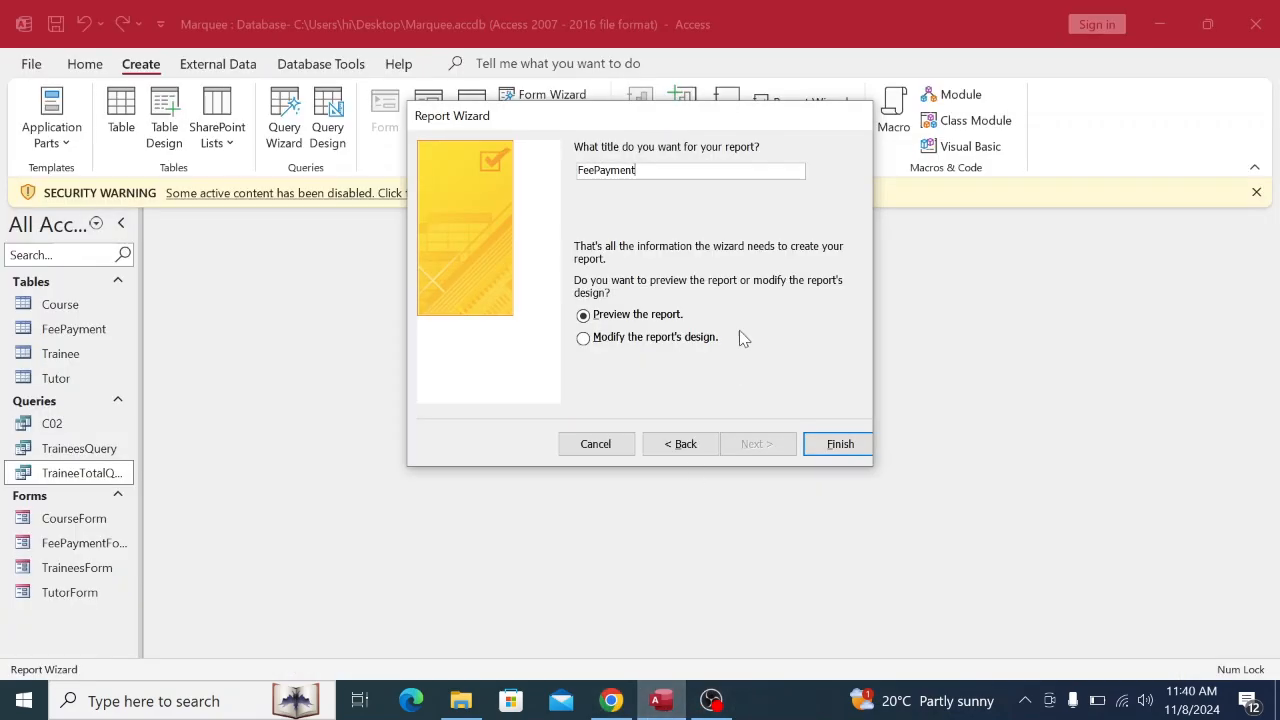
# Finish the wizard to preview the FeePayment report, with totals from 3400 down to 800, and save it.
pyautogui.click(838, 443)
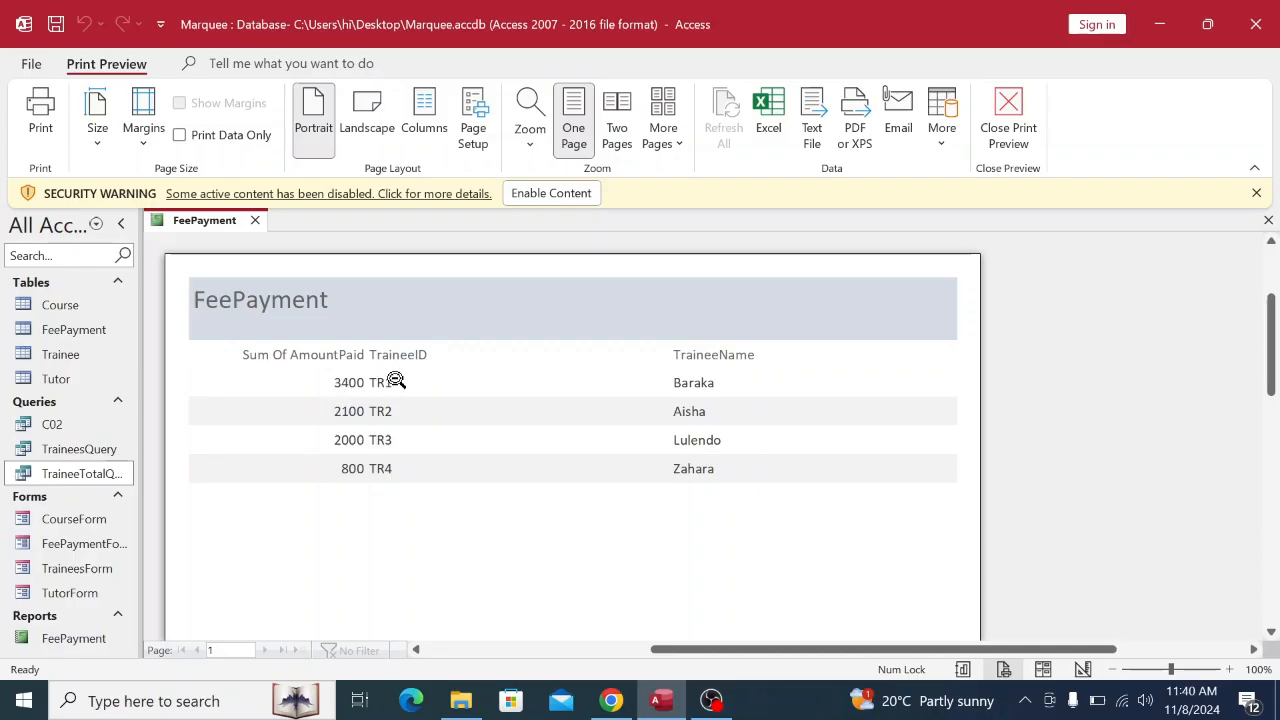
pyautogui.scroll(-1, 700, 430)
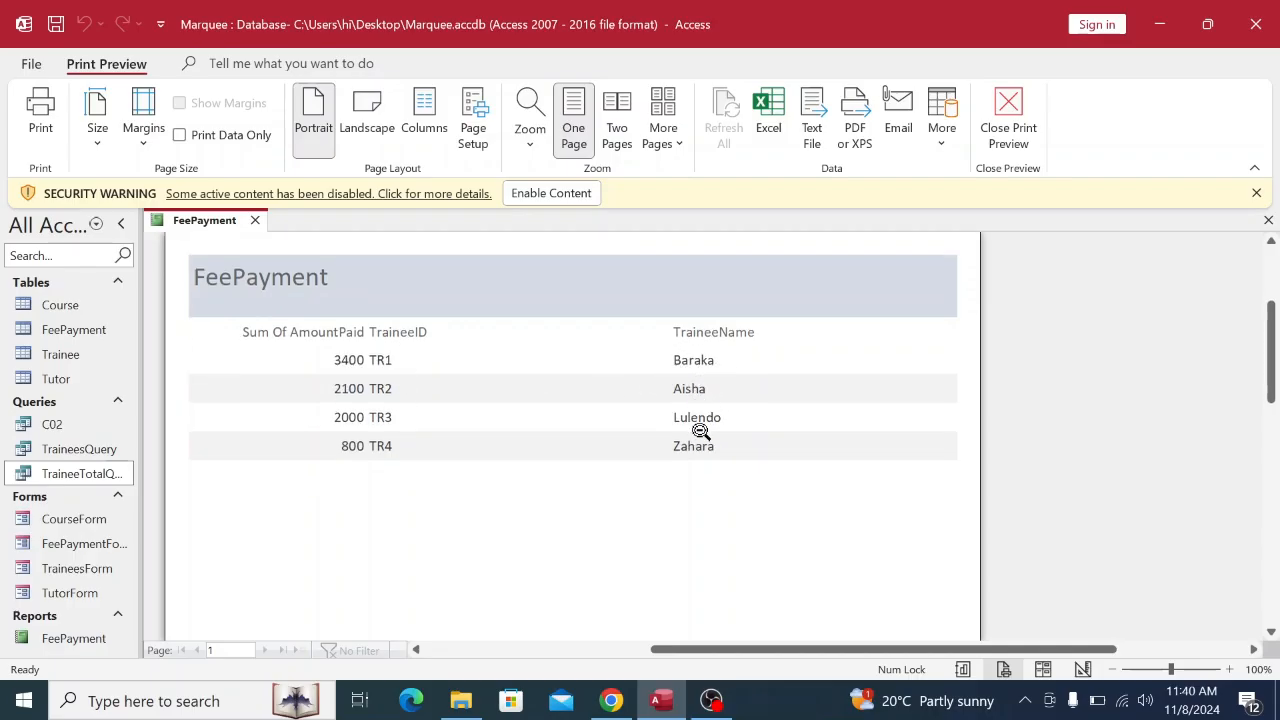
pyautogui.rightClick(205, 219)
pyautogui.click(230, 232)
pyautogui.click(622, 699)
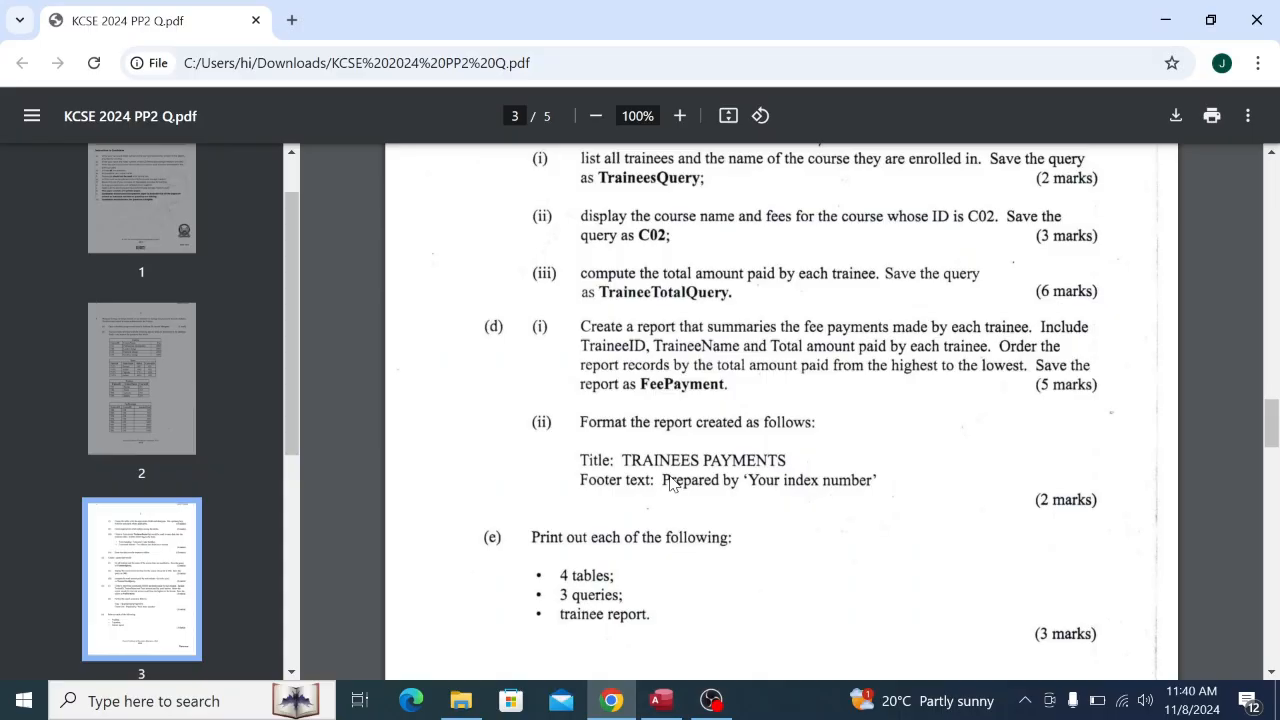
pyautogui.scroll(-1, 667, 481)
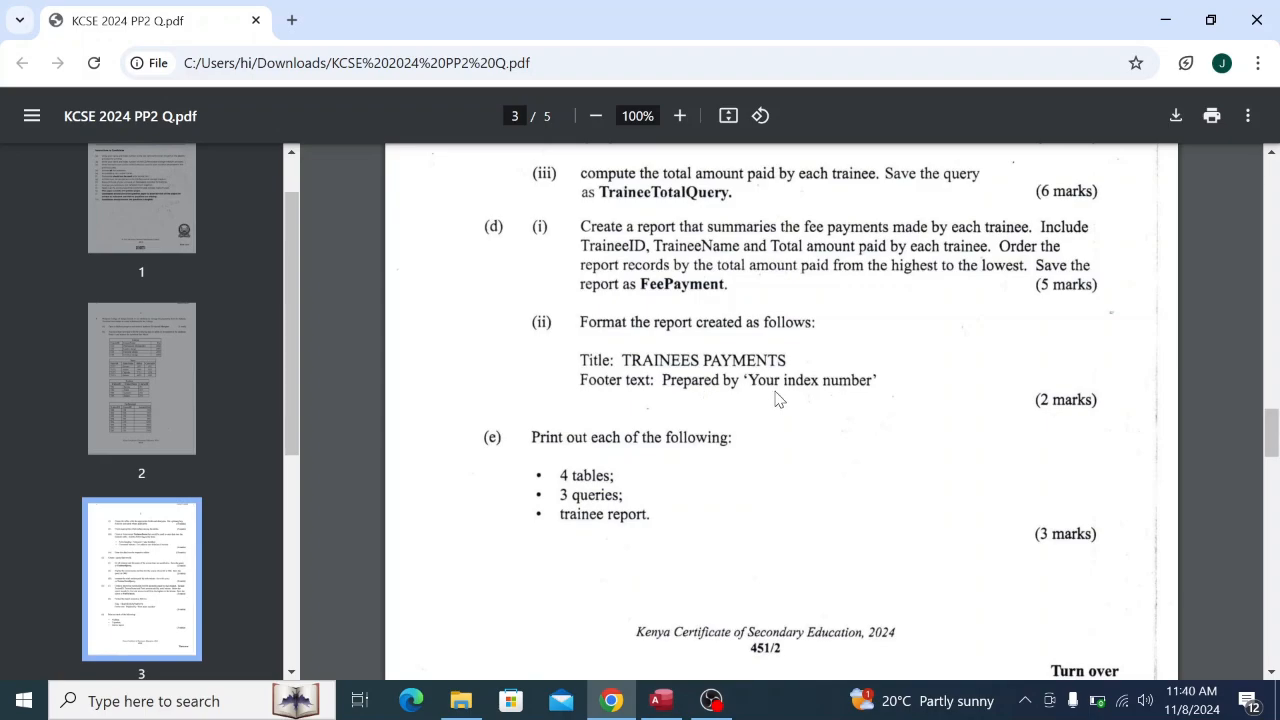
pyautogui.click(662, 701)
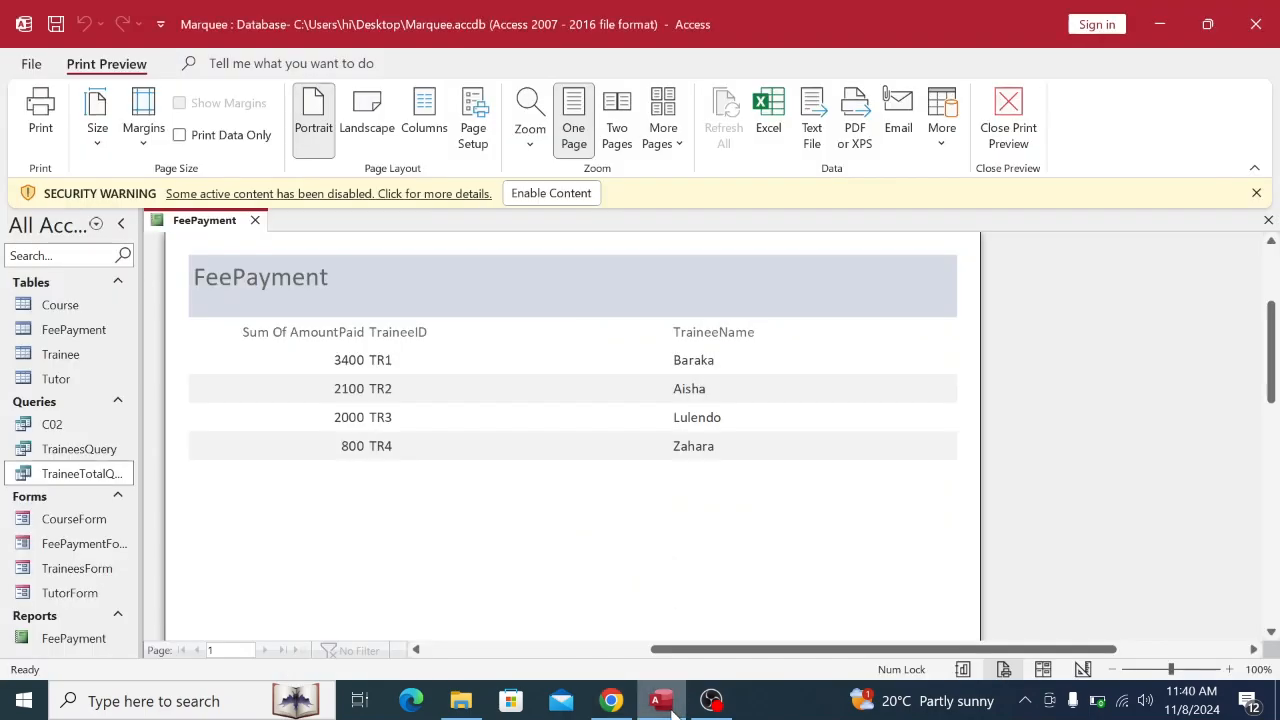
# Open the FeePayment report in Design View and select its title label for editing.
pyautogui.rightClick(230, 221)
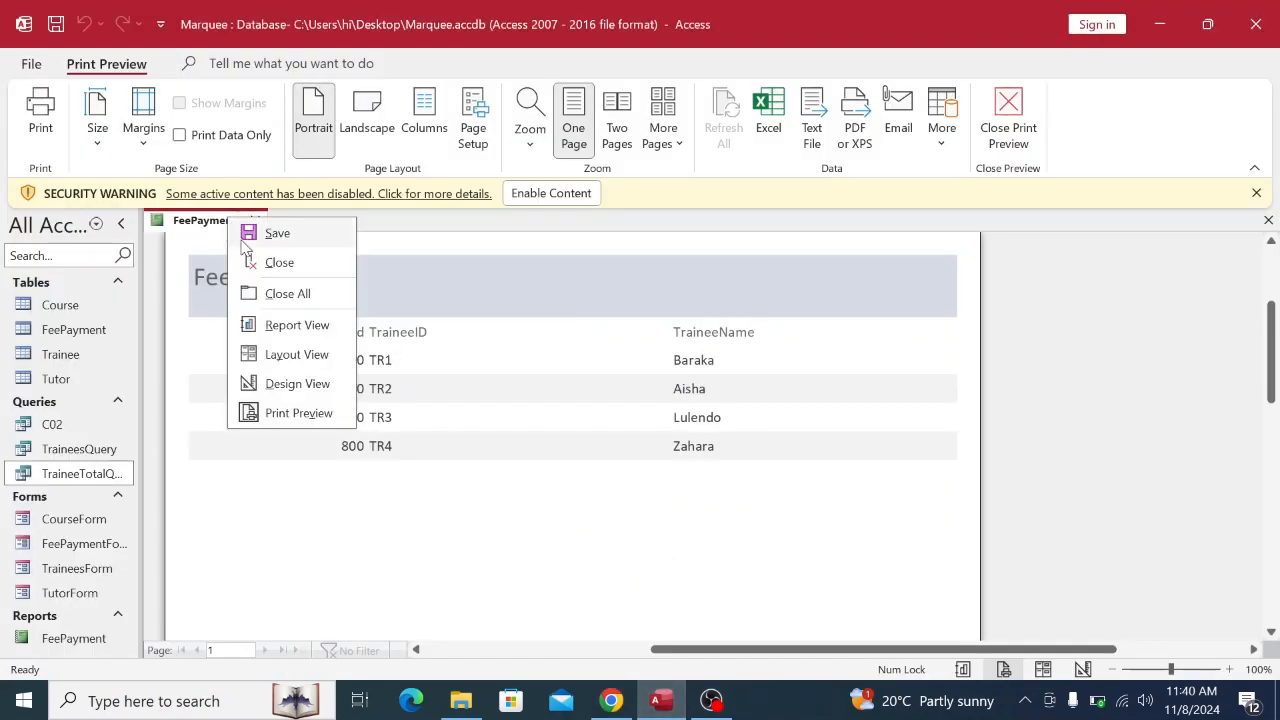
pyautogui.click(297, 384)
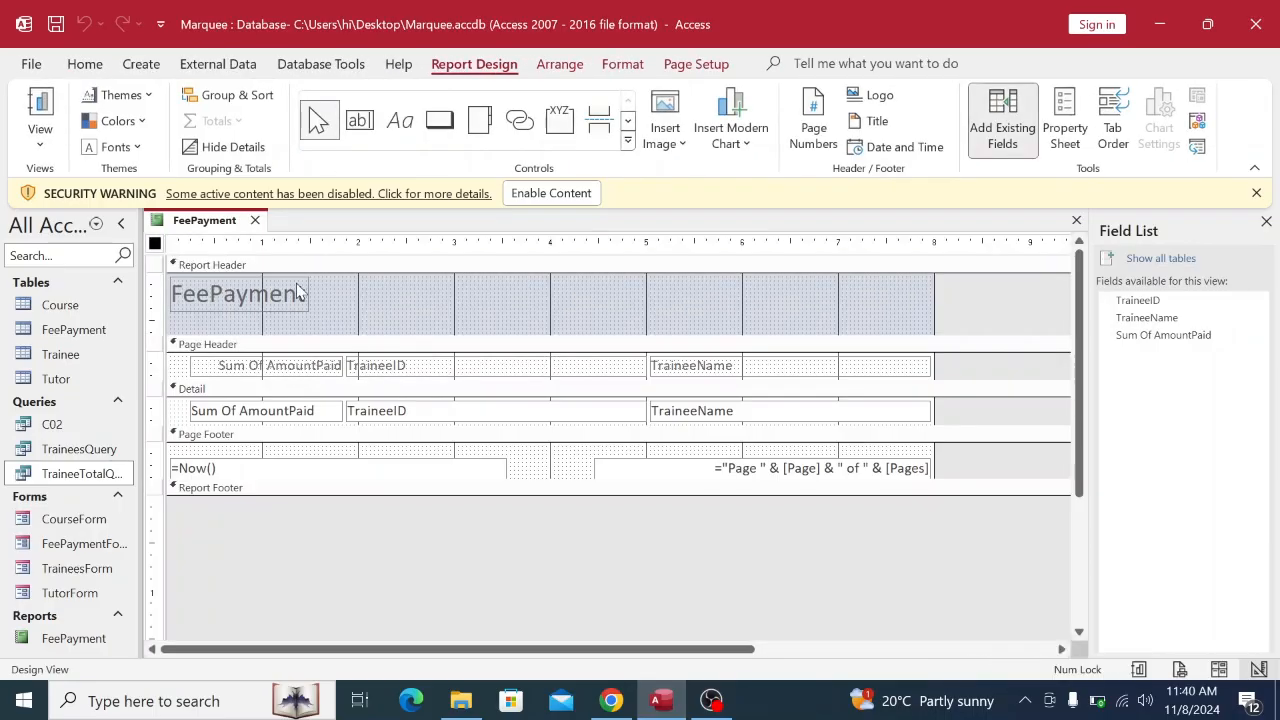
pyautogui.click(297, 291)
pyautogui.click(296, 289)
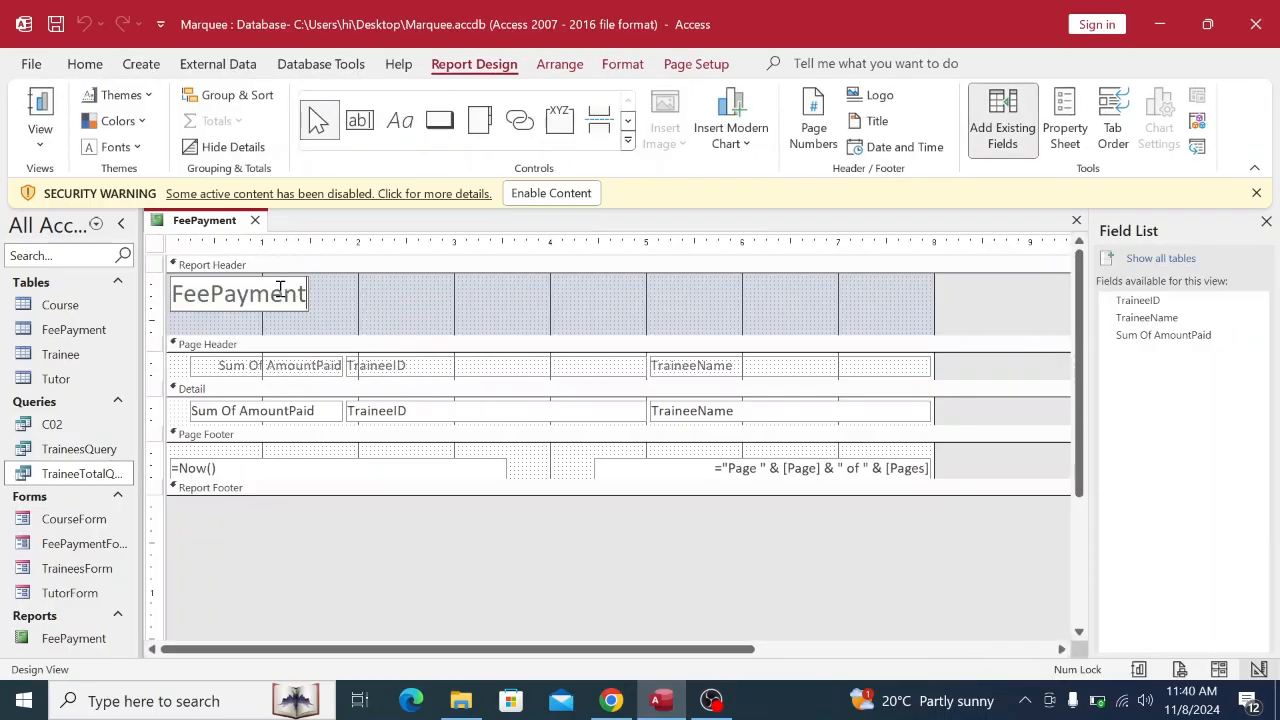
pyautogui.moveTo(455, 706)
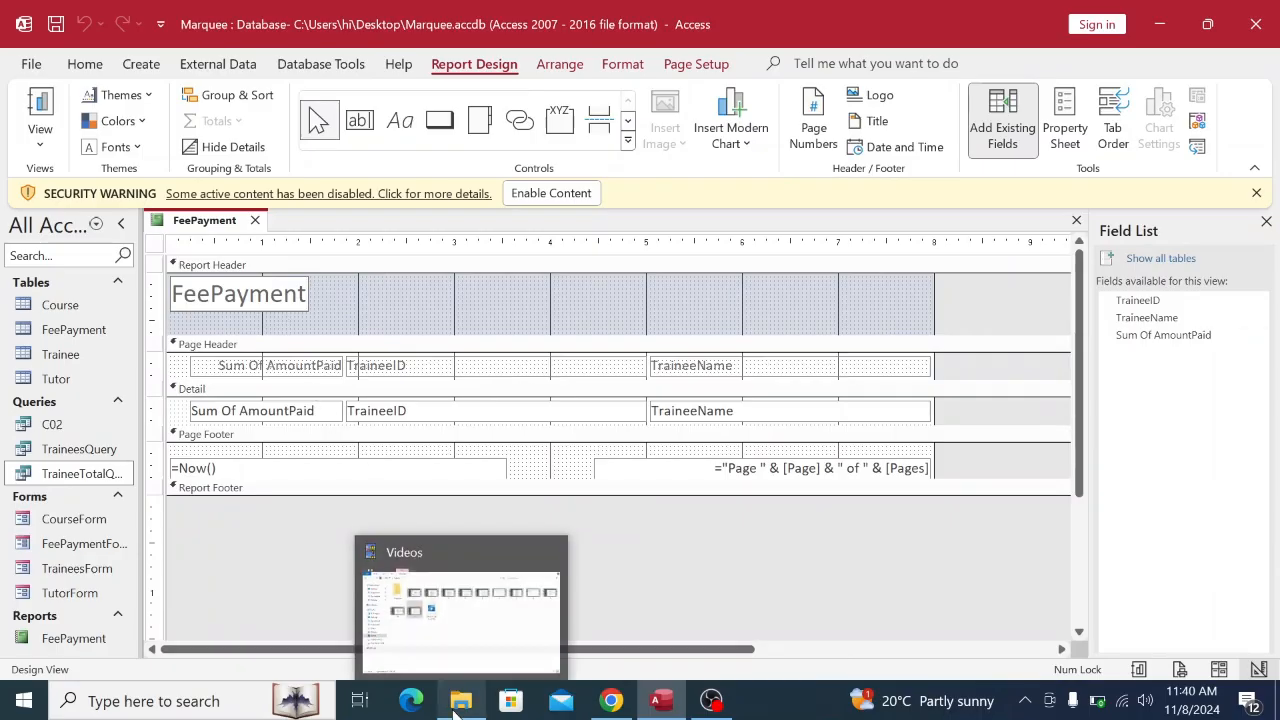
pyautogui.click(611, 701)
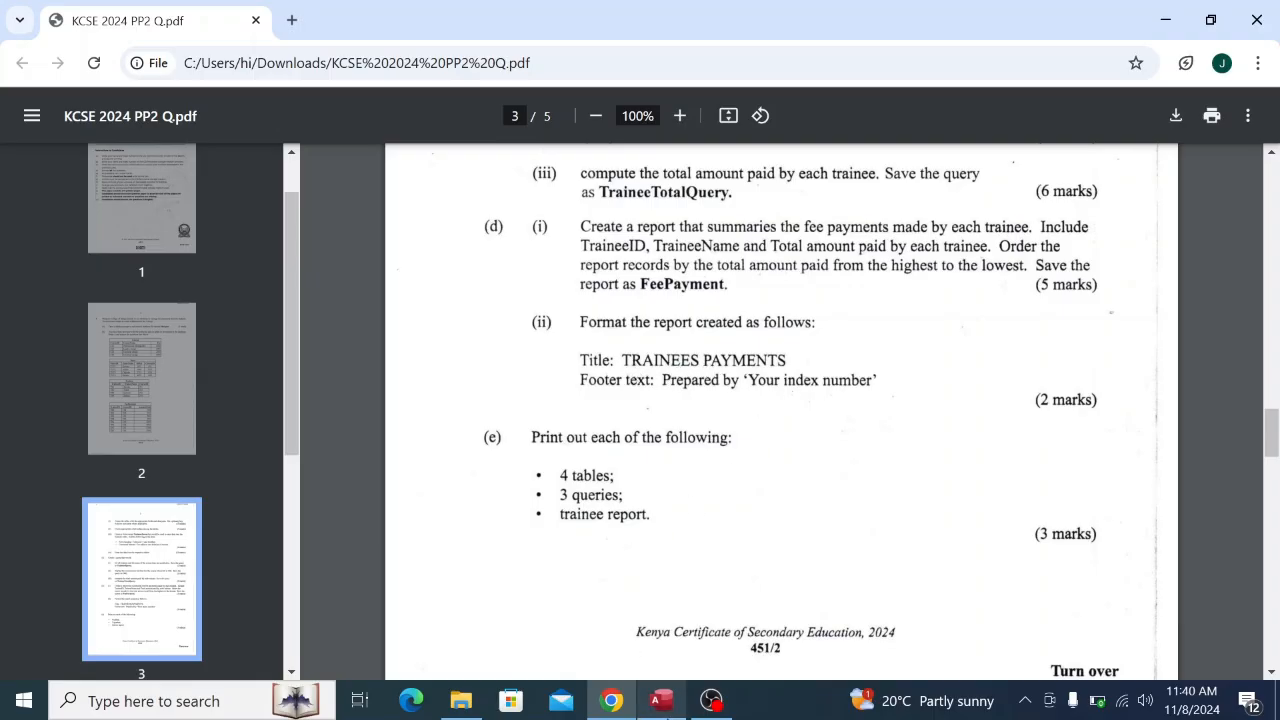
pyautogui.click(660, 700)
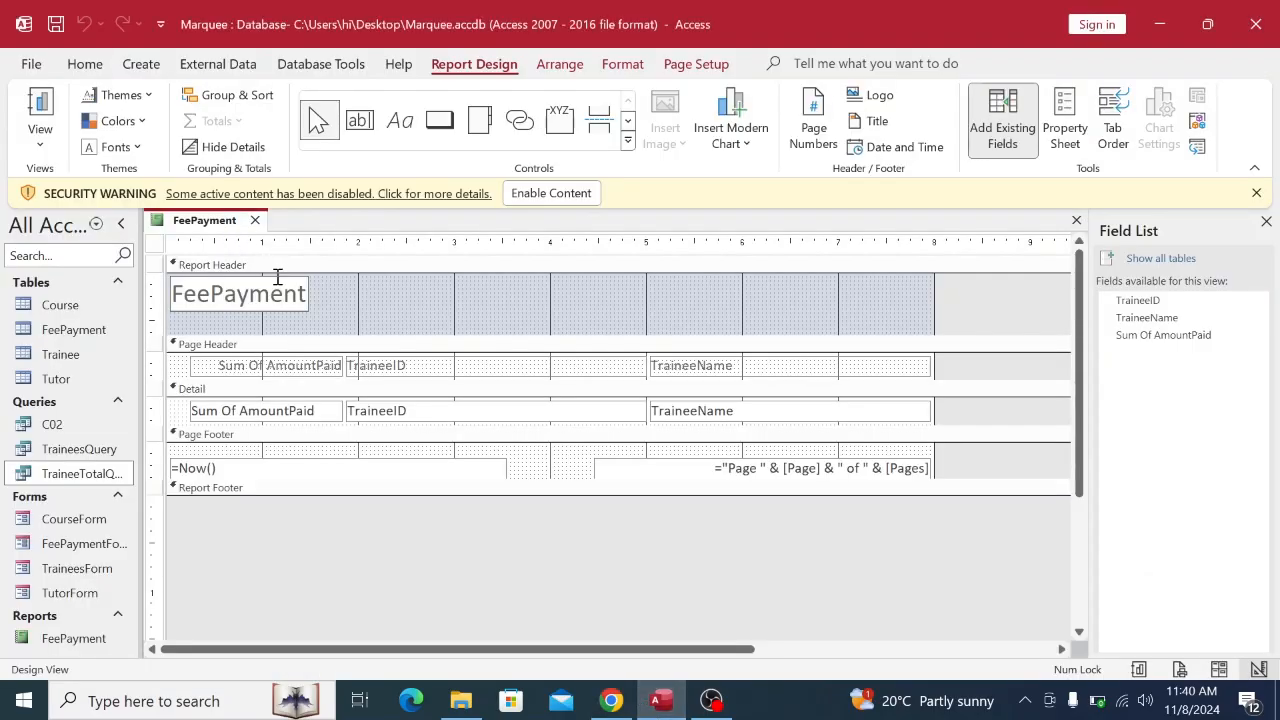
# Replace the title text FeePayment with TRAINEES PAYMENTS in capitals.
pyautogui.press('BackSpace')
pyautogui.press('BackSpace')
pyautogui.press('BackSpace')
pyautogui.press('BackSpace')
pyautogui.press('BackSpace')
pyautogui.press('BackSpace')
pyautogui.press('BackSpace')
pyautogui.press('BackSpace')
pyautogui.press('BackSpace')
pyautogui.press('BackSpace')
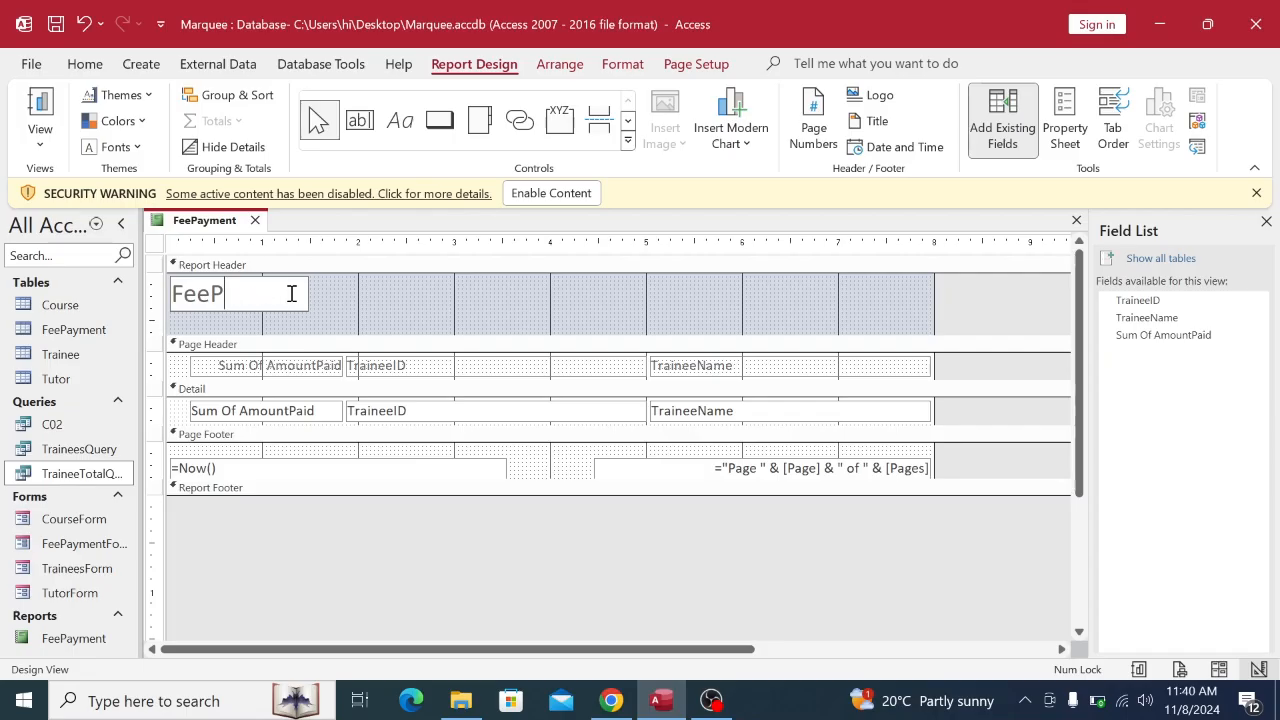
pyautogui.press('capslock')
pyautogui.write('TR')
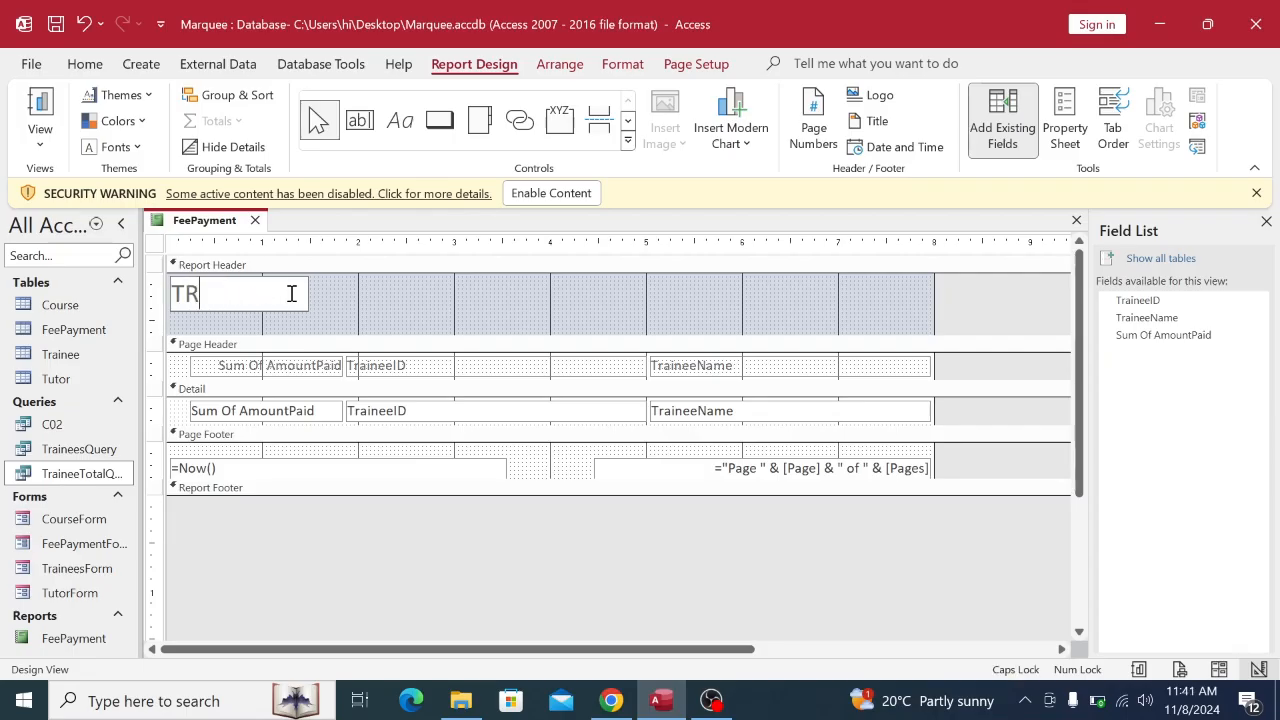
pyautogui.write('AINEES')
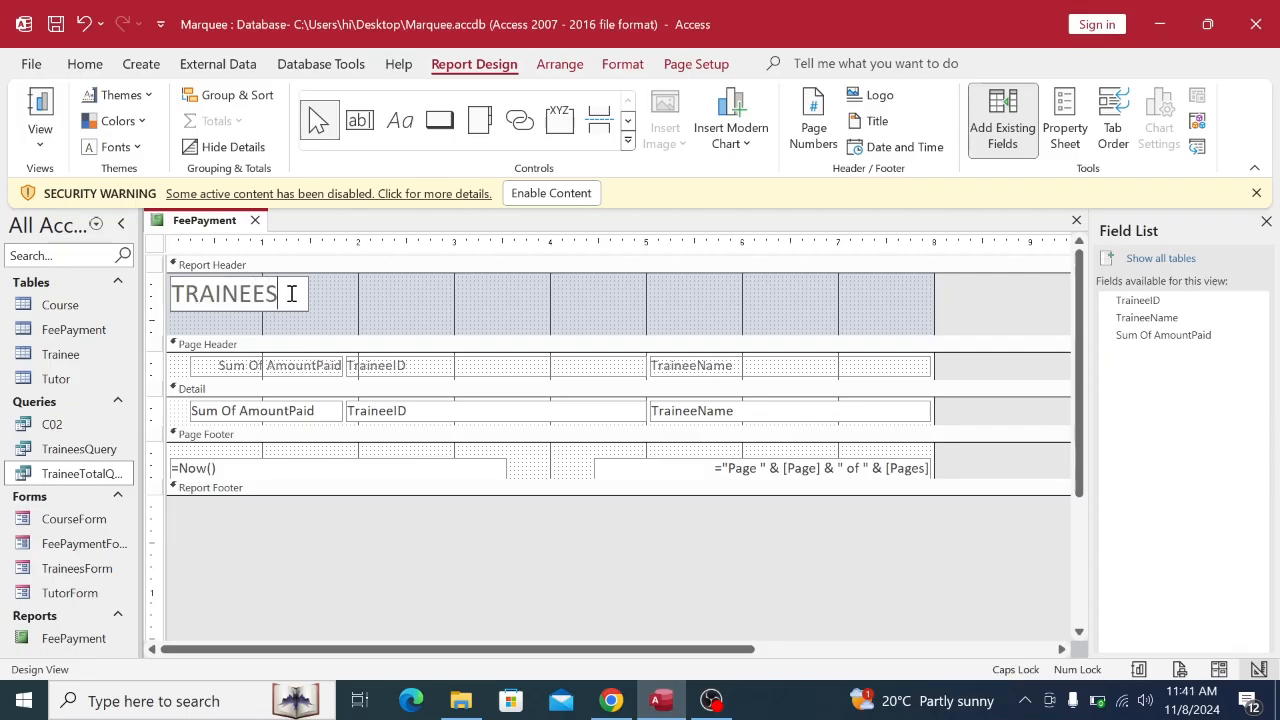
pyautogui.write(' PAYMENT')
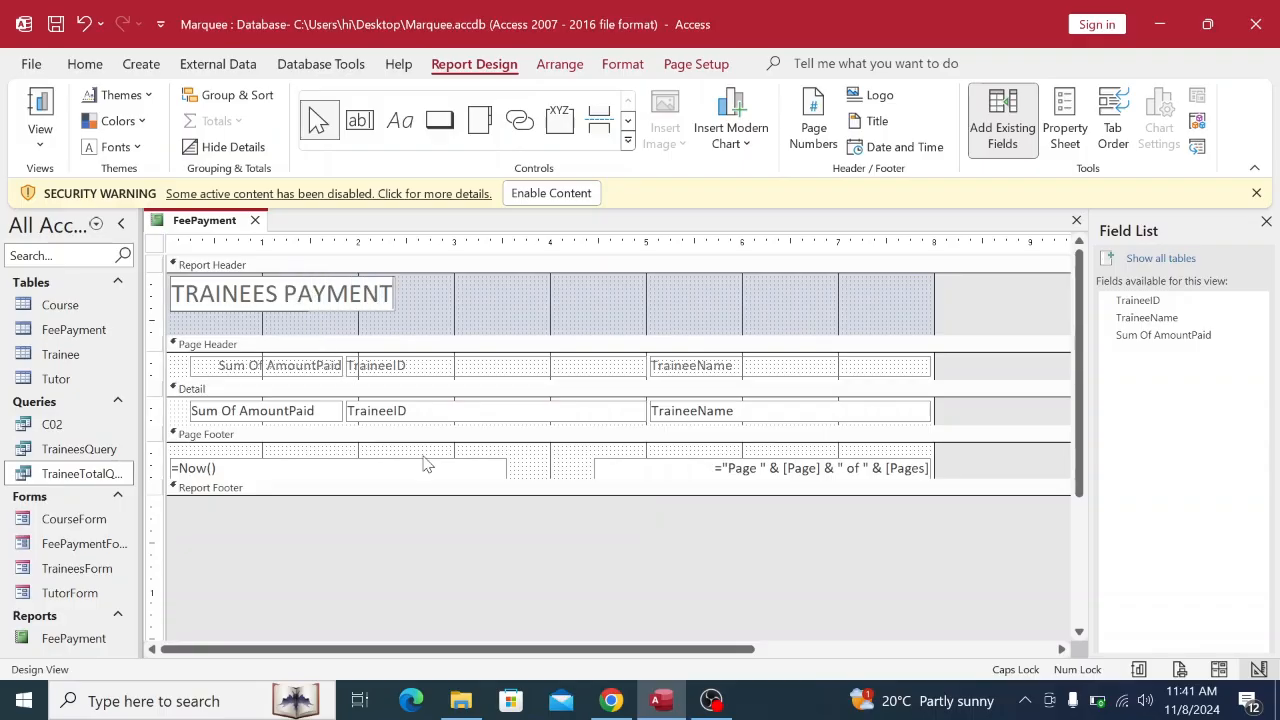
pyautogui.click(613, 701)
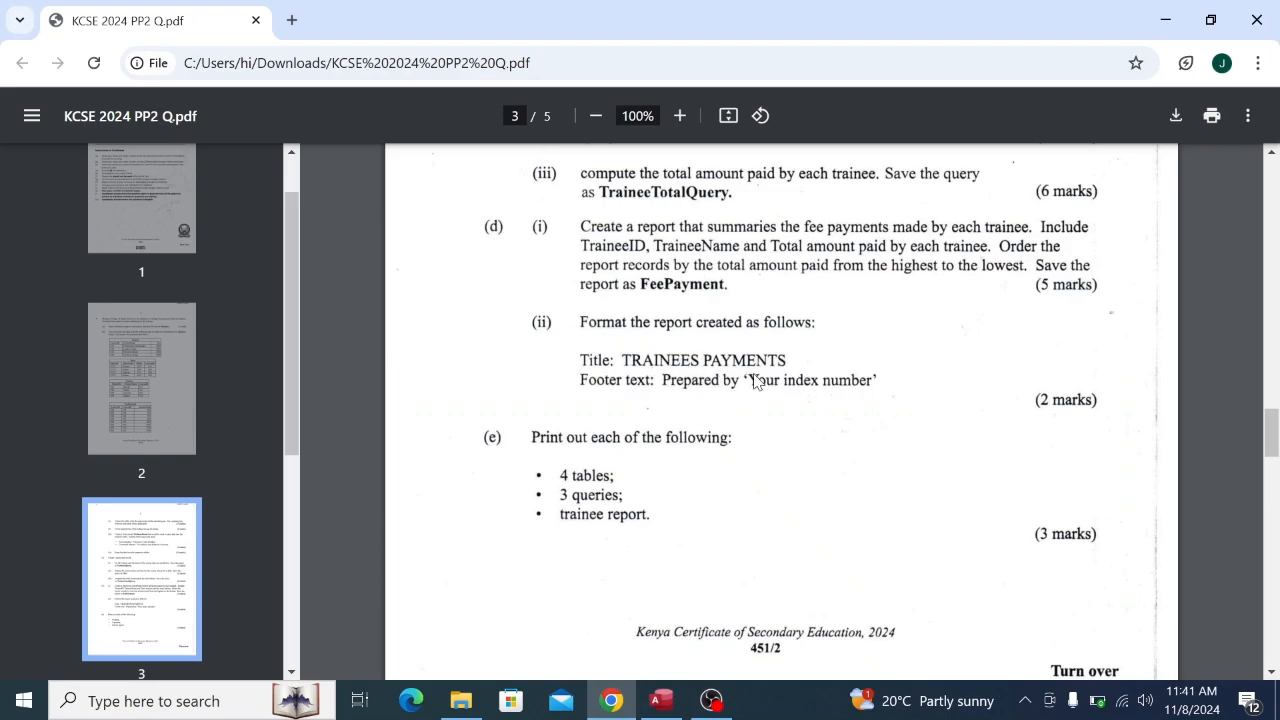
pyautogui.click(661, 700)
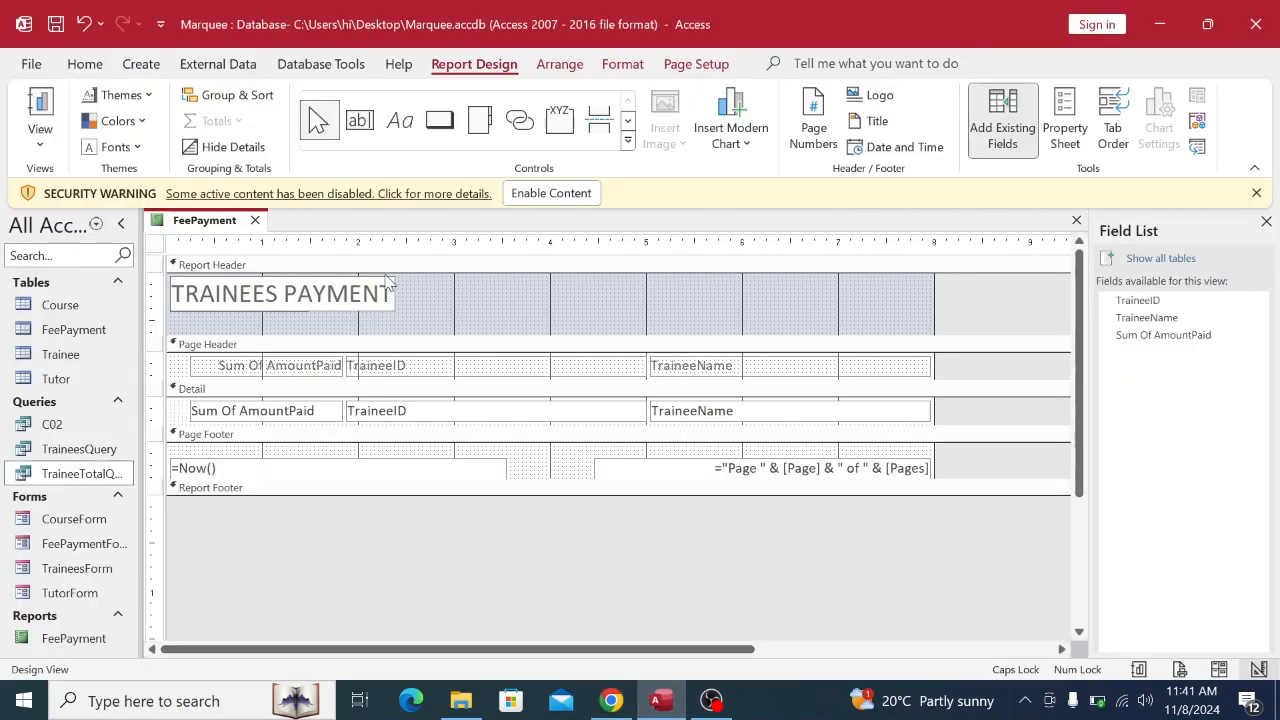
pyautogui.write('S')
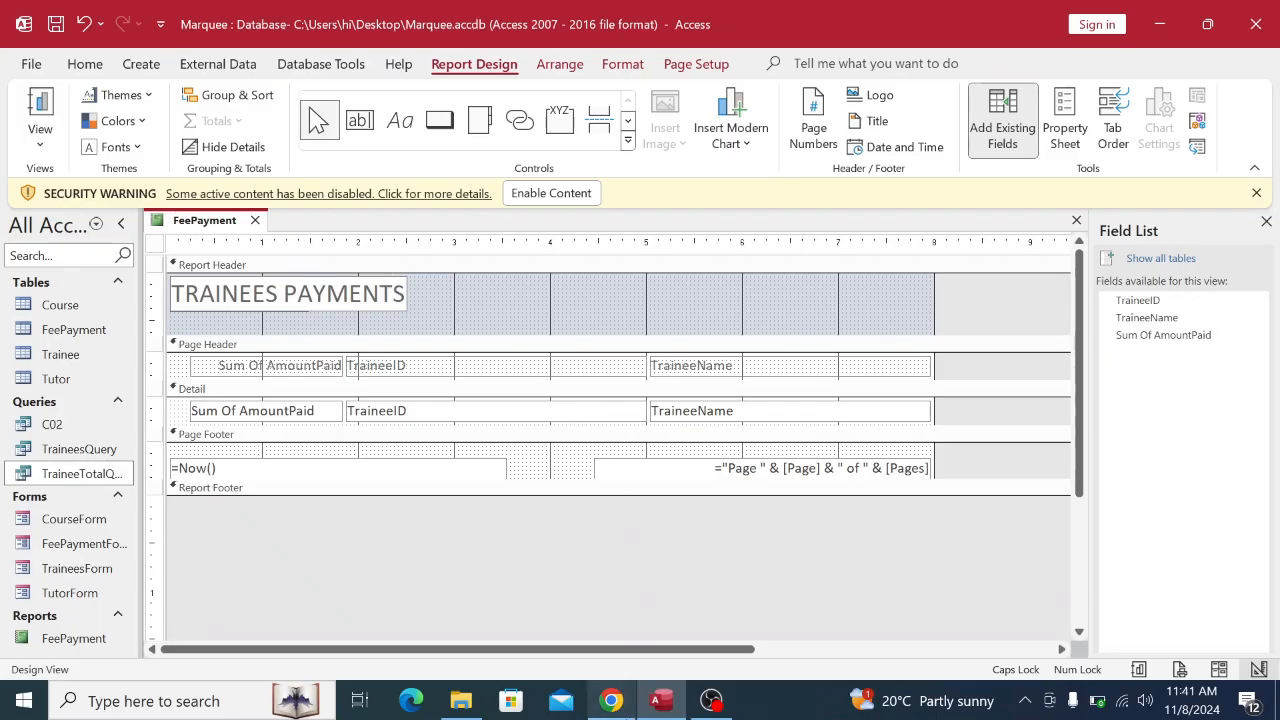
pyautogui.click(611, 700)
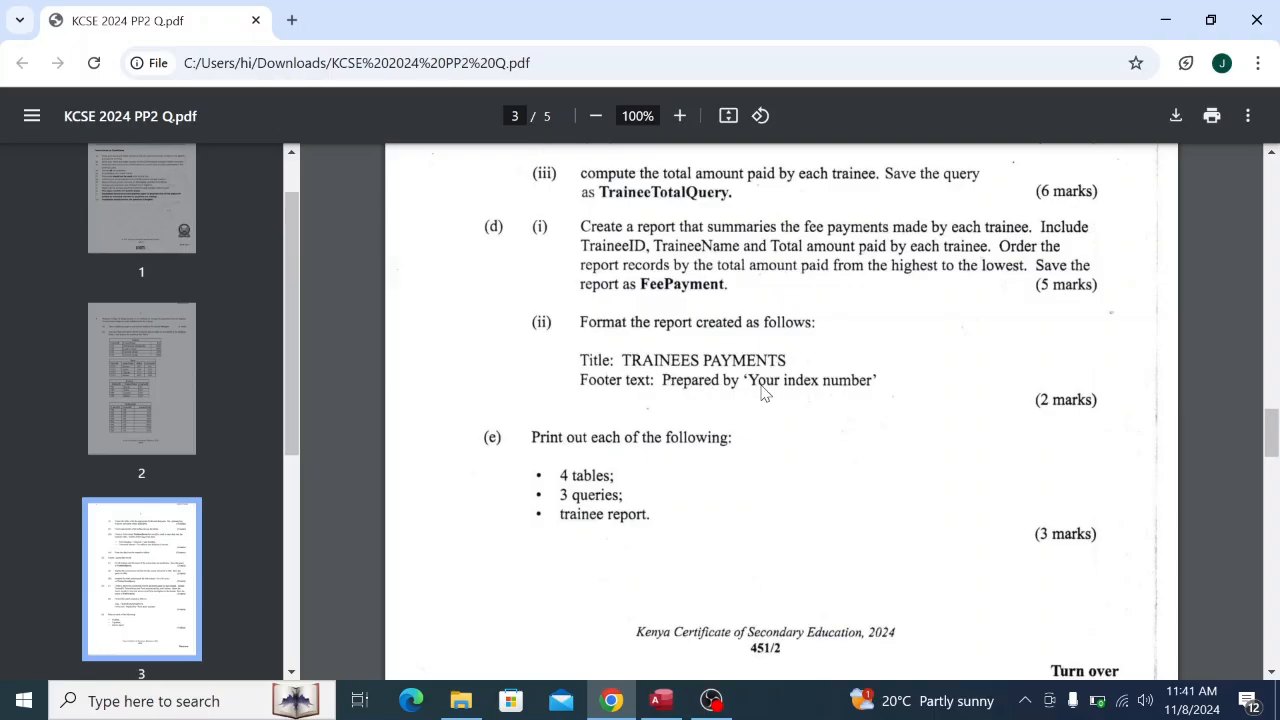
# Expand the Report Footer section and draw a label box across it.
pyautogui.click(670, 706)
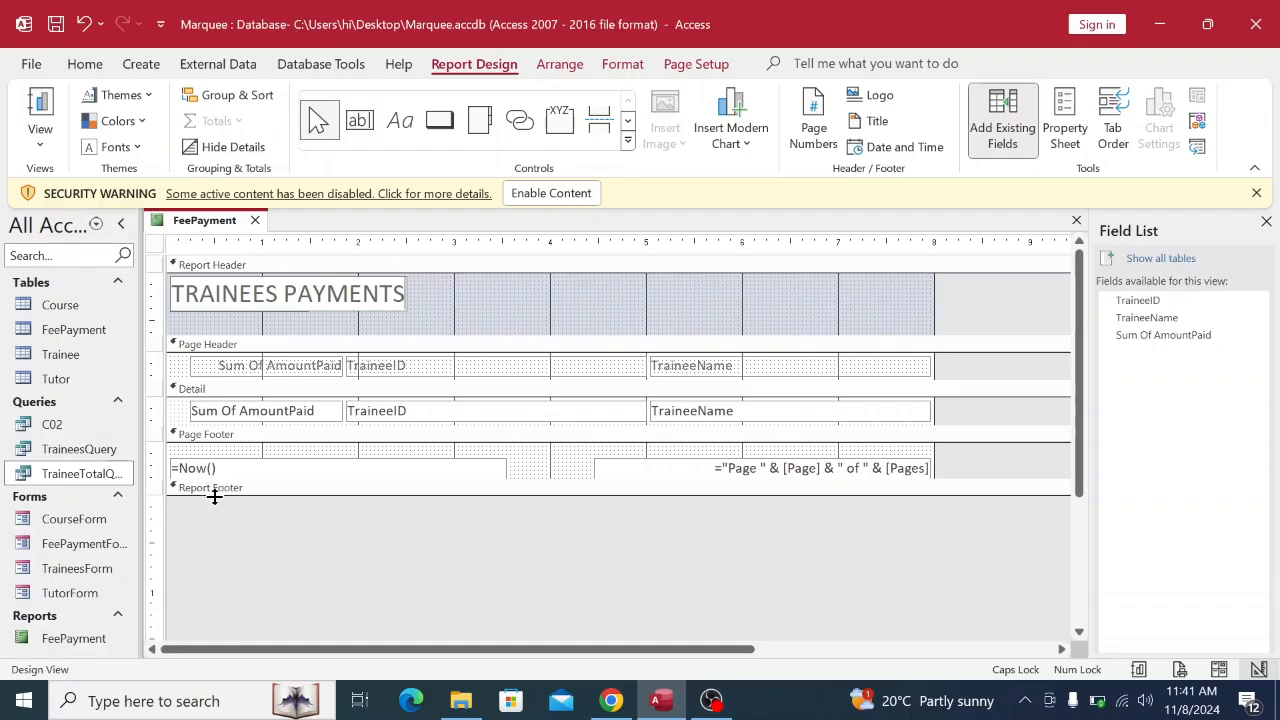
pyautogui.moveTo(214, 497); pyautogui.dragTo(229, 607)
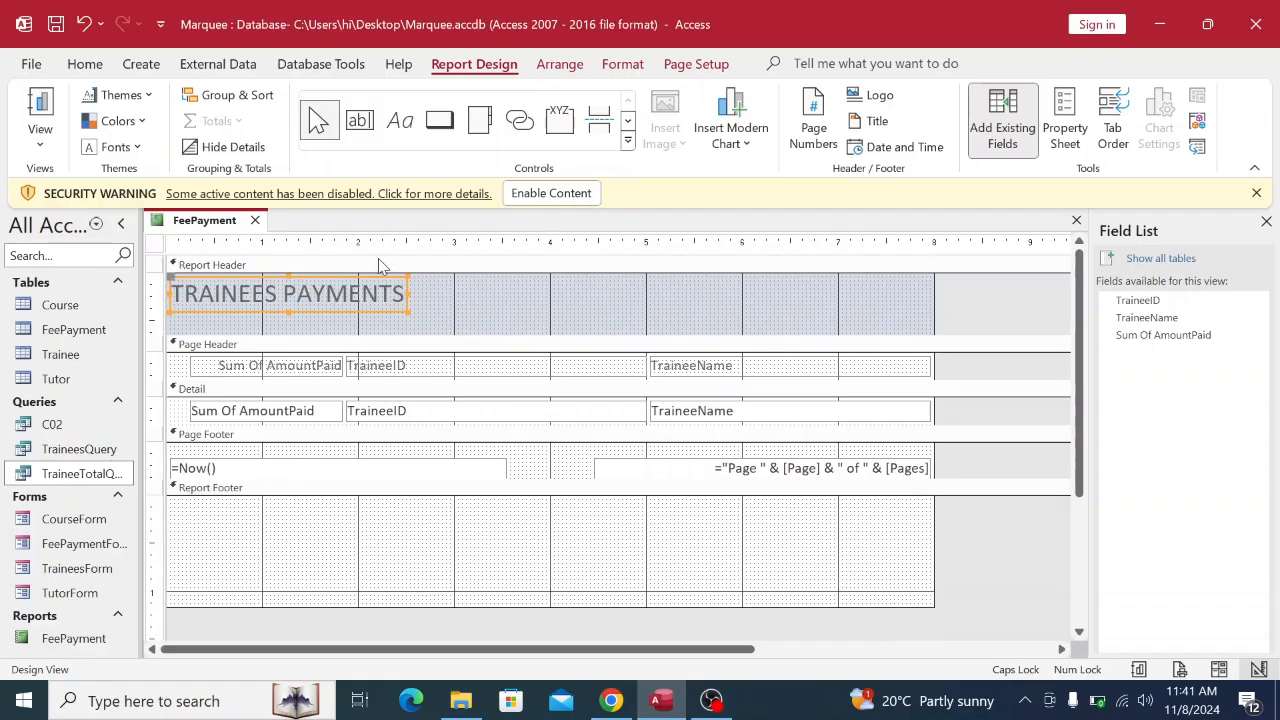
pyautogui.click(403, 128)
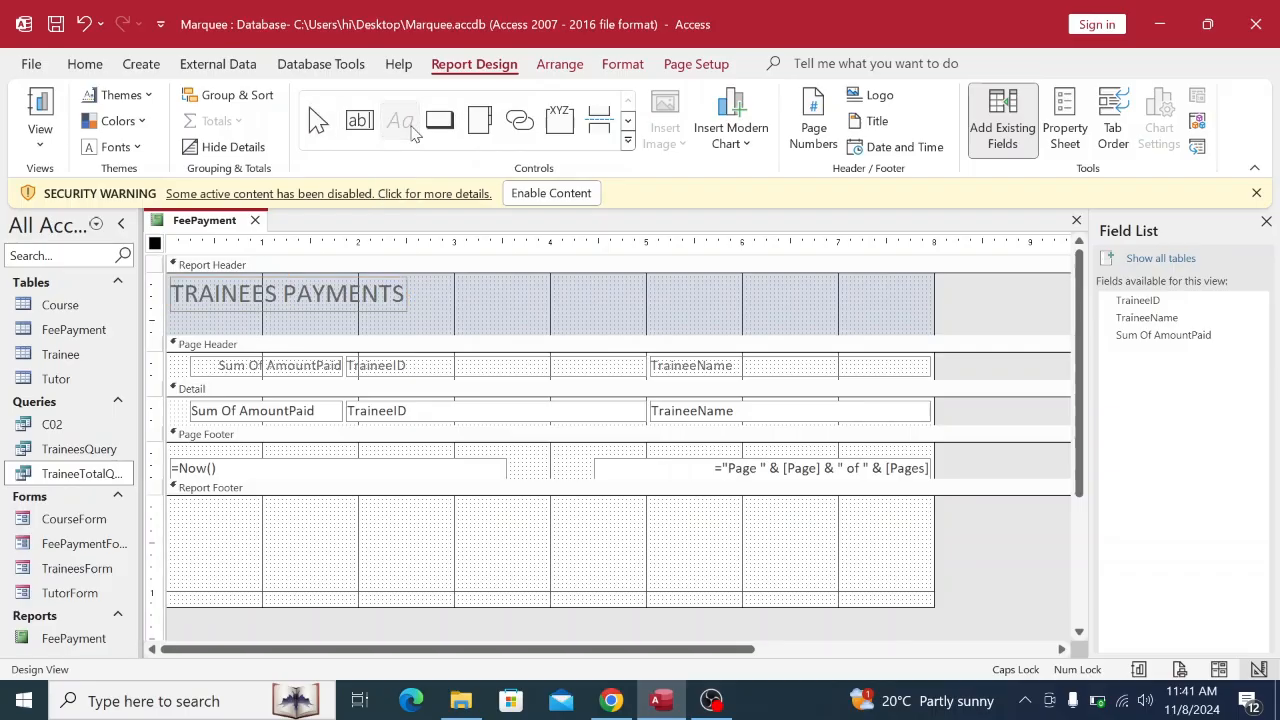
pyautogui.moveTo(293, 535); pyautogui.dragTo(822, 575)
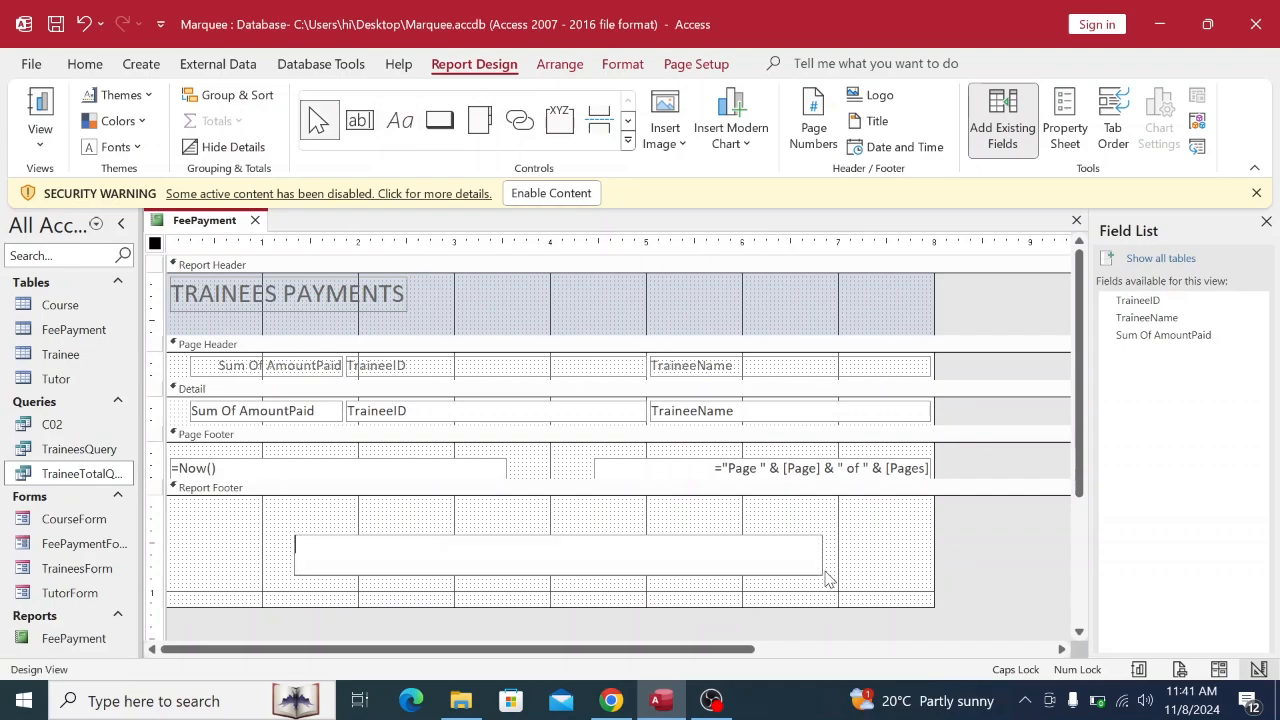
# Fill the footer label with 'Prepared by' followed by the index number.
pyautogui.click(612, 701)
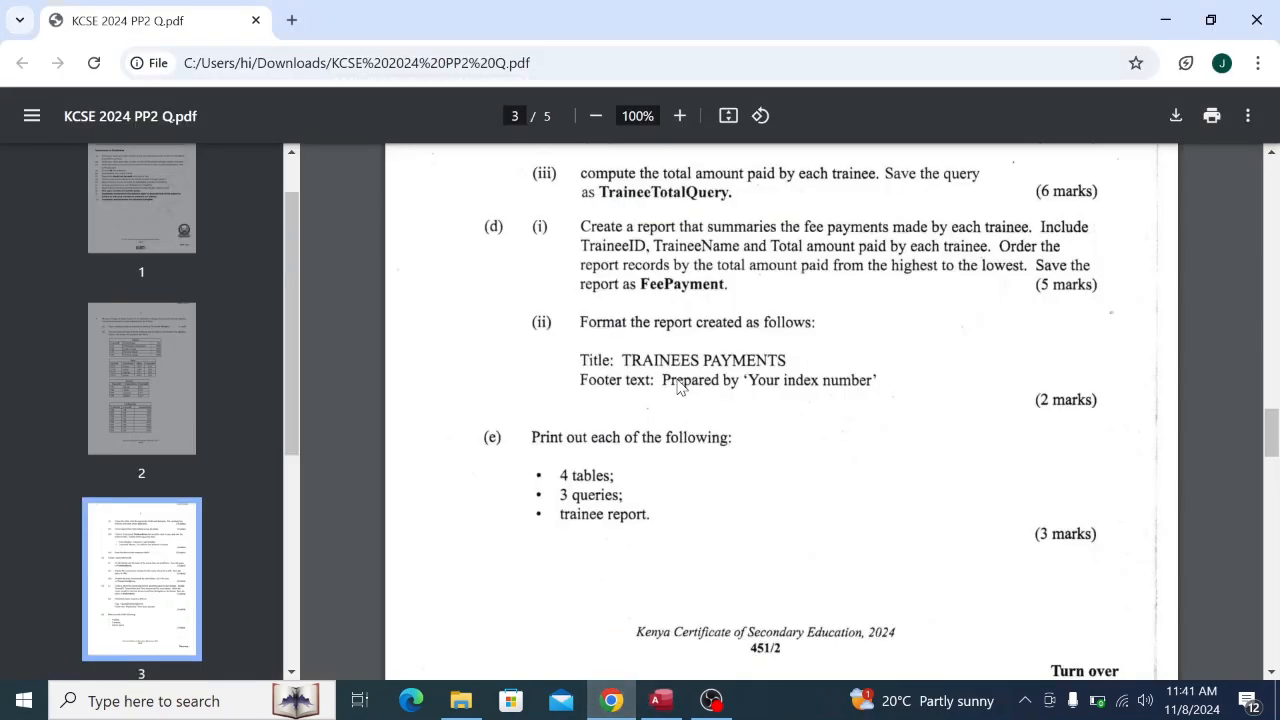
pyautogui.click(660, 700)
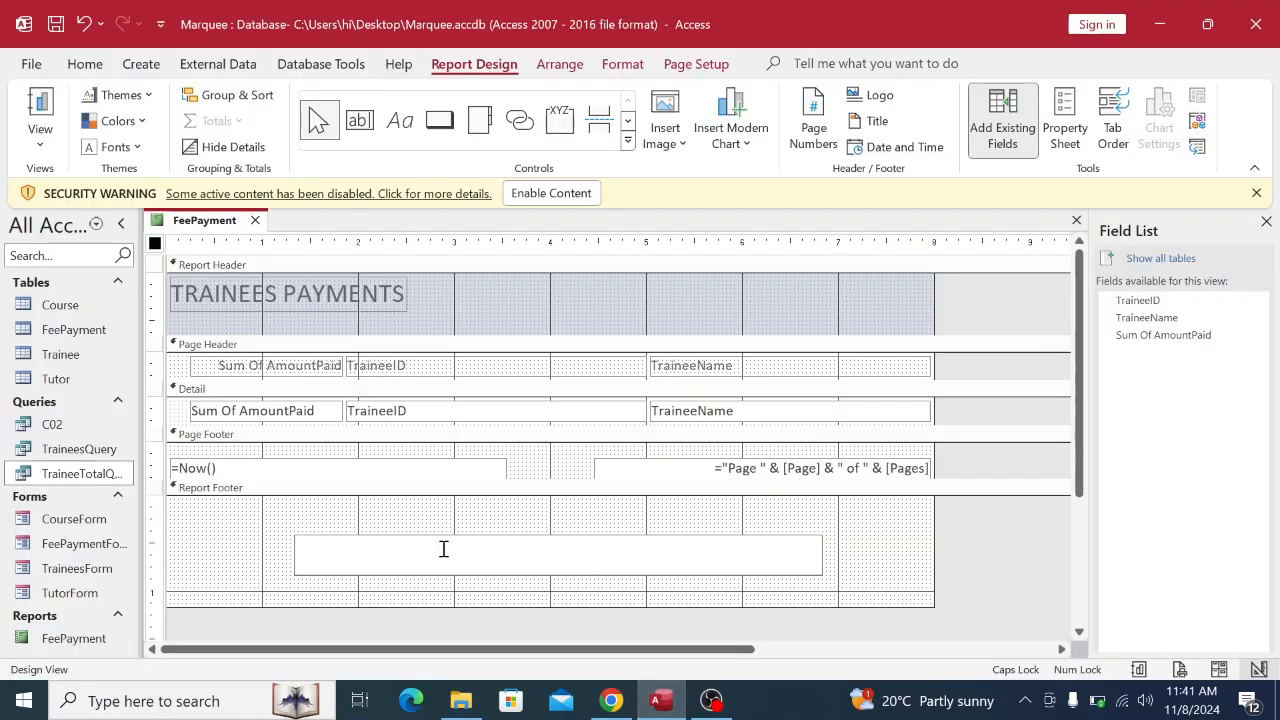
pyautogui.press('capslock')
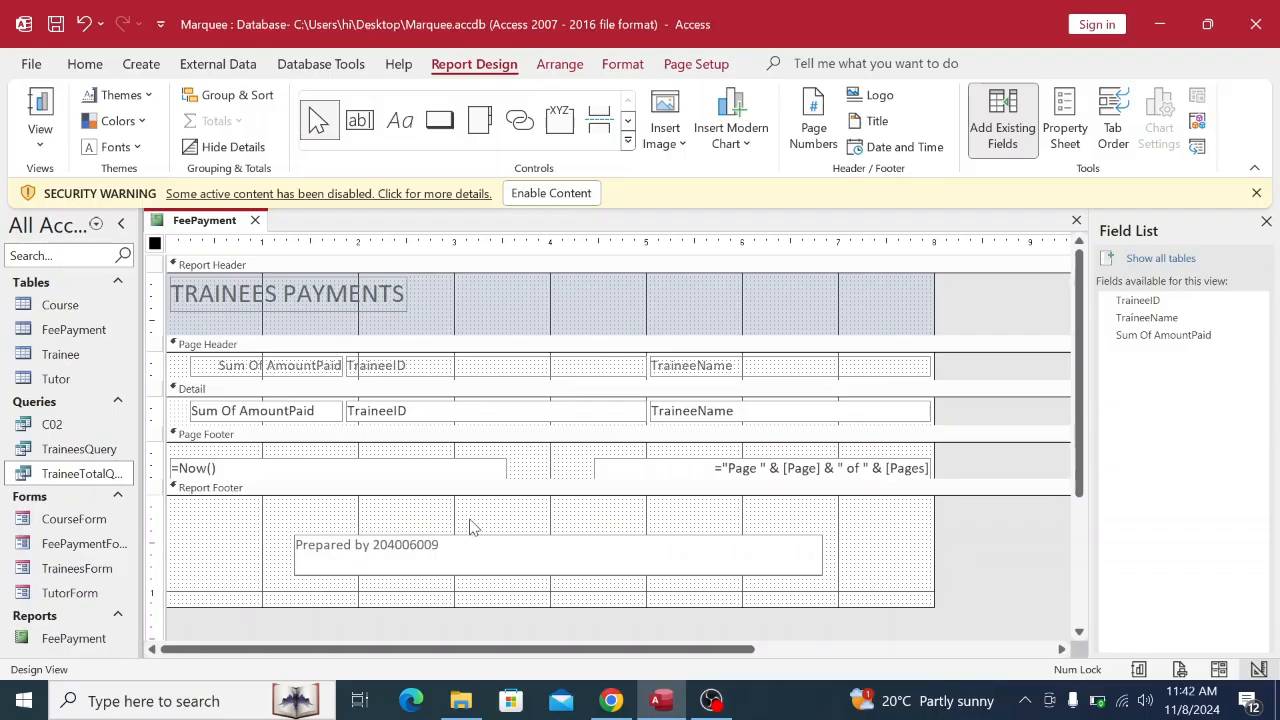
pyautogui.click(247, 528)
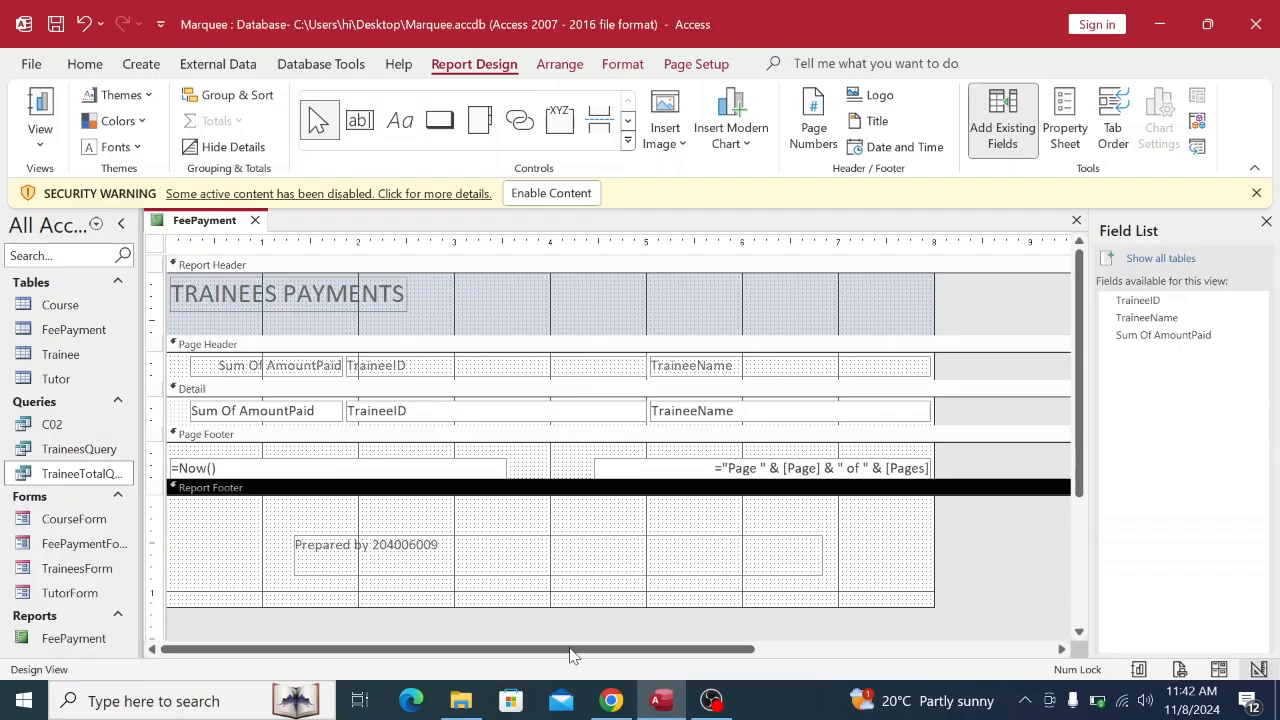
pyautogui.click(611, 700)
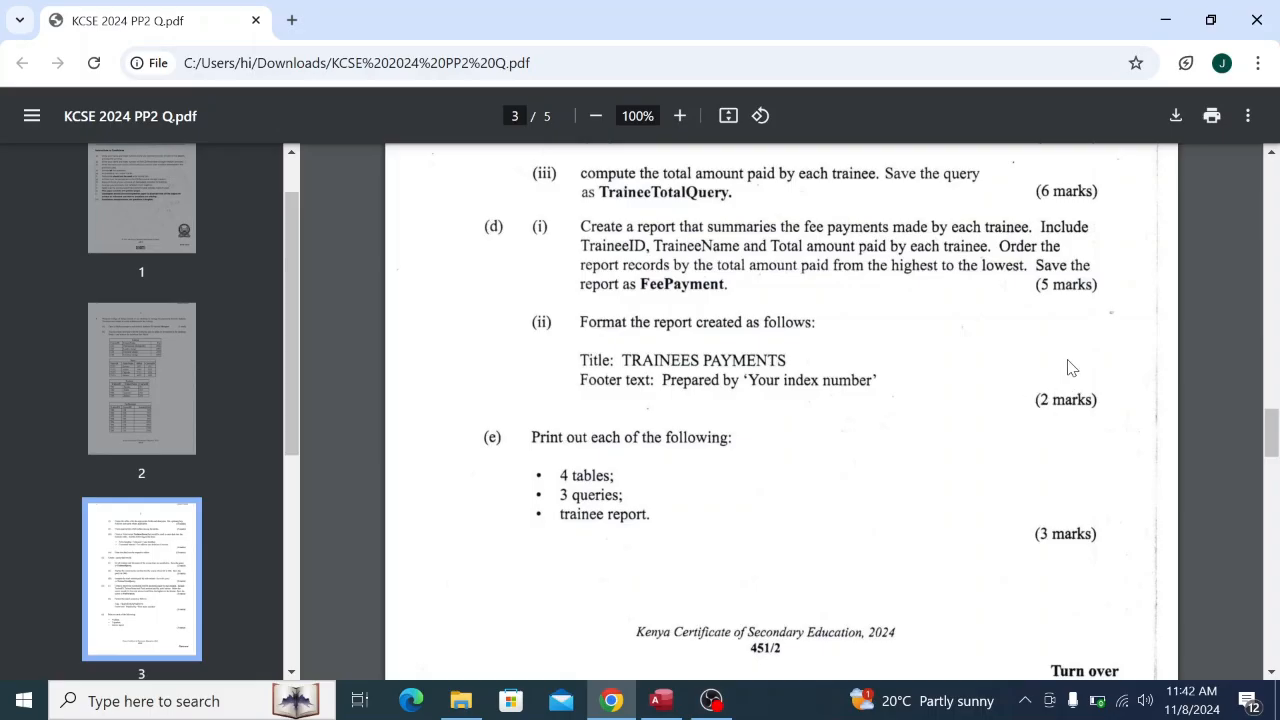
# Save the formatting changes to the FeePayment report.
pyautogui.click(676, 706)
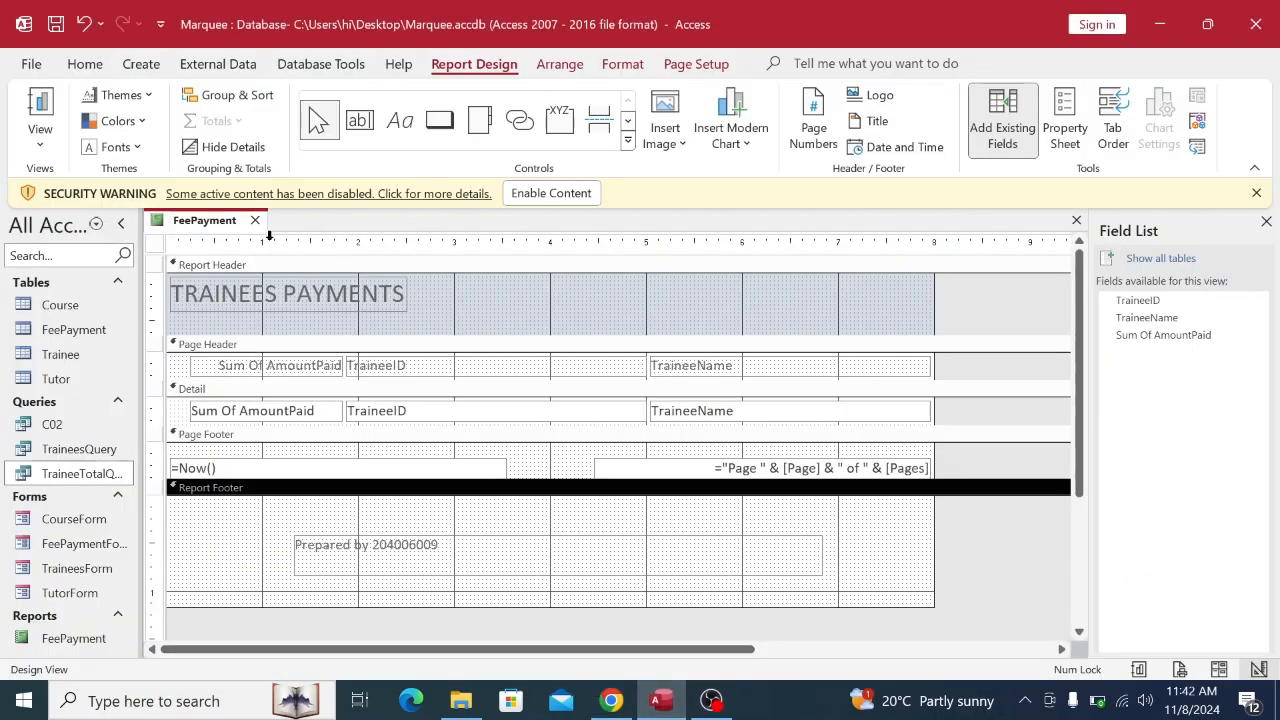
pyautogui.rightClick(216, 221)
pyautogui.click(256, 237)
# Show the FeePayment report in Report View, then return to the exam PDF in Chrome.
pyautogui.rightClick(222, 229)
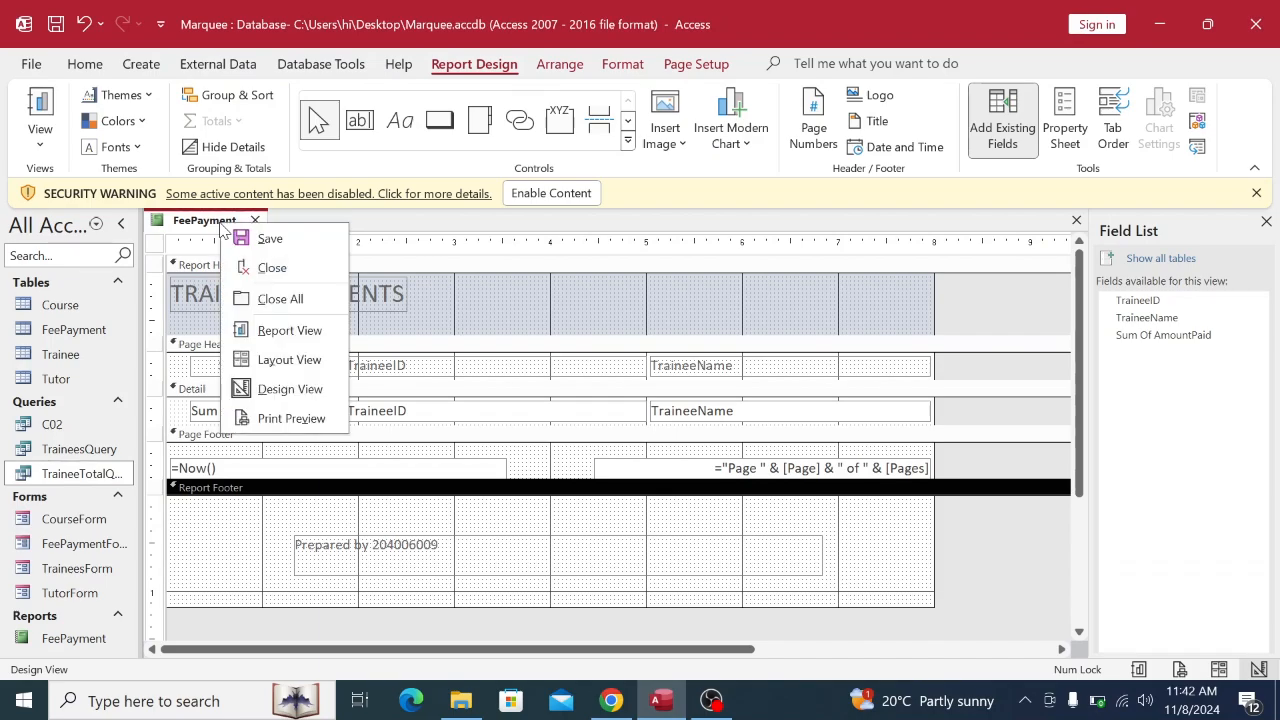
pyautogui.click(289, 333)
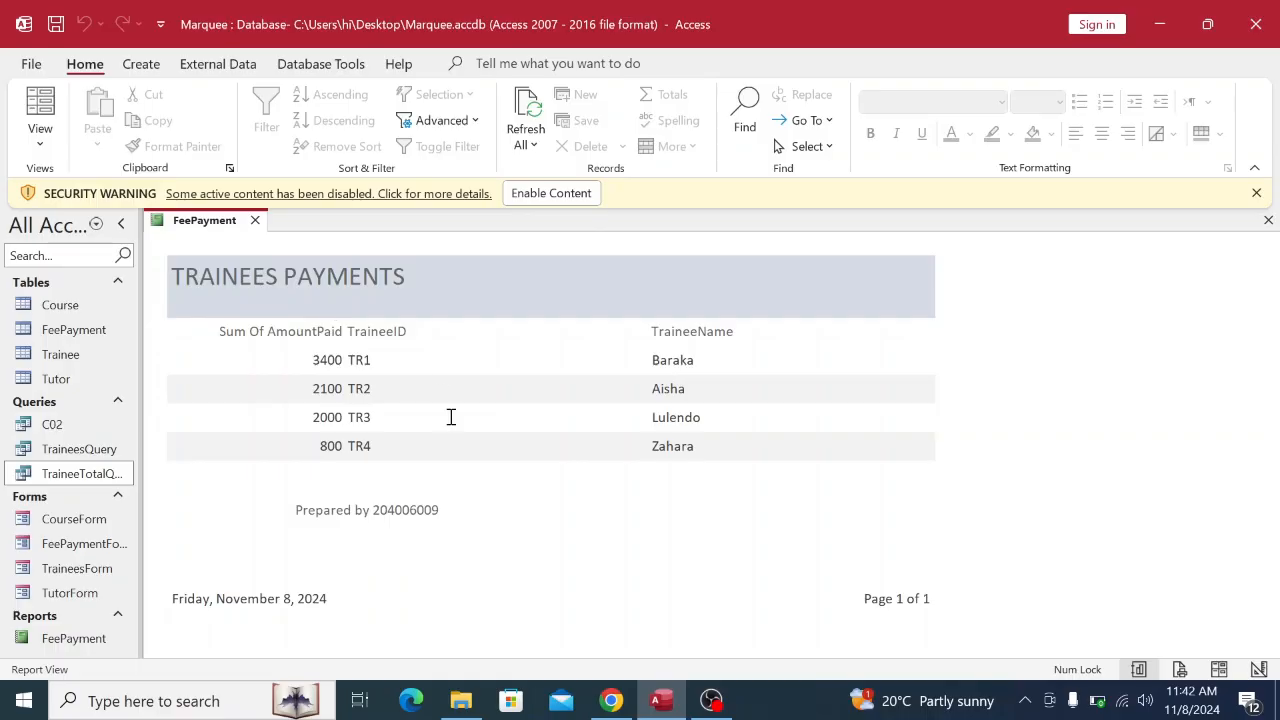
pyautogui.click(611, 700)
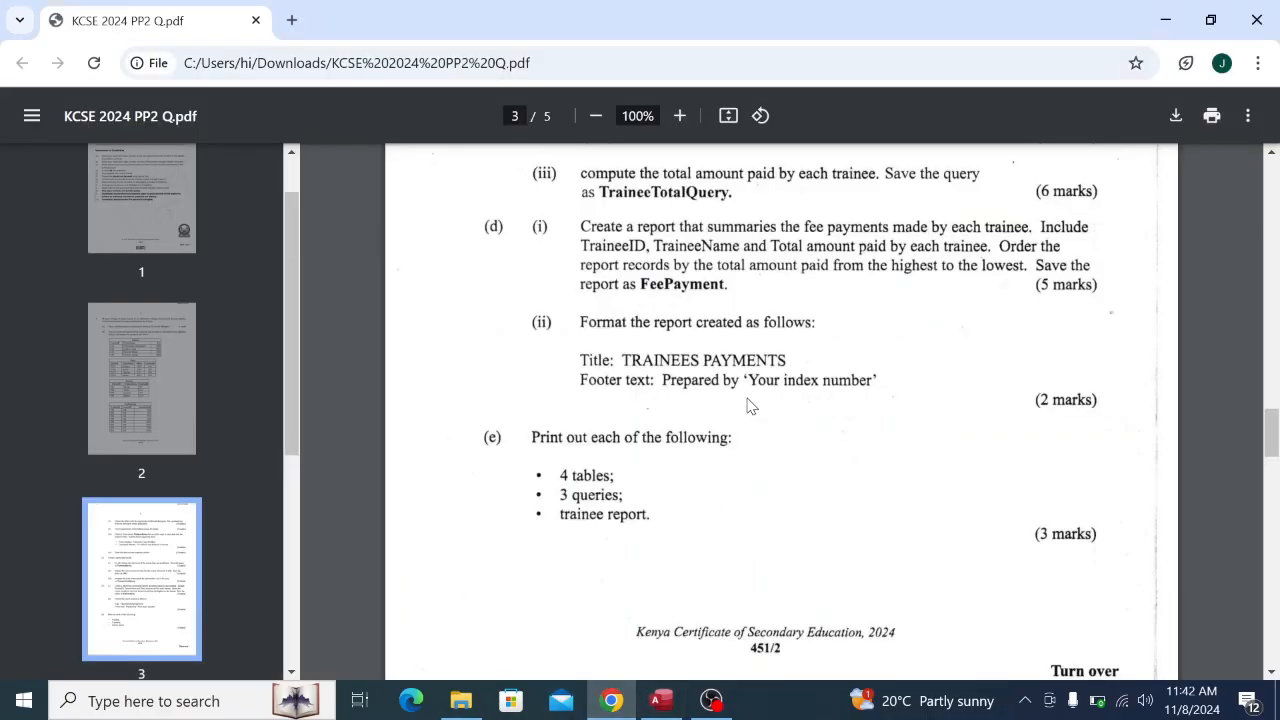
pyautogui.scroll(10, 748, 405)
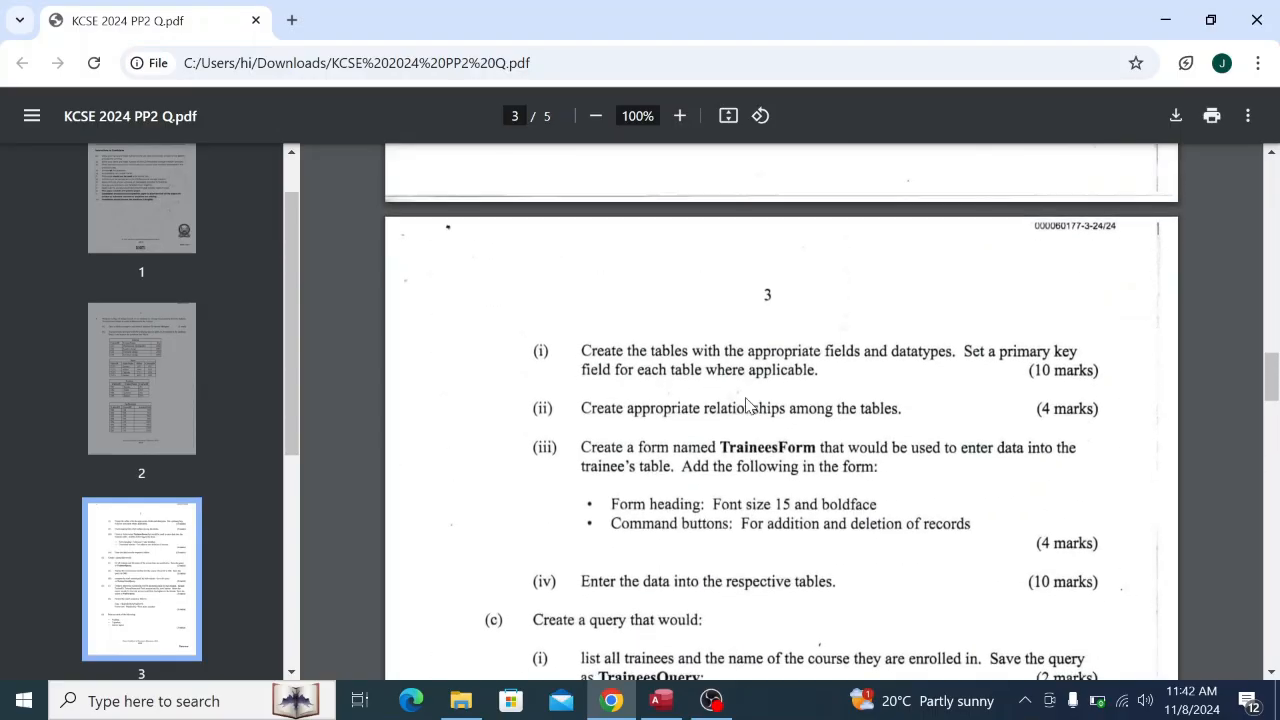
pyautogui.scroll(10, 744, 405)
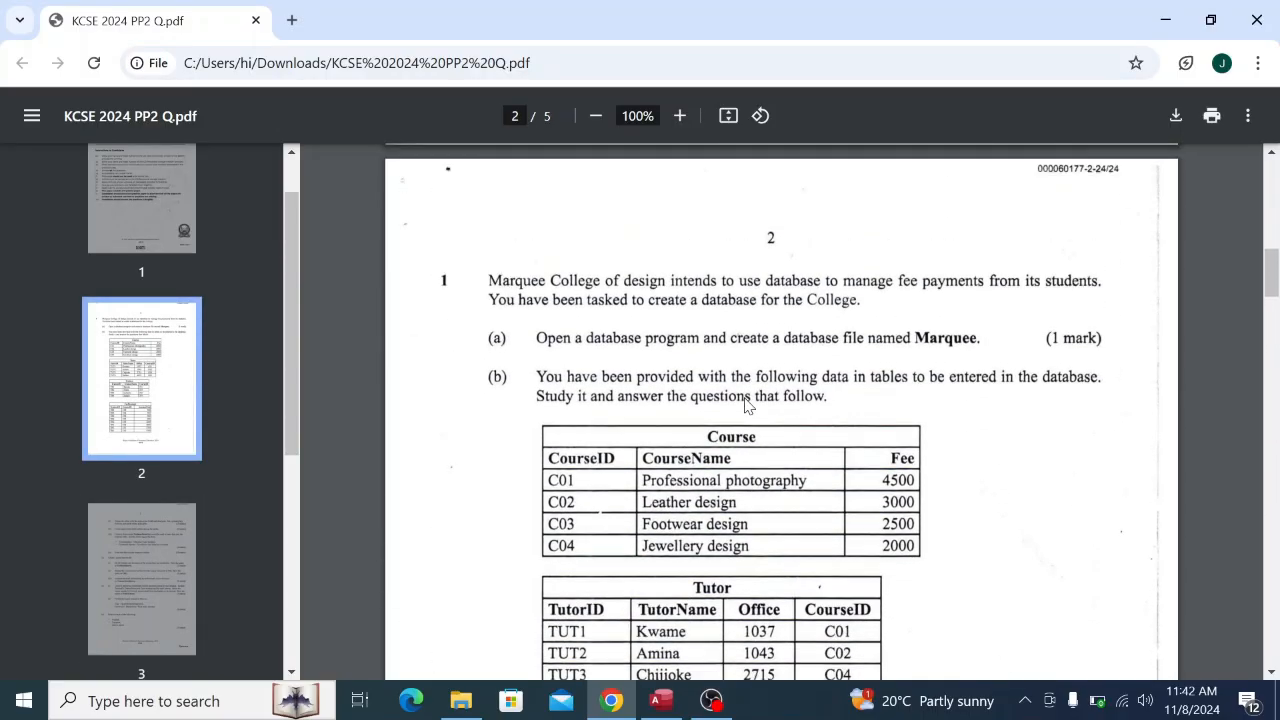
pyautogui.scroll(-6, 745, 405)
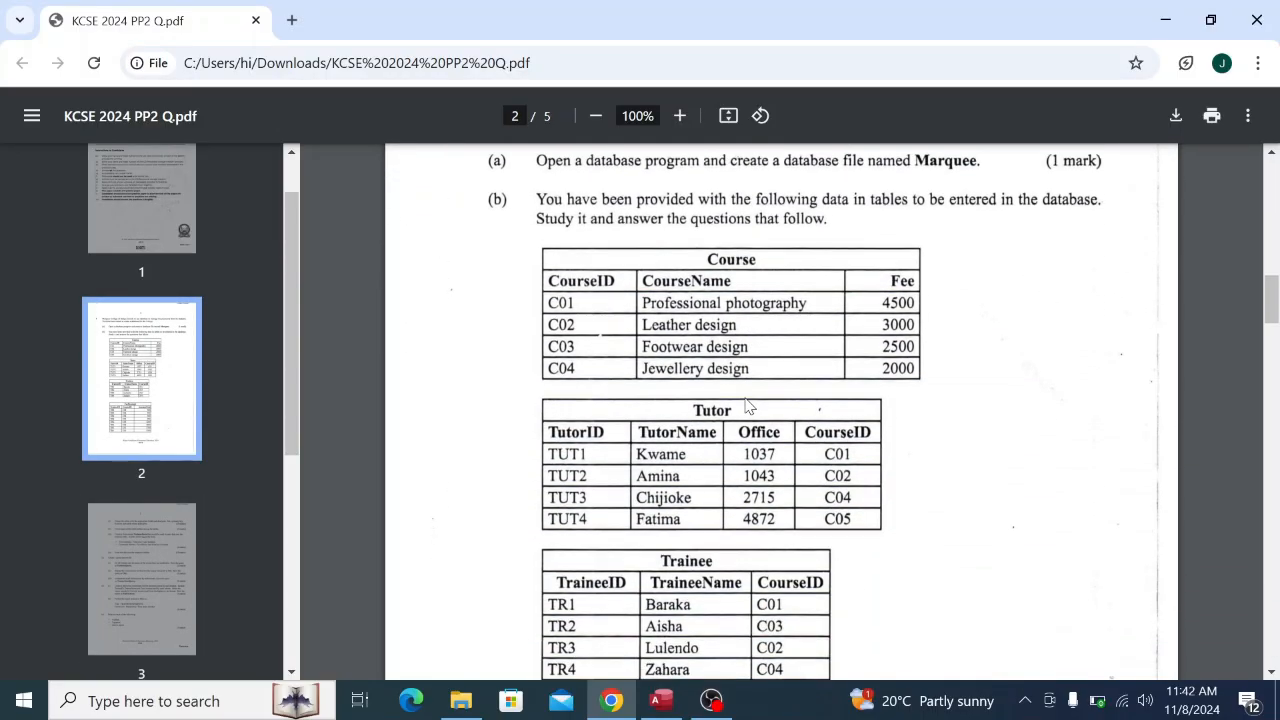
pyautogui.scroll(-10, 748, 405)
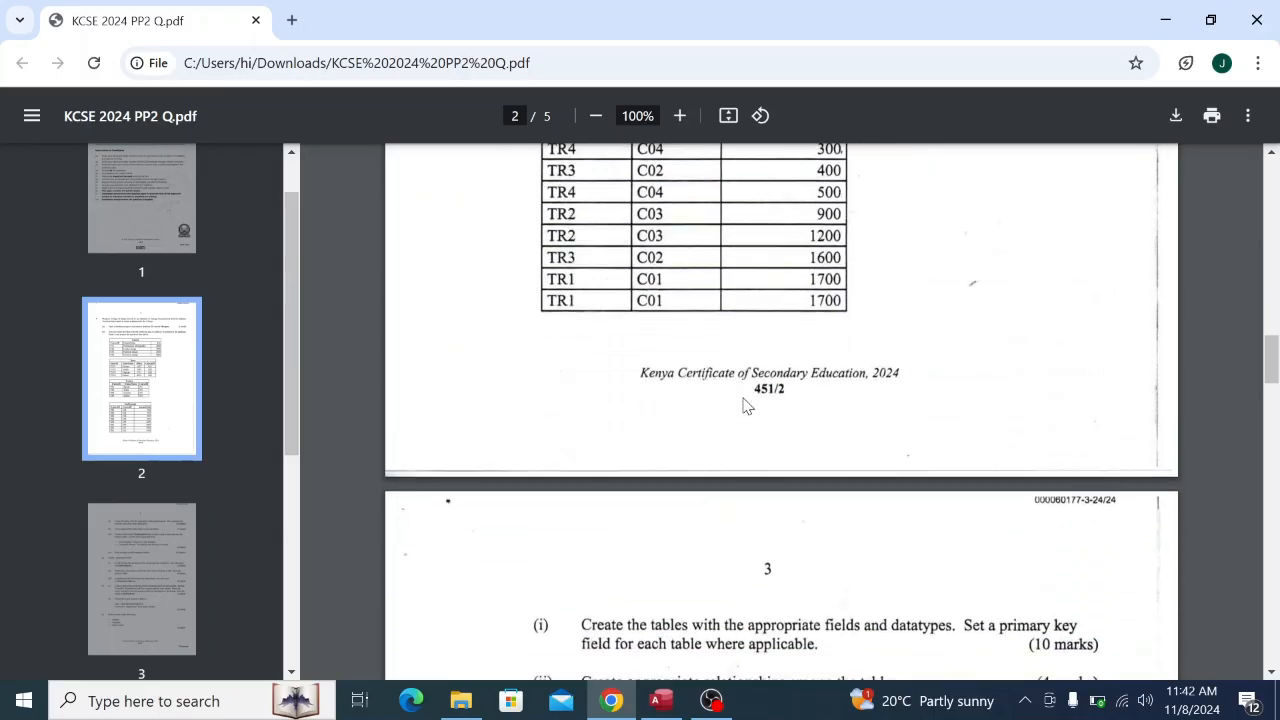
pyautogui.scroll(-3, 744, 405)
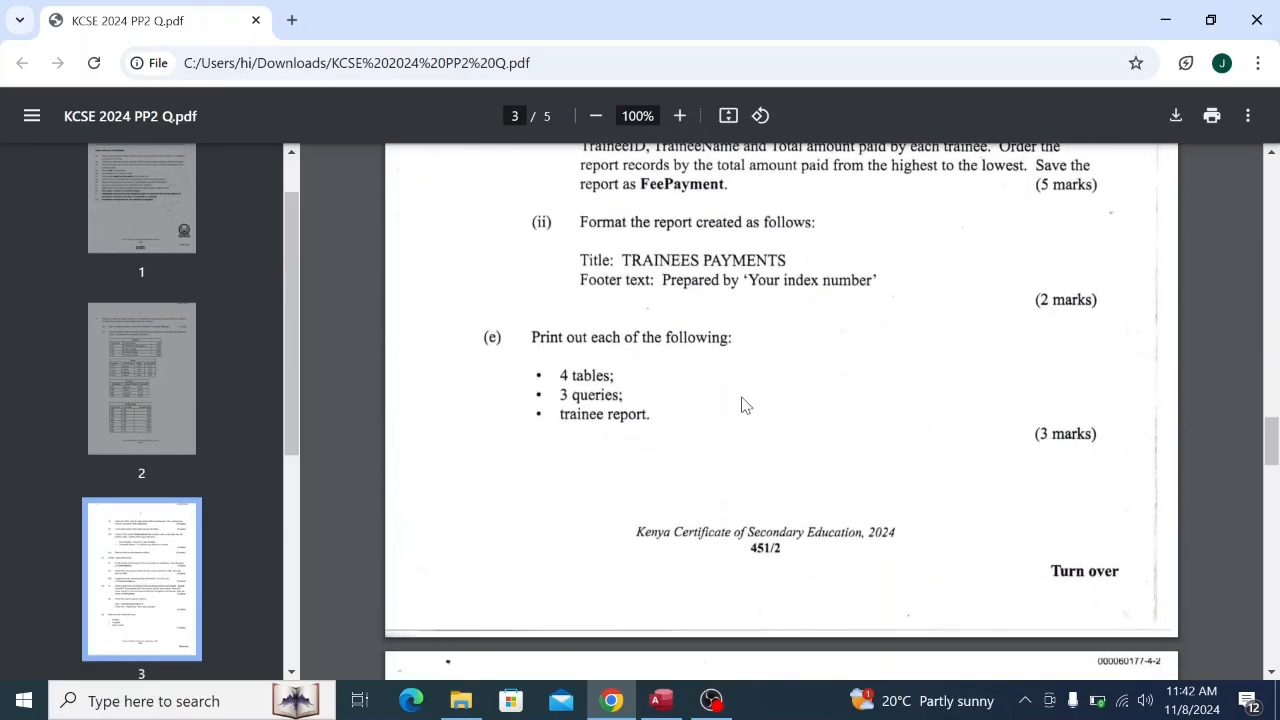
pyautogui.scroll(-3, 745, 405)
pyautogui.scroll(10, 742, 405)
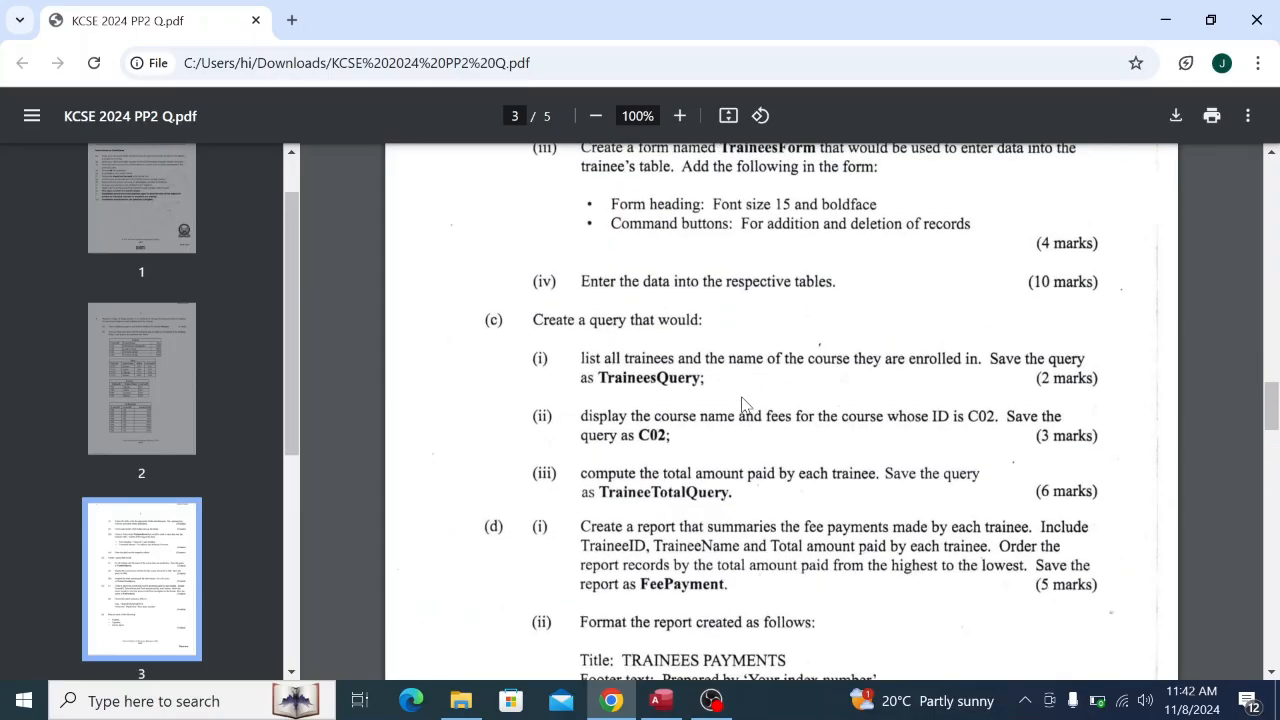
pyautogui.scroll(-2, 742, 405)
pyautogui.scroll(-2, 742, 405)
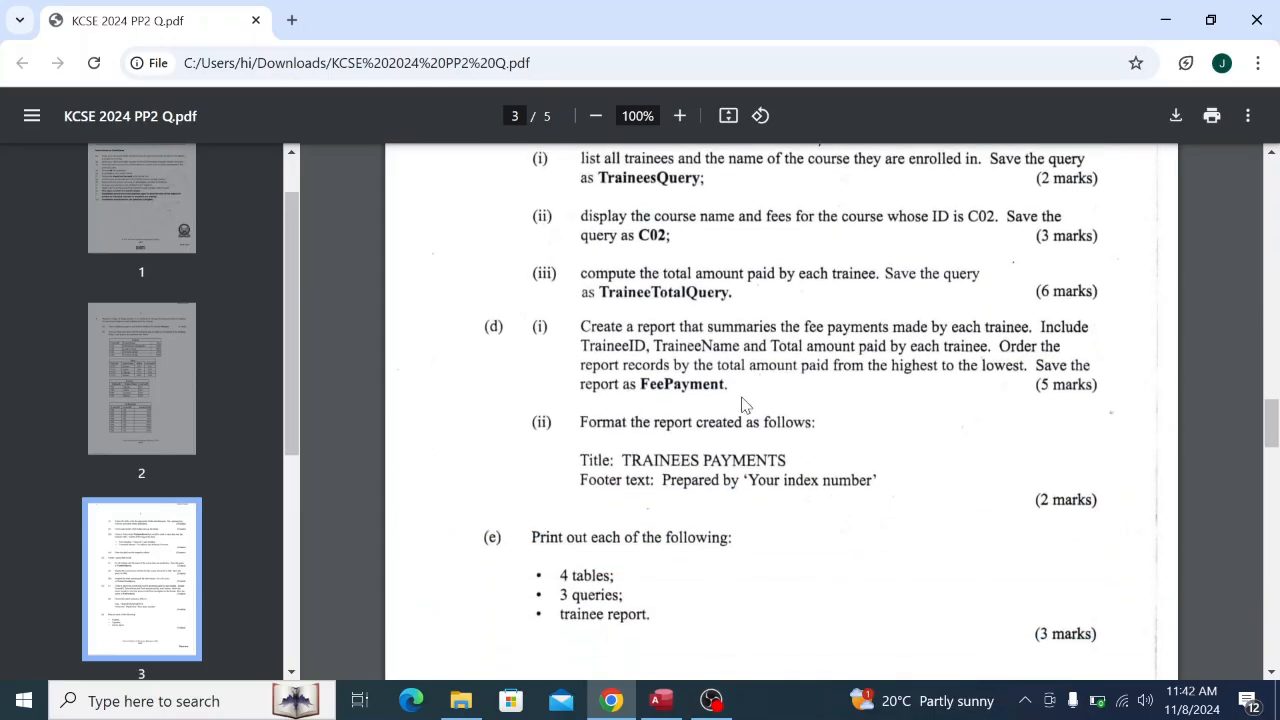
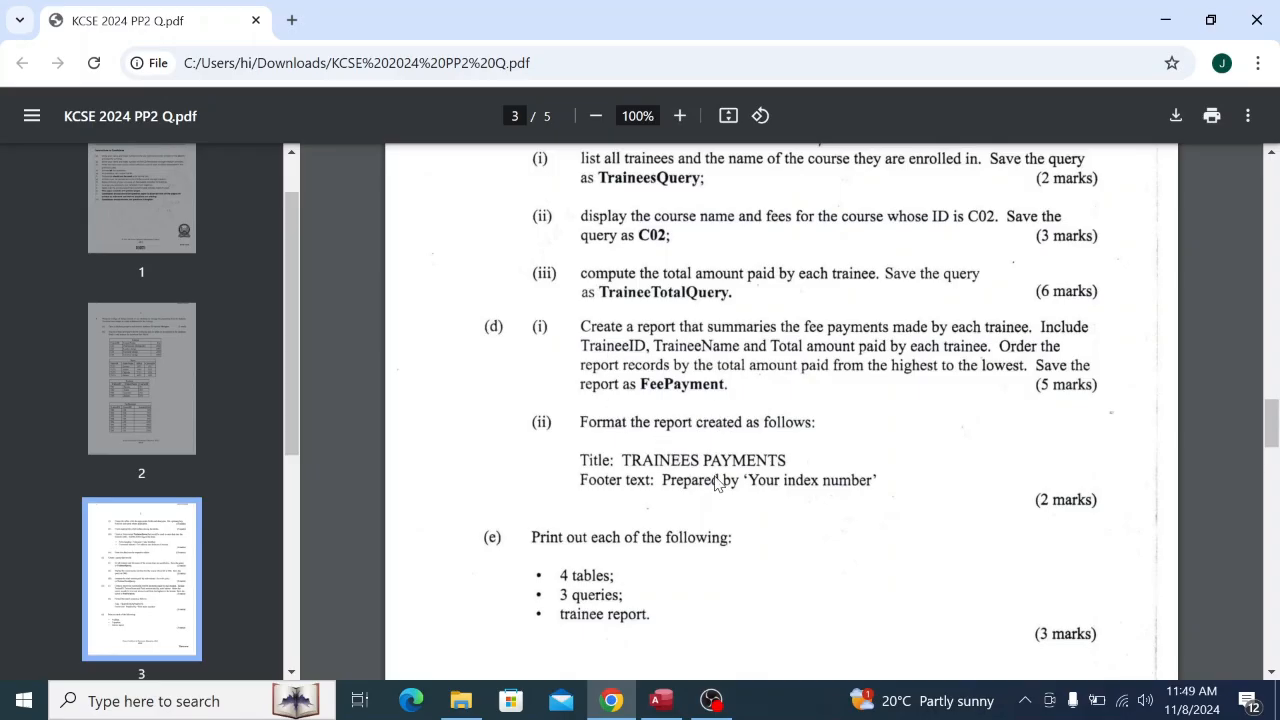
# Read part (e)'s printing requirements in the exam PDF, then switch to the Marquee database.
pyautogui.scroll(-3, 685, 510)
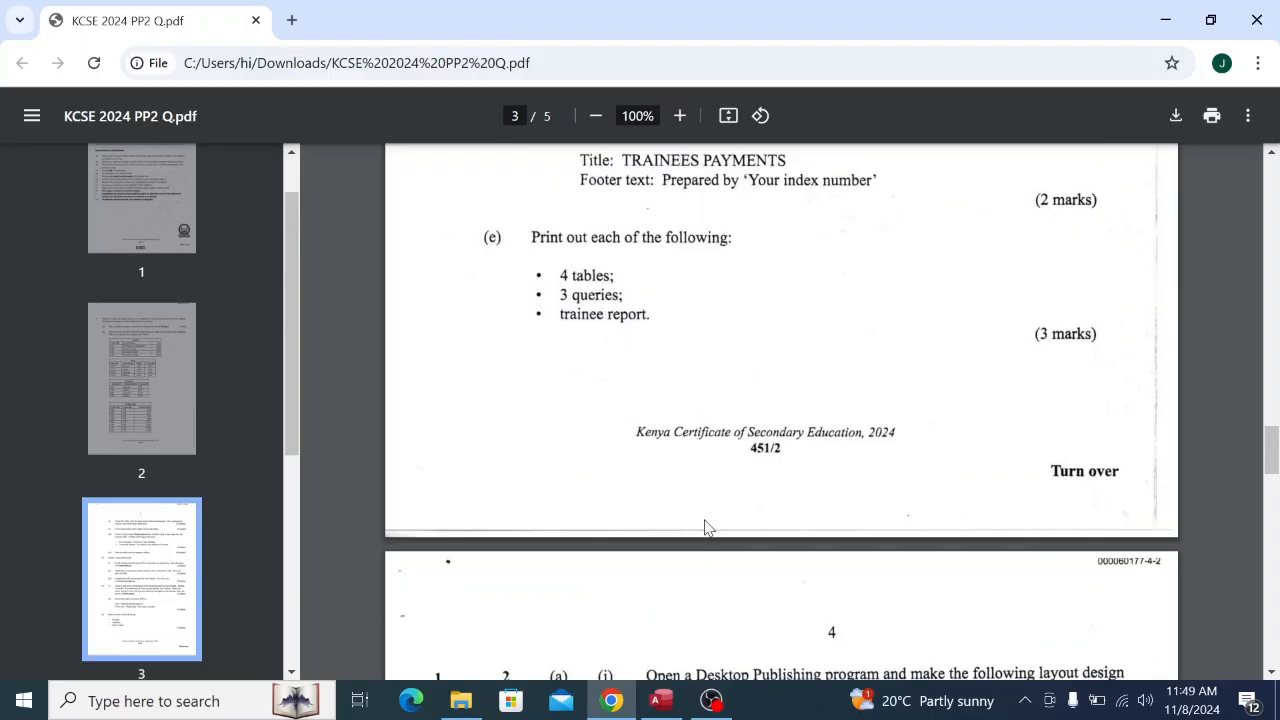
pyautogui.click(661, 700)
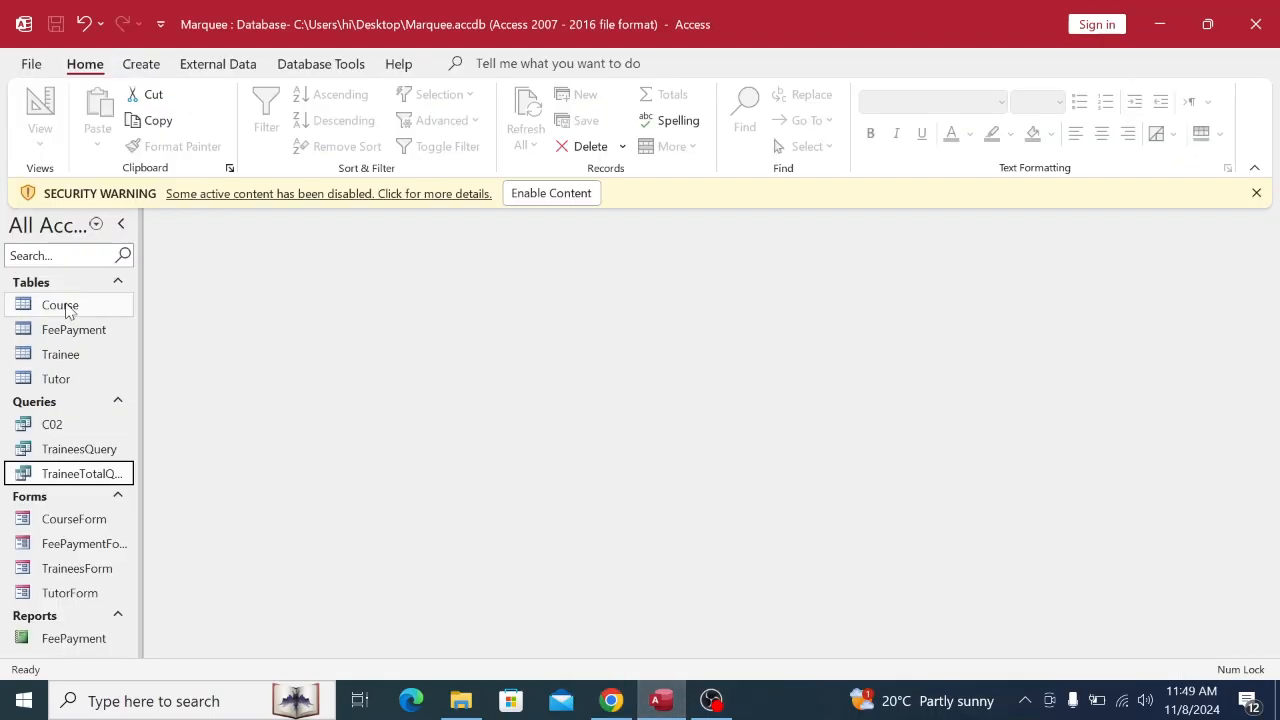
# Print the Course table to Microsoft Print to PDF, then begin closing it.
pyautogui.doubleClick(68, 311)
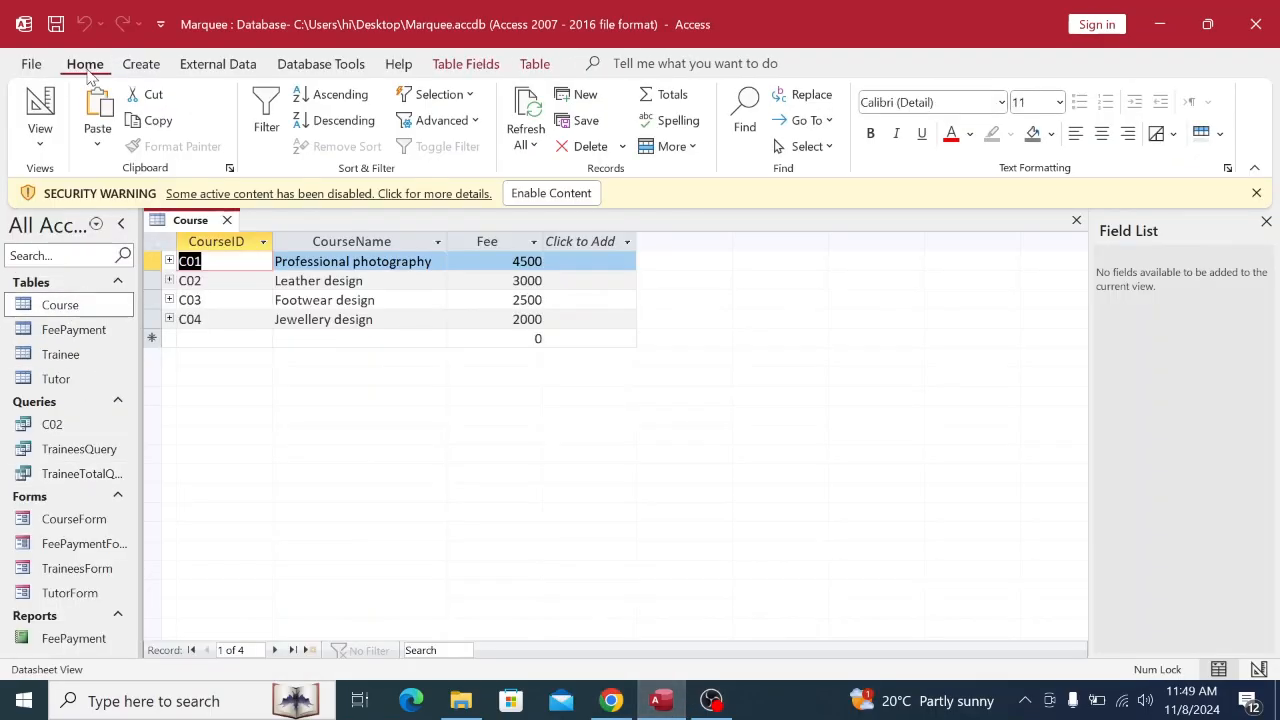
pyautogui.click(29, 68)
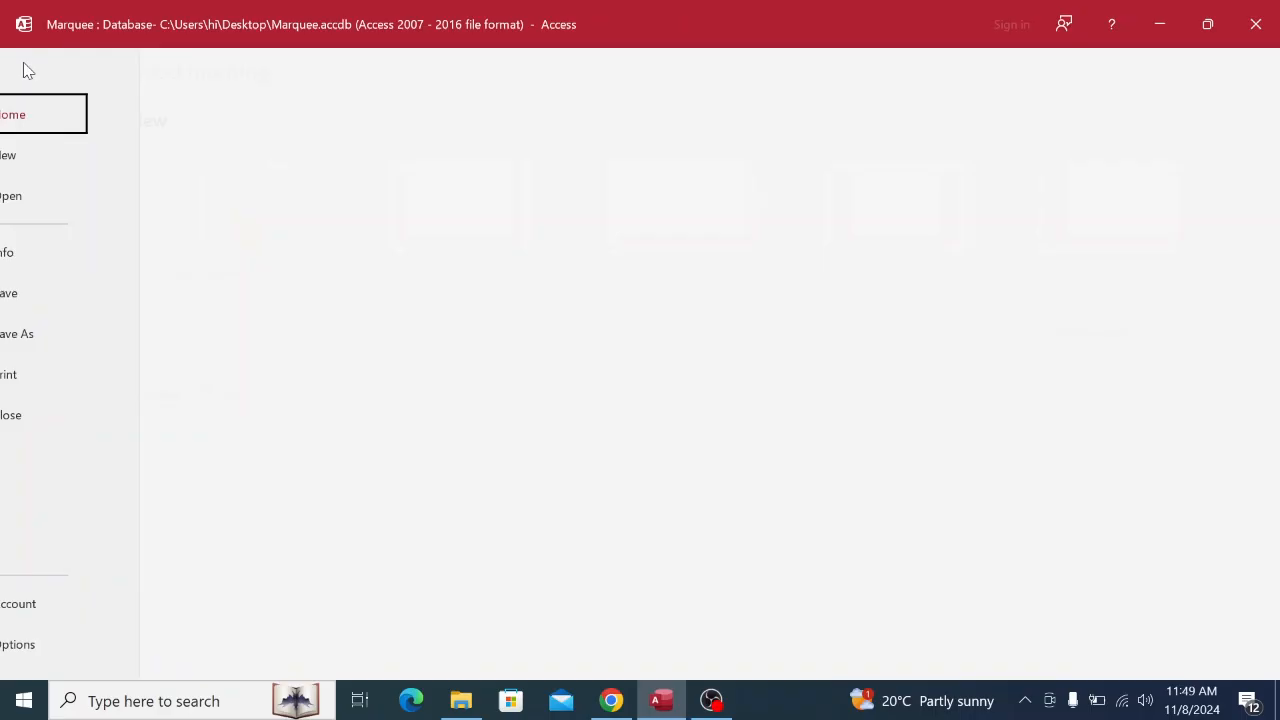
pyautogui.click(70, 380)
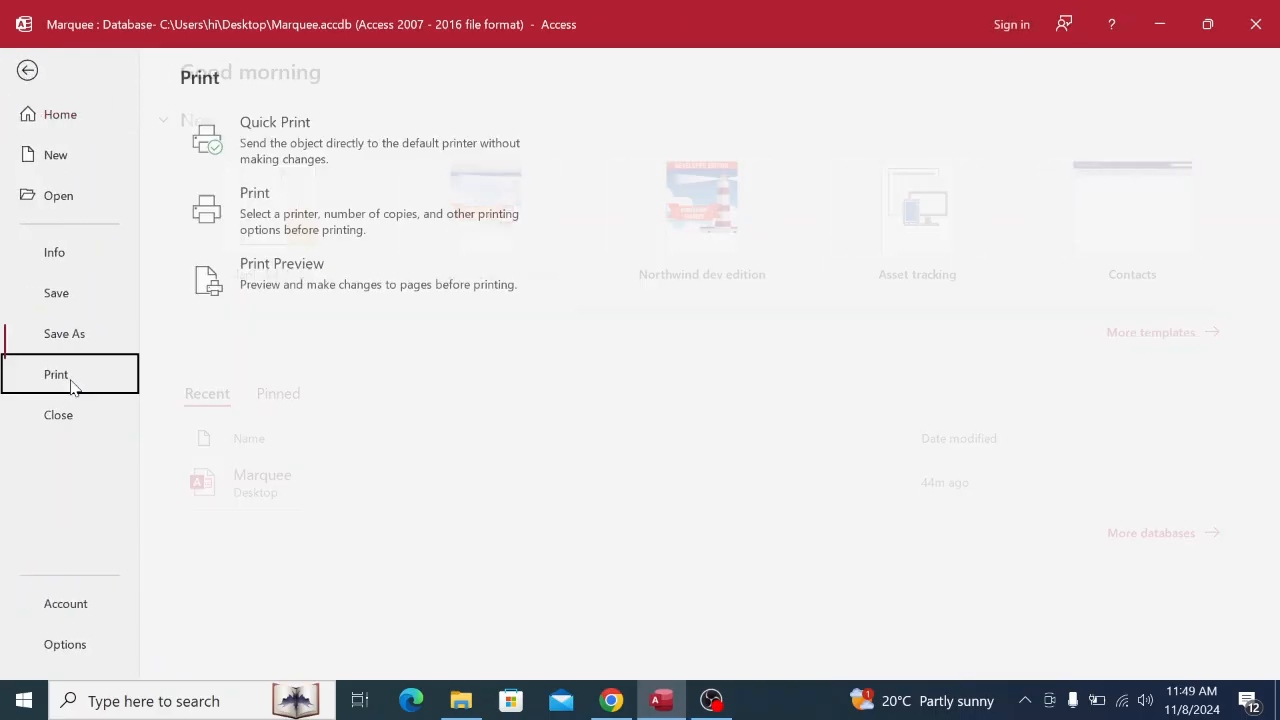
pyautogui.click(244, 231)
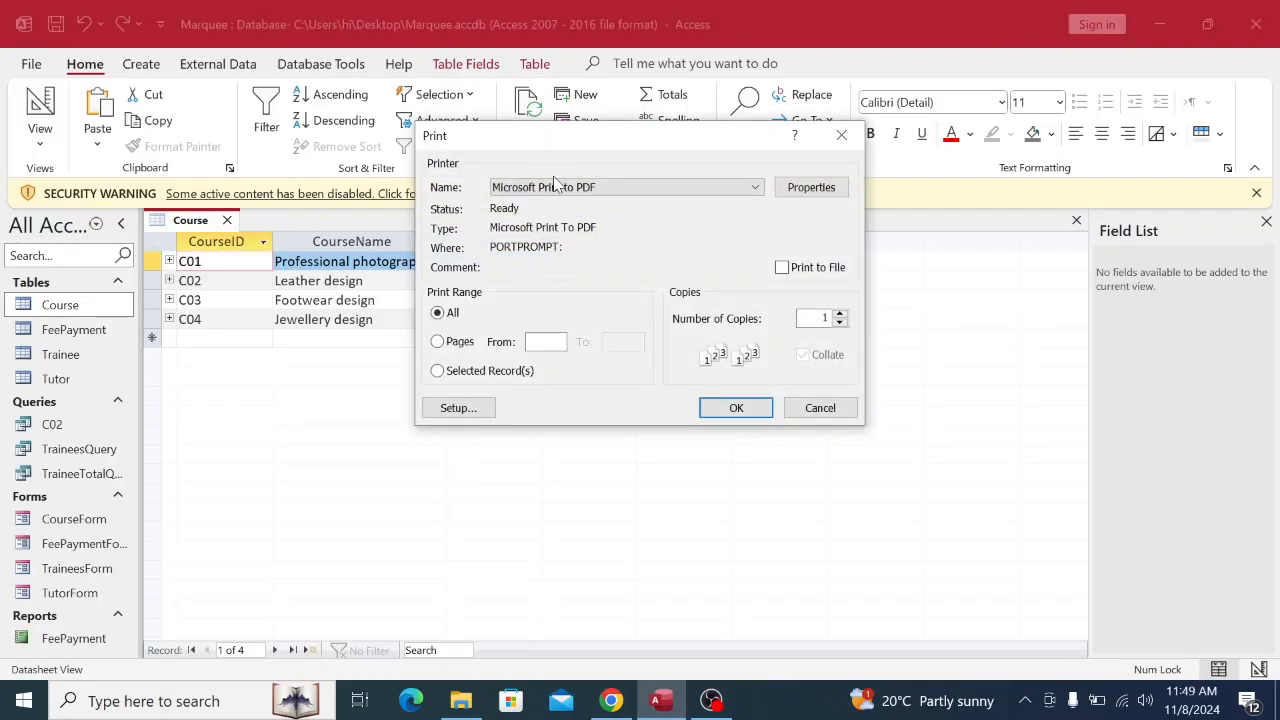
pyautogui.click(555, 187)
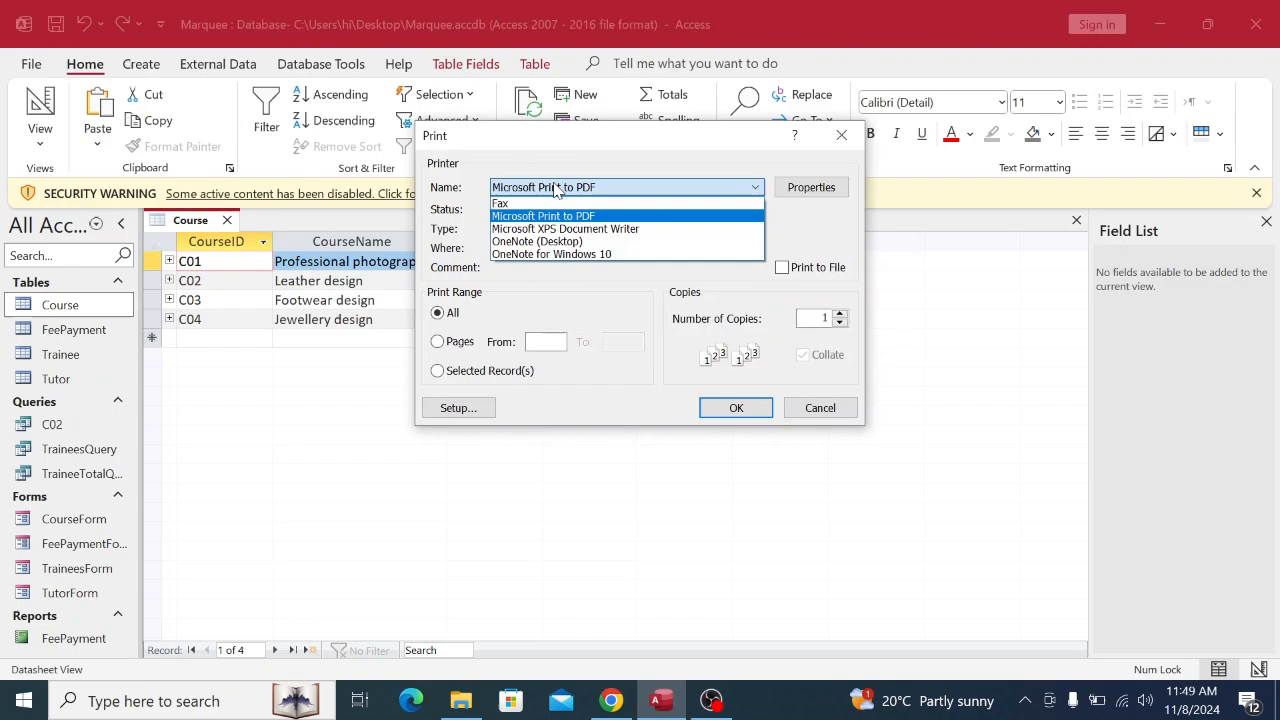
pyautogui.click(536, 216)
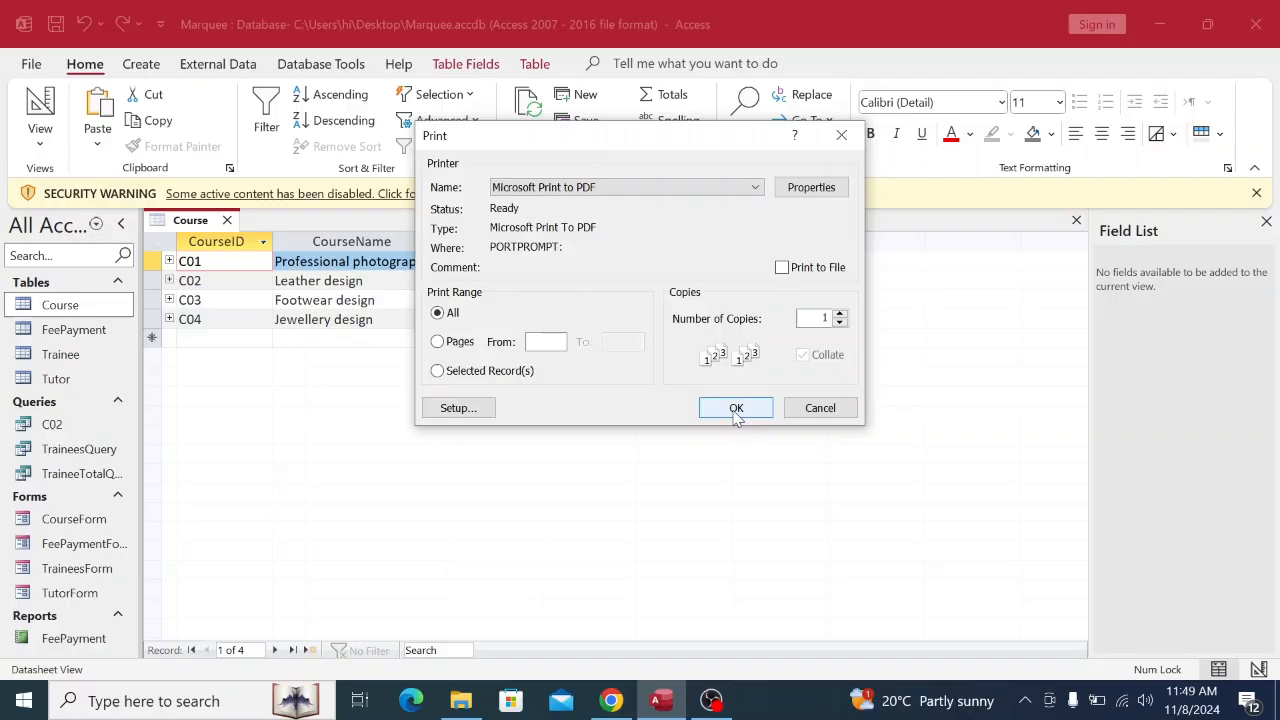
pyautogui.click(841, 134)
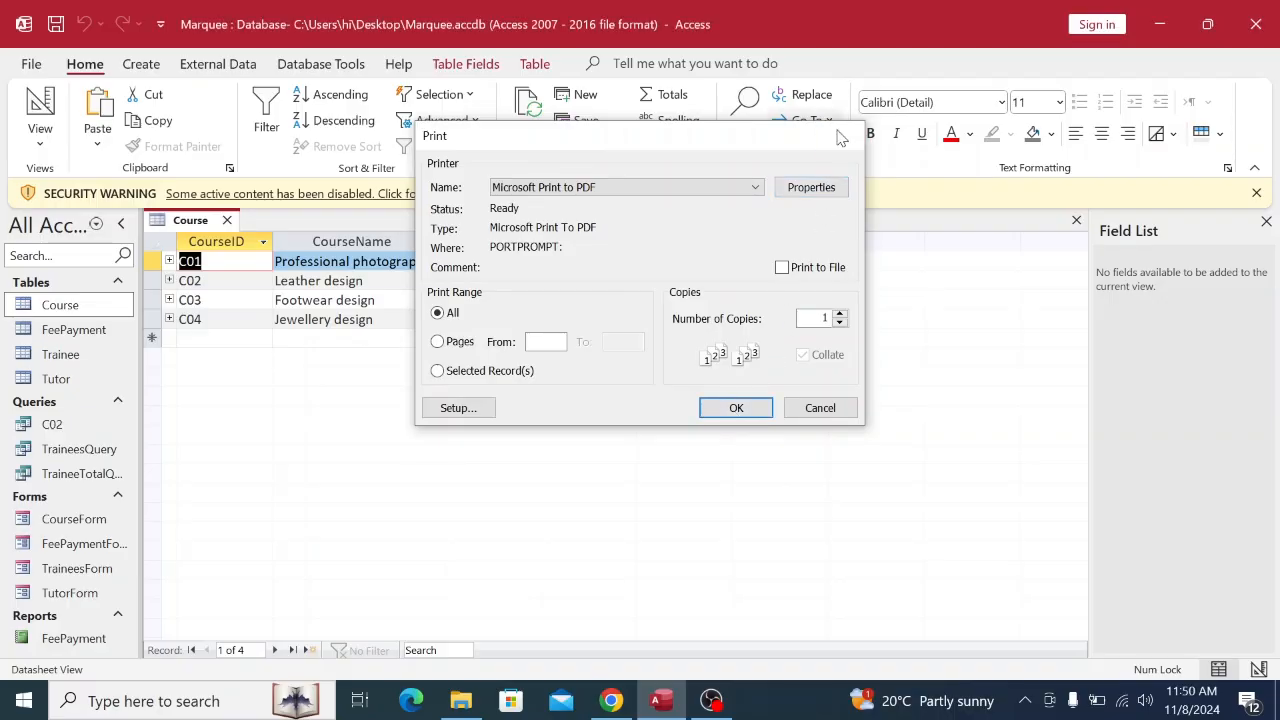
pyautogui.rightClick(184, 226)
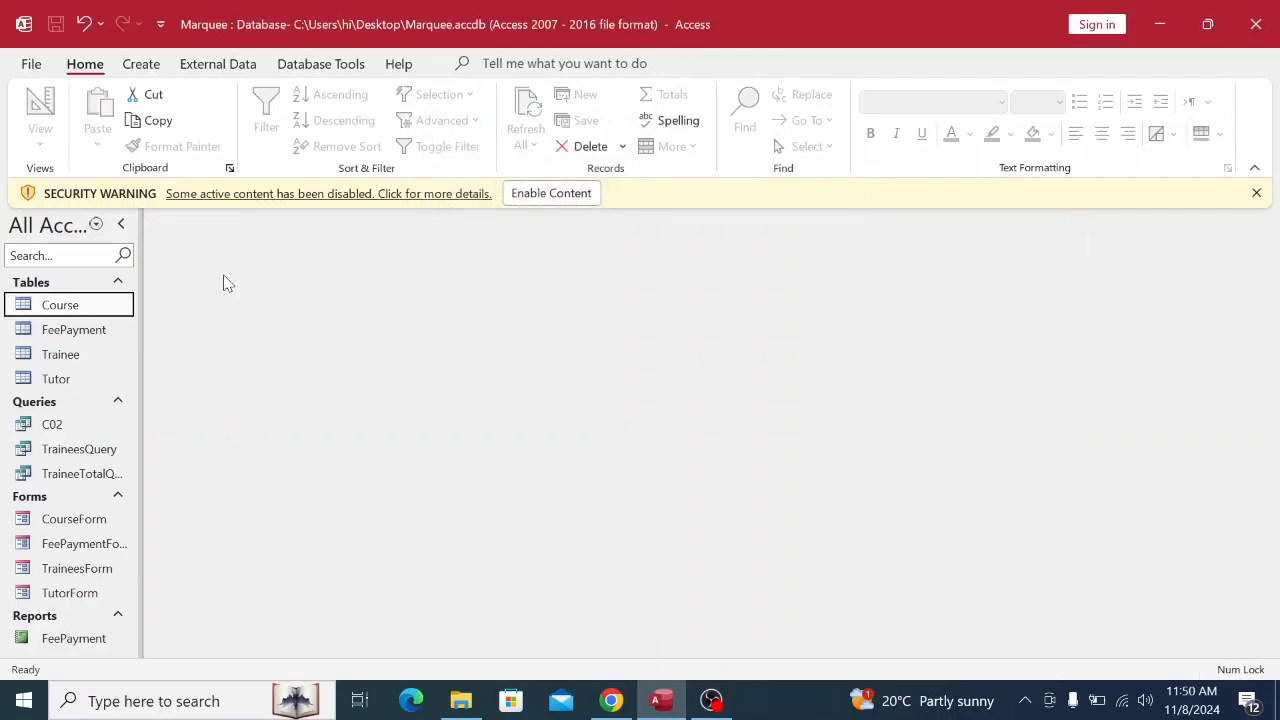
# Close the Course table and print the C02 query to Microsoft Print to PDF.
pyautogui.click(226, 264)
pyautogui.doubleClick(52, 424)
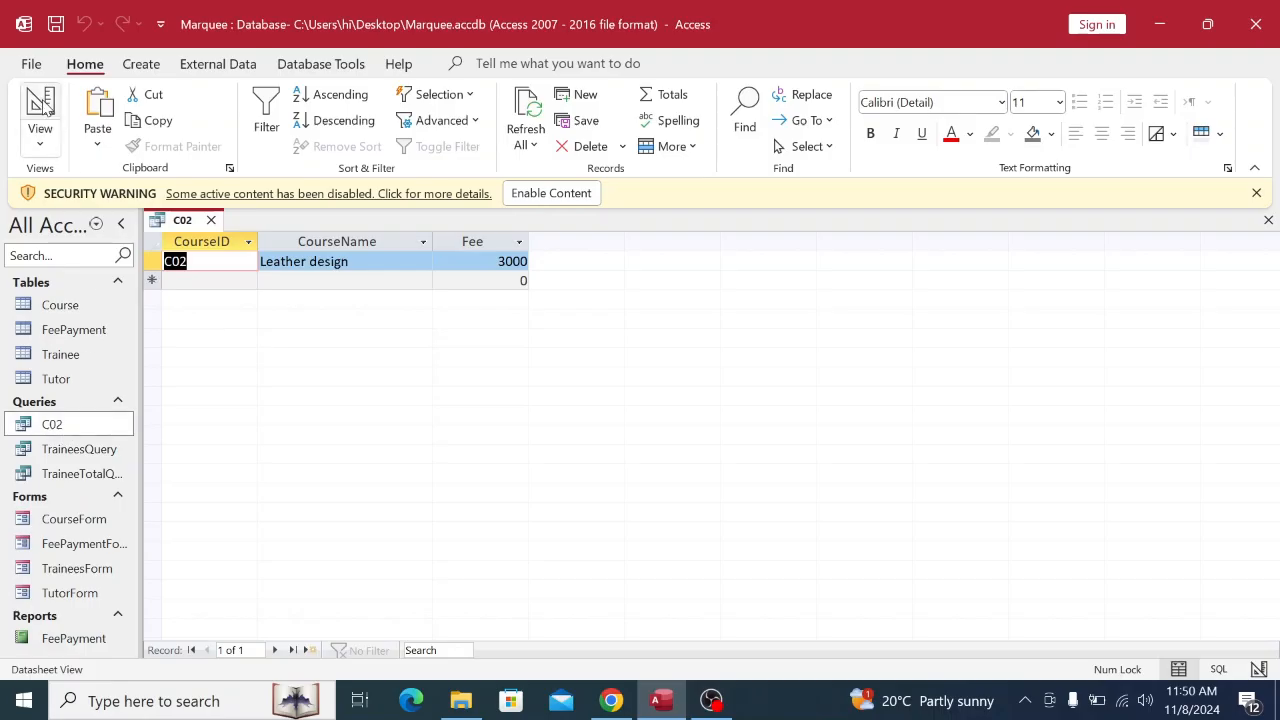
pyautogui.click(32, 64)
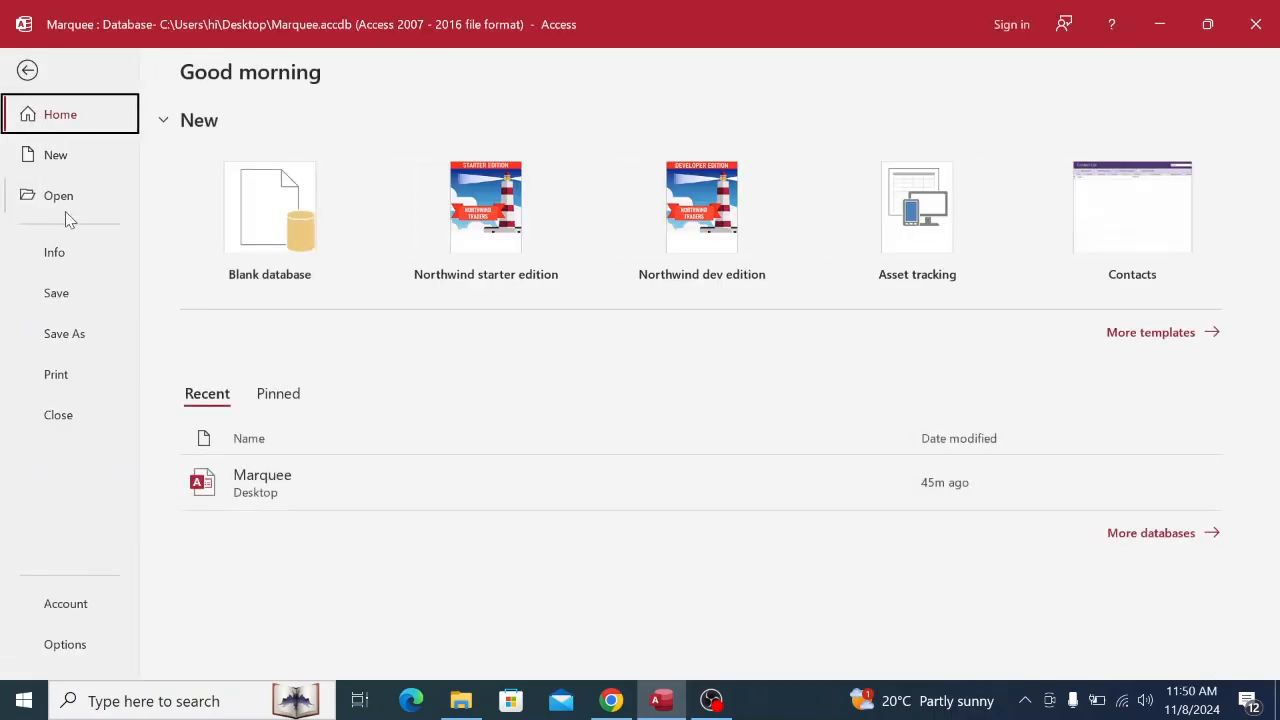
pyautogui.click(62, 377)
pyautogui.click(284, 231)
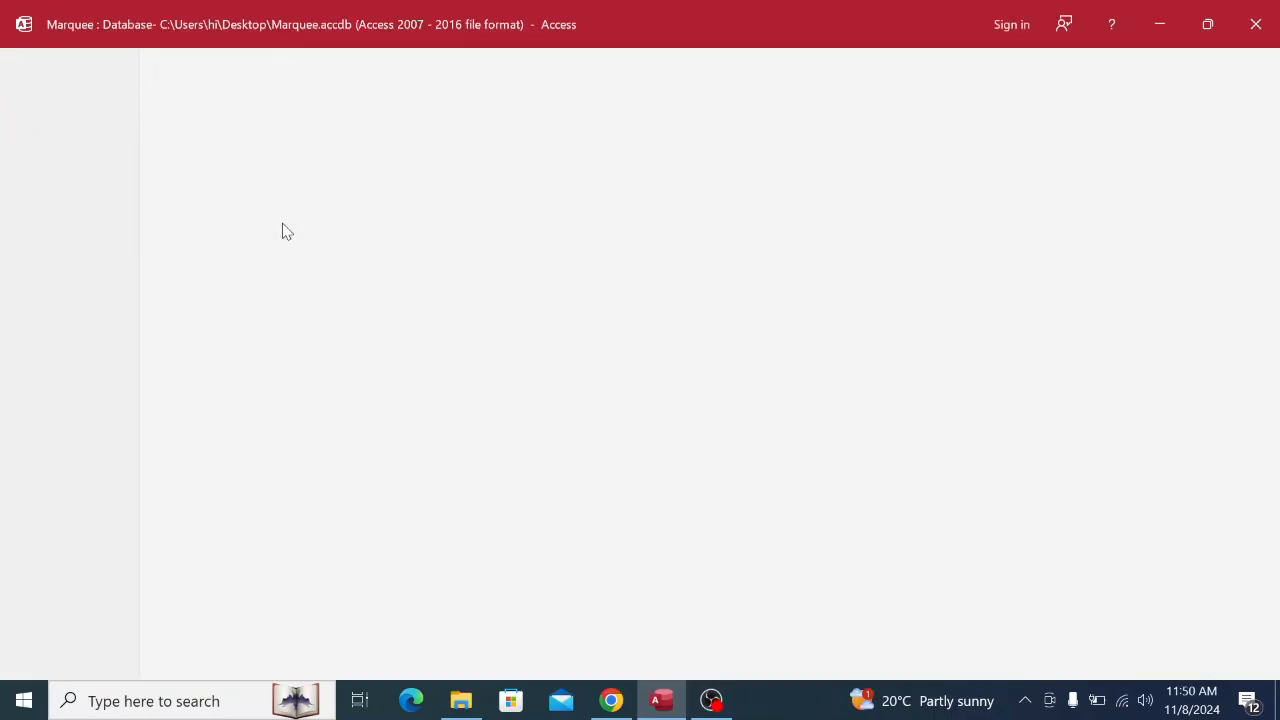
pyautogui.click(583, 189)
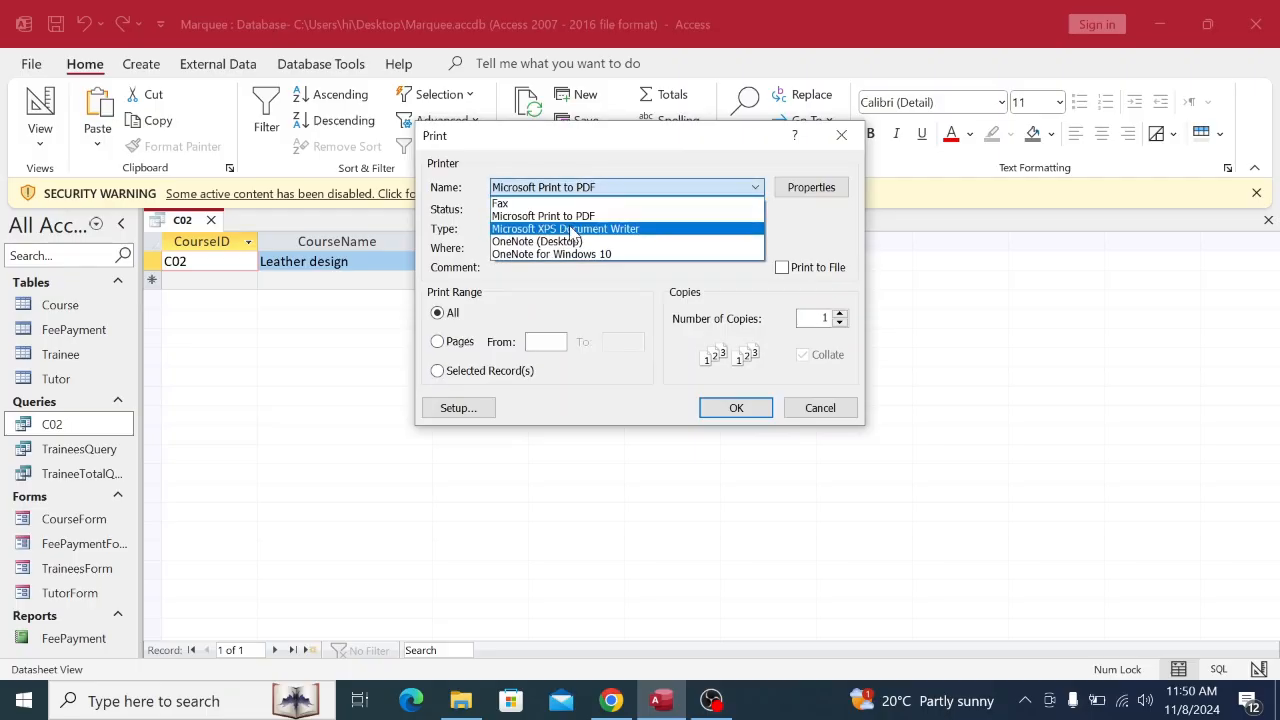
pyautogui.click(641, 215)
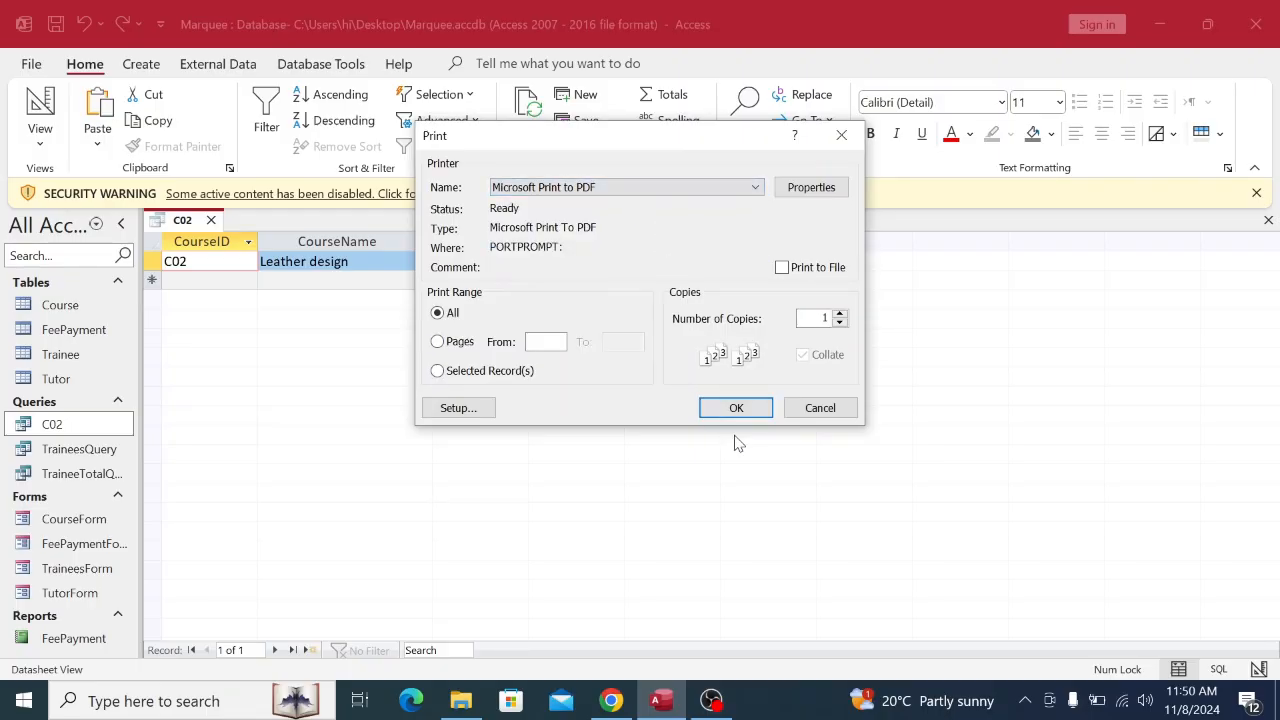
pyautogui.click(820, 408)
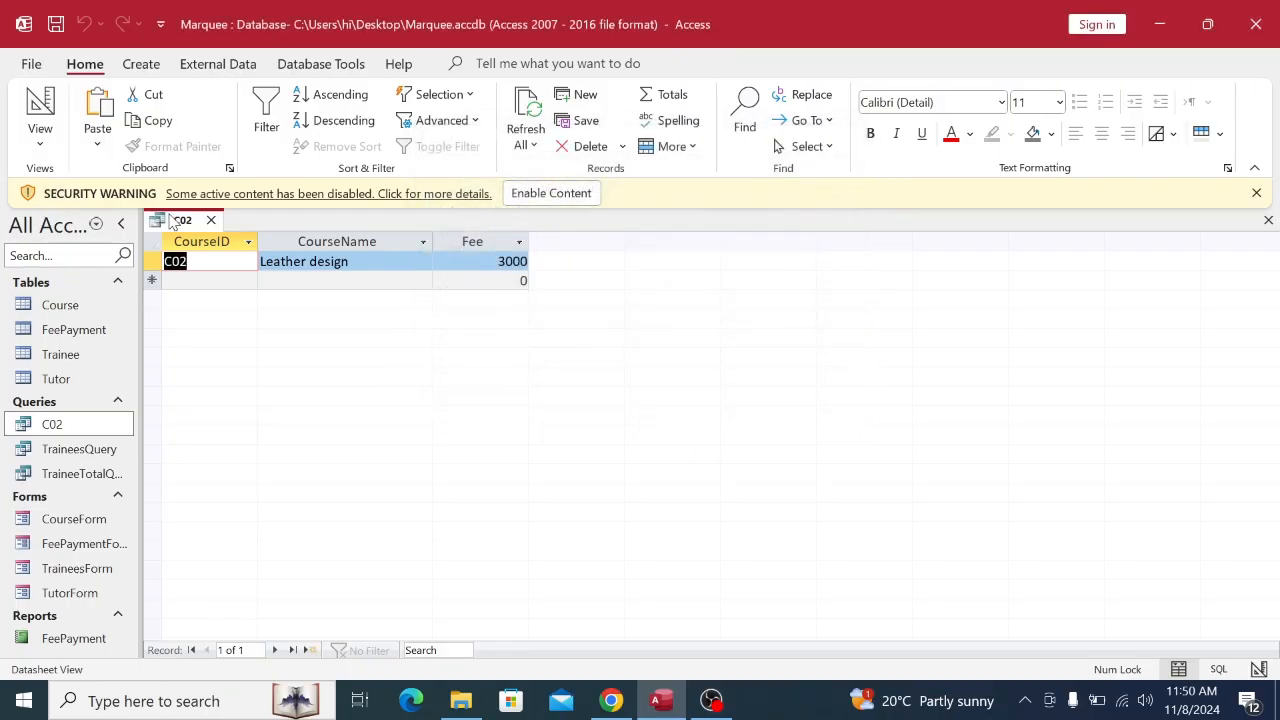
# Close the C02 query and return to the exam PDF in Chrome.
pyautogui.rightClick(167, 221)
pyautogui.click(227, 259)
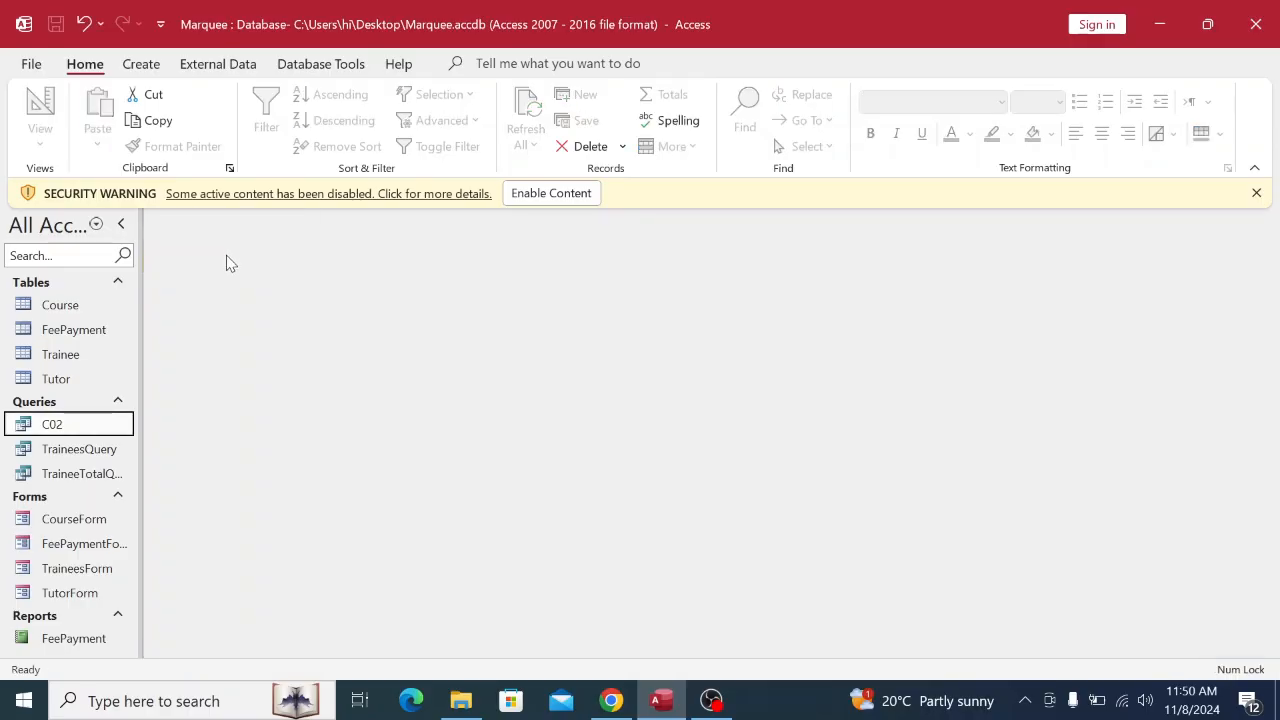
pyautogui.click(601, 708)
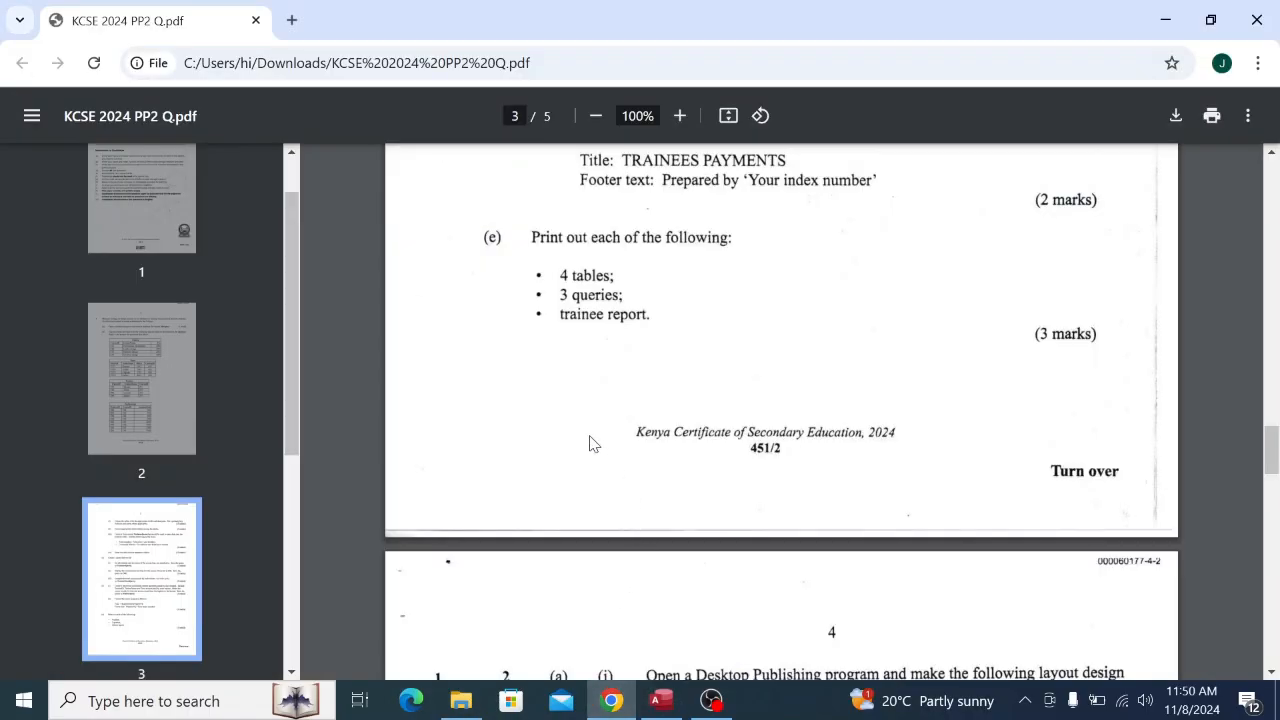
# Back in Access, open the TRAINEES PAYMENTS FeePayment report.
pyautogui.click(660, 700)
pyautogui.doubleClick(73, 638)
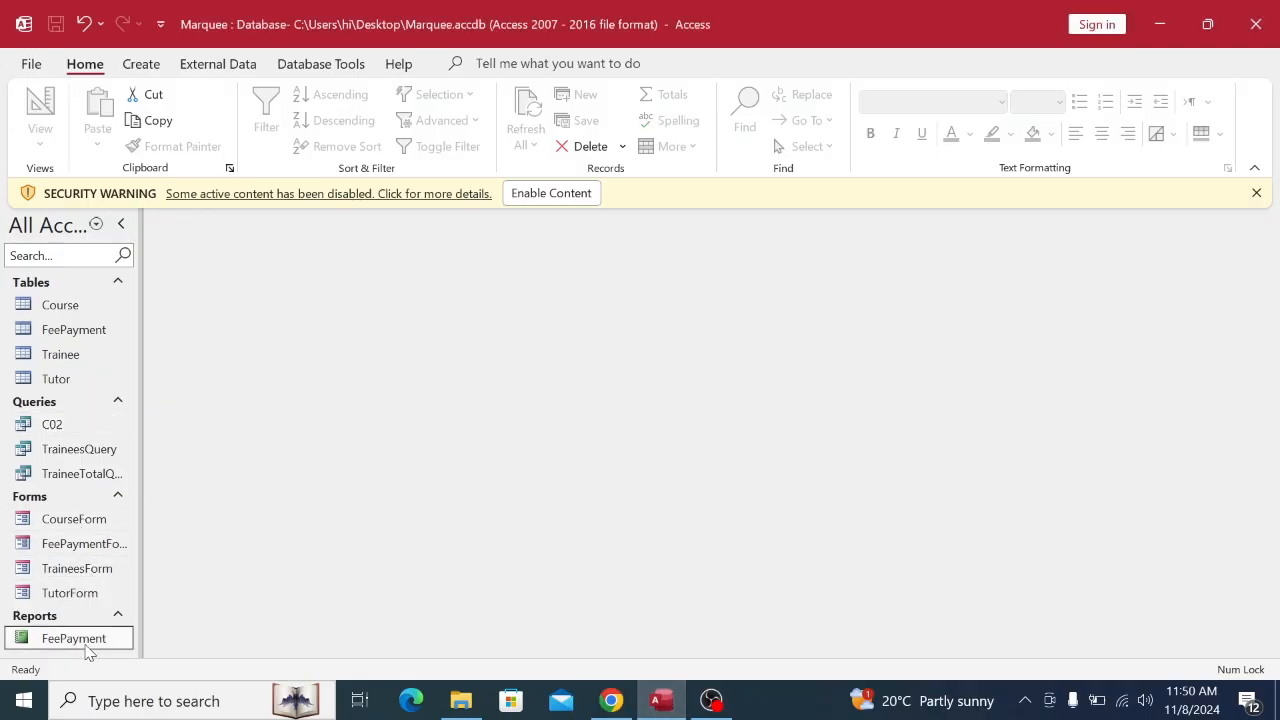
pyautogui.rightClick(205, 226)
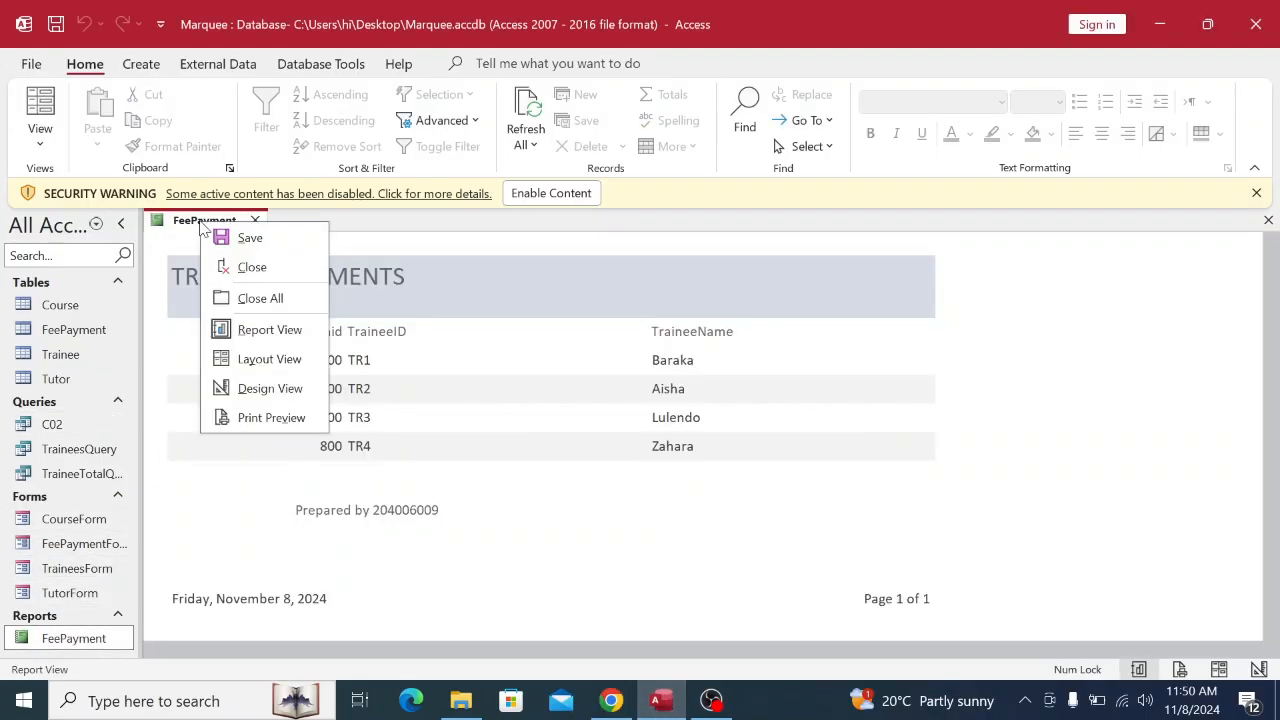
pyautogui.click(175, 238)
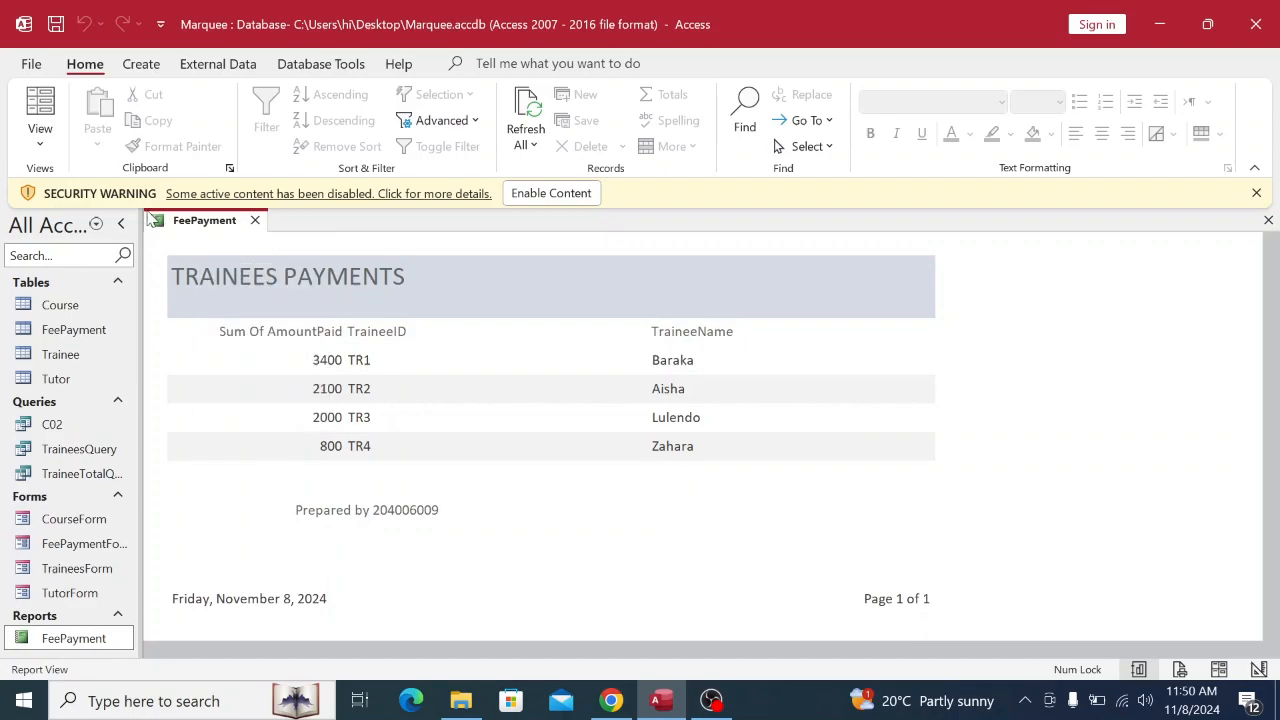
# Check the report's Microsoft Print to PDF settings, cancel without printing, and close the report.
pyautogui.click(31, 63)
pyautogui.click(74, 376)
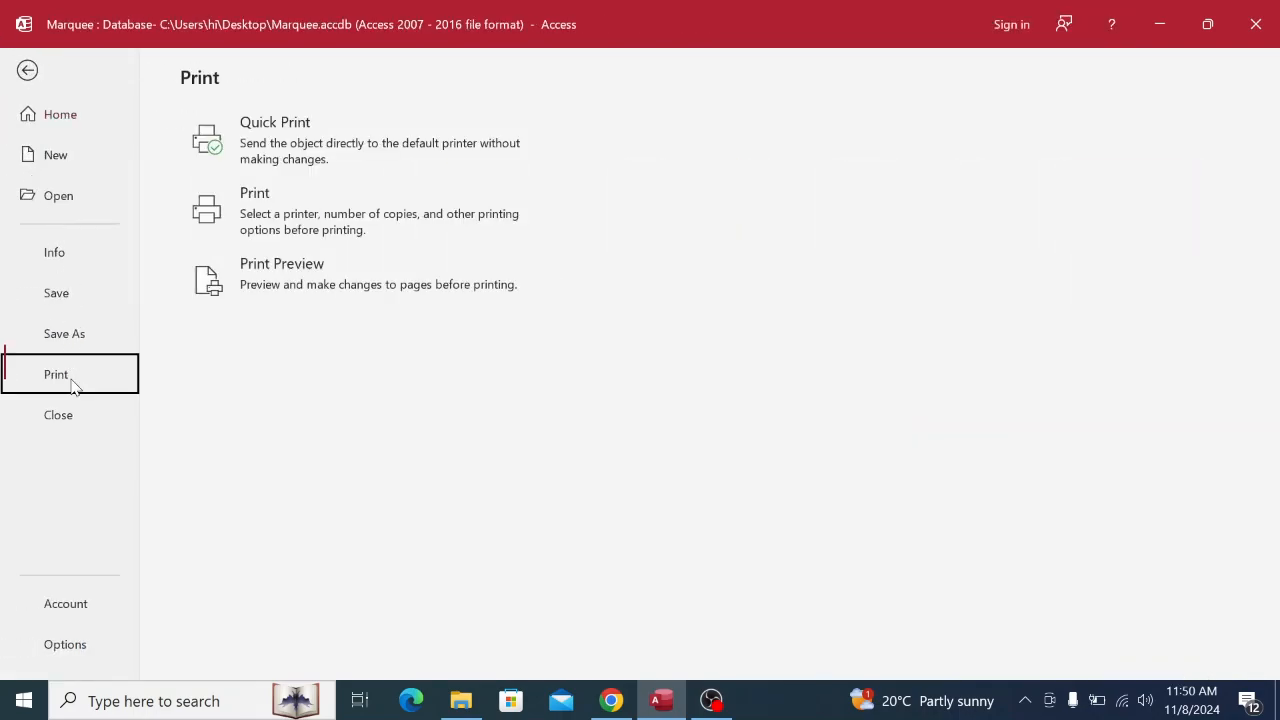
pyautogui.click(268, 229)
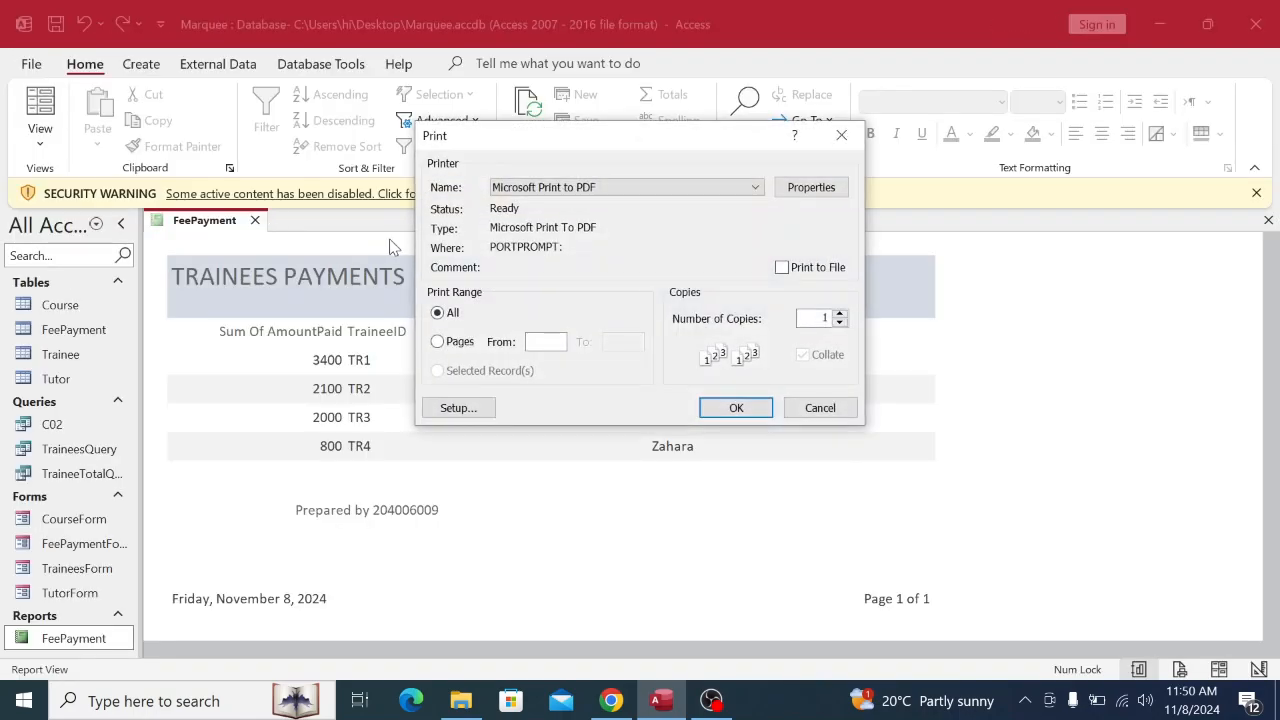
pyautogui.click(820, 408)
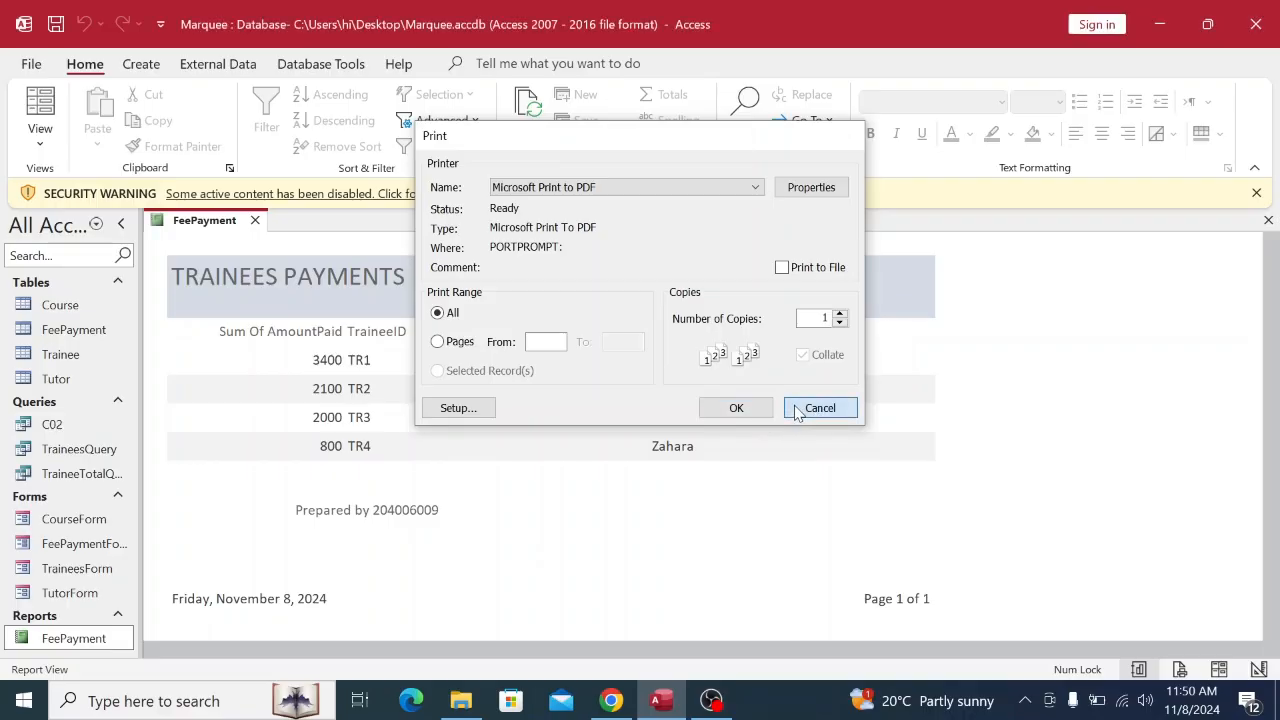
pyautogui.rightClick(174, 221)
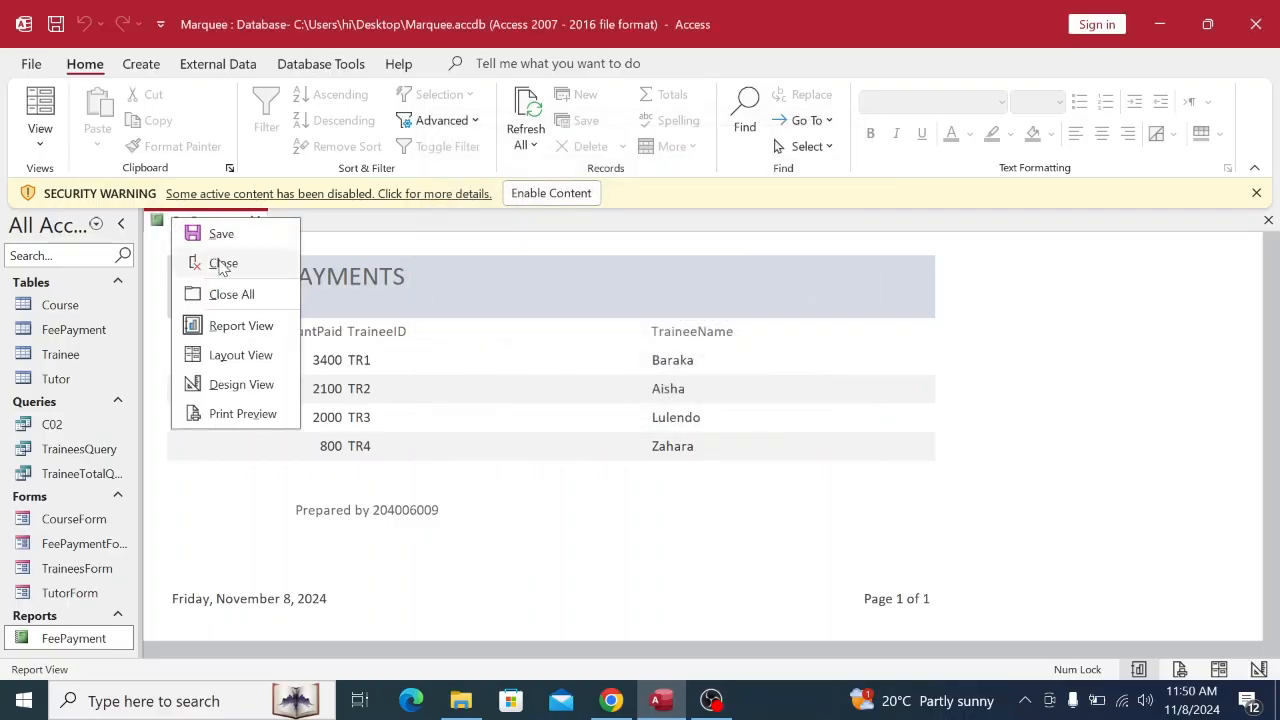
pyautogui.click(223, 266)
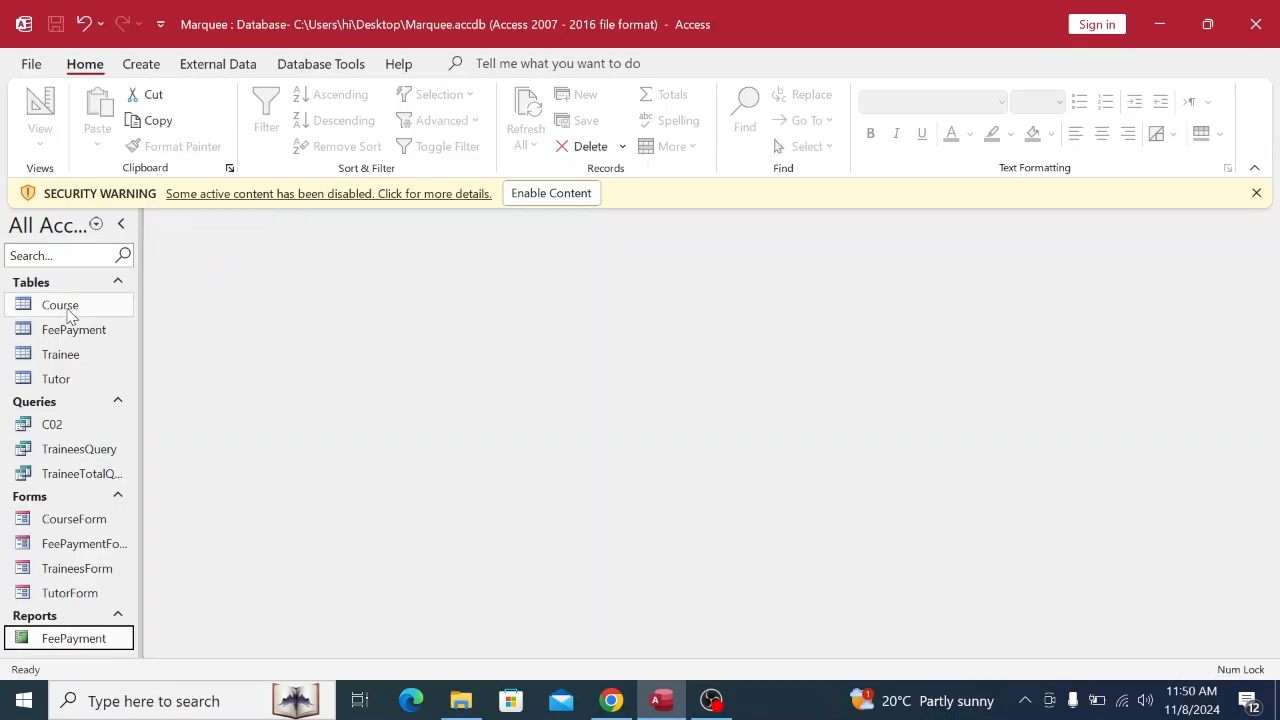
pyautogui.click(66, 312)
pyautogui.doubleClick(66, 309)
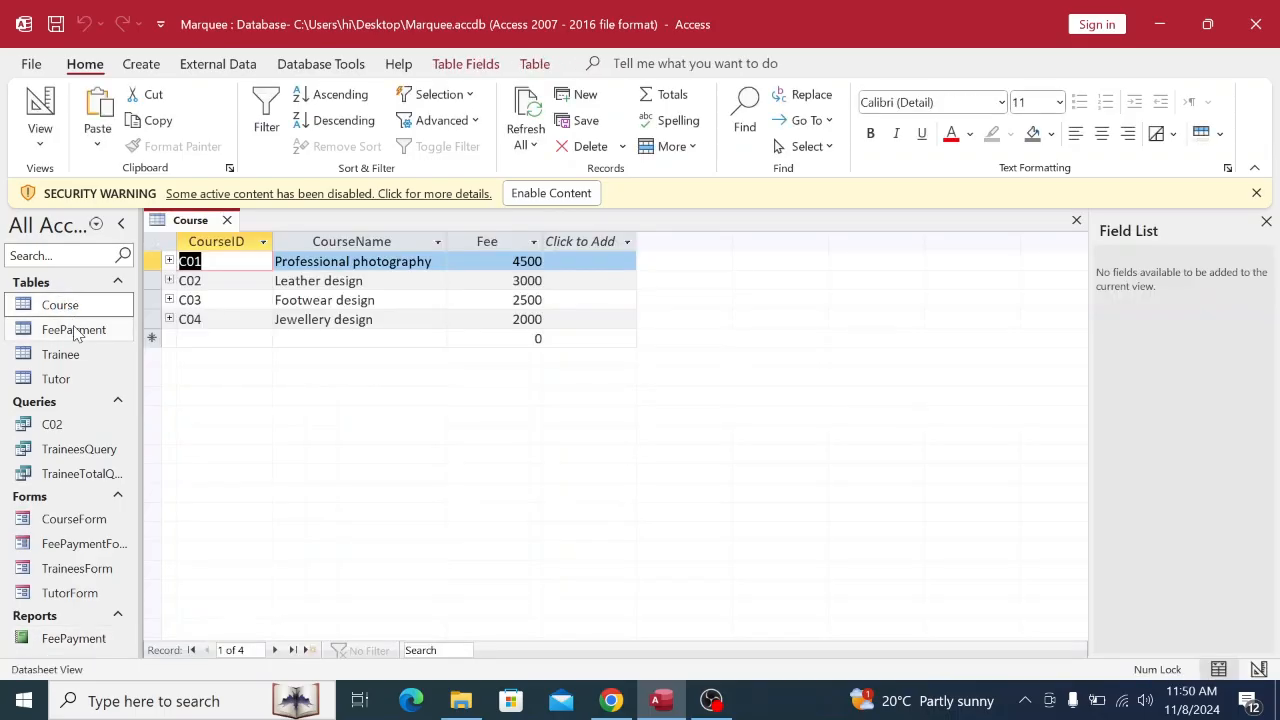
pyautogui.doubleClick(70, 331)
pyautogui.doubleClick(66, 355)
pyautogui.doubleClick(55, 379)
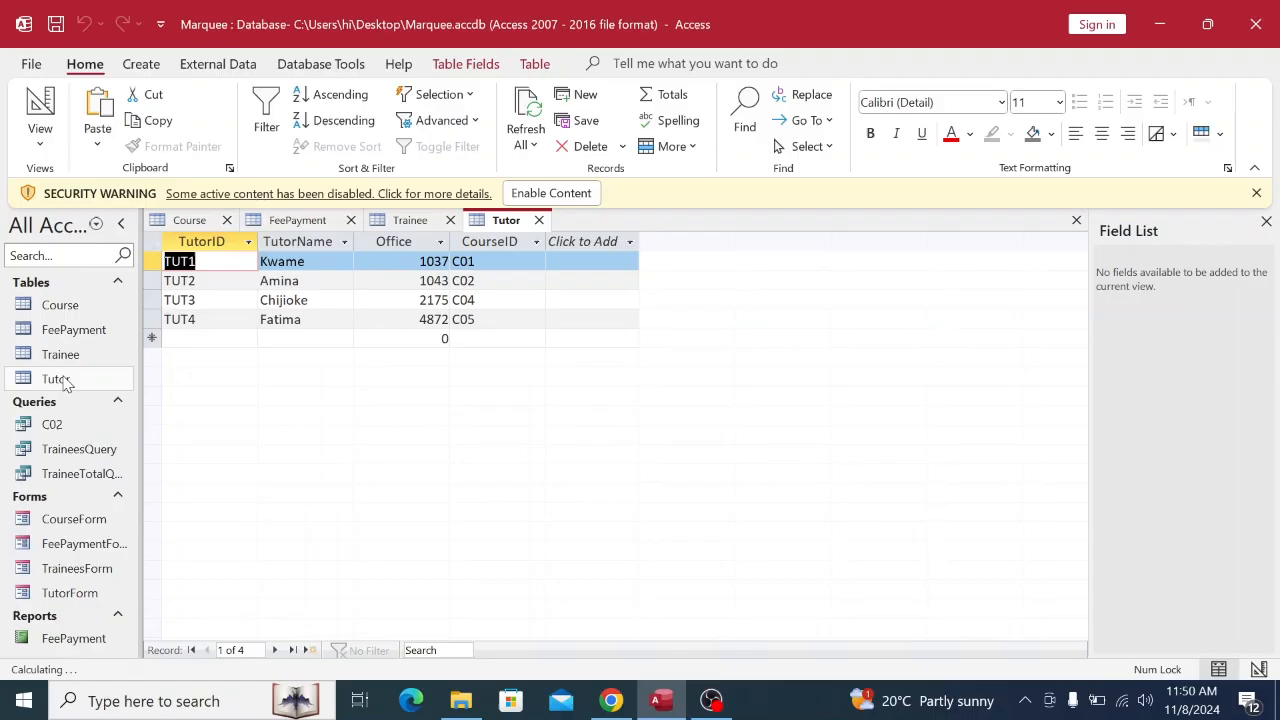
pyautogui.doubleClick(52, 424)
pyautogui.doubleClick(62, 451)
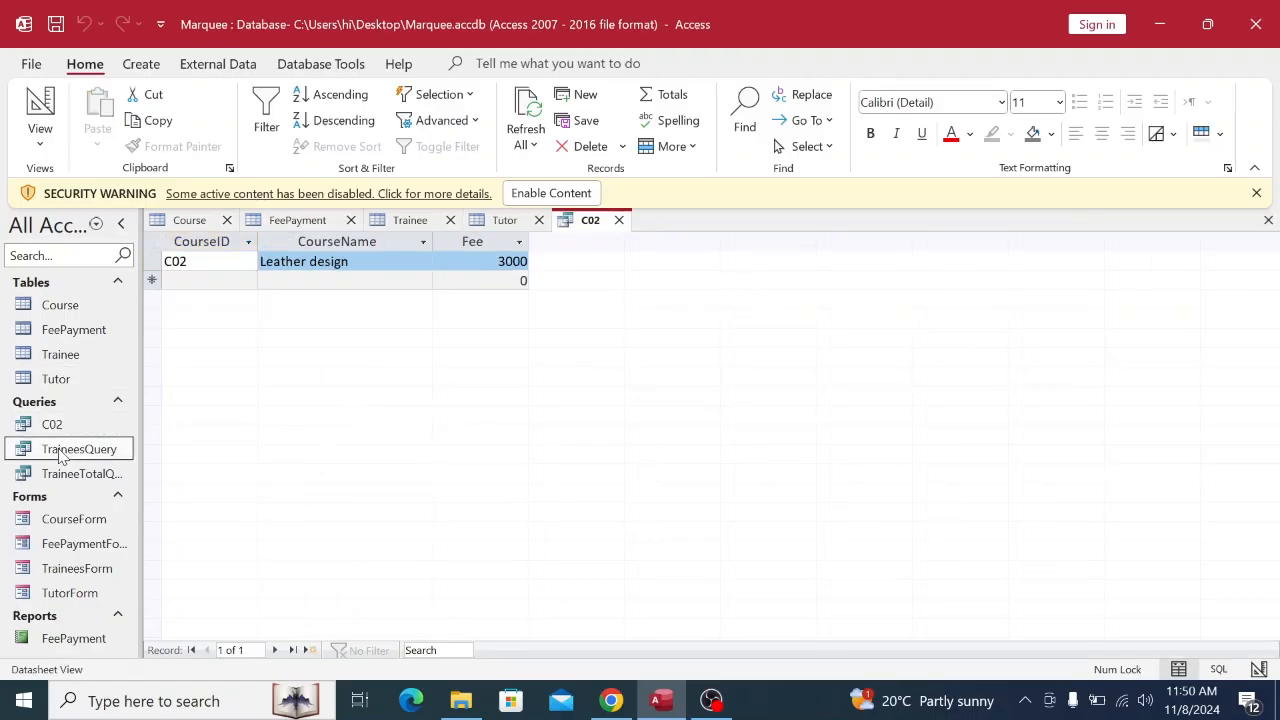
pyautogui.doubleClick(62, 474)
pyautogui.doubleClick(70, 519)
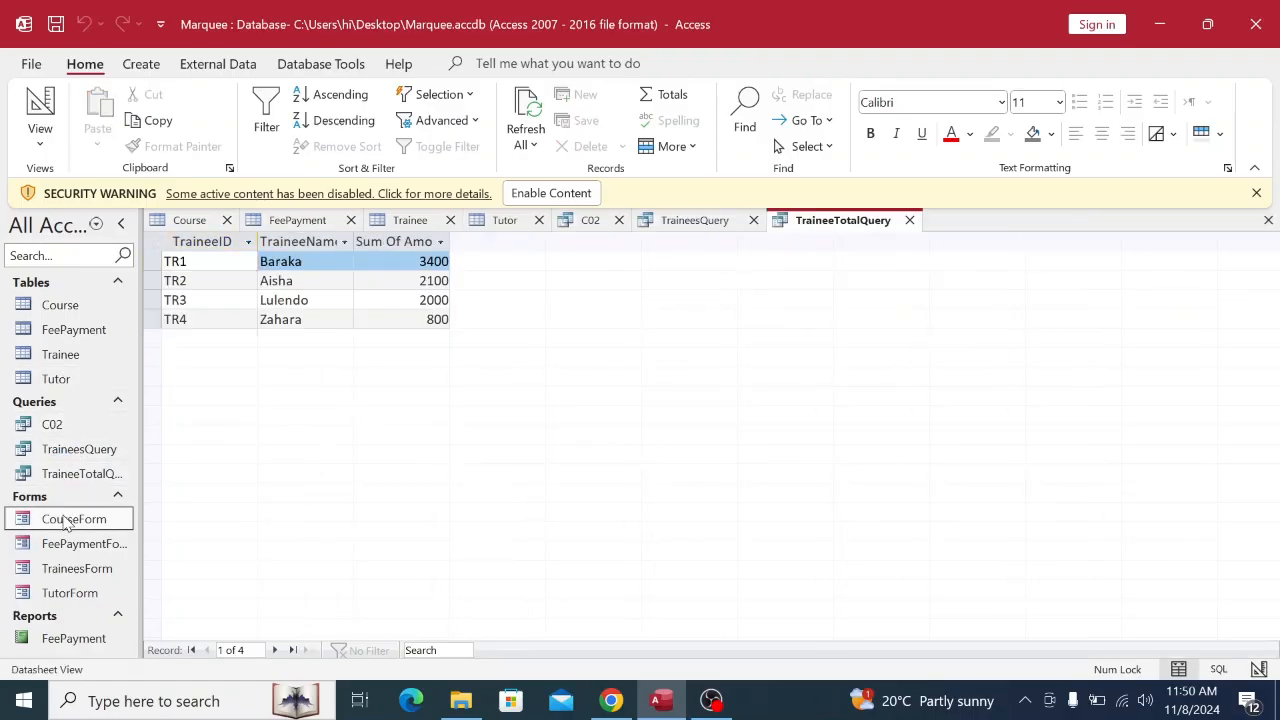
pyautogui.click(83, 550)
pyautogui.doubleClick(85, 548)
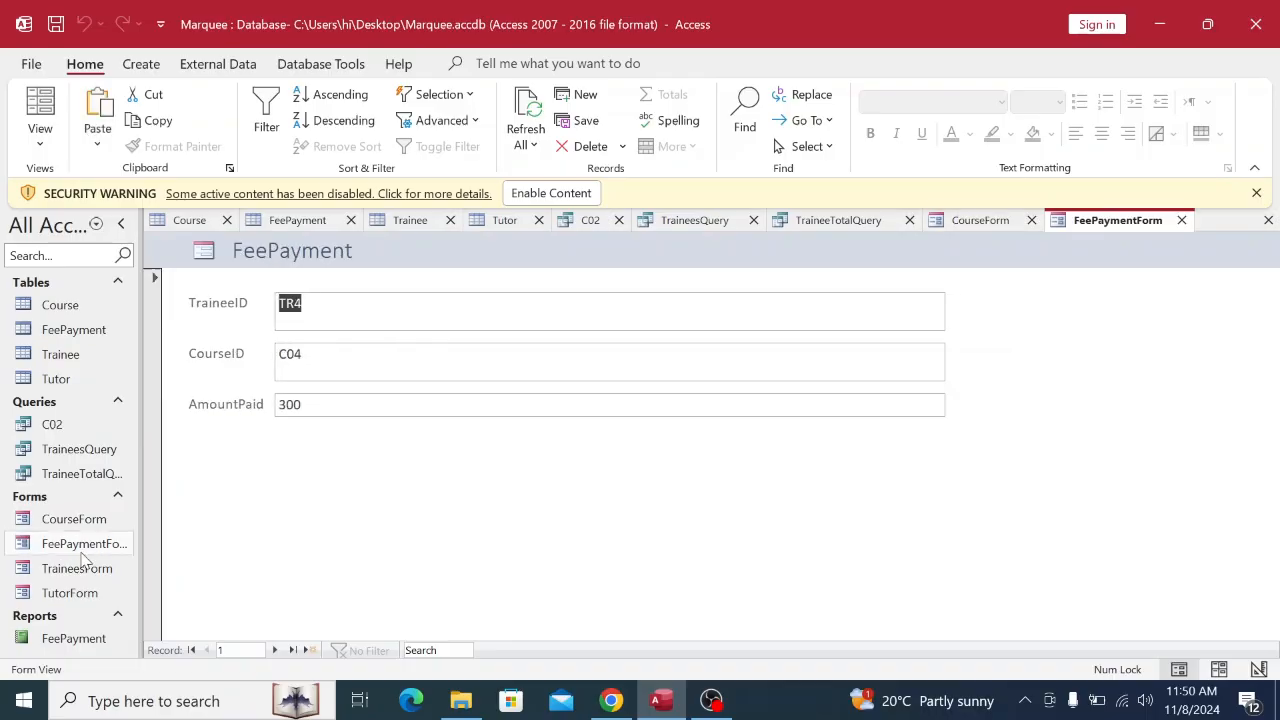
pyautogui.doubleClick(77, 568)
pyautogui.click(72, 593)
pyautogui.doubleClick(72, 593)
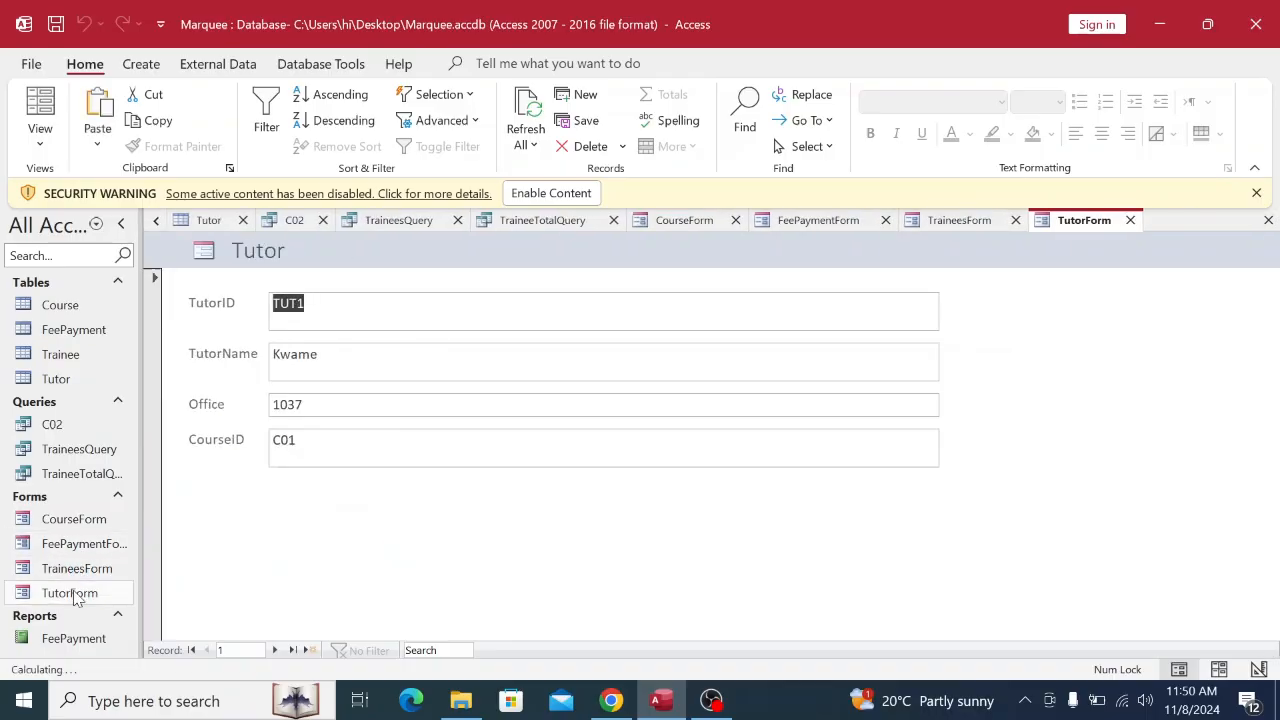
pyautogui.doubleClick(64, 639)
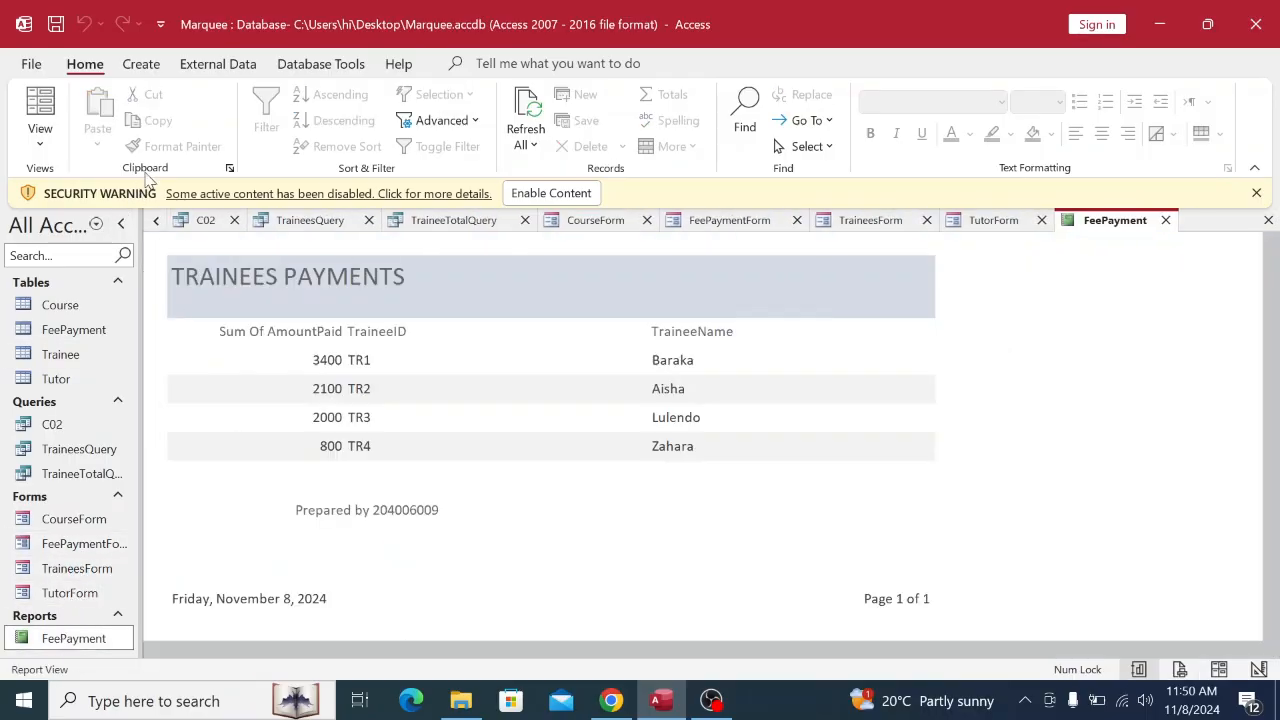
pyautogui.rightClick(197, 221)
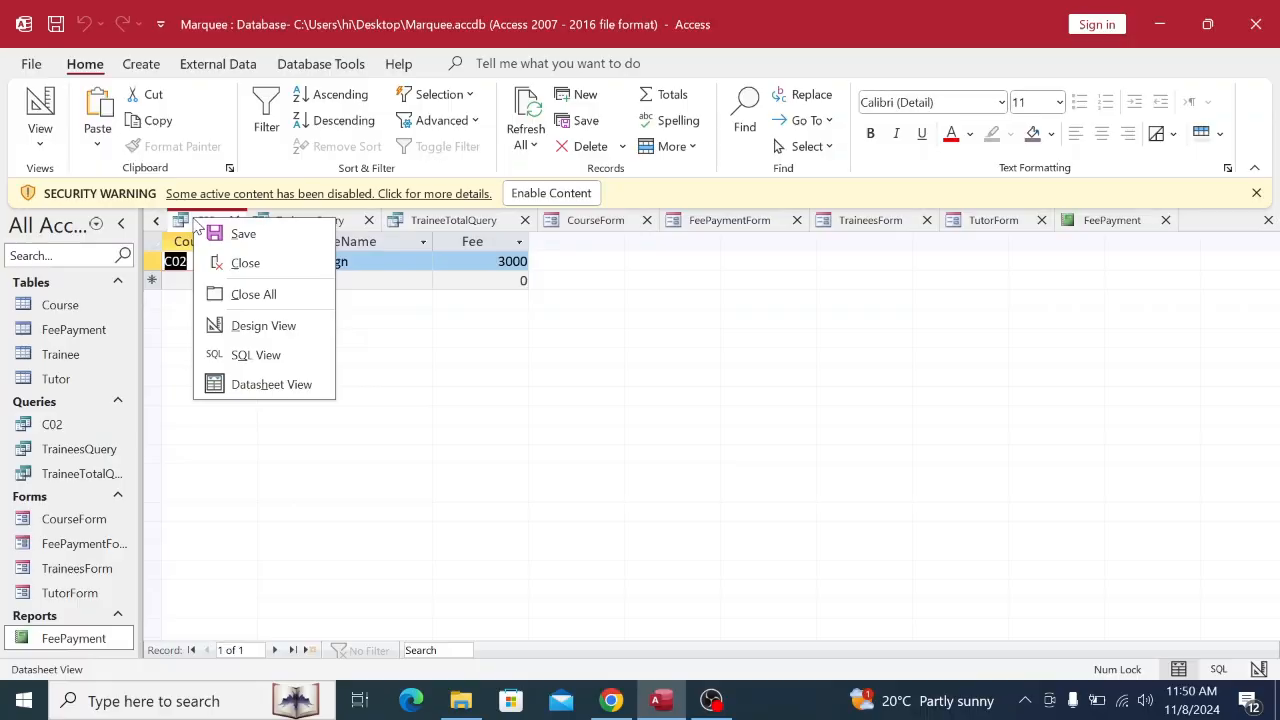
pyautogui.click(226, 294)
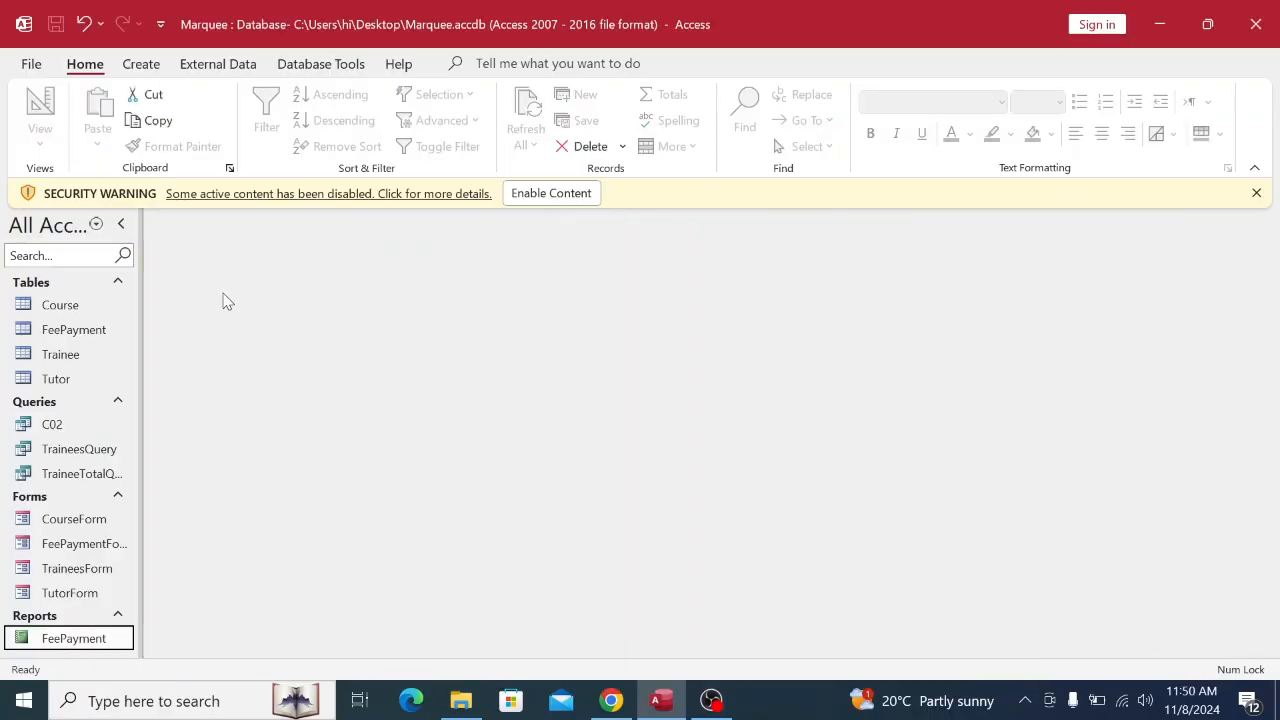